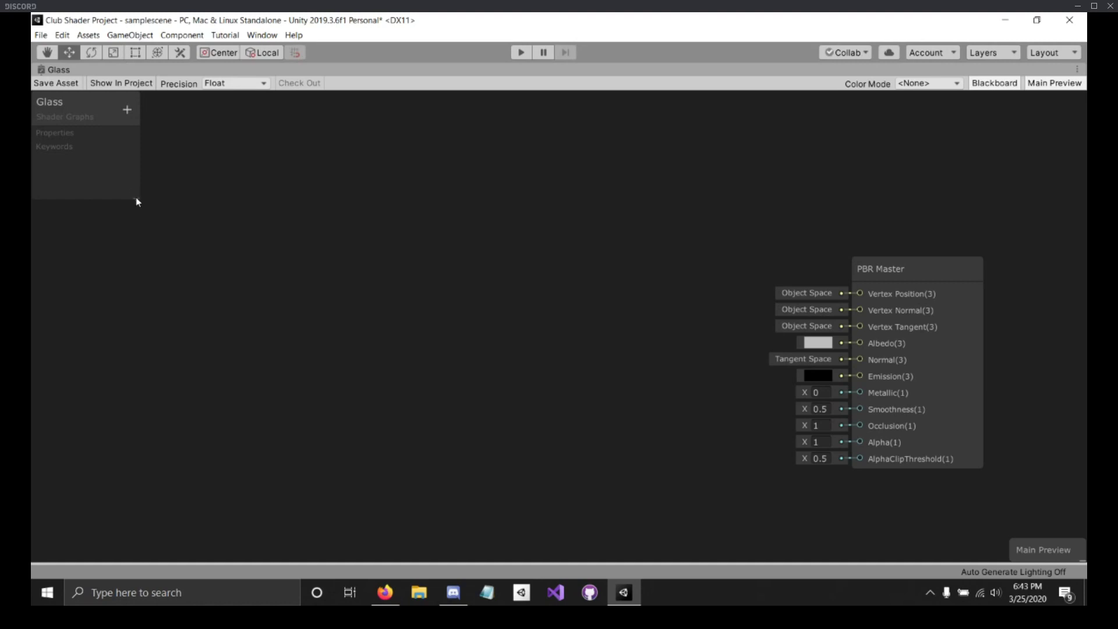
Step: Enlarge the Glass blackboard and add a Vector1 property named IoR
{"action": "left_click_drag", "start_coordinate": [140, 201], "coordinate": [226, 395]}
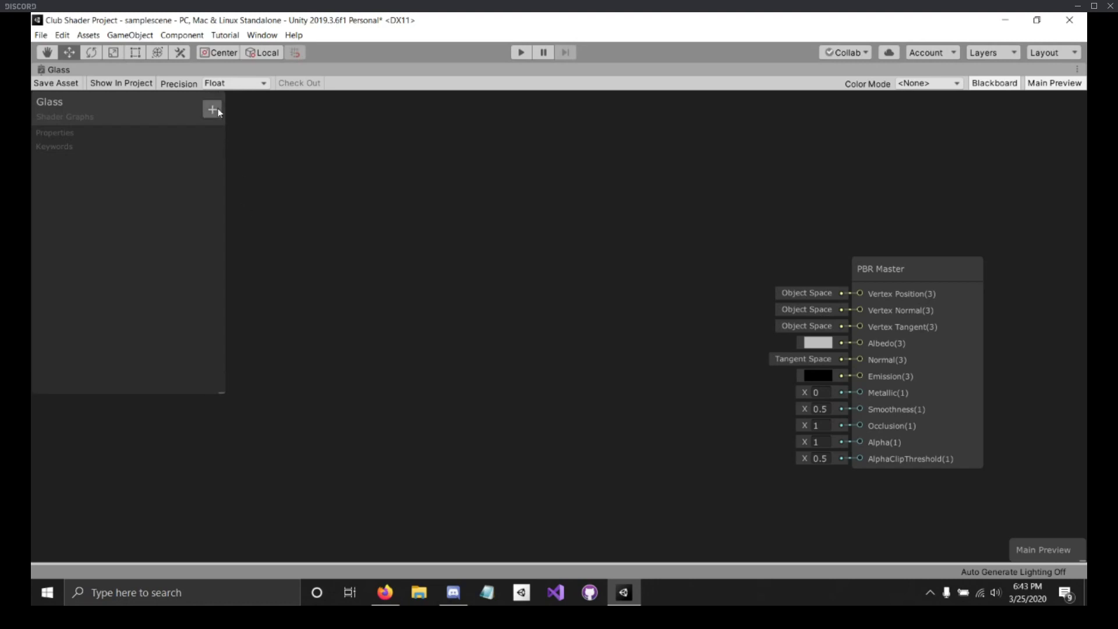
{"action": "left_click", "coordinate": [213, 110]}
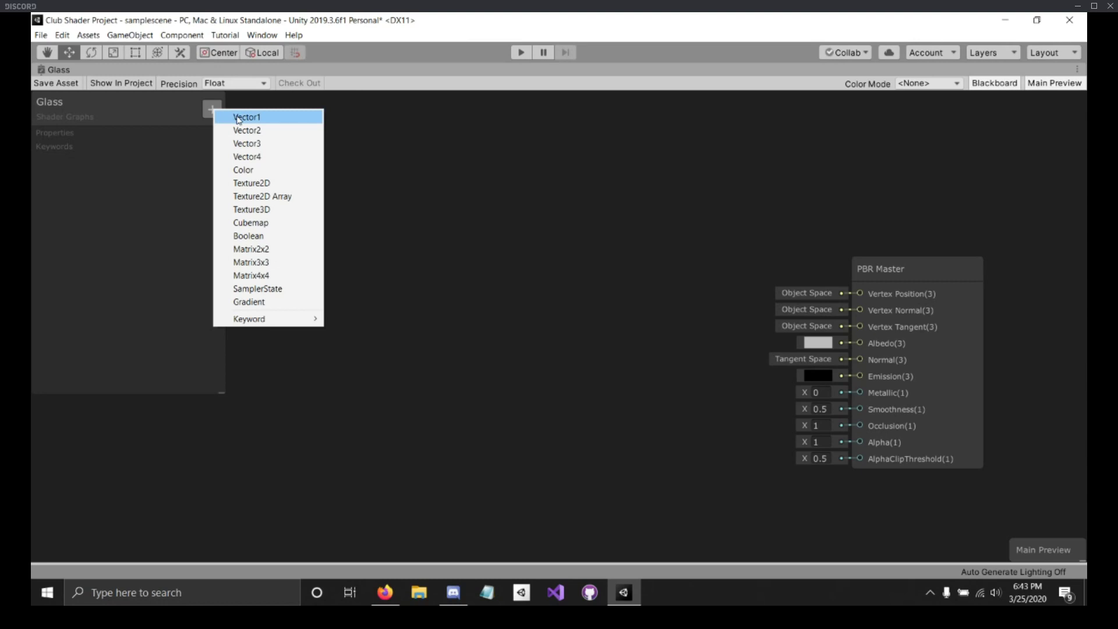
{"action": "left_click", "coordinate": [237, 117]}
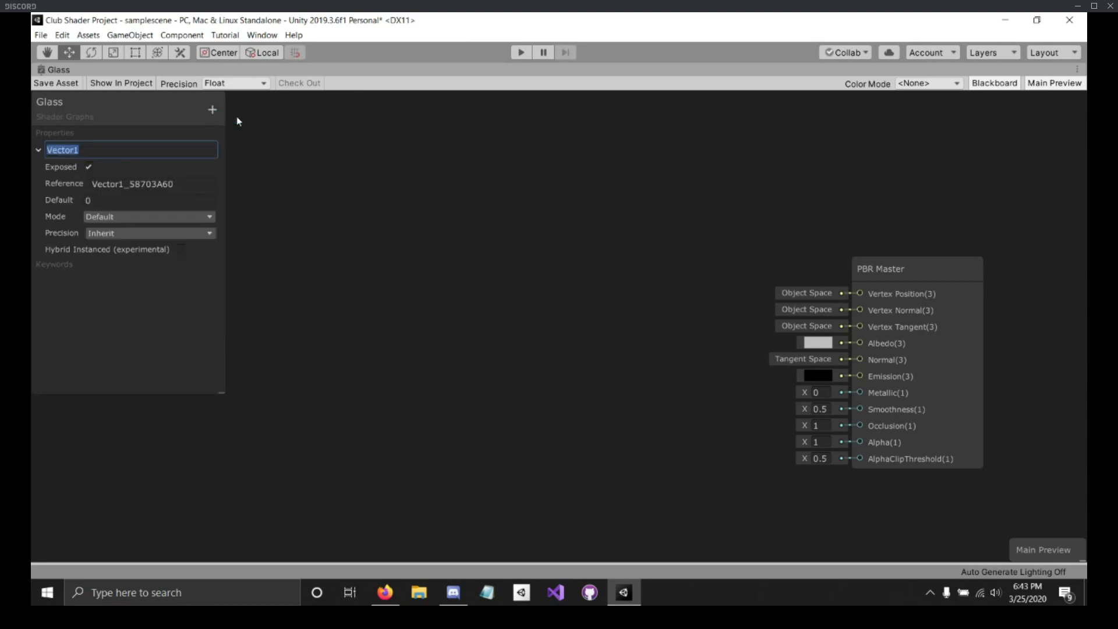
{"action": "type", "text": "IoR"}
{"action": "key", "text": "Return"}
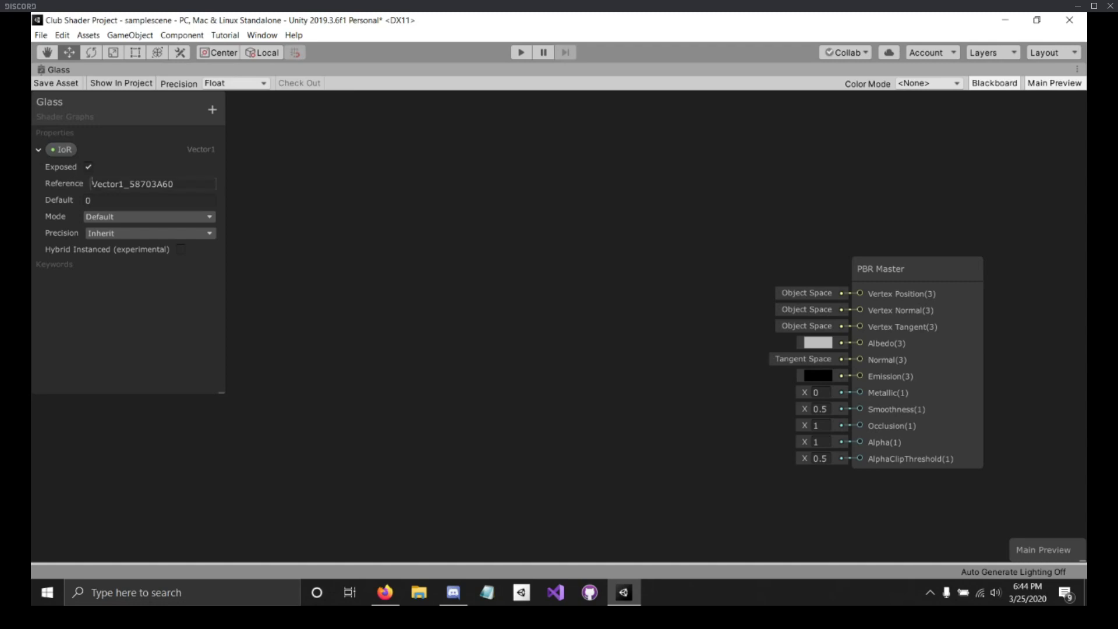
Step: Set the IoR property to Slider mode with a minimum of -0.37 and a maximum of 0.61
{"action": "left_click", "coordinate": [121, 217]}
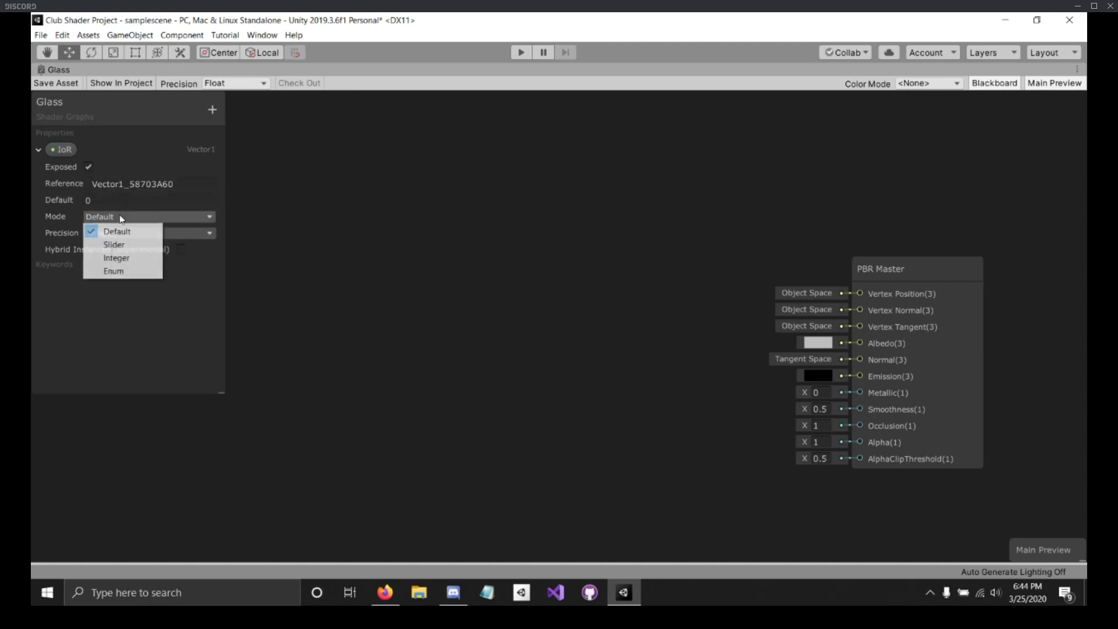
{"action": "left_click", "coordinate": [146, 250]}
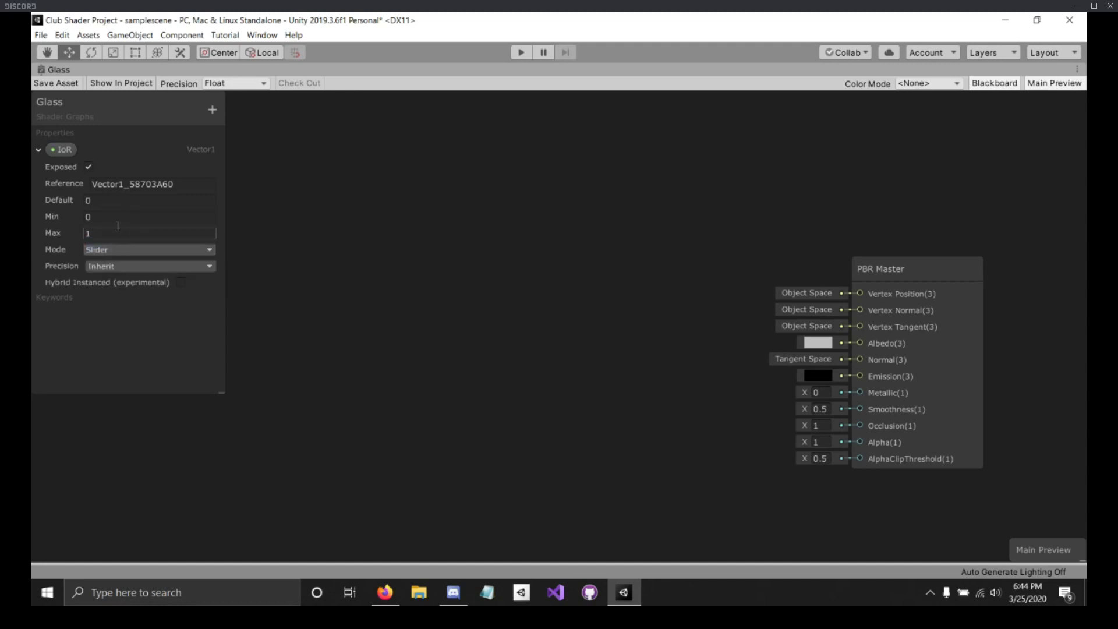
{"action": "left_click", "coordinate": [98, 200]}
{"action": "left_click", "coordinate": [95, 217]}
{"action": "type", "text": "-0.37"}
{"action": "left_click", "coordinate": [136, 233]}
{"action": "type", "text": "0.61"}
{"action": "left_click", "coordinate": [196, 290]}
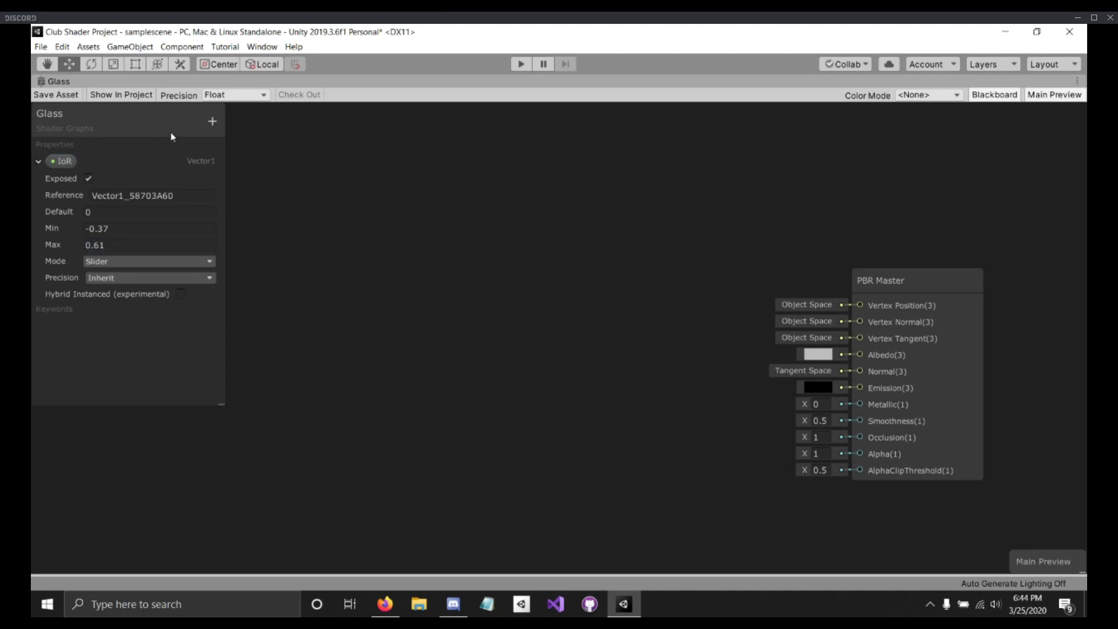
Step: Add a Vector1 property named FresnelPower, then collapse the settings of IoR and FresnelPower
{"action": "left_click", "coordinate": [214, 124]}
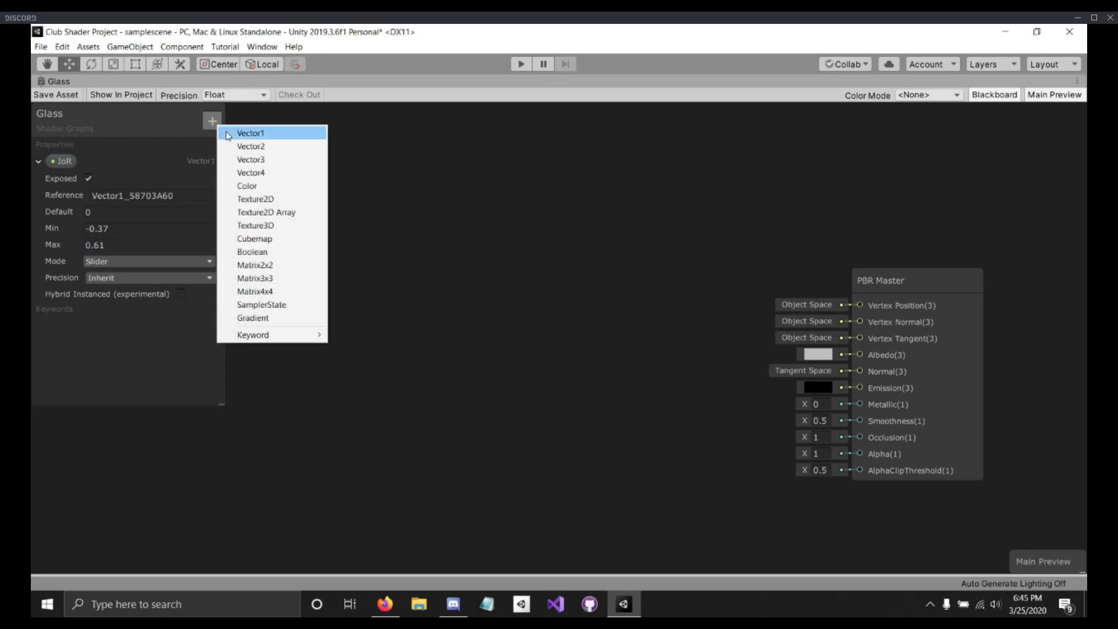
{"action": "left_click", "coordinate": [241, 135]}
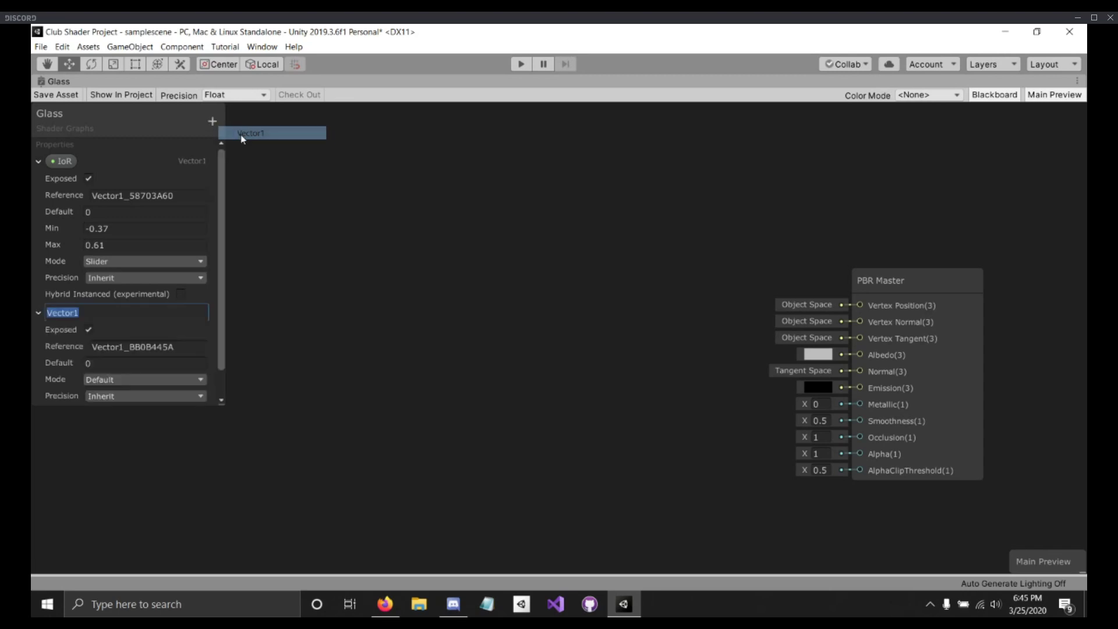
{"action": "type", "text": "F"}
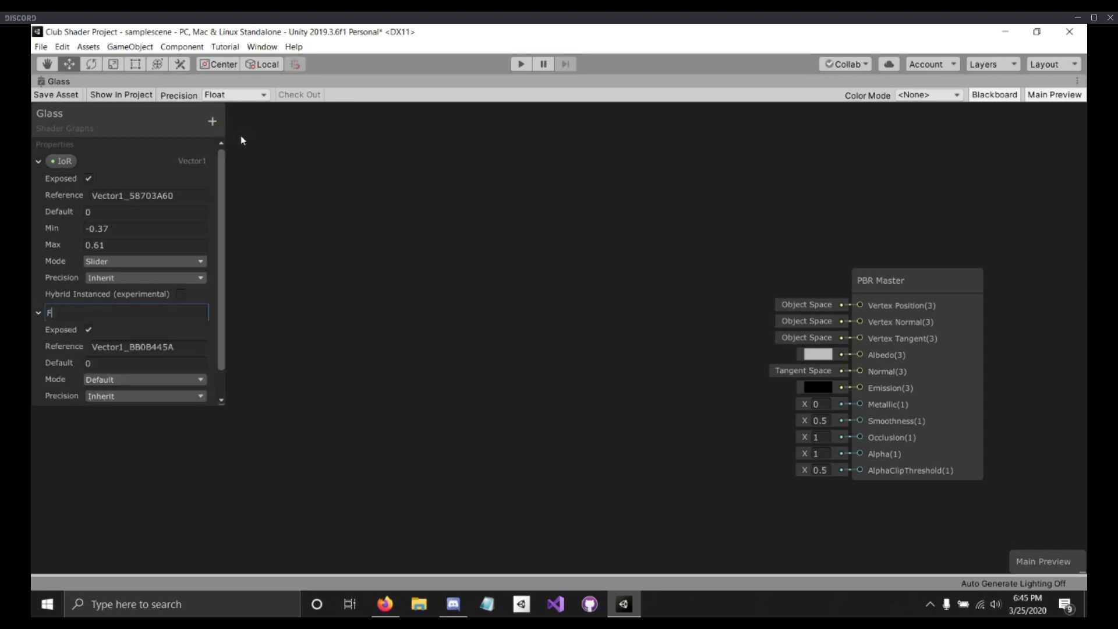
{"action": "type", "text": "resnelPower"}
{"action": "key", "text": "Return"}
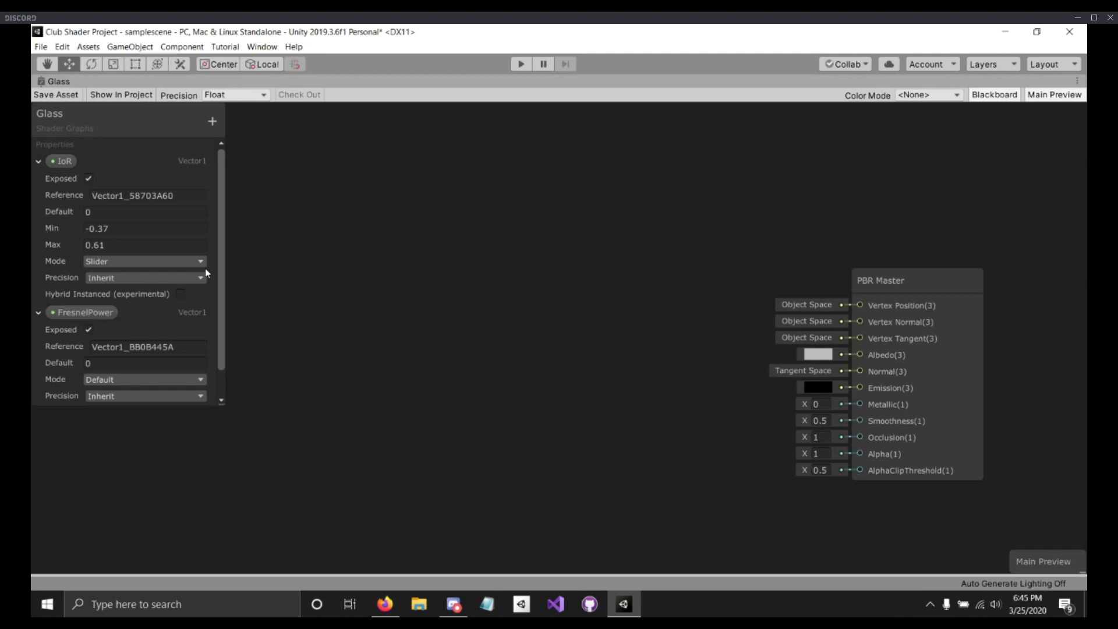
{"action": "scroll", "coordinate": [205, 268], "scroll_direction": "down", "scroll_amount": 1}
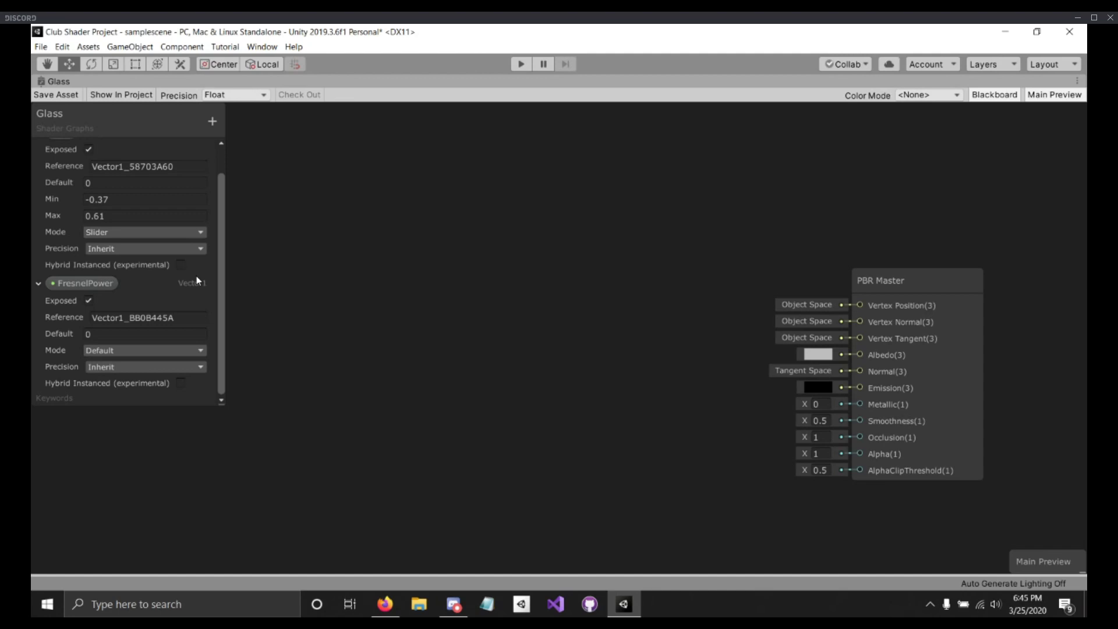
{"action": "left_click", "coordinate": [175, 331]}
{"action": "scroll", "coordinate": [58, 179], "scroll_direction": "up", "scroll_amount": 2}
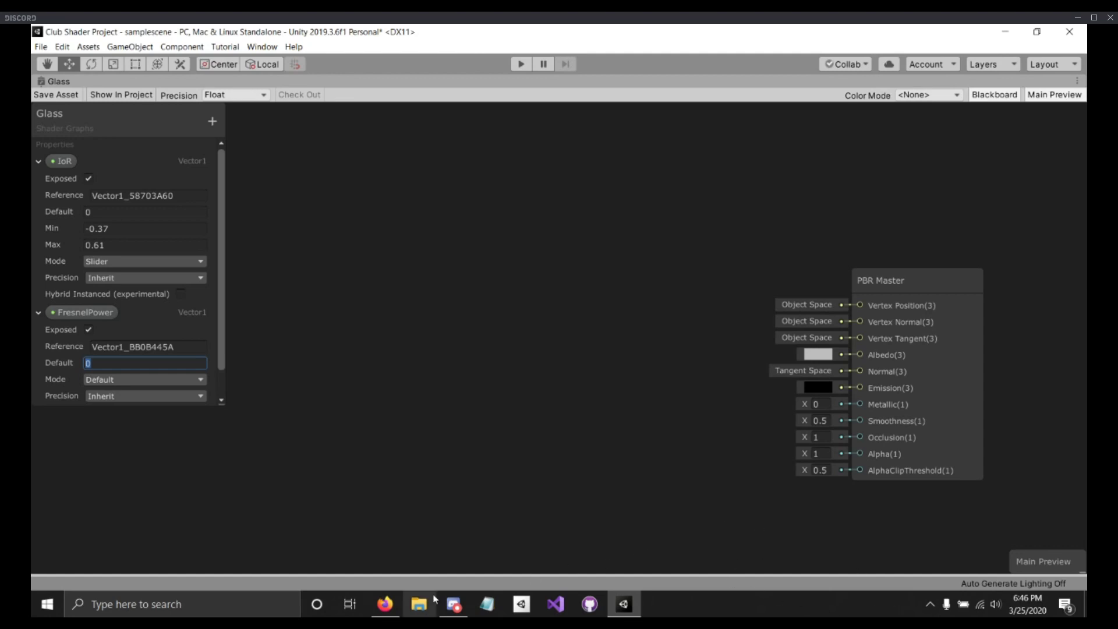
{"action": "left_click", "coordinate": [38, 162]}
{"action": "left_click", "coordinate": [38, 180]}
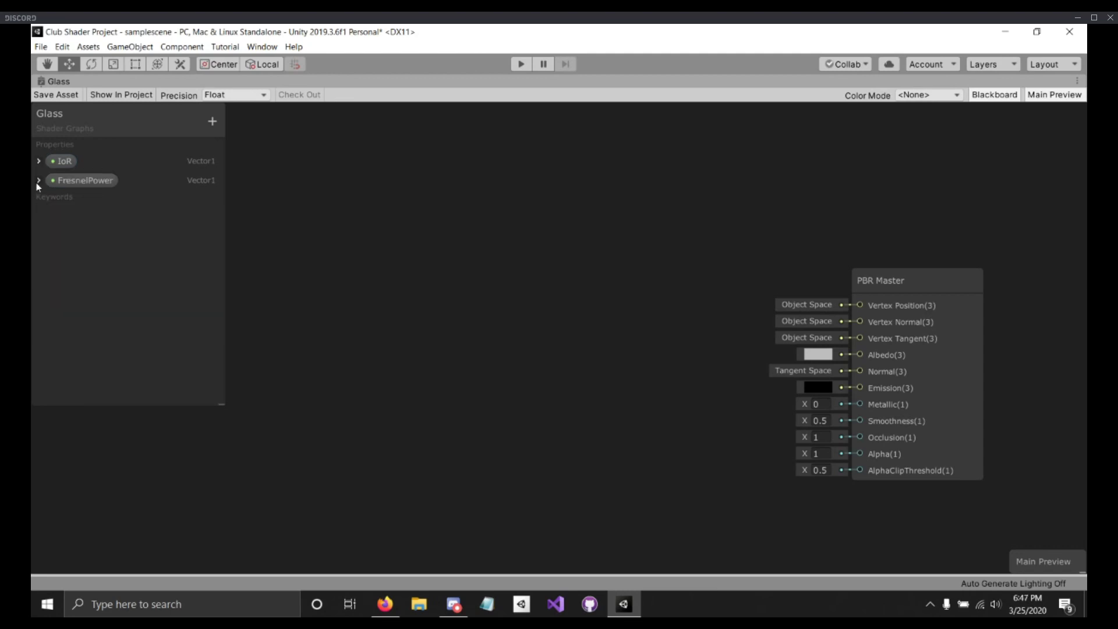
Step: Add a Color property under its default name and collapse its settings
{"action": "left_click", "coordinate": [212, 122]}
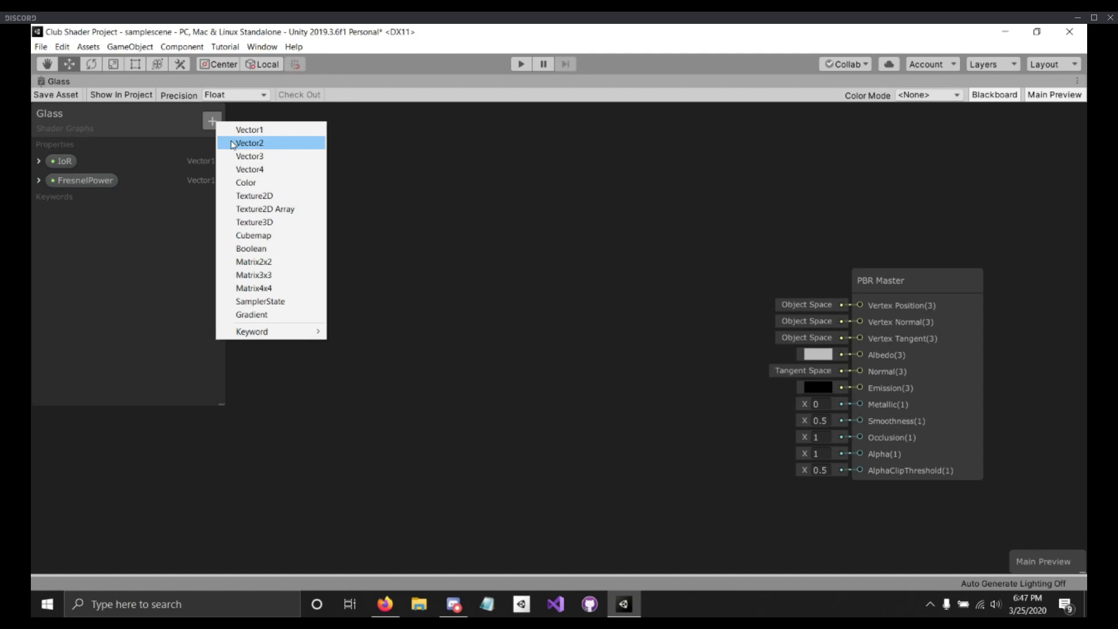
{"action": "left_click", "coordinate": [275, 184]}
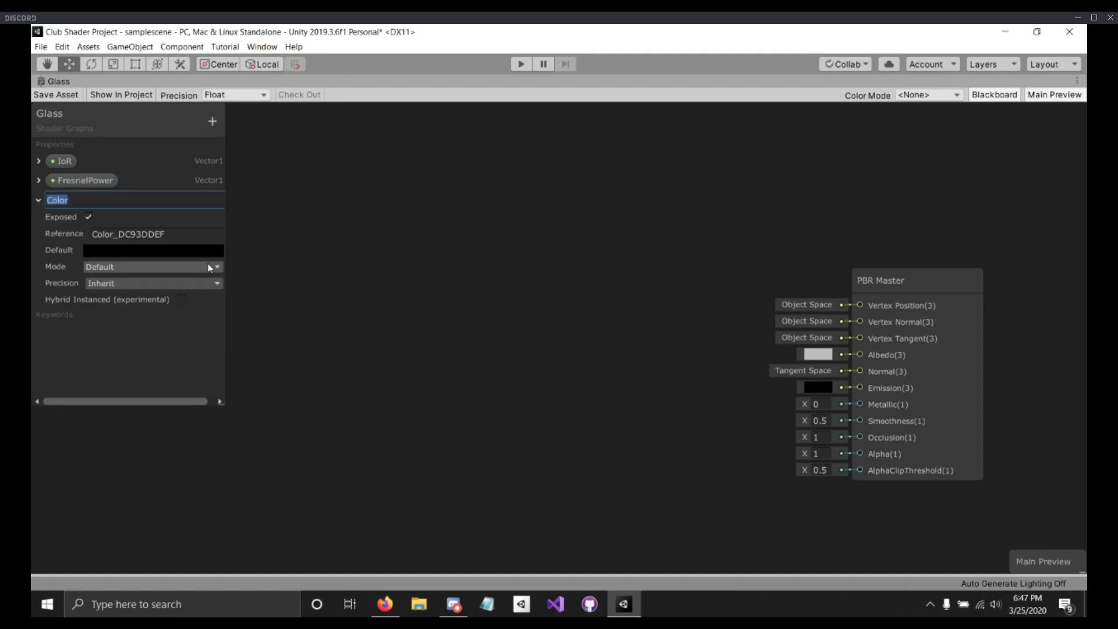
{"action": "left_click", "coordinate": [38, 201]}
Step: Add a Texture2D property under its default name and collapse its settings
{"action": "left_click", "coordinate": [212, 121]}
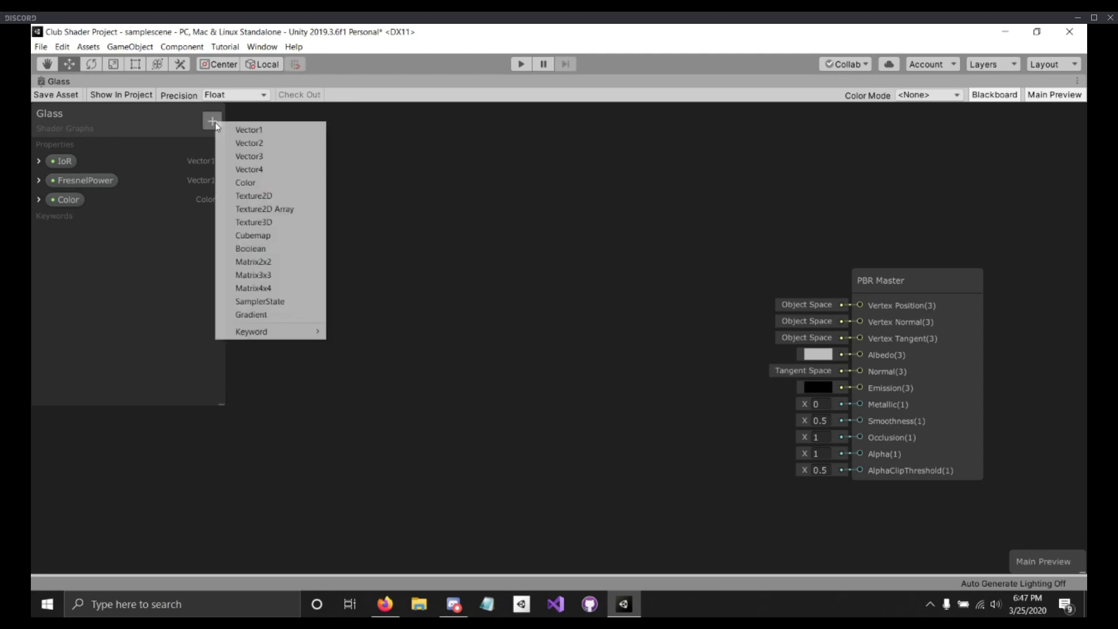
{"action": "left_click", "coordinate": [287, 199]}
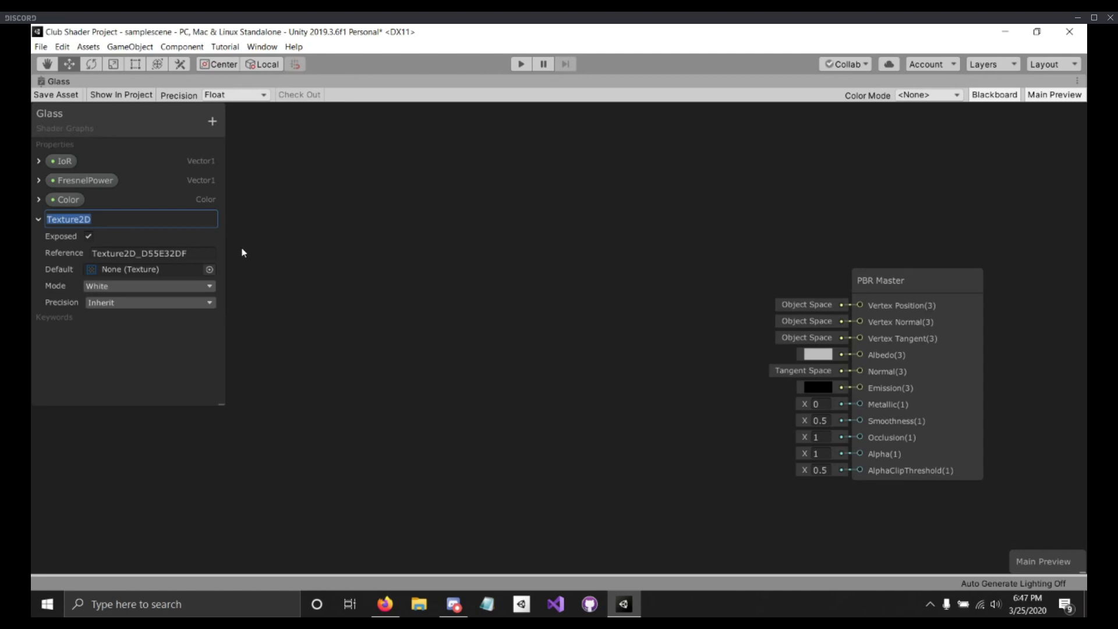
{"action": "left_click", "coordinate": [71, 318]}
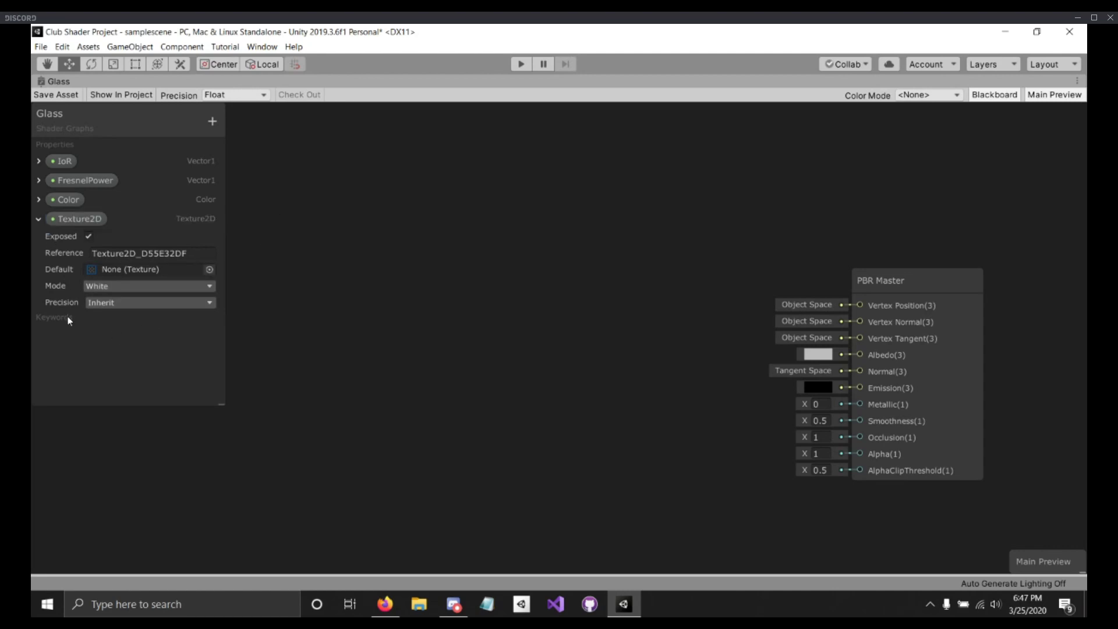
{"action": "left_click", "coordinate": [37, 218]}
Step: Add a Boolean property named isIridescent and enable its default value
{"action": "left_click", "coordinate": [213, 122]}
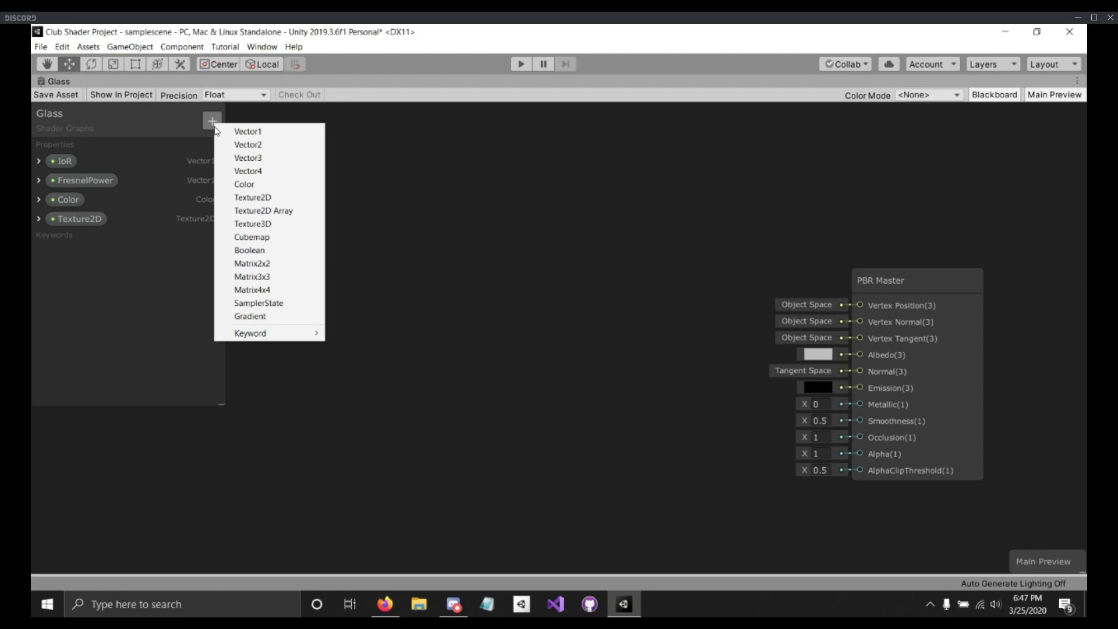
{"action": "left_click", "coordinate": [294, 250]}
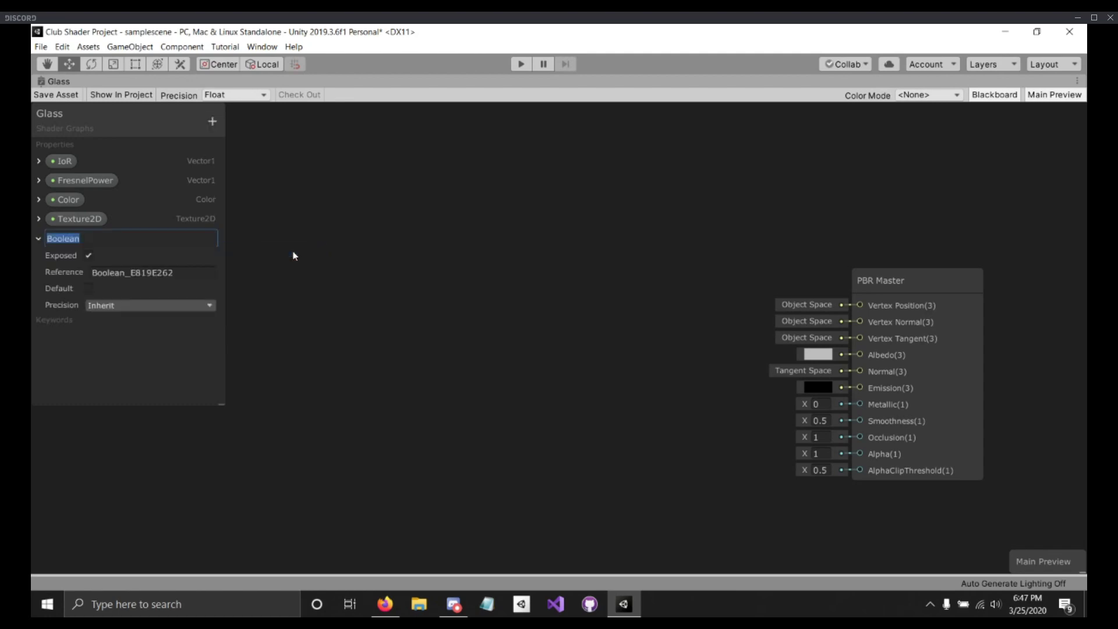
{"action": "type", "text": "isIridescent"}
{"action": "left_click", "coordinate": [87, 289]}
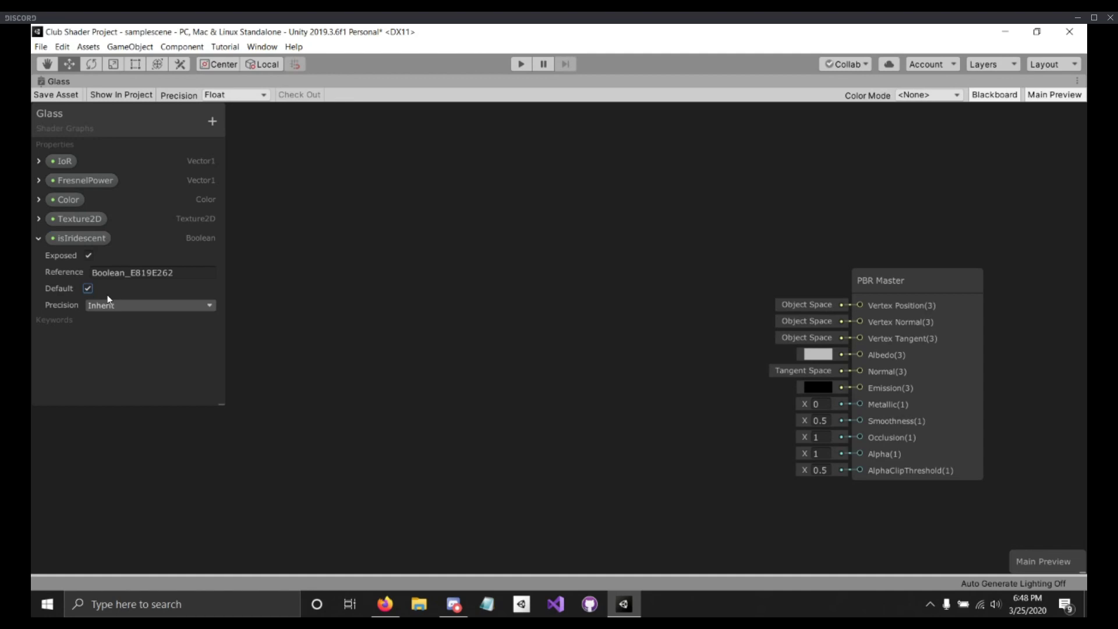
Step: Add a Vector1 property named NoiseScale with a default value of 10
{"action": "left_click", "coordinate": [218, 129]}
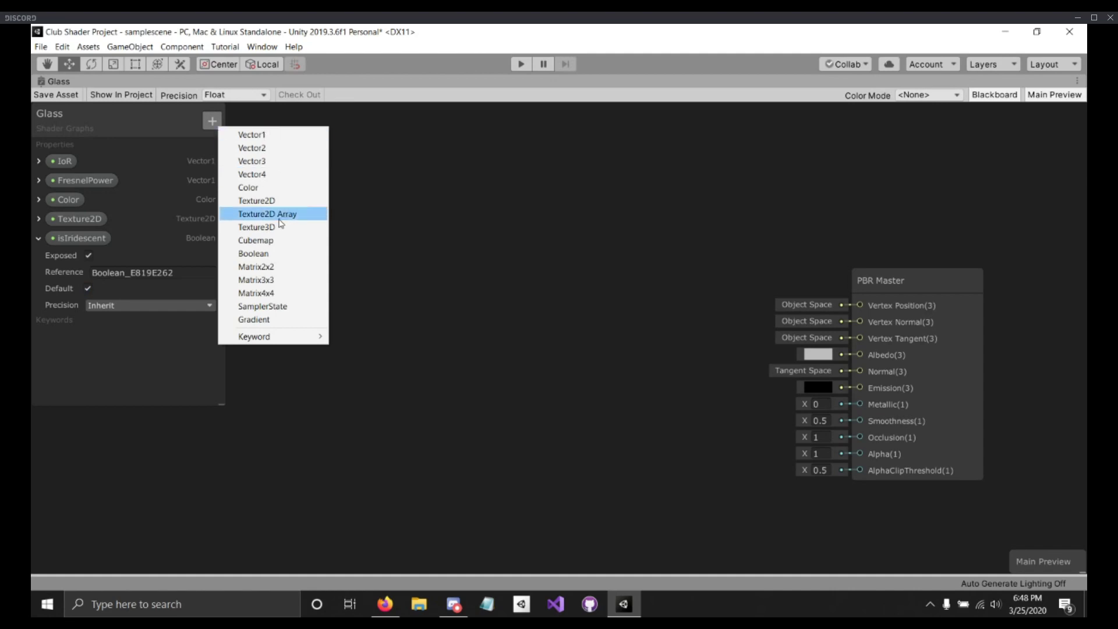
{"action": "left_click", "coordinate": [303, 136]}
{"action": "type", "text": "N"}
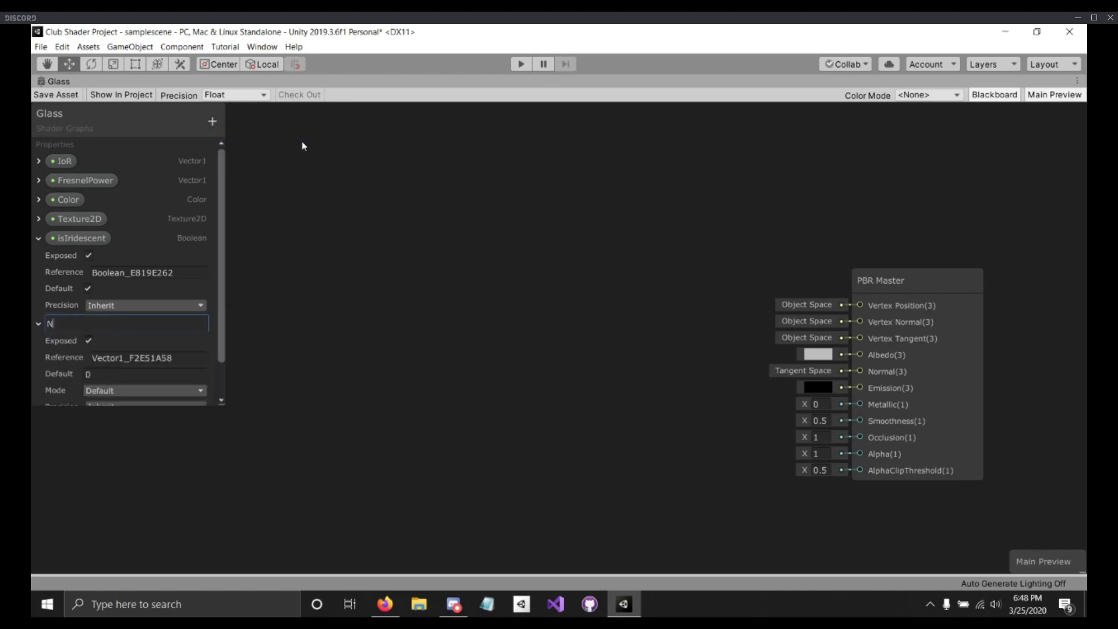
{"action": "type", "text": "oiseScale"}
{"action": "scroll", "coordinate": [189, 237], "scroll_direction": "down", "scroll_amount": 2}
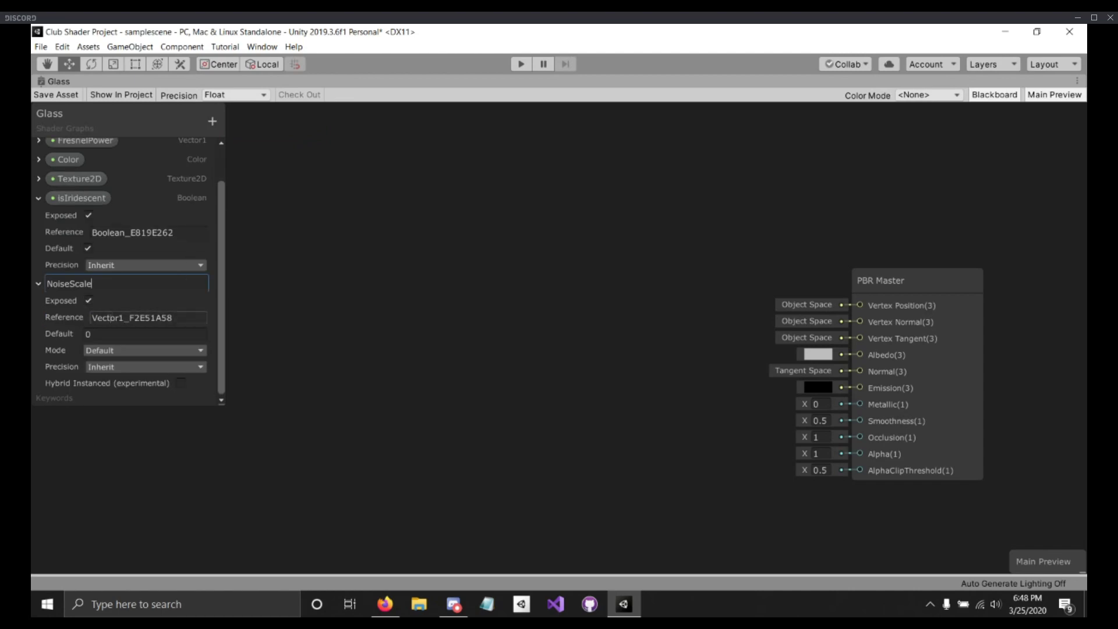
{"action": "left_click", "coordinate": [96, 333]}
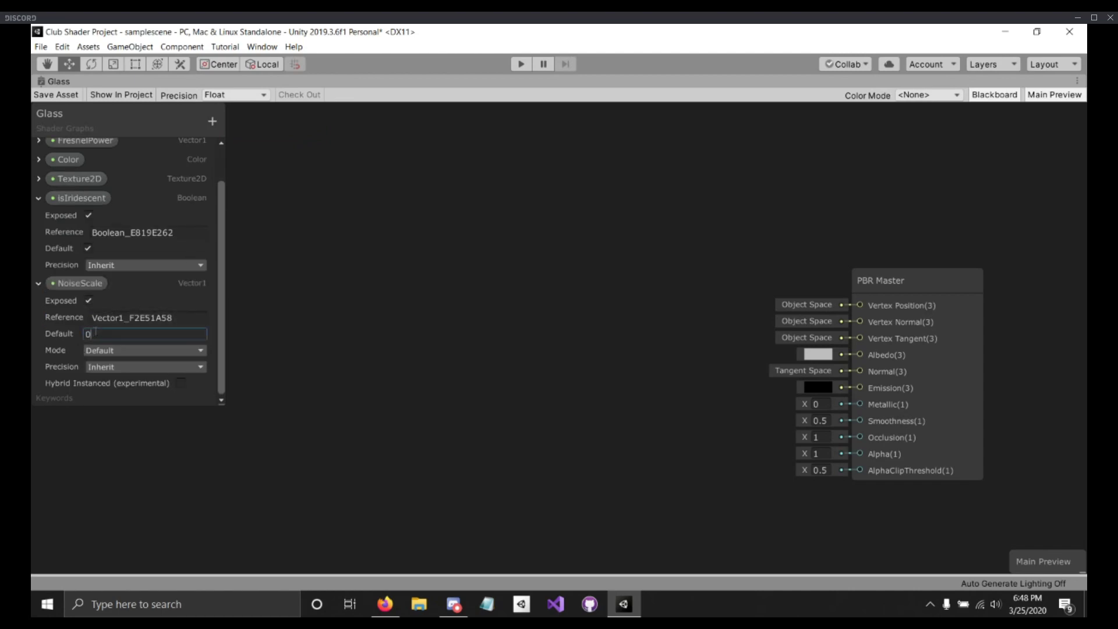
{"action": "double_click", "coordinate": [96, 333]}
{"action": "type", "text": "10"}
Step: Add a Boolean property named usesNoise and enable its default value
{"action": "left_click", "coordinate": [213, 122]}
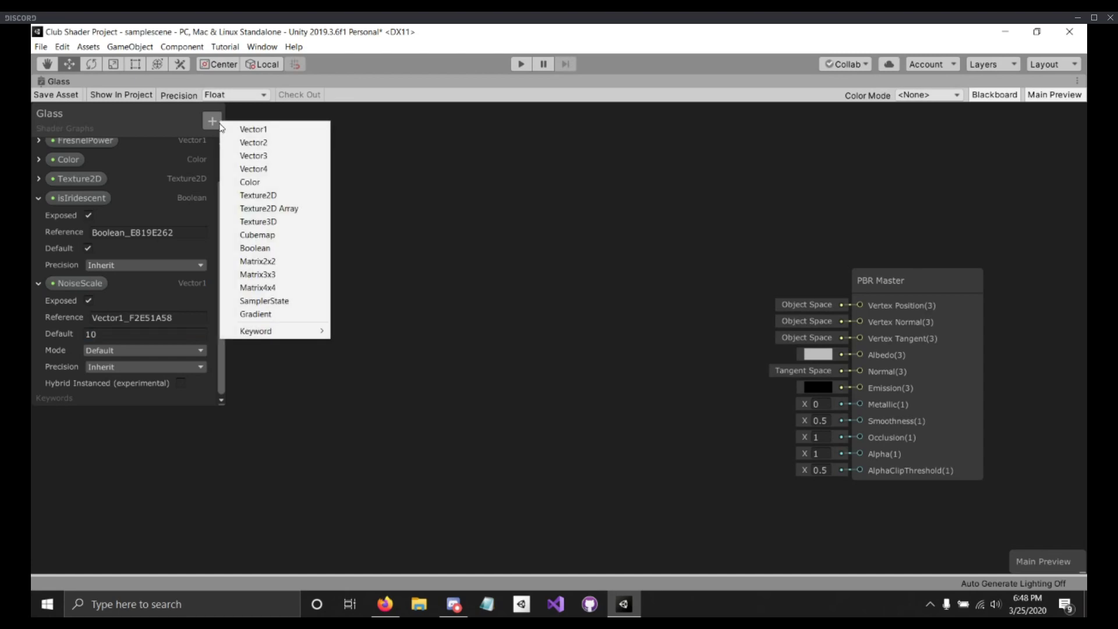
{"action": "left_click", "coordinate": [279, 248]}
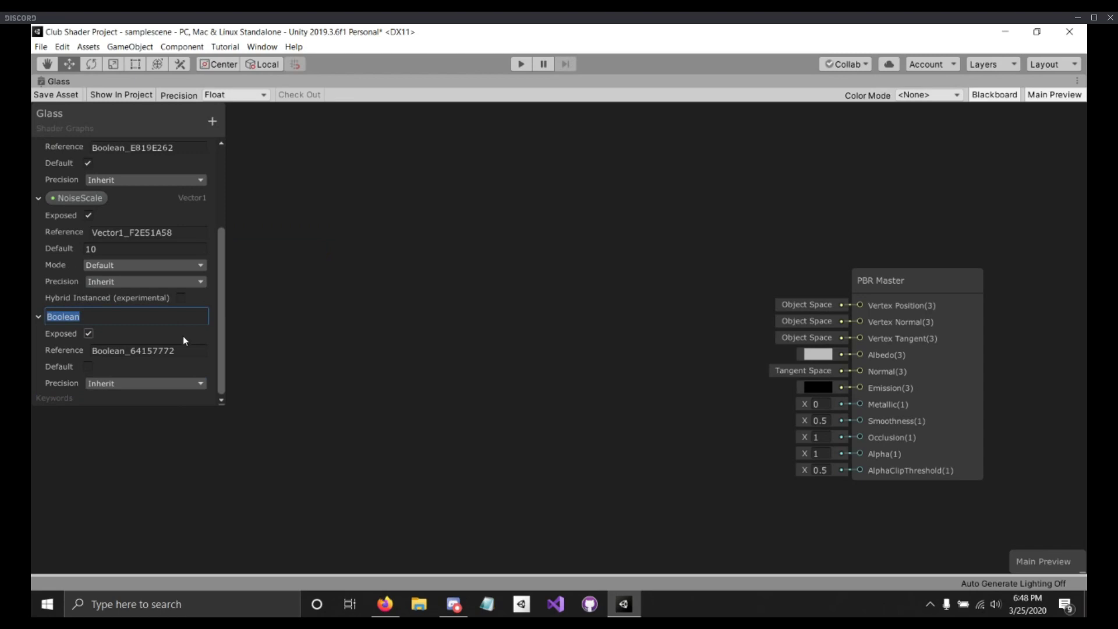
{"action": "type", "text": "usesNoise"}
{"action": "left_click", "coordinate": [88, 367]}
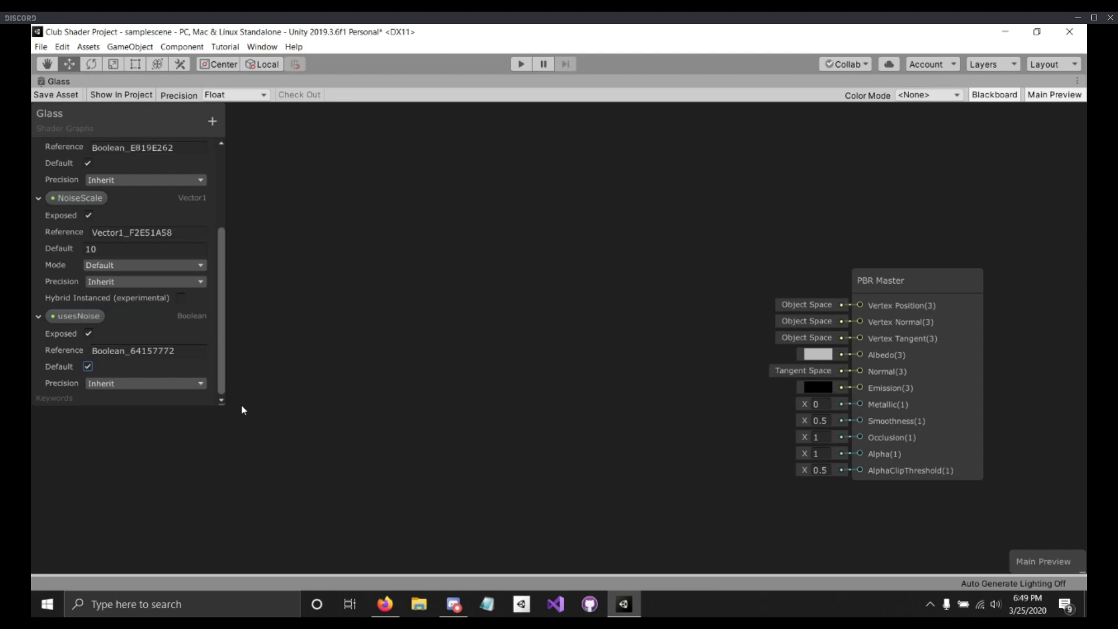
Step: Collapse the settings of isIridescent, NoiseScale and usesNoise, and shrink the blackboard to fit the property list
{"action": "left_click_drag", "start_coordinate": [221, 404], "coordinate": [270, 573]}
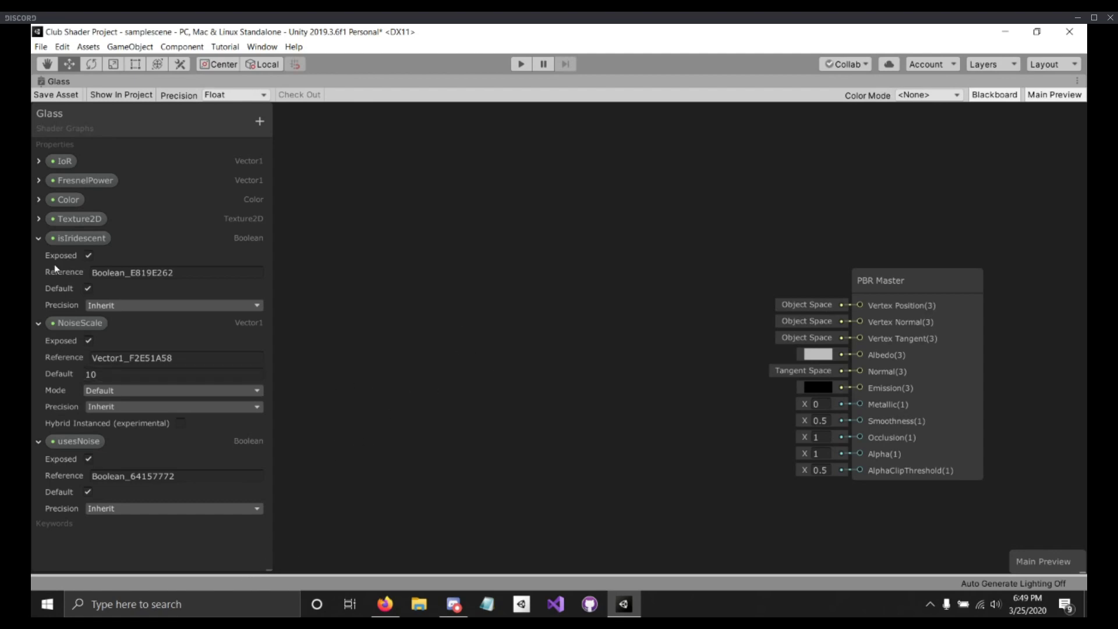
{"action": "left_click", "coordinate": [39, 237]}
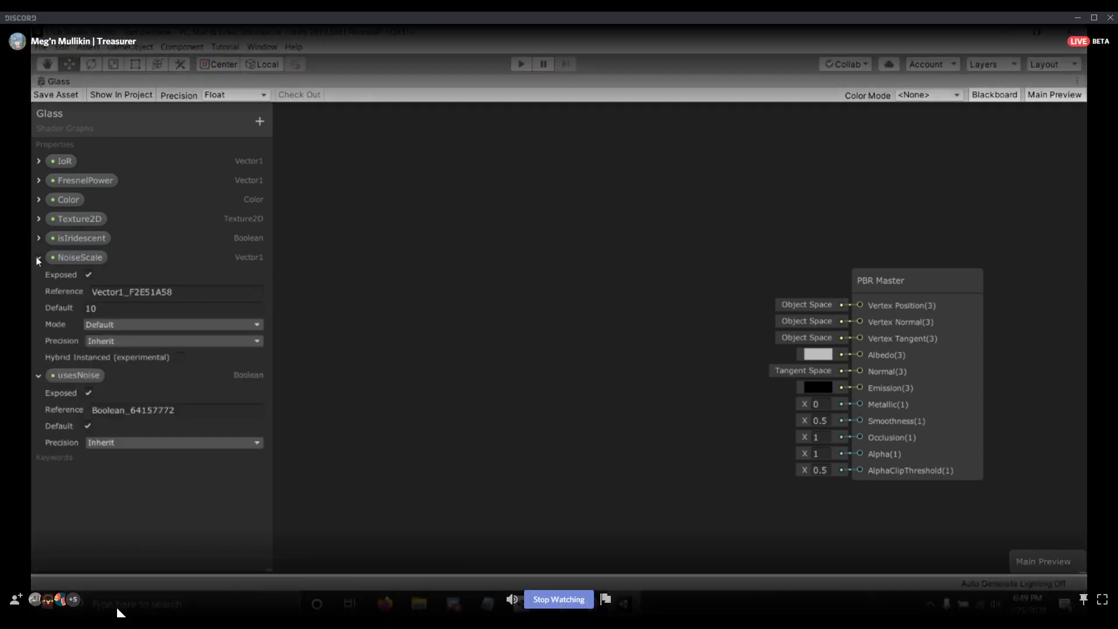
{"action": "left_click", "coordinate": [38, 258]}
{"action": "left_click", "coordinate": [39, 276]}
{"action": "mouse_move", "coordinate": [78, 605]}
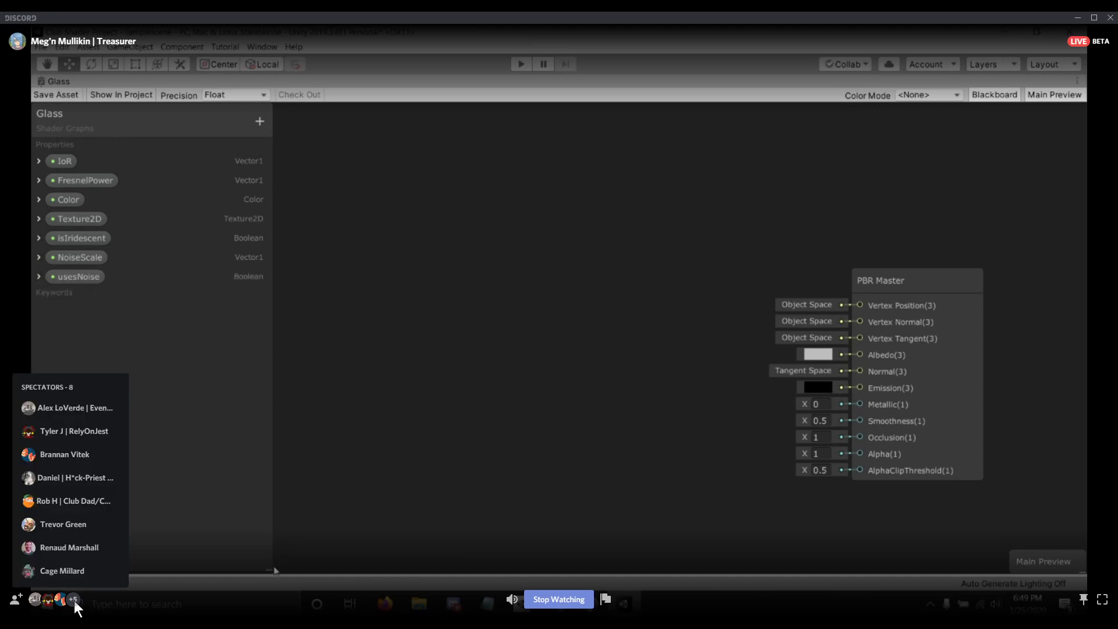
{"action": "left_click_drag", "start_coordinate": [269, 574], "coordinate": [179, 307]}
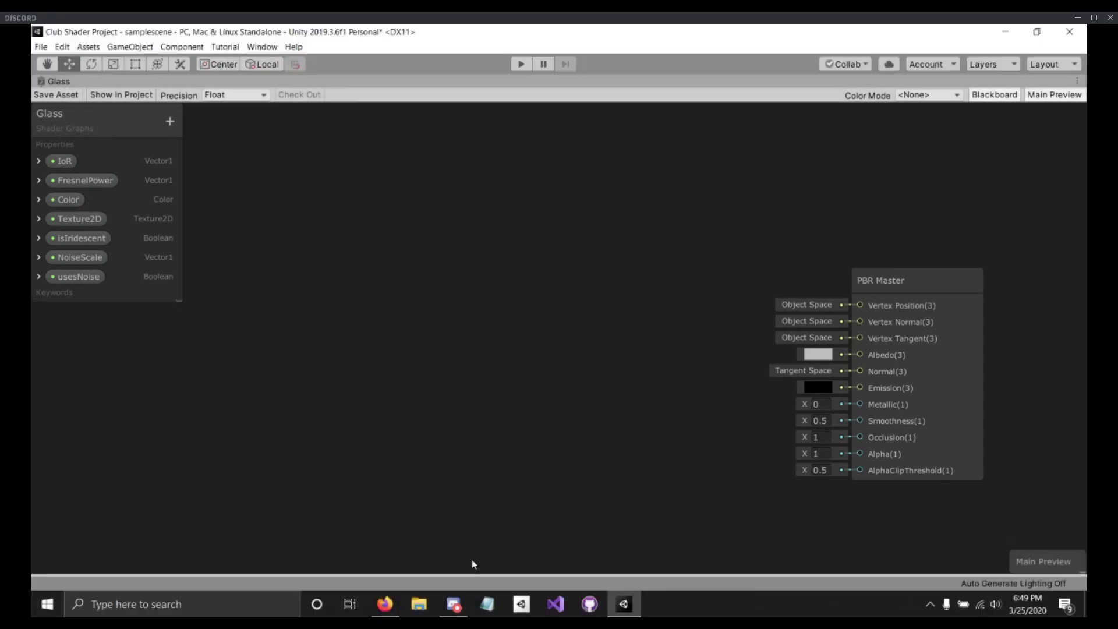
{"action": "middle_click_drag", "start_coordinate": [465, 305], "coordinate": [665, 316]}
{"action": "scroll", "coordinate": [571, 330], "scroll_direction": "down", "scroll_amount": 2}
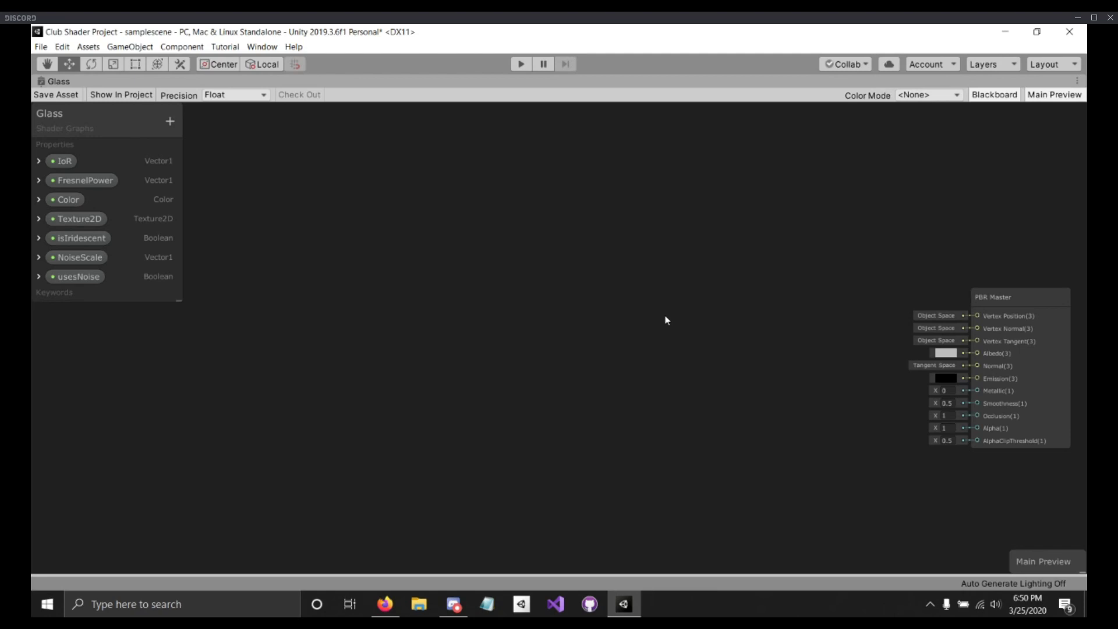
{"action": "right_click", "coordinate": [385, 260]}
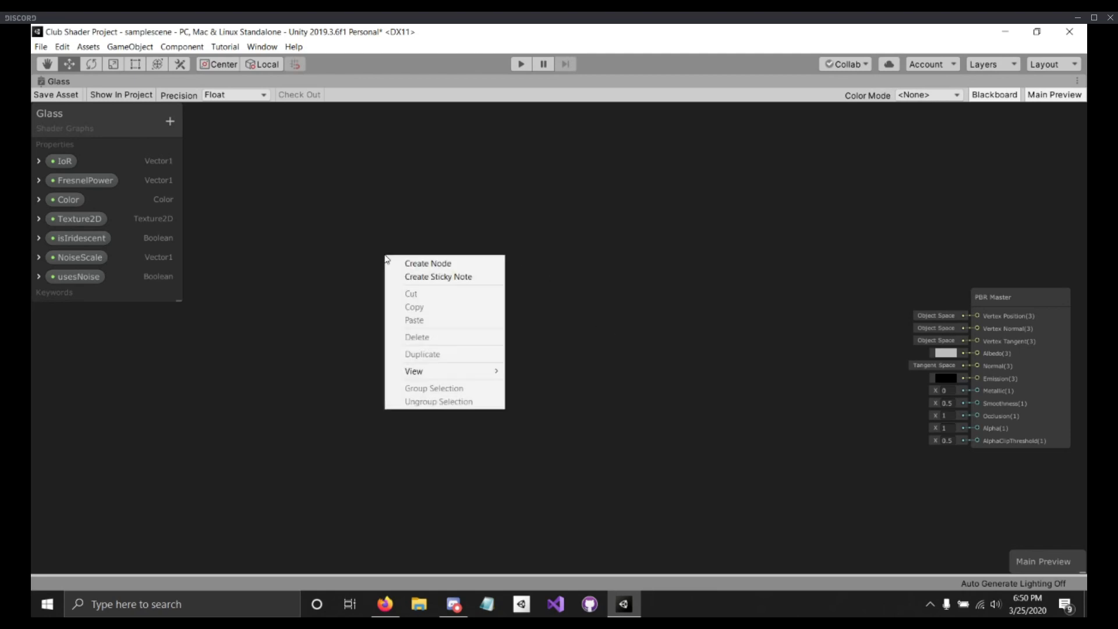
{"action": "left_click", "coordinate": [424, 267]}
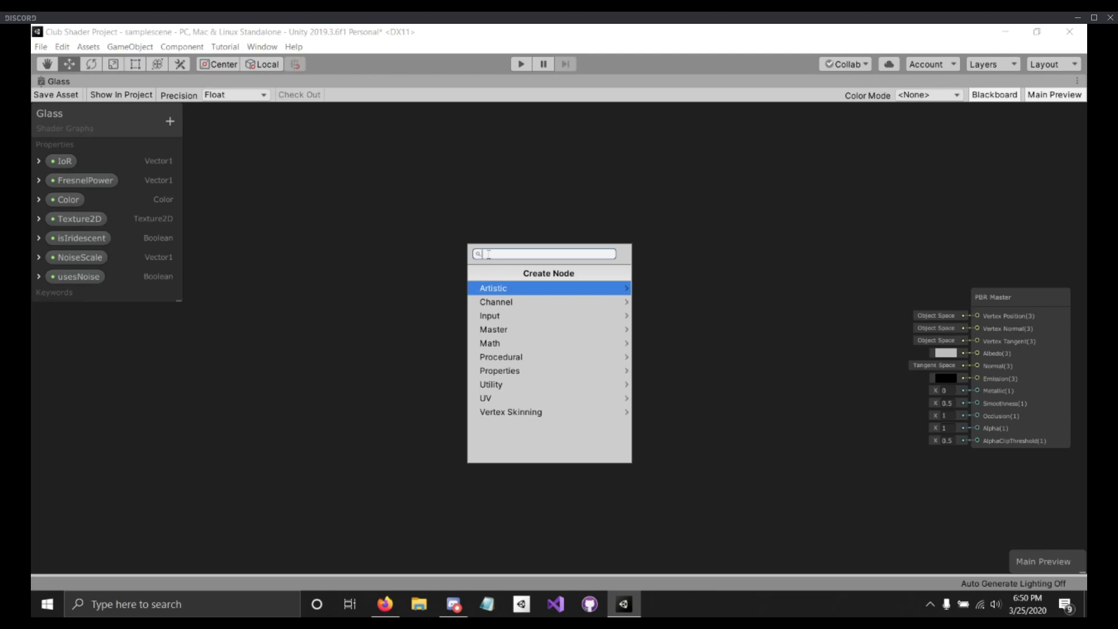
{"action": "left_click", "coordinate": [358, 269]}
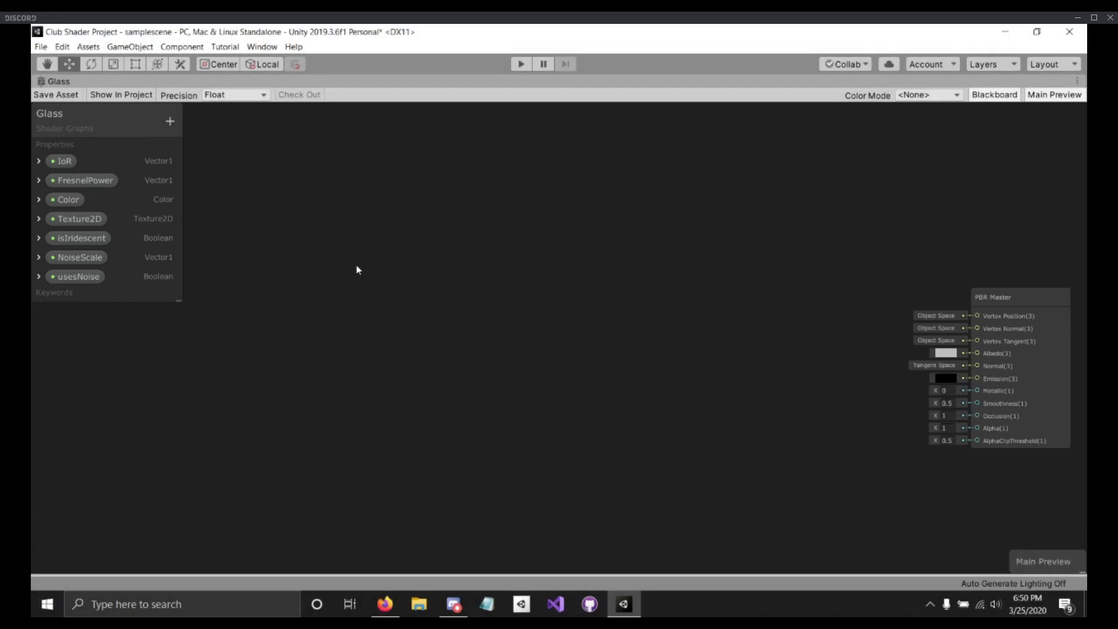
Step: Add a View Direction node, collapse its preview and place it beside the property list
{"action": "key", "text": "space"}
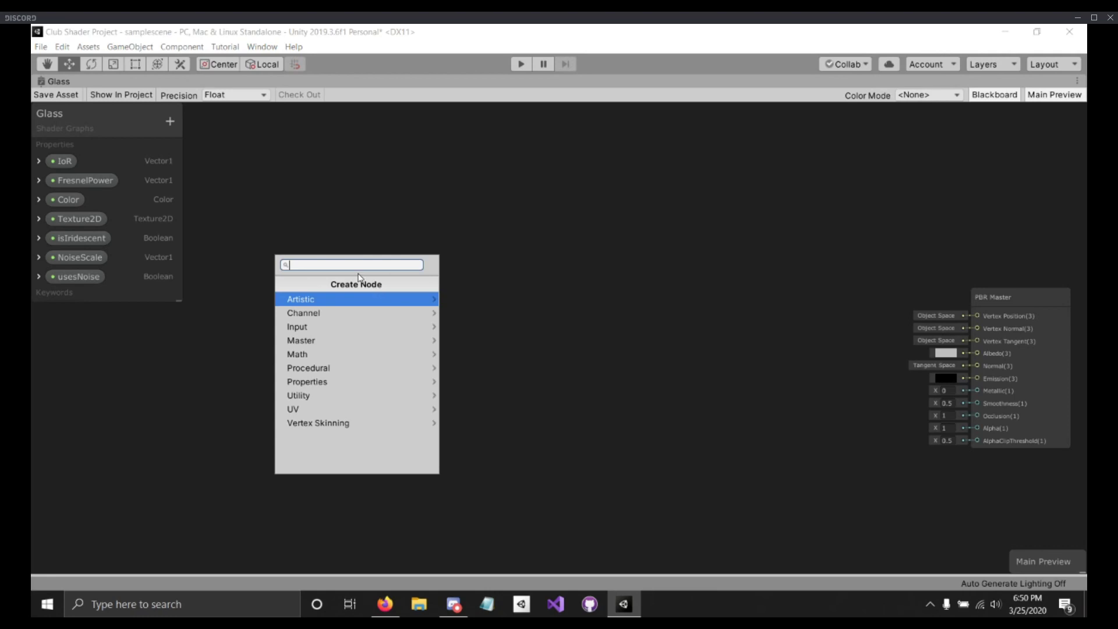
{"action": "type", "text": "view"}
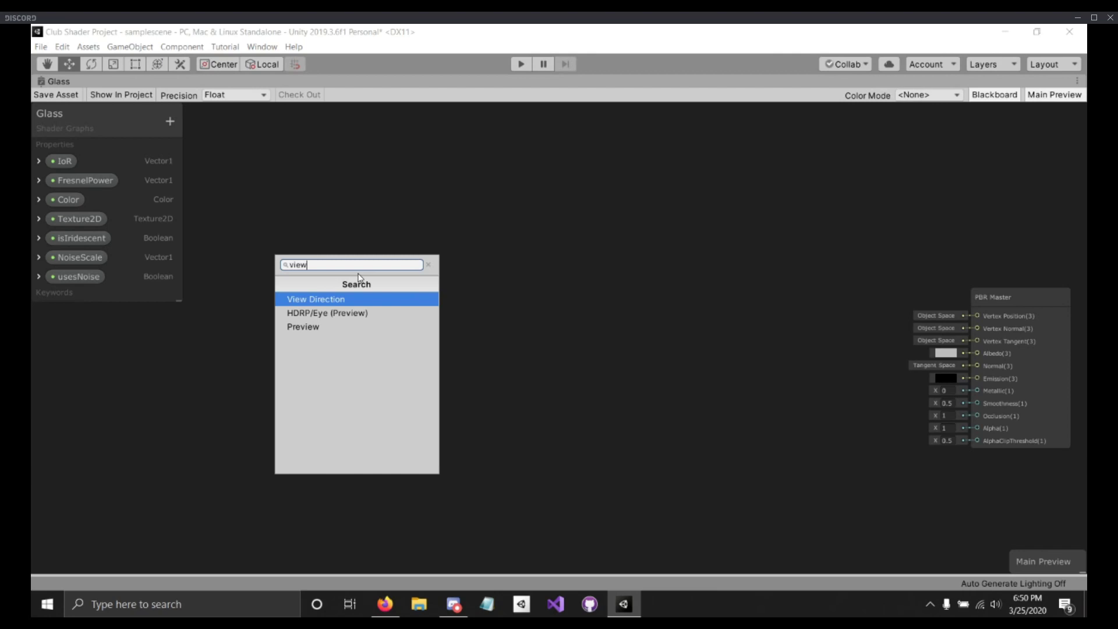
{"action": "left_click", "coordinate": [346, 305]}
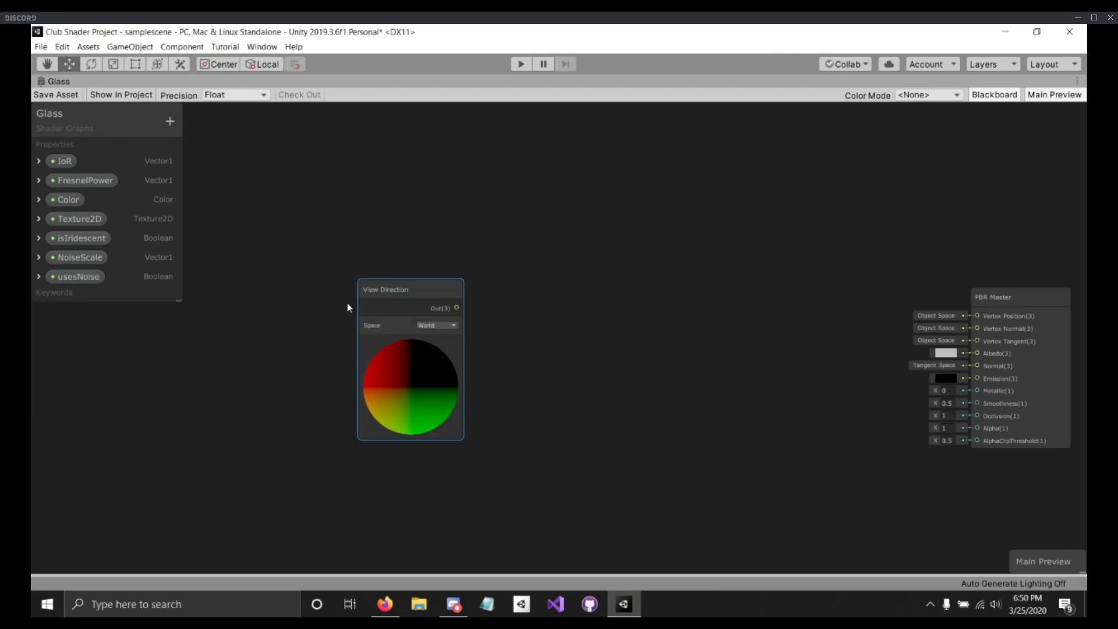
{"action": "left_click_drag", "start_coordinate": [429, 291], "coordinate": [341, 286]}
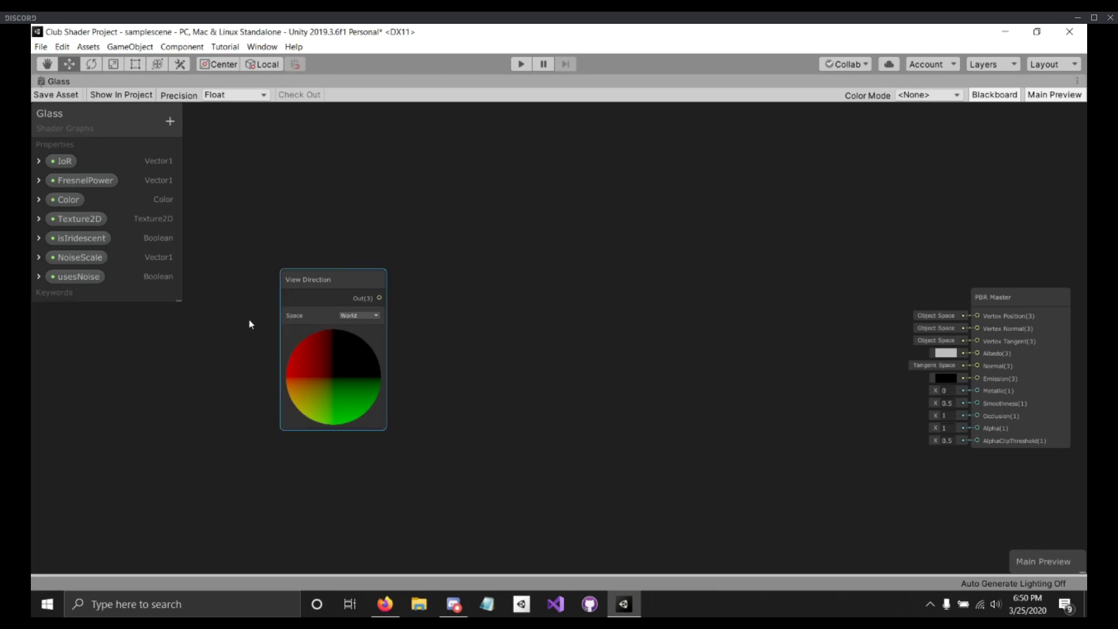
{"action": "left_click", "coordinate": [333, 332]}
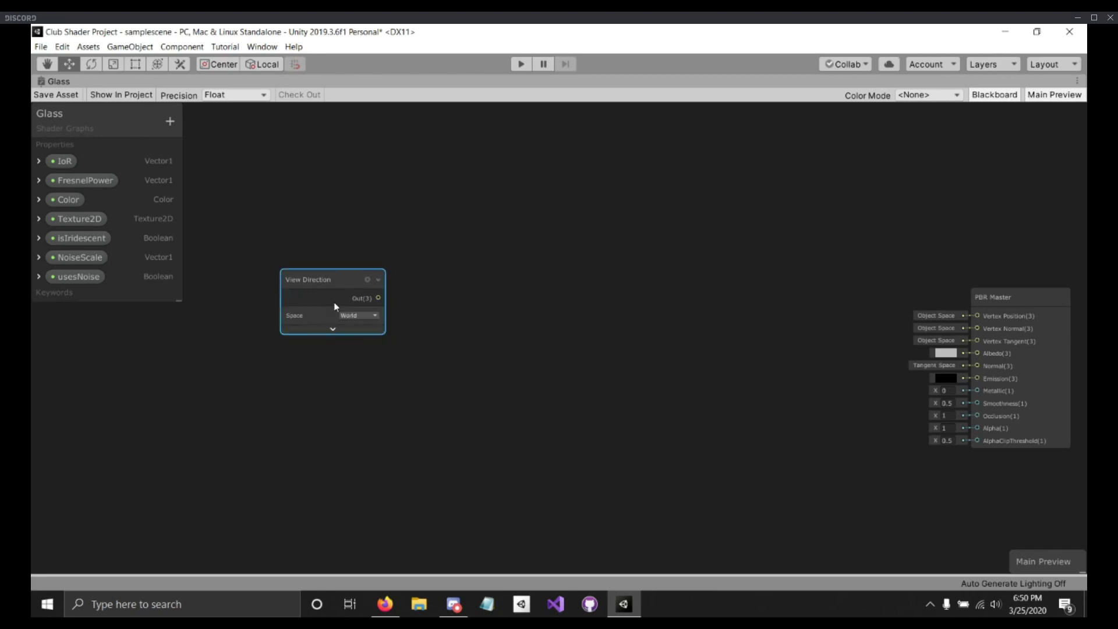
{"action": "left_click_drag", "start_coordinate": [329, 282], "coordinate": [284, 276]}
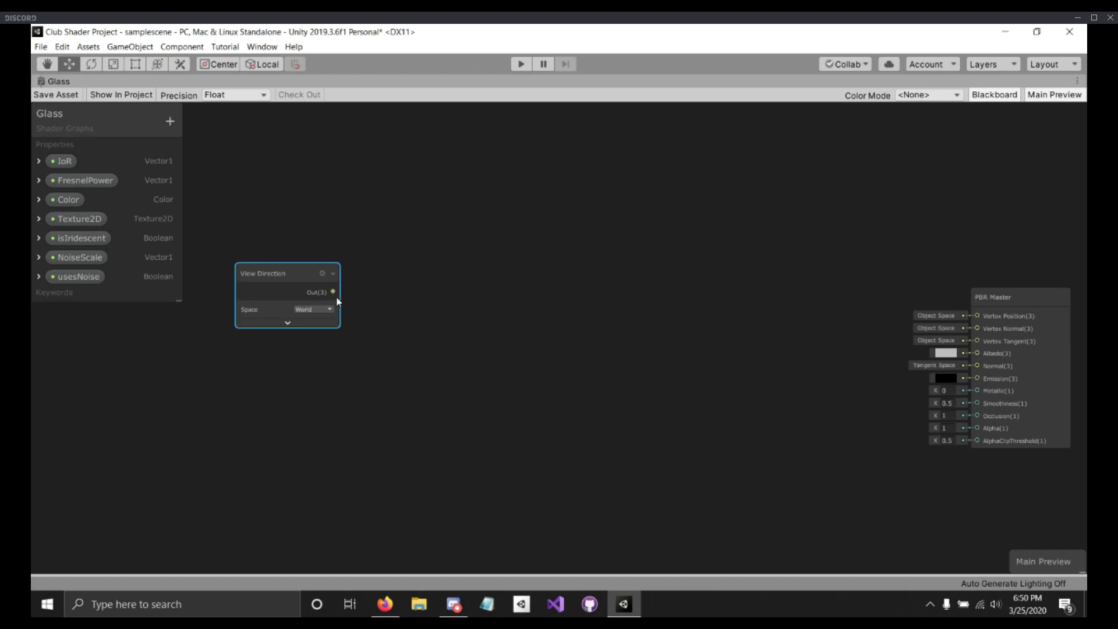
Step: Add a Normal Vector node, collapse its preview and align it below the View Direction node
{"action": "left_click", "coordinate": [461, 307]}
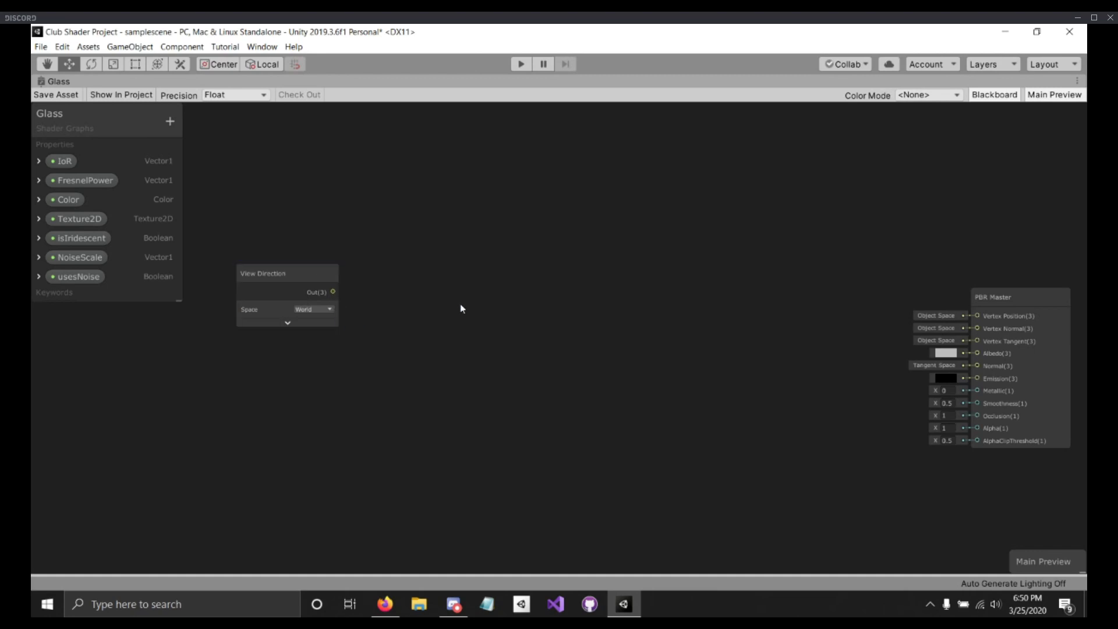
{"action": "key", "text": "space"}
{"action": "type", "text": "no"}
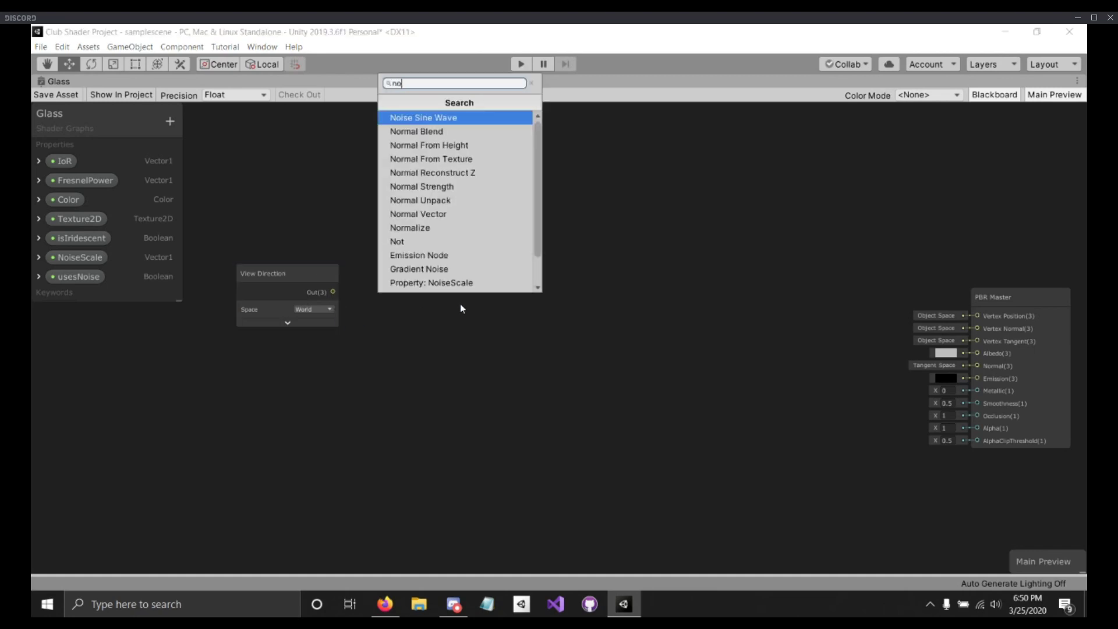
{"action": "type", "text": "ra"}
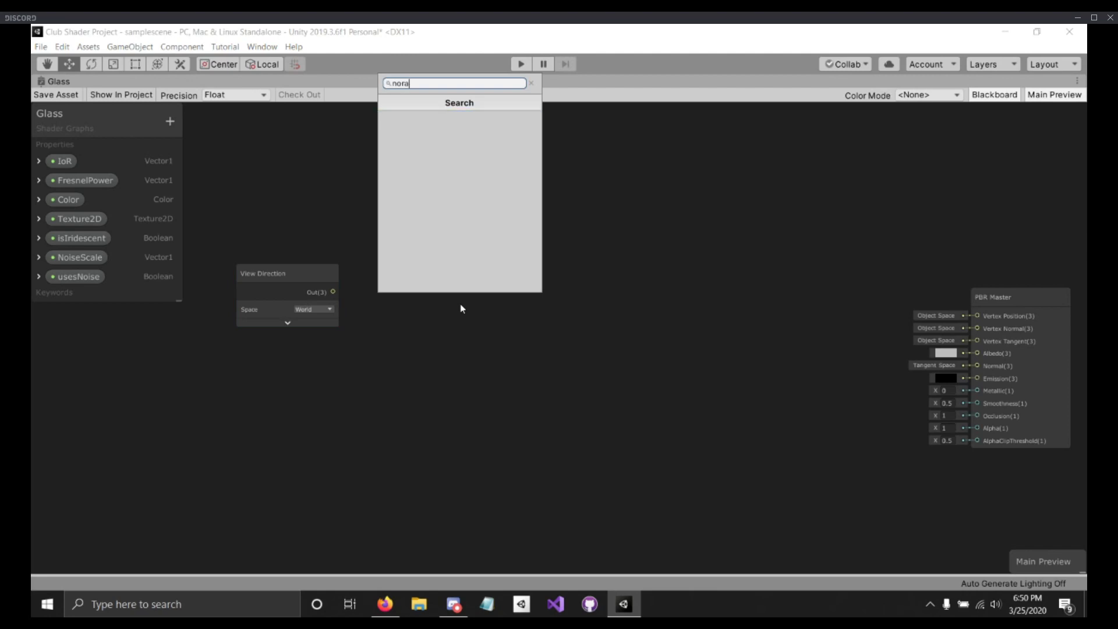
{"action": "key", "text": "BackSpace"}
{"action": "type", "text": "mal"}
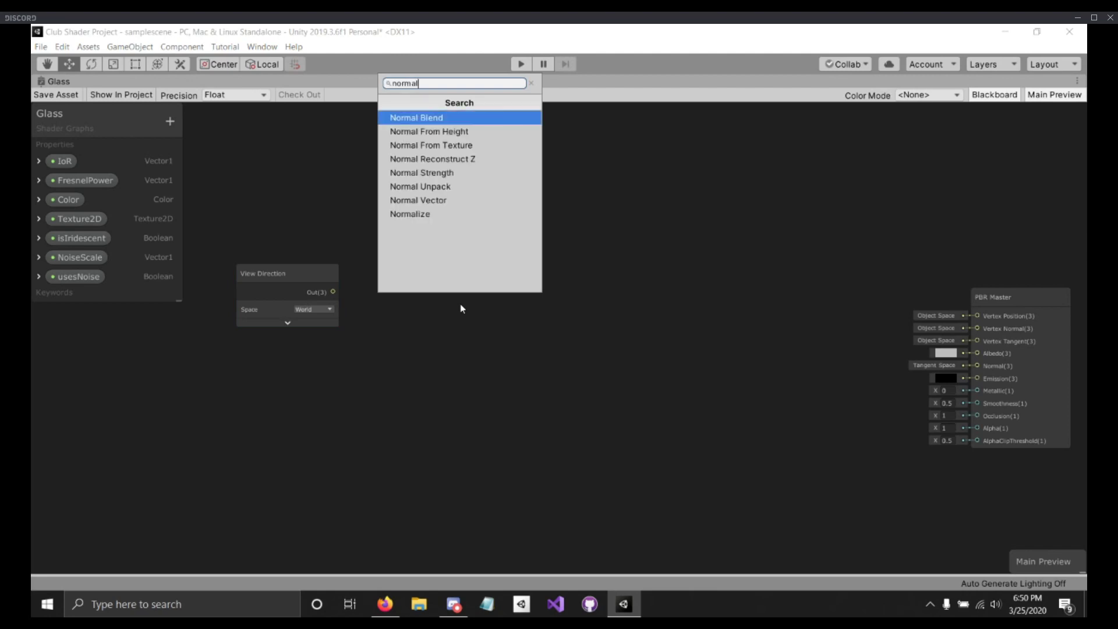
{"action": "type", "text": " v"}
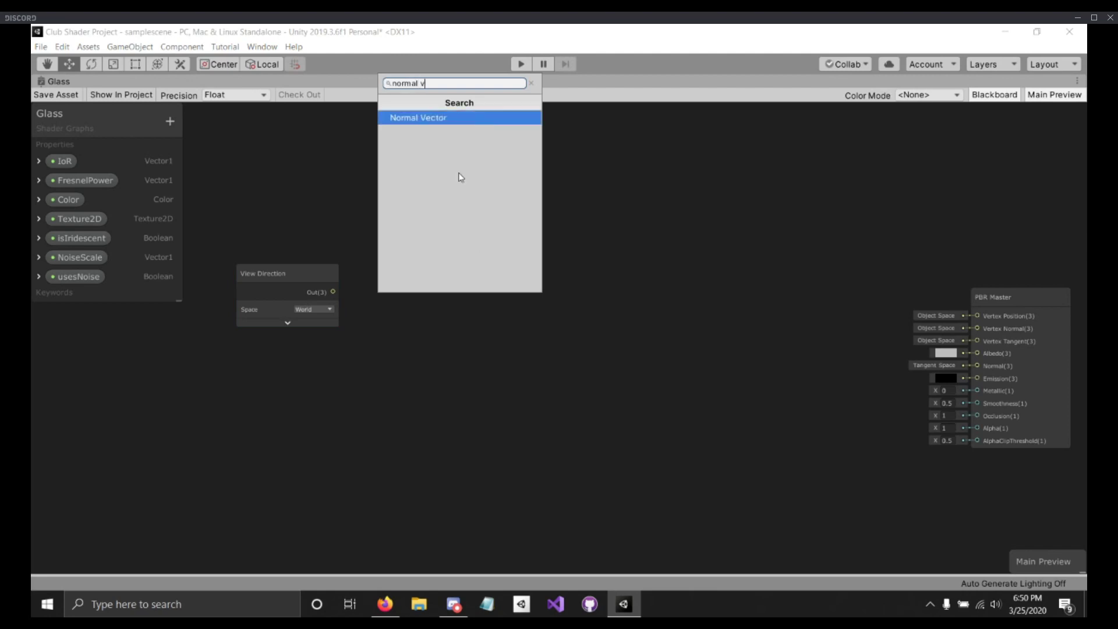
{"action": "left_click", "coordinate": [439, 123]}
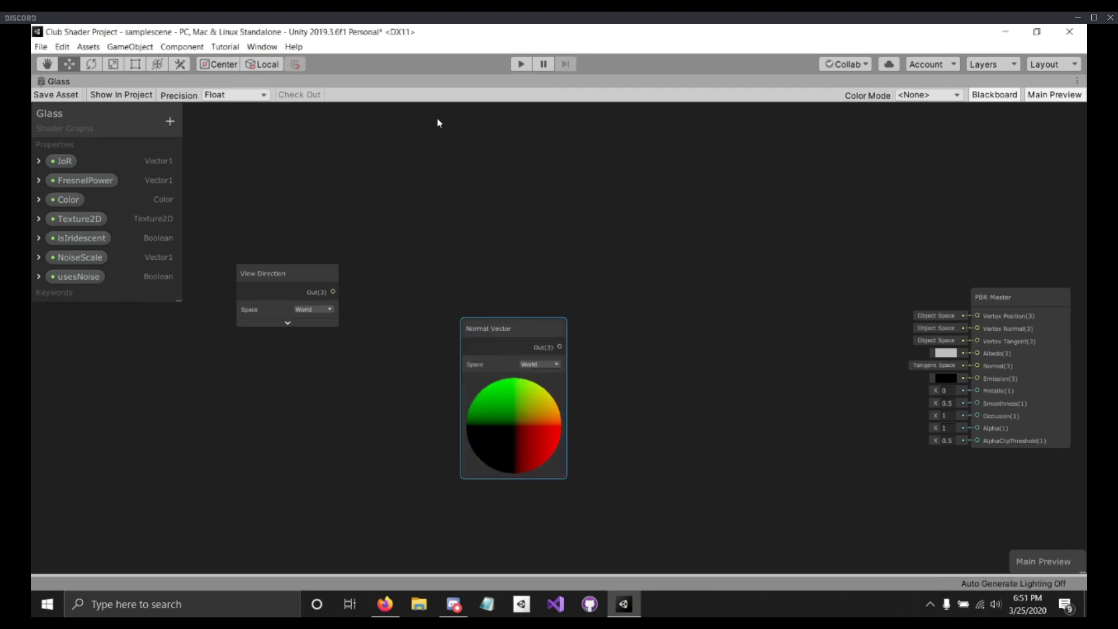
{"action": "left_click_drag", "start_coordinate": [506, 324], "coordinate": [278, 363]}
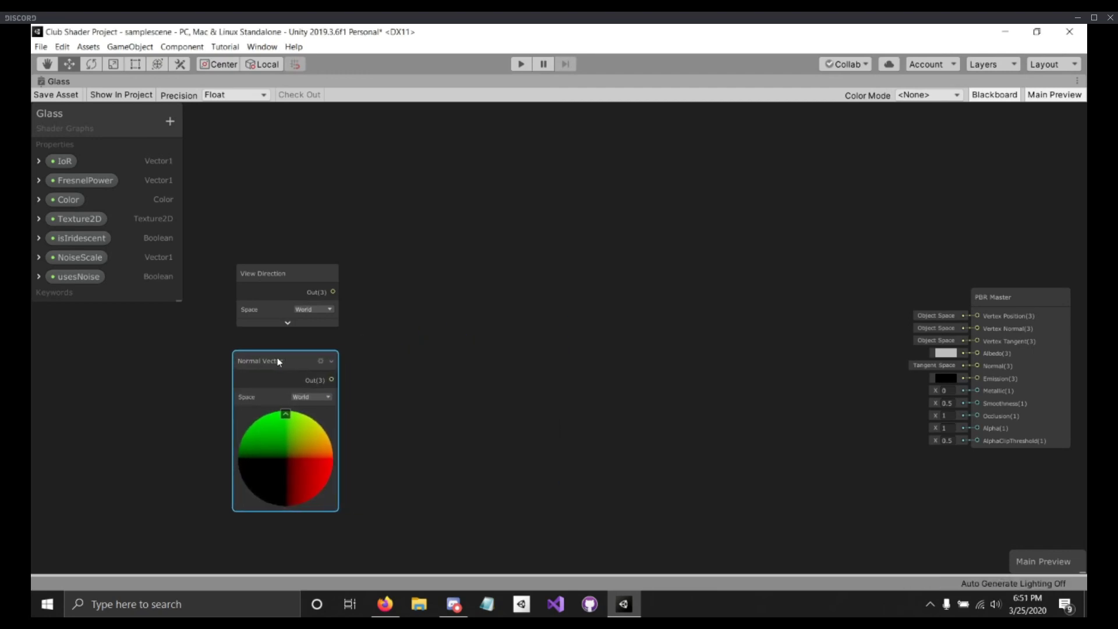
{"action": "left_click", "coordinate": [286, 413]}
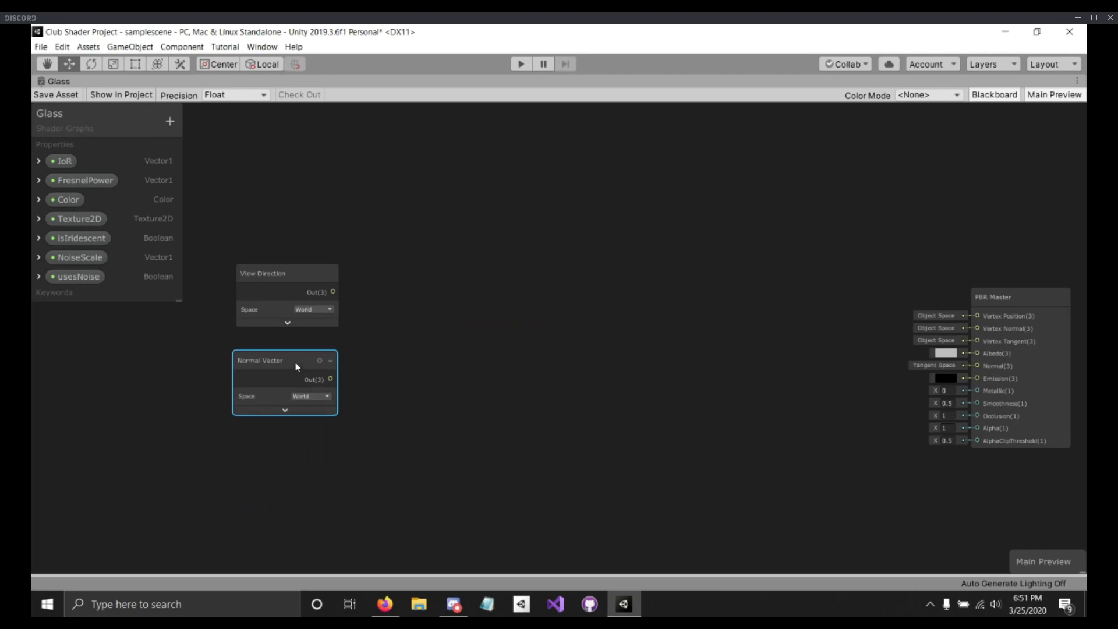
{"action": "left_click_drag", "start_coordinate": [296, 363], "coordinate": [300, 364]}
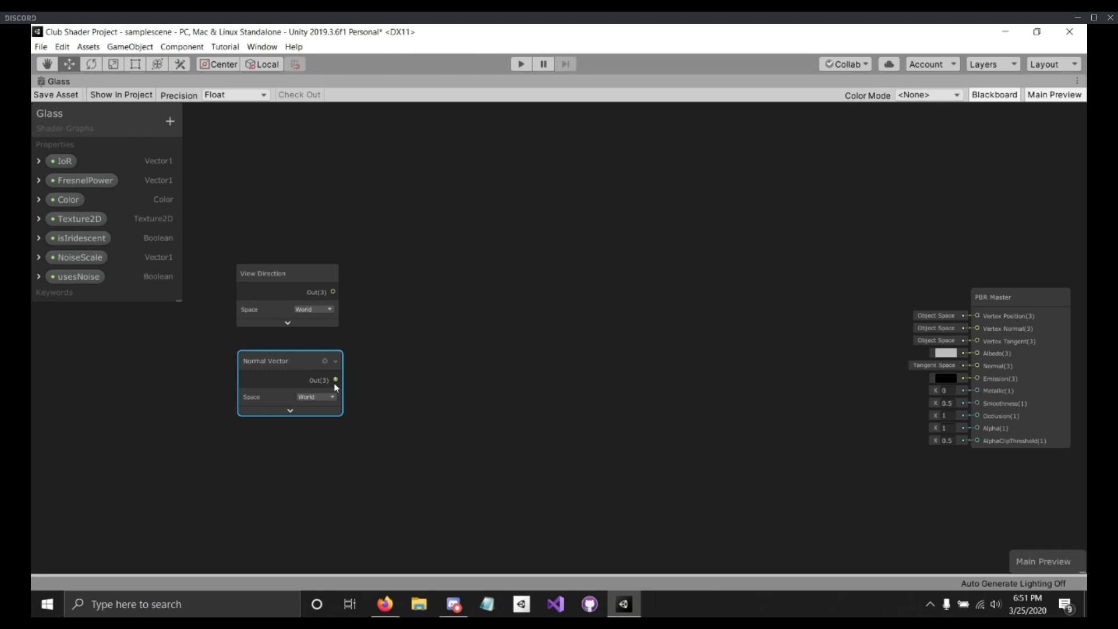
Step: Add a Normalize node fed by the Normal Vector output, with its preview collapsed, and place it beside that node
{"action": "left_click_drag", "start_coordinate": [335, 383], "coordinate": [369, 366]}
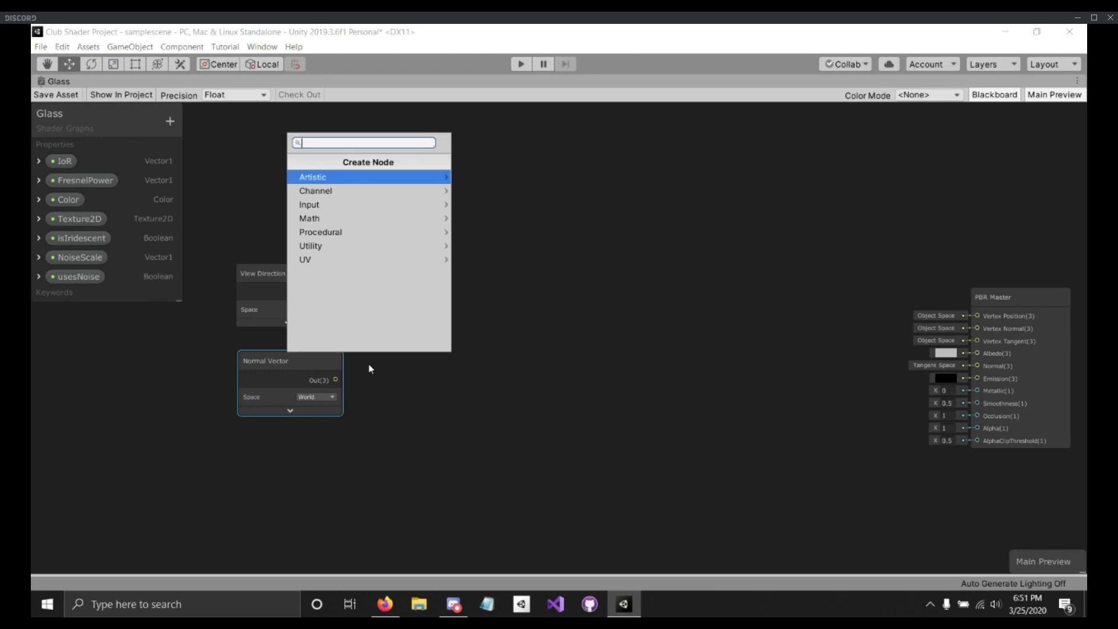
{"action": "type", "text": "normali"}
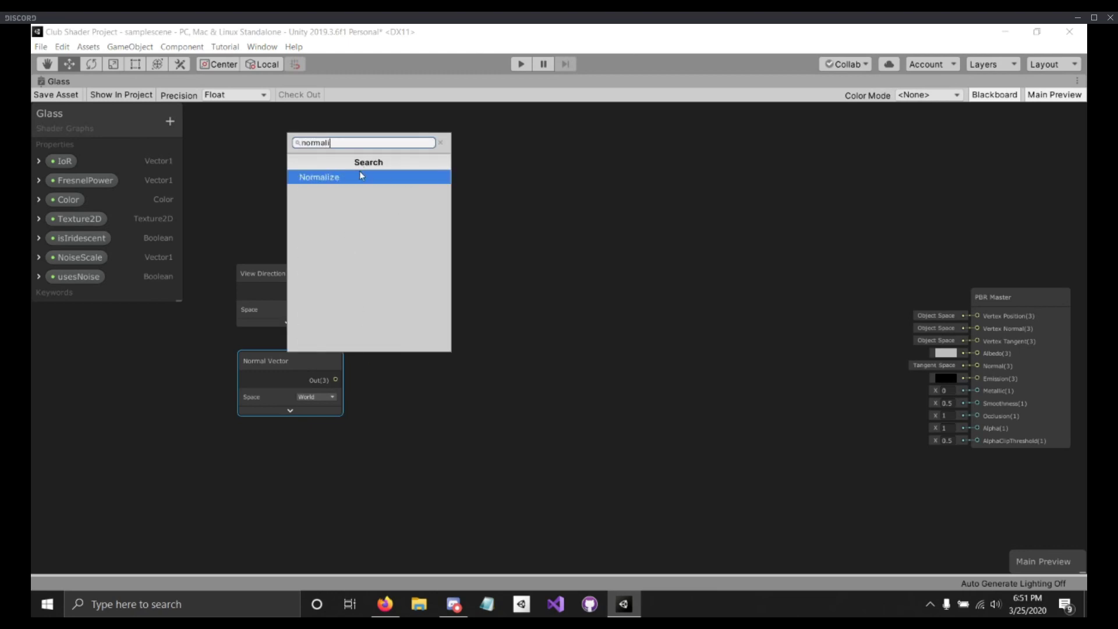
{"action": "left_click", "coordinate": [361, 176]}
{"action": "left_click", "coordinate": [414, 392]}
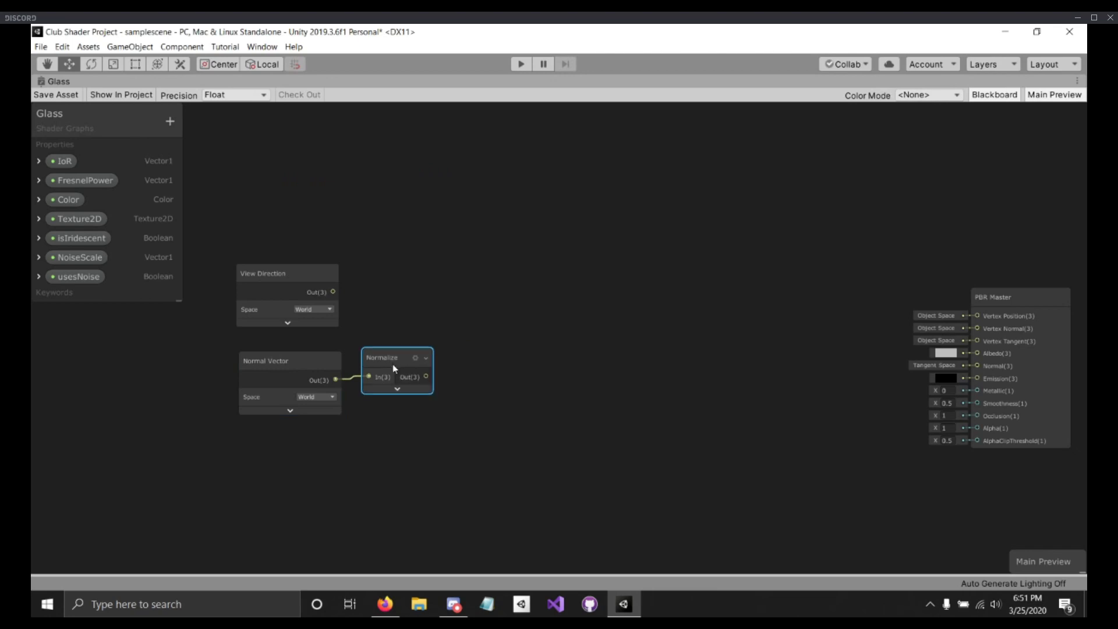
{"action": "left_click_drag", "start_coordinate": [393, 365], "coordinate": [391, 366]}
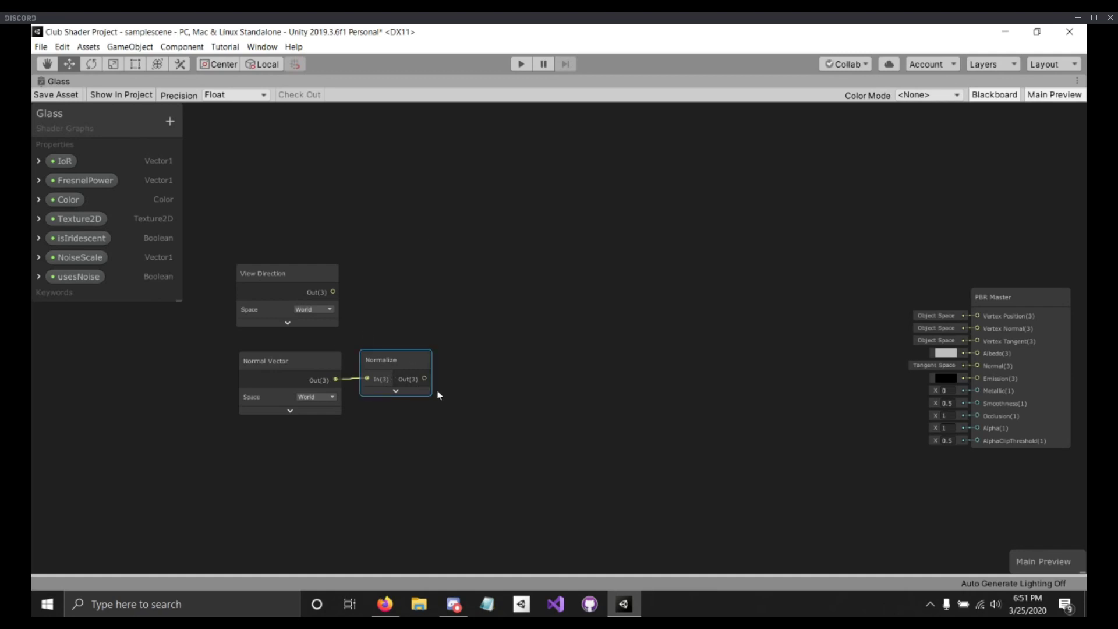
{"action": "left_click_drag", "start_coordinate": [376, 366], "coordinate": [374, 370]}
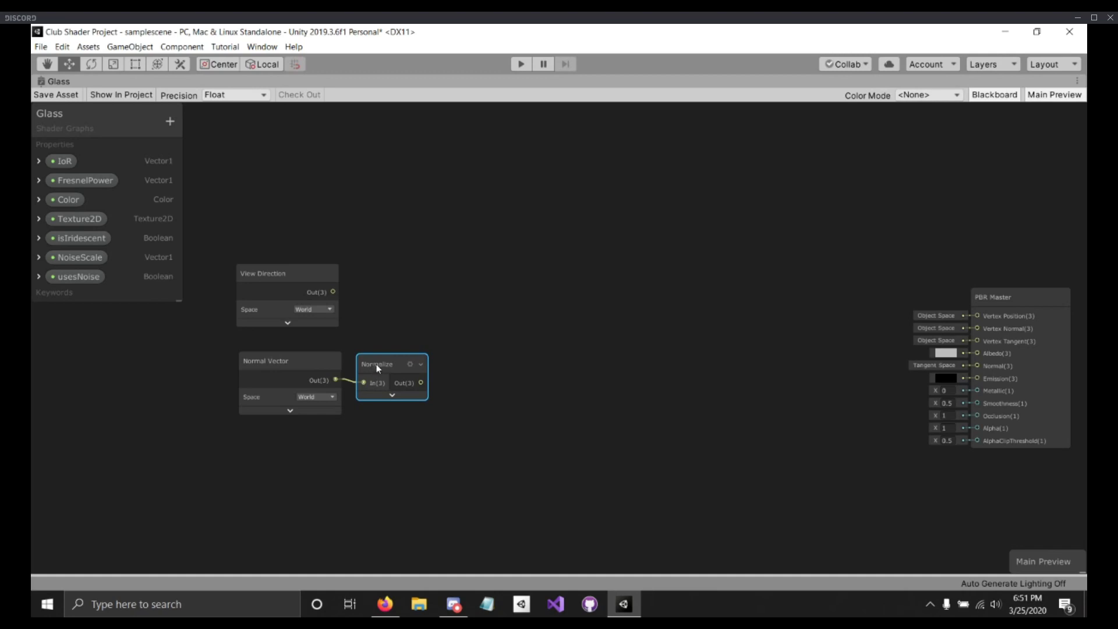
Step: Duplicate the Normalize node, feed the copy from the View Direction output, and align both Normalize nodes beside their sources
{"action": "right_click", "coordinate": [383, 363]}
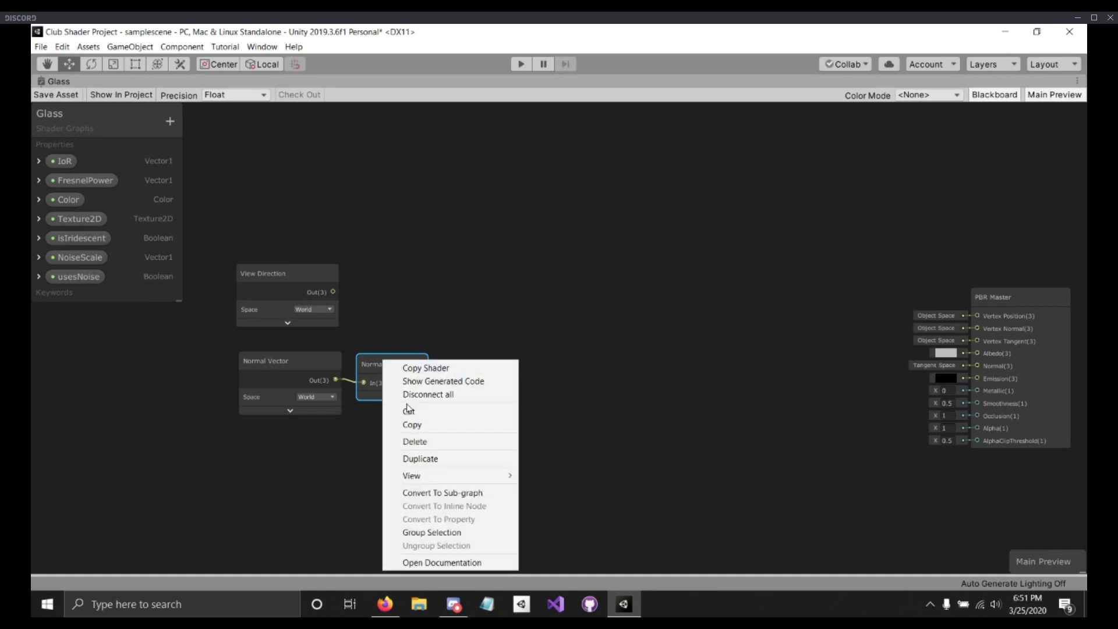
{"action": "left_click", "coordinate": [437, 461]}
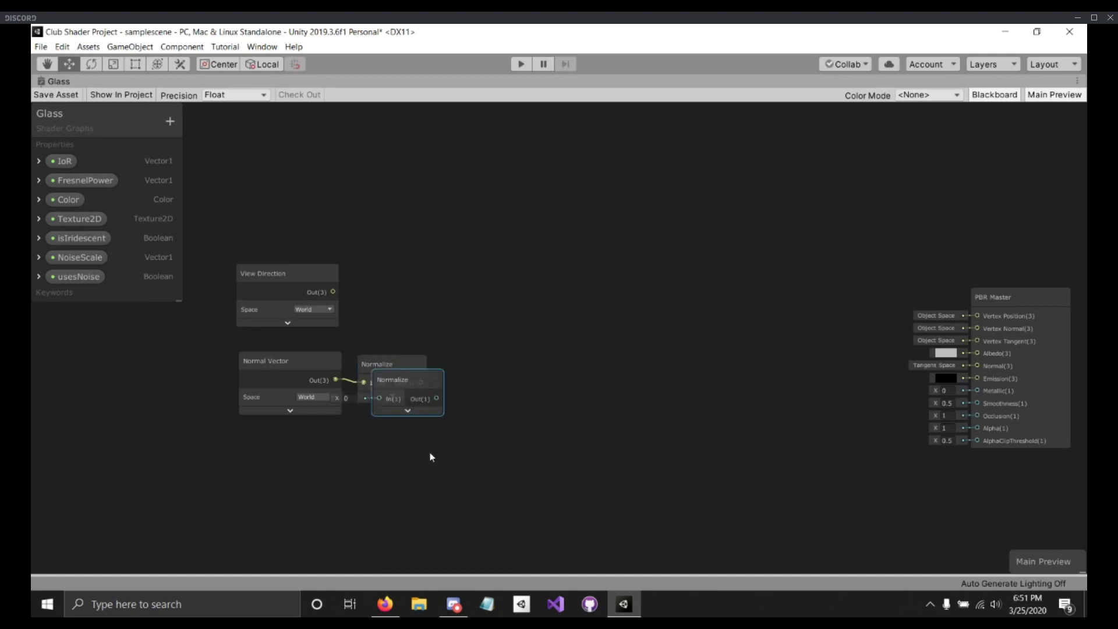
{"action": "left_click_drag", "start_coordinate": [399, 380], "coordinate": [377, 276]}
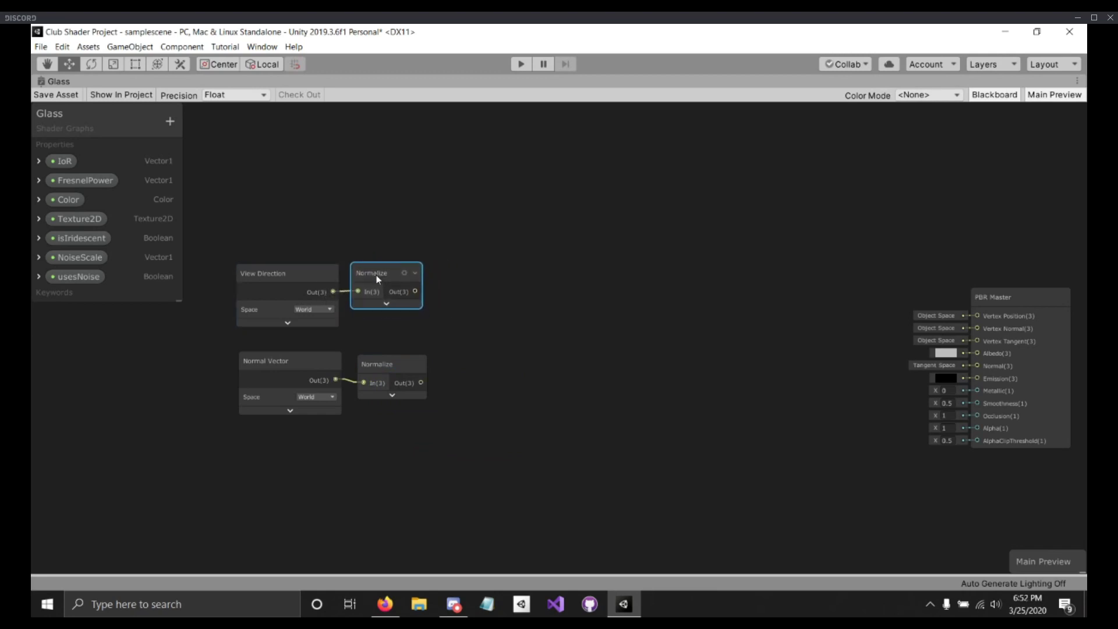
{"action": "left_click_drag", "start_coordinate": [386, 362], "coordinate": [382, 360]}
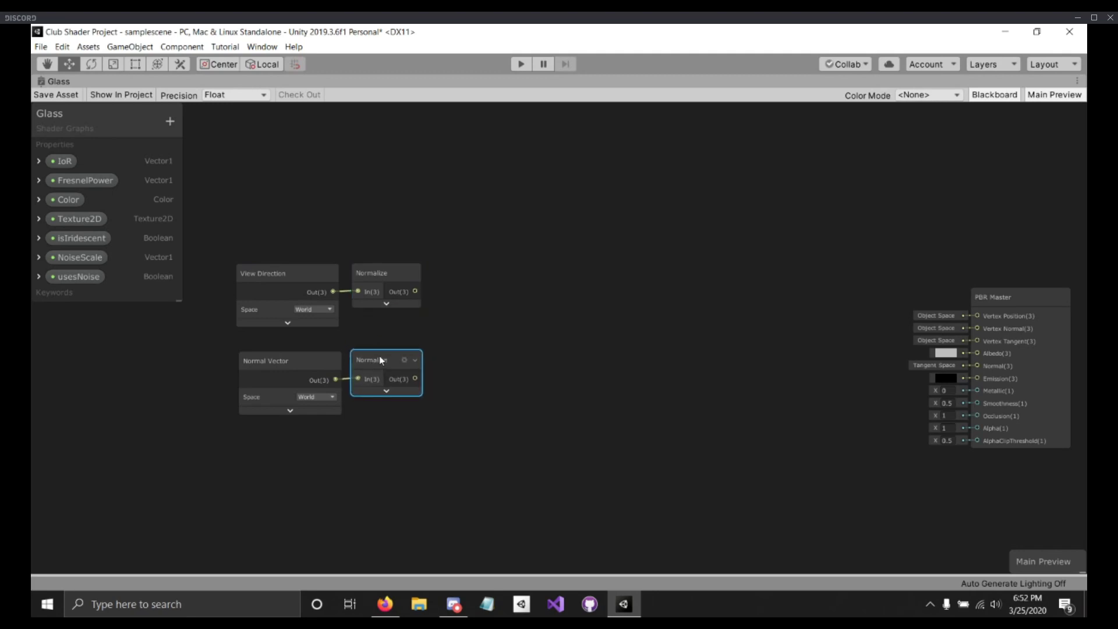
Step: Add a Custom Function node and place it between the Normalize nodes and the PBR Master node
{"action": "right_click", "coordinate": [477, 320]}
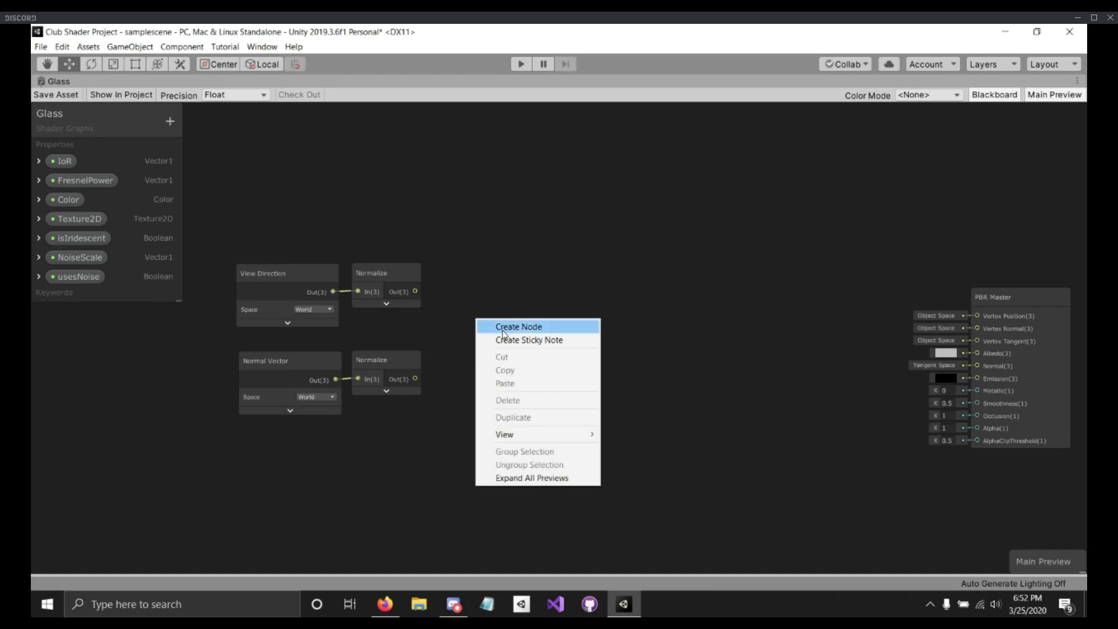
{"action": "left_click", "coordinate": [503, 329]}
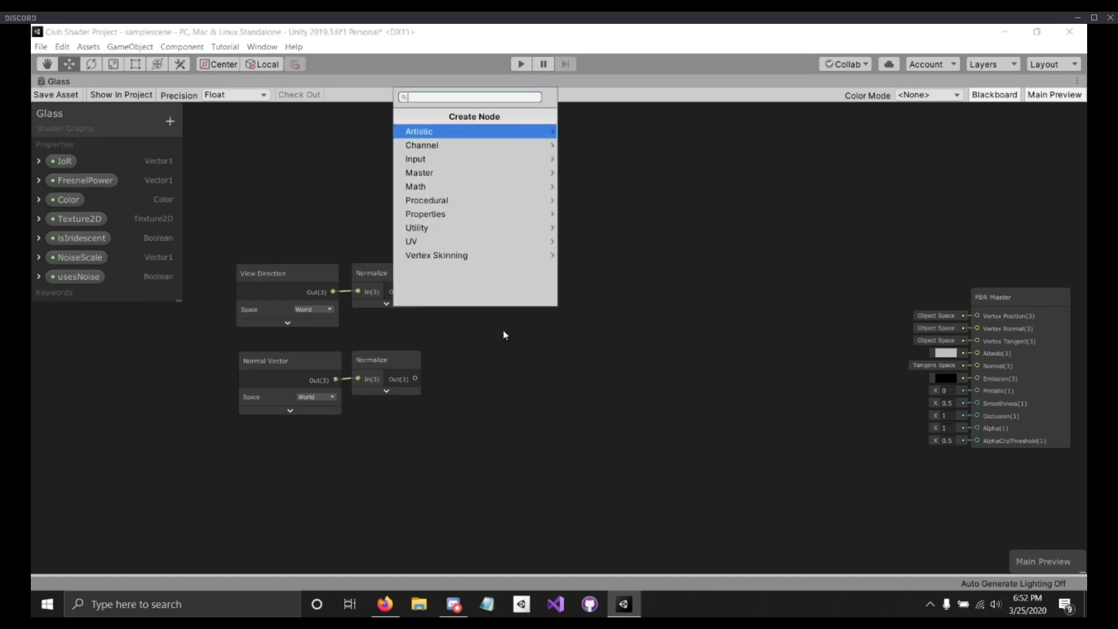
{"action": "type", "text": "cus"}
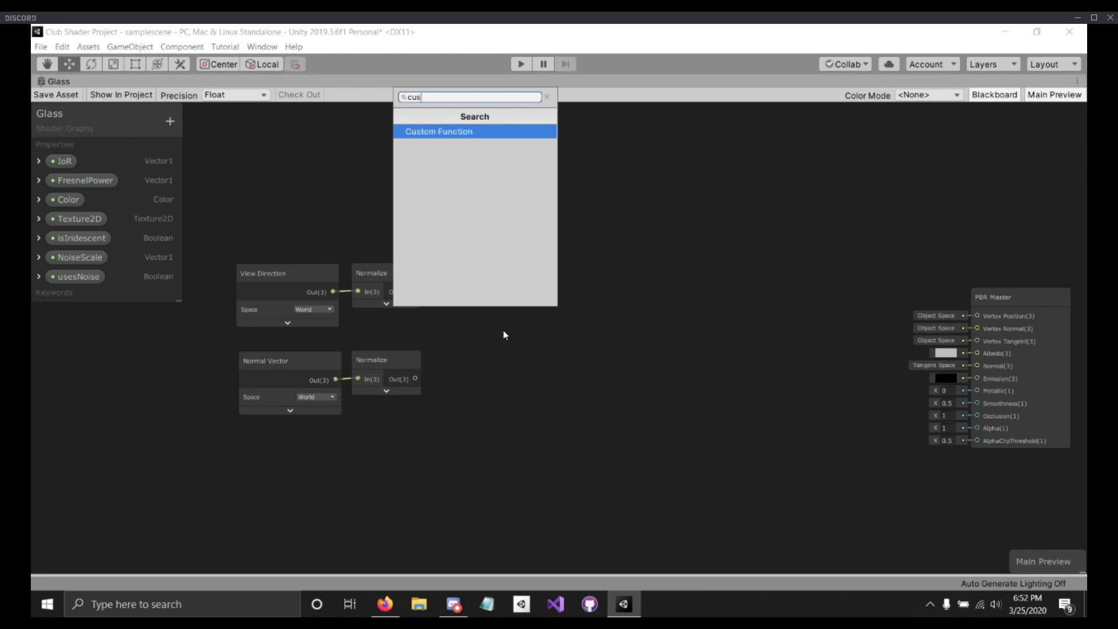
{"action": "left_click", "coordinate": [473, 133]}
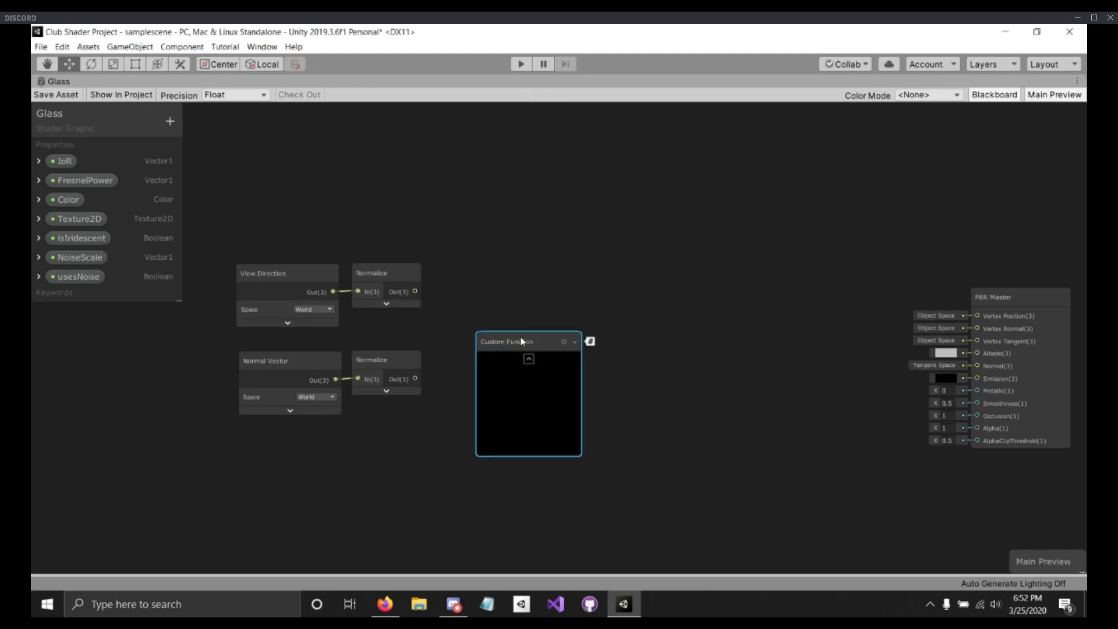
{"action": "left_click_drag", "start_coordinate": [521, 341], "coordinate": [515, 300]}
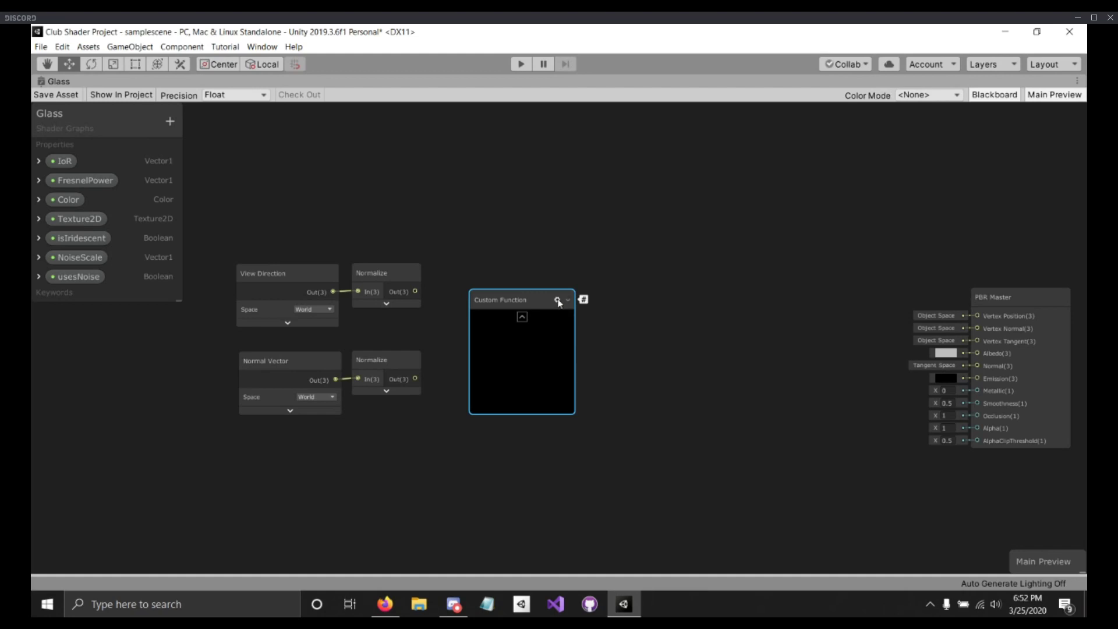
Step: Open the Custom Function node's settings and set its type to String
{"action": "scroll", "coordinate": [558, 307], "scroll_direction": "up", "scroll_amount": 2}
{"action": "middle_click_drag", "start_coordinate": [480, 244], "coordinate": [501, 210]}
{"action": "left_click", "coordinate": [580, 263]}
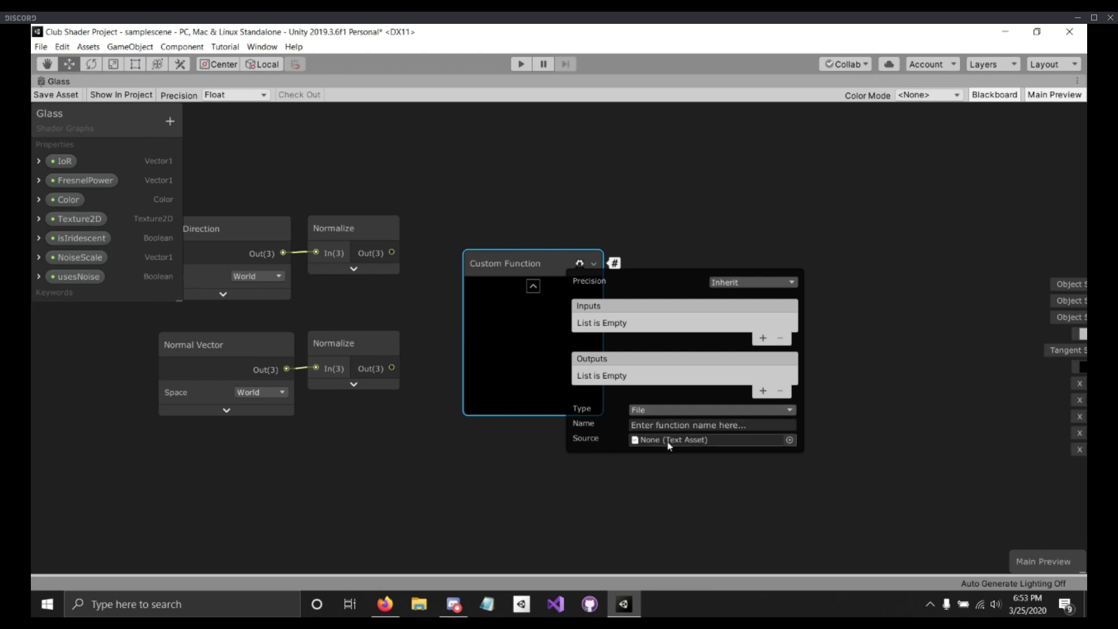
{"action": "left_click", "coordinate": [645, 411]}
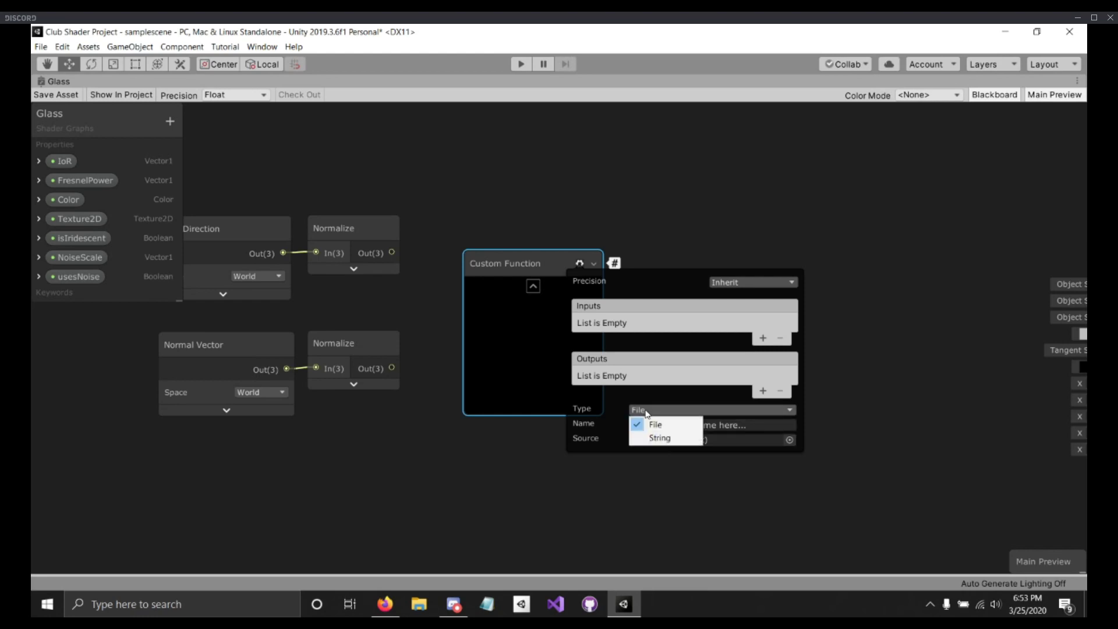
{"action": "left_click", "coordinate": [661, 438]}
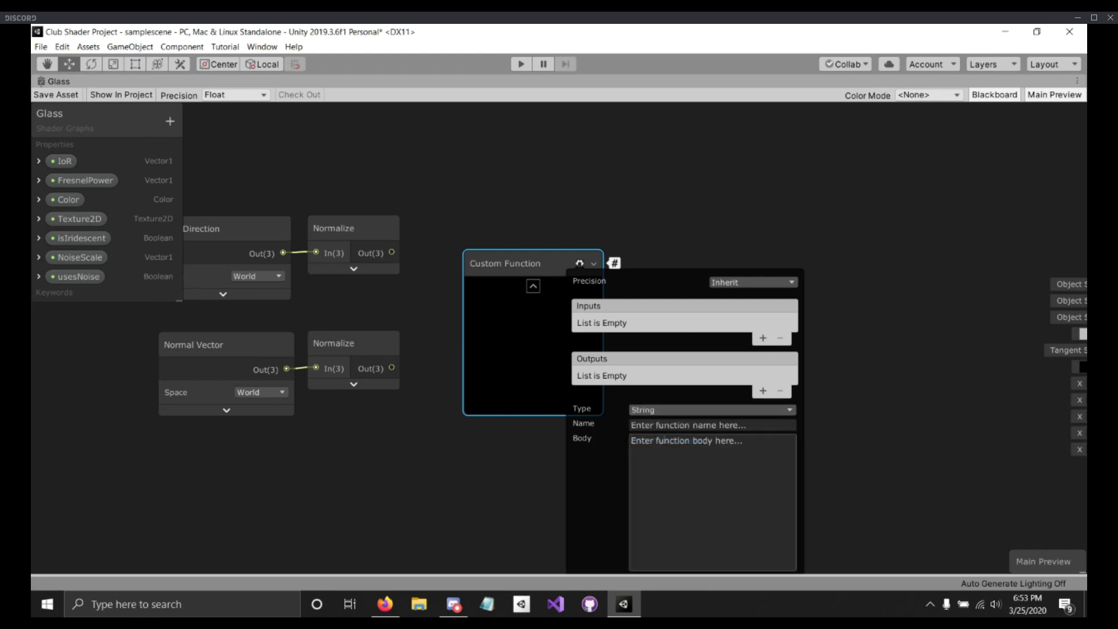
{"action": "scroll", "coordinate": [665, 441], "scroll_direction": "down", "scroll_amount": 1}
{"action": "scroll", "coordinate": [689, 449], "scroll_direction": "up", "scroll_amount": 1}
{"action": "left_click", "coordinate": [716, 448]}
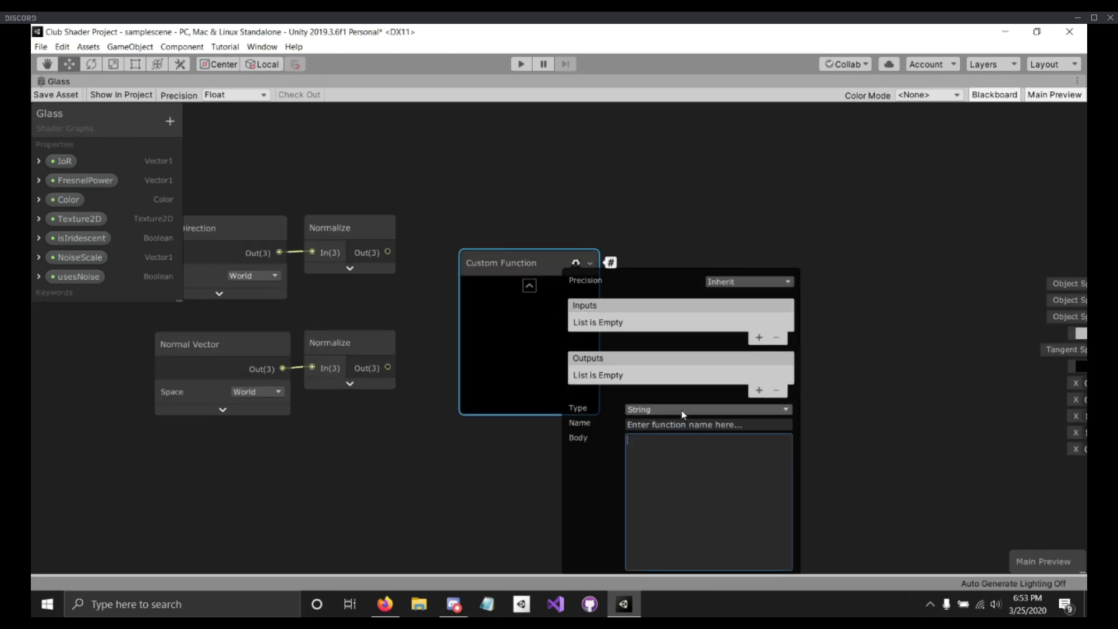
{"action": "left_click", "coordinate": [839, 442]}
{"action": "middle_click_drag", "start_coordinate": [838, 441], "coordinate": [818, 391]}
{"action": "left_click", "coordinate": [648, 427]}
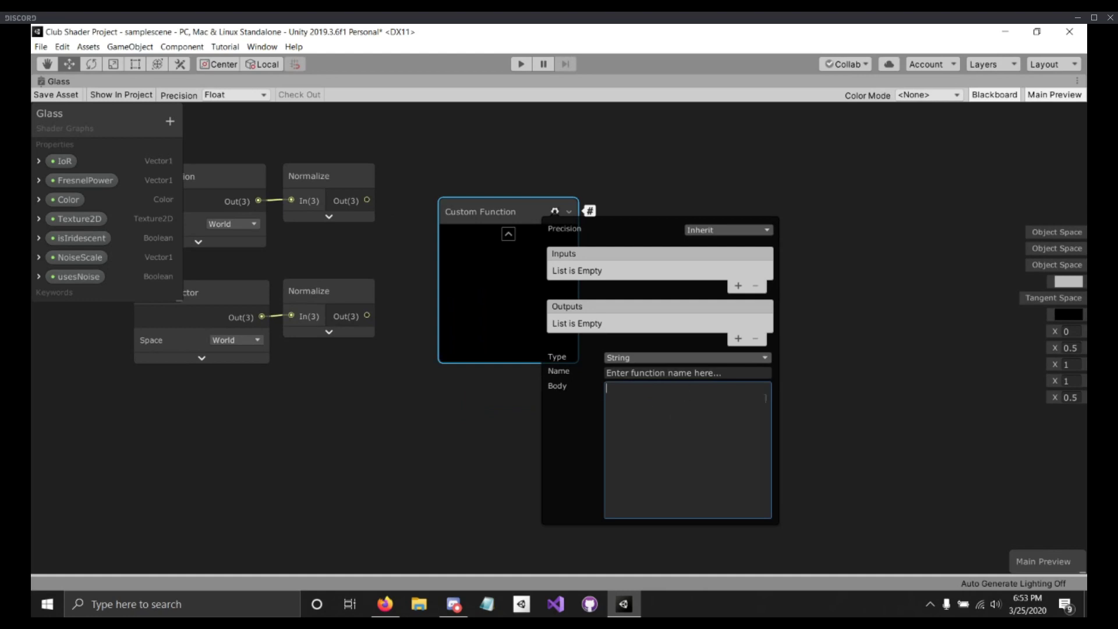
Step: Add a first input of type Vector 3 to the Custom Function node
{"action": "left_click", "coordinate": [738, 288]}
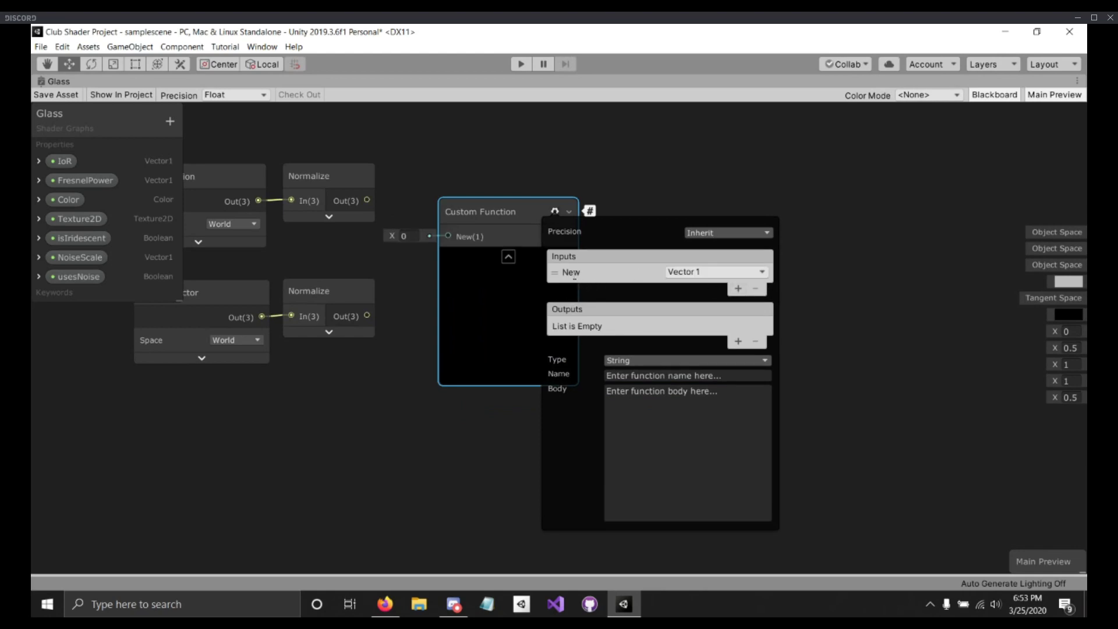
{"action": "left_click", "coordinate": [708, 272]}
{"action": "left_click", "coordinate": [703, 420]}
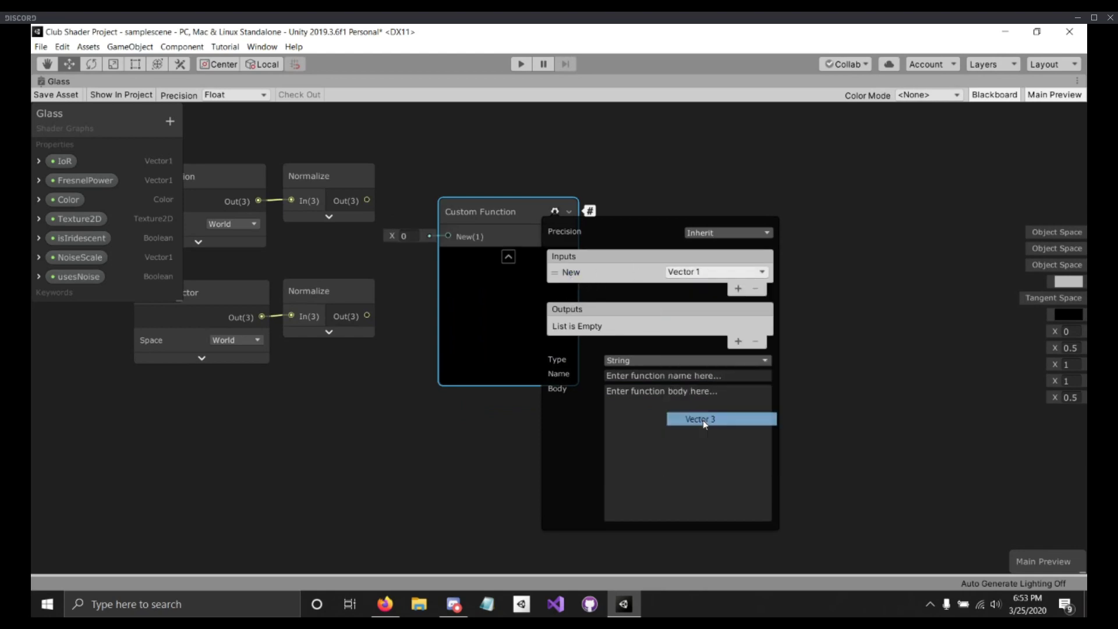
{"action": "left_click", "coordinate": [578, 271]}
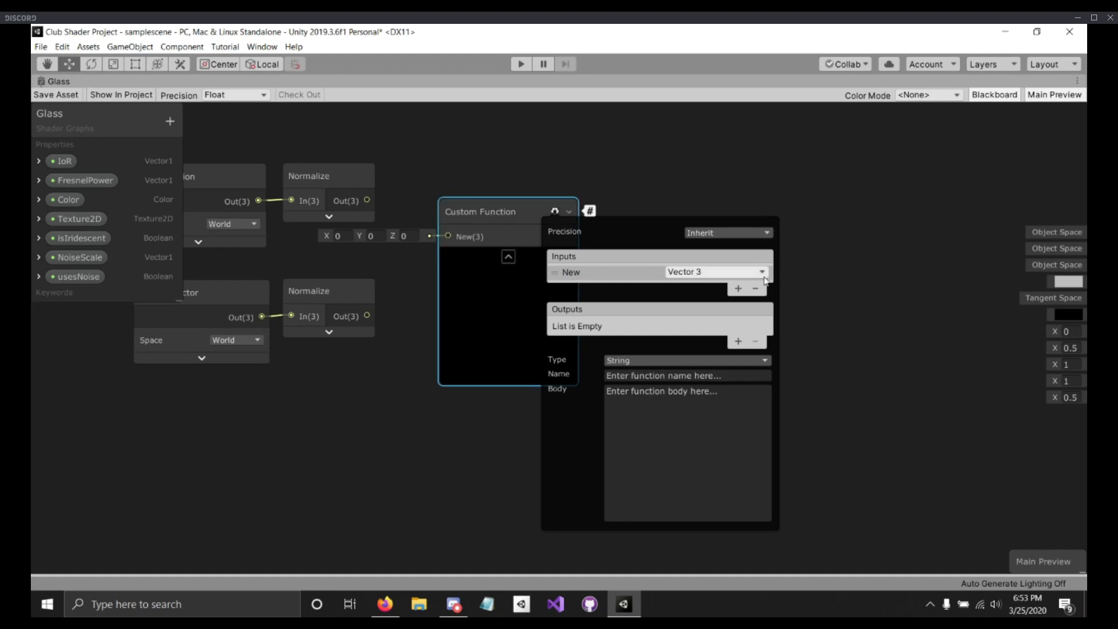
Step: Add a second input of type Vector 3 and a third input of type Vector 1 to the Custom Function node
{"action": "left_click", "coordinate": [738, 289]}
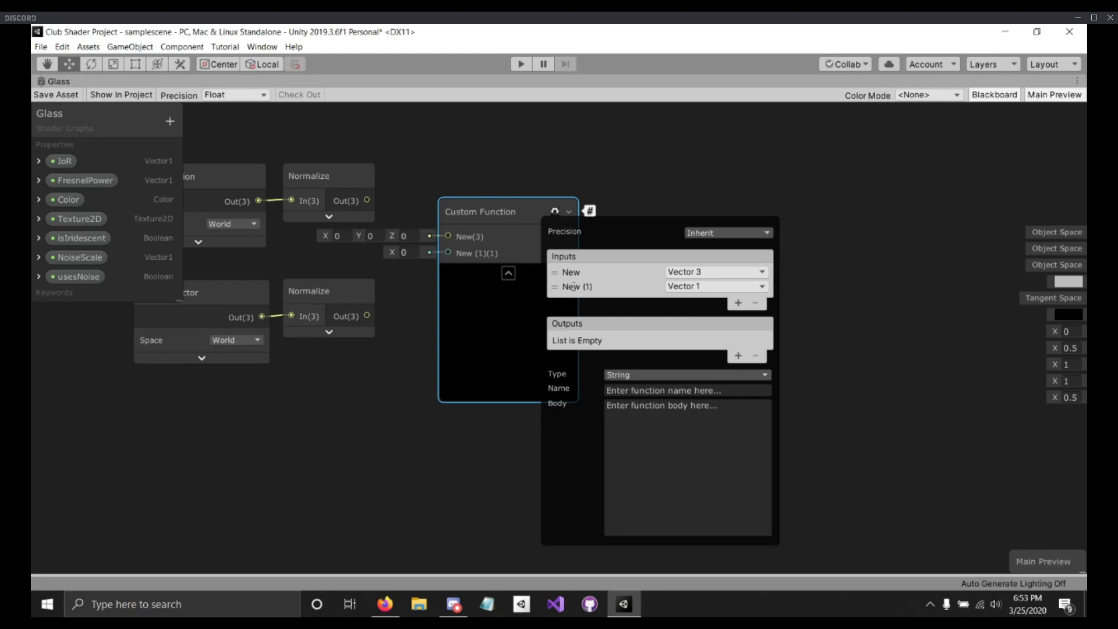
{"action": "key", "text": "XF86AudioLowerVolume"}
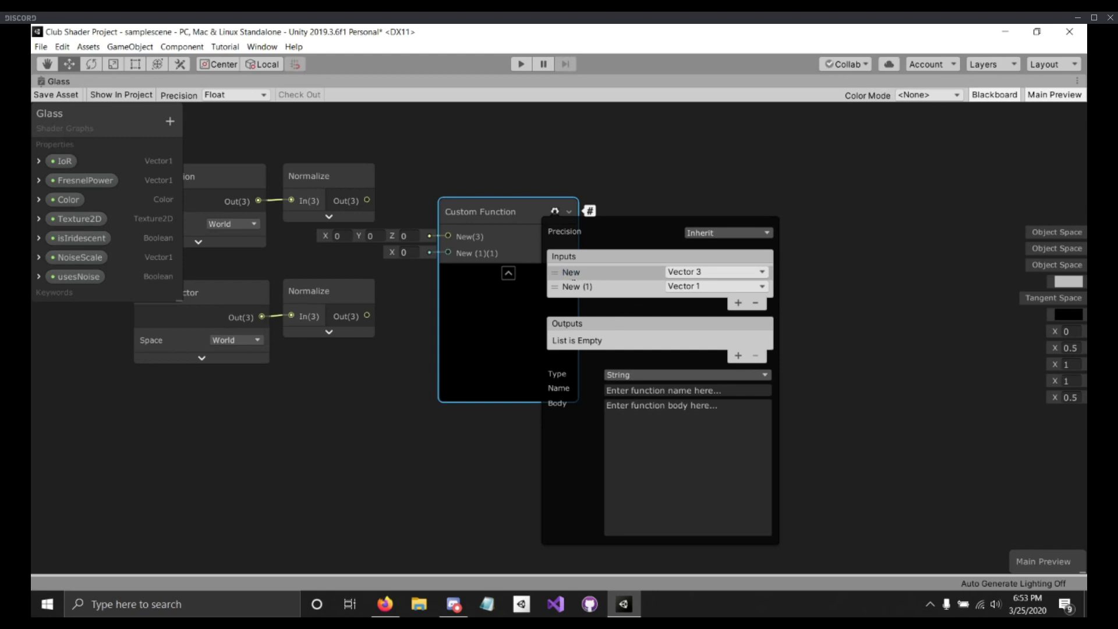
{"action": "left_click", "coordinate": [706, 287]}
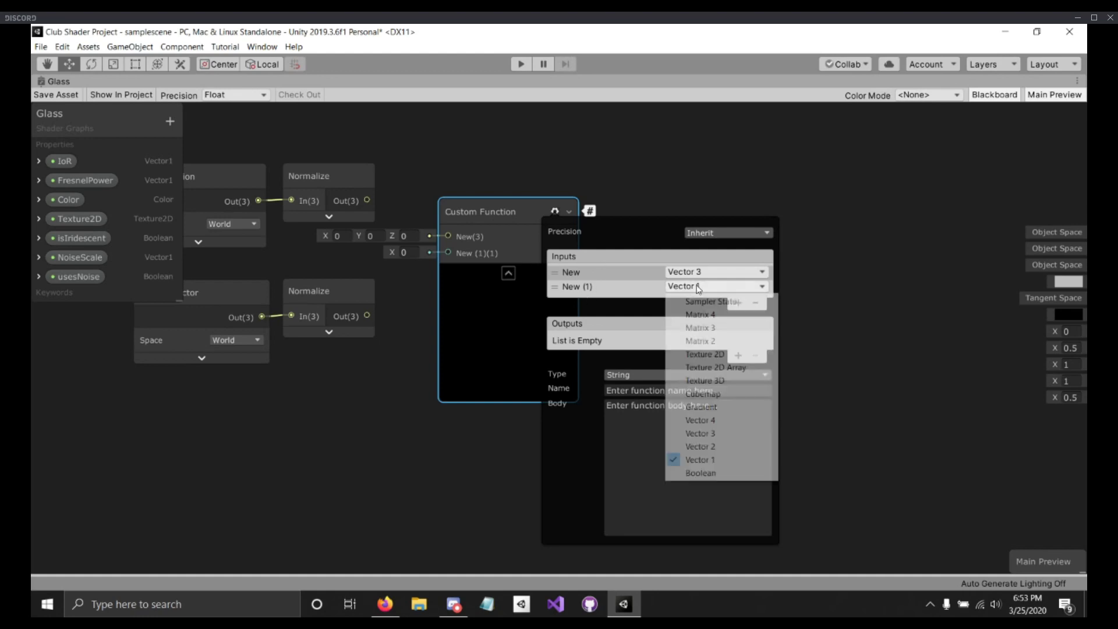
{"action": "left_click", "coordinate": [716, 434]}
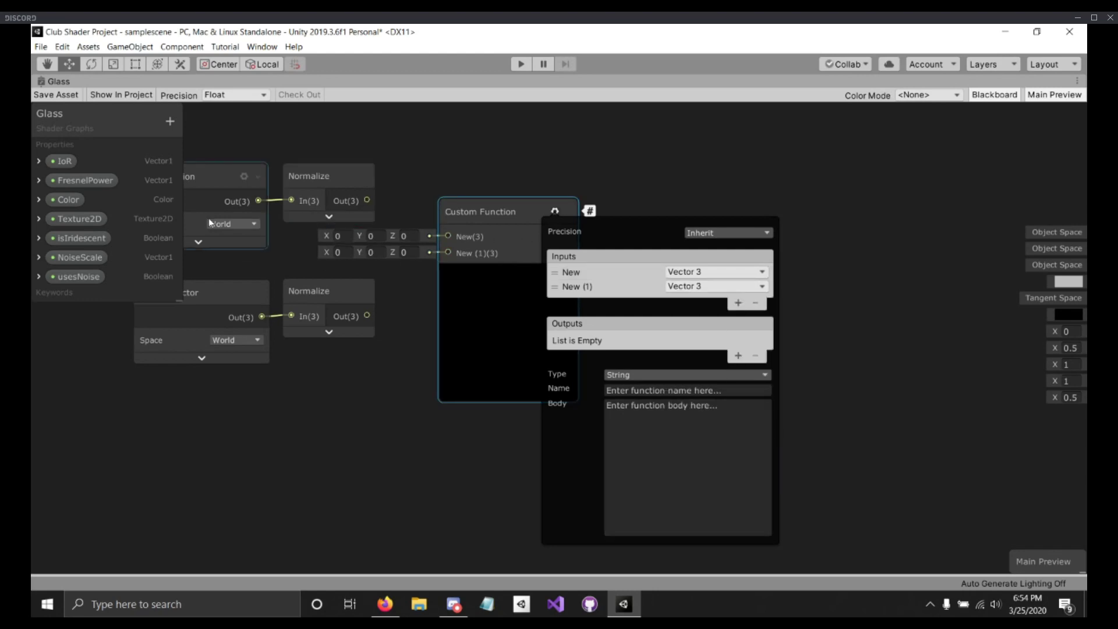
{"action": "left_click", "coordinate": [738, 304]}
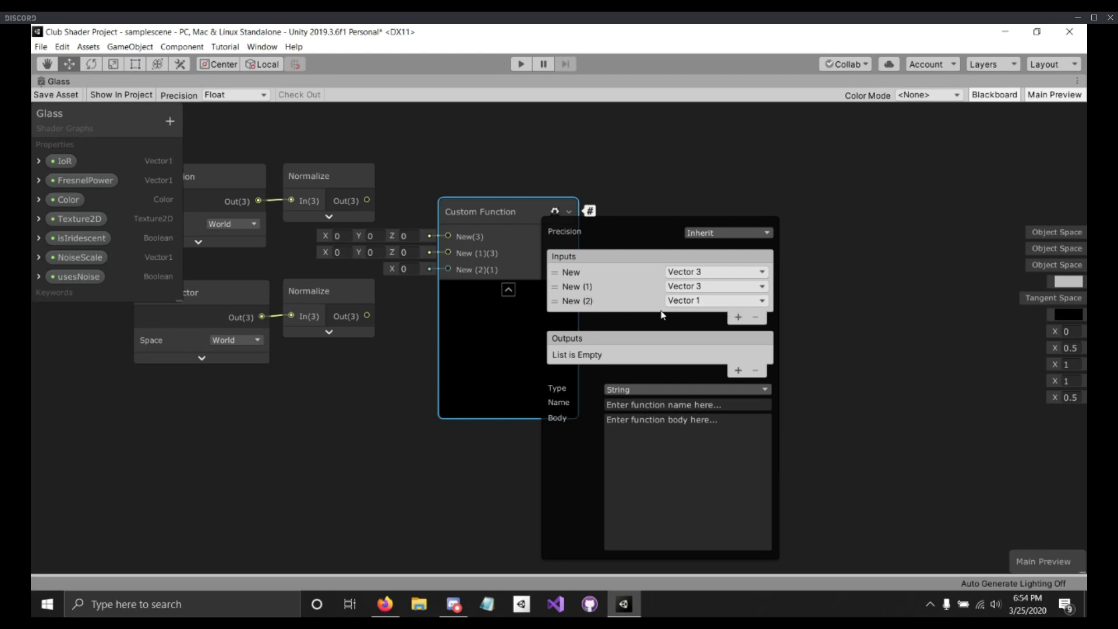
{"action": "left_click", "coordinate": [597, 304]}
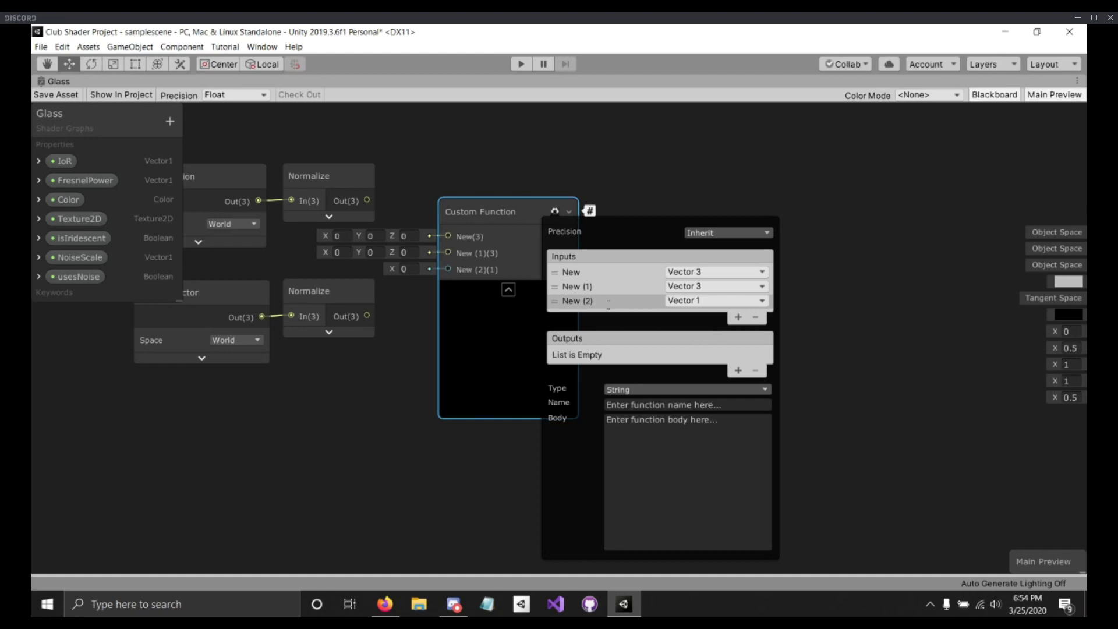
Step: Add an output of type Vector 3 to the Custom Function node
{"action": "left_click", "coordinate": [738, 371]}
{"action": "left_click", "coordinate": [687, 354]}
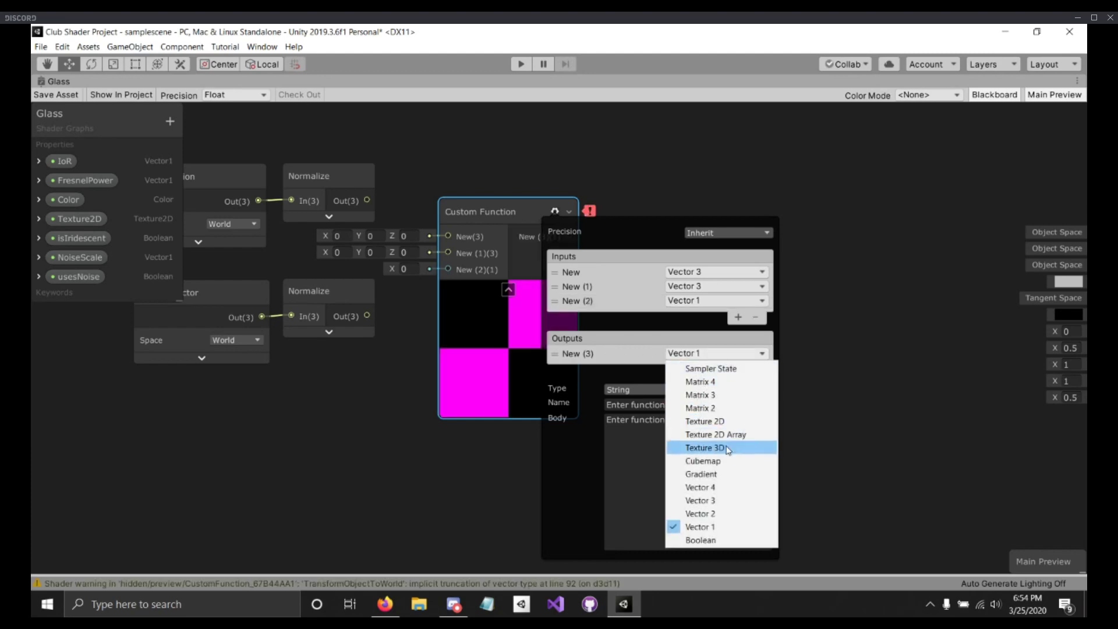
{"action": "left_click", "coordinate": [705, 501]}
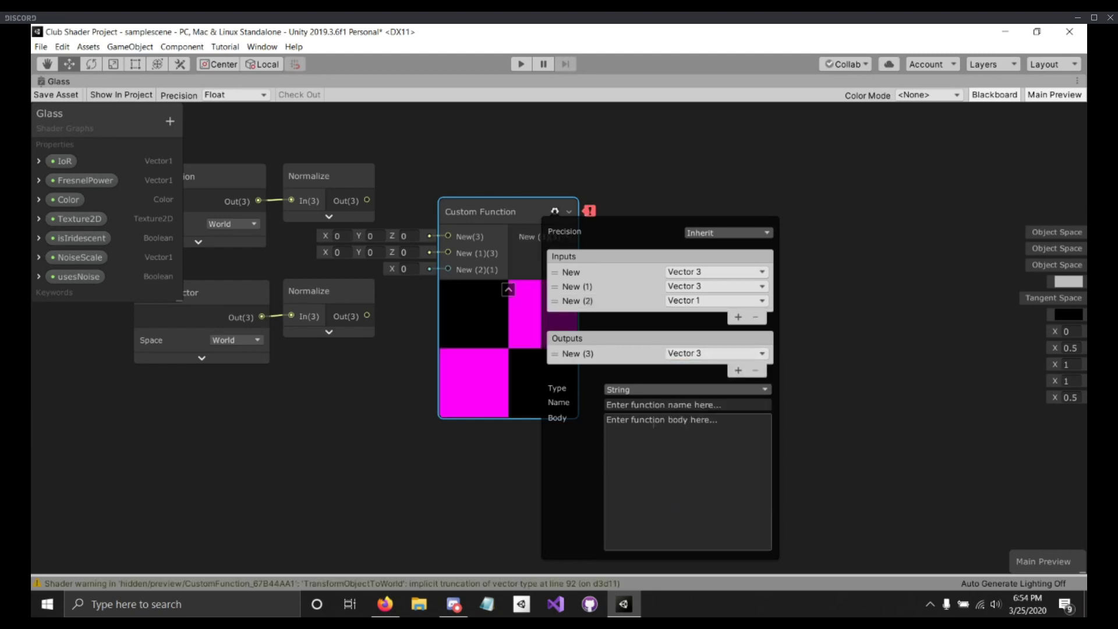
Step: Name the custom function "ref"
{"action": "left_click", "coordinate": [645, 405]}
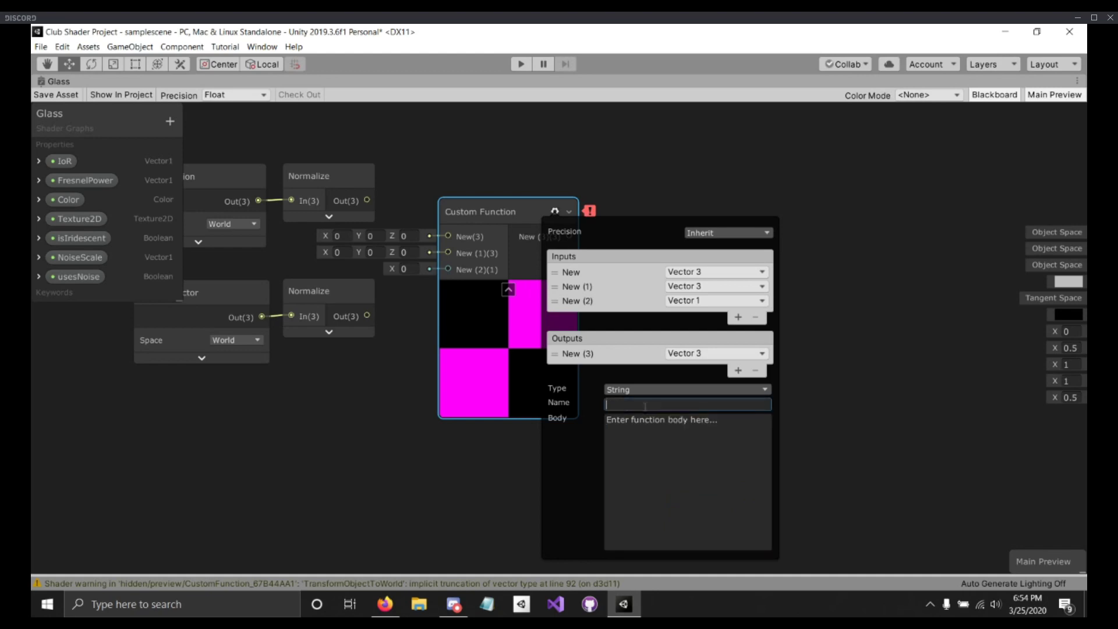
{"action": "type", "text": "ref"}
{"action": "left_click", "coordinate": [642, 423]}
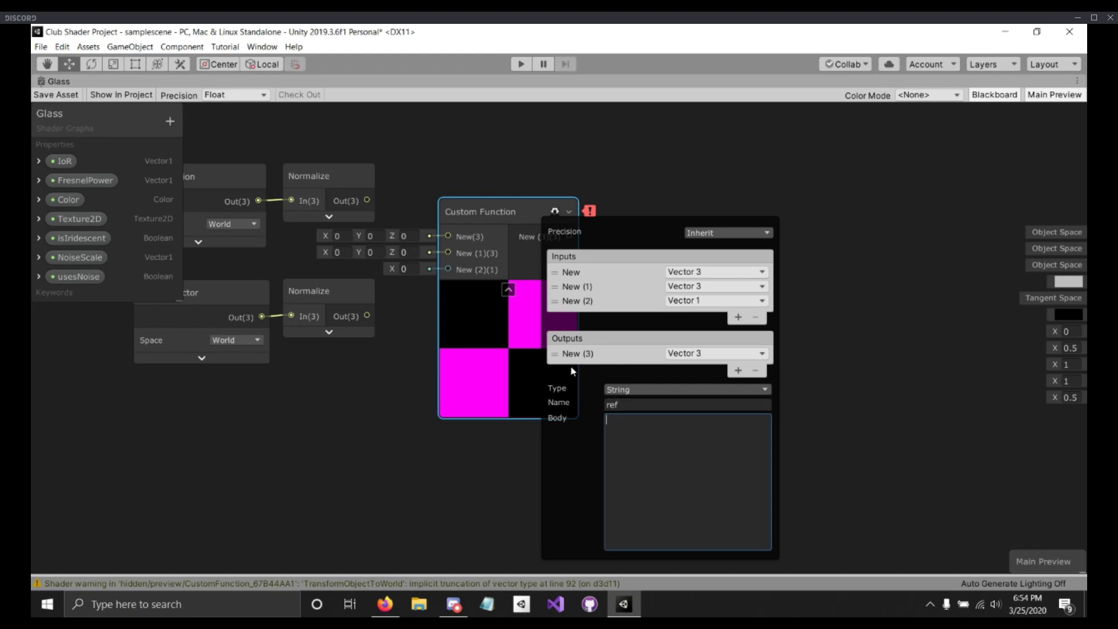
{"action": "left_click", "coordinate": [581, 356]}
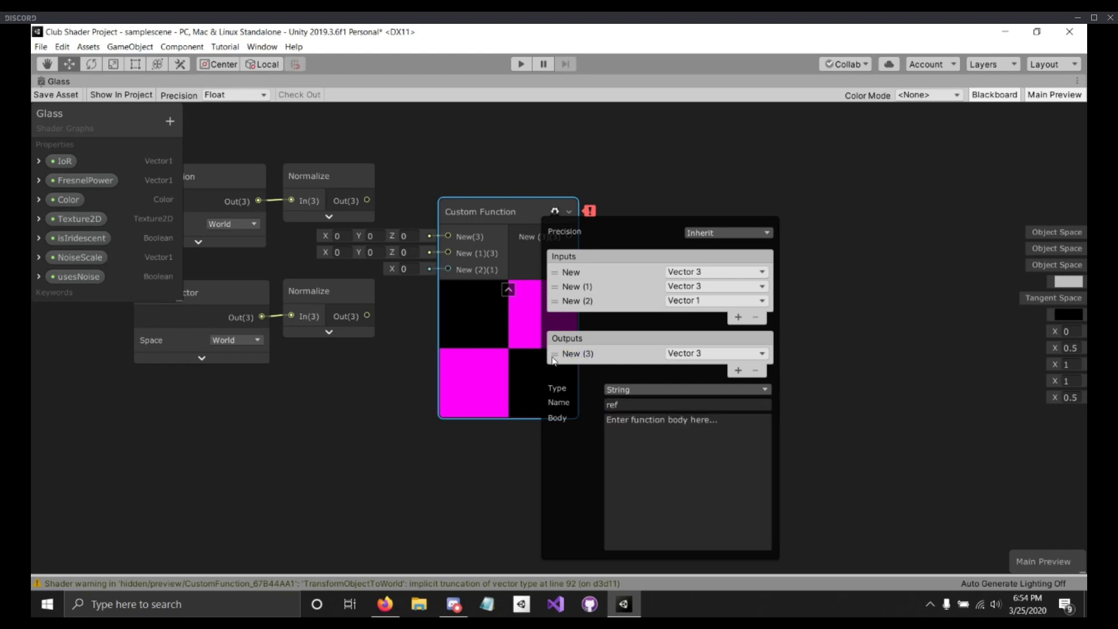
{"action": "left_click", "coordinate": [557, 356]}
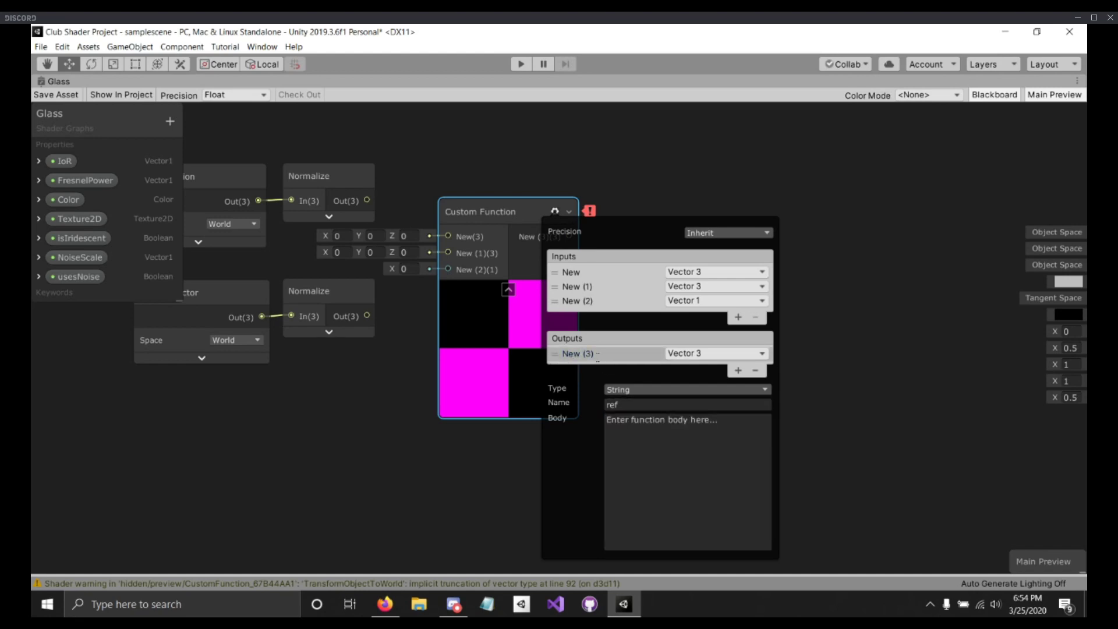
{"action": "left_click", "coordinate": [648, 441]}
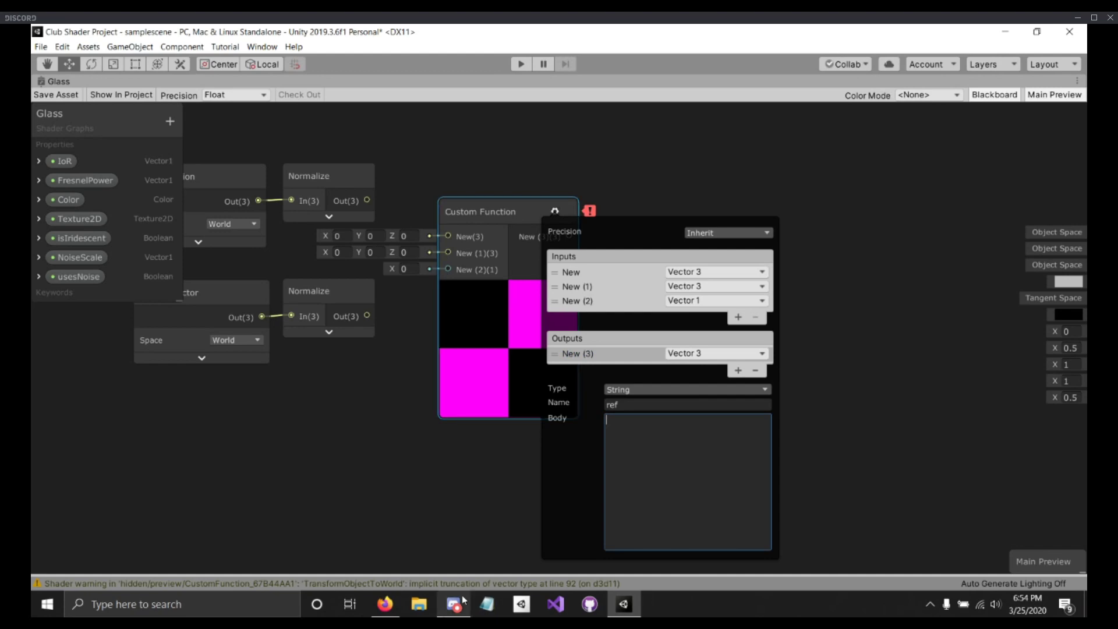
{"action": "left_click", "coordinate": [580, 353]}
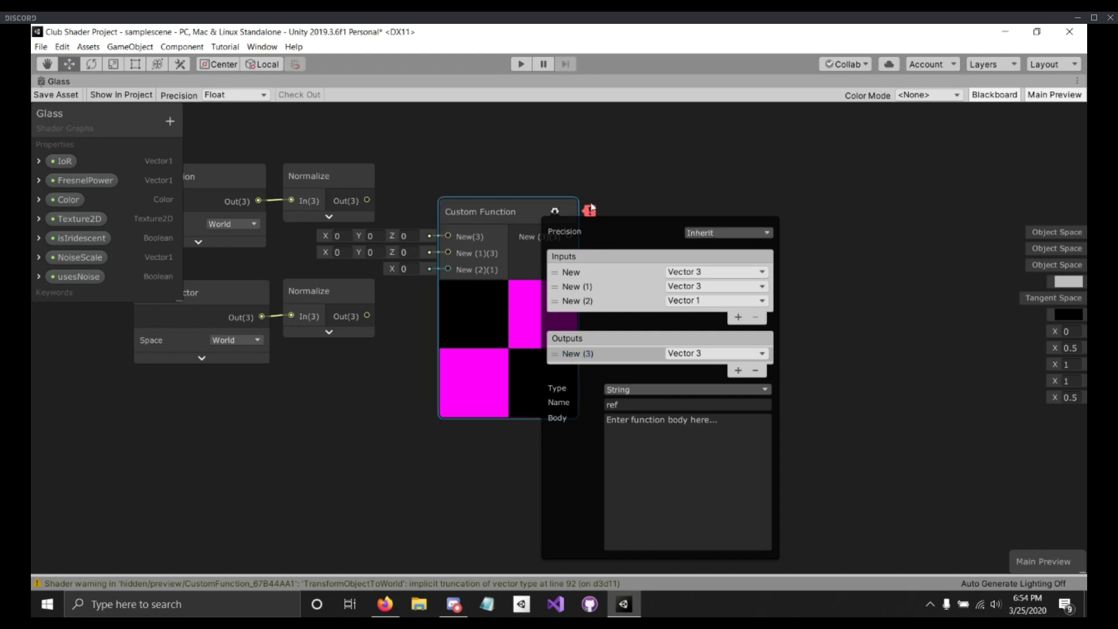
{"action": "mouse_move", "coordinate": [591, 211]}
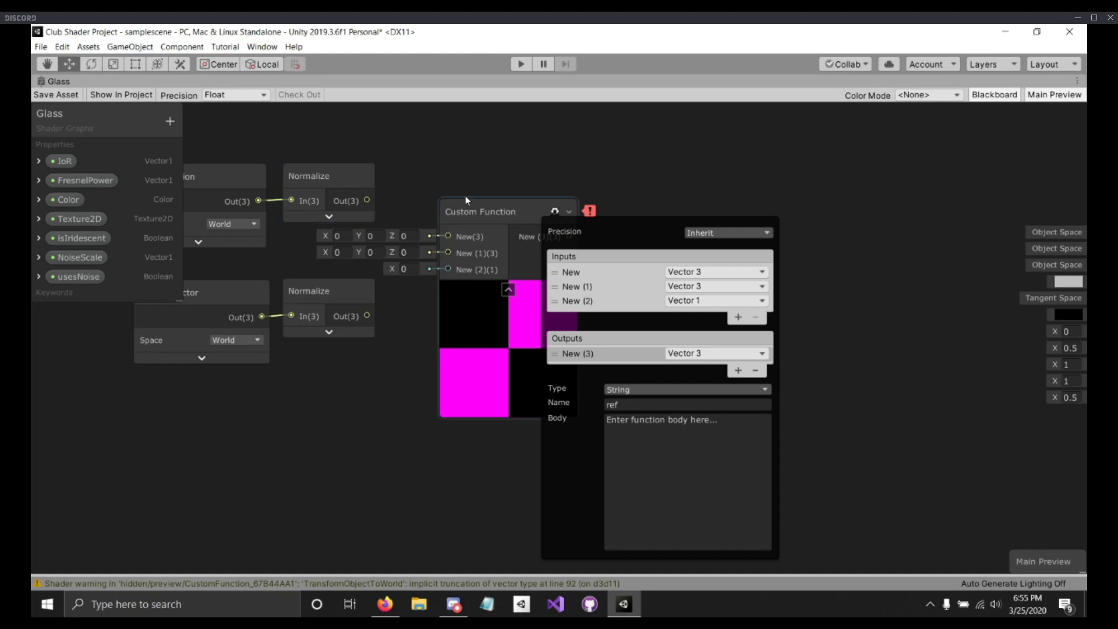
{"action": "left_click", "coordinate": [642, 436]}
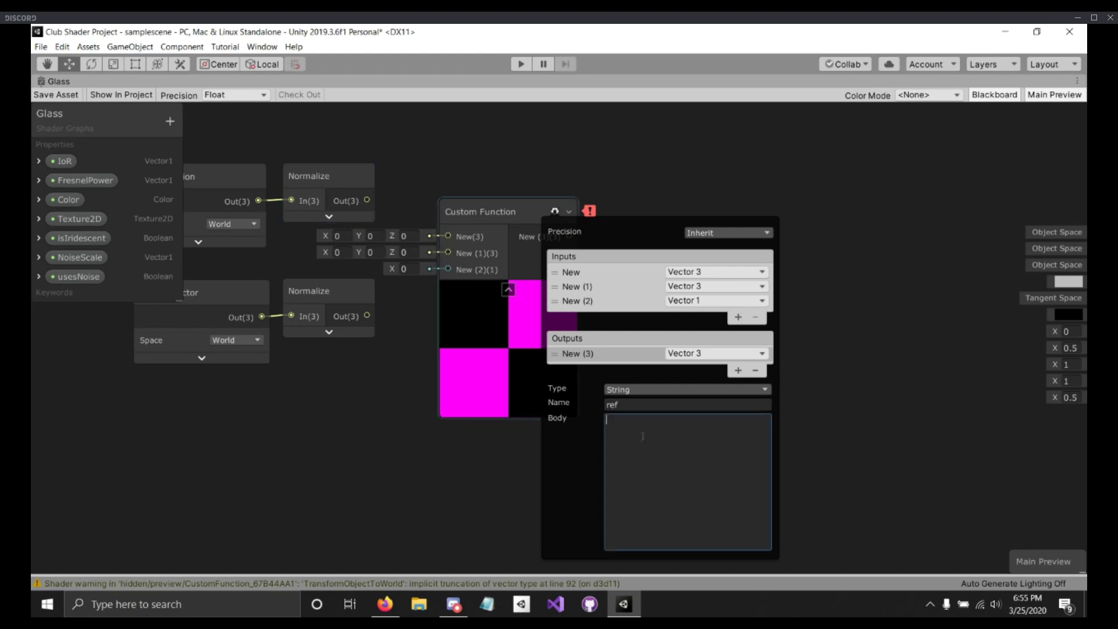
{"action": "left_click", "coordinate": [577, 366]}
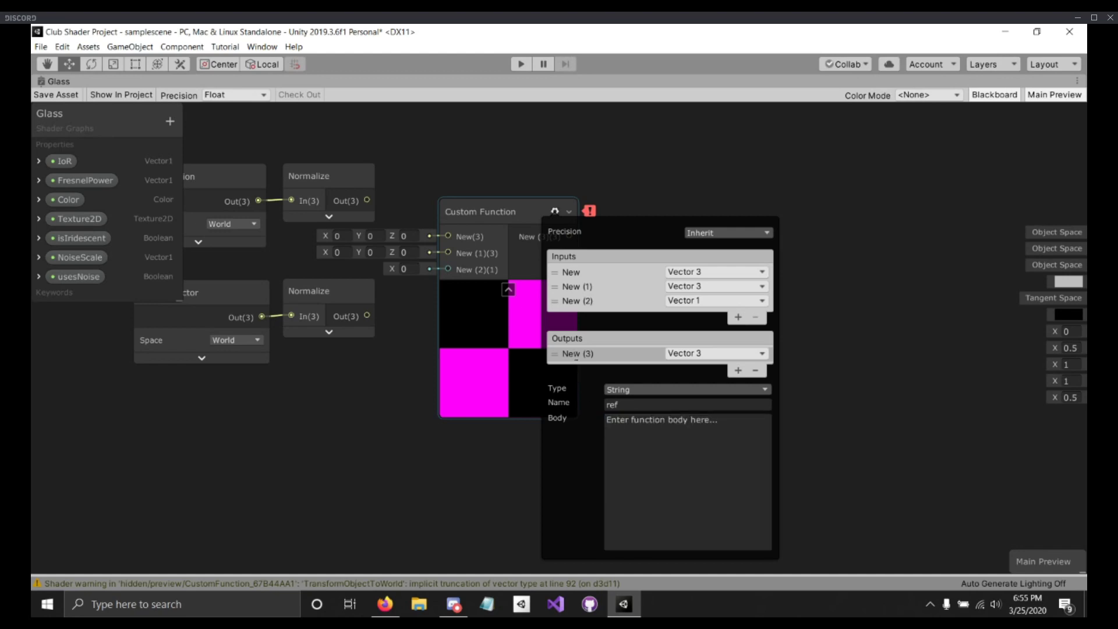
Step: Write the function body as "New (3) = refract(New, New (1), New (2));"
{"action": "left_click", "coordinate": [652, 434]}
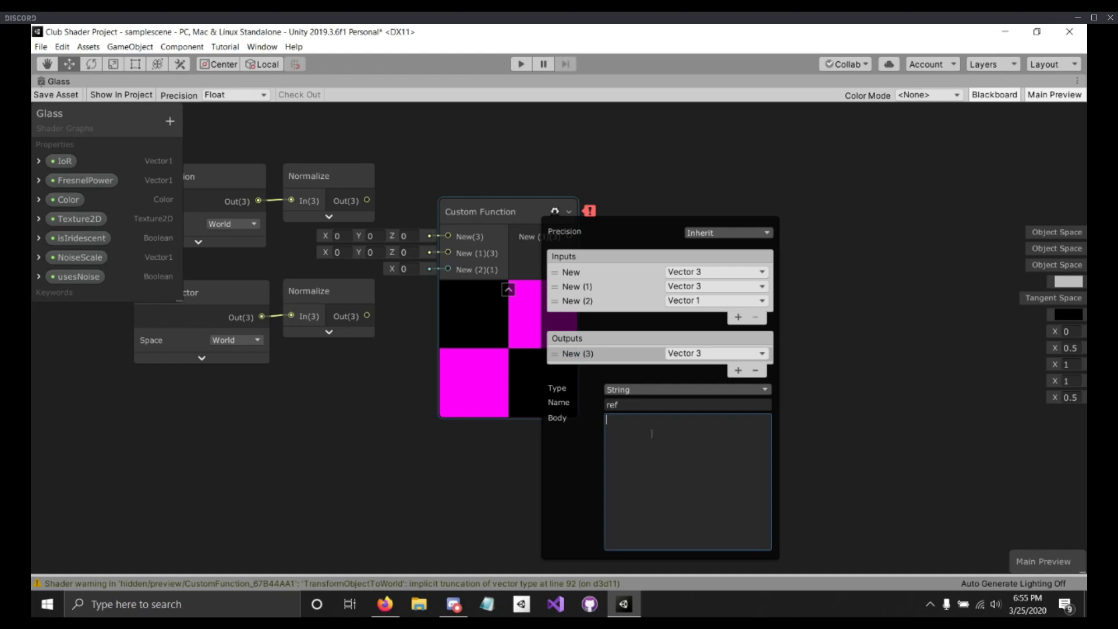
{"action": "type", "text": "Out"}
{"action": "key", "text": "BackSpace"}
{"action": "key", "text": "BackSpace"}
{"action": "key", "text": "BackSpace"}
{"action": "type", "text": "New (3) = refract("}
{"action": "type", "text": "New, New (1), New"}
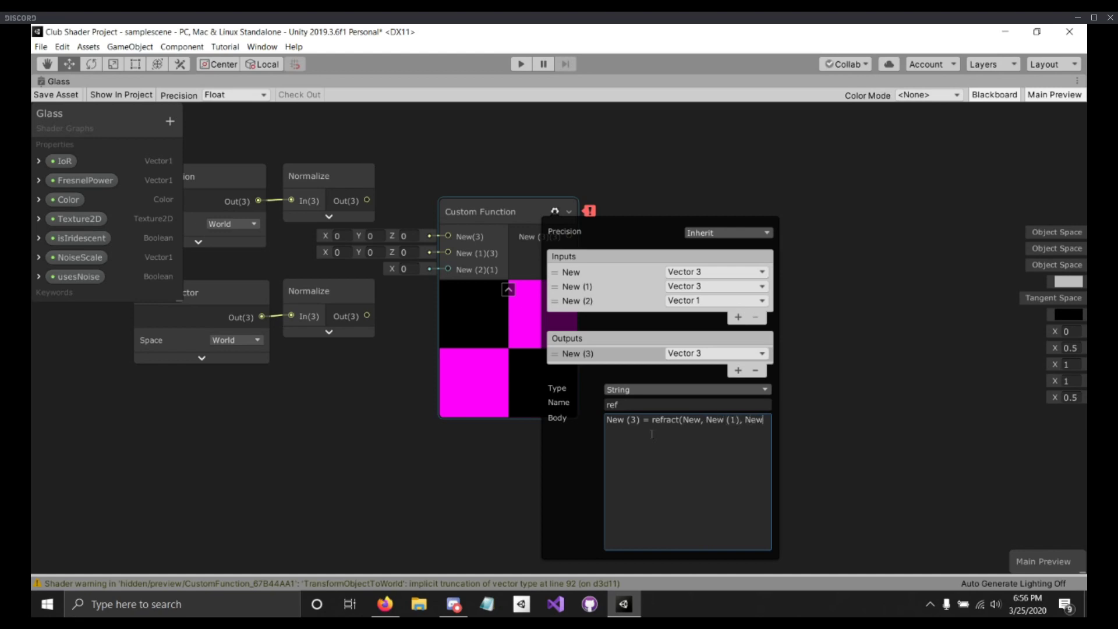
{"action": "type", "text": " (2)"}
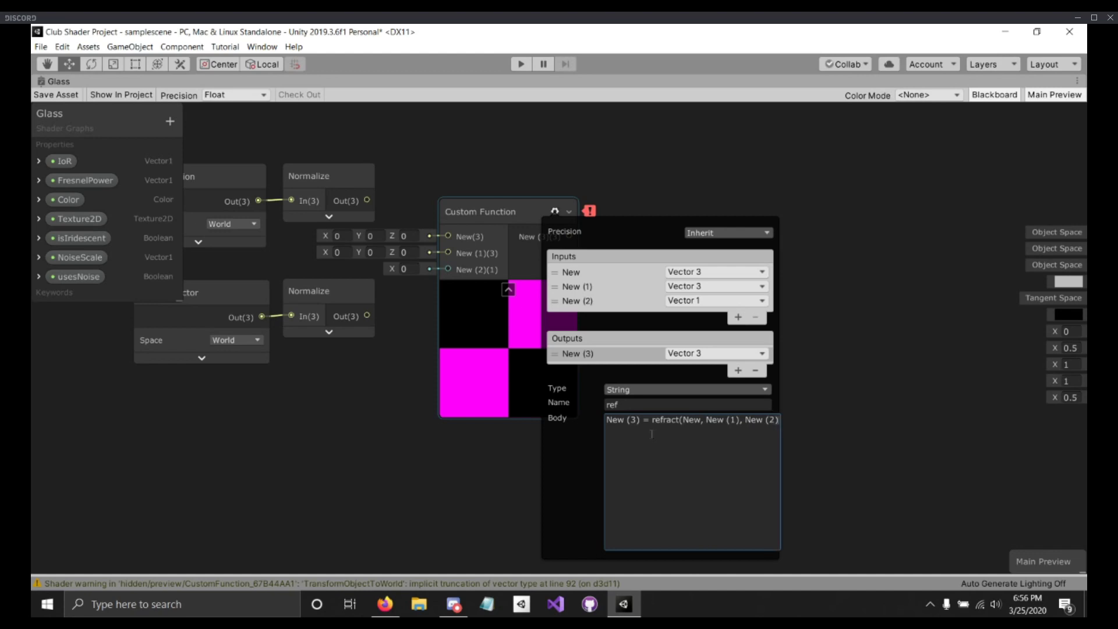
{"action": "type", "text": ");"}
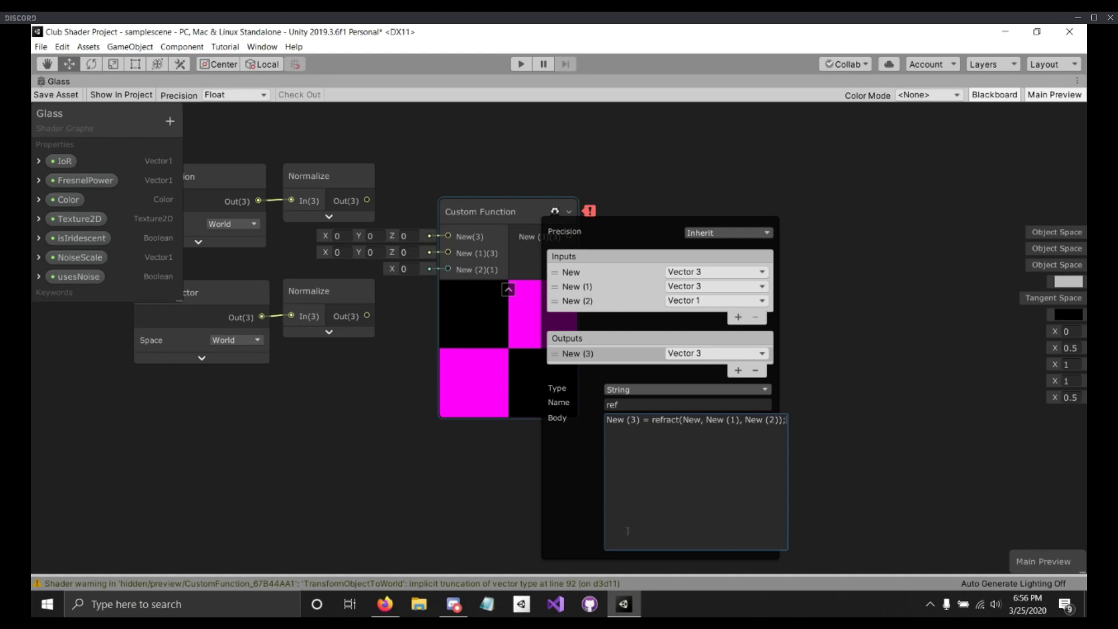
Step: Review the refract line in the function body against the input and output names, and check the node's error message
{"action": "left_click", "coordinate": [746, 420]}
{"action": "left_click_drag", "start_coordinate": [631, 435], "coordinate": [604, 427]}
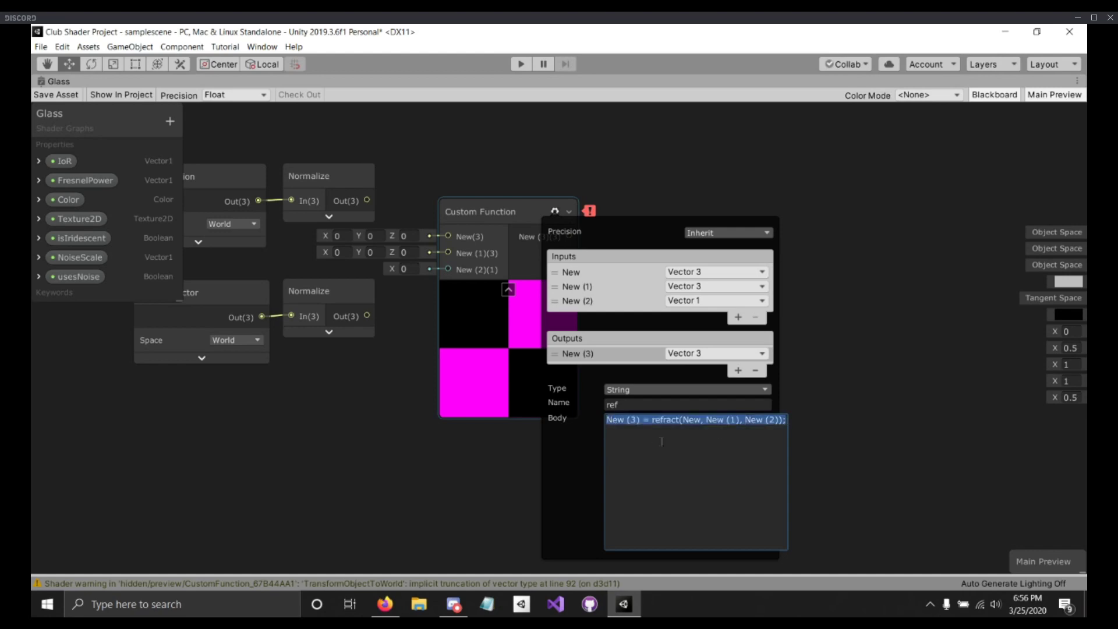
{"action": "left_click", "coordinate": [616, 416]}
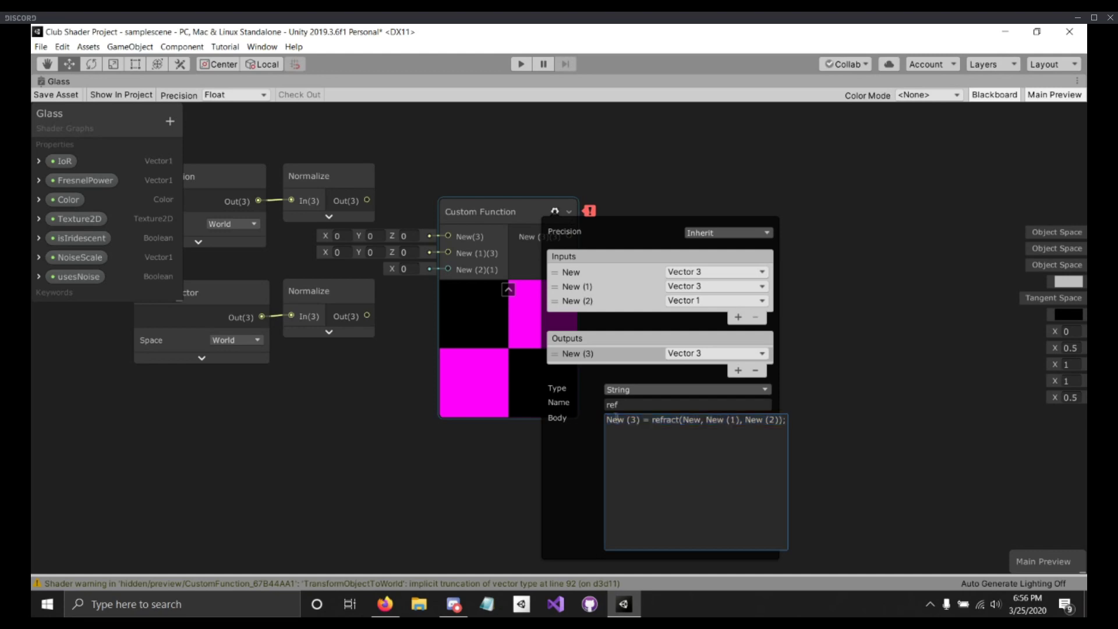
{"action": "left_click_drag", "start_coordinate": [617, 419], "coordinate": [772, 429]}
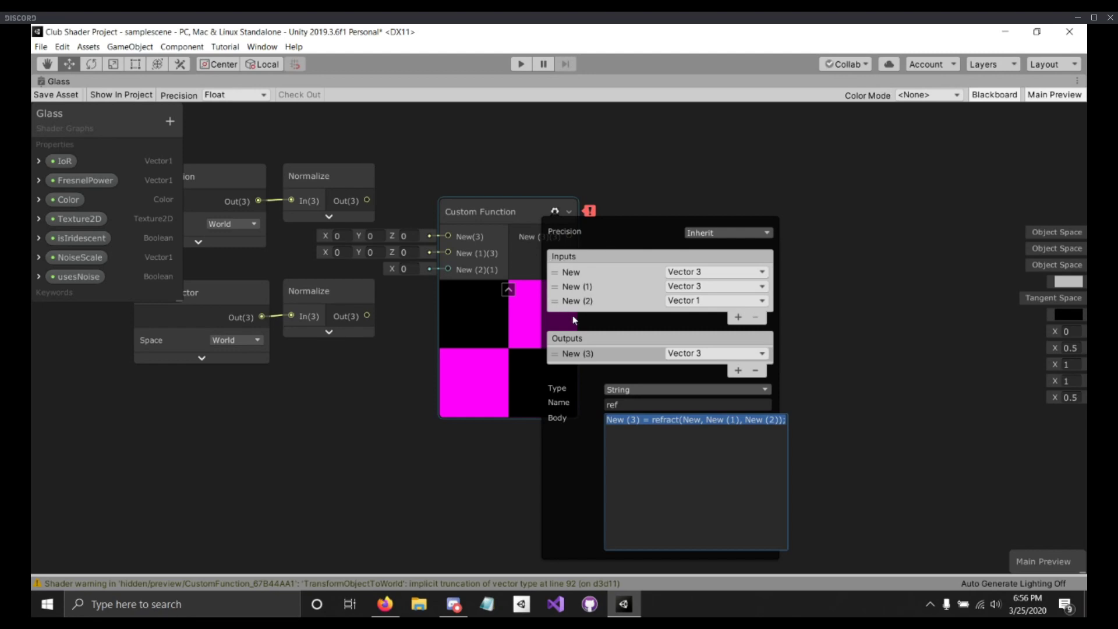
{"action": "left_click", "coordinate": [689, 419]}
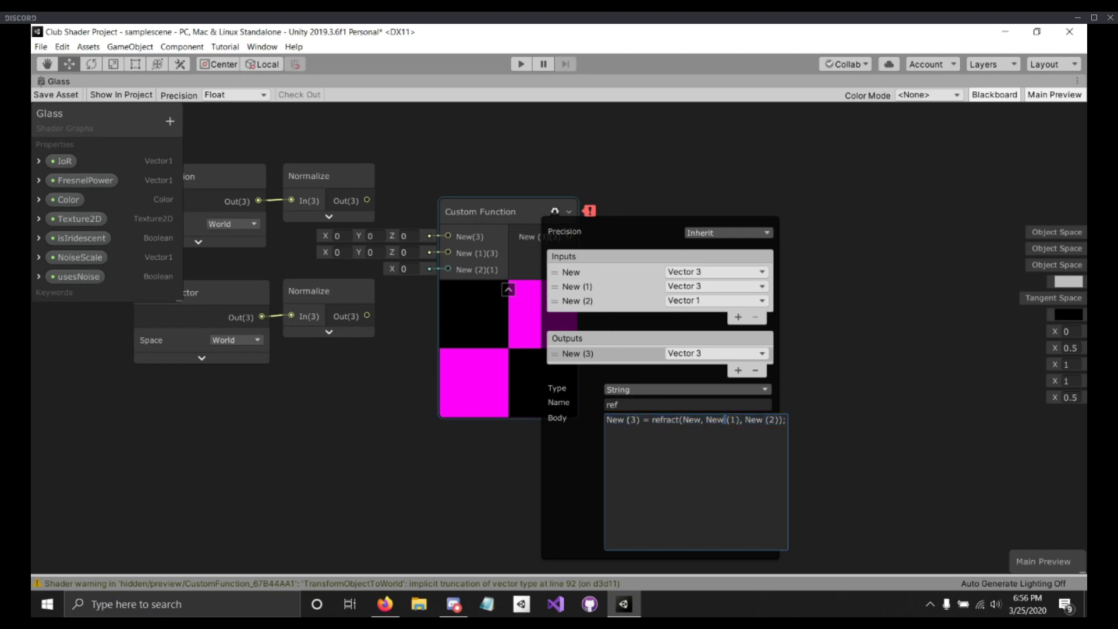
{"action": "double_click", "coordinate": [618, 420]}
{"action": "left_click_drag", "start_coordinate": [640, 422], "coordinate": [605, 423]}
{"action": "left_click", "coordinate": [741, 435]}
{"action": "left_click", "coordinate": [590, 215]}
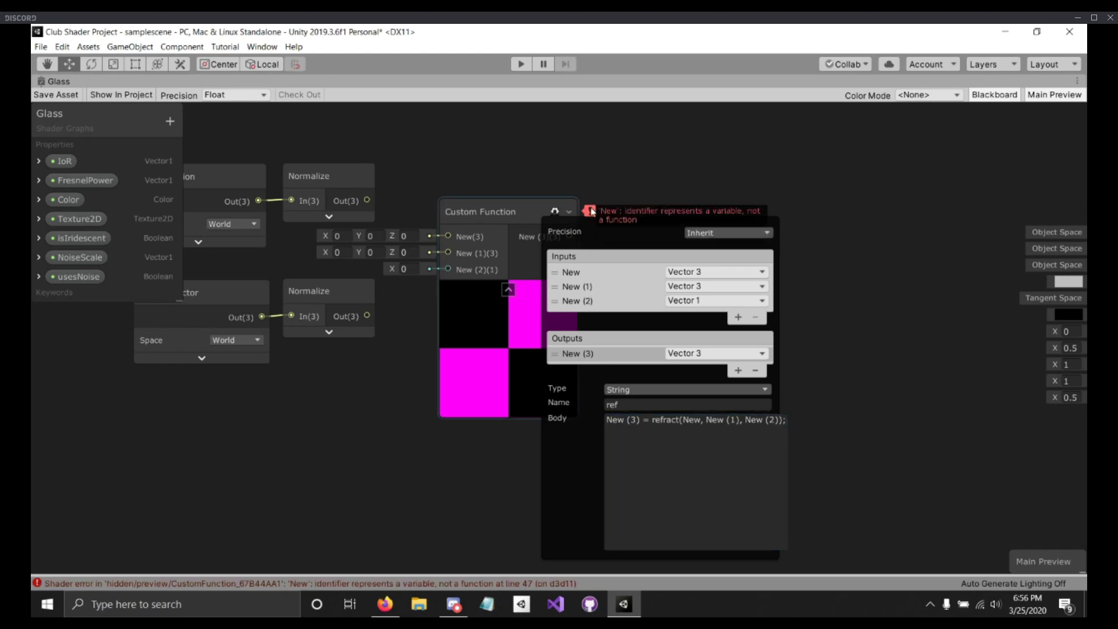
{"action": "left_click", "coordinate": [632, 276]}
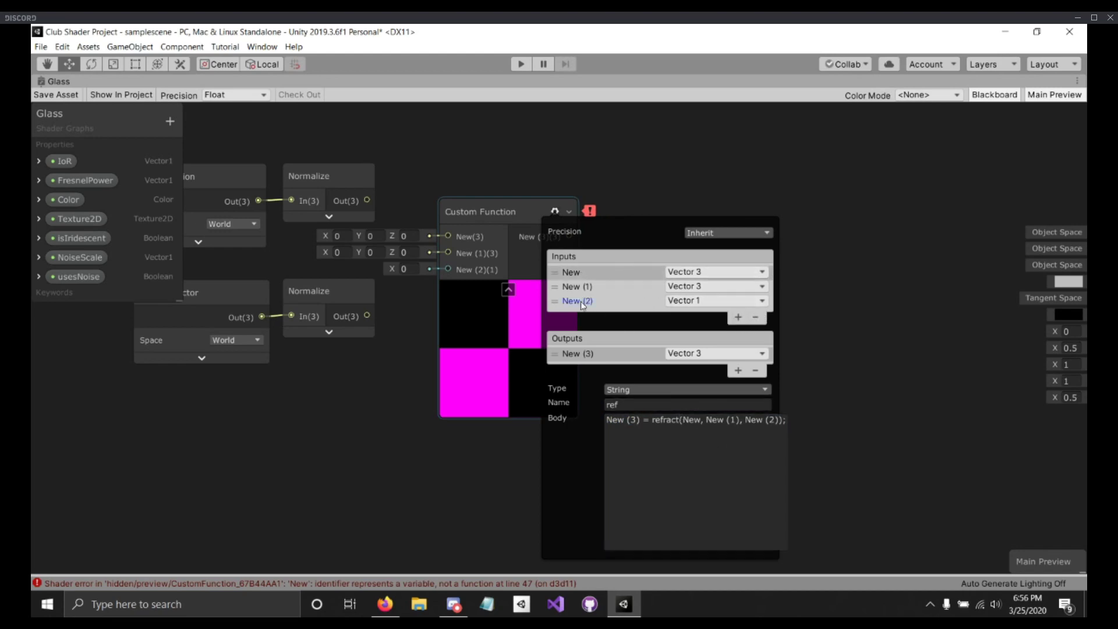
Step: Connect the normalized view direction to the Custom Function's New input and the normalized normal vector to its New (1) input
{"action": "left_click", "coordinate": [557, 213]}
{"action": "mouse_move", "coordinate": [591, 214]}
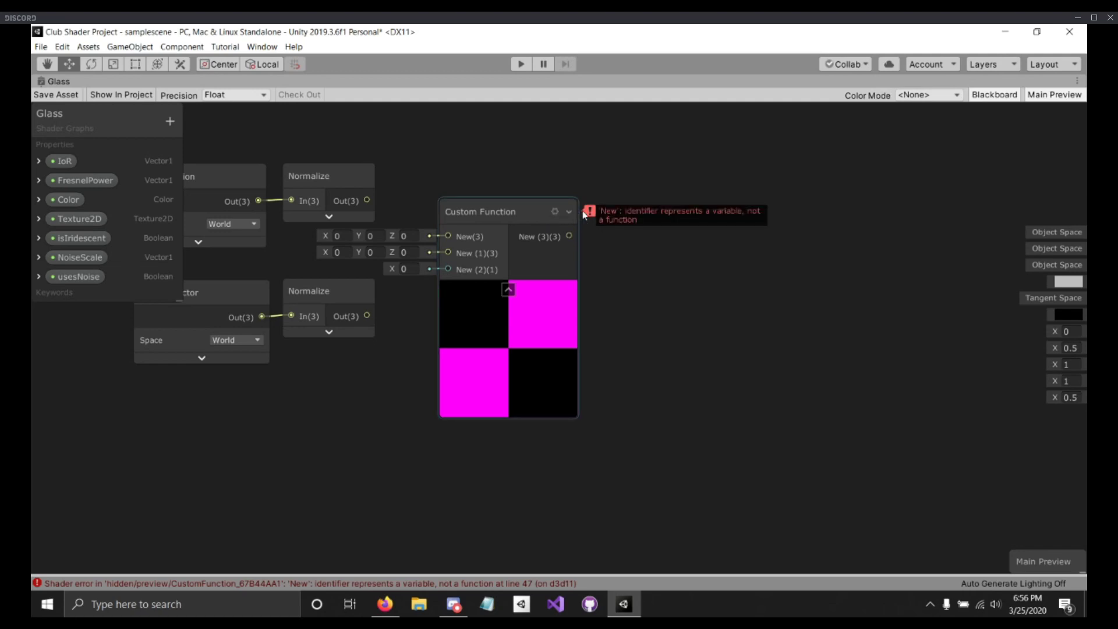
{"action": "left_click", "coordinate": [570, 214]}
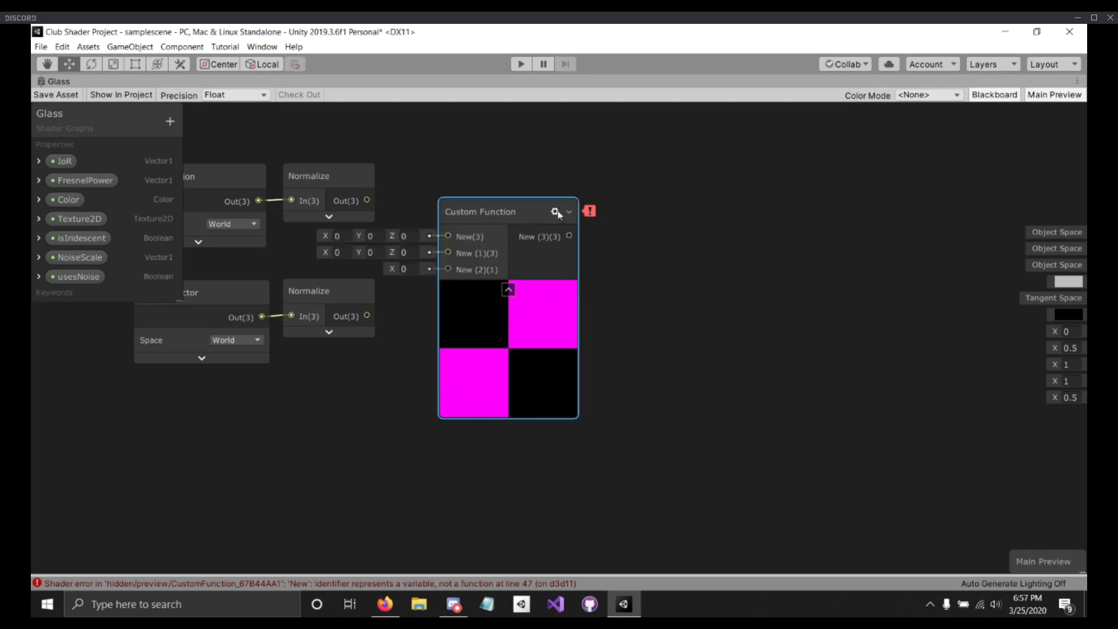
{"action": "left_click", "coordinate": [556, 212]}
{"action": "left_click_drag", "start_coordinate": [367, 199], "coordinate": [448, 236]}
{"action": "left_click_drag", "start_coordinate": [367, 315], "coordinate": [448, 252]}
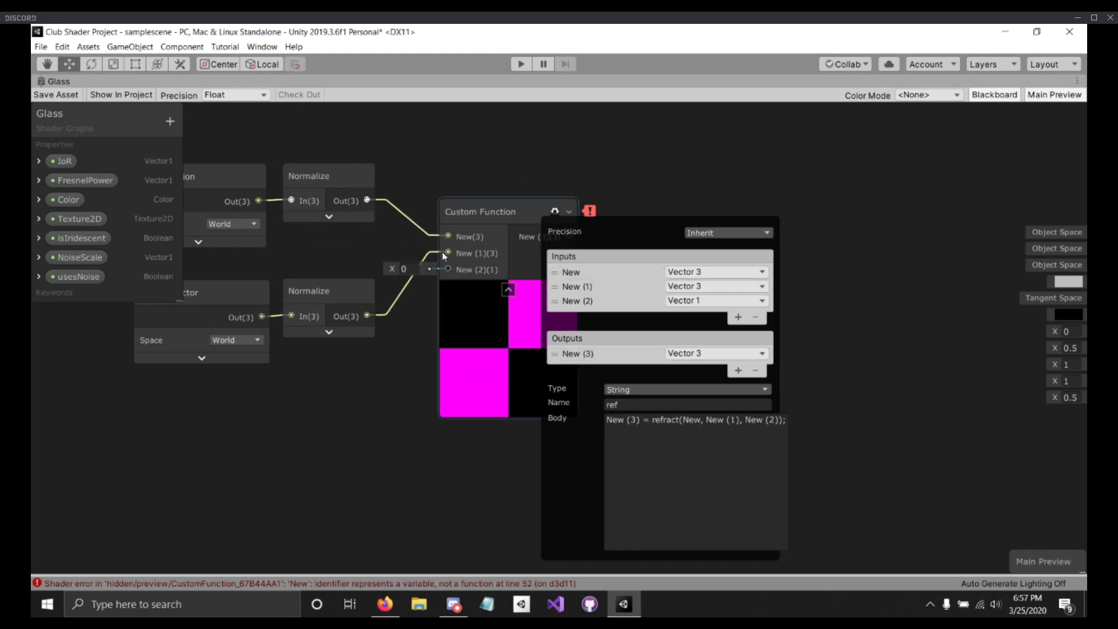
{"action": "left_click", "coordinate": [572, 272]}
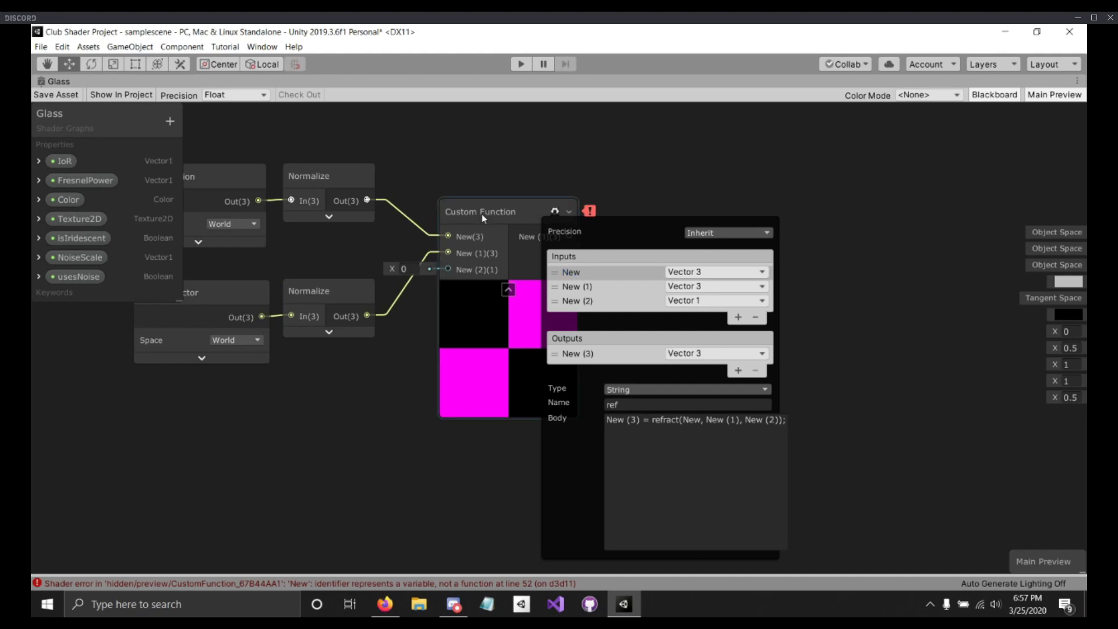
{"action": "right_click", "coordinate": [475, 171]}
{"action": "left_click", "coordinate": [454, 165]}
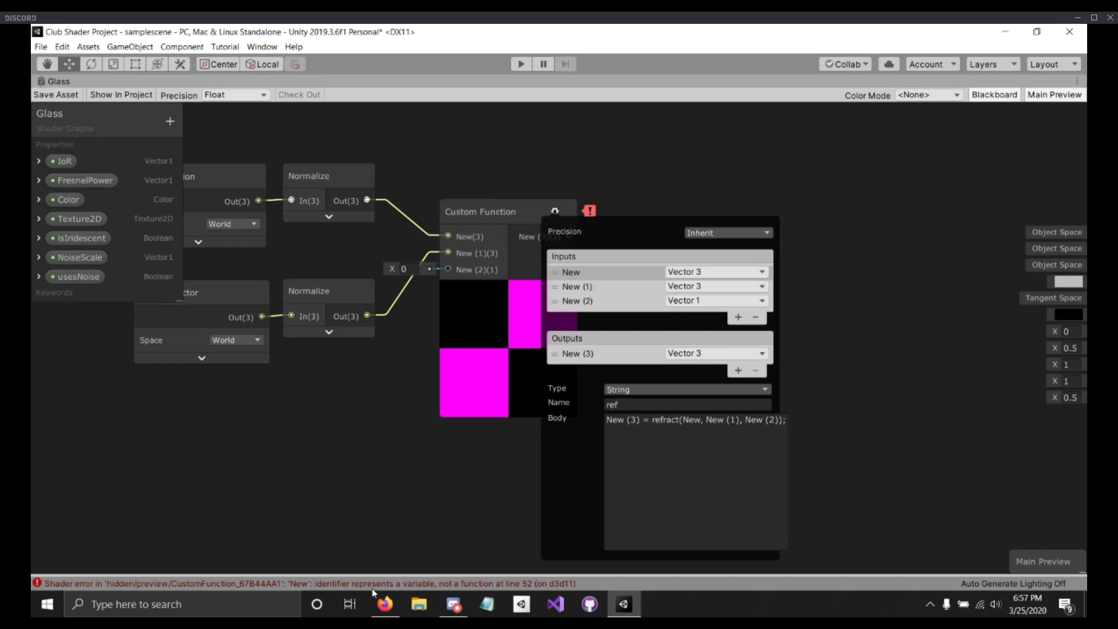
{"action": "left_click", "coordinate": [370, 586]}
{"action": "left_click", "coordinate": [713, 154]}
Step: Add a second Custom Function node below the Normal Vector nodes and open its settings
{"action": "key", "text": "space"}
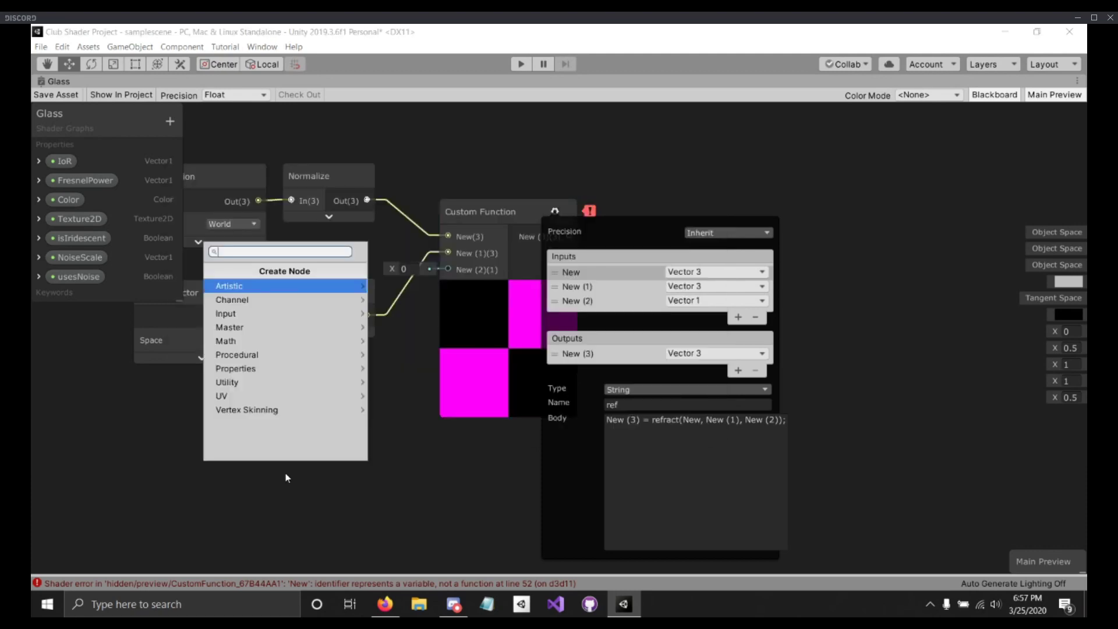
{"action": "type", "text": "cus"}
{"action": "left_click", "coordinate": [240, 287]}
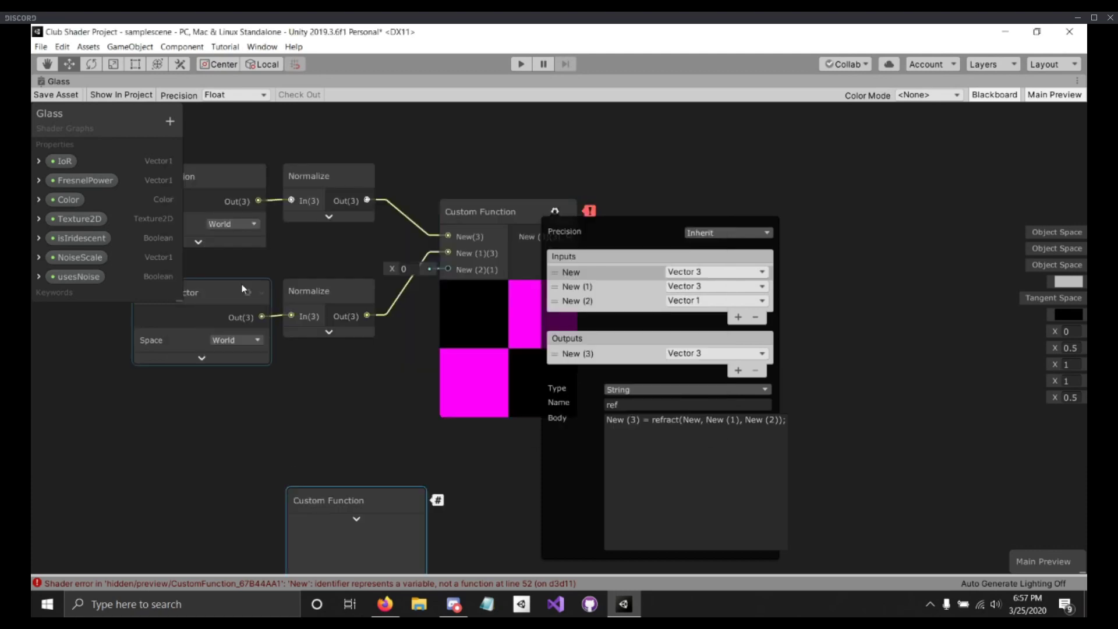
{"action": "left_click_drag", "start_coordinate": [310, 492], "coordinate": [263, 402]}
{"action": "left_click", "coordinate": [352, 406]}
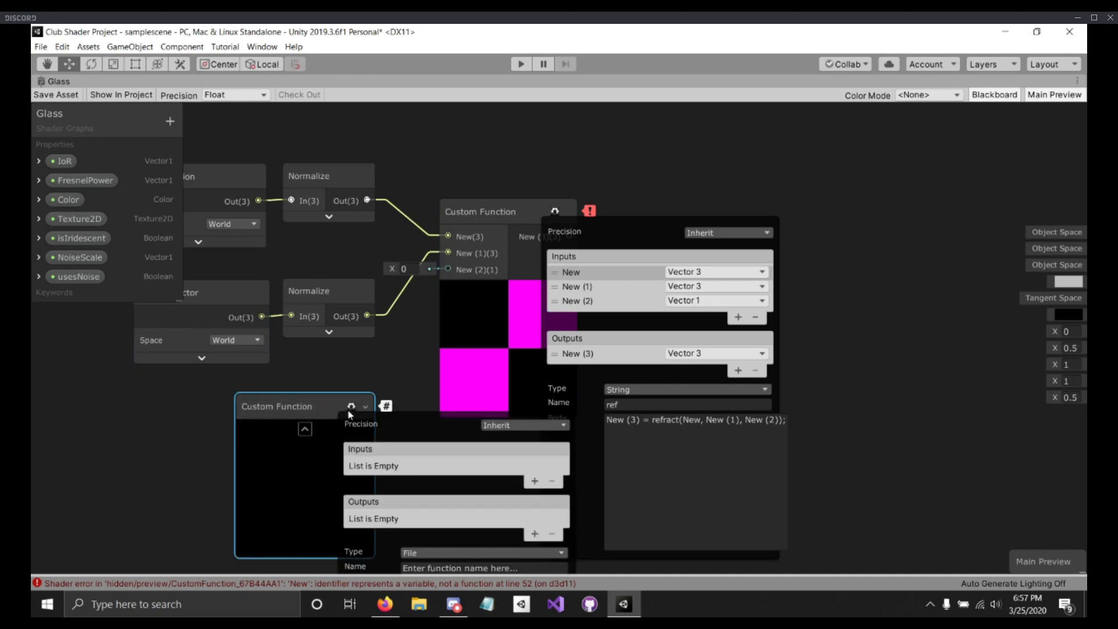
{"action": "scroll", "coordinate": [463, 423], "scroll_direction": "down", "scroll_amount": 1}
{"action": "middle_click_drag", "start_coordinate": [415, 334], "coordinate": [405, 260]}
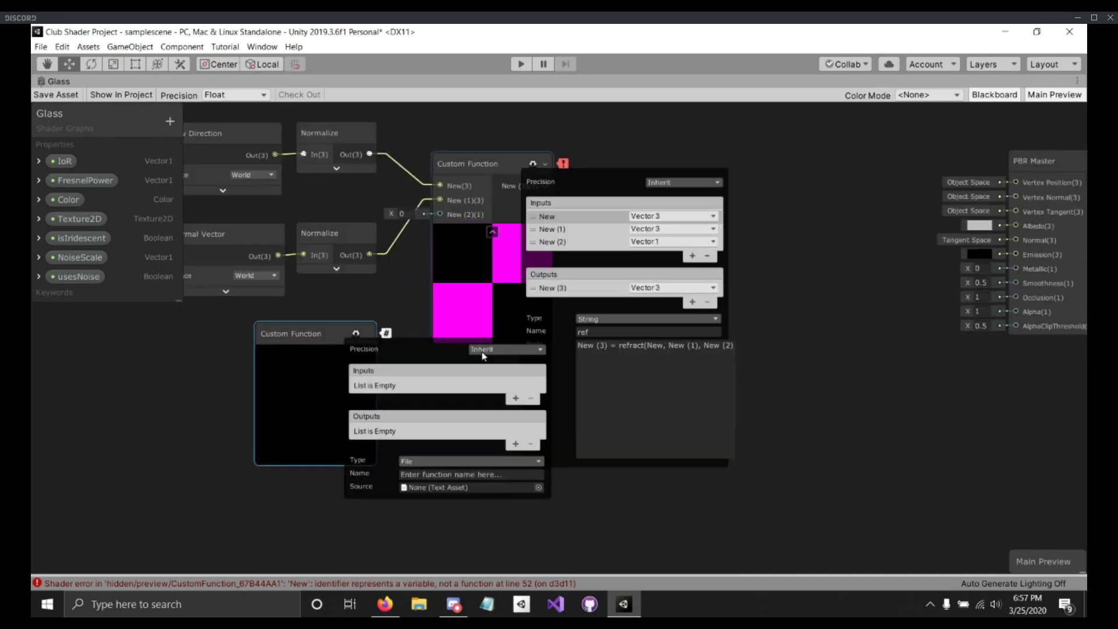
Step: Add two inputs to the second Custom Function node and select their names for editing
{"action": "left_click", "coordinate": [515, 400]}
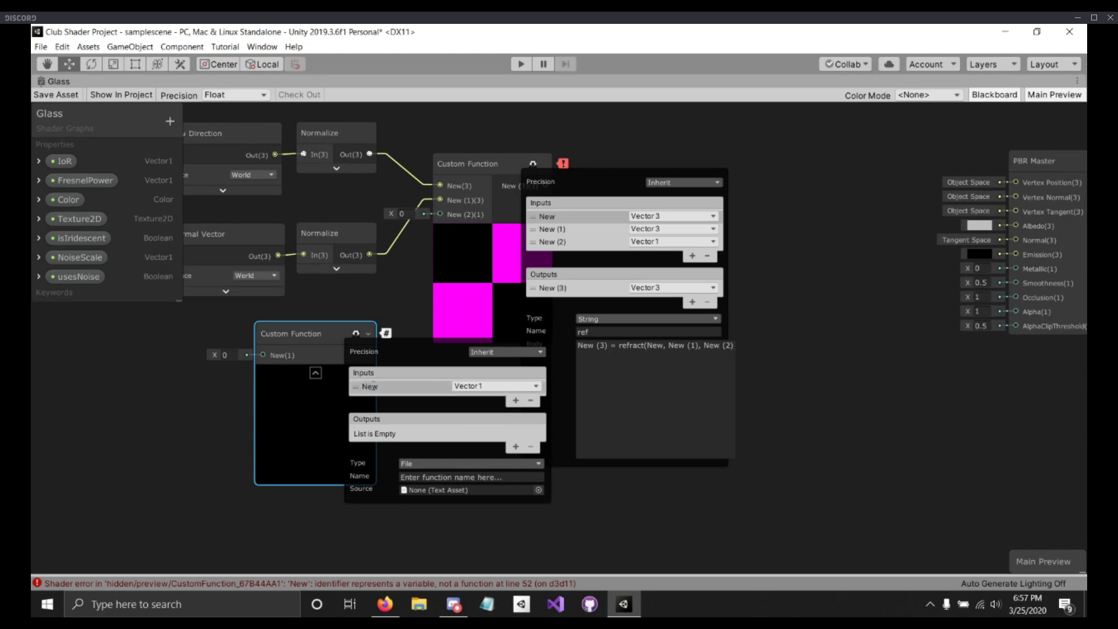
{"action": "left_click", "coordinate": [516, 401]}
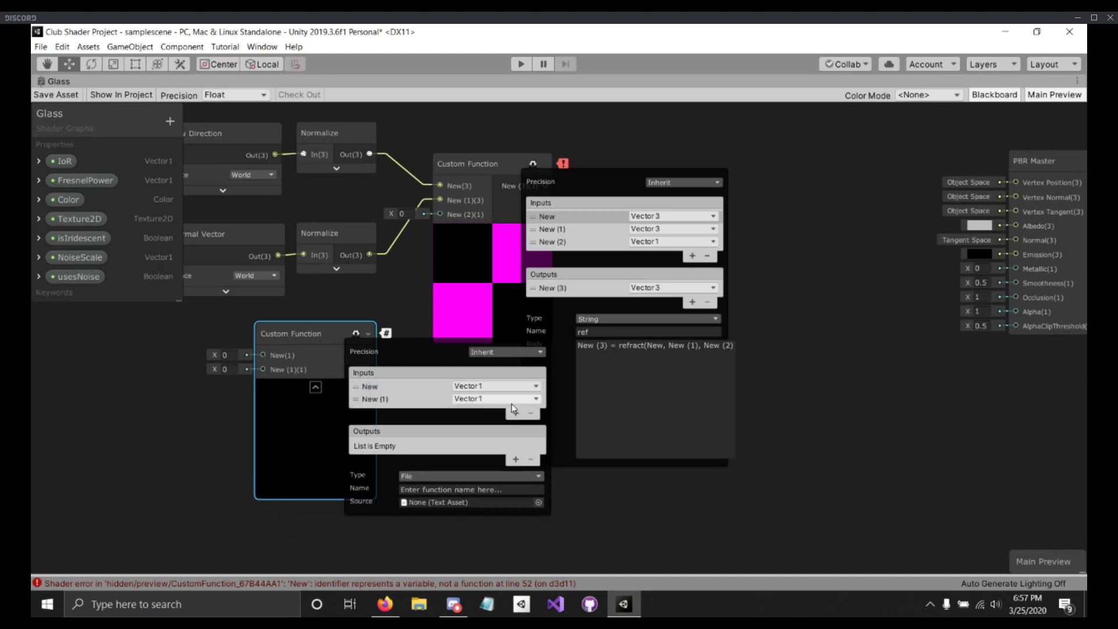
{"action": "left_click", "coordinate": [376, 400]}
{"action": "left_click", "coordinate": [376, 400]}
{"action": "left_click", "coordinate": [317, 319]}
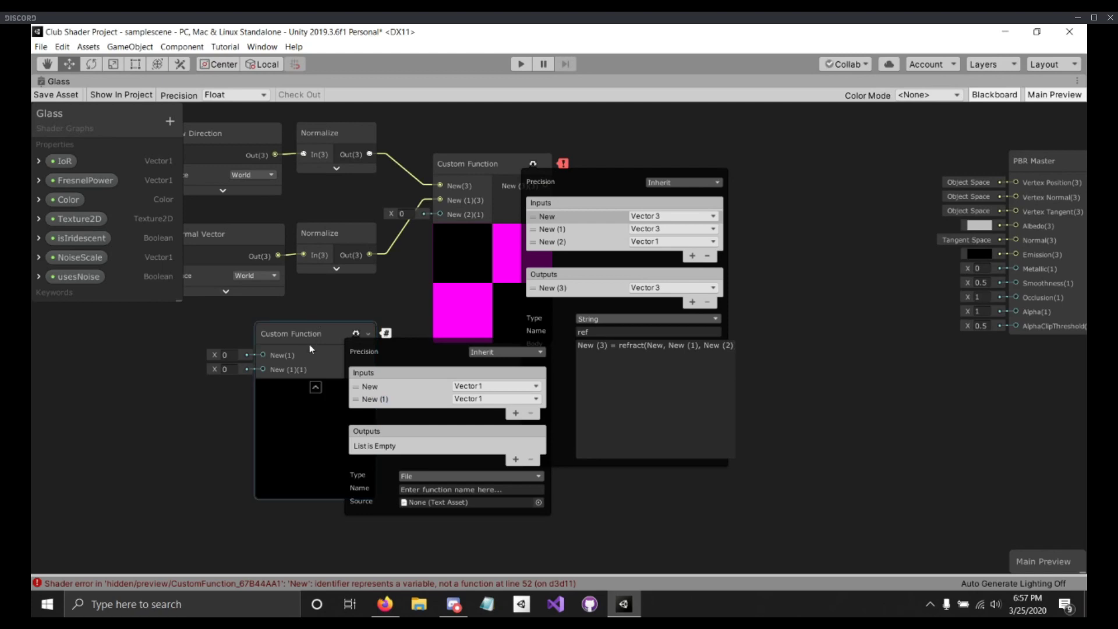
{"action": "left_click_drag", "start_coordinate": [319, 333], "coordinate": [320, 333]}
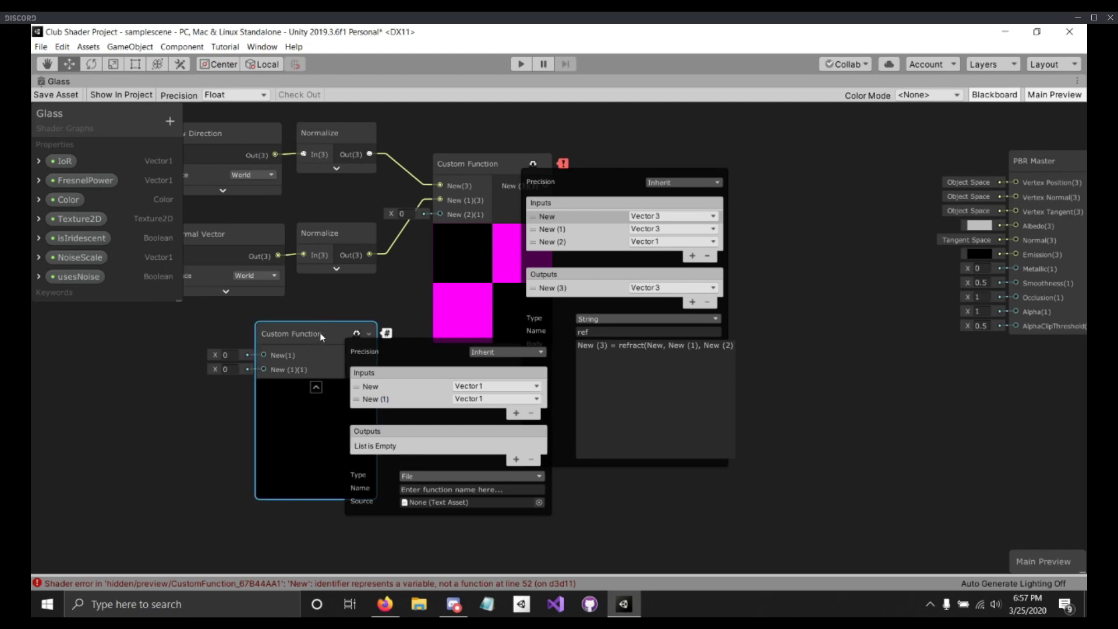
{"action": "left_click", "coordinate": [375, 389]}
{"action": "left_click", "coordinate": [375, 389]}
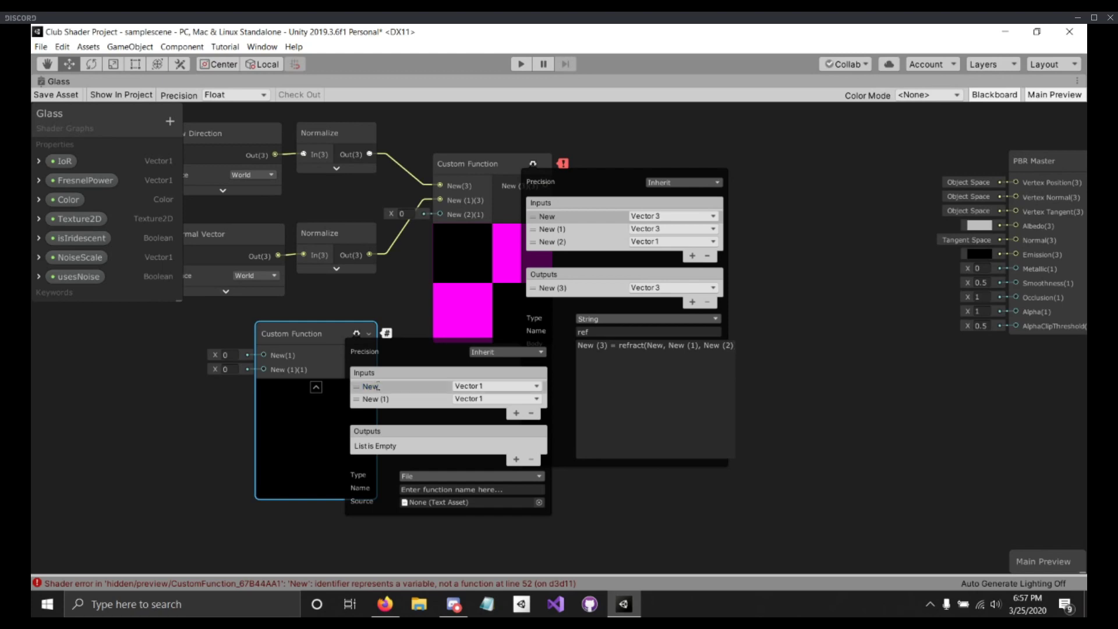
Step: Try Boolean and Texture 2D as the type of the second node's first input, and close its settings
{"action": "left_click", "coordinate": [495, 386]}
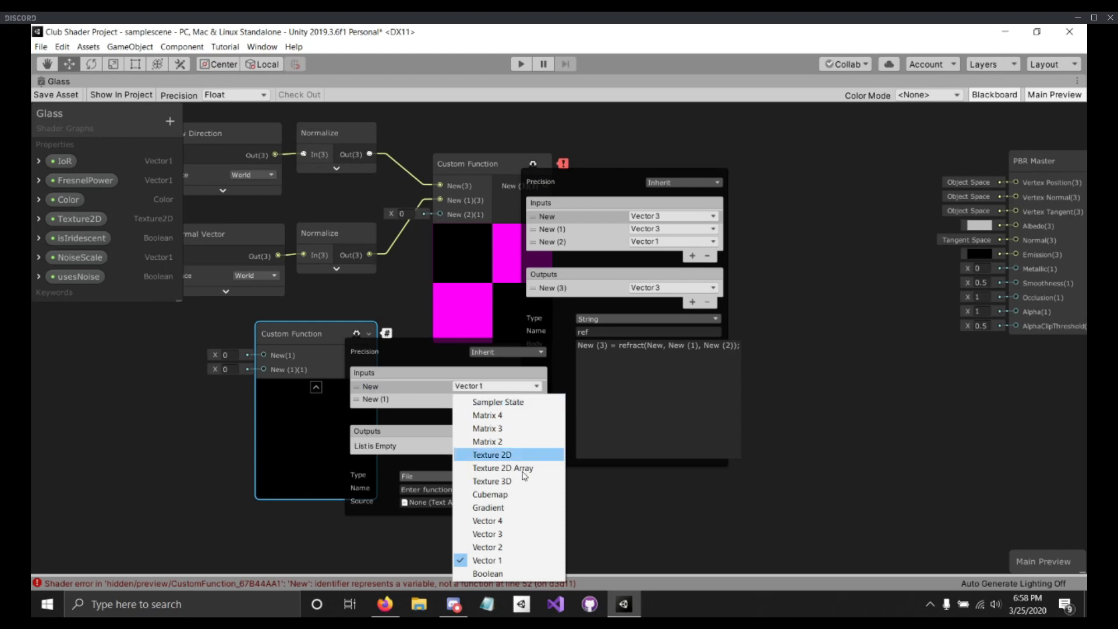
{"action": "left_click", "coordinate": [504, 573]}
{"action": "left_click", "coordinate": [498, 386]}
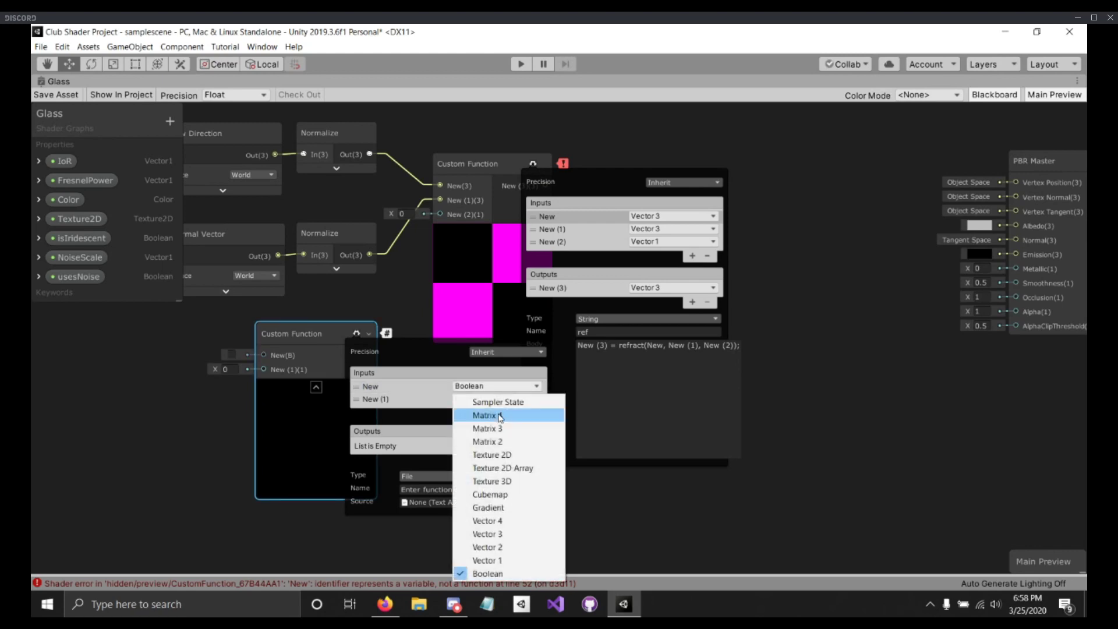
{"action": "left_click", "coordinate": [492, 455]}
{"action": "left_click", "coordinate": [498, 386]}
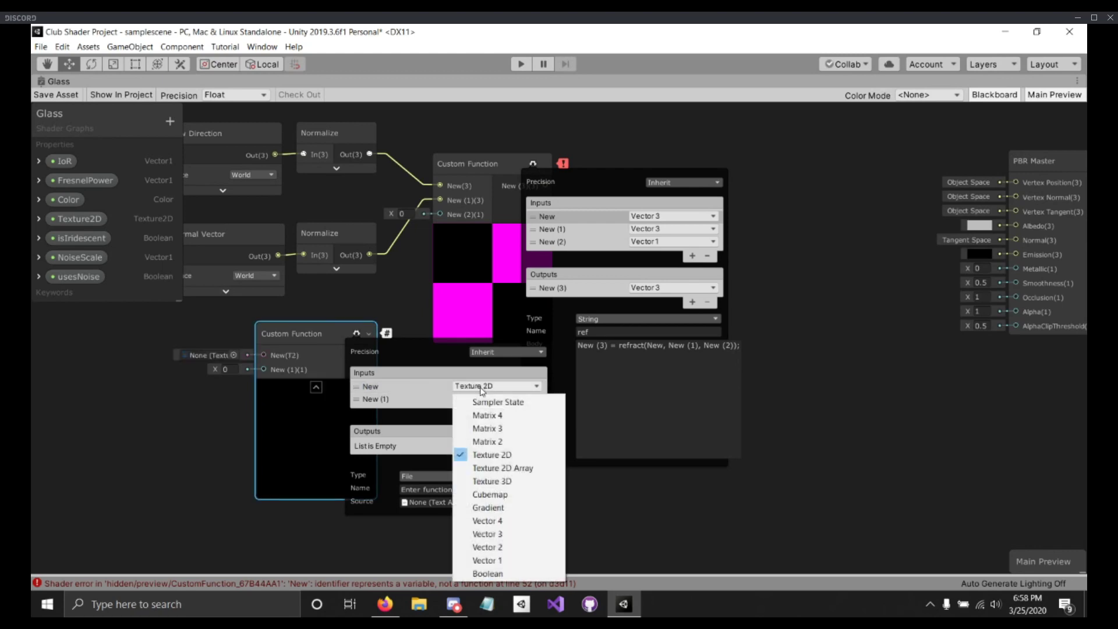
{"action": "left_click", "coordinate": [351, 320]}
{"action": "left_click", "coordinate": [357, 334]}
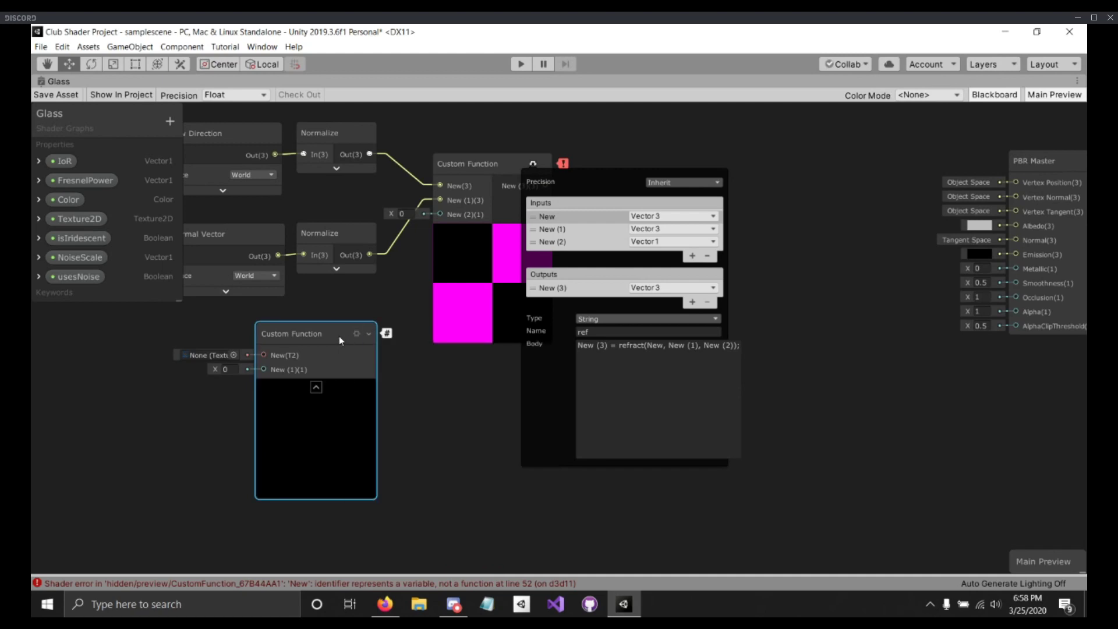
Step: Delete the second Custom Function node
{"action": "right_click", "coordinate": [293, 334]}
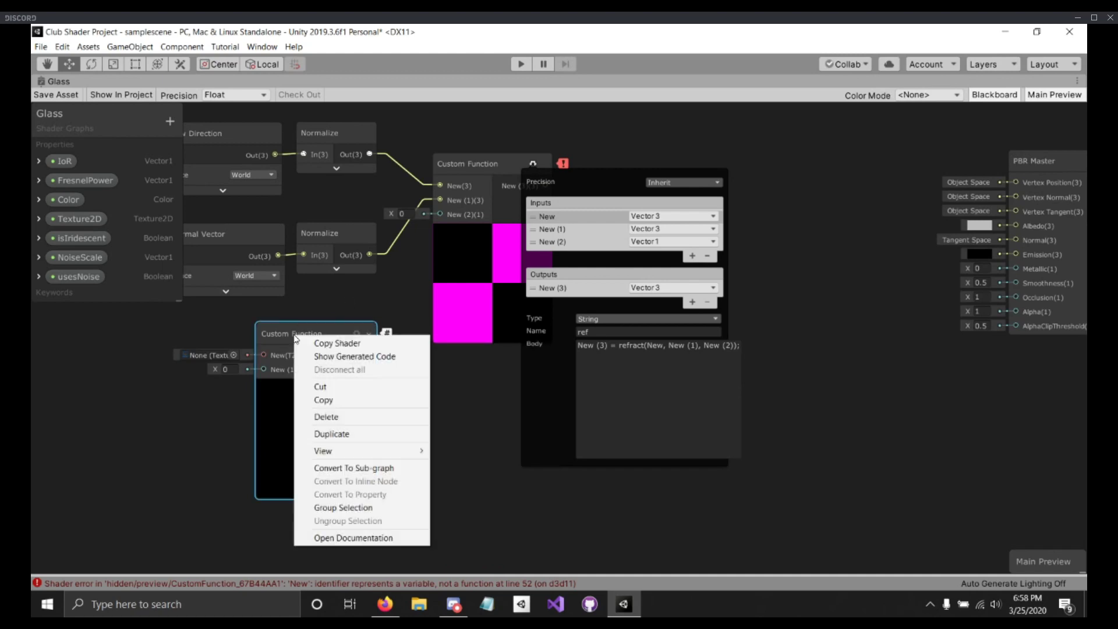
{"action": "left_click", "coordinate": [355, 417]}
{"action": "middle_click_drag", "start_coordinate": [407, 346], "coordinate": [334, 370]}
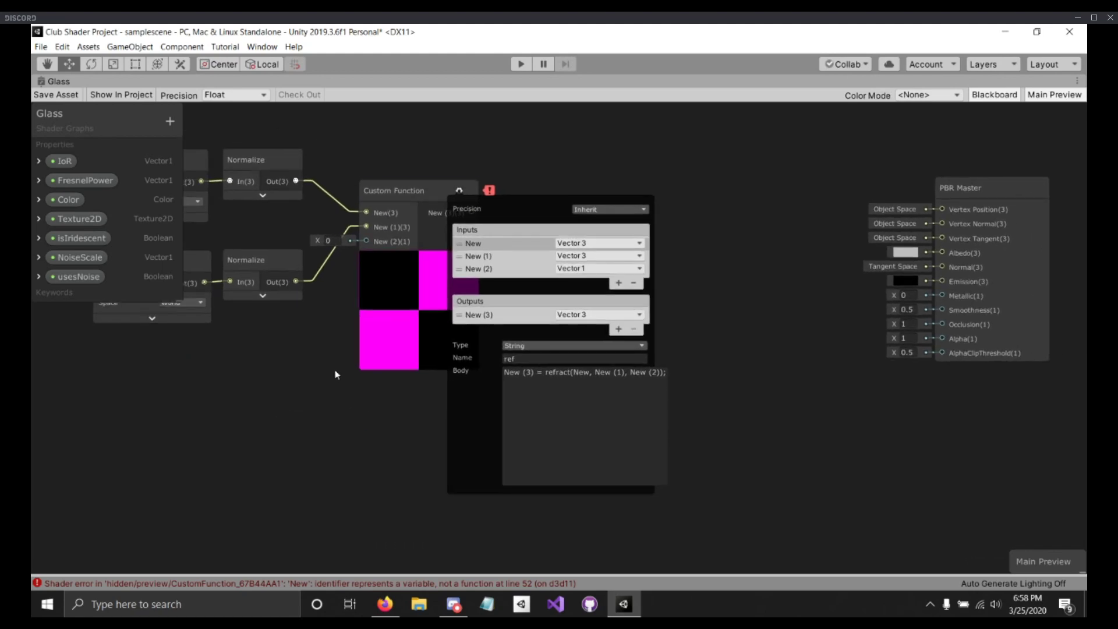
Step: Place the IoR property below the lower Normalize node and connect it to the Custom Function's New (2) input
{"action": "left_click", "coordinate": [458, 193]}
{"action": "middle_click_drag", "start_coordinate": [533, 225], "coordinate": [581, 289]}
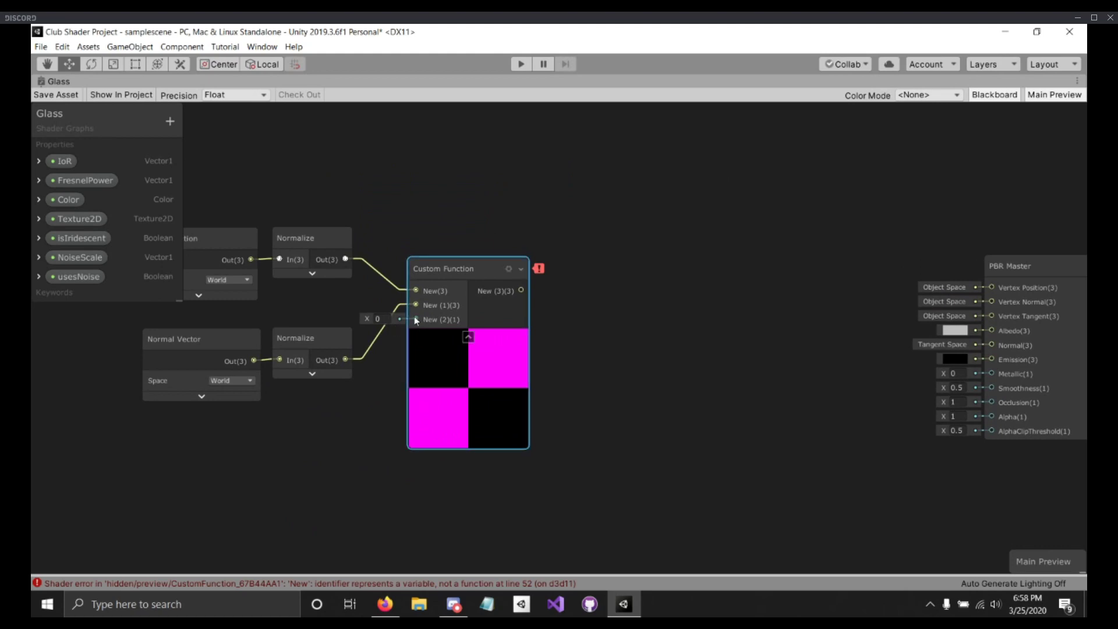
{"action": "left_click_drag", "start_coordinate": [415, 316], "coordinate": [448, 332]}
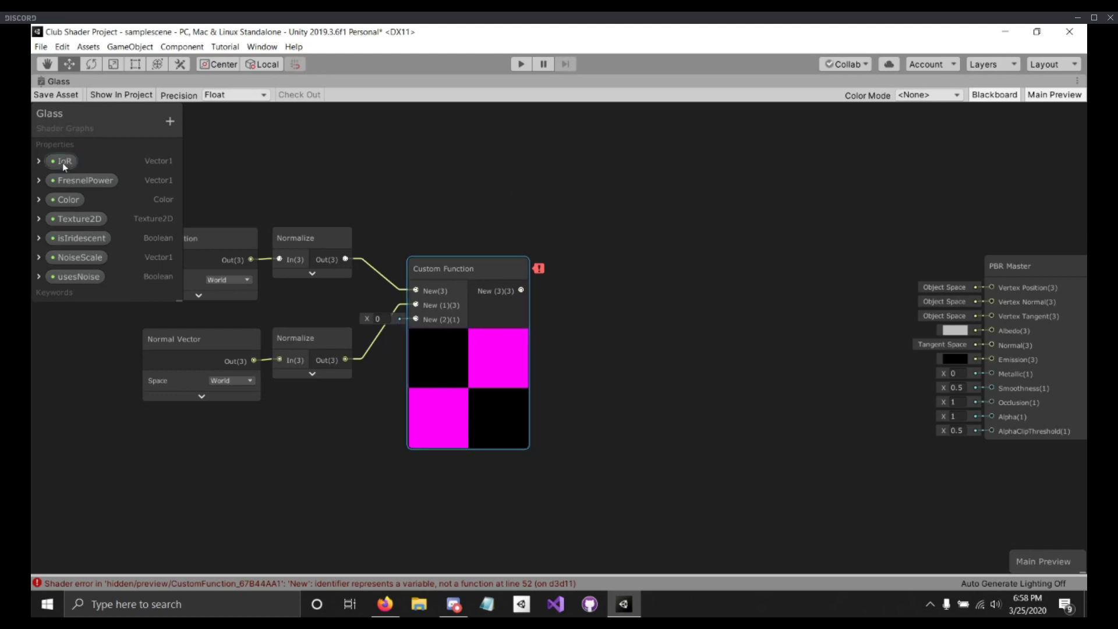
{"action": "left_click_drag", "start_coordinate": [64, 164], "coordinate": [416, 319]}
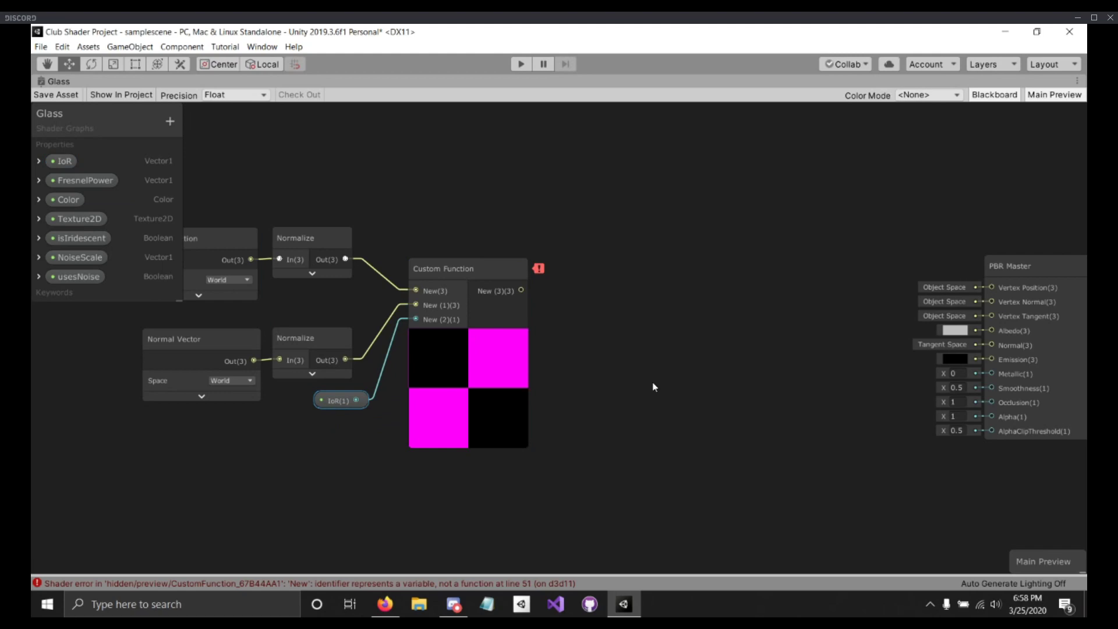
{"action": "middle_click_drag", "start_coordinate": [712, 404], "coordinate": [663, 364]}
{"action": "left_click_drag", "start_coordinate": [407, 239], "coordinate": [389, 243]}
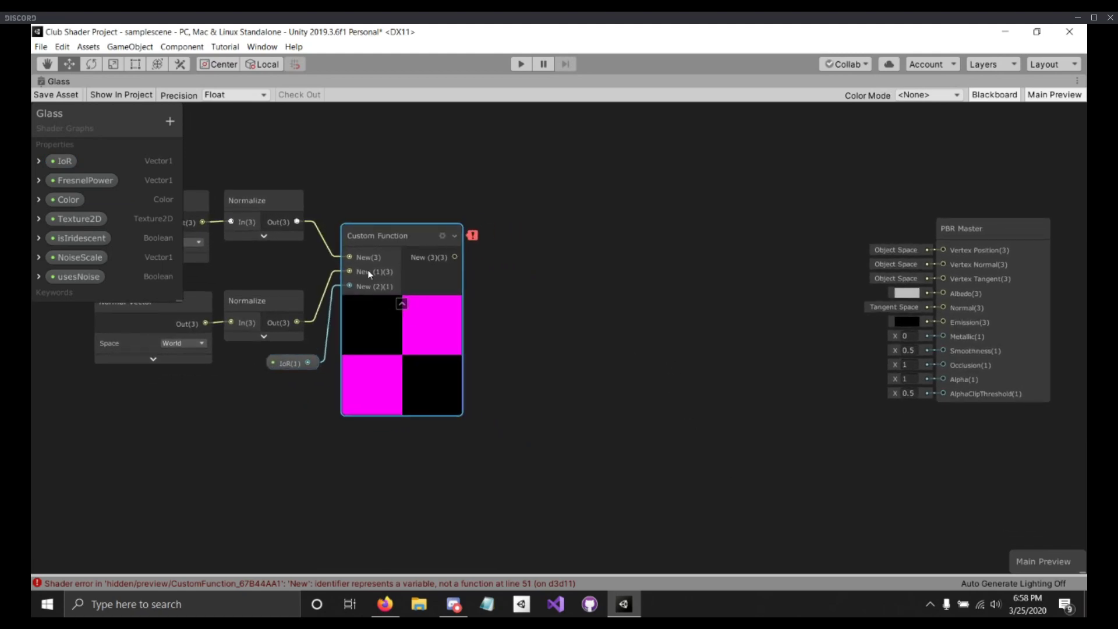
{"action": "left_click_drag", "start_coordinate": [298, 363], "coordinate": [285, 365]}
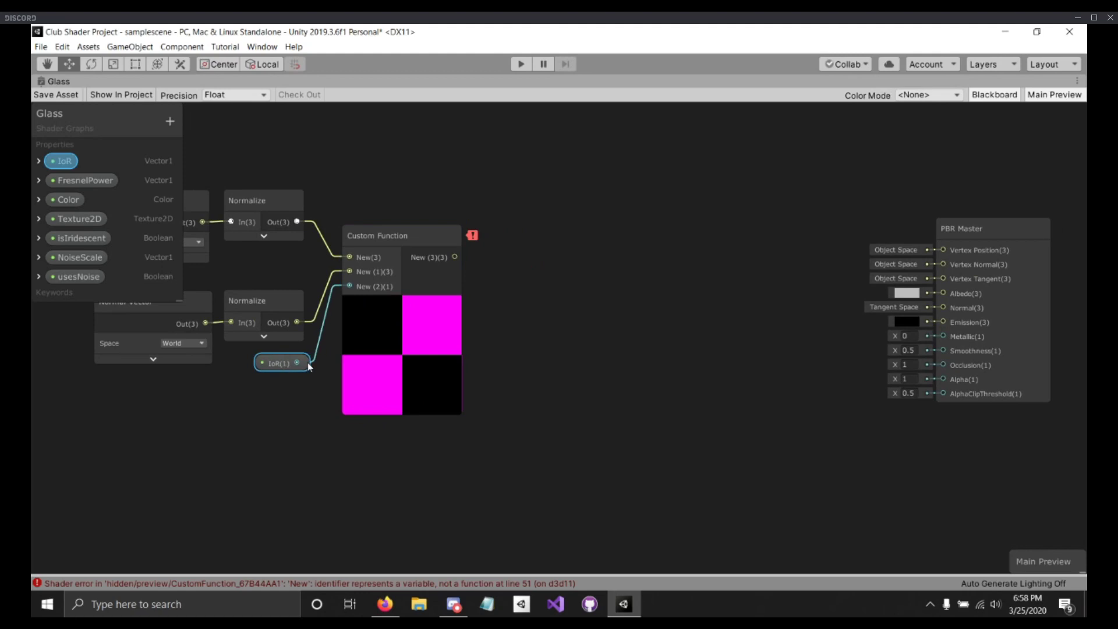
{"action": "left_click", "coordinate": [339, 250]}
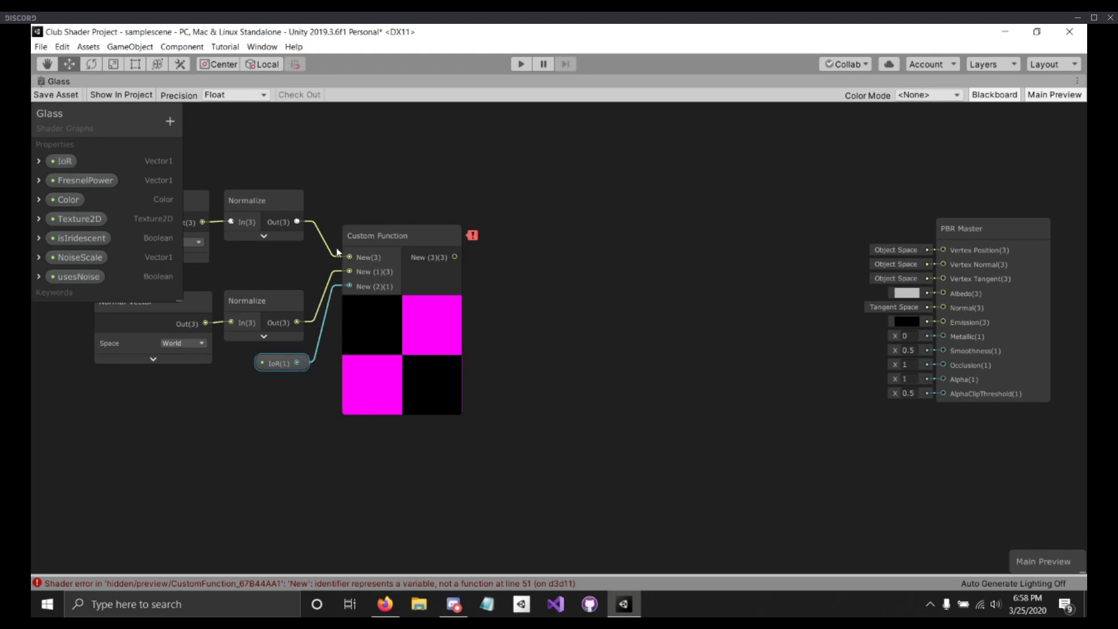
Step: Create a Transform node from the Custom Function's New (3) output and collapse its preview
{"action": "left_click_drag", "start_coordinate": [455, 255], "coordinate": [483, 239]}
{"action": "left_click_drag", "start_coordinate": [529, 189], "coordinate": [507, 186]}
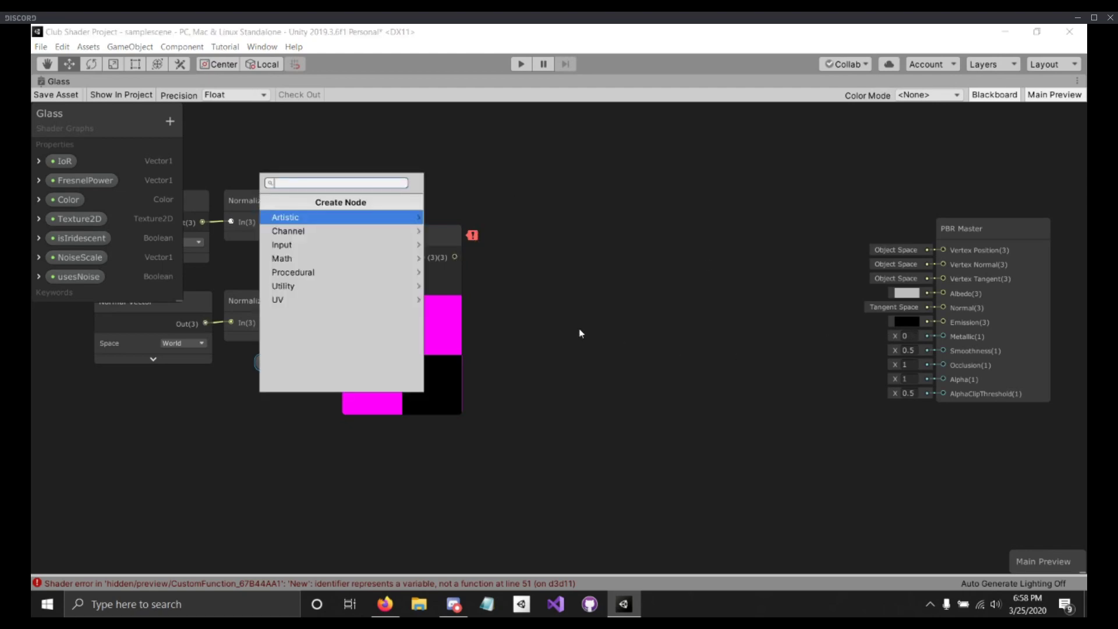
{"action": "type", "text": "tr"}
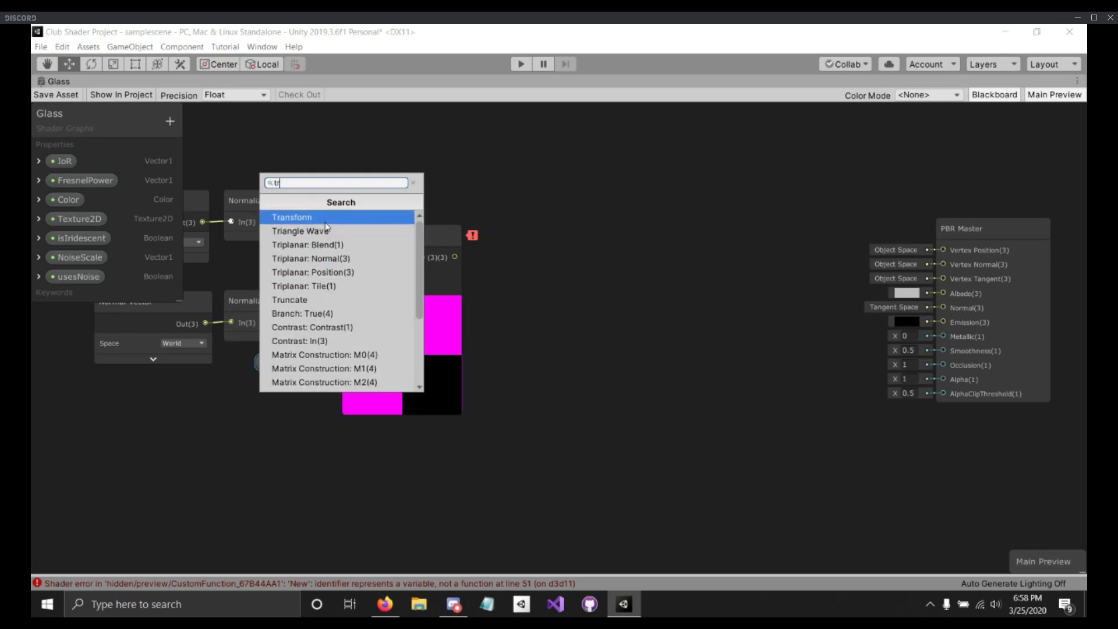
{"action": "key", "text": "Return"}
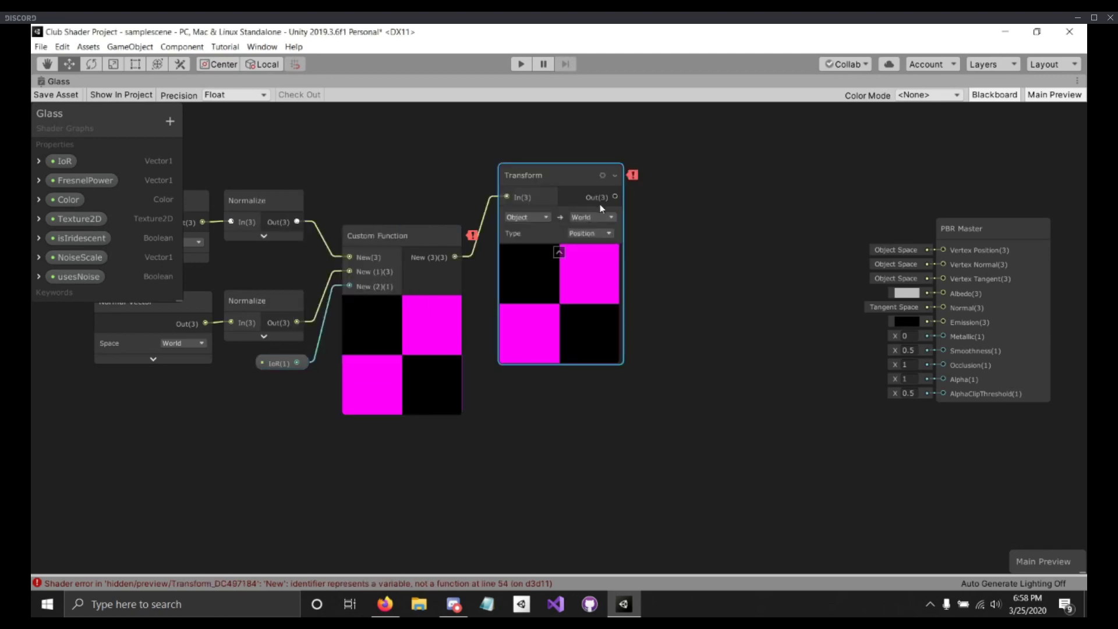
{"action": "left_click", "coordinate": [559, 252]}
Step: Set the Transform node to convert from World to Tangent space with type Direction, and place it closer to the Custom Function node
{"action": "left_click", "coordinate": [524, 219]}
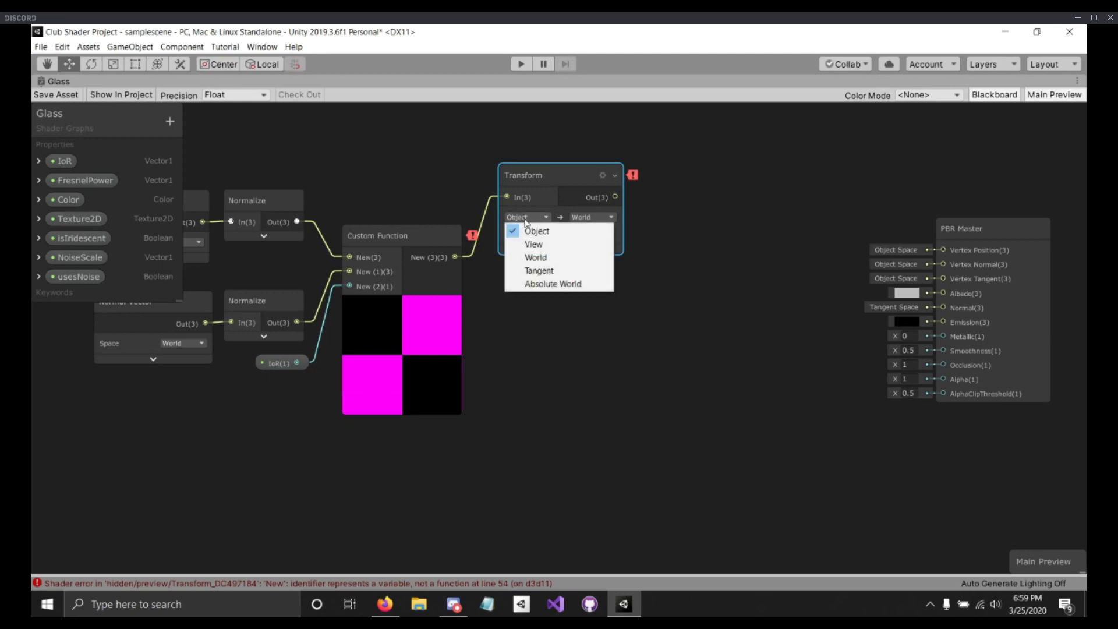
{"action": "left_click", "coordinate": [540, 257]}
{"action": "middle_click_drag", "start_coordinate": [360, 182], "coordinate": [401, 189]}
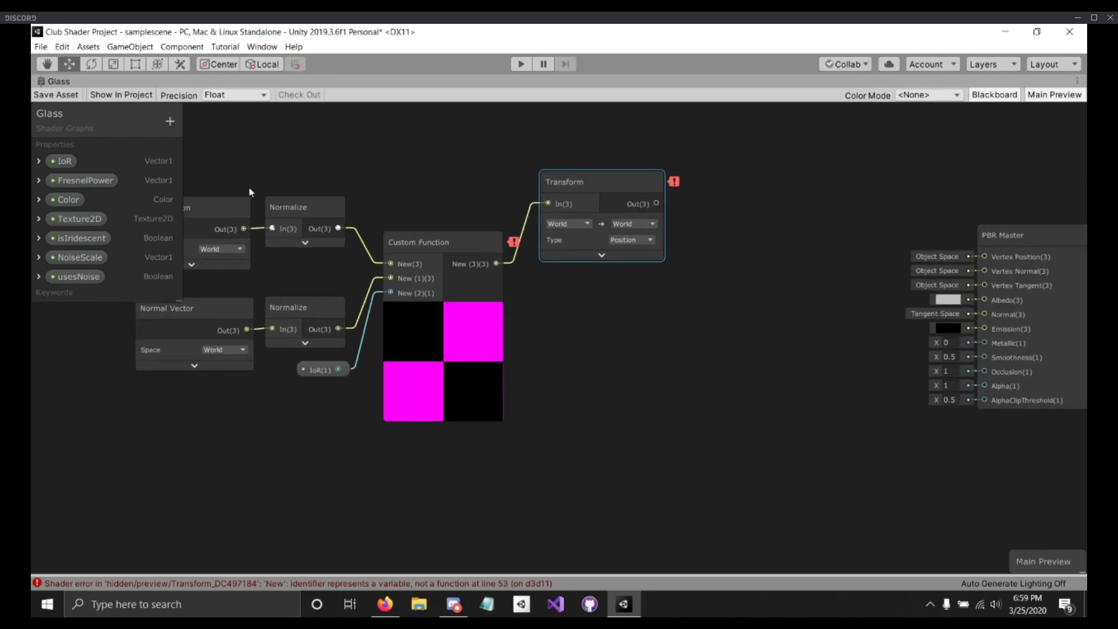
{"action": "left_click", "coordinate": [646, 225]}
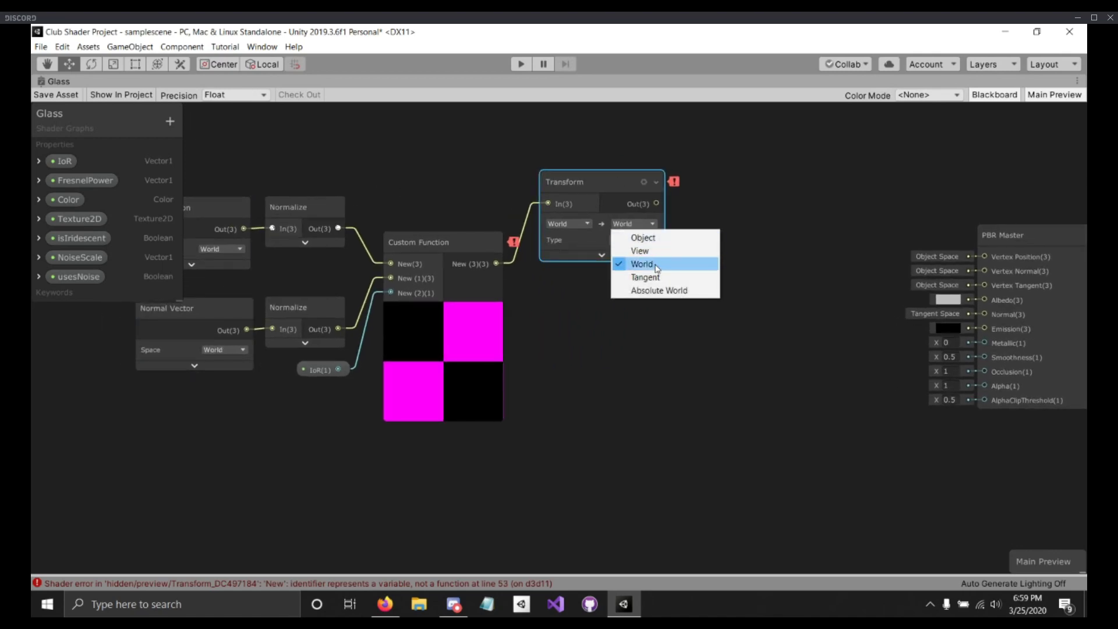
{"action": "left_click", "coordinate": [656, 277]}
{"action": "left_click", "coordinate": [630, 239]}
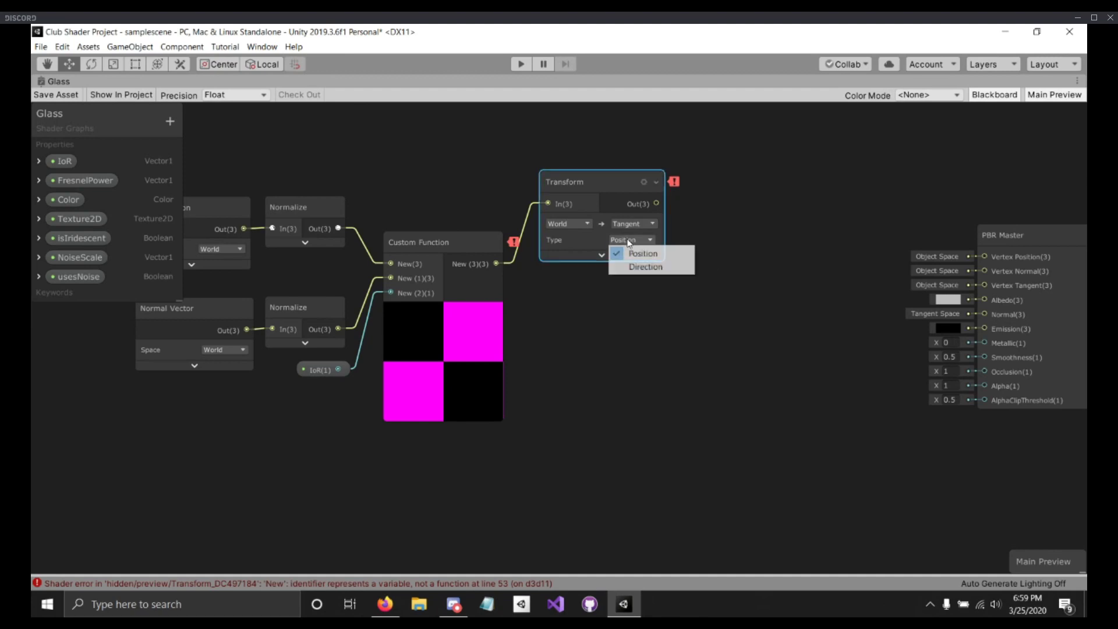
{"action": "left_click", "coordinate": [639, 268]}
{"action": "left_click_drag", "start_coordinate": [584, 195], "coordinate": [567, 198]}
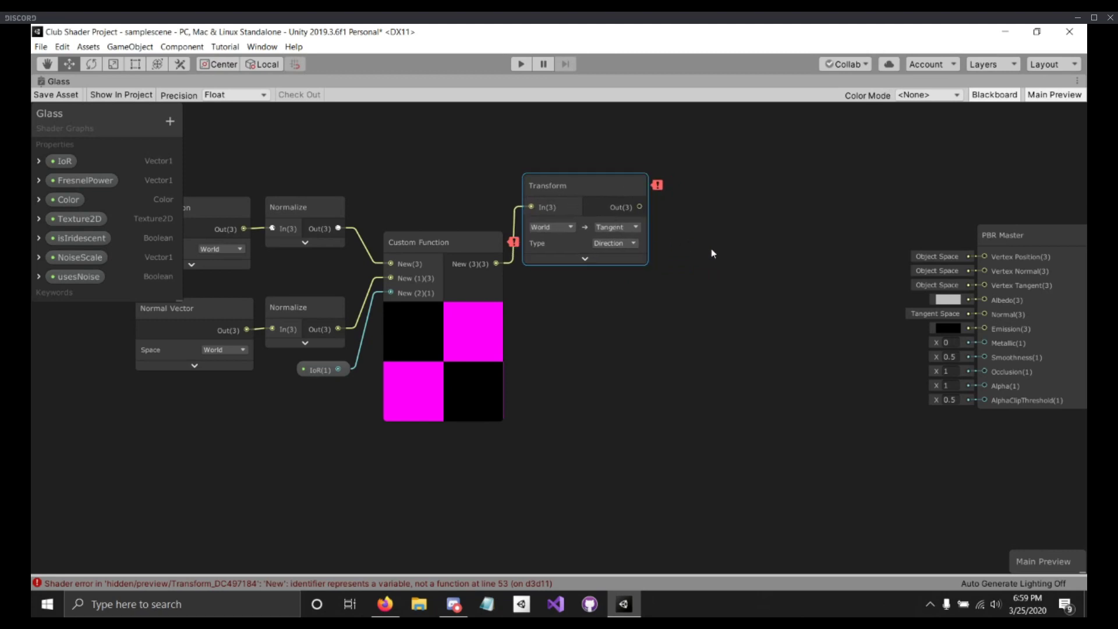
{"action": "middle_click_drag", "start_coordinate": [713, 253], "coordinate": [733, 310]}
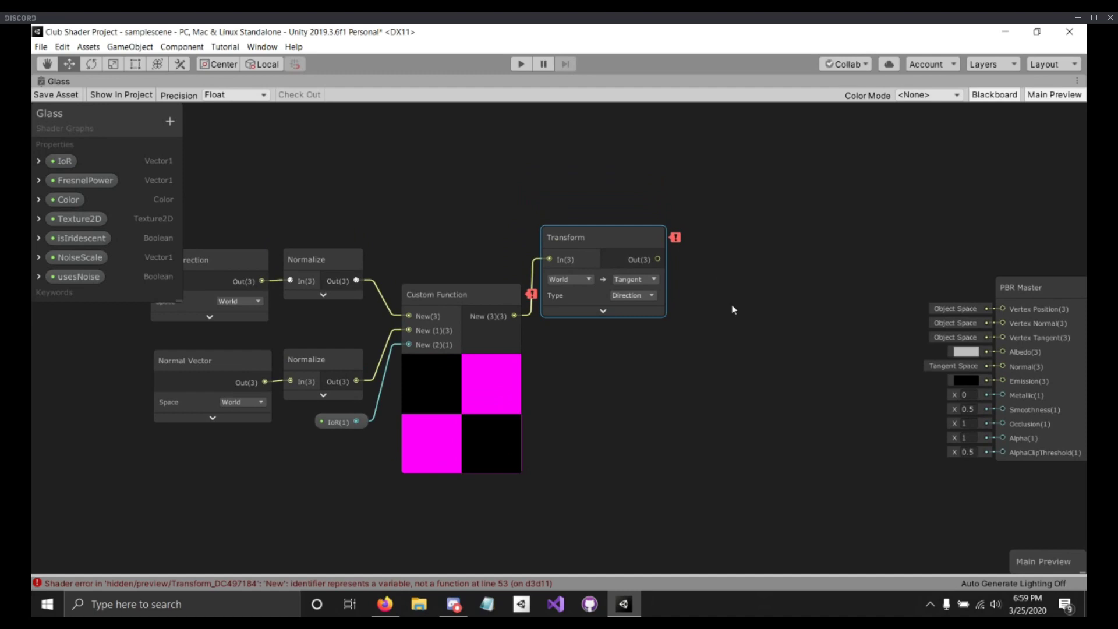
Step: Shift the View Direction, Normal Vector and both Normalize nodes slightly closer to the Custom Function node
{"action": "left_click_drag", "start_coordinate": [247, 210], "coordinate": [325, 363]}
{"action": "left_click", "coordinate": [606, 344]}
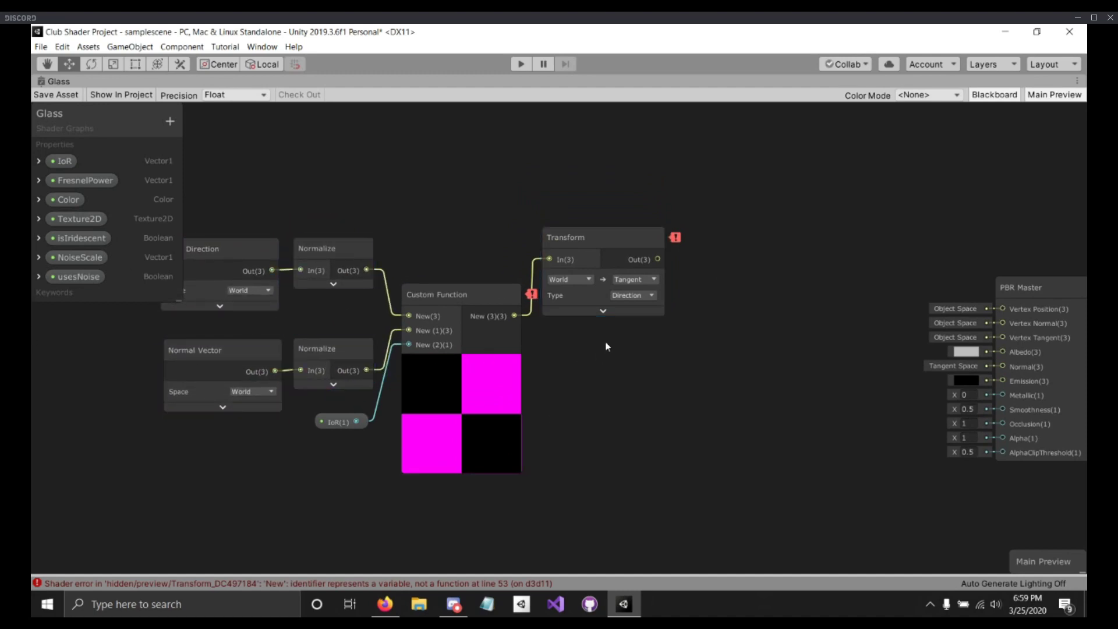
{"action": "middle_click_drag", "start_coordinate": [763, 286], "coordinate": [706, 358]}
{"action": "mouse_move", "coordinate": [614, 305]}
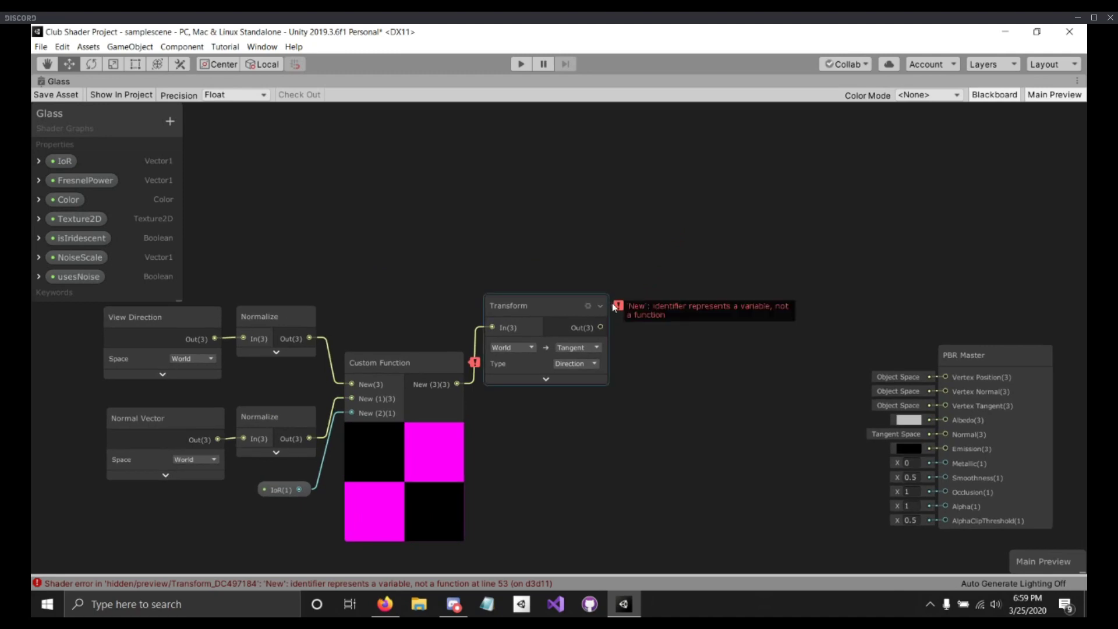
{"action": "mouse_move", "coordinate": [472, 367]}
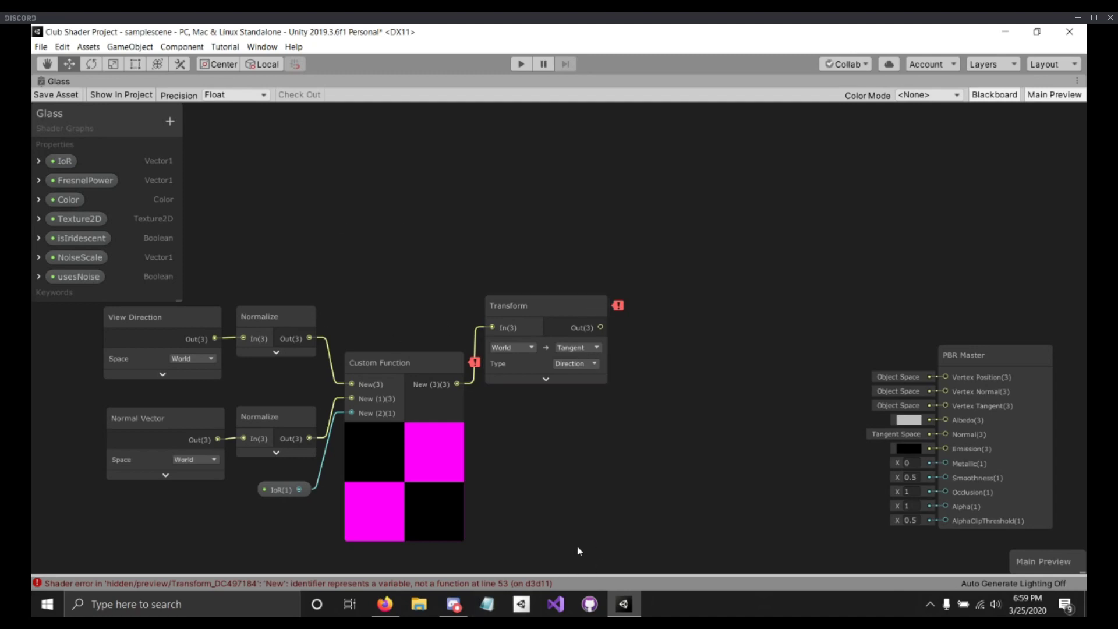
Step: Create an Add node with the Transform node's output feeding input B, and collapse its preview
{"action": "middle_click_drag", "start_coordinate": [780, 417], "coordinate": [700, 433]}
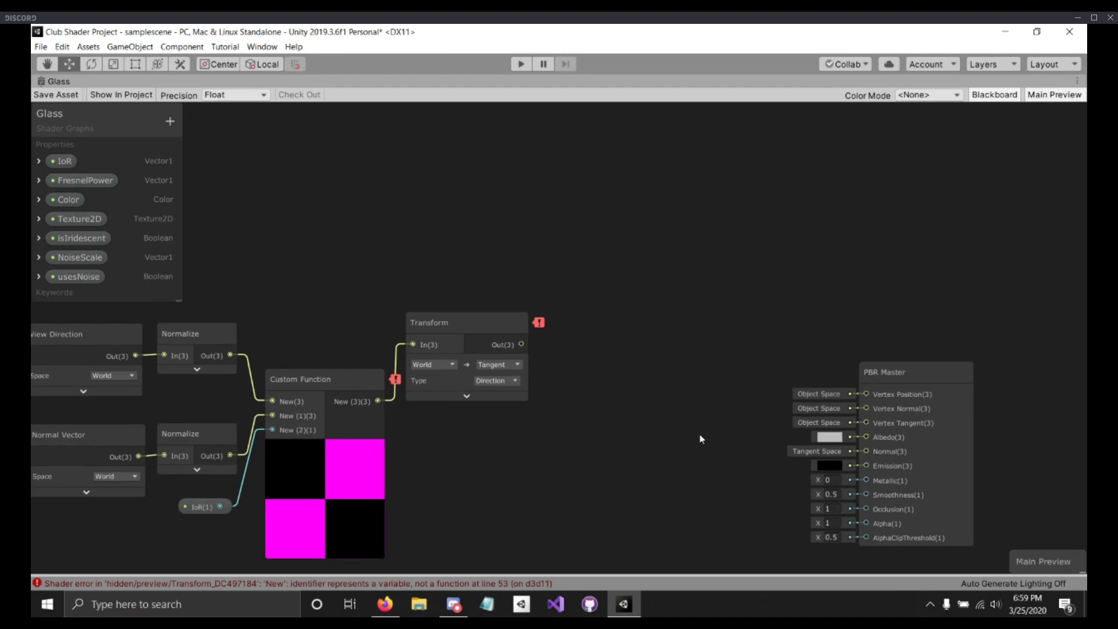
{"action": "middle_click_drag", "start_coordinate": [600, 345], "coordinate": [564, 365]}
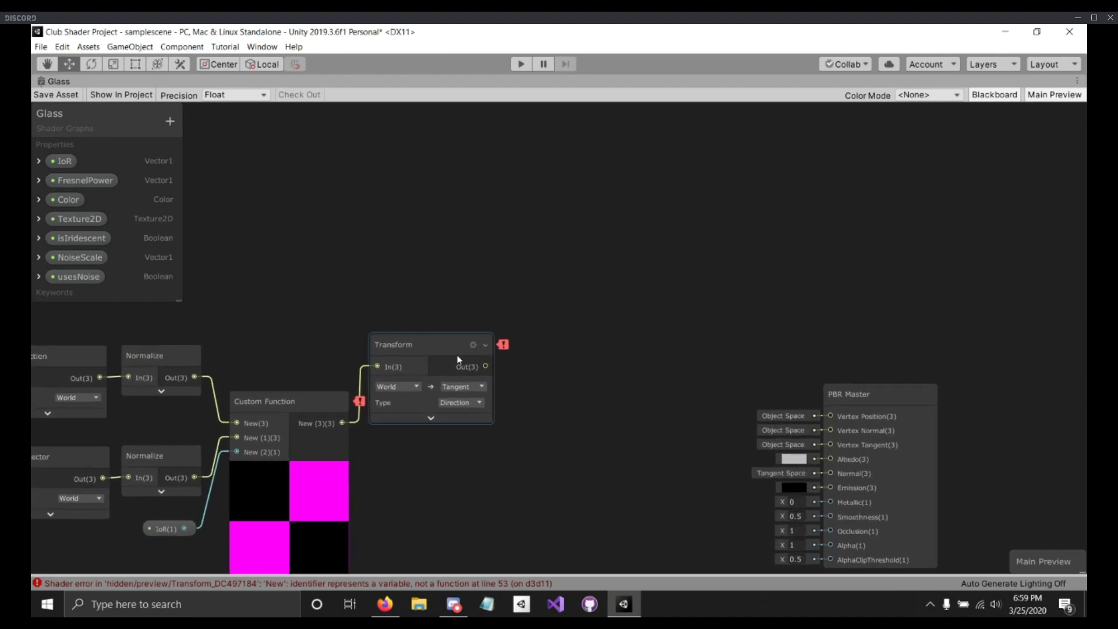
{"action": "left_click_drag", "start_coordinate": [487, 367], "coordinate": [530, 299]}
{"action": "type", "text": "add"}
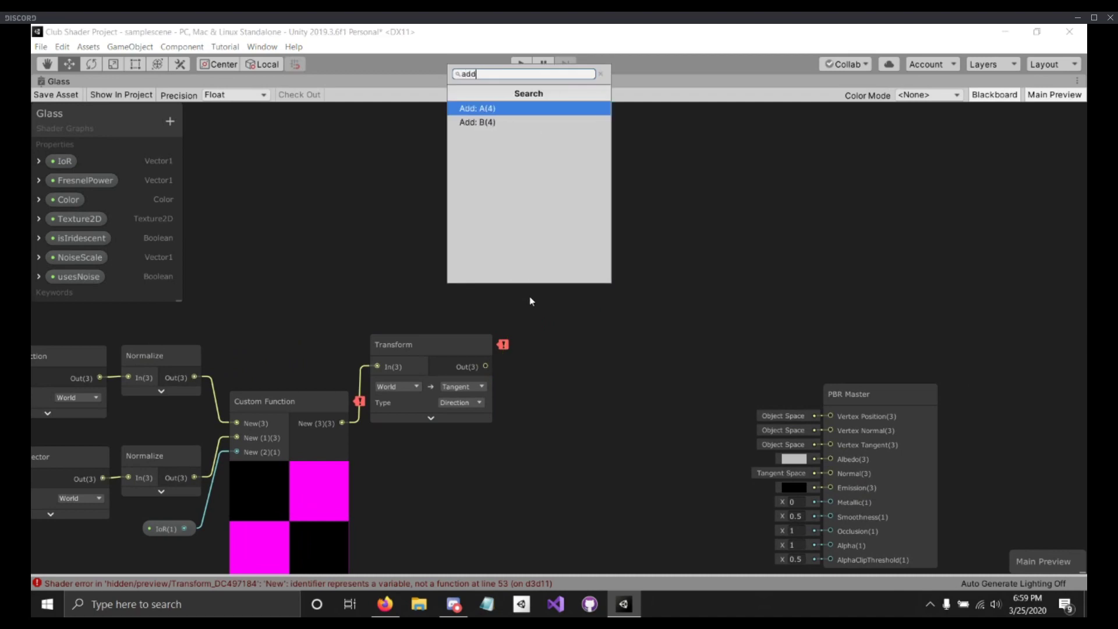
{"action": "left_click", "coordinate": [494, 124]}
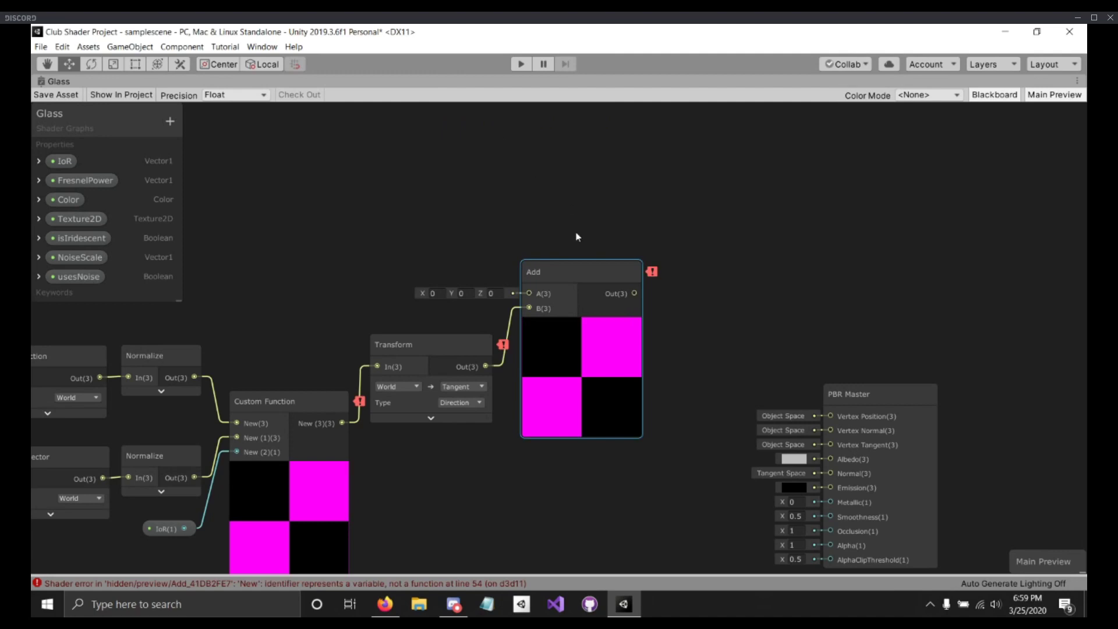
{"action": "left_click", "coordinate": [574, 324]}
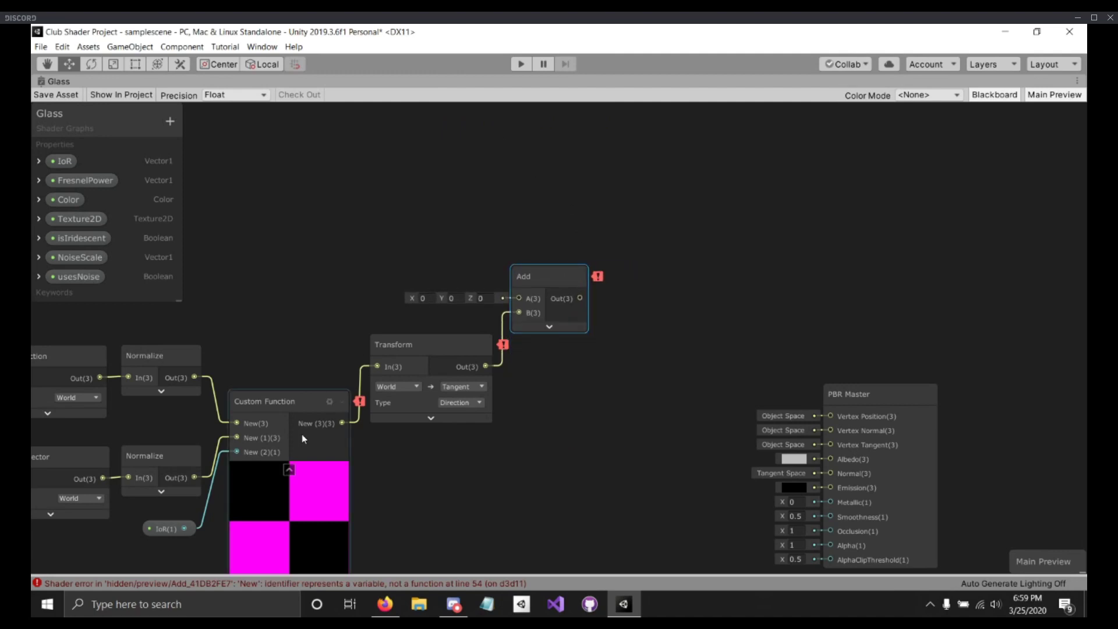
Step: Collapse the Custom Function's preview and line up the Custom Function, Transform and Add nodes more compactly
{"action": "left_click", "coordinate": [291, 470]}
{"action": "left_click_drag", "start_coordinate": [272, 405], "coordinate": [270, 400]}
{"action": "left_click_drag", "start_coordinate": [404, 355], "coordinate": [401, 400]}
{"action": "left_click_drag", "start_coordinate": [530, 303], "coordinate": [512, 352]}
Step: Create a Screen Position node feeding the Add node's A input and collapse its preview
{"action": "left_click_drag", "start_coordinate": [469, 294], "coordinate": [476, 271]}
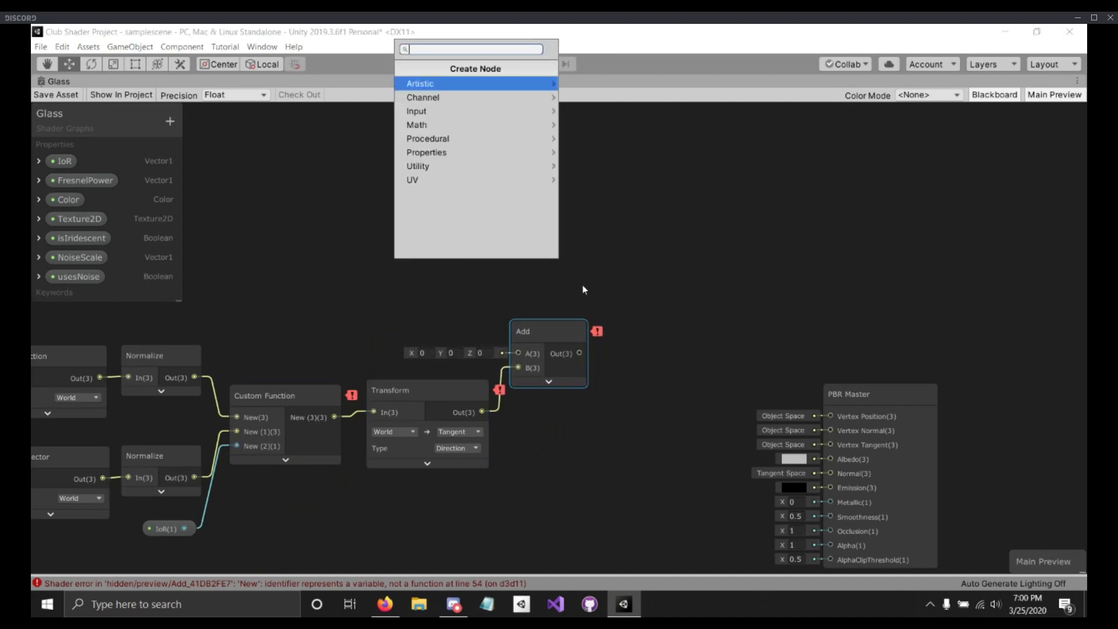
{"action": "type", "text": "sc"}
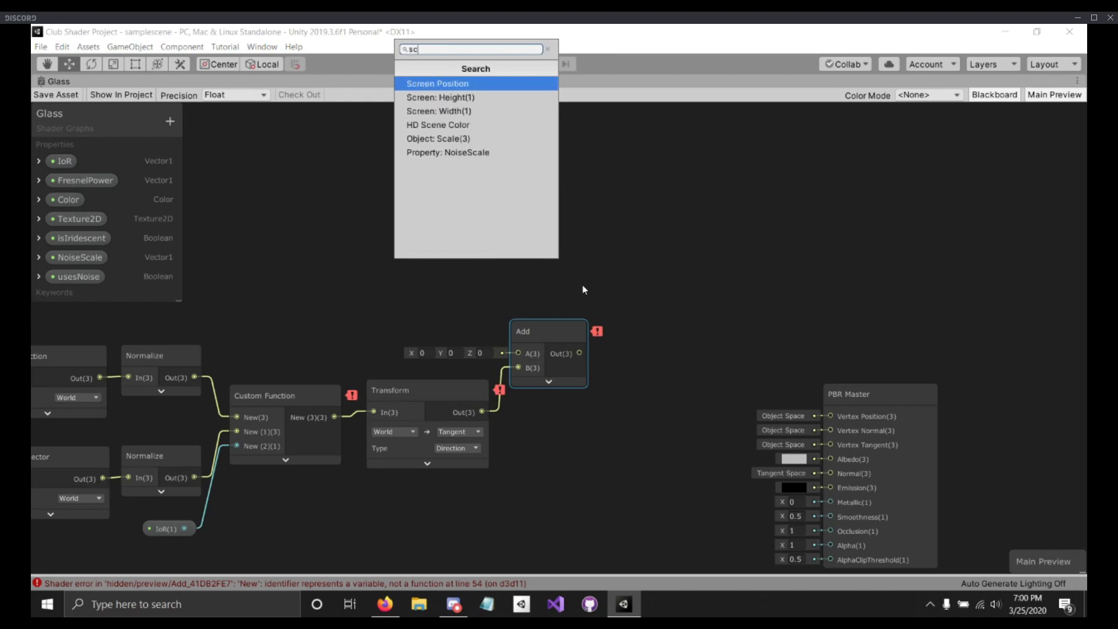
{"action": "left_click", "coordinate": [475, 85]}
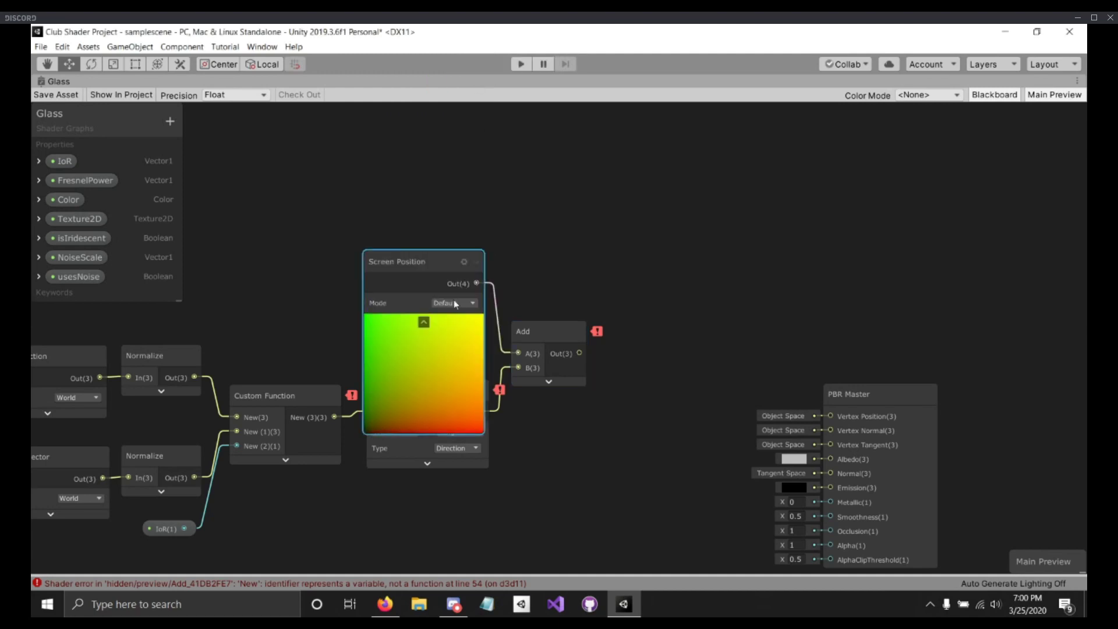
{"action": "left_click", "coordinate": [423, 324]}
Step: Place the Screen Position node just above the Transform node and move the Add node closer to both
{"action": "left_click_drag", "start_coordinate": [414, 263], "coordinate": [442, 289]}
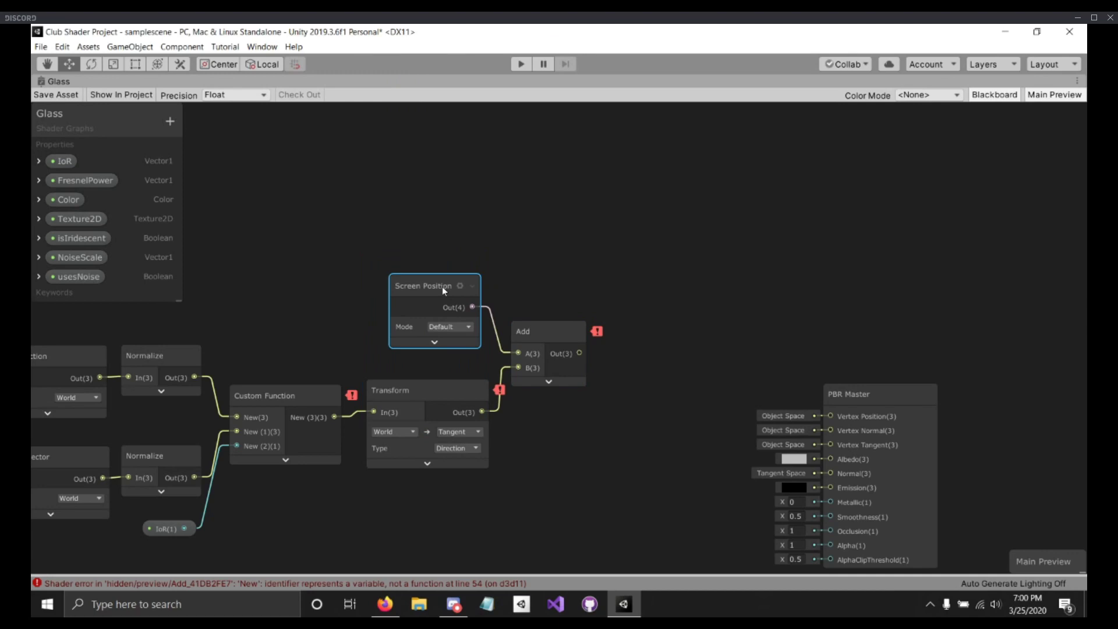
{"action": "left_click_drag", "start_coordinate": [442, 287], "coordinate": [446, 309]}
{"action": "left_click", "coordinate": [523, 333]}
{"action": "left_click_drag", "start_coordinate": [522, 333], "coordinate": [516, 346]}
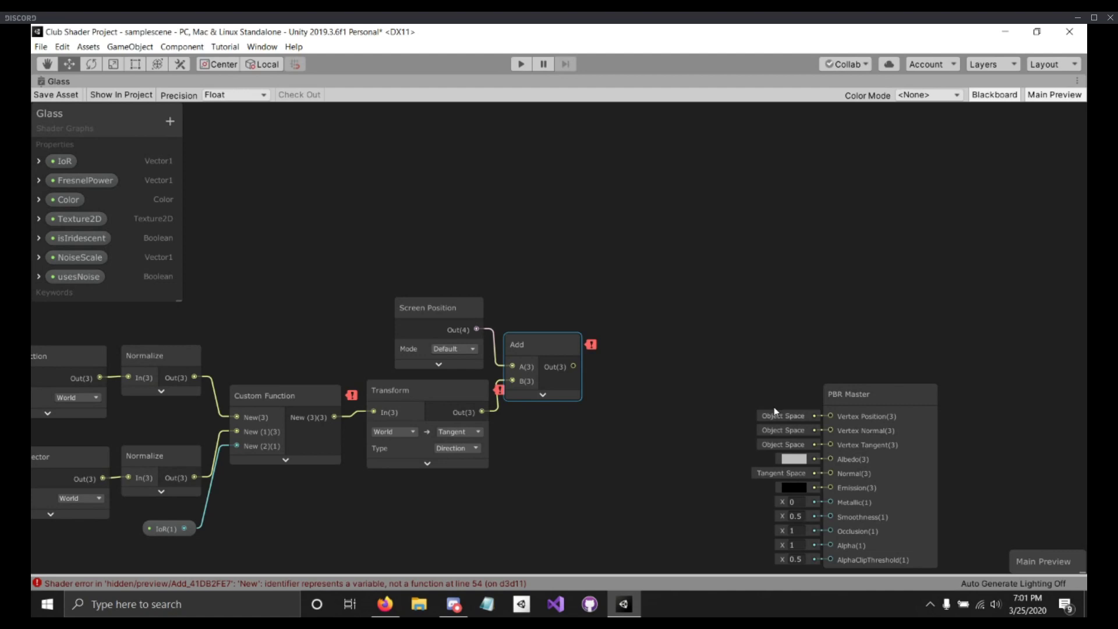
Step: Move the PBR Master node farther from the other nodes and set its Surface to Transparent
{"action": "middle_click_drag", "start_coordinate": [842, 340], "coordinate": [547, 192]}
{"action": "middle_click_drag", "start_coordinate": [671, 199], "coordinate": [501, 161]}
{"action": "left_click_drag", "start_coordinate": [409, 207], "coordinate": [600, 204]}
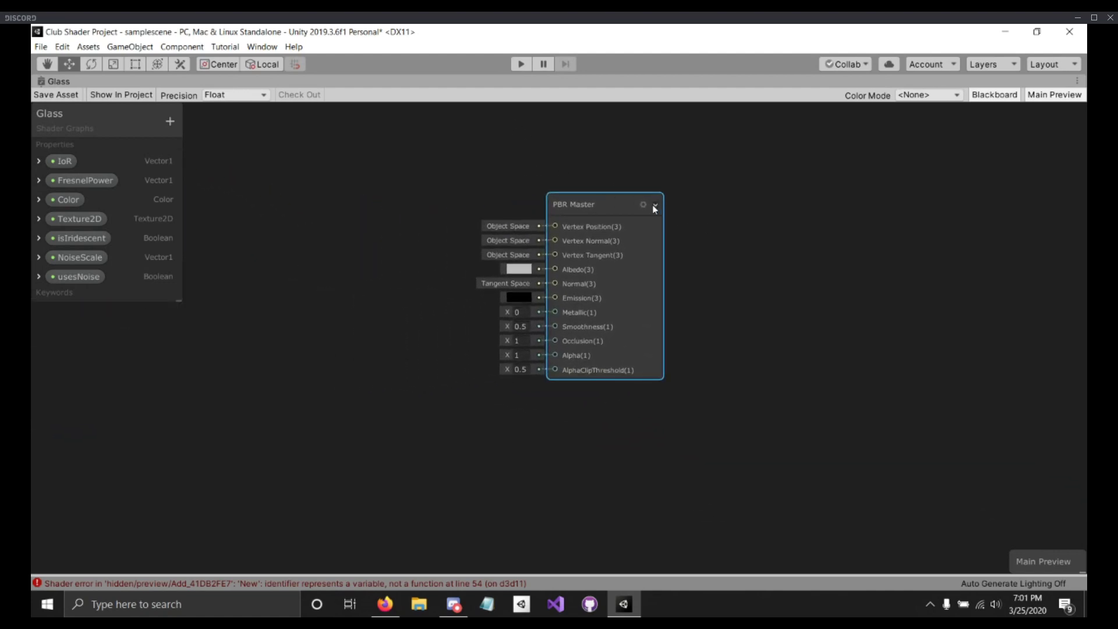
{"action": "left_click", "coordinate": [642, 205]}
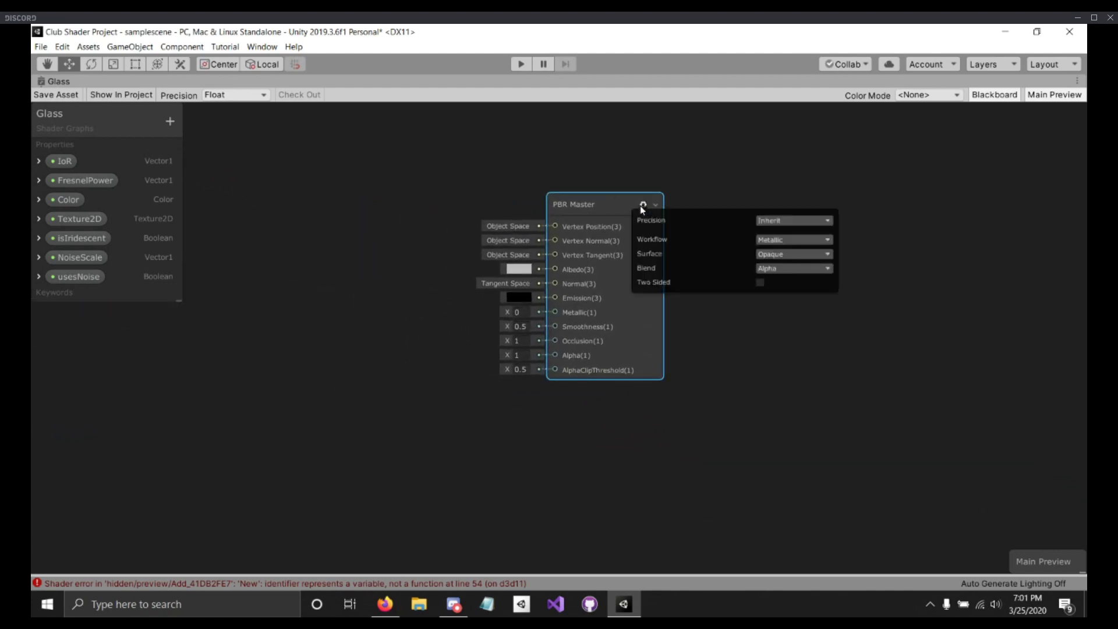
{"action": "left_click", "coordinate": [780, 255]}
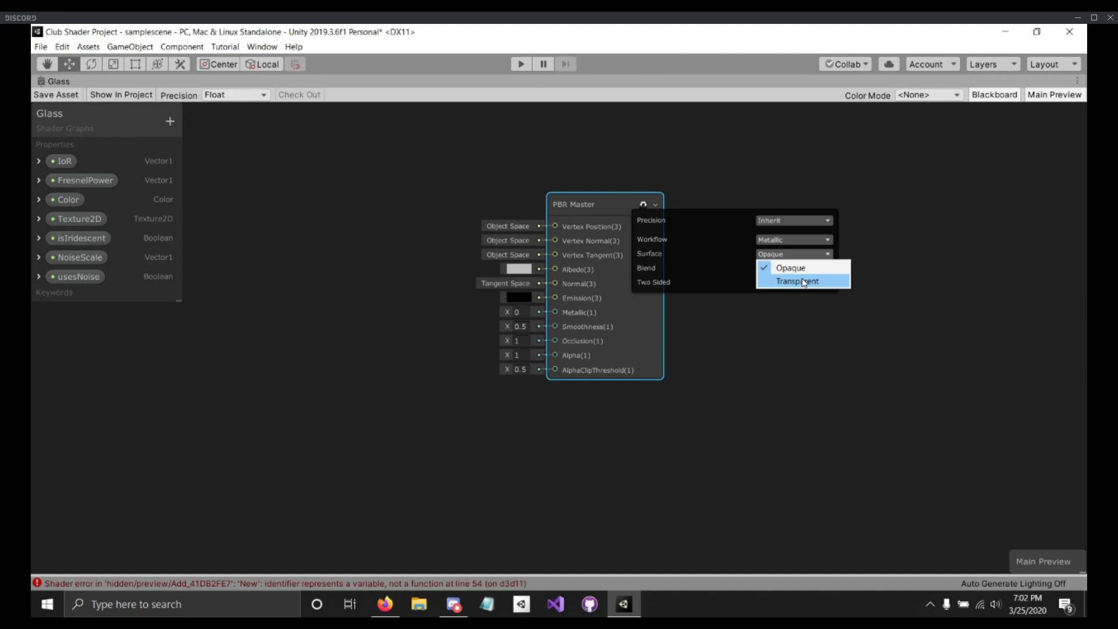
{"action": "left_click", "coordinate": [803, 280]}
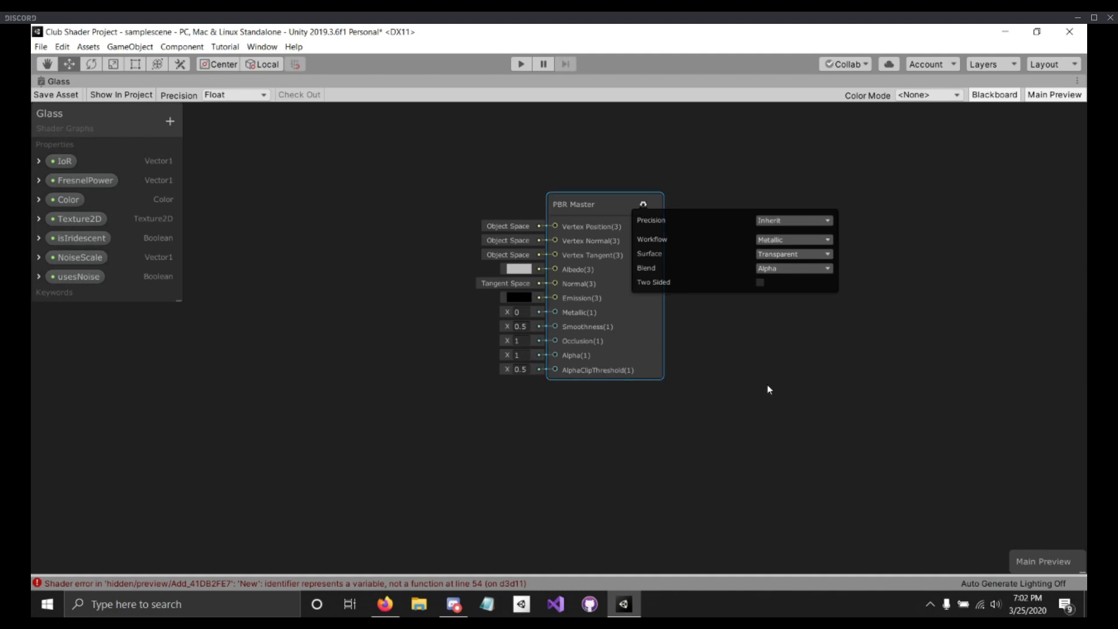
{"action": "left_click", "coordinate": [732, 351]}
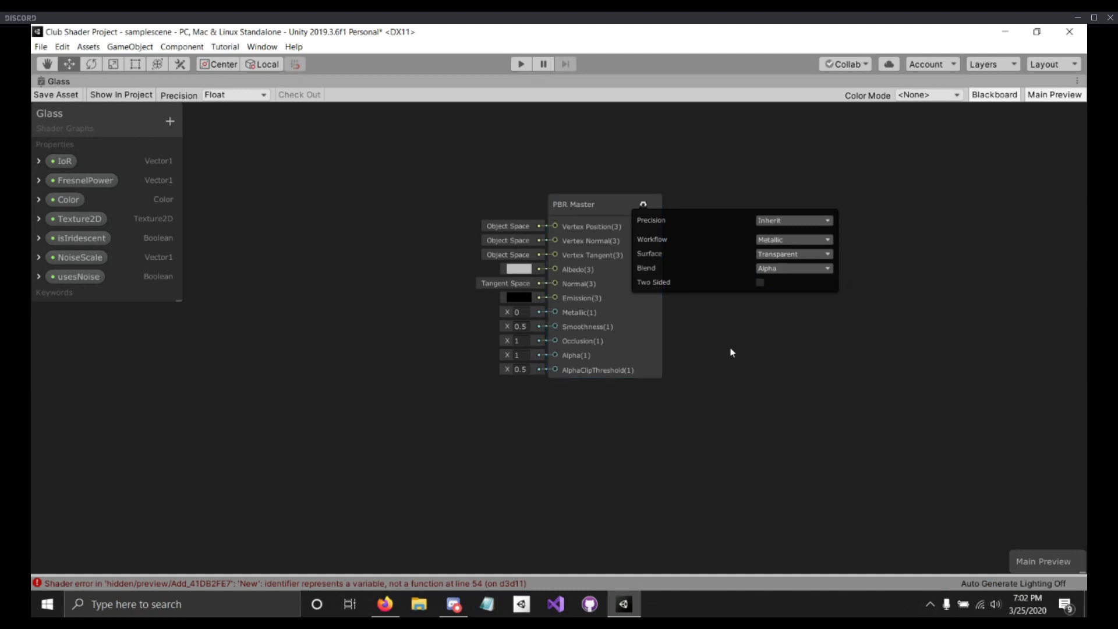
{"action": "left_click", "coordinate": [643, 205]}
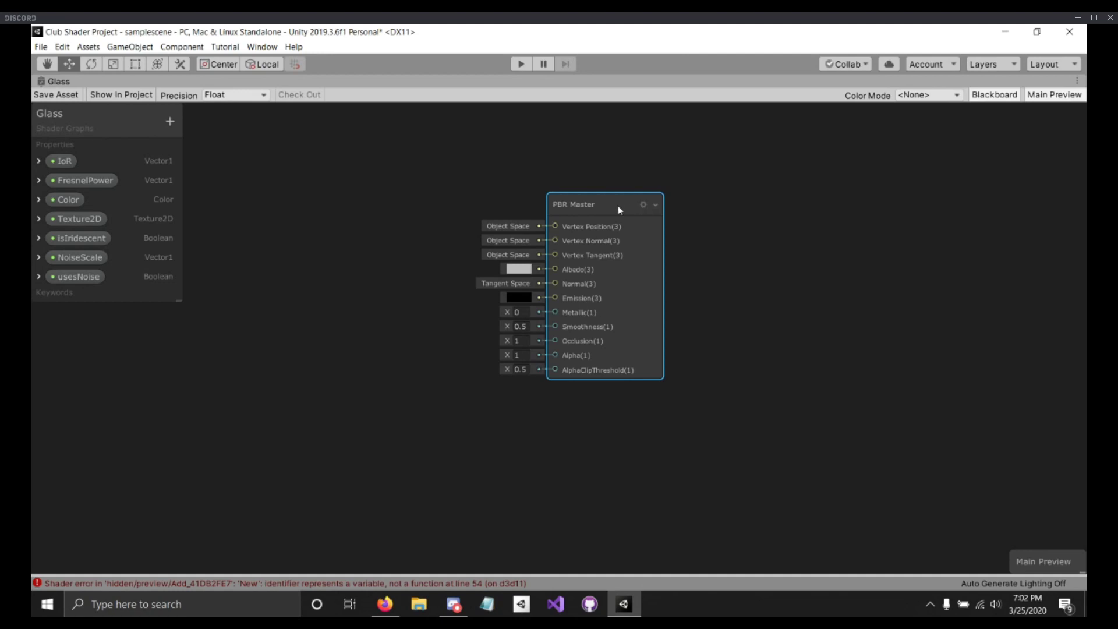
Step: Create a collapsed Floor node from the Add node's output and place it slightly below and beyond the Add node
{"action": "middle_click_drag", "start_coordinate": [436, 209], "coordinate": [657, 293]}
{"action": "middle_click_drag", "start_coordinate": [421, 268], "coordinate": [554, 298]}
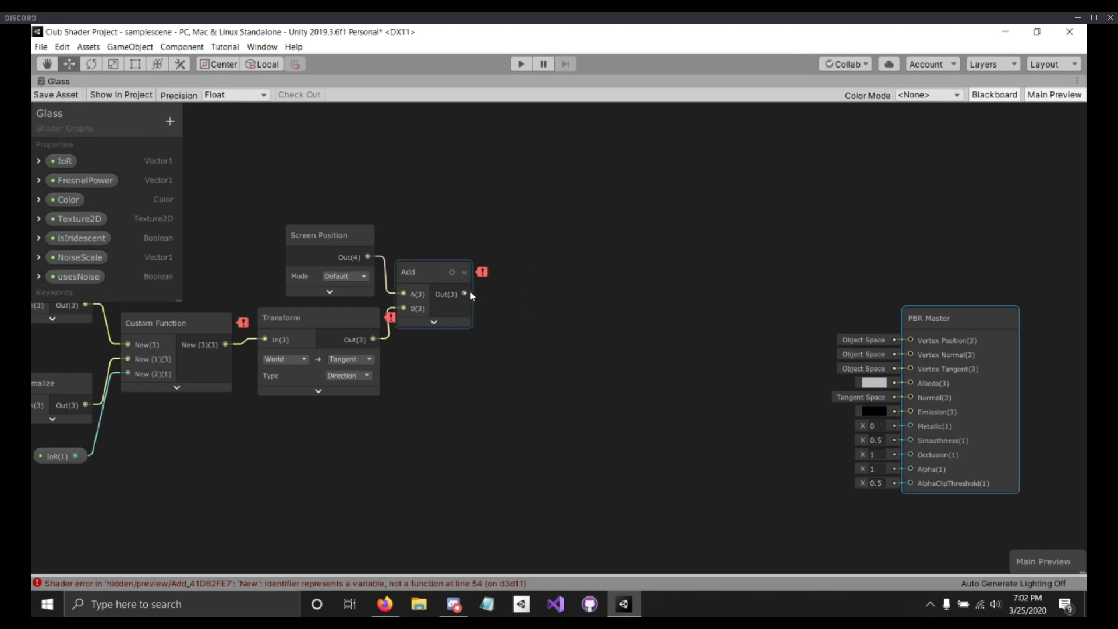
{"action": "left_click_drag", "start_coordinate": [470, 295], "coordinate": [505, 298]}
{"action": "type", "text": "floo"}
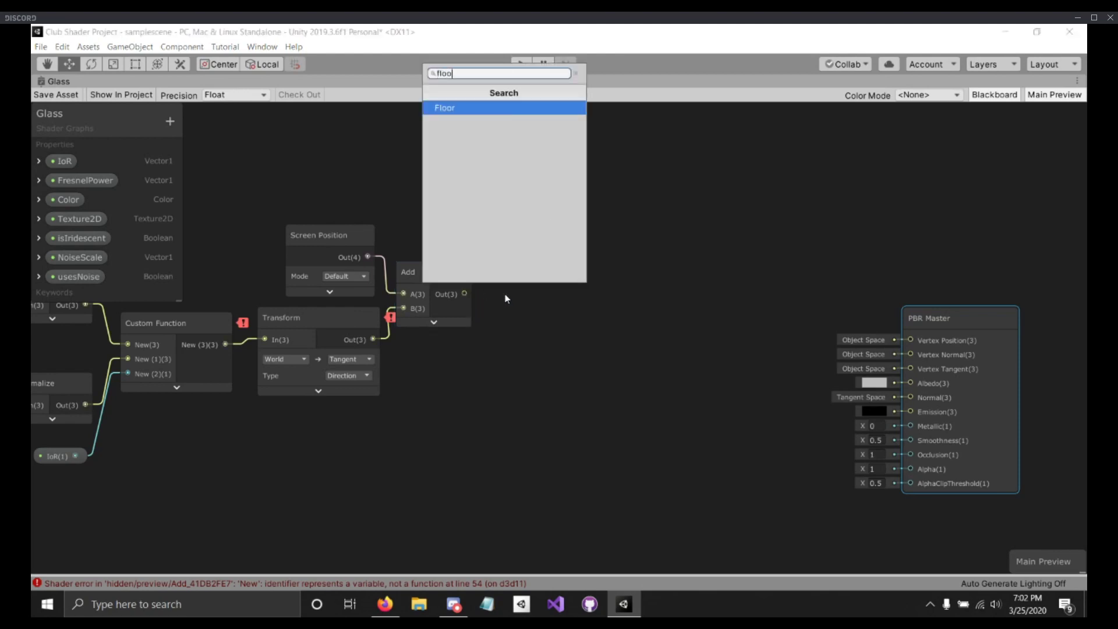
{"action": "key", "text": "Return"}
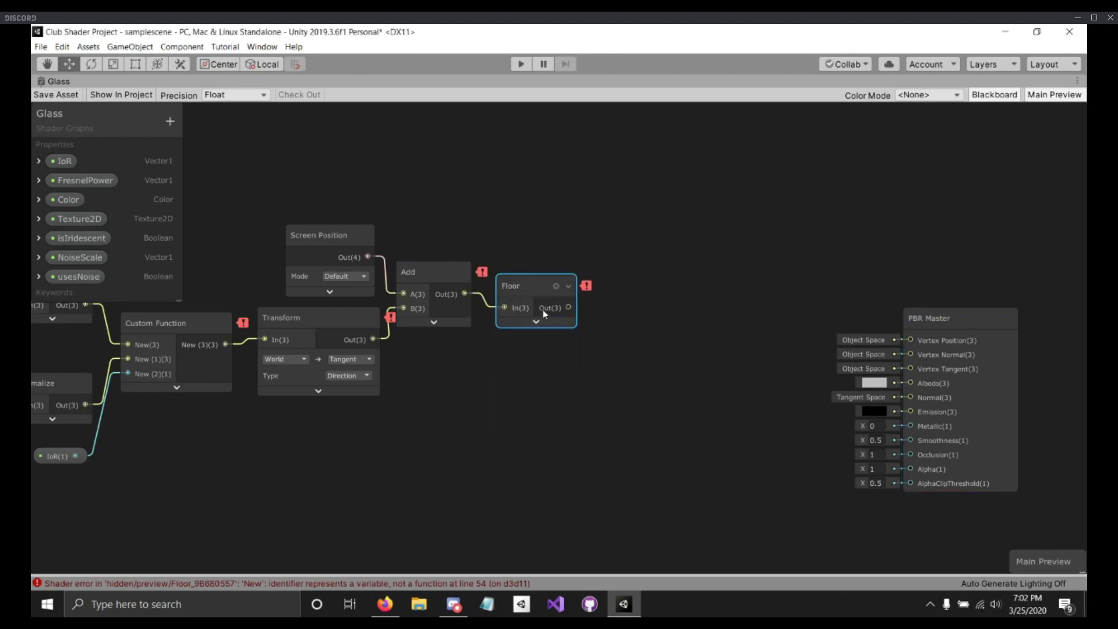
{"action": "left_click_drag", "start_coordinate": [533, 302], "coordinate": [539, 332]}
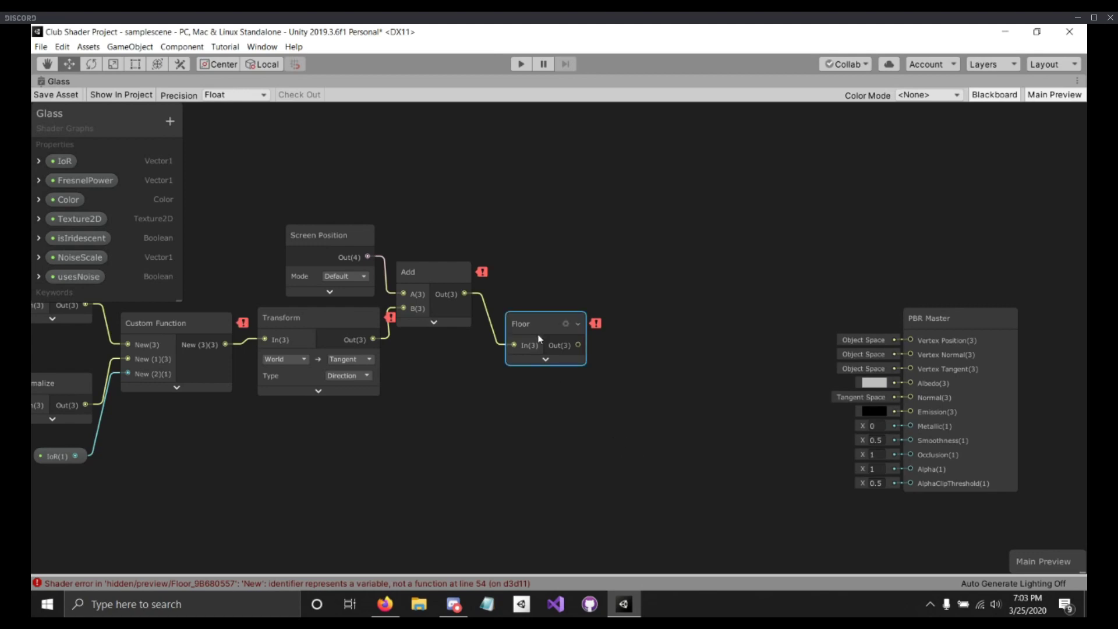
{"action": "left_click_drag", "start_coordinate": [514, 312], "coordinate": [503, 306]}
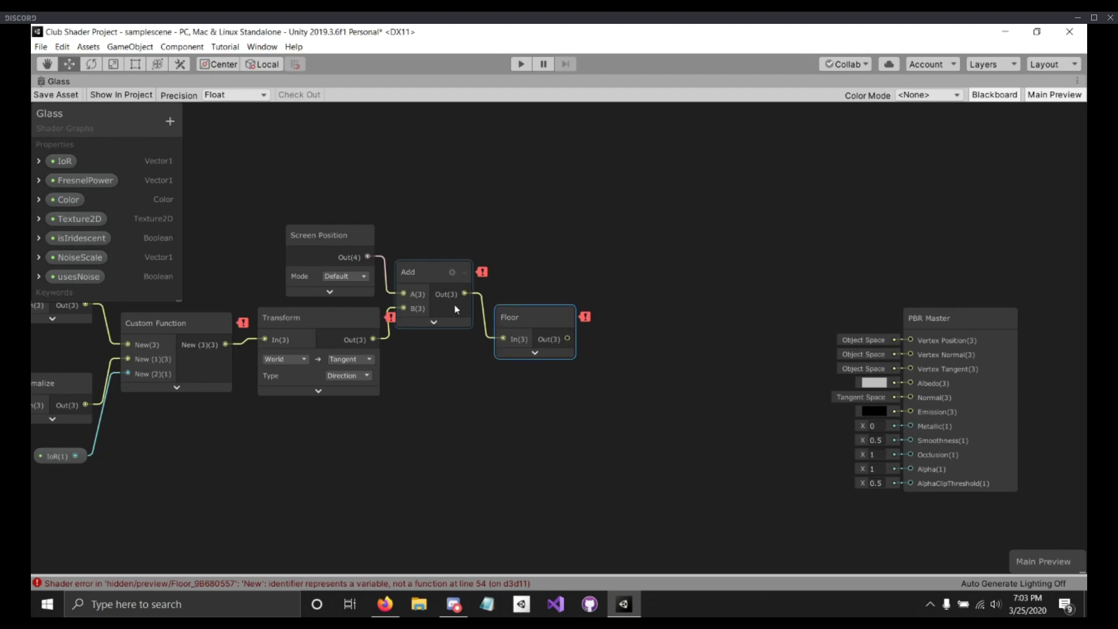
{"action": "left_click_drag", "start_coordinate": [519, 318], "coordinate": [521, 323]}
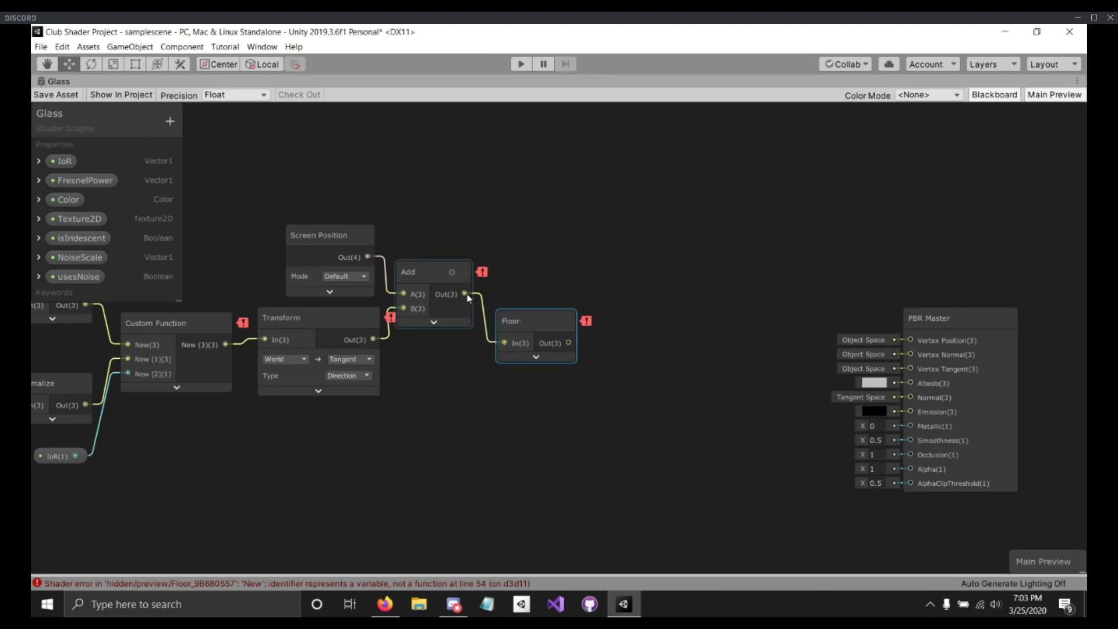
Step: Create a collapsed Subtract node with the Add output in A and the Floor output in B
{"action": "left_click_drag", "start_coordinate": [467, 295], "coordinate": [618, 273]}
{"action": "type", "text": "sub"}
{"action": "key", "text": "Return"}
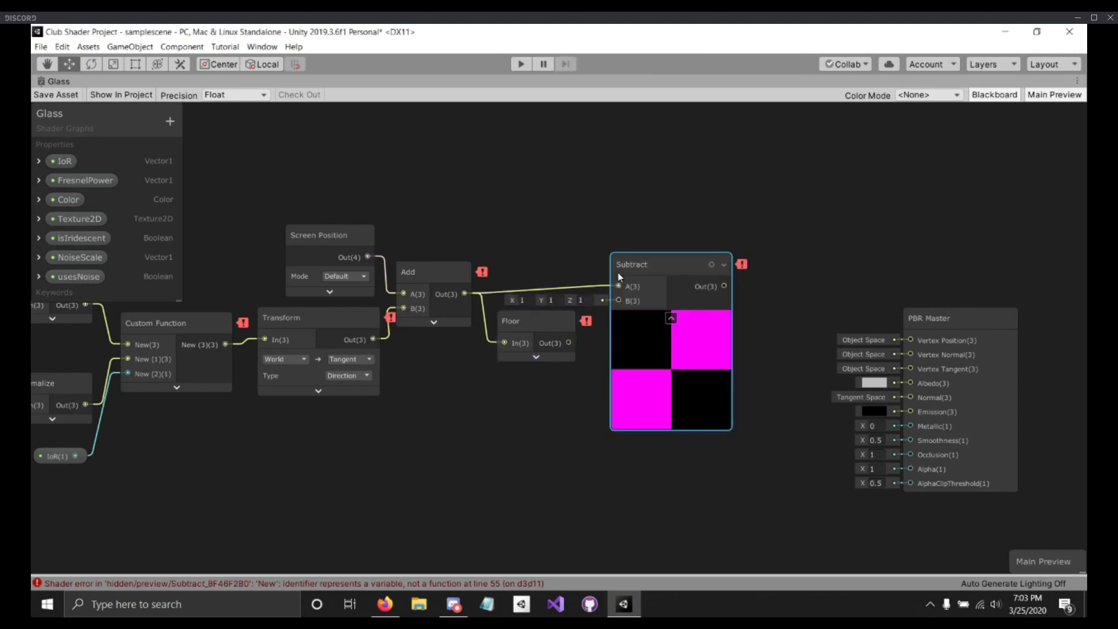
{"action": "left_click", "coordinate": [671, 318]}
{"action": "left_click_drag", "start_coordinate": [642, 278], "coordinate": [647, 293]}
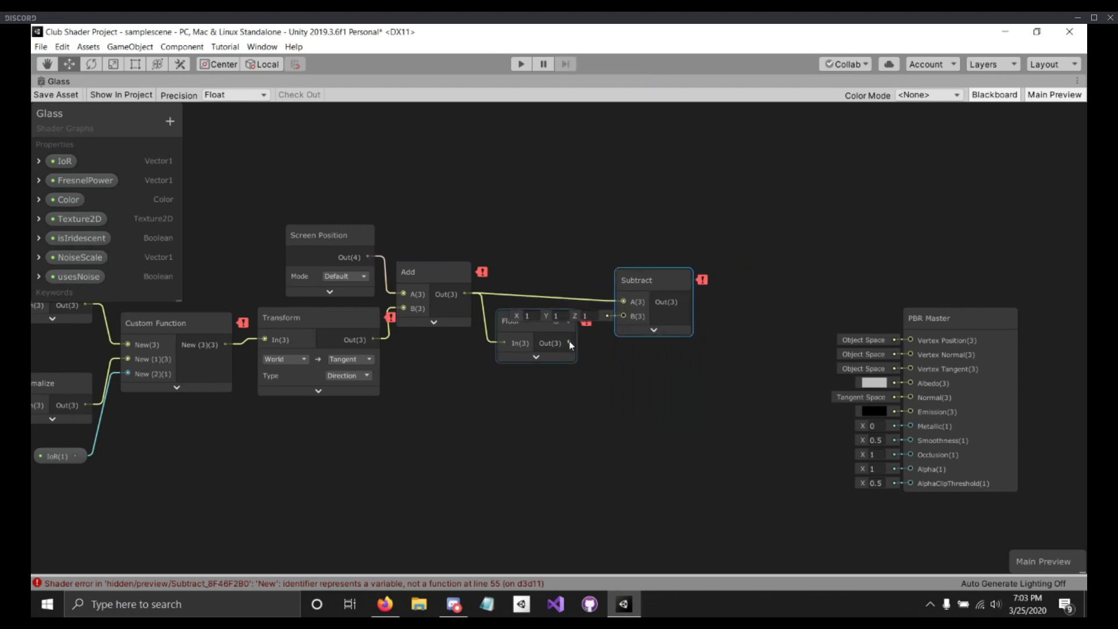
{"action": "left_click_drag", "start_coordinate": [569, 343], "coordinate": [639, 279]}
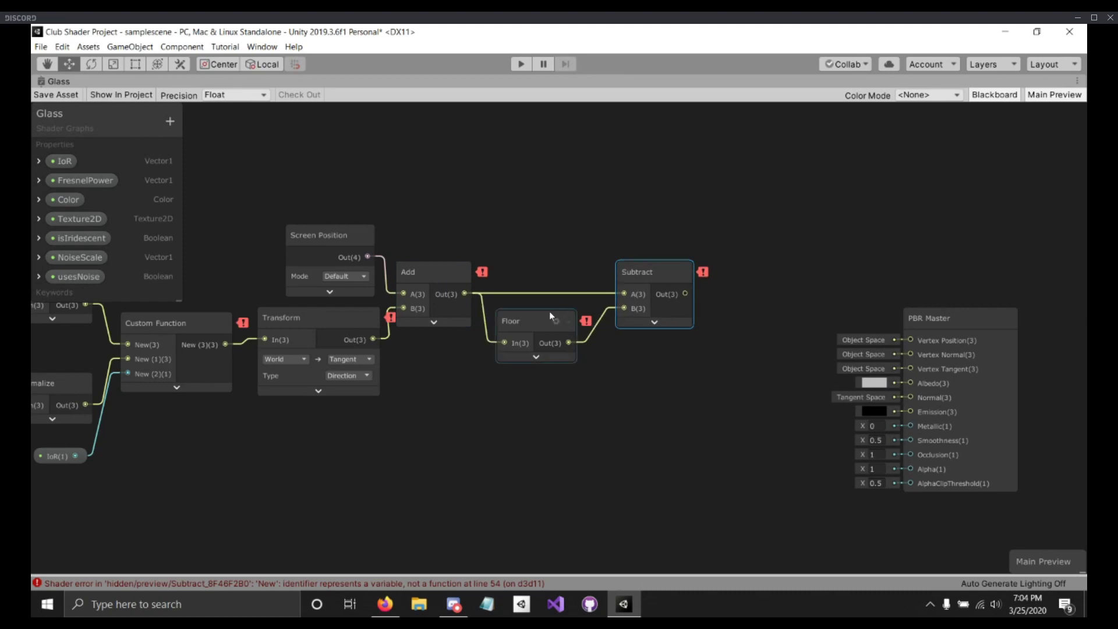
Step: Tighten the layout by moving the Subtract node level with Add and the Floor node between them, slightly lower
{"action": "left_click_drag", "start_coordinate": [550, 315], "coordinate": [560, 311]}
{"action": "left_click_drag", "start_coordinate": [660, 277], "coordinate": [637, 272]}
{"action": "left_click_drag", "start_coordinate": [554, 309], "coordinate": [537, 315]}
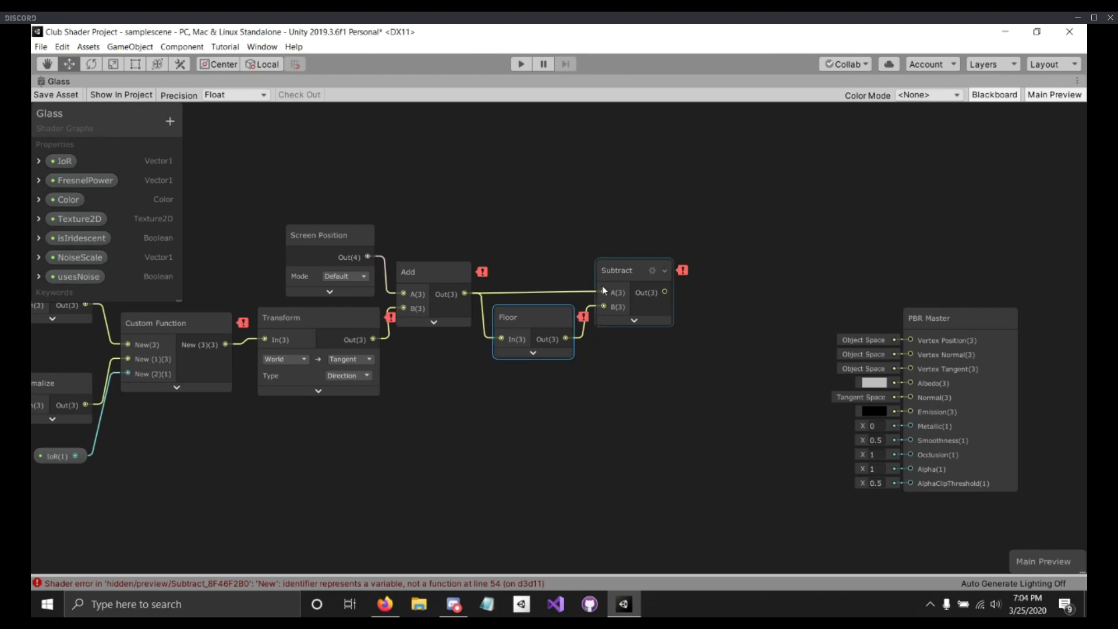
{"action": "left_click_drag", "start_coordinate": [617, 281], "coordinate": [612, 281]}
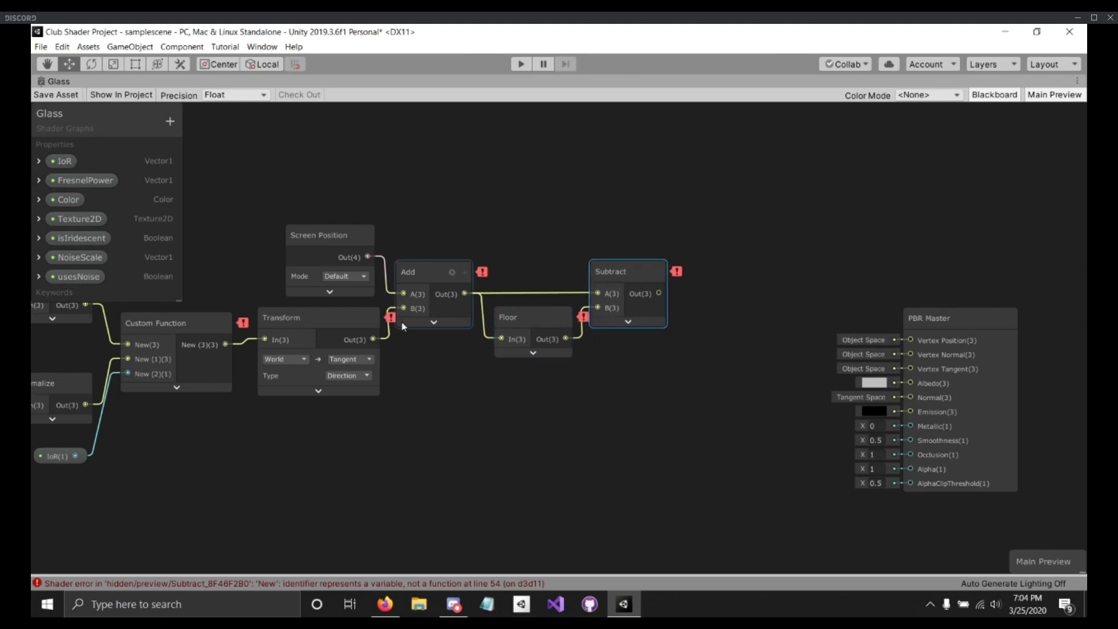
{"action": "middle_click_drag", "start_coordinate": [754, 292], "coordinate": [736, 289]}
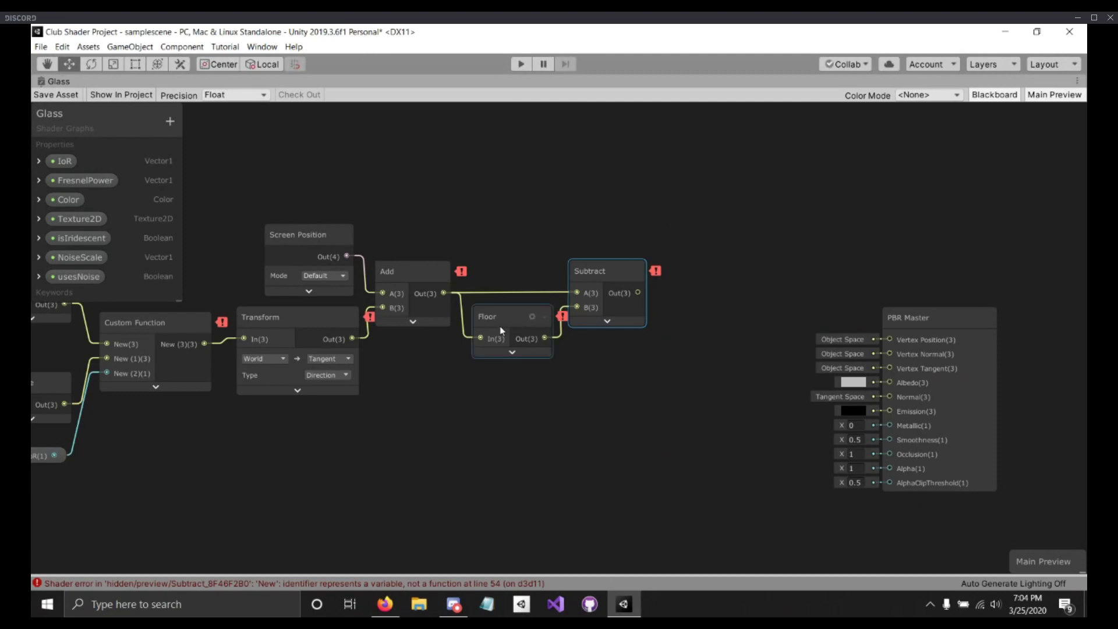
{"action": "left_click_drag", "start_coordinate": [500, 327], "coordinate": [493, 327]}
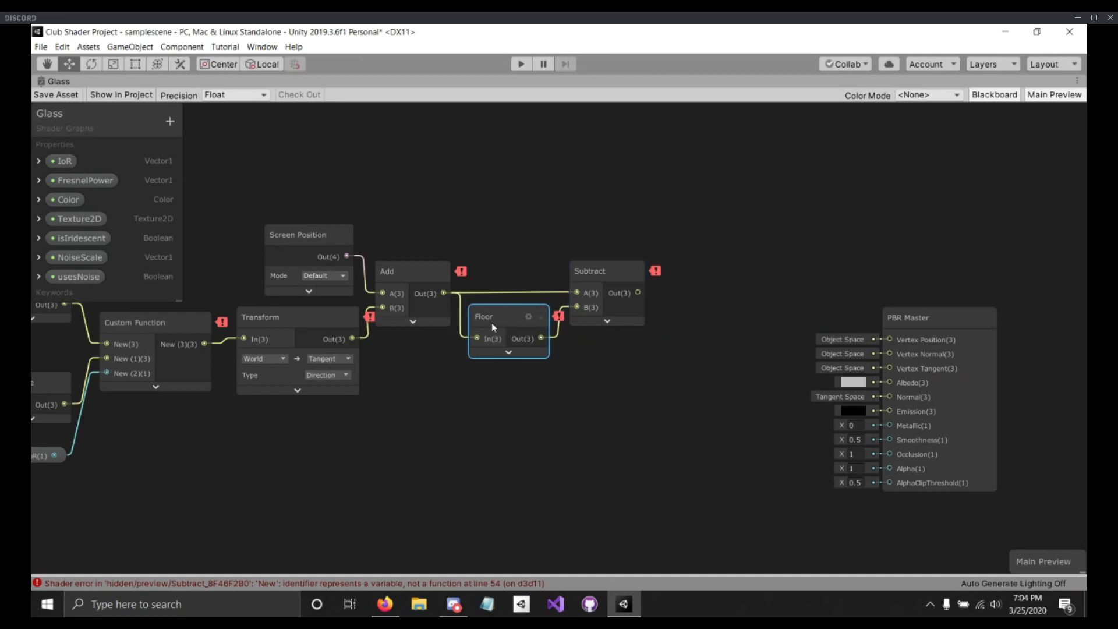
Step: Move the PBR Master node farther away from and below the node chain to free up space
{"action": "scroll", "coordinate": [611, 370], "scroll_direction": "down", "scroll_amount": 3}
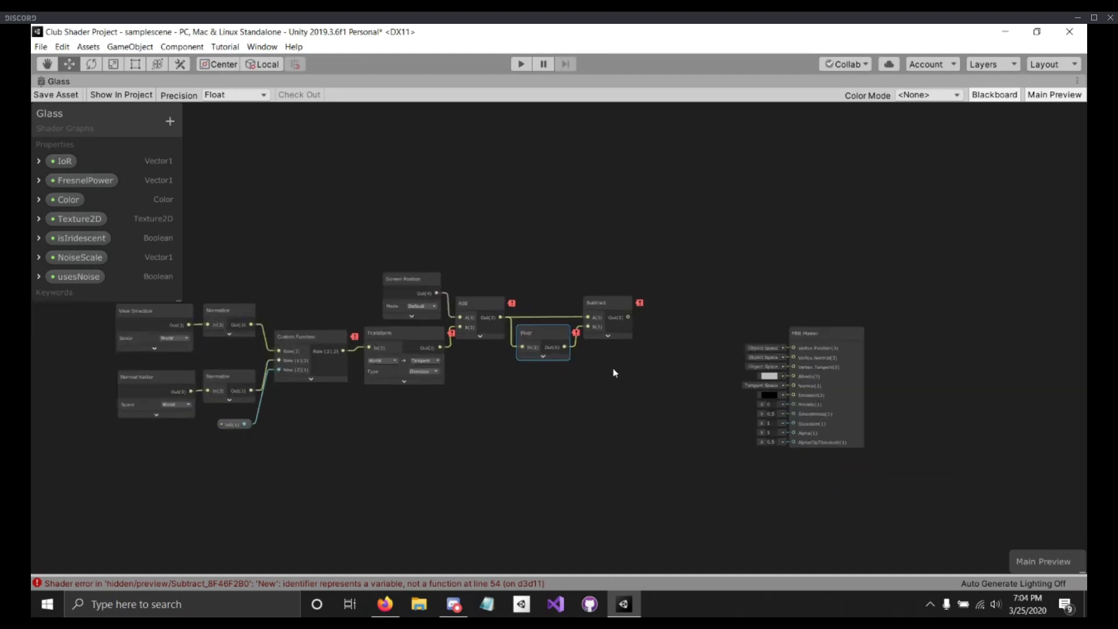
{"action": "middle_click_drag", "start_coordinate": [622, 376], "coordinate": [634, 350]}
{"action": "left_click_drag", "start_coordinate": [798, 308], "coordinate": [894, 374]}
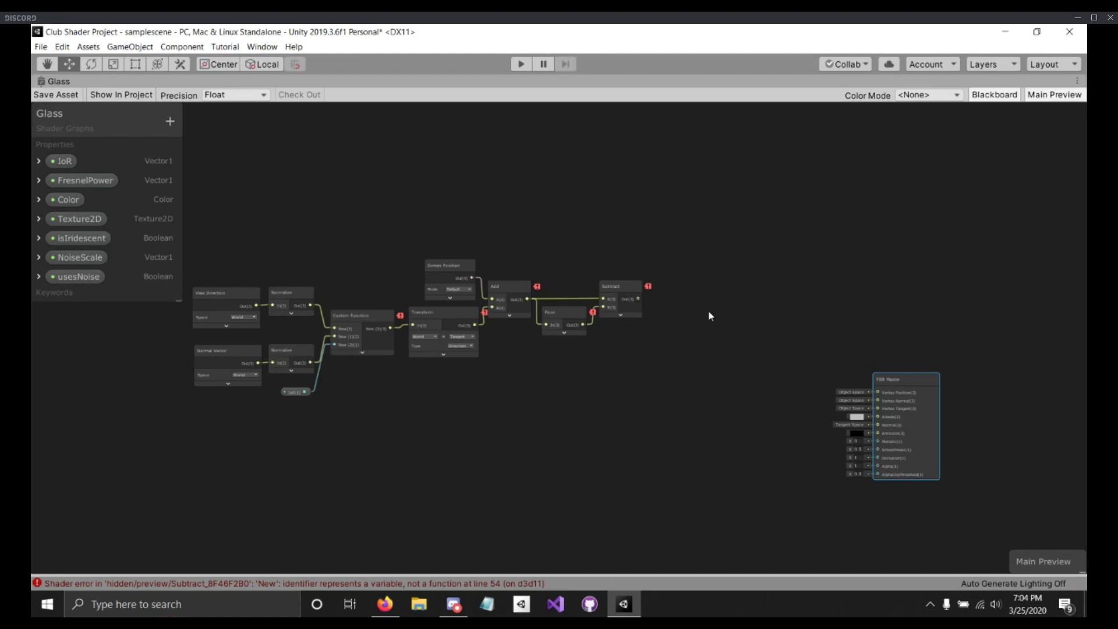
{"action": "middle_click_drag", "start_coordinate": [692, 301], "coordinate": [687, 297]}
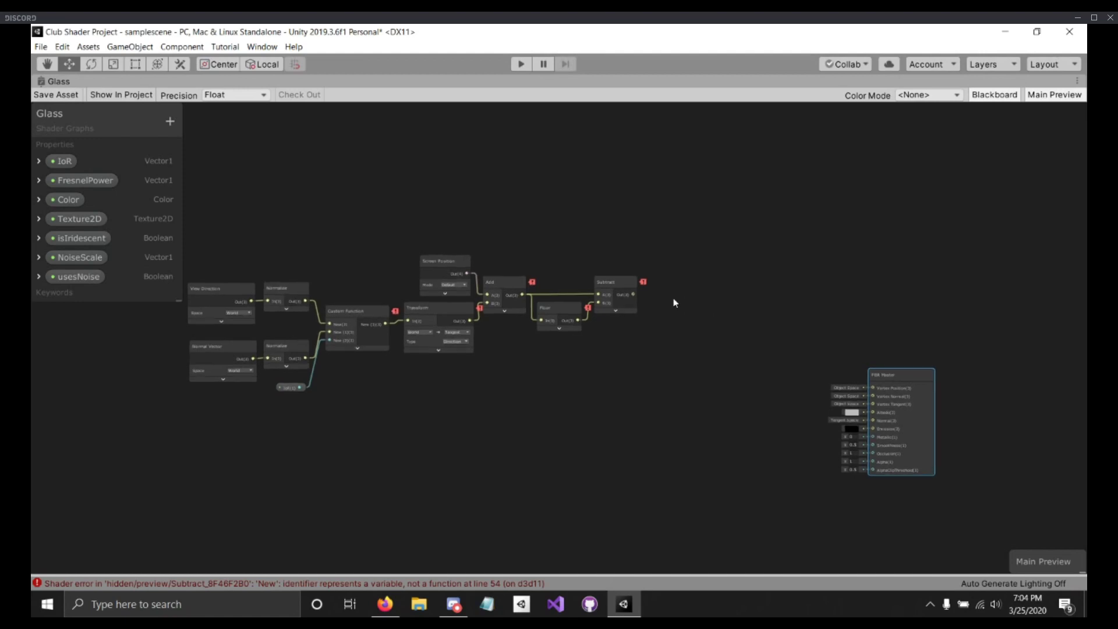
Step: Create a Scene Color node from the Subtract node's output and align it level with Subtract
{"action": "left_click_drag", "start_coordinate": [634, 294], "coordinate": [733, 322]}
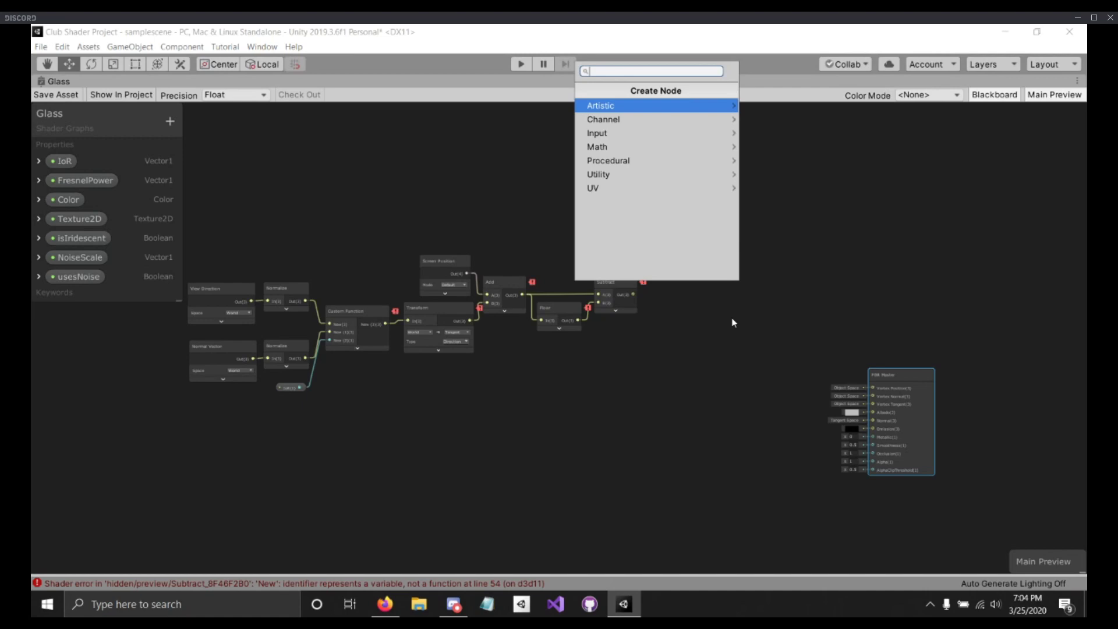
{"action": "type", "text": "scen"}
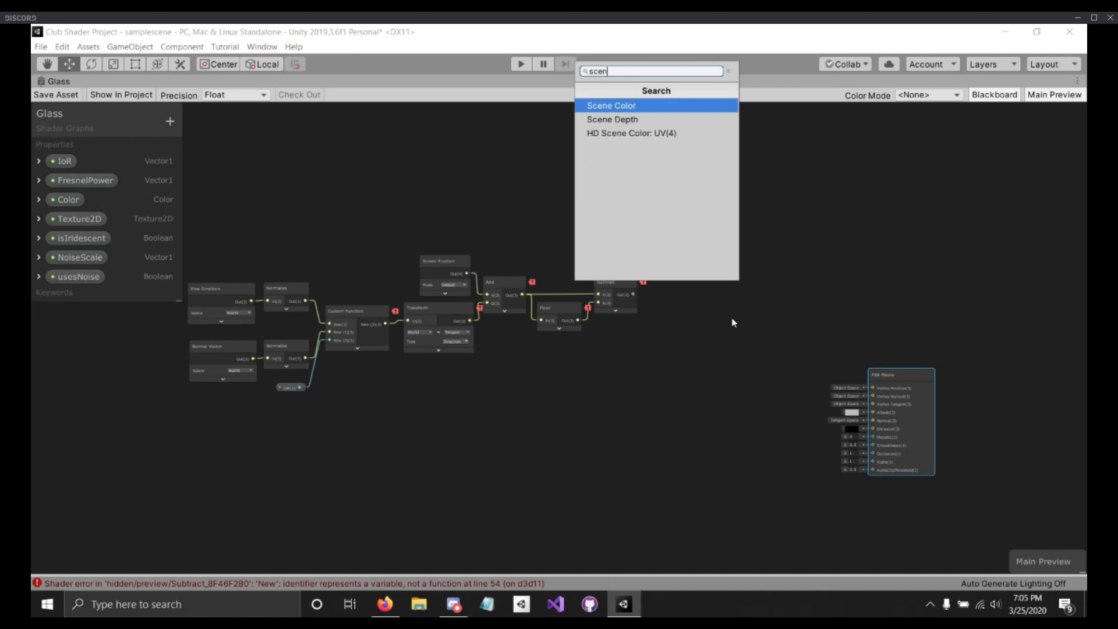
{"action": "left_click", "coordinate": [612, 106]}
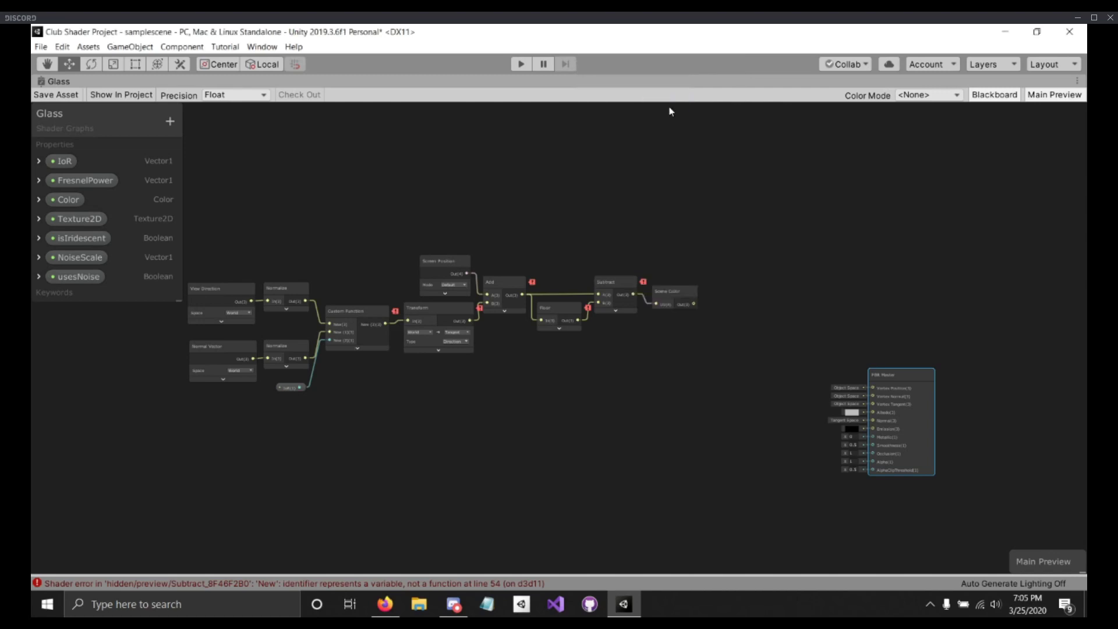
{"action": "middle_click_drag", "start_coordinate": [742, 220], "coordinate": [796, 220]}
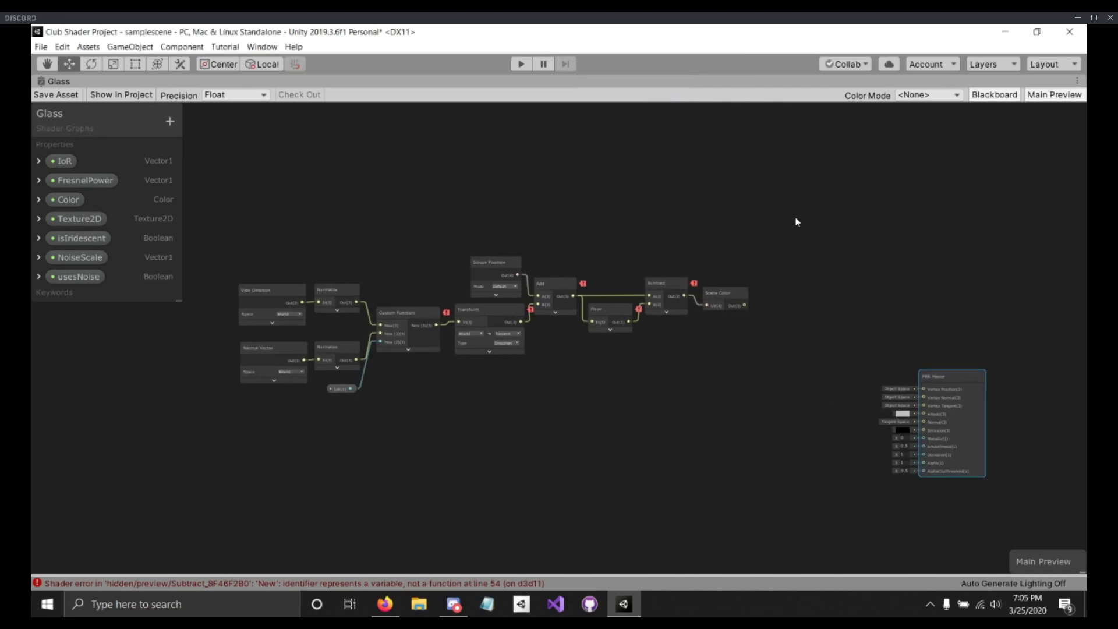
{"action": "left_click", "coordinate": [718, 283]}
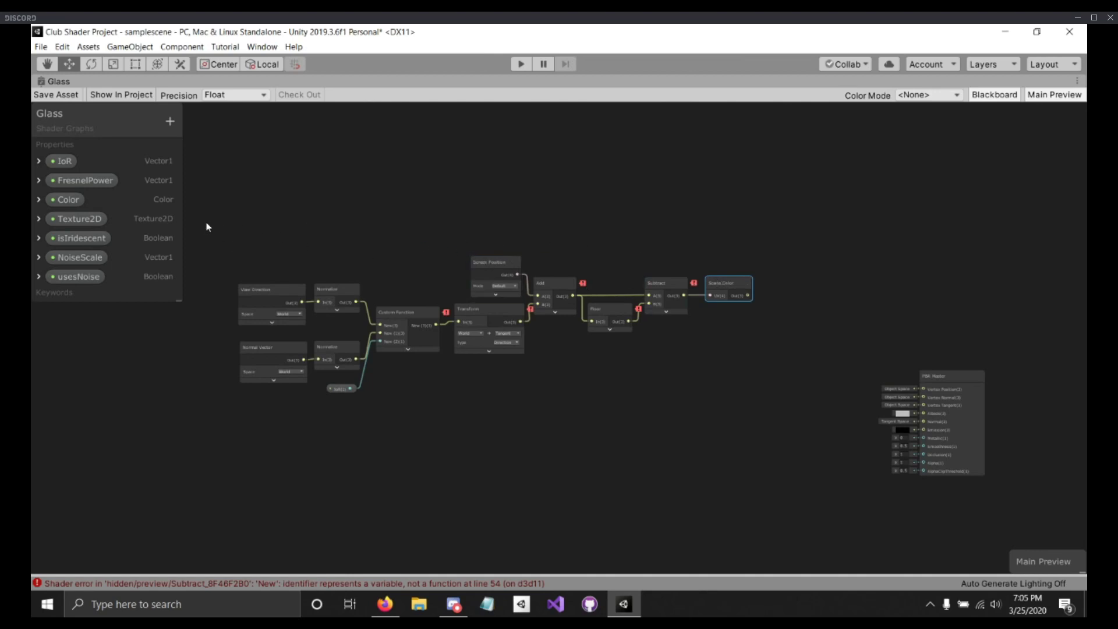
{"action": "left_click_drag", "start_coordinate": [207, 226], "coordinate": [674, 411]}
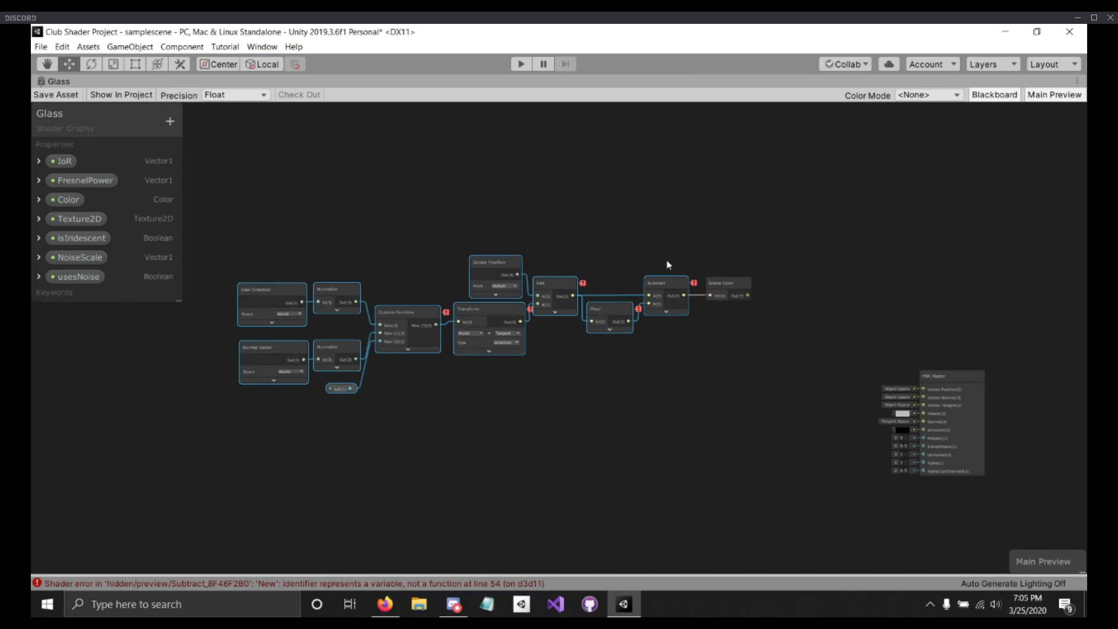
{"action": "left_click", "coordinate": [730, 275]}
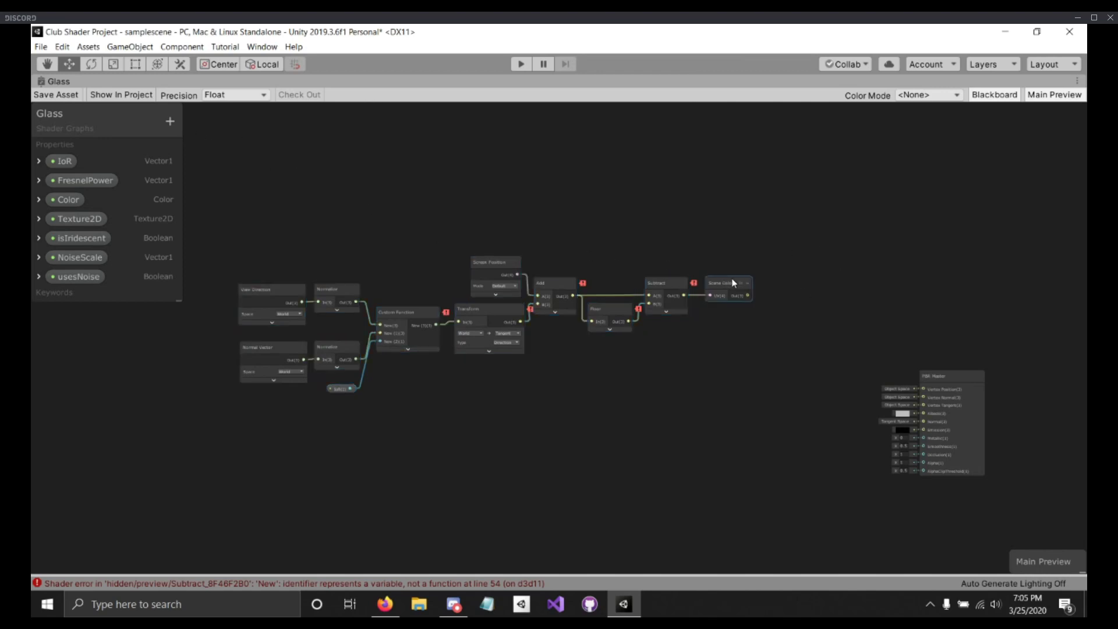
{"action": "left_click", "coordinate": [709, 285]}
{"action": "left_click_drag", "start_coordinate": [245, 249], "coordinate": [362, 412]}
{"action": "left_click", "coordinate": [438, 420]}
Step: Group all nodes from View Direction and Normal Vector through Scene Color and title the group Refraction
{"action": "left_click_drag", "start_coordinate": [261, 215], "coordinate": [716, 357]}
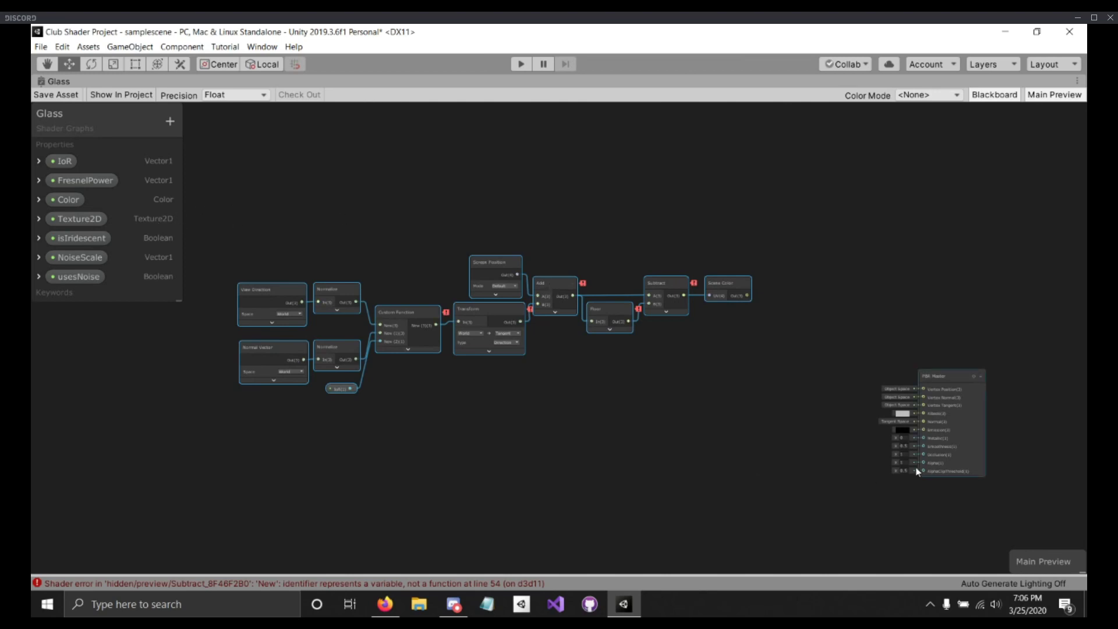
{"action": "right_click", "coordinate": [551, 288]}
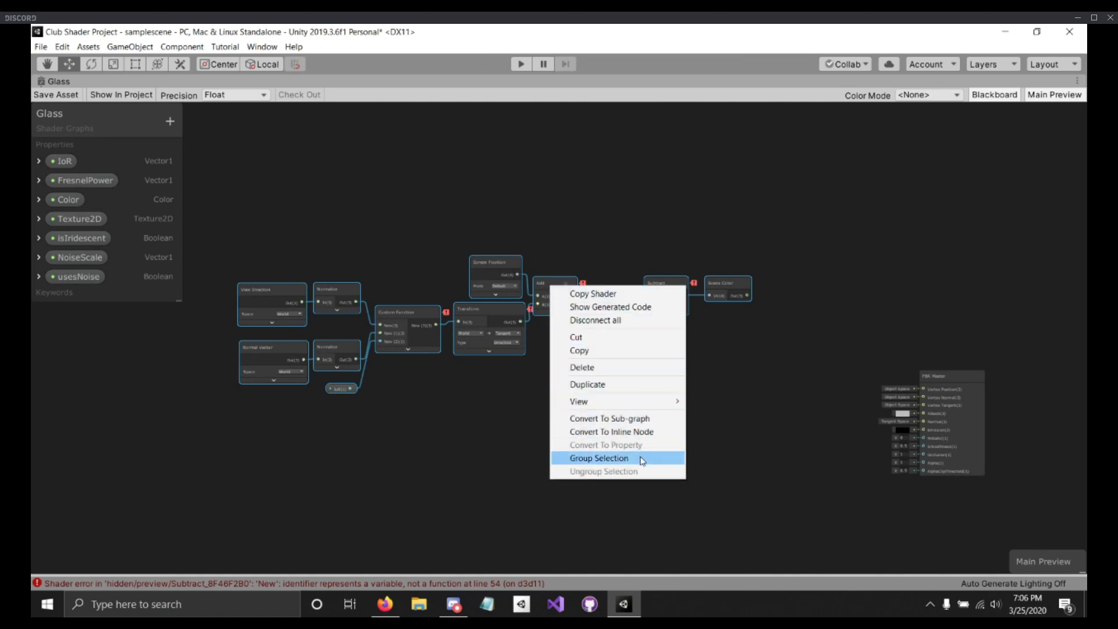
{"action": "left_click", "coordinate": [600, 458]}
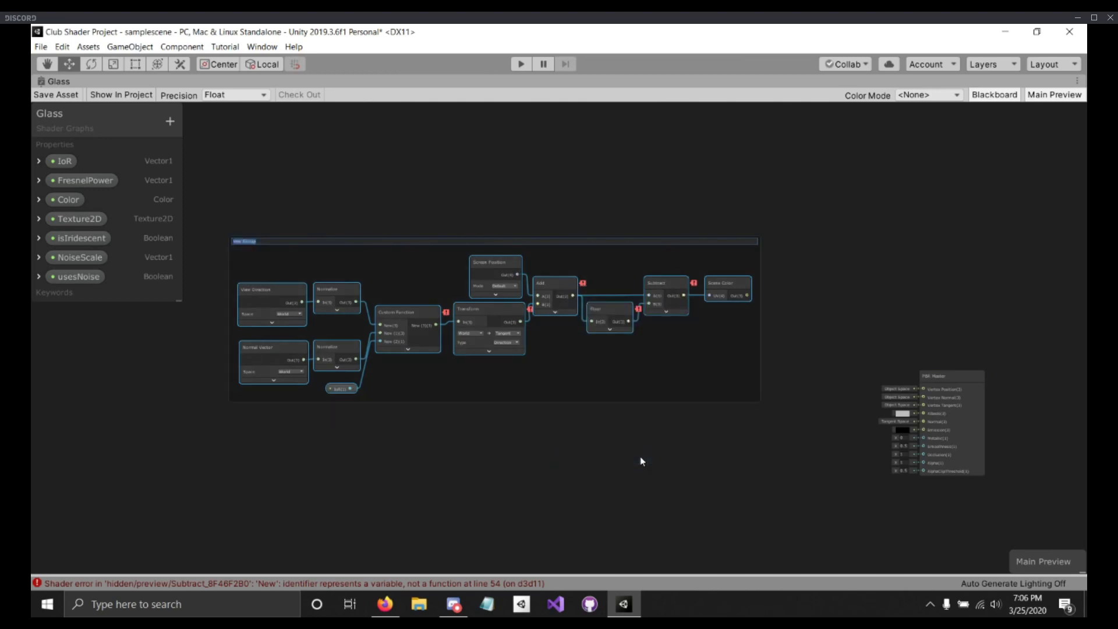
{"action": "type", "text": "Refraction"}
{"action": "key", "text": "Return"}
{"action": "left_click", "coordinate": [579, 218]}
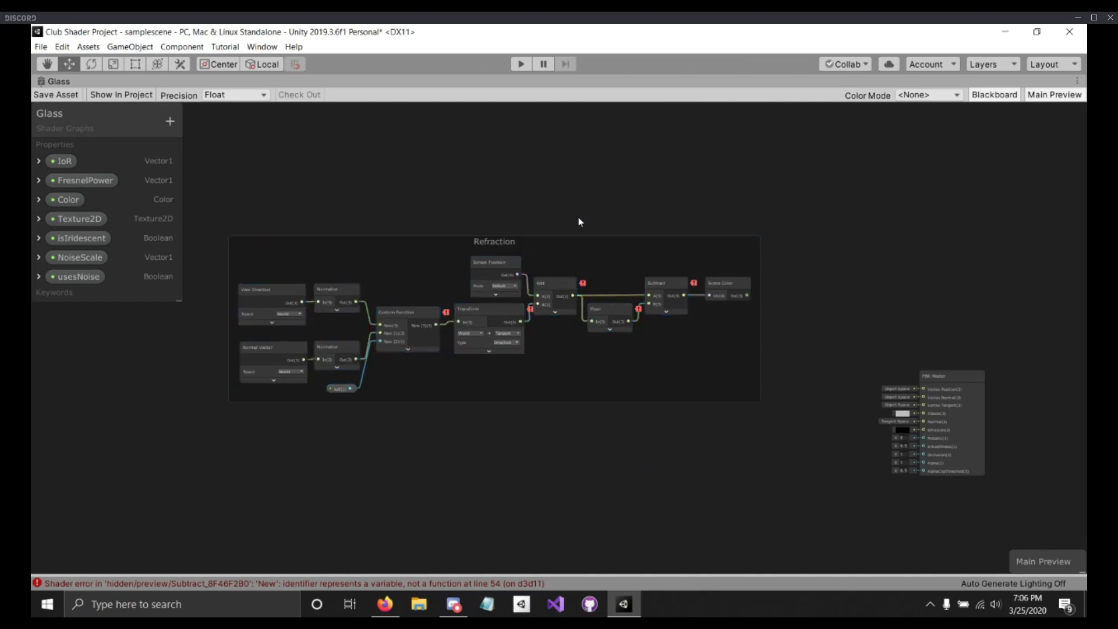
Step: Reposition the Refraction group farther from PBR Master and tuck the IoR property node closer beneath the lower Normalize node
{"action": "mouse_move", "coordinate": [559, 243]}
{"action": "left_mouse_down"}
{"action": "mouse_move", "coordinate": [544, 252]}
{"action": "mouse_move", "coordinate": [556, 240]}
{"action": "mouse_move", "coordinate": [524, 217]}
{"action": "left_mouse_up"}
{"action": "left_click", "coordinate": [551, 173]}
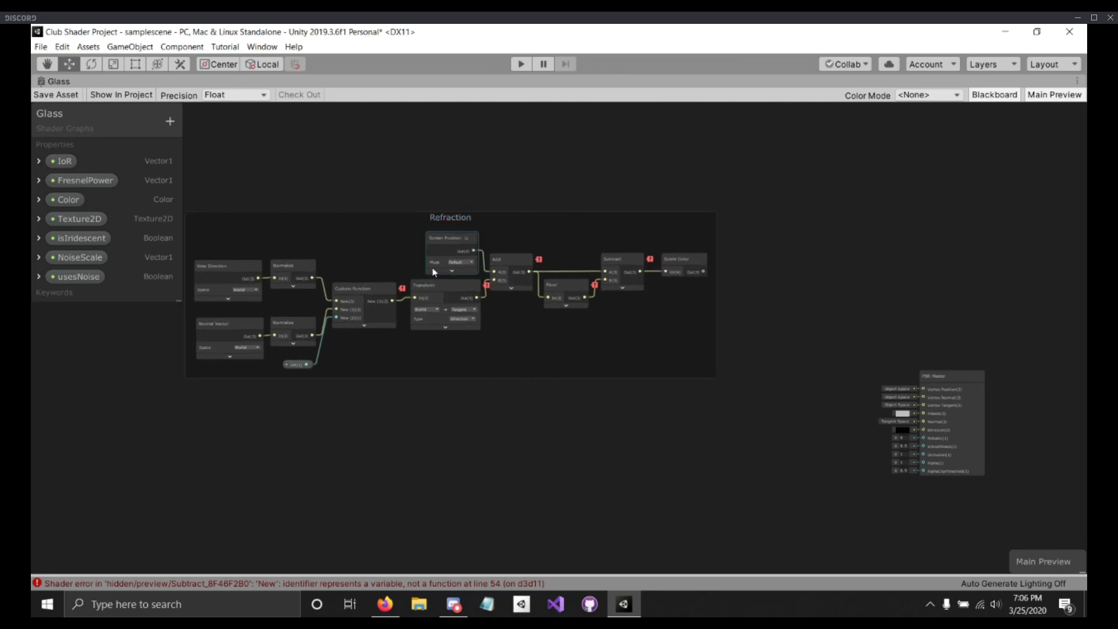
{"action": "left_click_drag", "start_coordinate": [315, 362], "coordinate": [313, 361]}
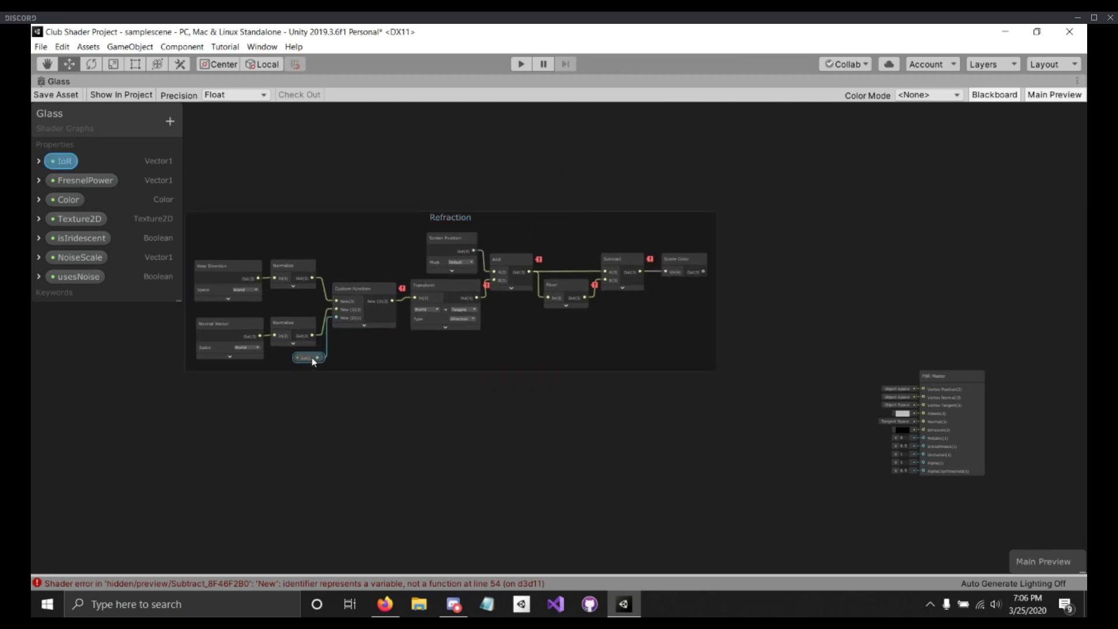
{"action": "left_click_drag", "start_coordinate": [547, 217], "coordinate": [551, 235]}
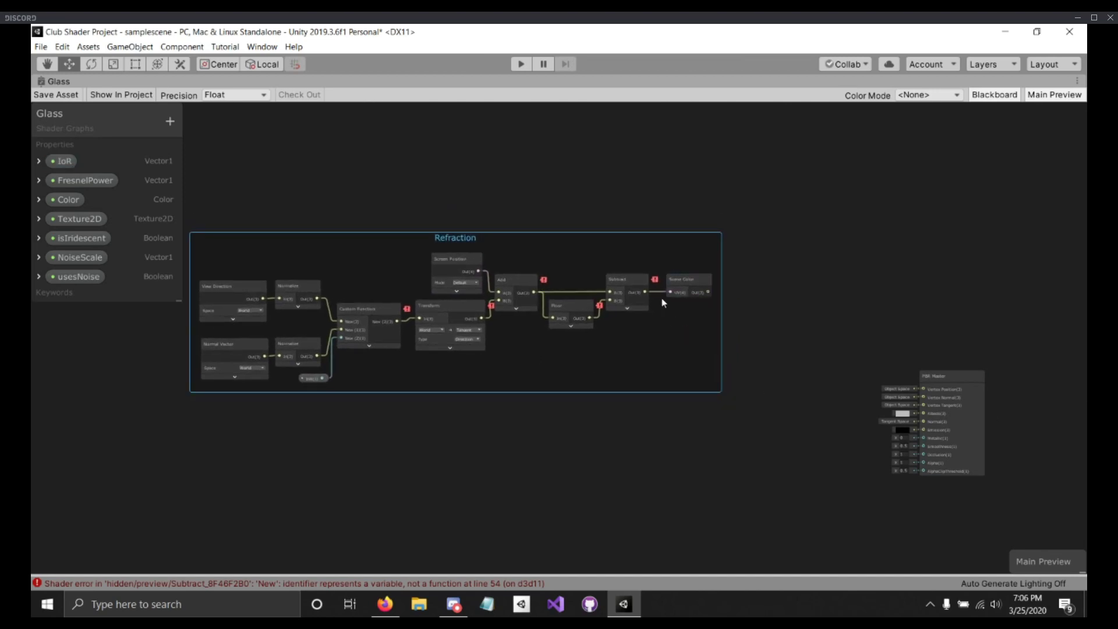
{"action": "left_click", "coordinate": [586, 262]}
Step: Move the PBR Master node farther away from the Refraction group to make room for more nodes
{"action": "scroll", "coordinate": [588, 257], "scroll_direction": "up", "scroll_amount": 3}
{"action": "middle_click_drag", "start_coordinate": [457, 221], "coordinate": [727, 221]}
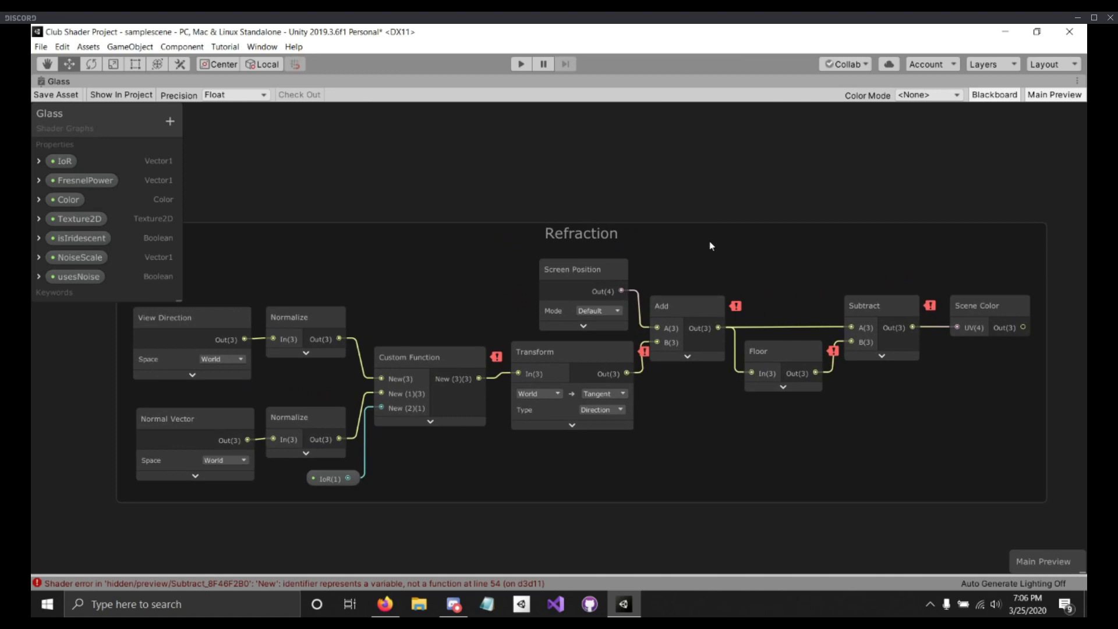
{"action": "scroll", "coordinate": [832, 421], "scroll_direction": "down", "scroll_amount": 3}
{"action": "middle_click_drag", "start_coordinate": [805, 454], "coordinate": [370, 405]}
{"action": "left_click_drag", "start_coordinate": [742, 363], "coordinate": [938, 346]}
{"action": "middle_click_drag", "start_coordinate": [736, 266], "coordinate": [609, 290]}
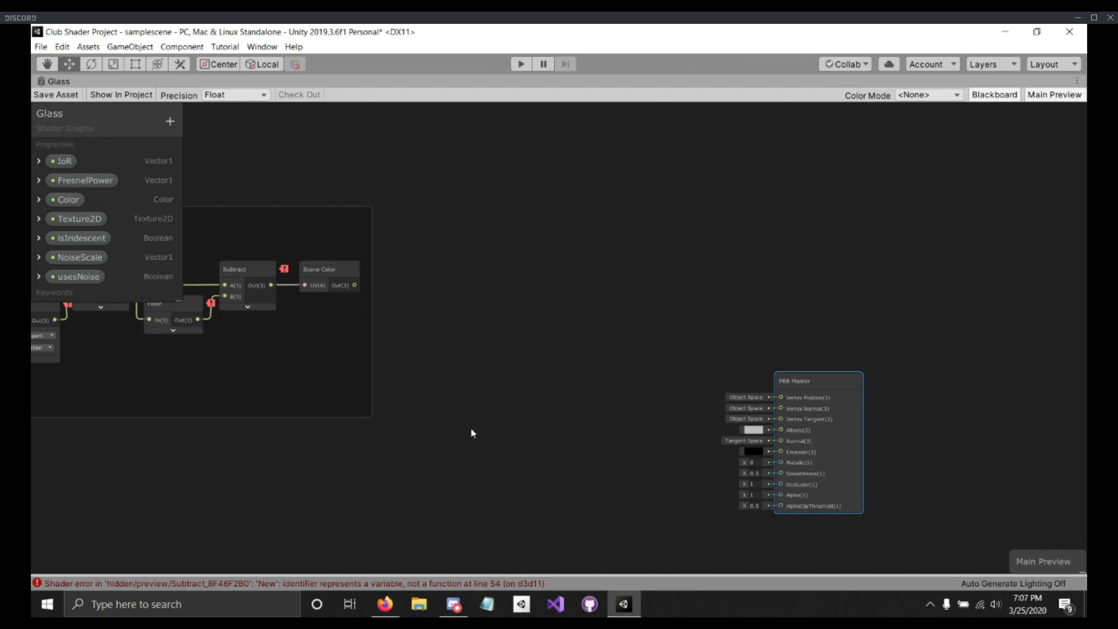
Step: Create a Lerp node with the Scene Color output in A and place it just outside the Refraction group
{"action": "scroll", "coordinate": [579, 437], "scroll_direction": "up", "scroll_amount": 4}
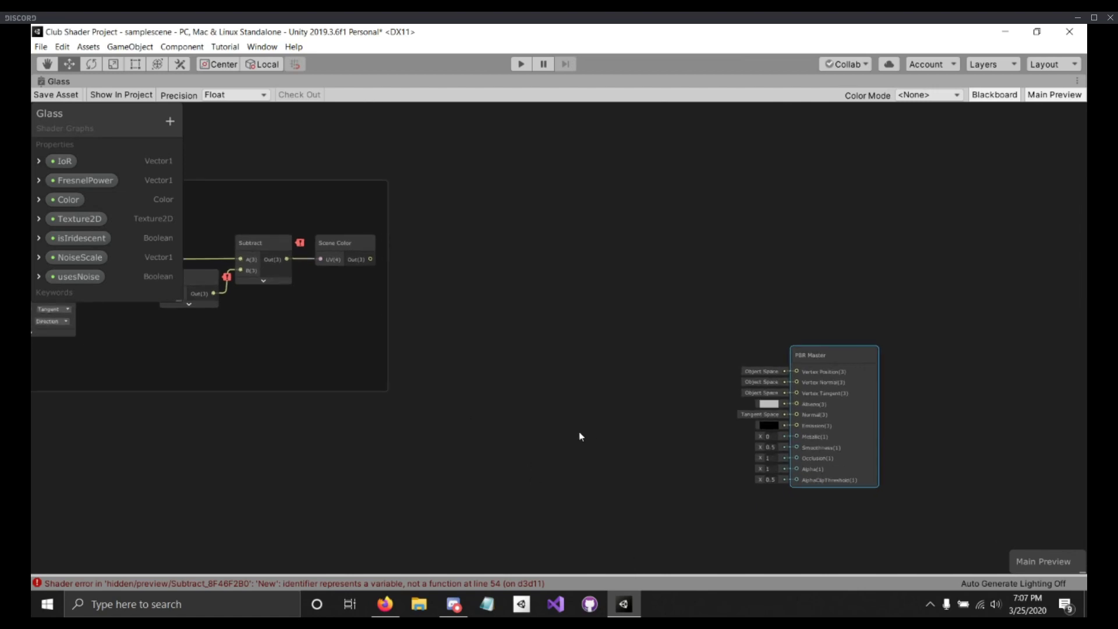
{"action": "middle_click_drag", "start_coordinate": [557, 405], "coordinate": [670, 436]}
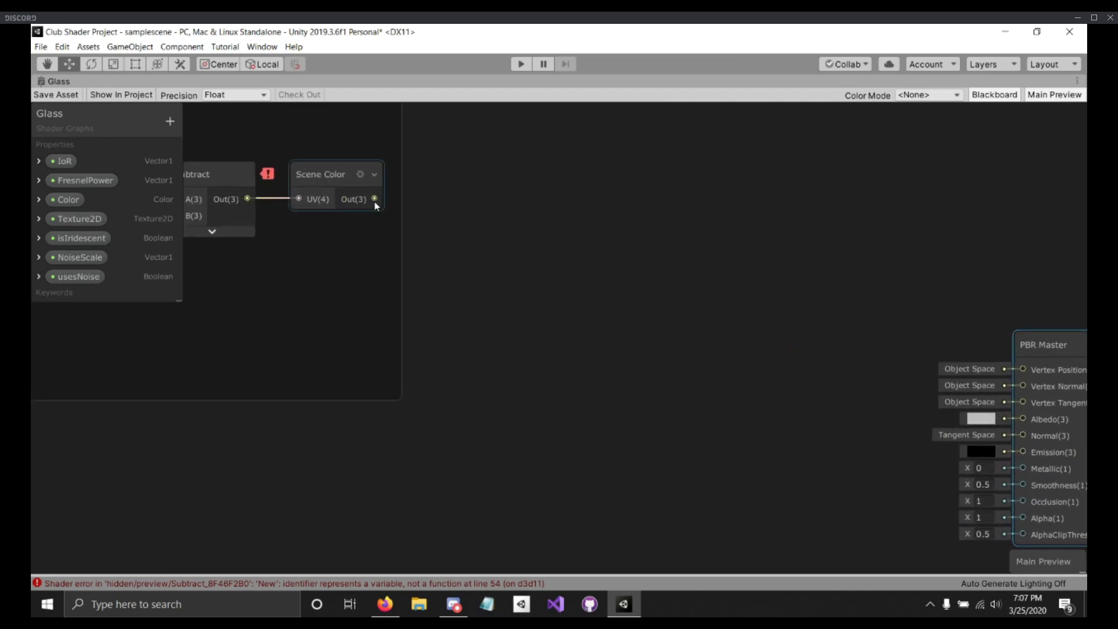
{"action": "left_click_drag", "start_coordinate": [375, 200], "coordinate": [549, 327]}
{"action": "type", "text": "ler"}
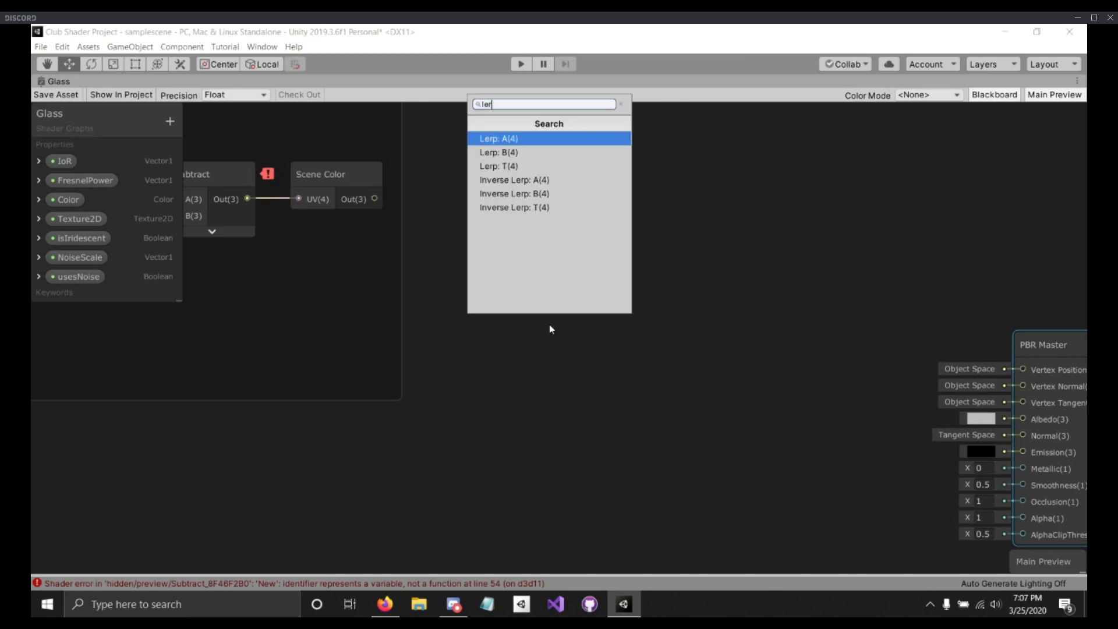
{"action": "left_click", "coordinate": [555, 139]}
{"action": "left_click_drag", "start_coordinate": [593, 316], "coordinate": [539, 386]}
{"action": "middle_click_drag", "start_coordinate": [589, 227], "coordinate": [672, 182]}
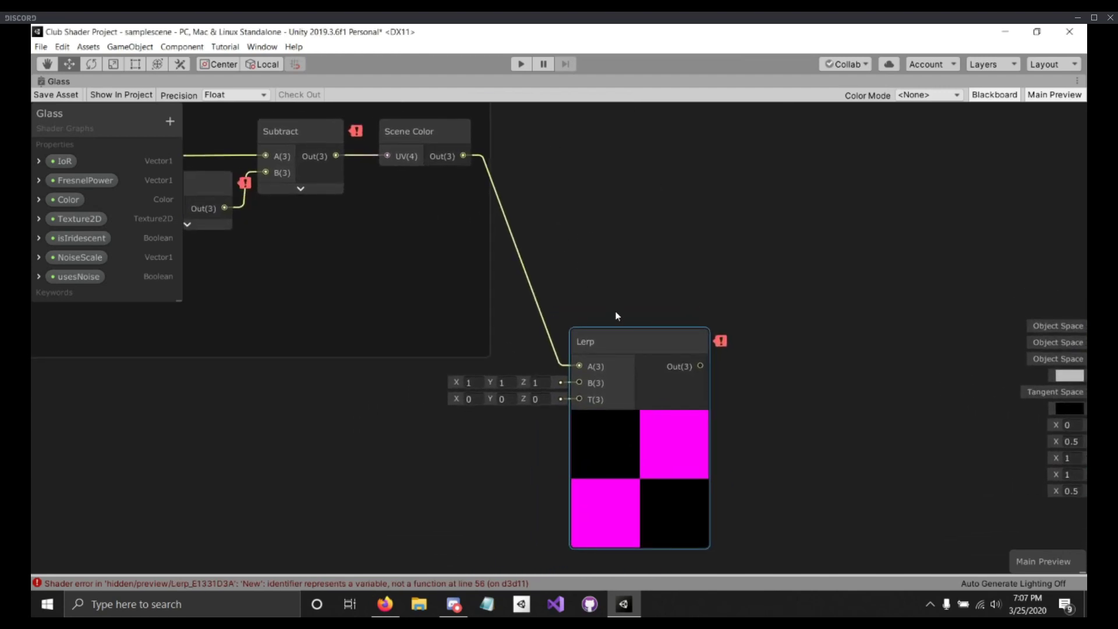
{"action": "left_click_drag", "start_coordinate": [625, 344], "coordinate": [594, 261]}
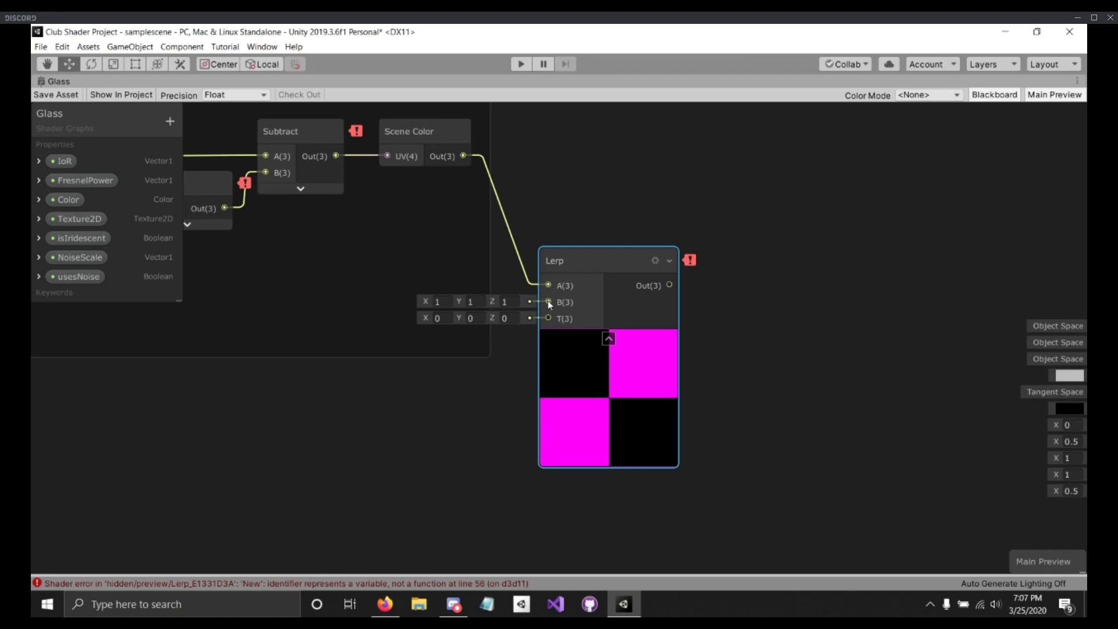
Step: Create a Reflection Probe node feeding the Lerp's B input, and lower the Lerp node beside it
{"action": "left_click_drag", "start_coordinate": [550, 304], "coordinate": [472, 379]}
{"action": "type", "text": "ref"}
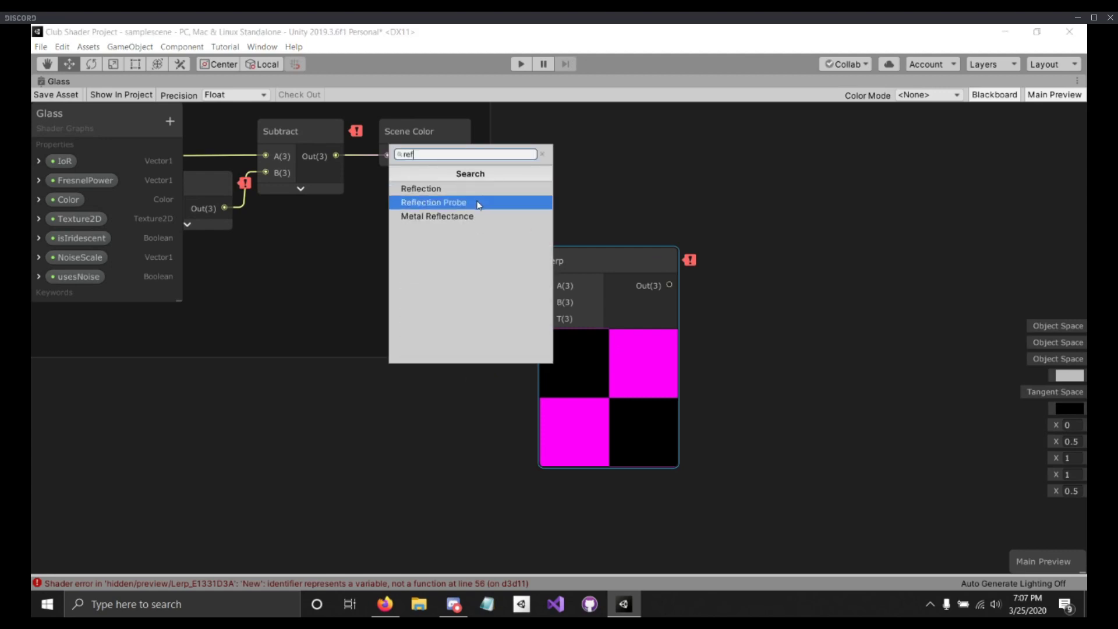
{"action": "left_click", "coordinate": [479, 203]}
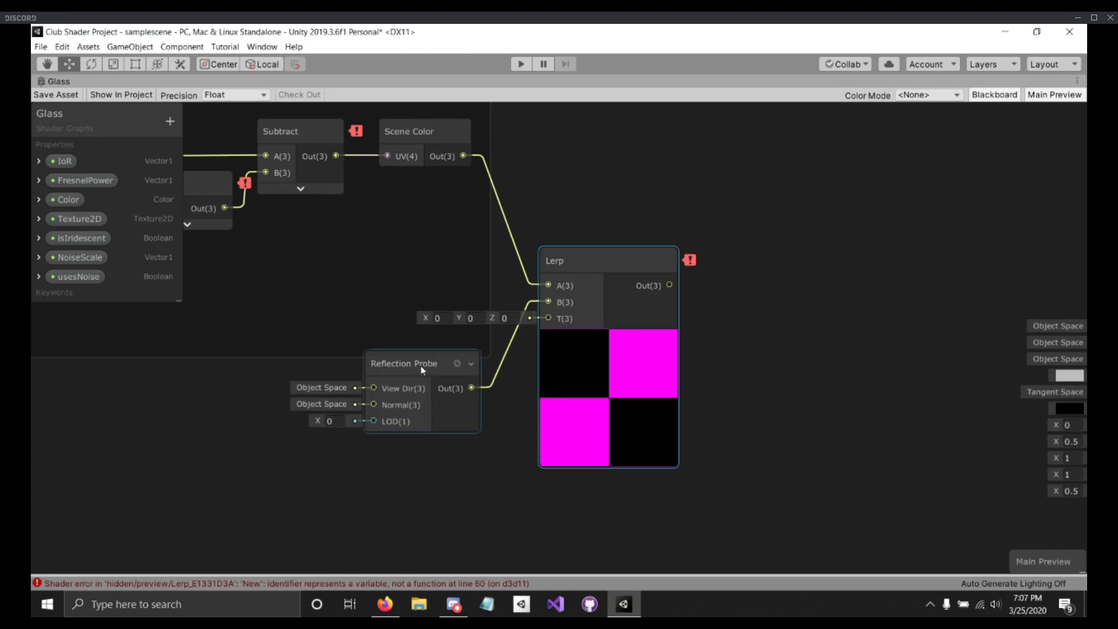
{"action": "mouse_move", "coordinate": [423, 370]}
{"action": "left_mouse_down"}
{"action": "mouse_move", "coordinate": [424, 344]}
{"action": "mouse_move", "coordinate": [439, 380]}
{"action": "left_mouse_up"}
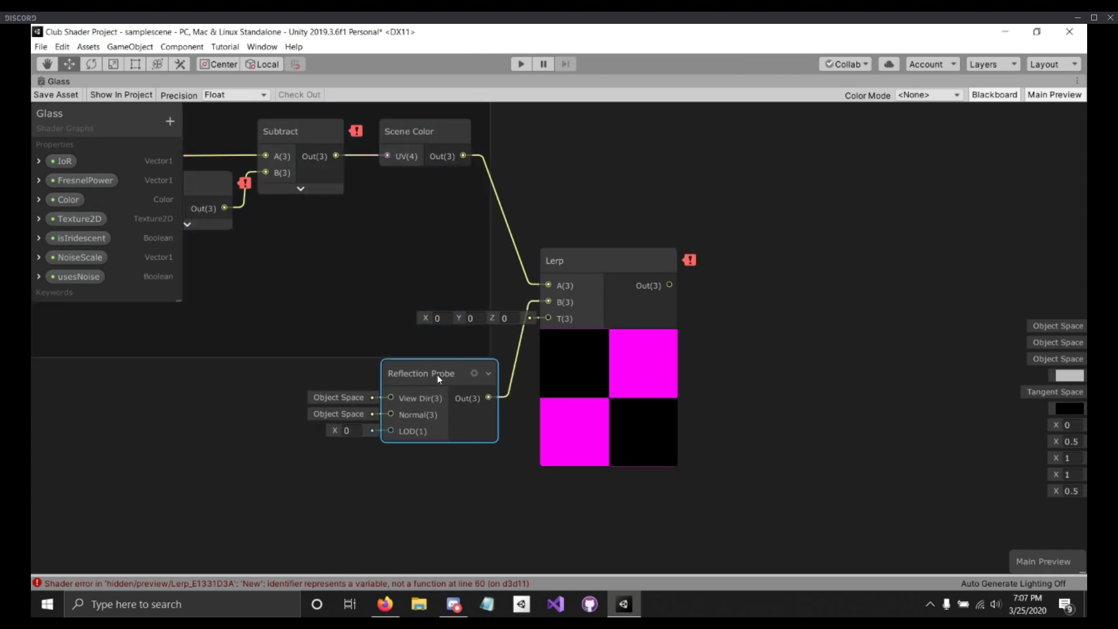
{"action": "left_click_drag", "start_coordinate": [568, 272], "coordinate": [568, 300]}
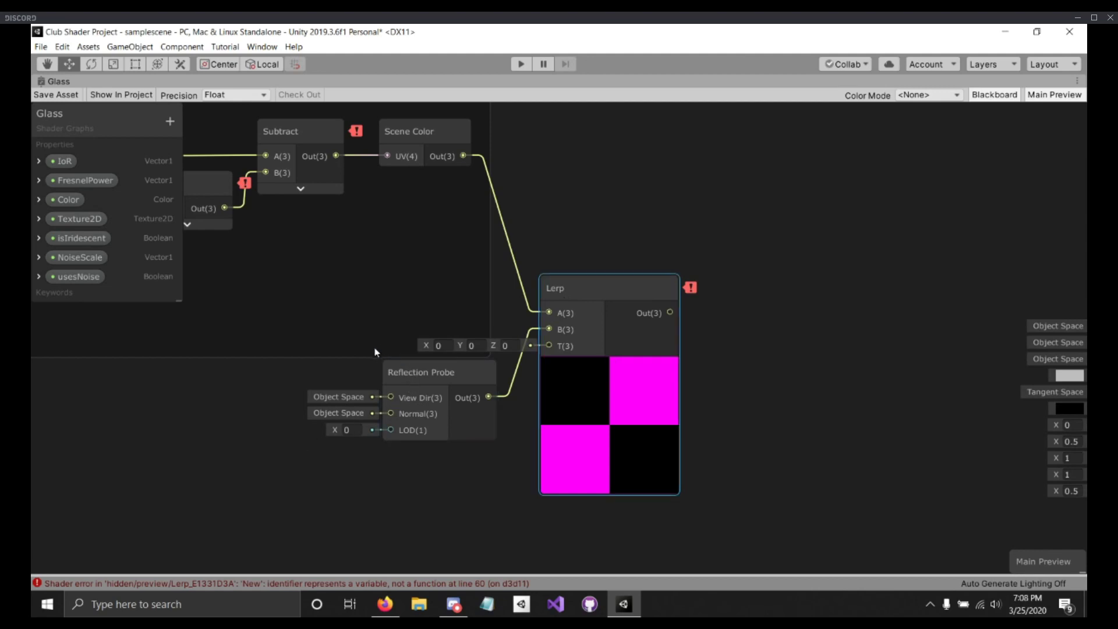
{"action": "left_click_drag", "start_coordinate": [576, 288], "coordinate": [571, 325]}
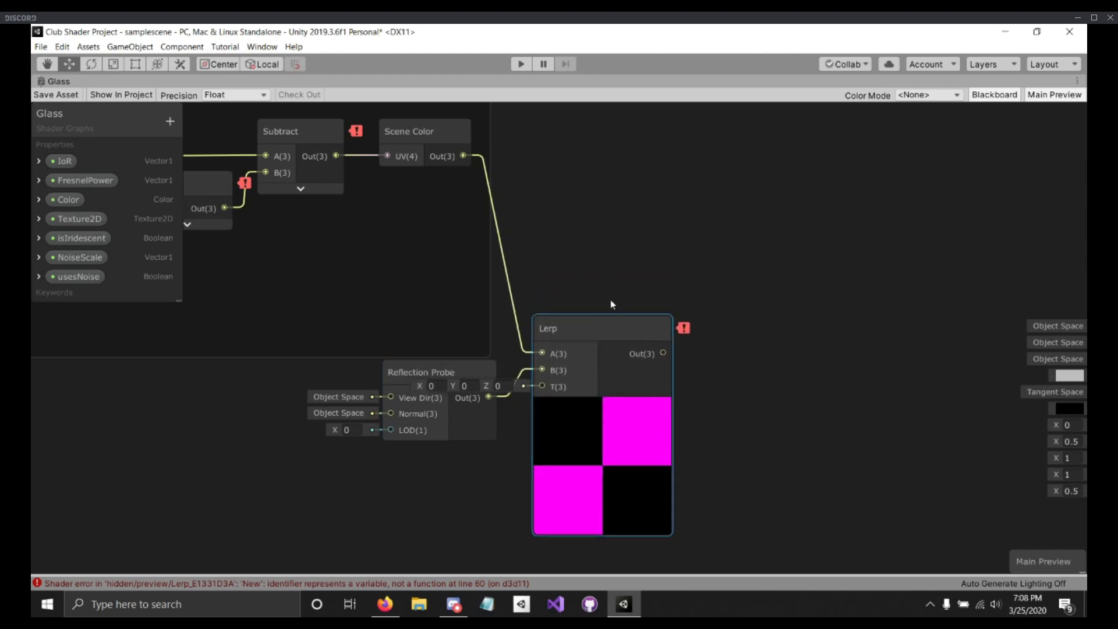
Step: Create a Fresnel Effect node feeding the Lerp's T input, below the Reflection Probe node
{"action": "scroll", "coordinate": [647, 313], "scroll_direction": "down", "scroll_amount": 1}
{"action": "middle_click_drag", "start_coordinate": [760, 391], "coordinate": [763, 270]}
{"action": "scroll", "coordinate": [608, 254], "scroll_direction": "up", "scroll_amount": 1}
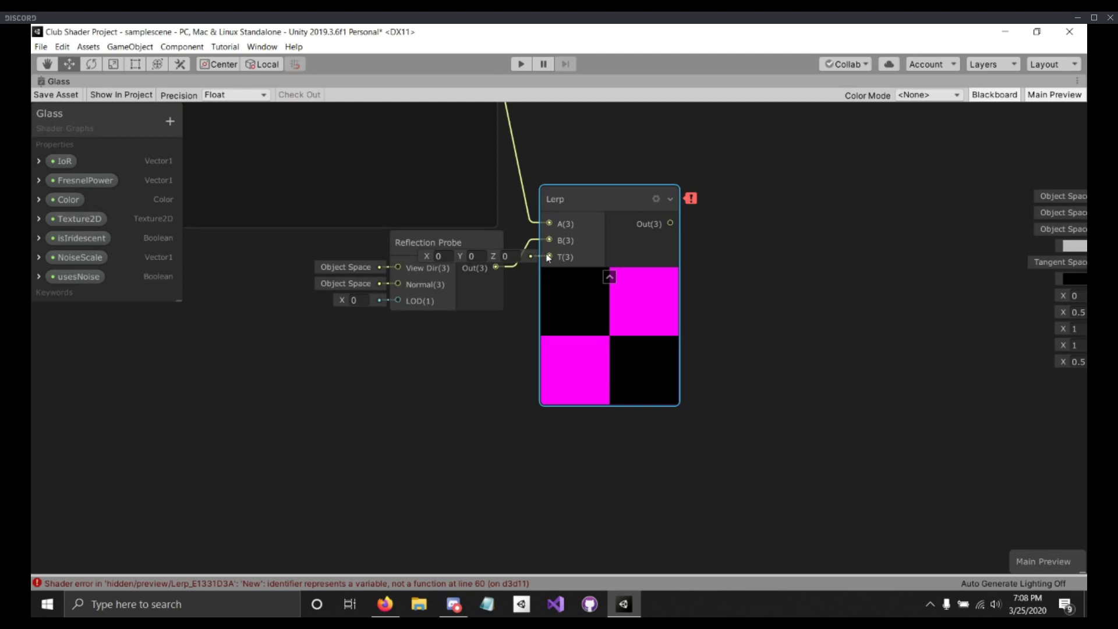
{"action": "left_click_drag", "start_coordinate": [549, 257], "coordinate": [492, 357]}
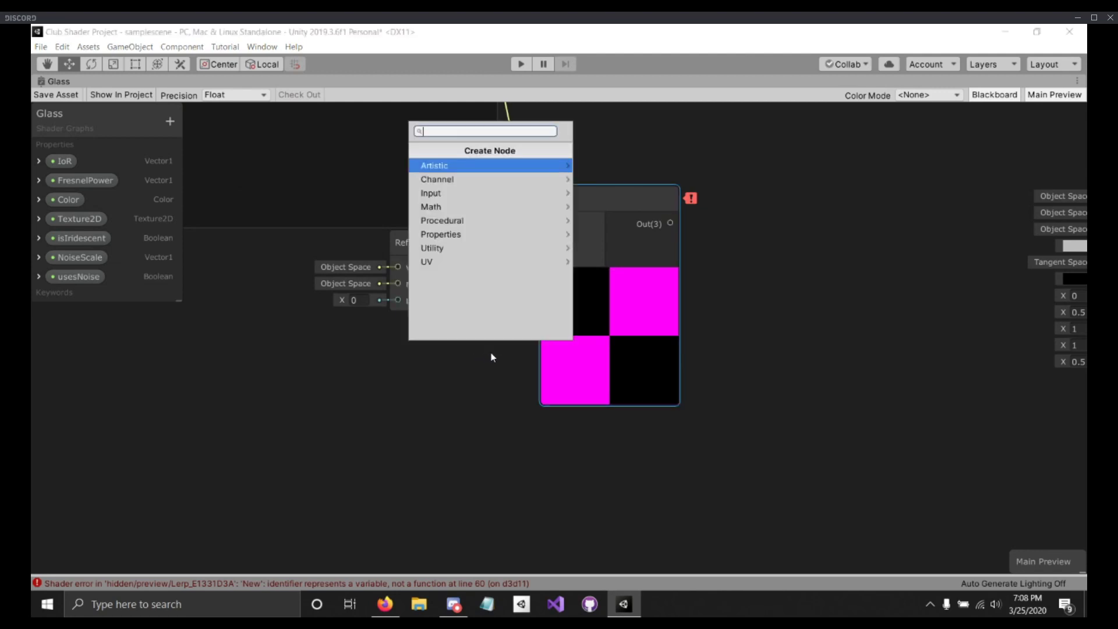
{"action": "type", "text": "fe"}
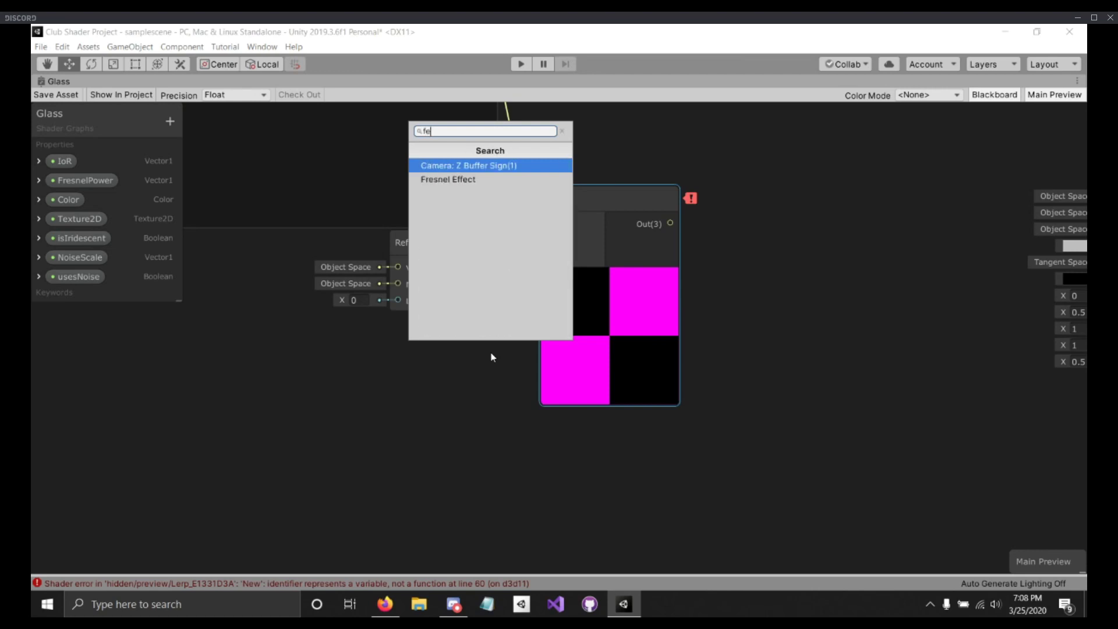
{"action": "key", "text": "BackSpace"}
{"action": "type", "text": "re"}
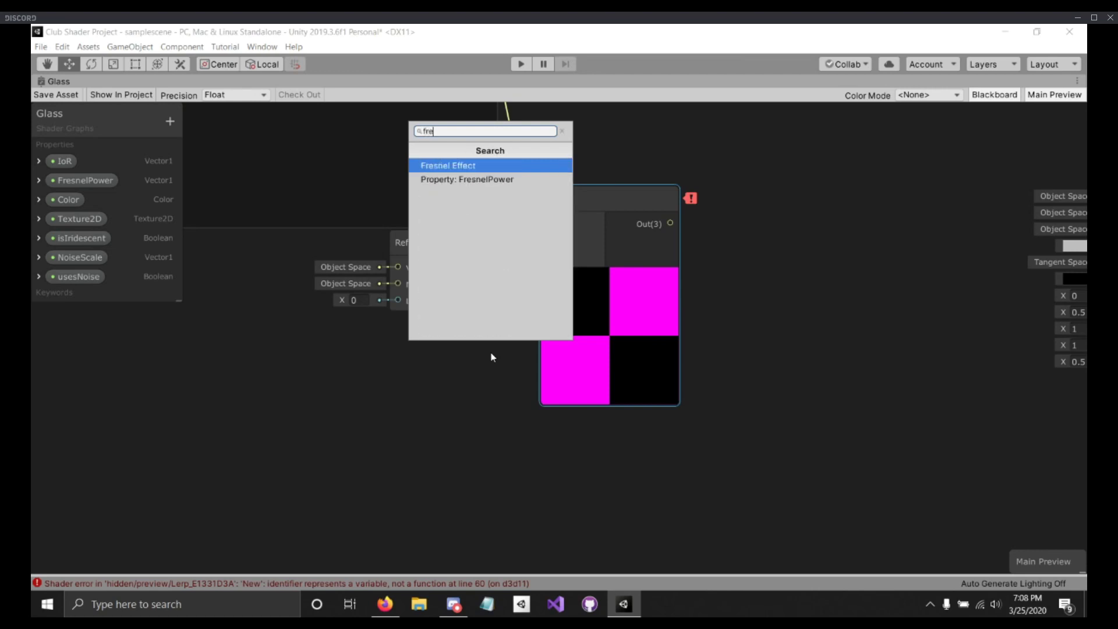
{"action": "key", "text": "Return"}
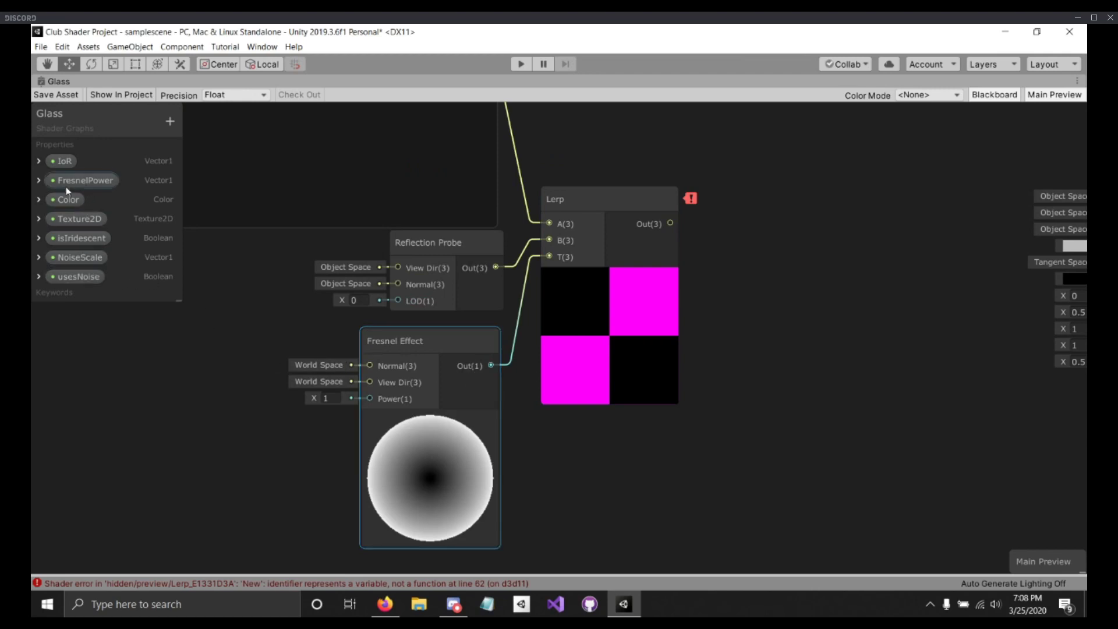
Step: Feed the FresnelPower property into the Fresnel Effect's Power input and place its node close to that input
{"action": "left_click_drag", "start_coordinate": [92, 185], "coordinate": [369, 398]}
{"action": "left_click_drag", "start_coordinate": [288, 425], "coordinate": [298, 428]}
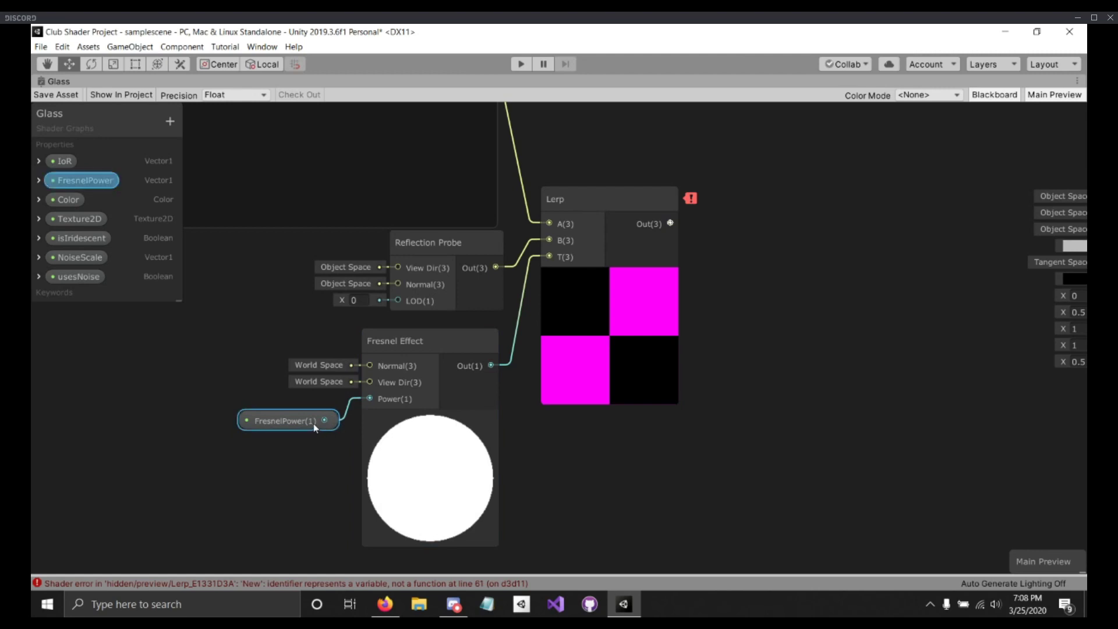
{"action": "left_click_drag", "start_coordinate": [313, 424], "coordinate": [316, 418]}
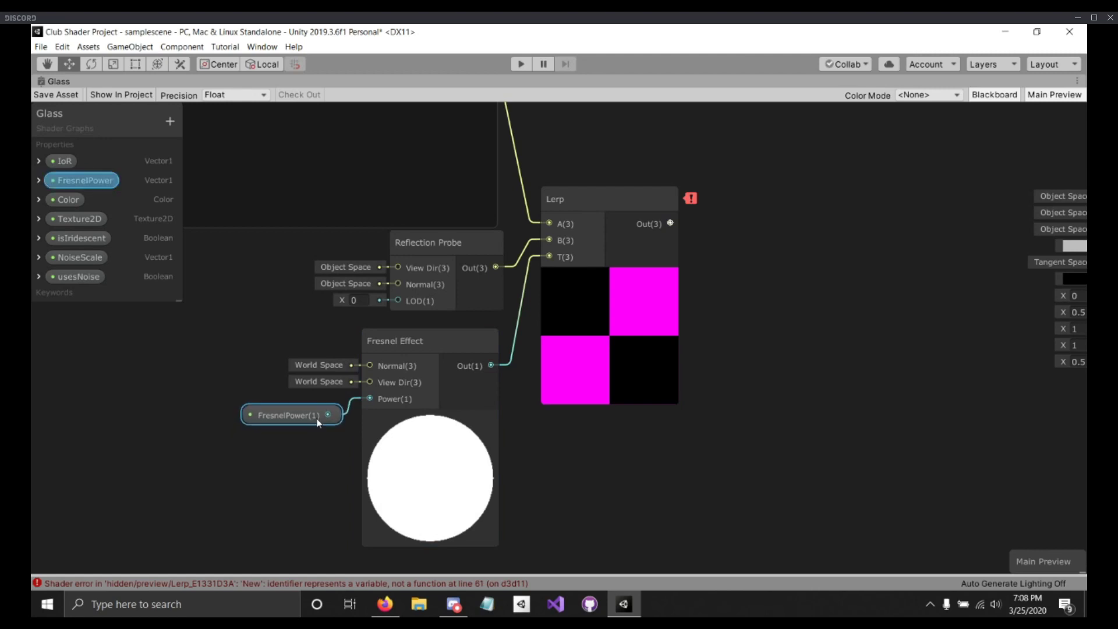
Step: Collapse the Lerp node's preview
{"action": "left_click", "coordinate": [607, 277]}
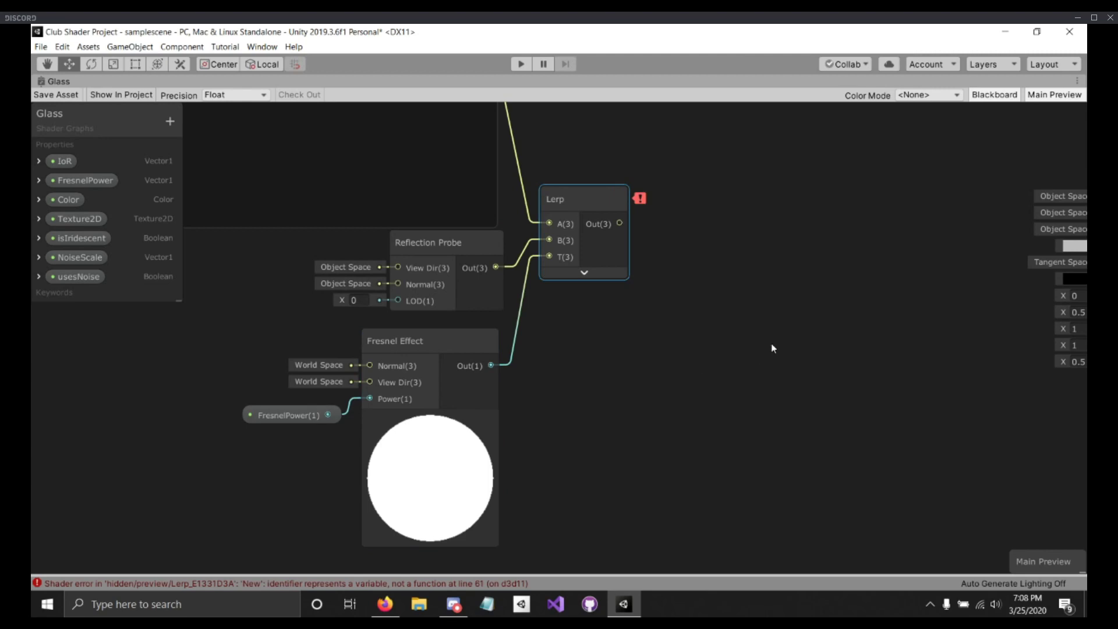
{"action": "scroll", "coordinate": [774, 349], "scroll_direction": "down", "scroll_amount": 1}
{"action": "scroll", "coordinate": [754, 409], "scroll_direction": "down", "scroll_amount": 2}
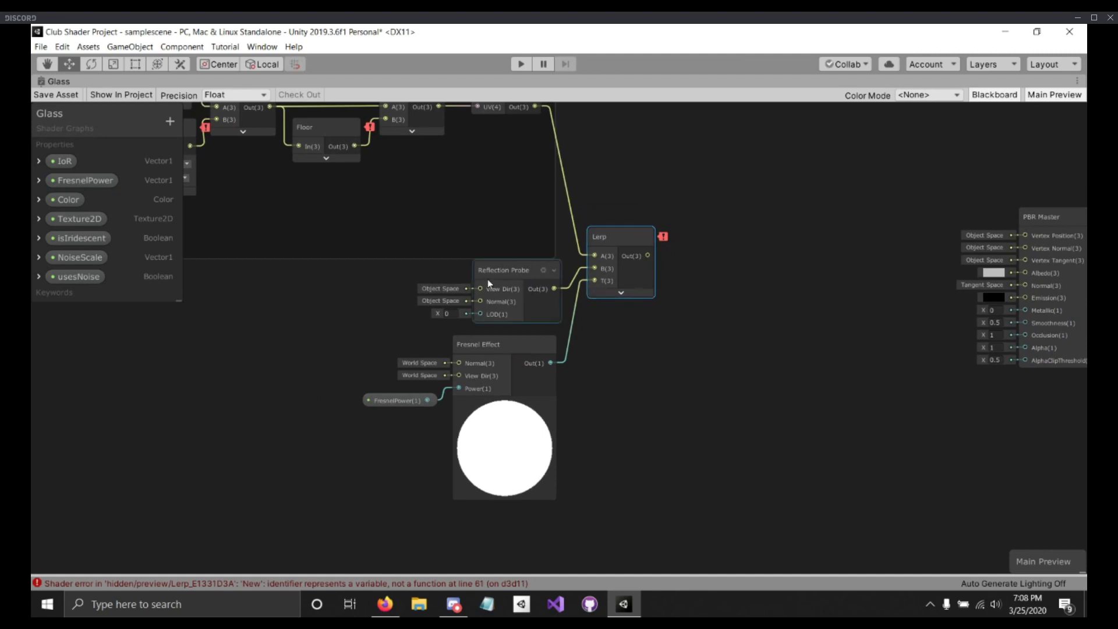
Step: Group the Lerp, Reflection Probe and Fresnel Effect nodes under the title "Reflection"
{"action": "left_click", "coordinate": [523, 347]}
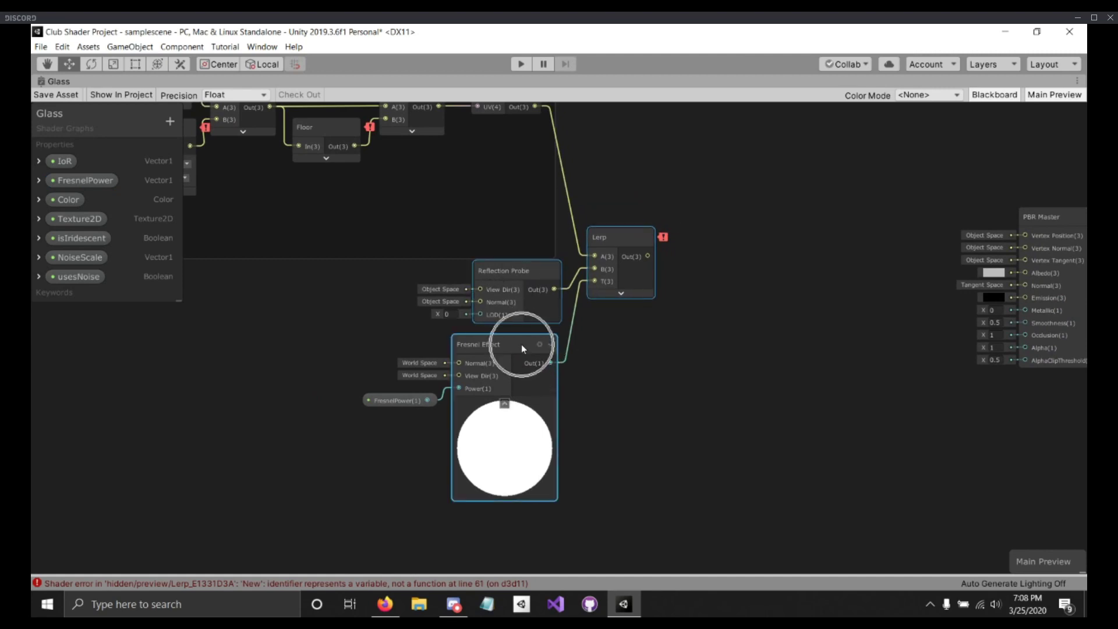
{"action": "right_click", "coordinate": [522, 345]}
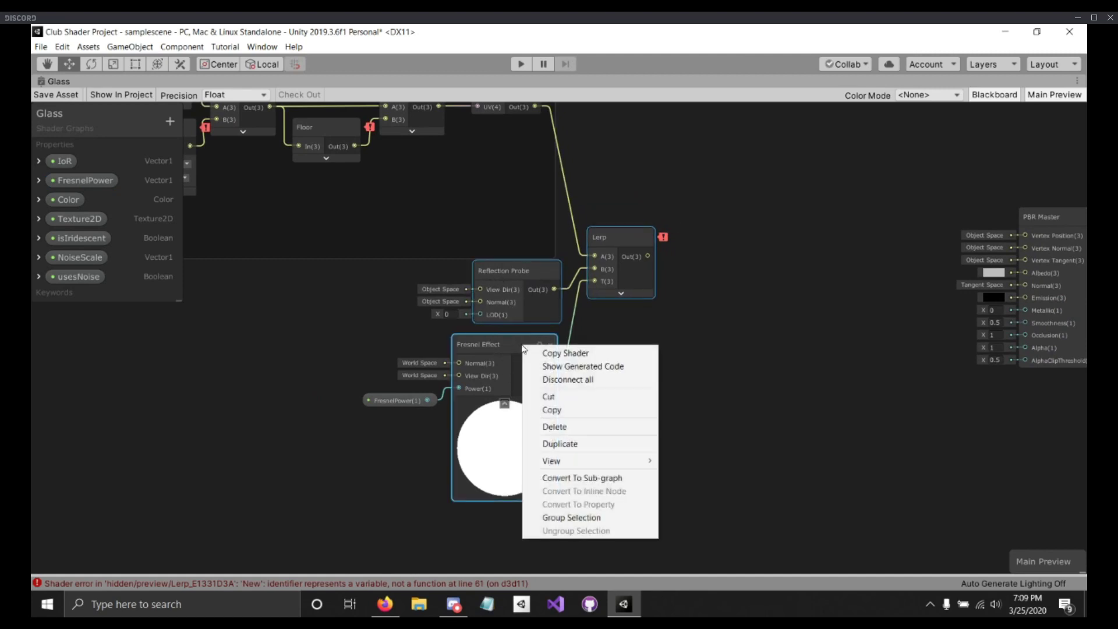
{"action": "left_click", "coordinate": [625, 518]}
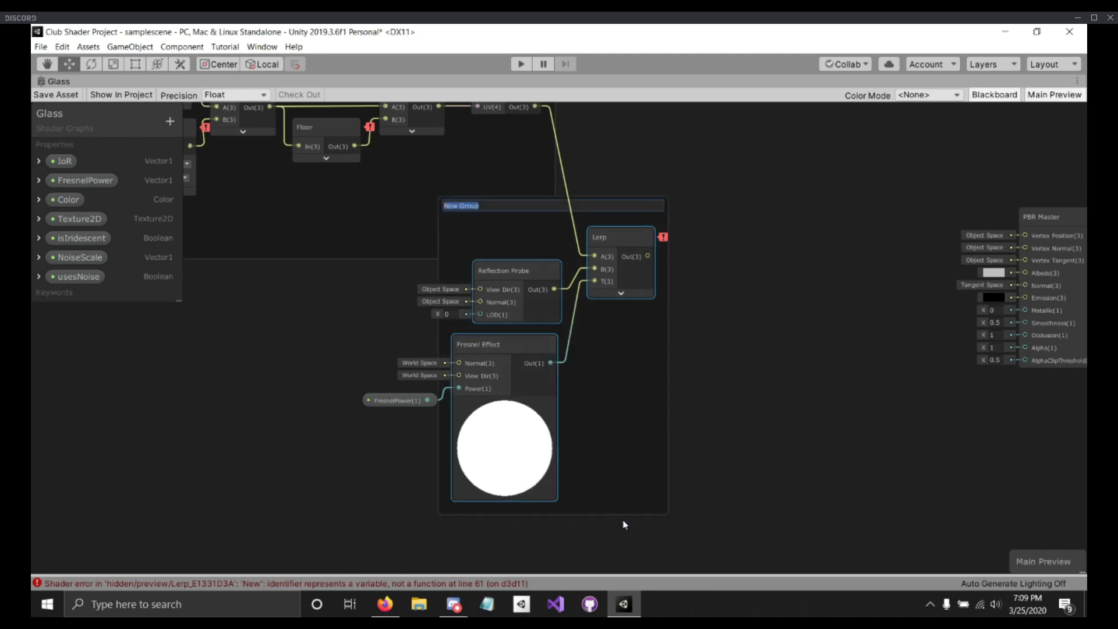
{"action": "type", "text": "Reflection"}
{"action": "key", "text": "Return"}
{"action": "left_click", "coordinate": [513, 222]}
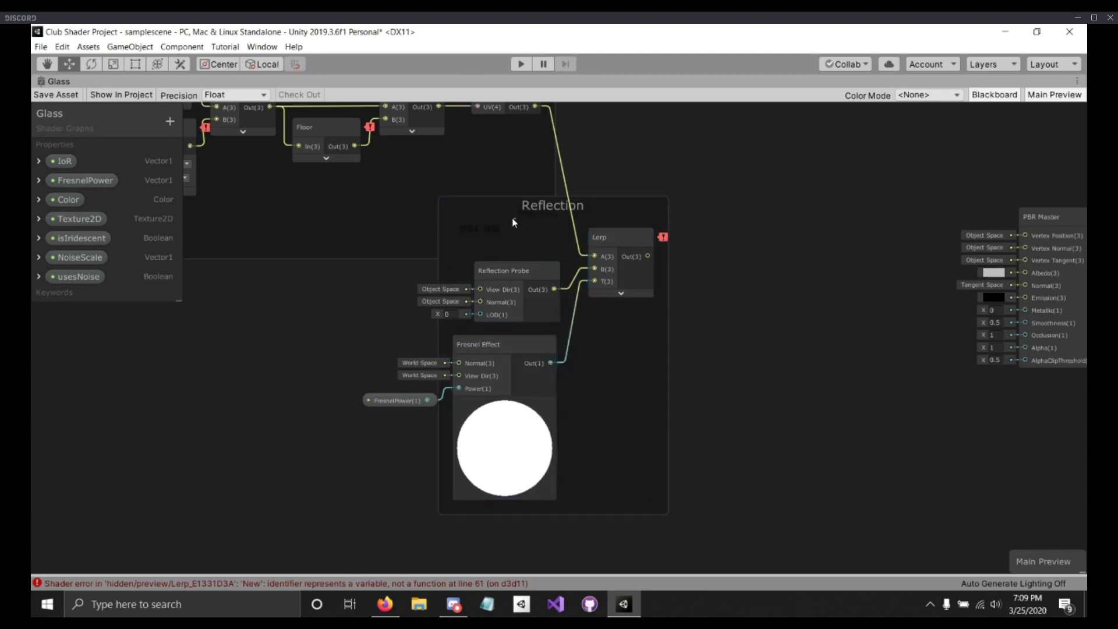
{"action": "left_click", "coordinate": [499, 214]}
Step: Include the FresnelPower property node in the Reflection group and shift the group slightly within the graph
{"action": "mouse_move", "coordinate": [614, 207]}
{"action": "left_mouse_down"}
{"action": "mouse_move", "coordinate": [612, 188]}
{"action": "mouse_move", "coordinate": [617, 195]}
{"action": "left_mouse_up"}
{"action": "left_click_drag", "start_coordinate": [408, 400], "coordinate": [380, 391]}
{"action": "left_click", "coordinate": [458, 390]}
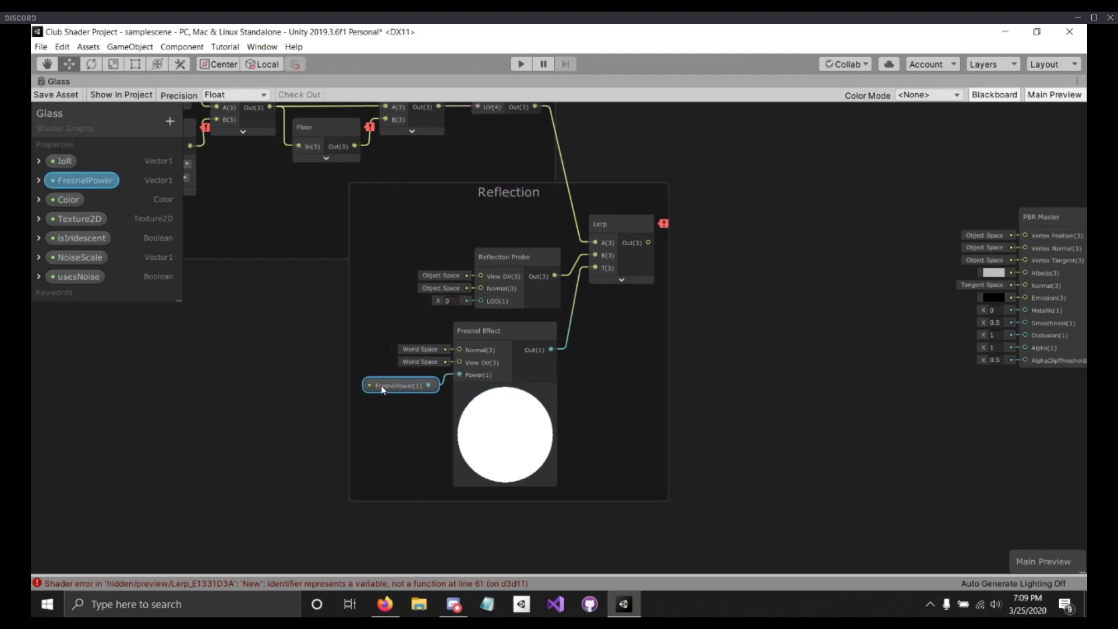
{"action": "left_click", "coordinate": [313, 376]}
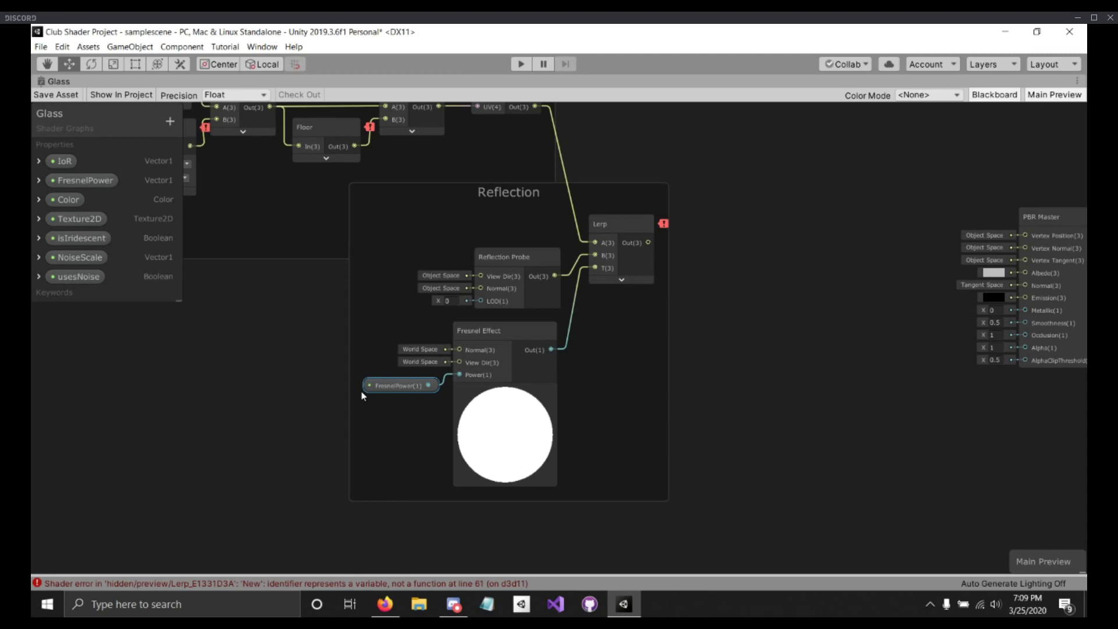
{"action": "left_click_drag", "start_coordinate": [588, 200], "coordinate": [573, 195]}
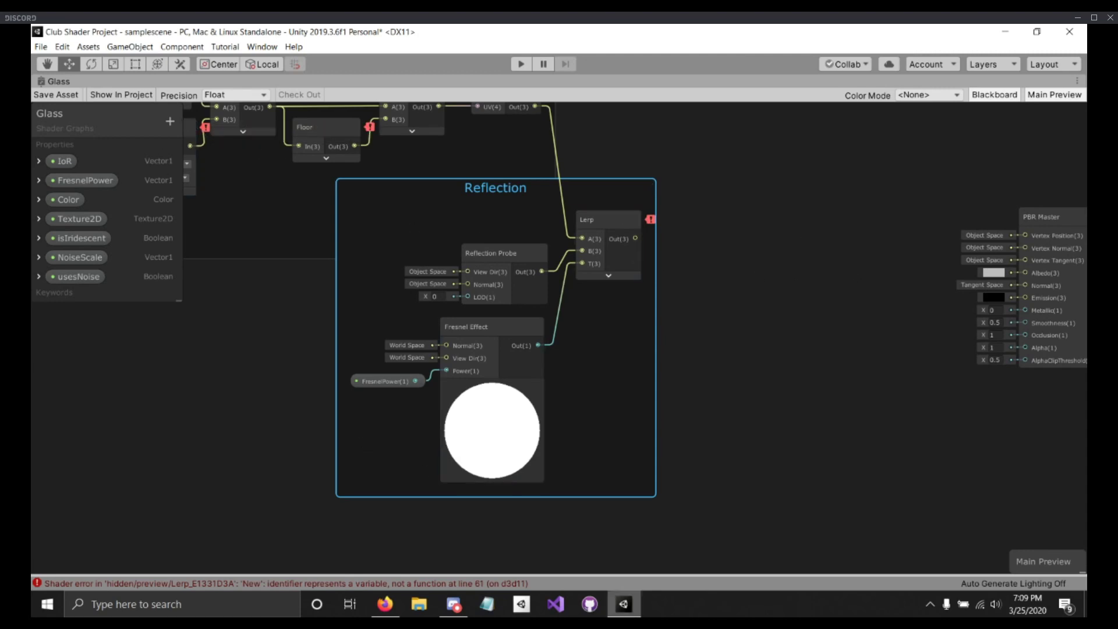
Step: Move the PBR Master node closer to the Reflection group and feed the Lerp output into its Emission input
{"action": "left_click_drag", "start_coordinate": [1052, 286], "coordinate": [799, 181]}
{"action": "left_click", "coordinate": [815, 180]}
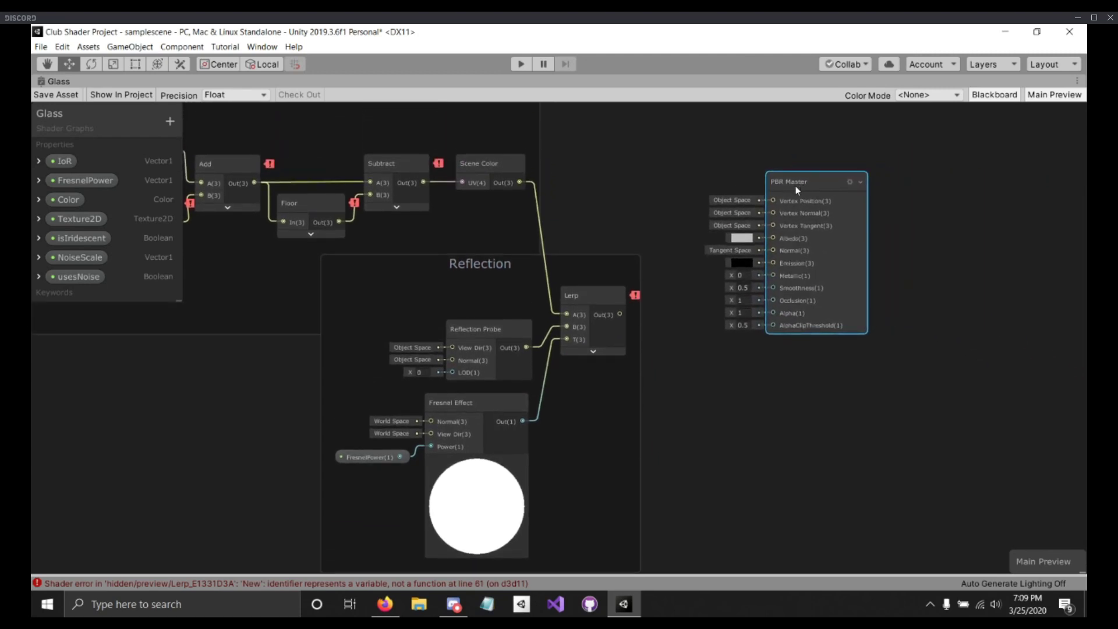
{"action": "left_click", "coordinate": [636, 298]}
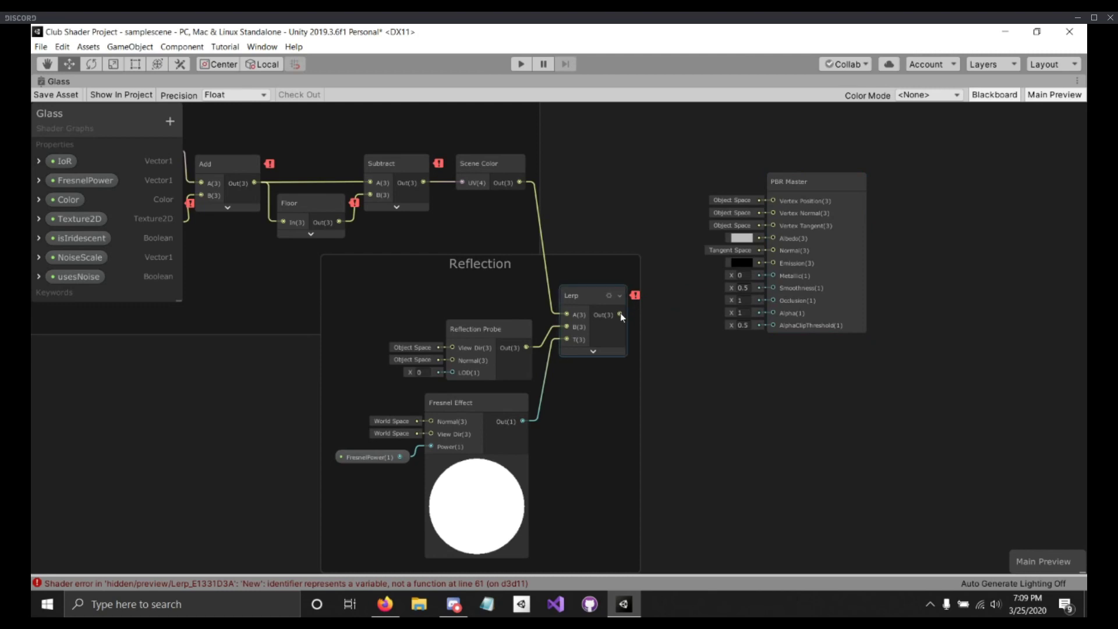
{"action": "left_click_drag", "start_coordinate": [621, 315], "coordinate": [727, 262]}
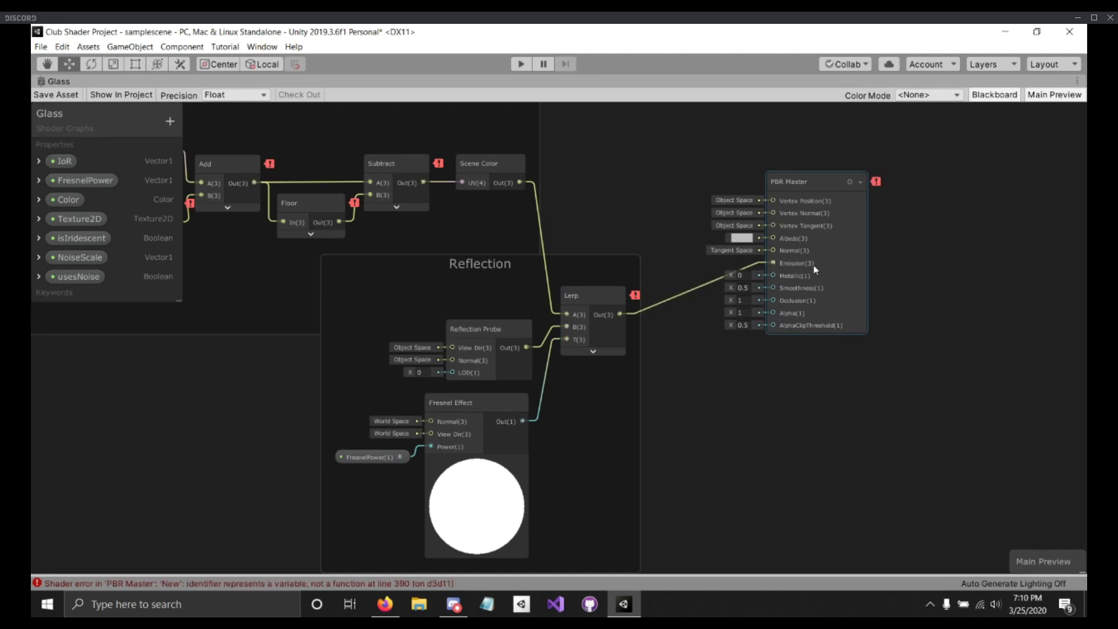
{"action": "scroll", "coordinate": [812, 265], "scroll_direction": "up", "scroll_amount": 3}
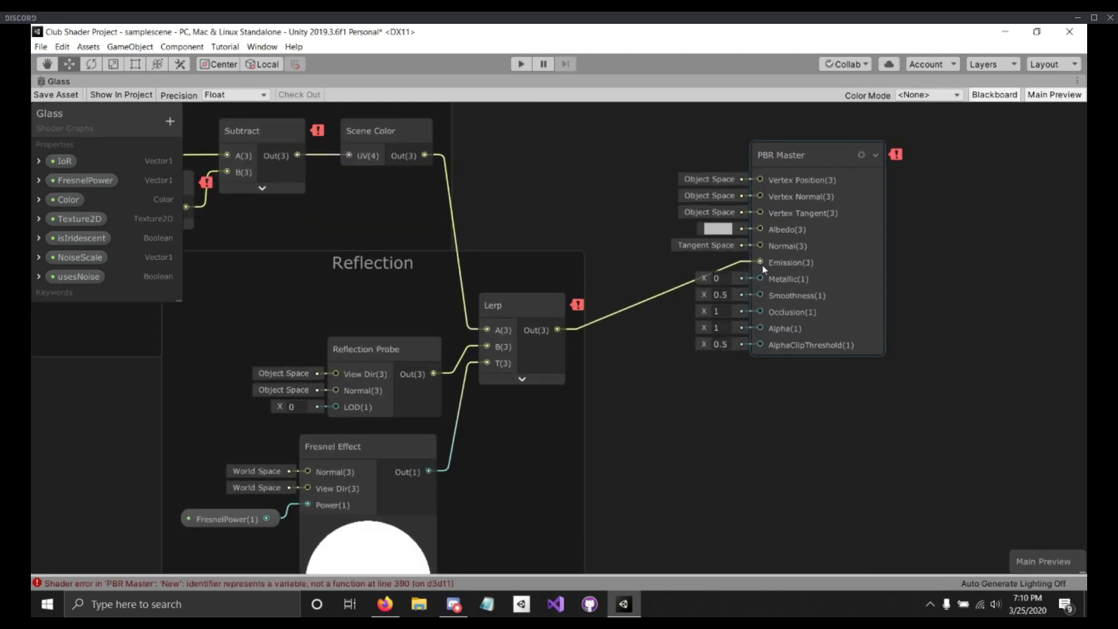
{"action": "left_click_drag", "start_coordinate": [802, 154], "coordinate": [769, 233]}
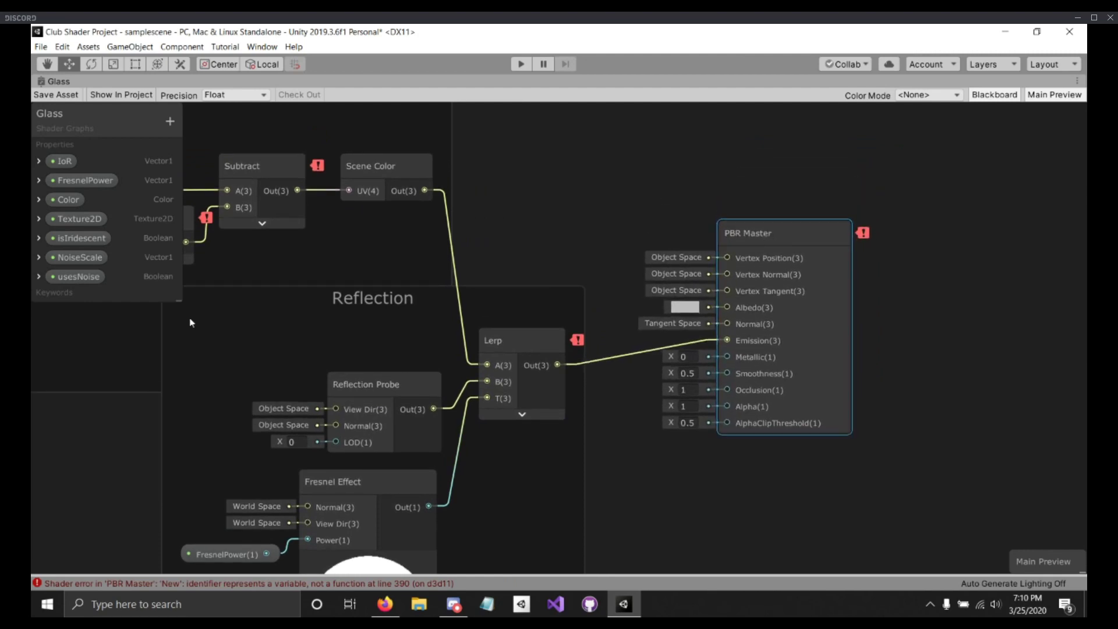
Step: Feed the Color property into the PBR Master's Albedo input and line its node up with that input
{"action": "left_click_drag", "start_coordinate": [66, 201], "coordinate": [727, 307]}
{"action": "left_click_drag", "start_coordinate": [615, 276], "coordinate": [618, 308]}
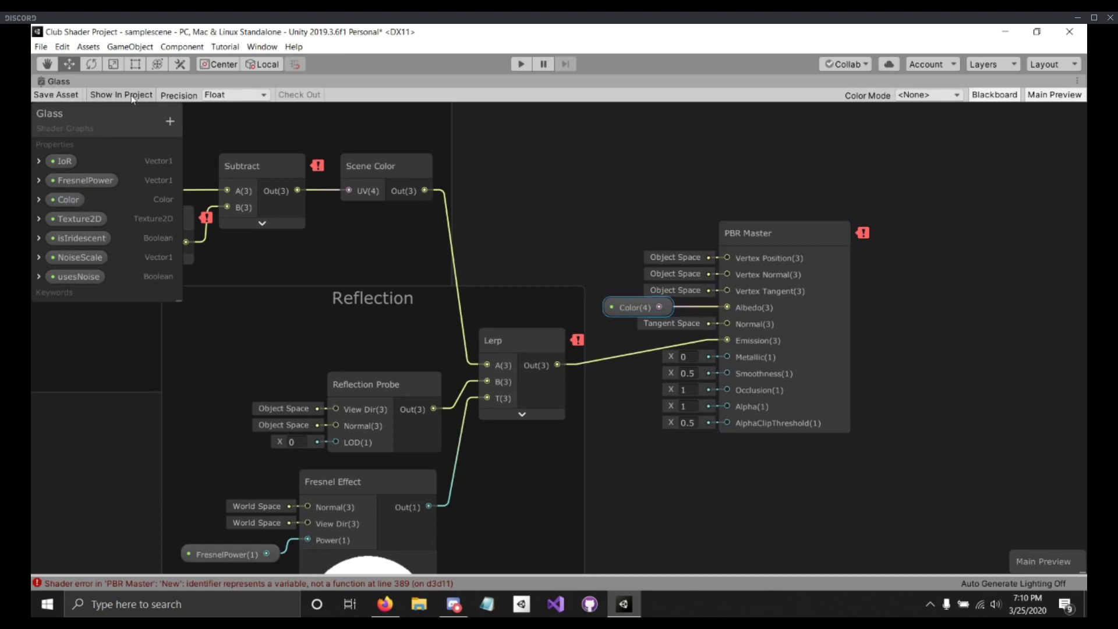
Step: Restore the full editor layout from the maximized Glass graph and show the room's corner up close in the Scene view
{"action": "double_click", "coordinate": [72, 83]}
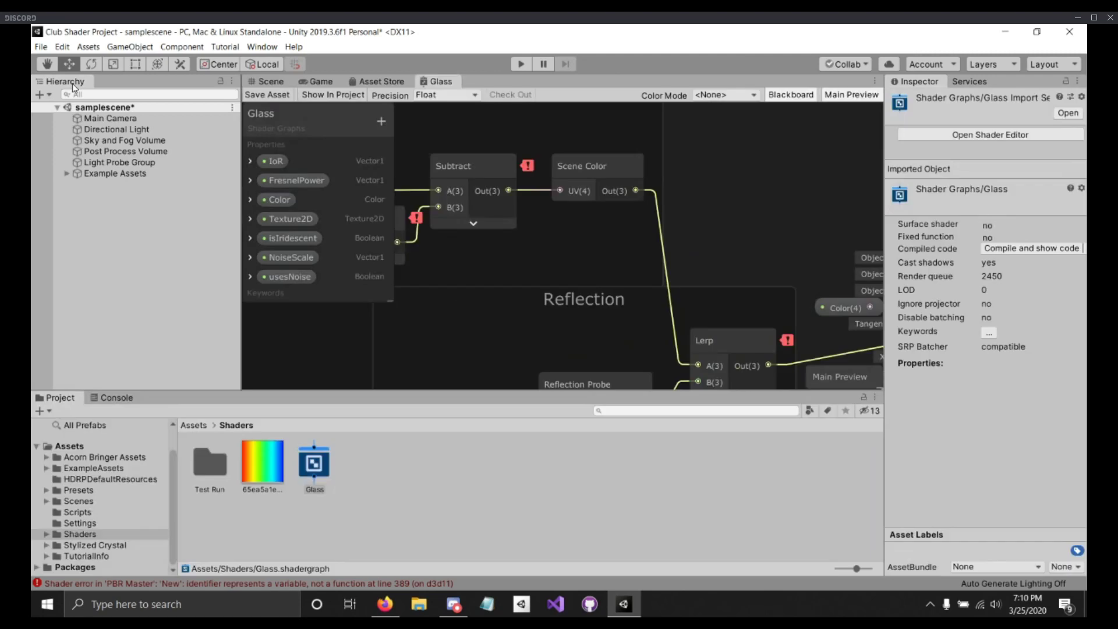
{"action": "left_click", "coordinate": [264, 85]}
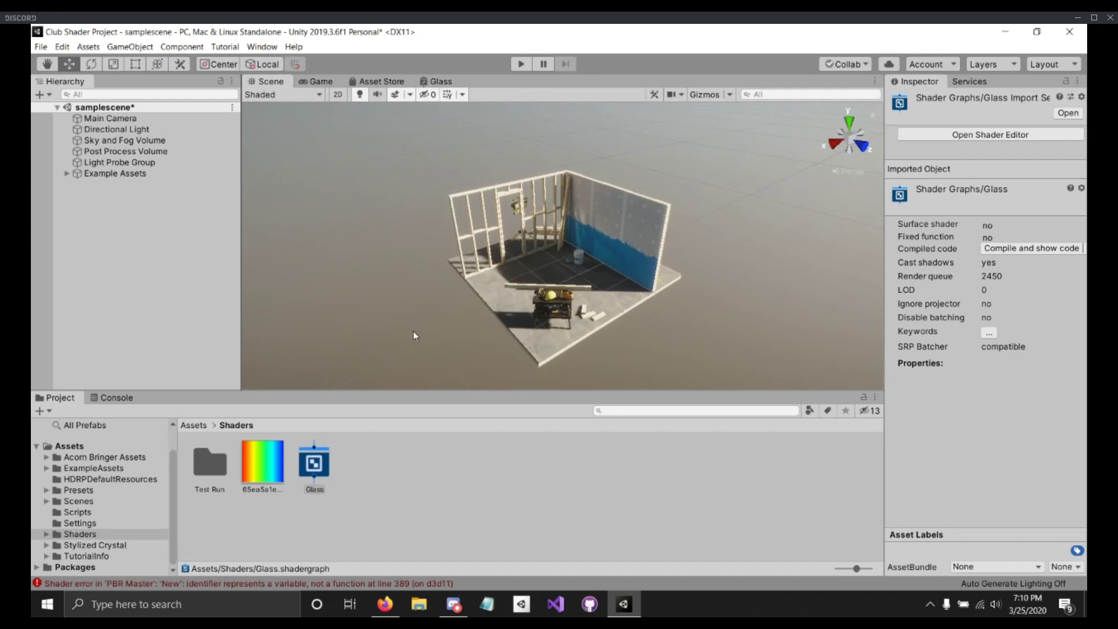
{"action": "scroll", "coordinate": [414, 326], "scroll_direction": "up", "scroll_amount": 10}
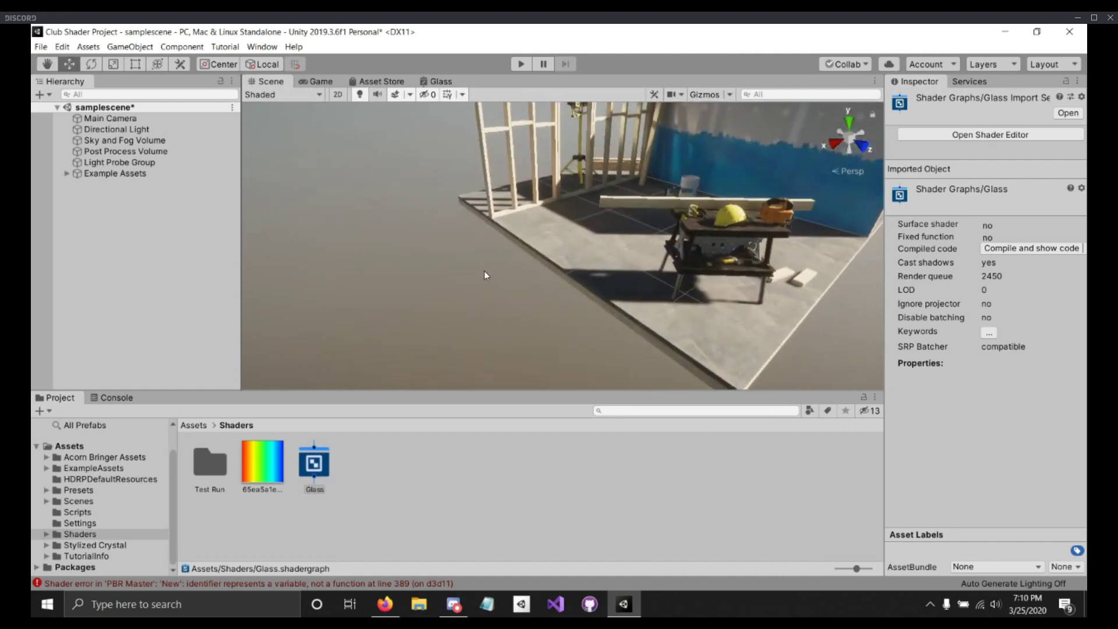
{"action": "right_click_drag", "start_coordinate": [484, 271], "coordinate": [584, 246]}
{"action": "middle_click_drag", "start_coordinate": [584, 246], "coordinate": [611, 270]}
{"action": "scroll", "coordinate": [604, 280], "scroll_direction": "up", "scroll_amount": 5}
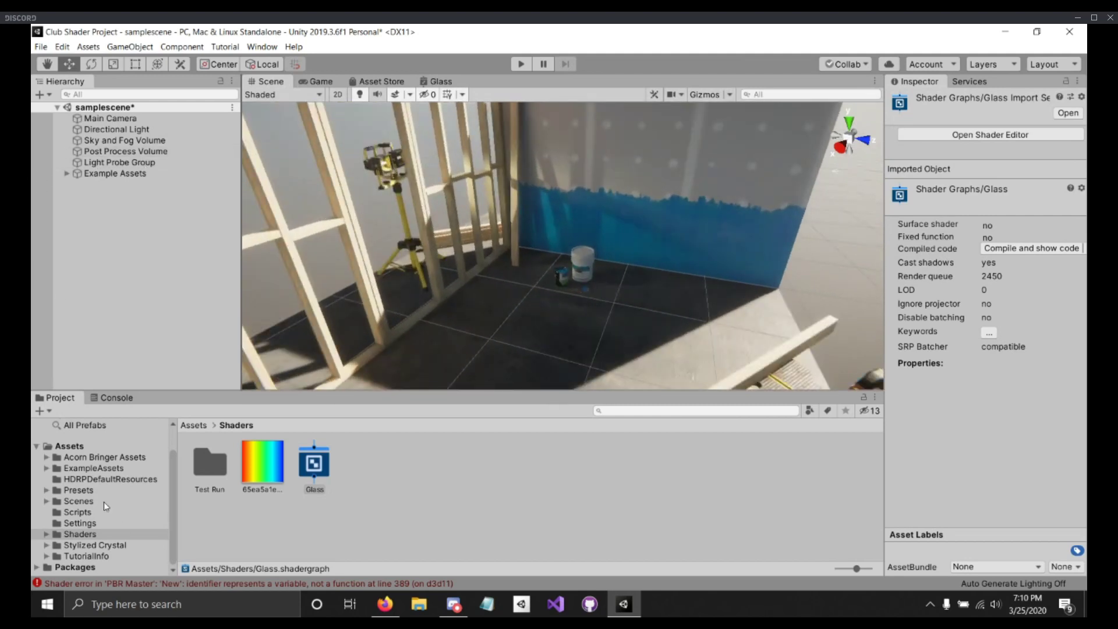
Step: Place the crystal prefab from Stylized Crystal's Prefab folder on the floor of the room
{"action": "left_click", "coordinate": [92, 545]}
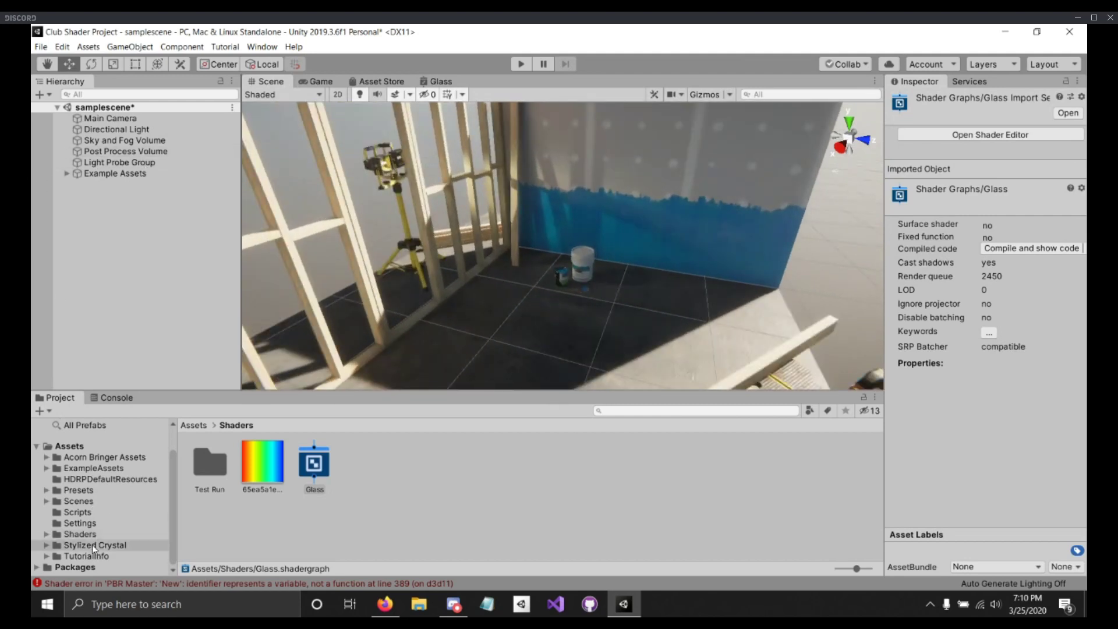
{"action": "double_click", "coordinate": [262, 462]}
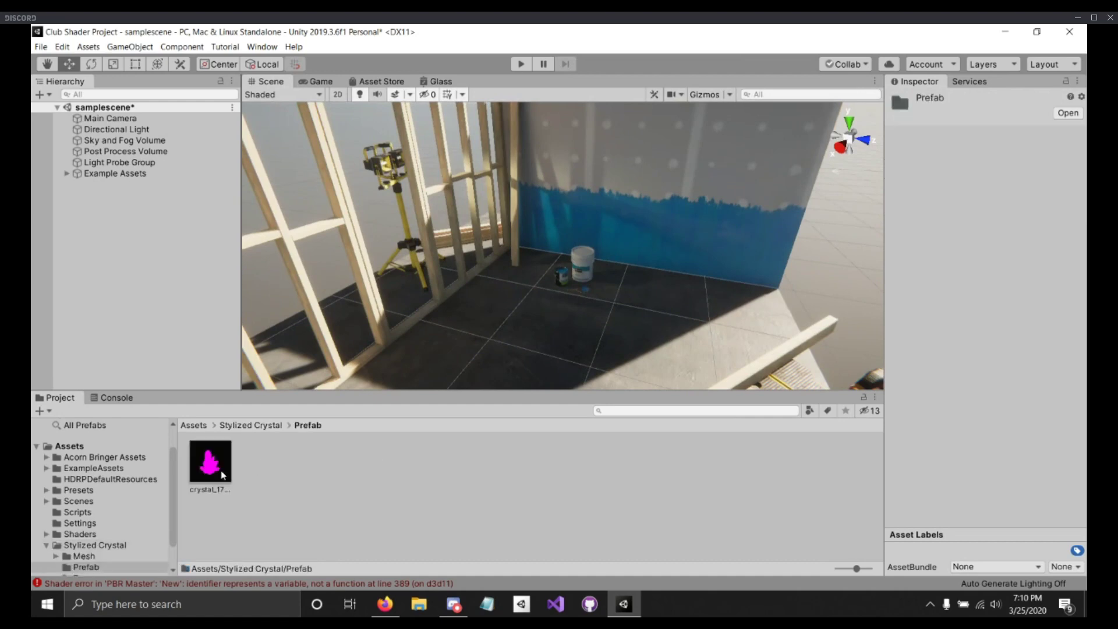
{"action": "left_click_drag", "start_coordinate": [222, 468], "coordinate": [478, 367]}
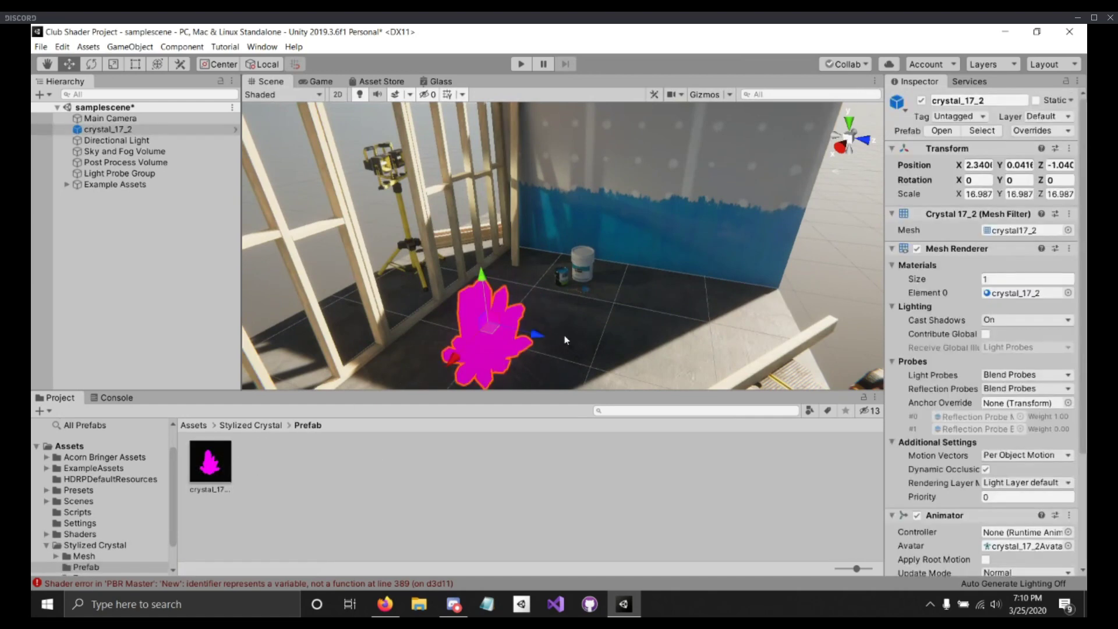
{"action": "scroll", "coordinate": [581, 340], "scroll_direction": "down", "scroll_amount": 3}
{"action": "middle_click_drag", "start_coordinate": [581, 340], "coordinate": [496, 286]}
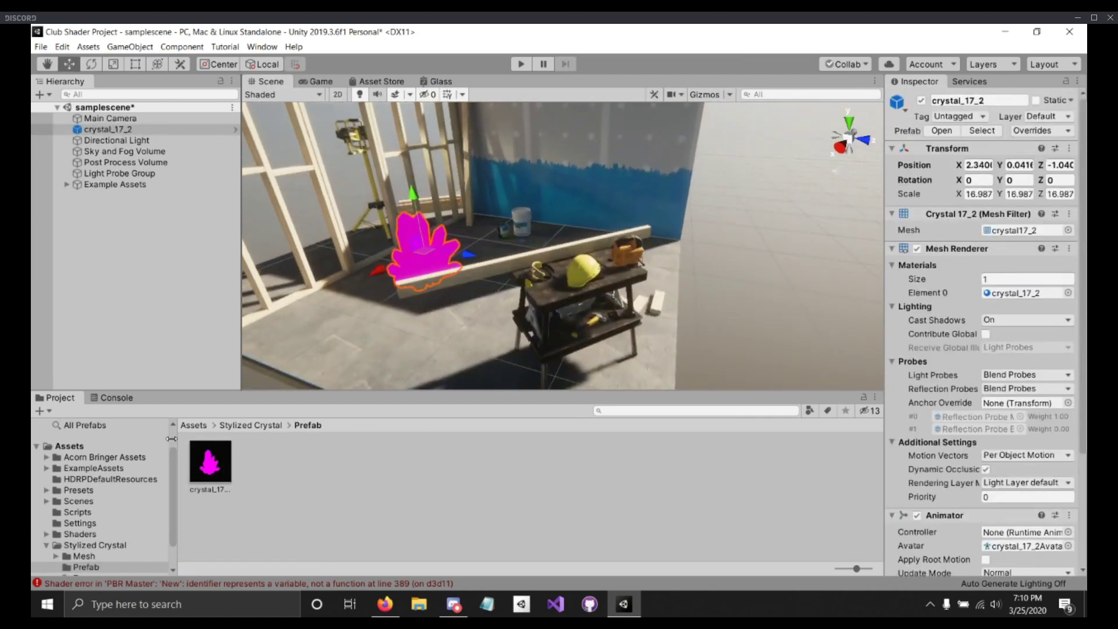
Step: Create a material from the Glass shader graph in the Shaders folder, keeping its default name
{"action": "left_click", "coordinate": [46, 546]}
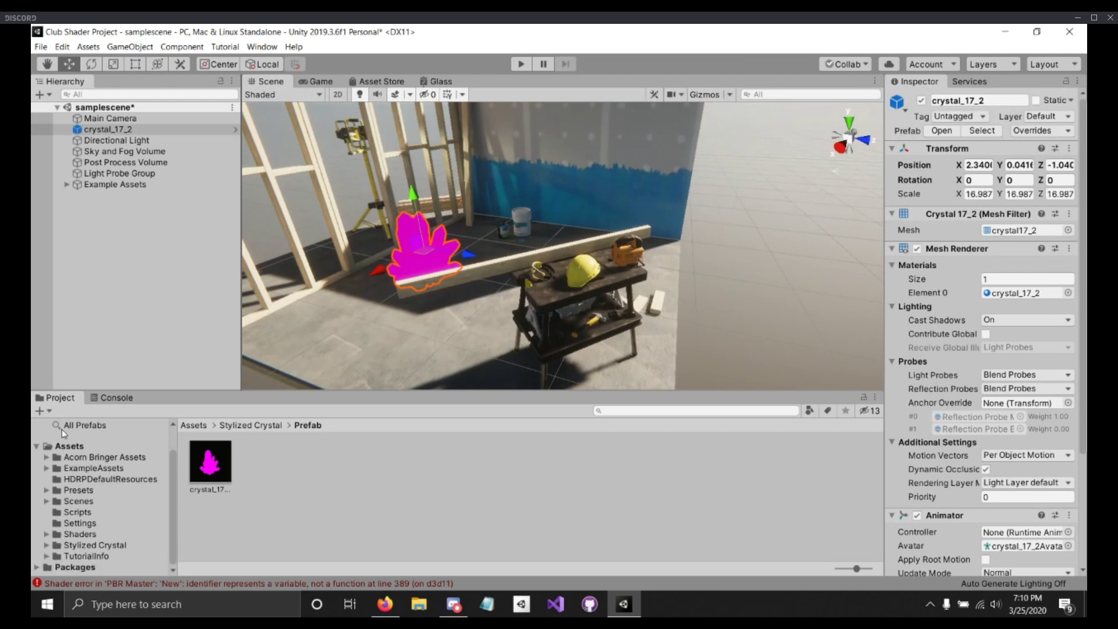
{"action": "left_click", "coordinate": [77, 534]}
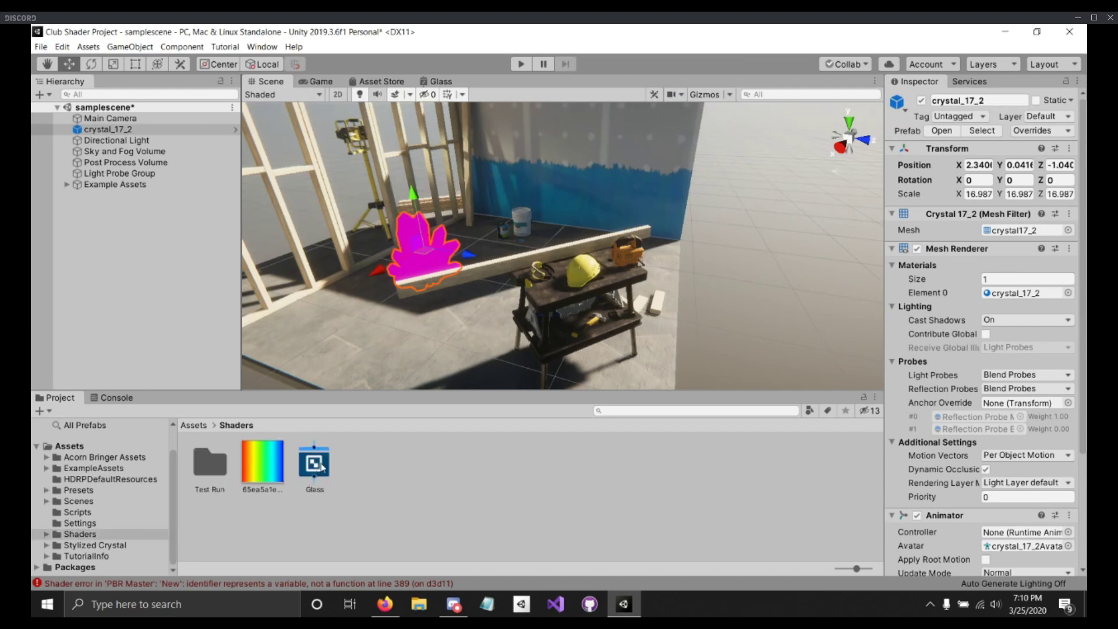
{"action": "right_click", "coordinate": [324, 464]}
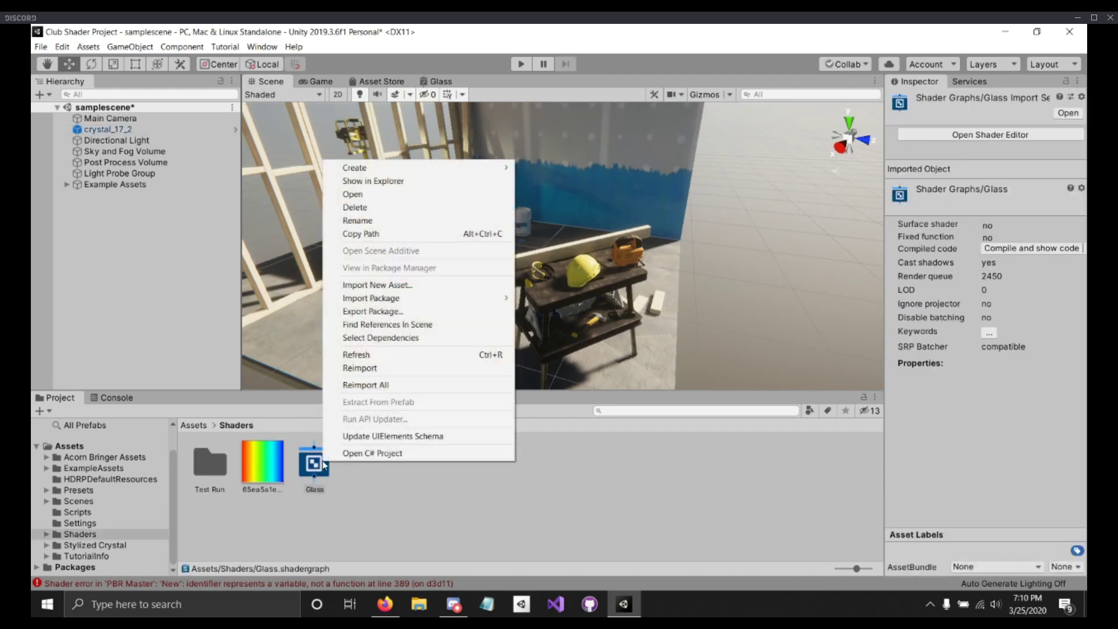
{"action": "left_click", "coordinate": [313, 470]}
{"action": "right_click", "coordinate": [313, 471]}
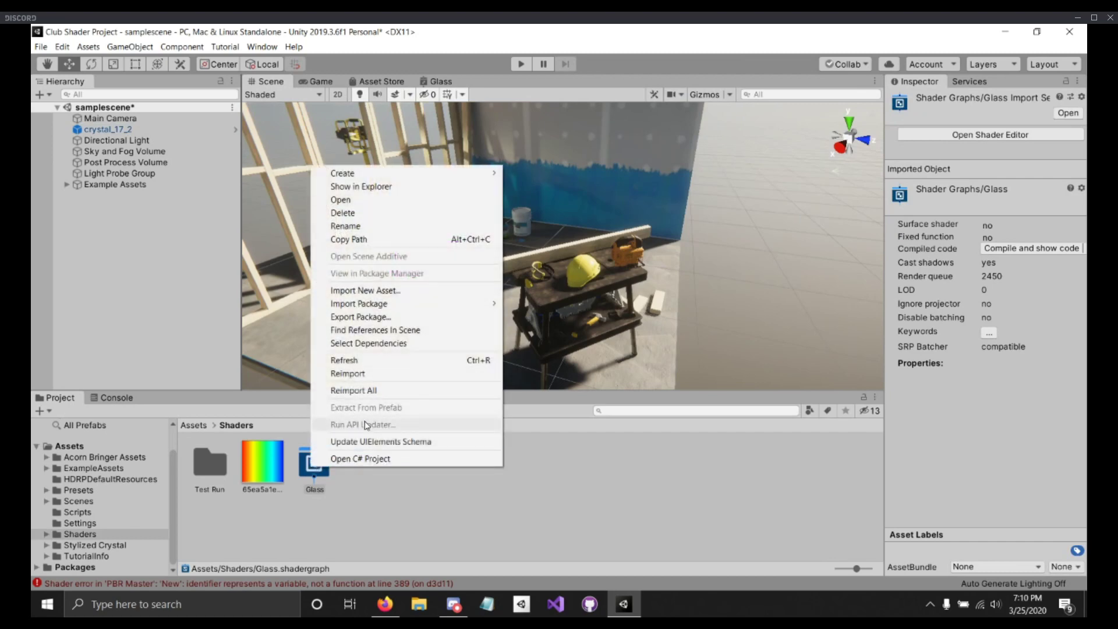
{"action": "mouse_move", "coordinate": [500, 182]}
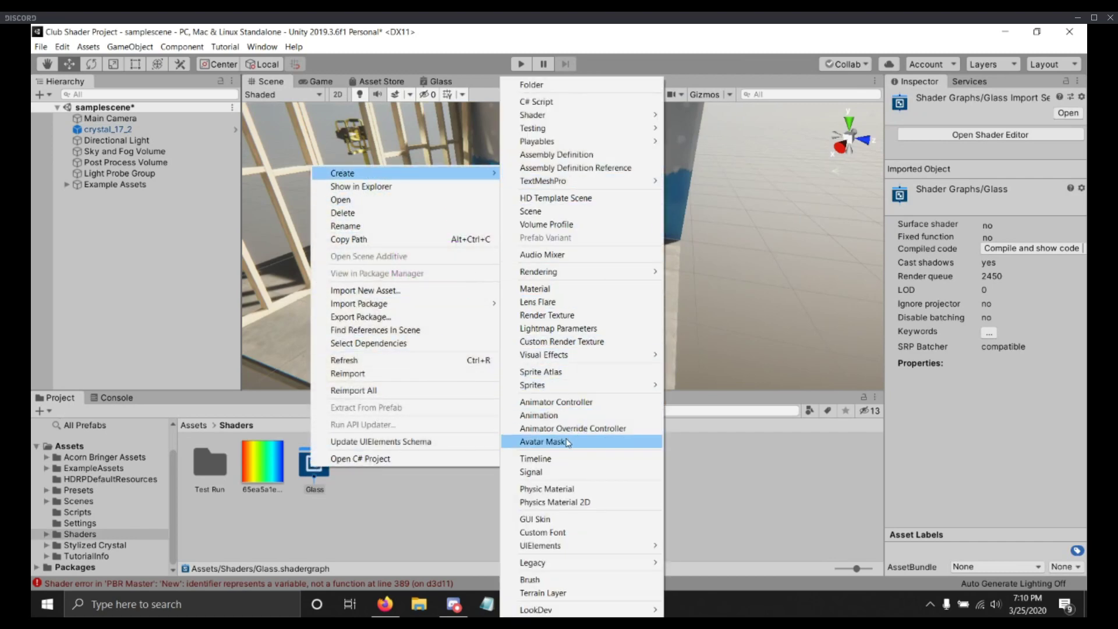
{"action": "left_click", "coordinate": [564, 296]}
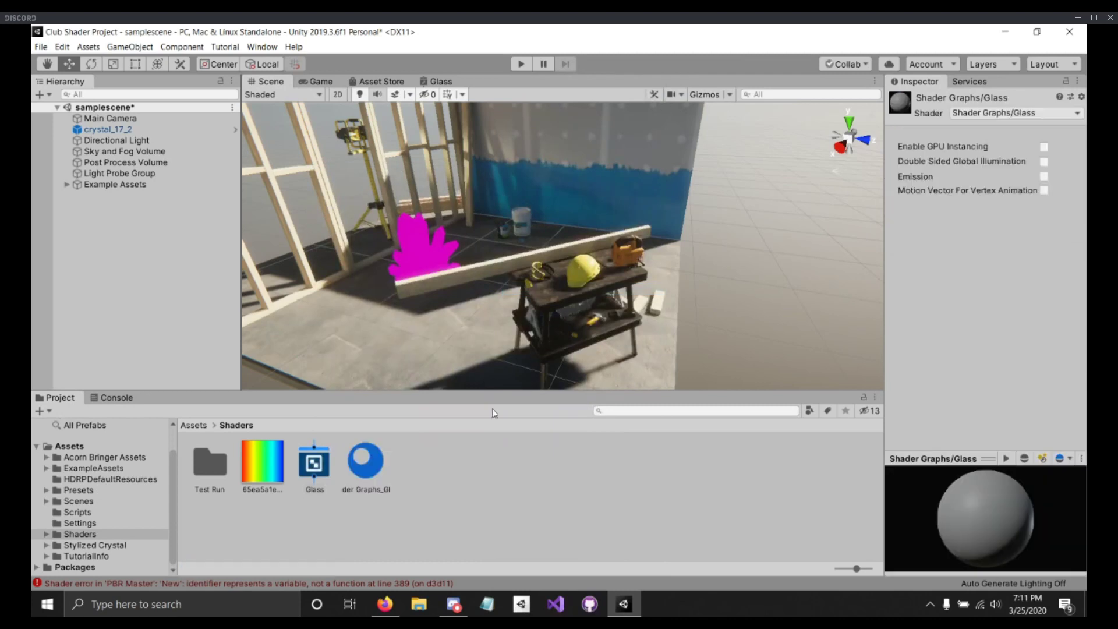
{"action": "left_click", "coordinate": [1003, 102]}
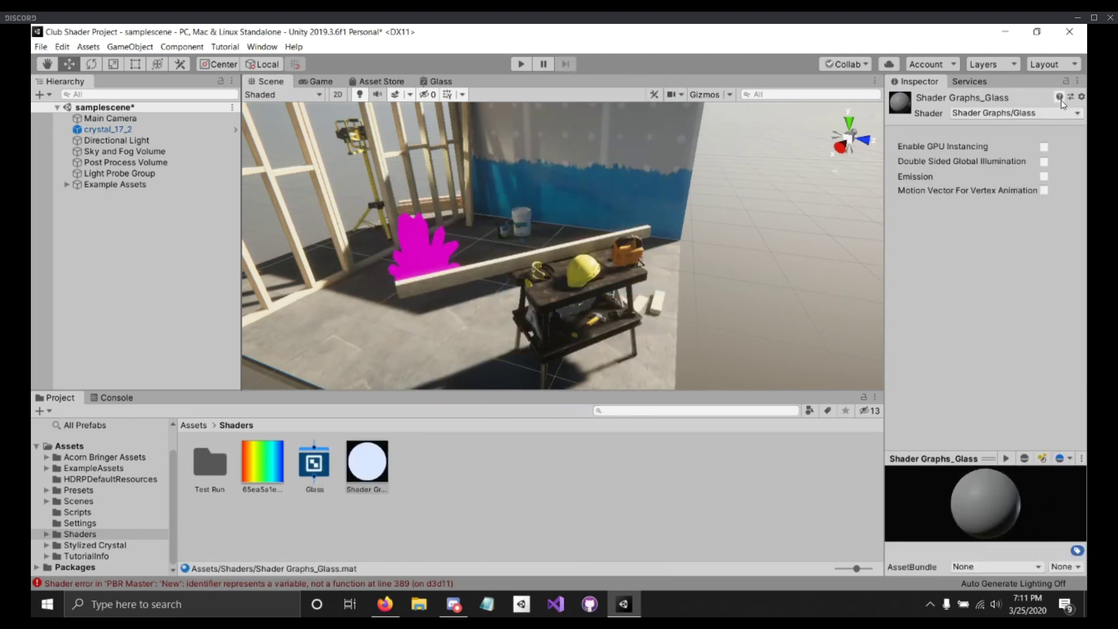
{"action": "left_click", "coordinate": [445, 477]}
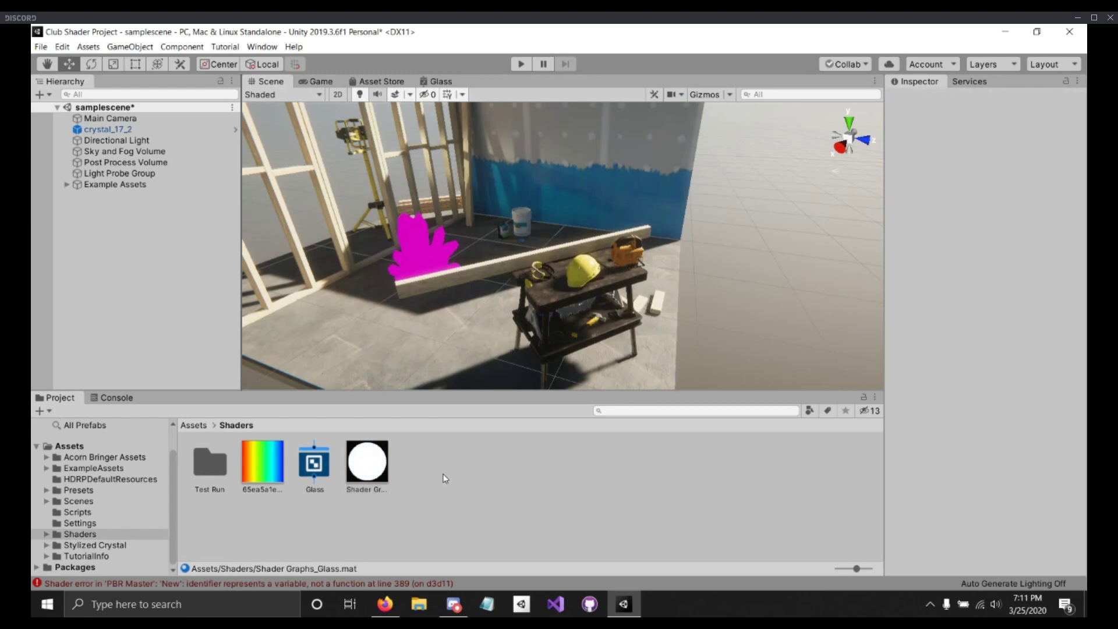
Step: Create a second material in the Shaders folder and assign it the Shader Graphs/Glass shader
{"action": "right_click", "coordinate": [445, 477]}
{"action": "mouse_move", "coordinate": [628, 190]}
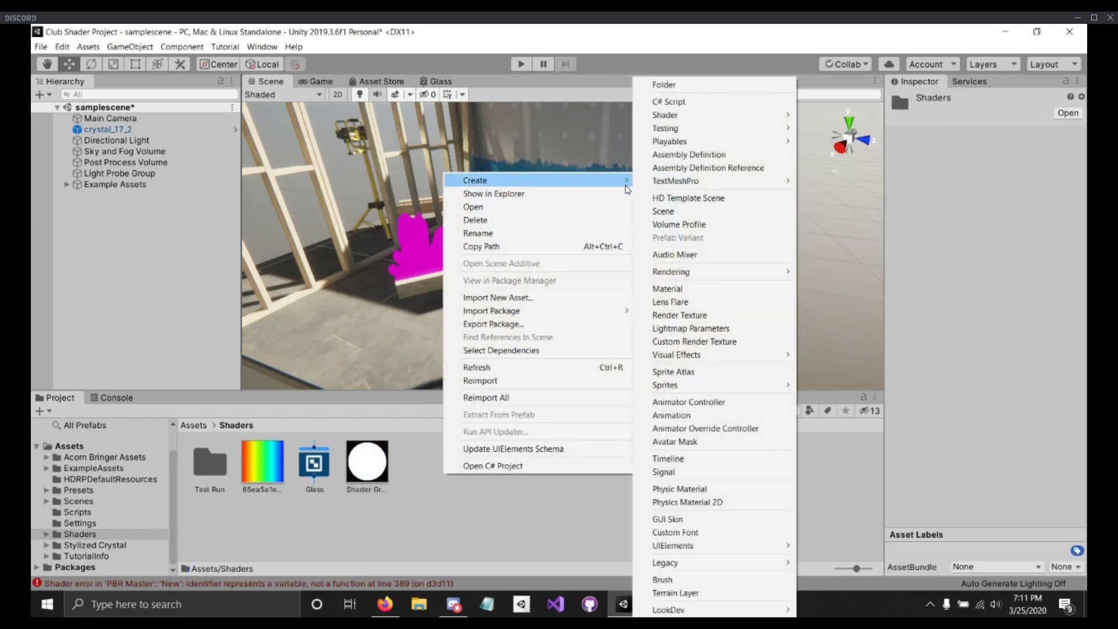
{"action": "left_click", "coordinate": [693, 289]}
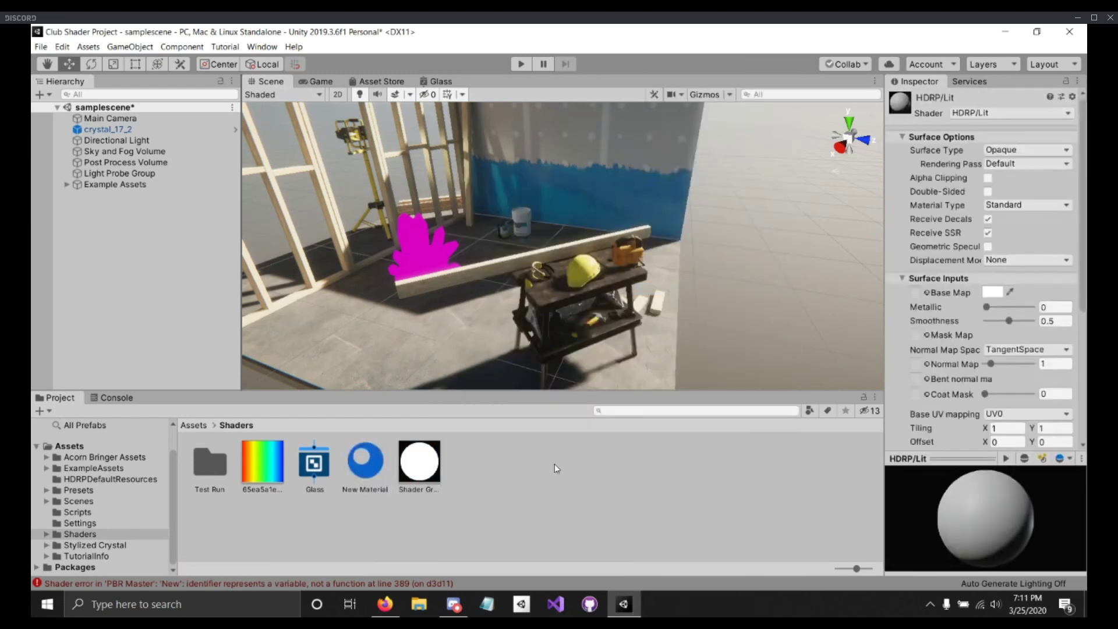
{"action": "left_click", "coordinate": [1004, 117]}
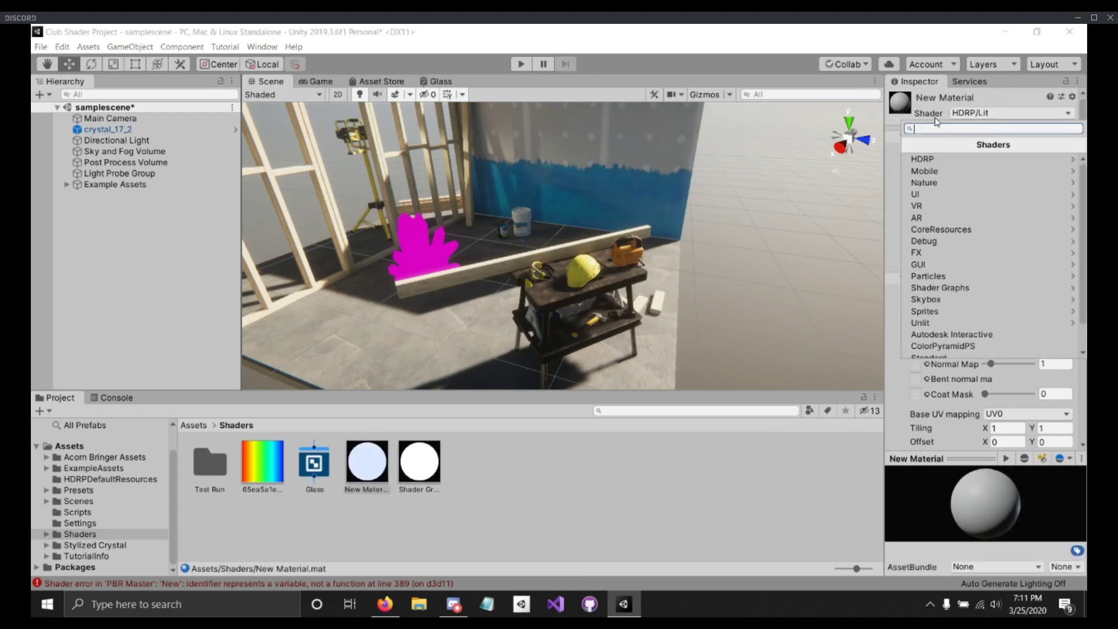
{"action": "scroll", "coordinate": [972, 241], "scroll_direction": "down", "scroll_amount": 2}
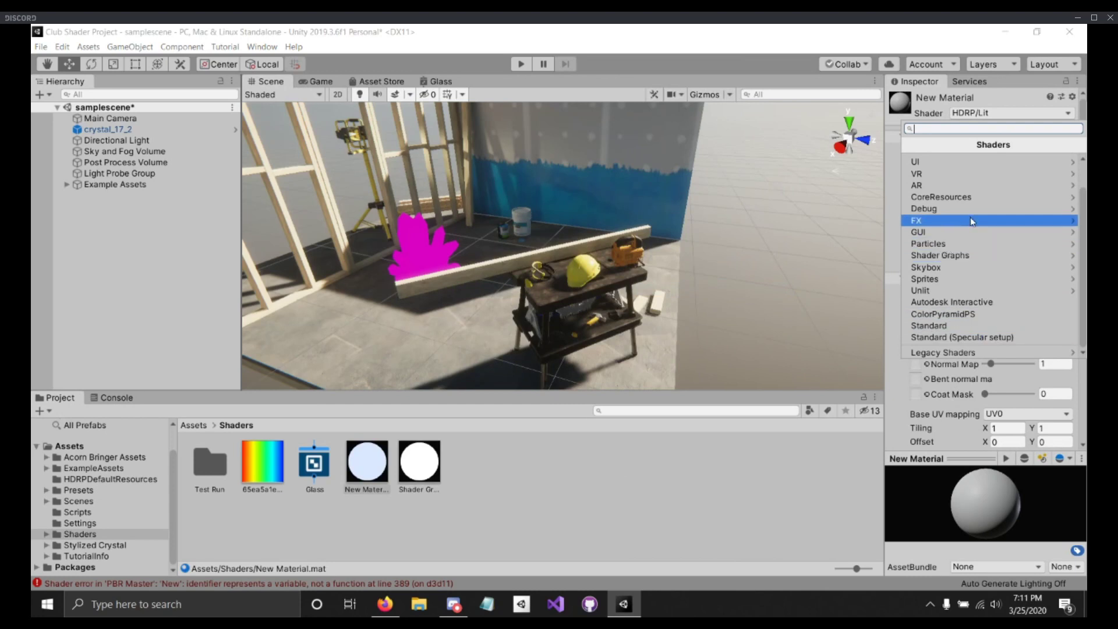
{"action": "left_click", "coordinate": [989, 259]}
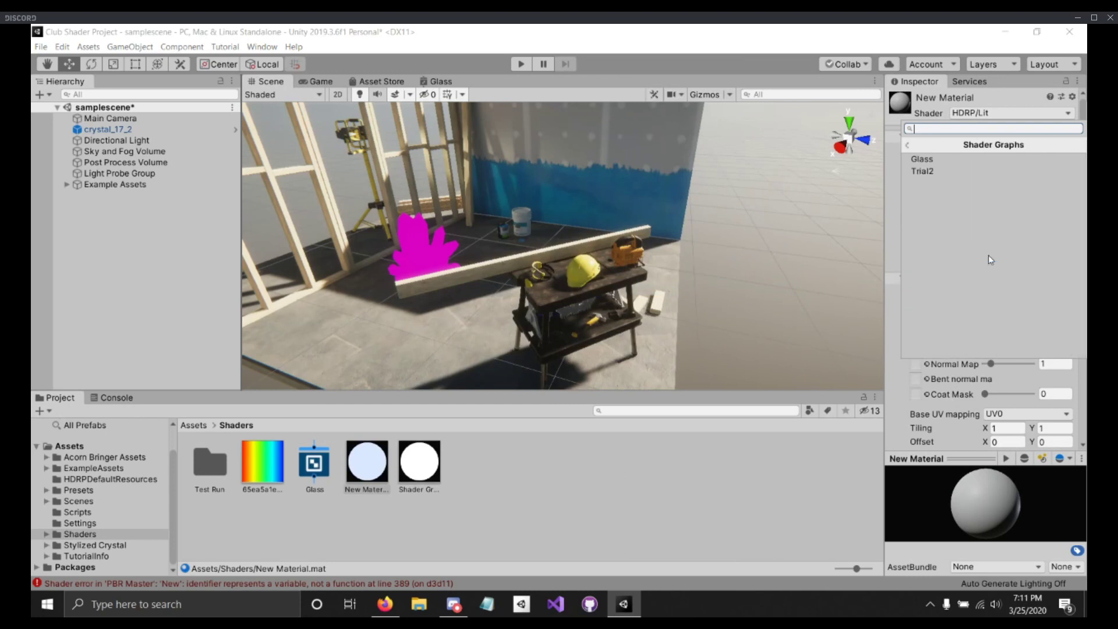
{"action": "left_click", "coordinate": [934, 160]}
{"action": "left_click", "coordinate": [494, 494]}
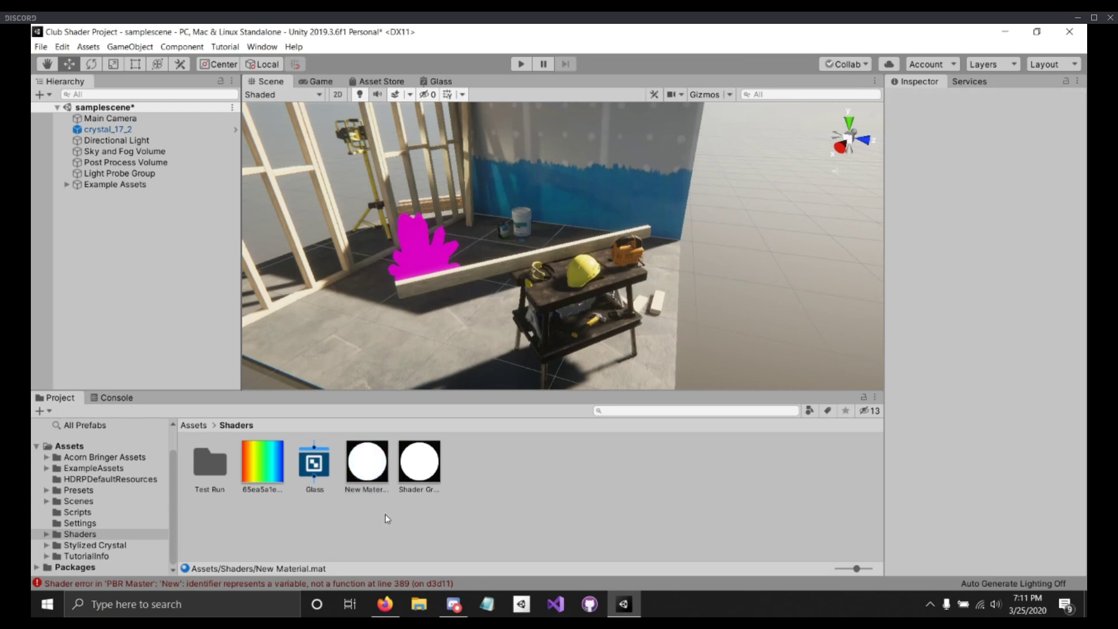
Step: Delete the New Material asset from the Shaders folder, confirming the deletion
{"action": "left_click", "coordinate": [368, 473]}
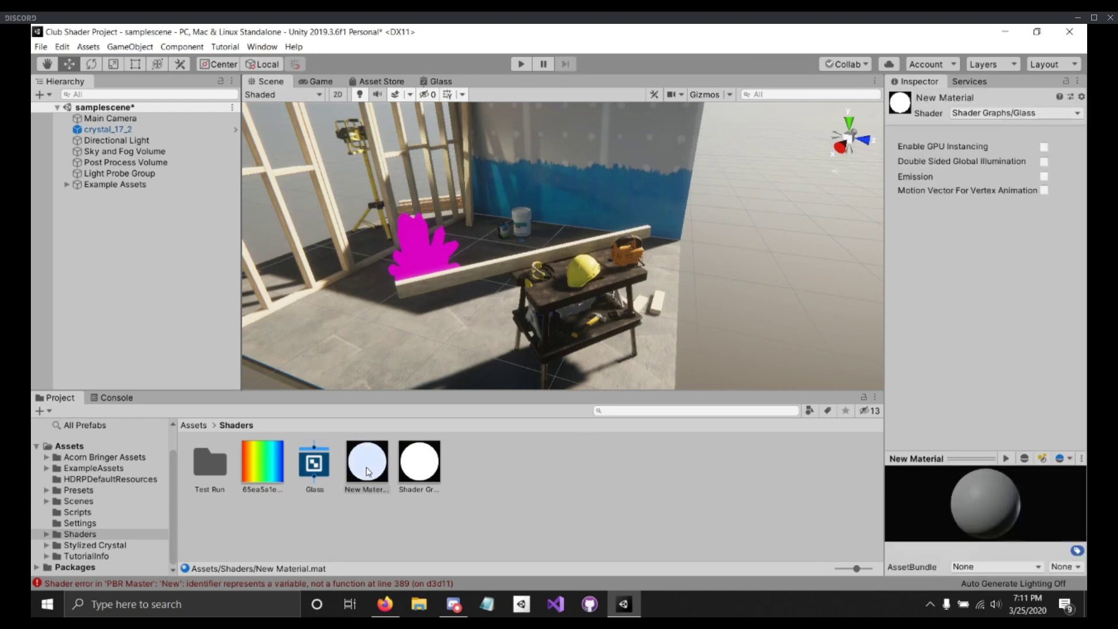
{"action": "left_click", "coordinate": [464, 490]}
{"action": "right_click", "coordinate": [367, 484]}
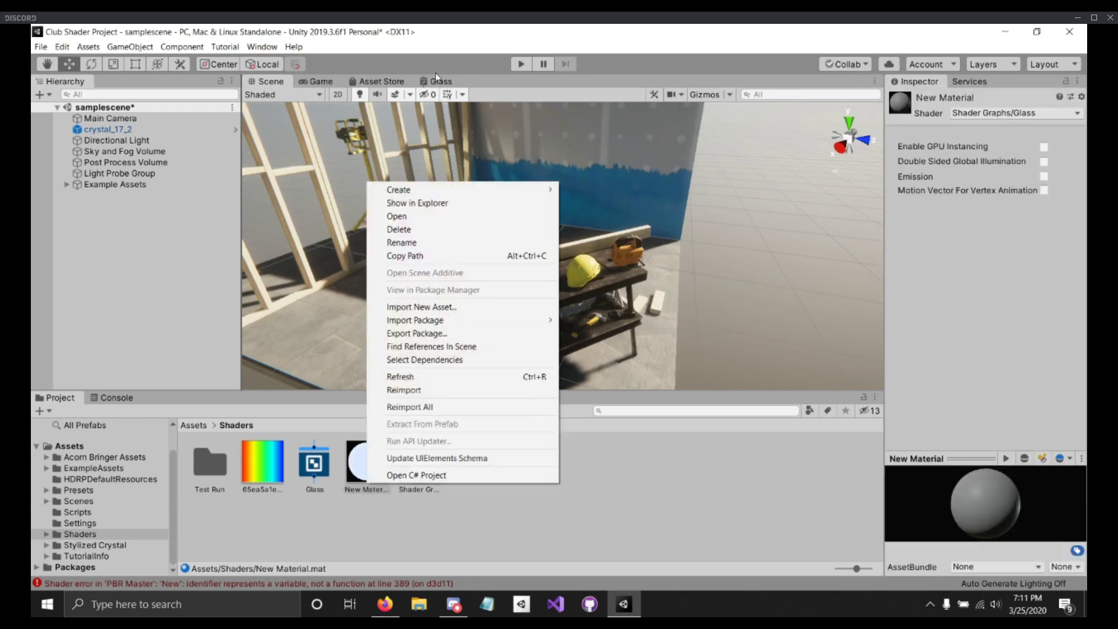
{"action": "left_click", "coordinate": [430, 230]}
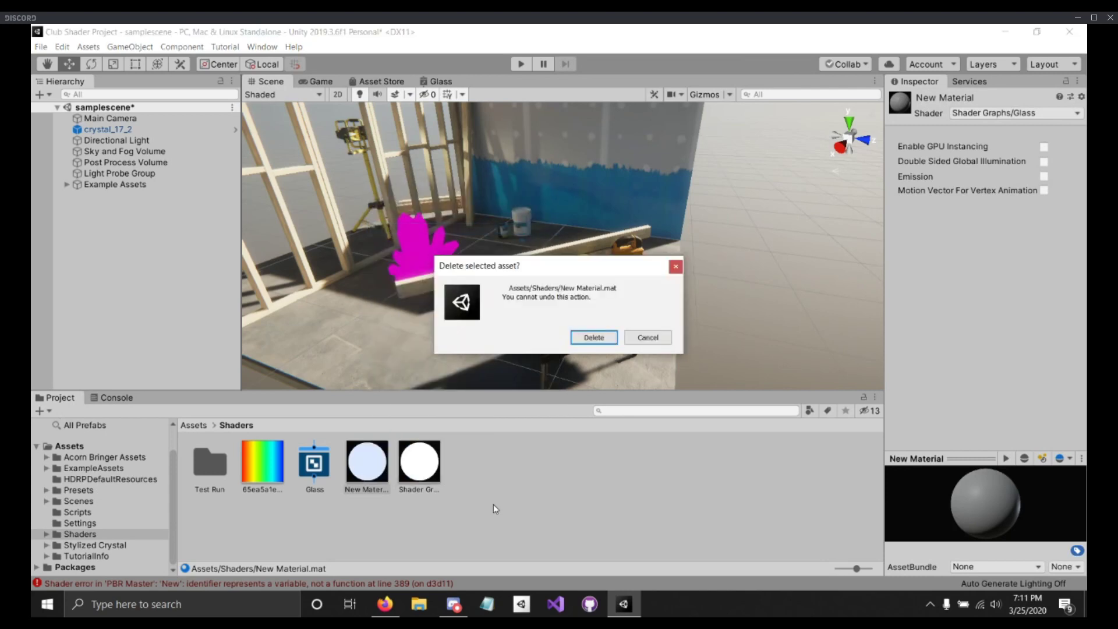
{"action": "left_click", "coordinate": [585, 339]}
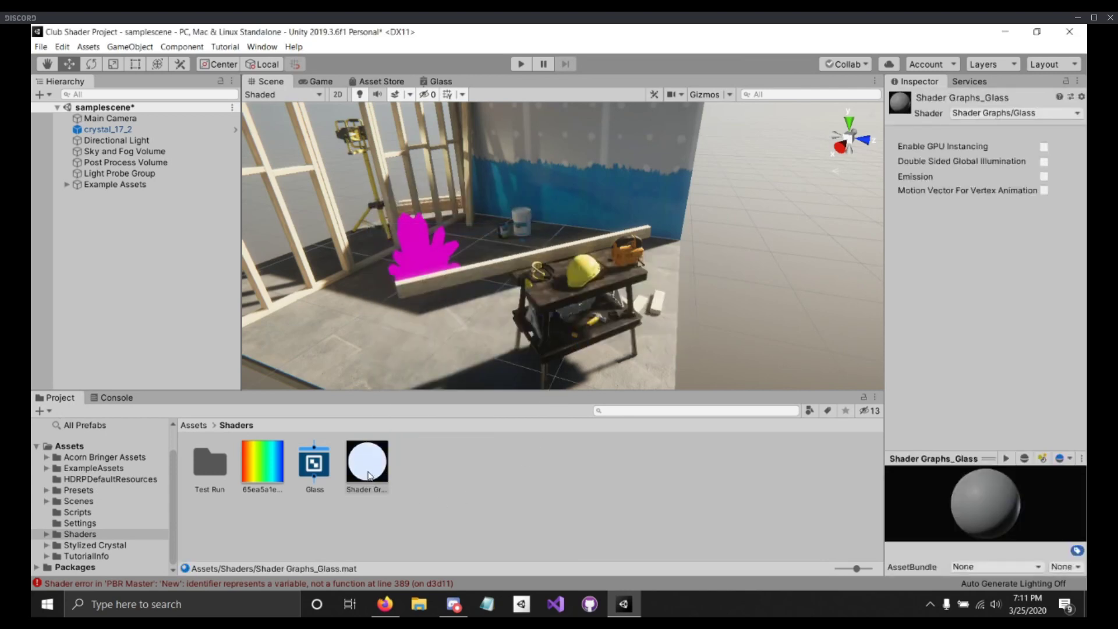
Step: Apply the Shader Graphs_Glass material to the crystal in the scene and look at it up close
{"action": "left_click_drag", "start_coordinate": [368, 473], "coordinate": [411, 249]}
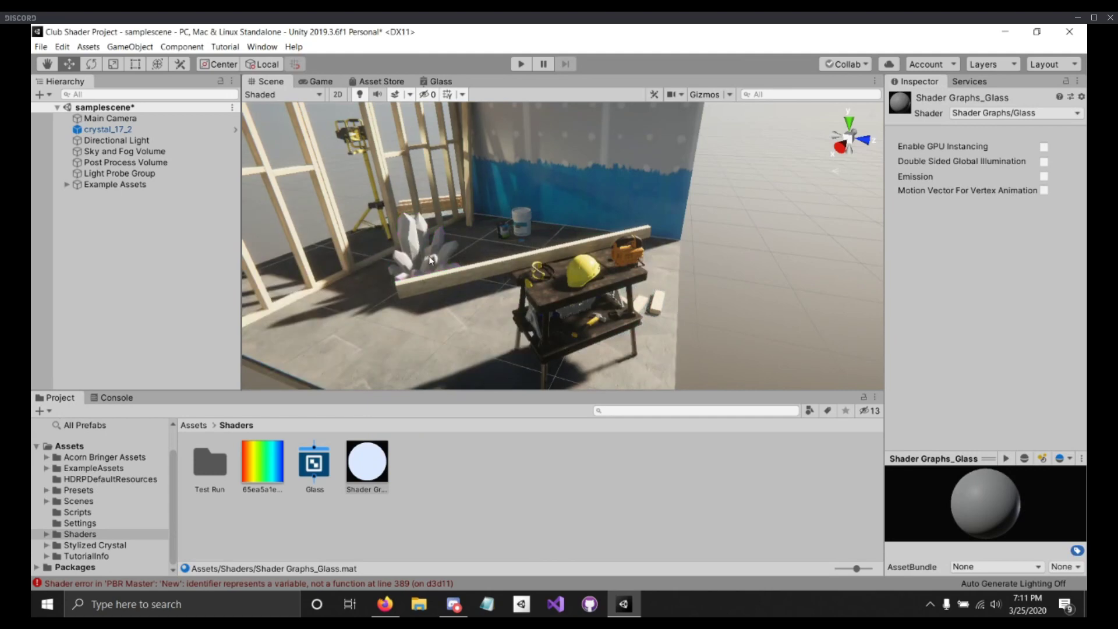
{"action": "middle_click_drag", "start_coordinate": [431, 260], "coordinate": [681, 313]}
{"action": "scroll", "coordinate": [487, 299], "scroll_direction": "up", "scroll_amount": 4}
{"action": "right_click_drag", "start_coordinate": [681, 312], "coordinate": [594, 285]}
{"action": "mouse_move", "coordinate": [594, 285]}
{"action": "middle_mouse_down"}
{"action": "mouse_move", "coordinate": [611, 290]}
{"action": "mouse_move", "coordinate": [584, 272]}
{"action": "middle_mouse_up"}
{"action": "scroll", "coordinate": [582, 271], "scroll_direction": "up", "scroll_amount": 4}
{"action": "right_click_drag", "start_coordinate": [625, 276], "coordinate": [553, 278]}
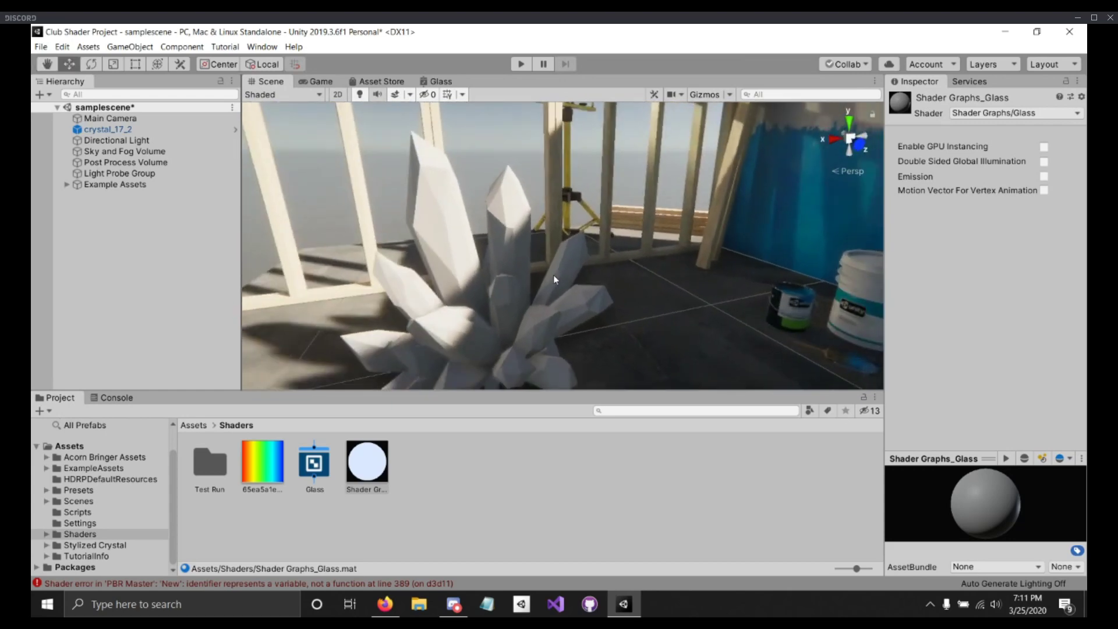
{"action": "middle_click_drag", "start_coordinate": [553, 278], "coordinate": [562, 265]}
{"action": "right_click_drag", "start_coordinate": [824, 310], "coordinate": [755, 303]}
{"action": "middle_click_drag", "start_coordinate": [755, 302], "coordinate": [734, 310]}
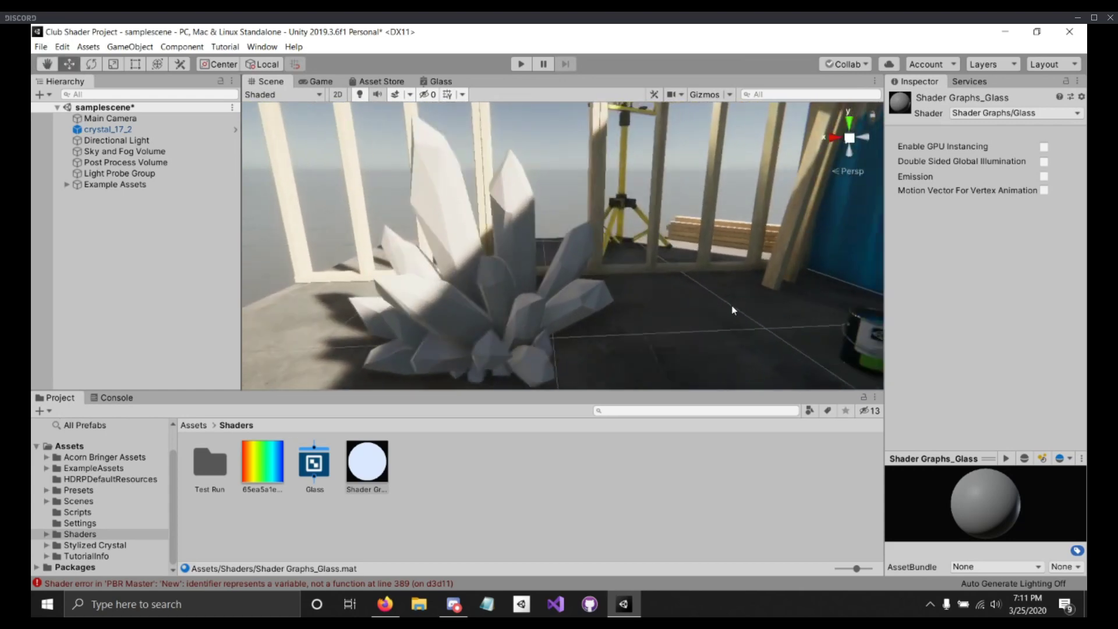
Step: Review the shader errors in the Console, including the details of the CustomFunction preview error
{"action": "left_click", "coordinate": [236, 585]}
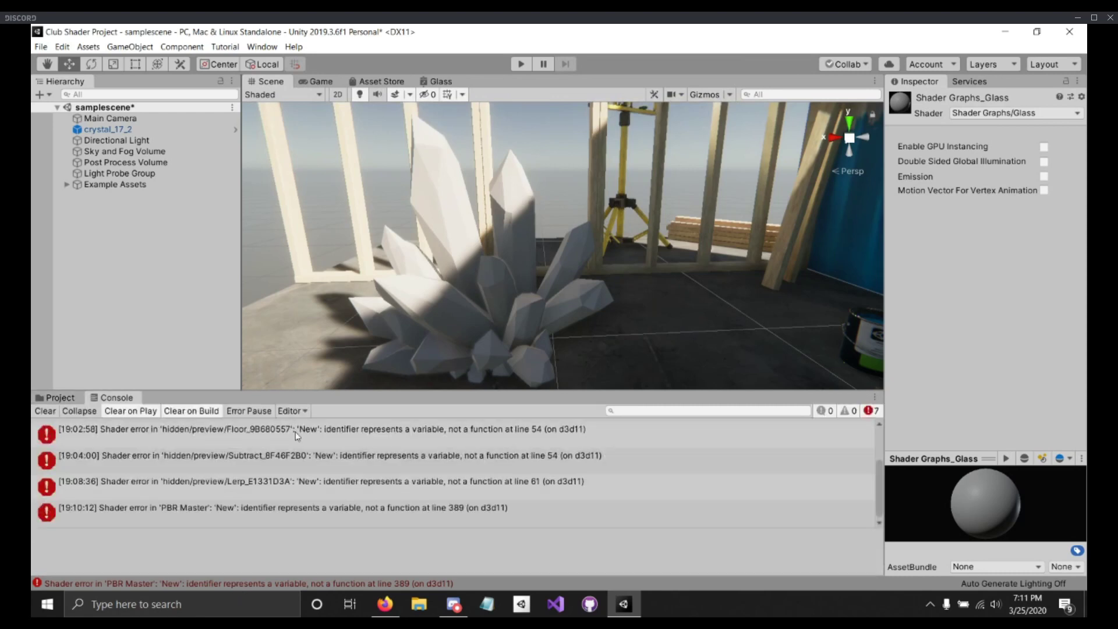
{"action": "scroll", "coordinate": [445, 483], "scroll_direction": "up", "scroll_amount": 3}
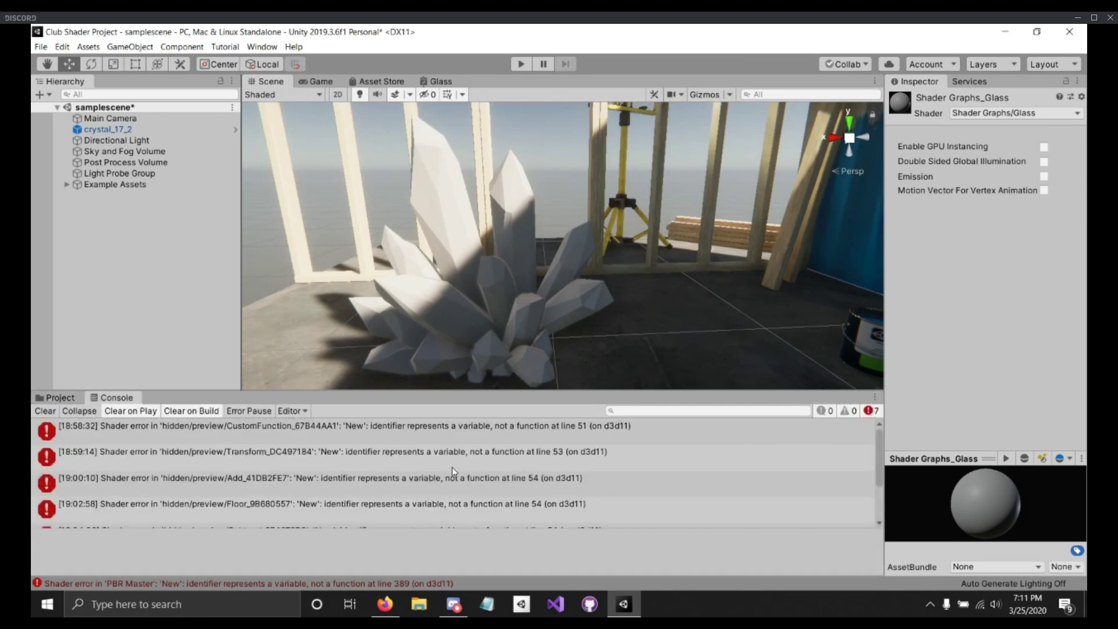
{"action": "left_click", "coordinate": [420, 432]}
{"action": "scroll", "coordinate": [335, 471], "scroll_direction": "down", "scroll_amount": 3}
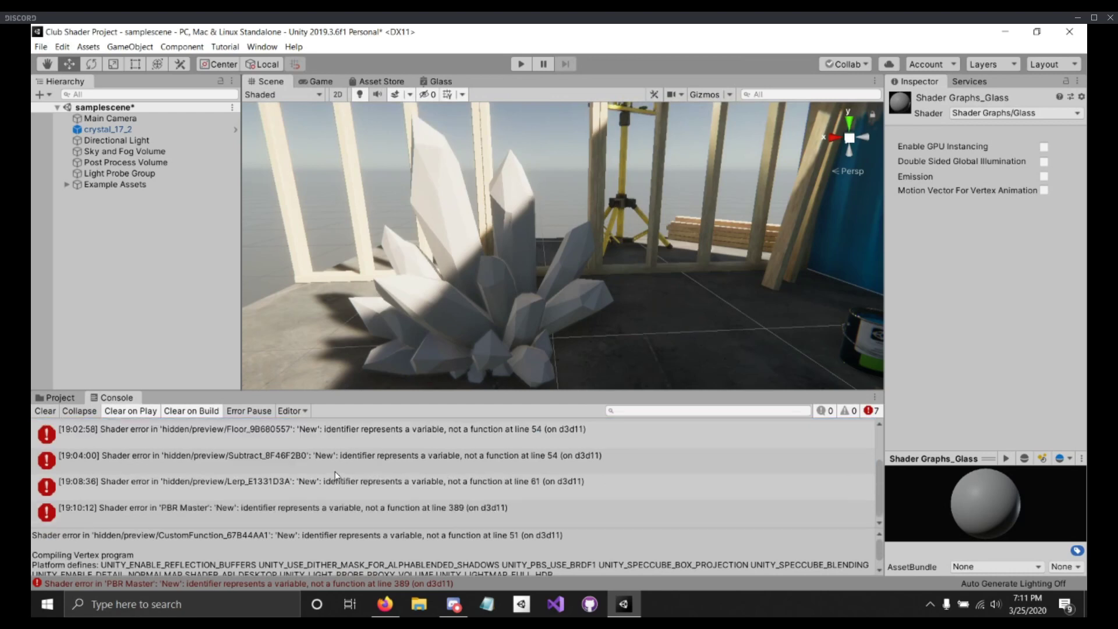
{"action": "left_click", "coordinate": [117, 246]}
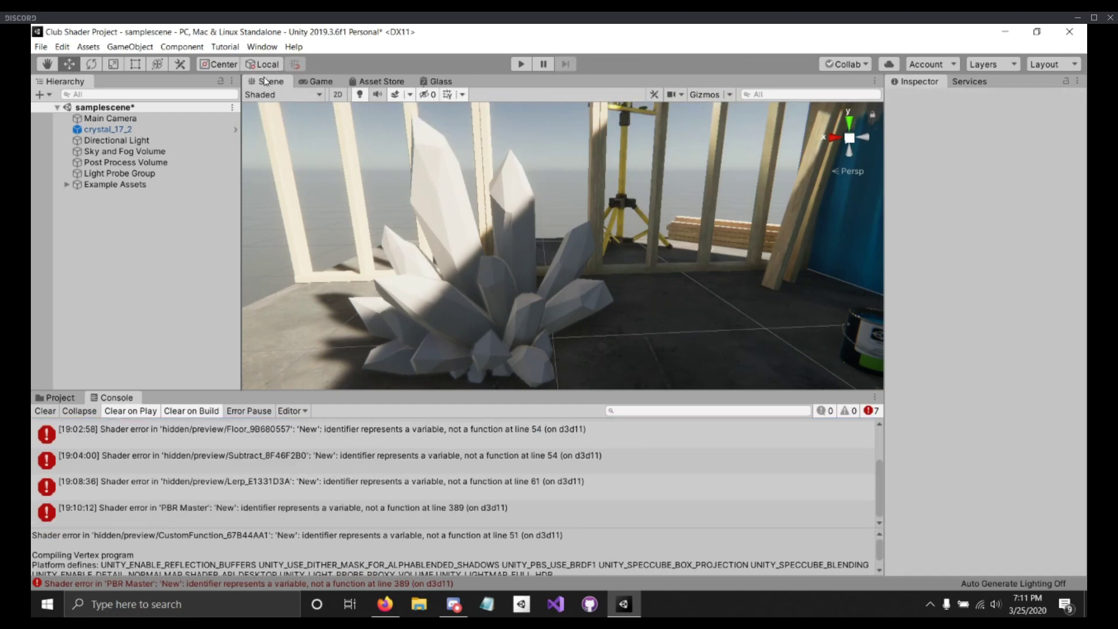
Step: Apply the Shader Graphs_Trial2 material from the Test Run folder to the crystal and select the crystal
{"action": "left_click", "coordinate": [60, 398]}
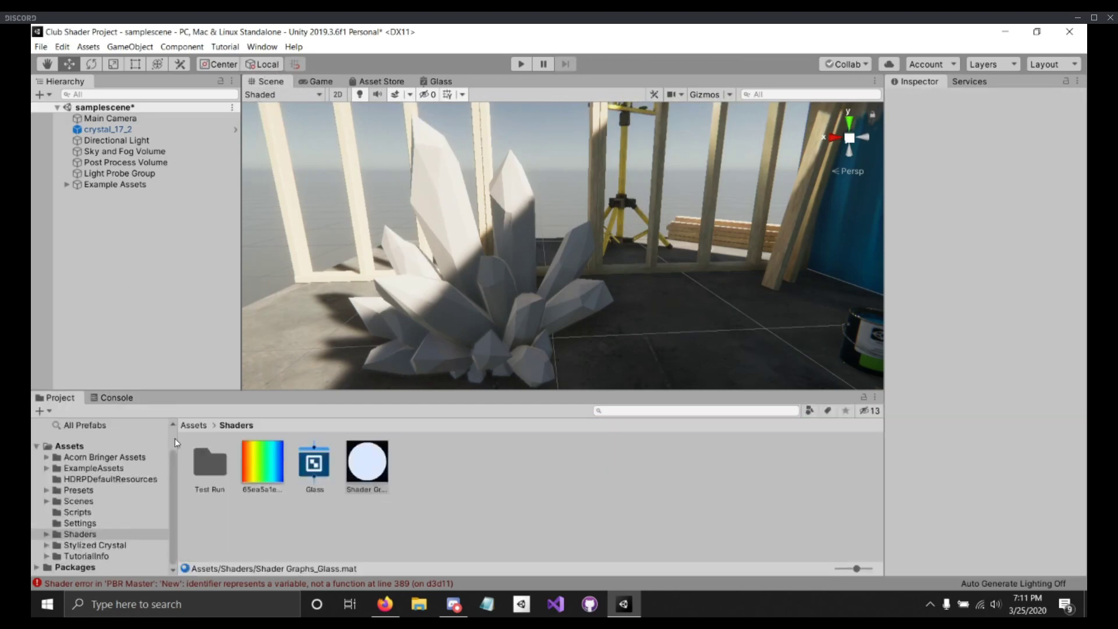
{"action": "left_click", "coordinate": [215, 463]}
{"action": "double_click", "coordinate": [223, 461]}
{"action": "left_click_drag", "start_coordinate": [221, 463], "coordinate": [453, 320]}
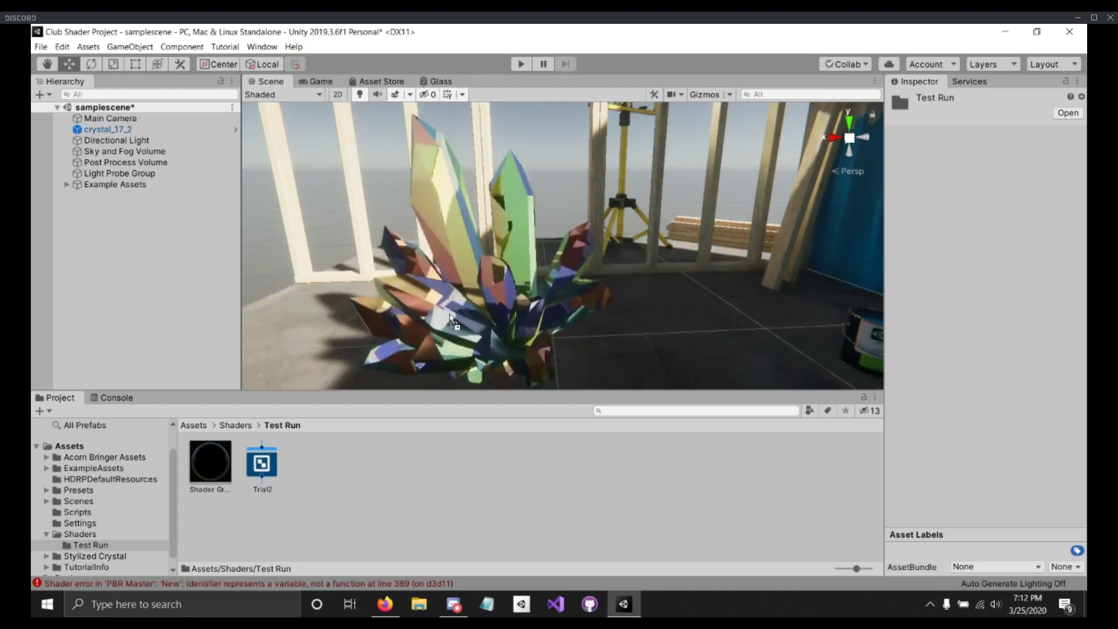
{"action": "left_click", "coordinate": [504, 292]}
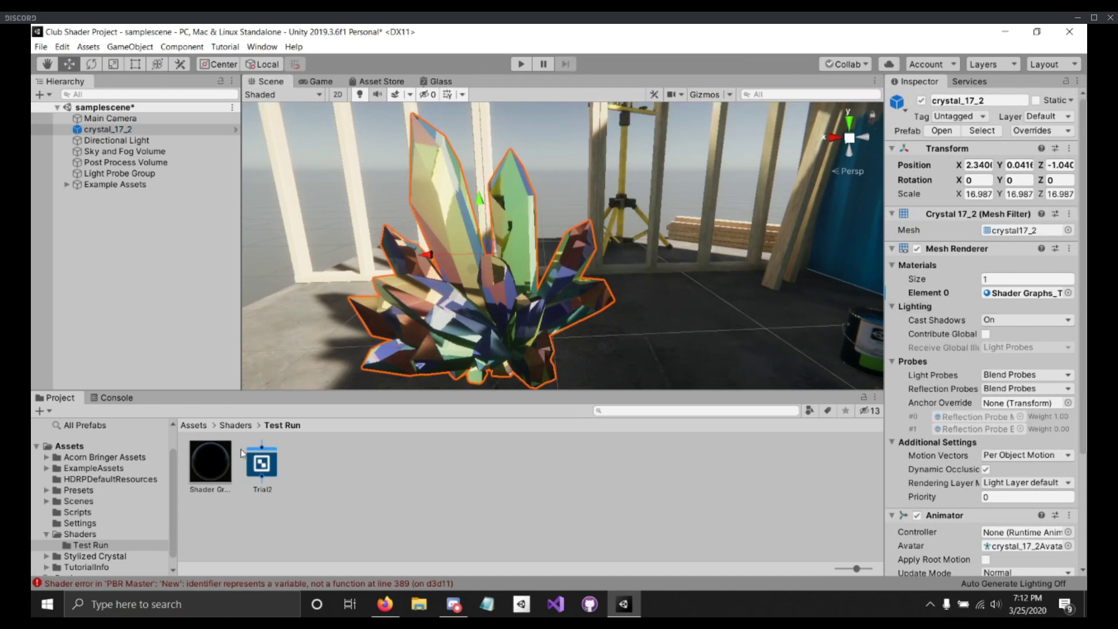
Step: Turn off Iridescent and Iridescent Noise on the Shader Graphs_Trial2 material and examine the crystal's glass look from several angles
{"action": "left_click", "coordinate": [211, 464]}
{"action": "left_click", "coordinate": [1043, 227]}
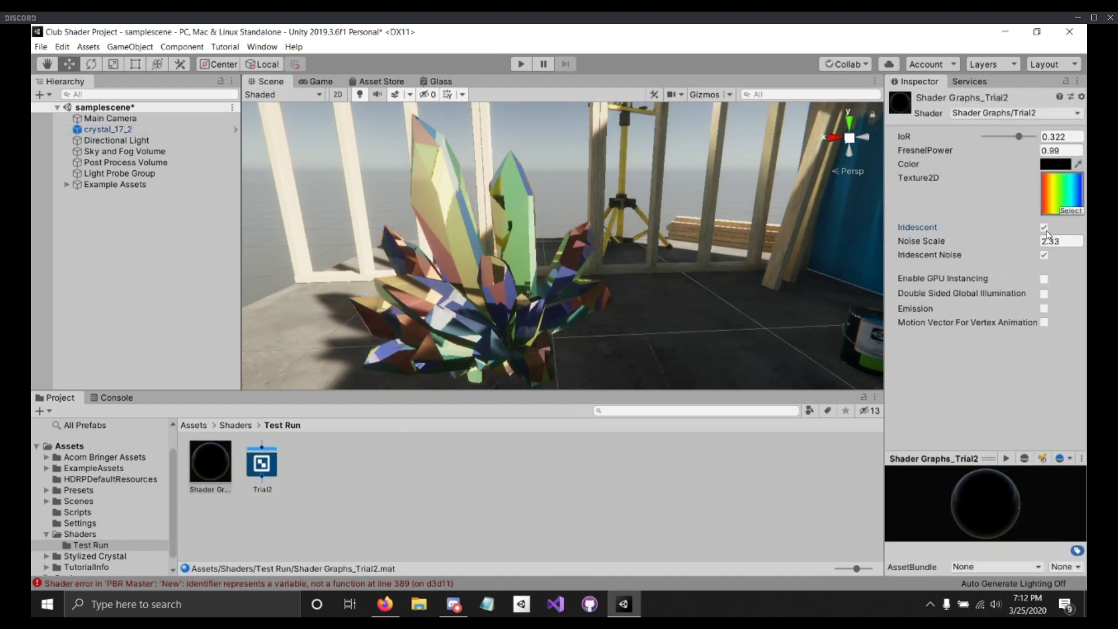
{"action": "left_click", "coordinate": [1044, 255]}
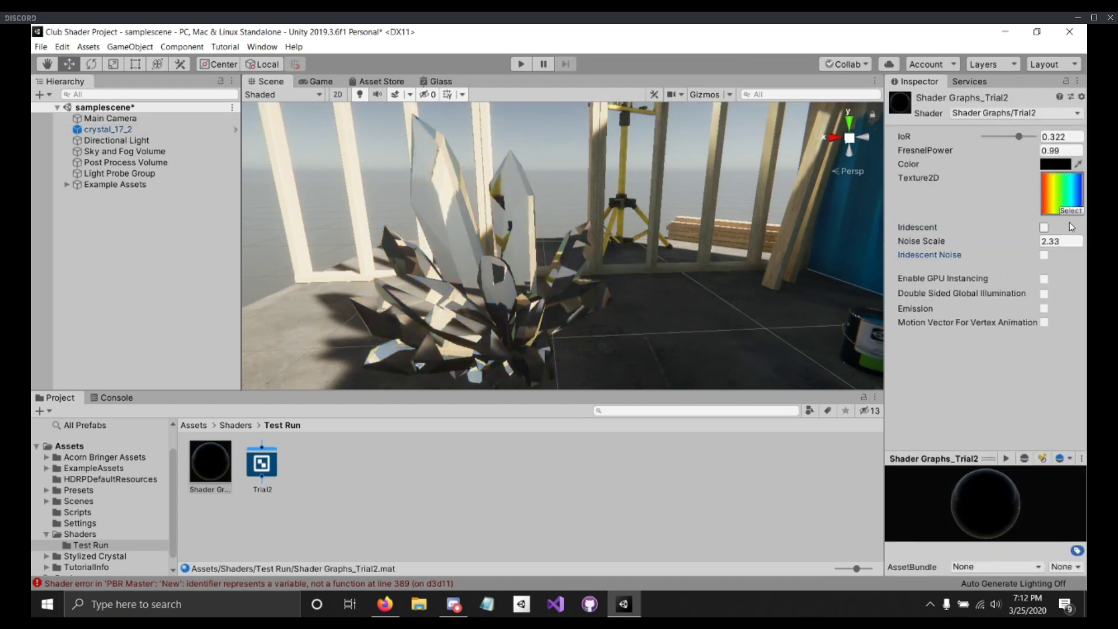
{"action": "middle_click_drag", "start_coordinate": [582, 233], "coordinate": [673, 255]}
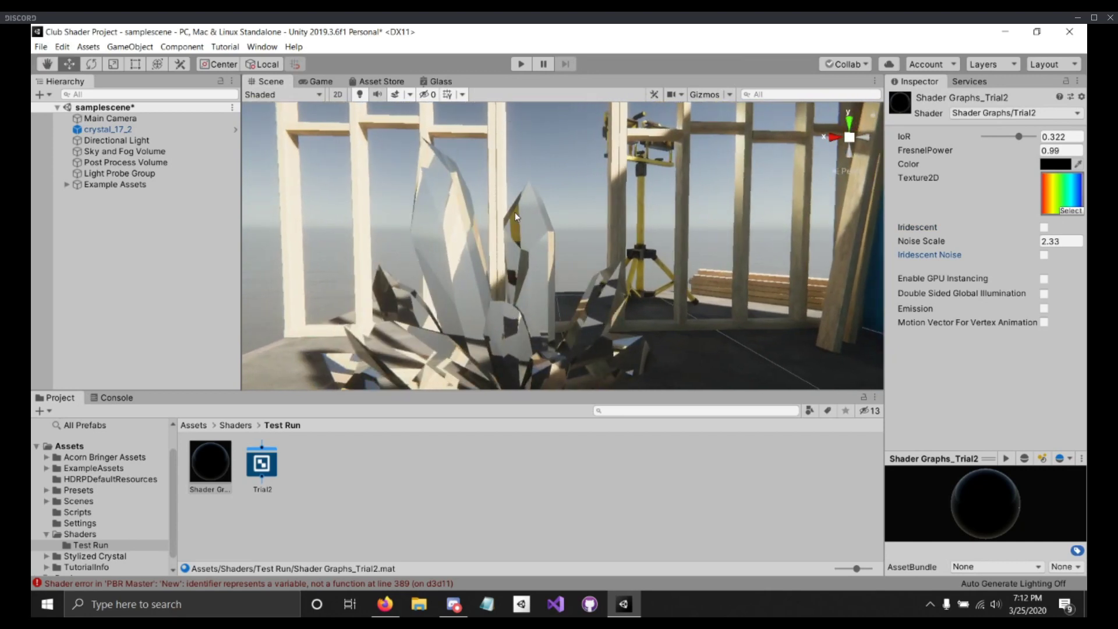
{"action": "middle_click_drag", "start_coordinate": [515, 212], "coordinate": [508, 152]}
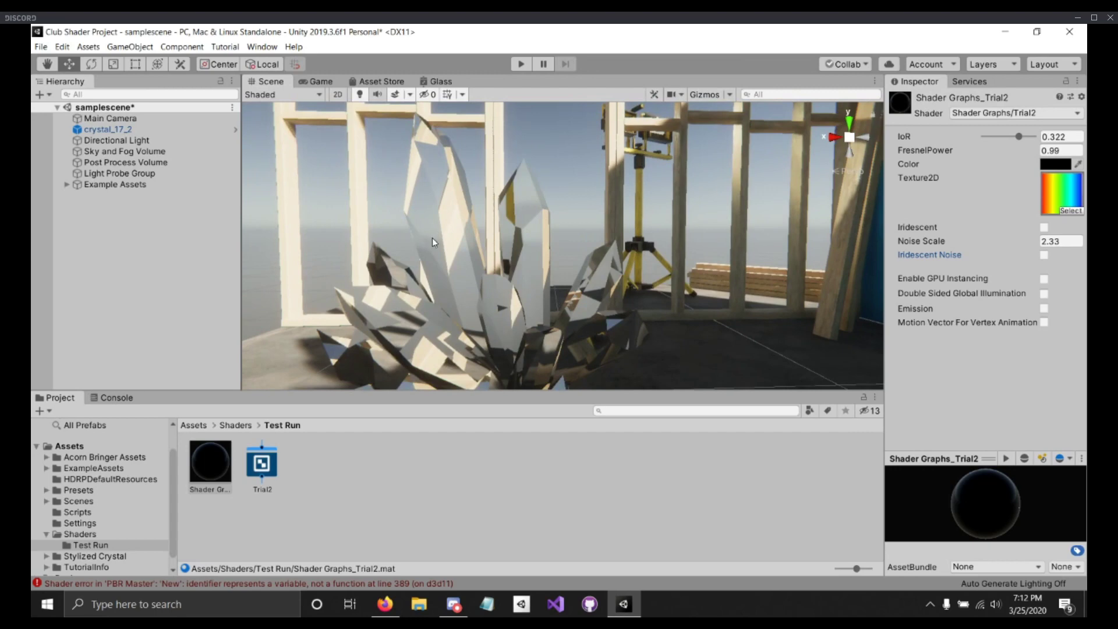
{"action": "middle_click_drag", "start_coordinate": [431, 280], "coordinate": [431, 232]}
{"action": "right_click_drag", "start_coordinate": [431, 232], "coordinate": [547, 235]}
{"action": "middle_click_drag", "start_coordinate": [548, 235], "coordinate": [560, 236]}
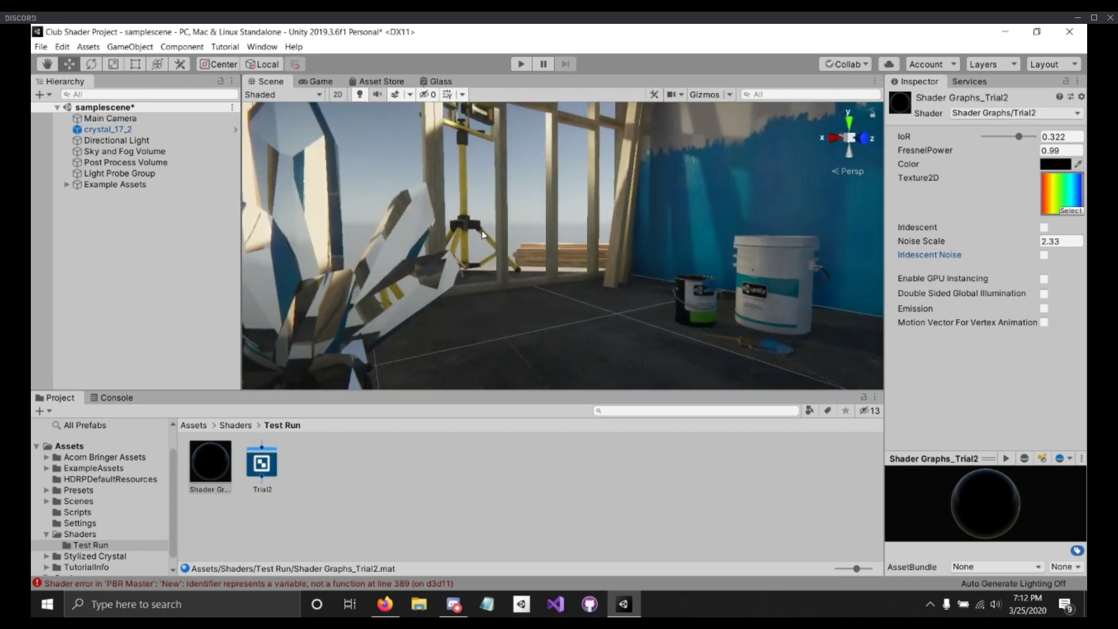
Step: Examine the crystal model and its surroundings in the scene from several angles and distances
{"action": "scroll", "coordinate": [499, 219], "scroll_direction": "down", "scroll_amount": 10}
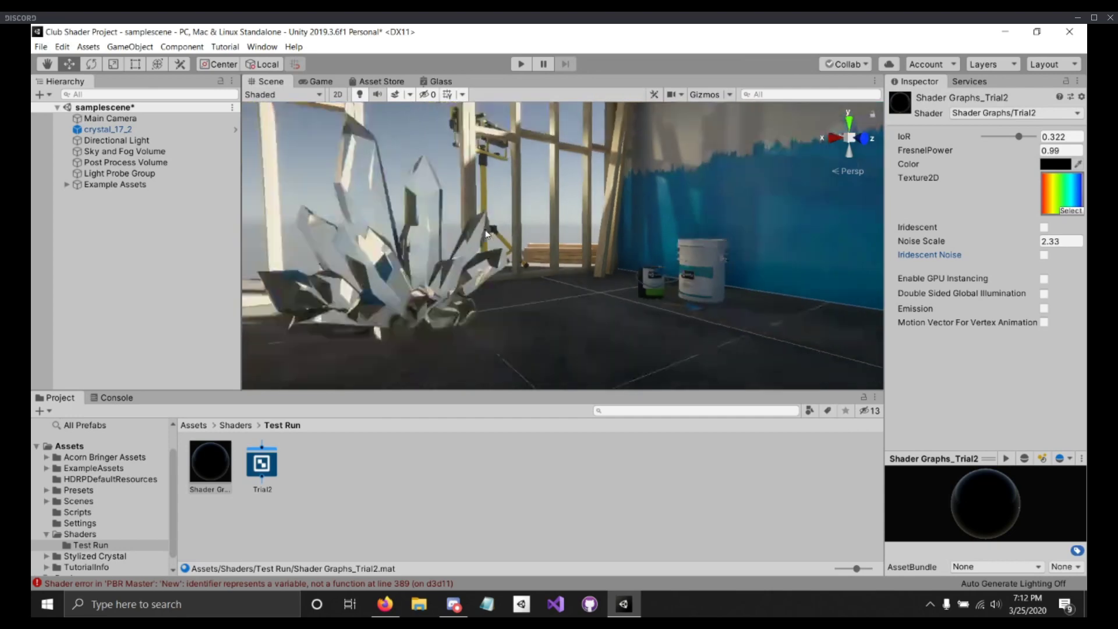
{"action": "middle_click_drag", "start_coordinate": [571, 234], "coordinate": [575, 278]}
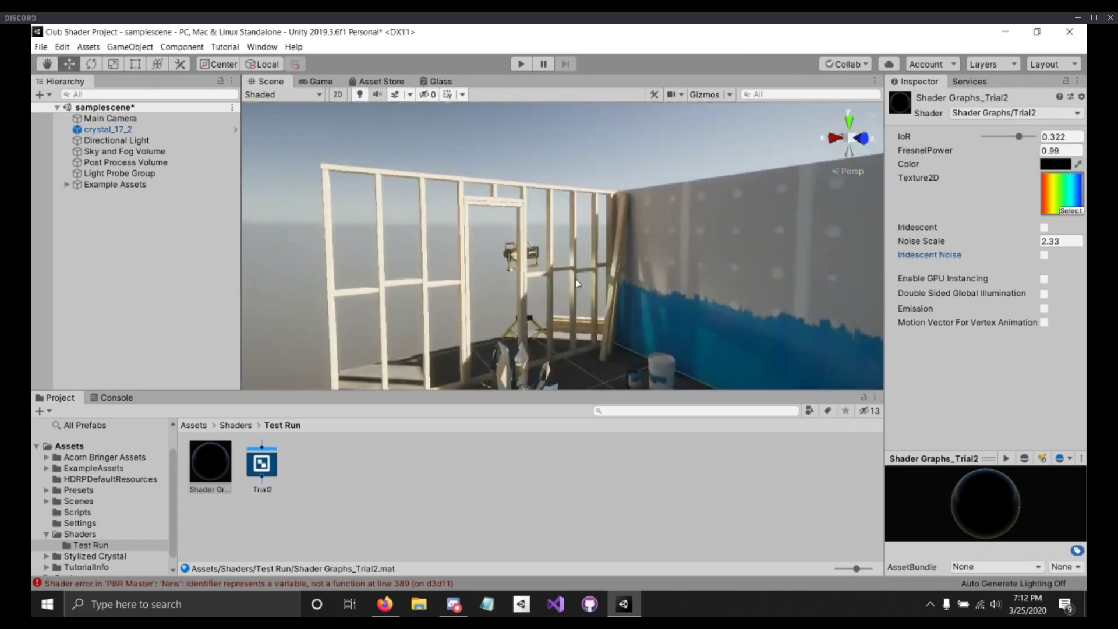
{"action": "right_click_drag", "start_coordinate": [576, 279], "coordinate": [558, 409]}
{"action": "middle_click_drag", "start_coordinate": [577, 365], "coordinate": [562, 350]}
{"action": "right_click_drag", "start_coordinate": [563, 350], "coordinate": [474, 291]}
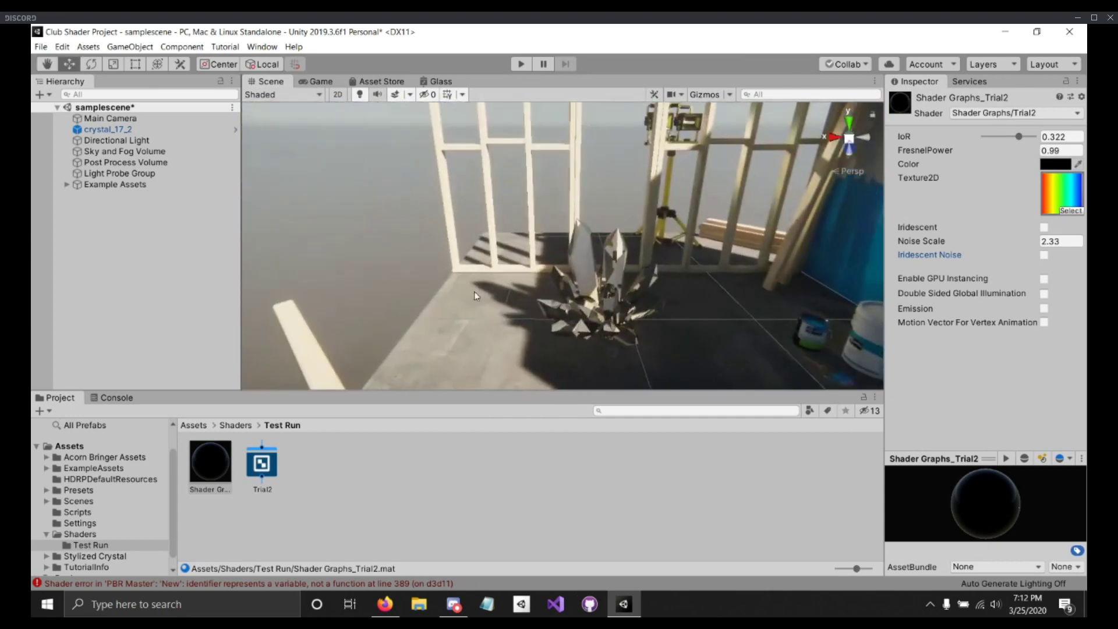
{"action": "middle_click_drag", "start_coordinate": [501, 286], "coordinate": [467, 253]}
{"action": "scroll", "coordinate": [467, 253], "scroll_direction": "up", "scroll_amount": 3}
{"action": "right_click_drag", "start_coordinate": [467, 254], "coordinate": [389, 203]}
{"action": "left_click", "coordinate": [377, 94]}
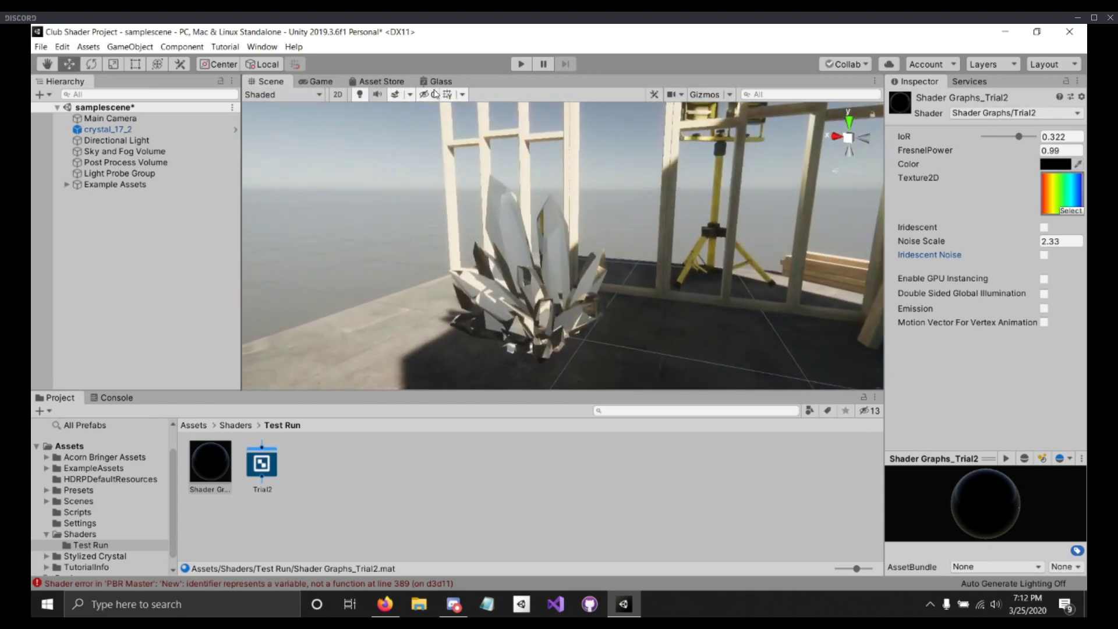
Step: Open the Glass shader graph and move the PBR Master node and its Color property node farther from the Lerp node
{"action": "left_click", "coordinate": [438, 83]}
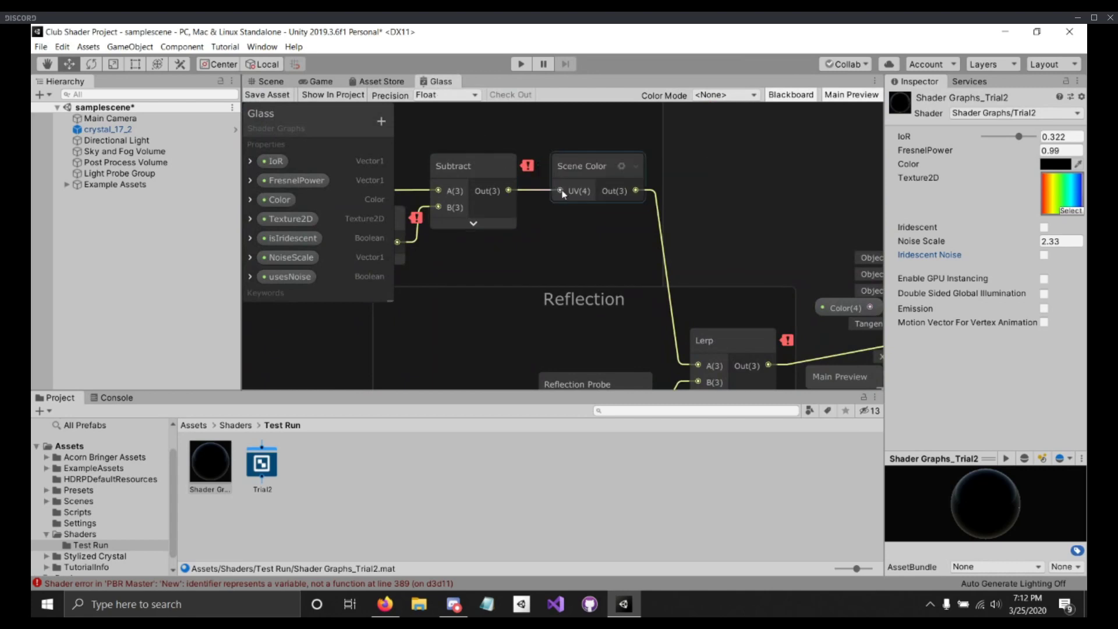
{"action": "scroll", "coordinate": [629, 258], "scroll_direction": "down", "scroll_amount": 5}
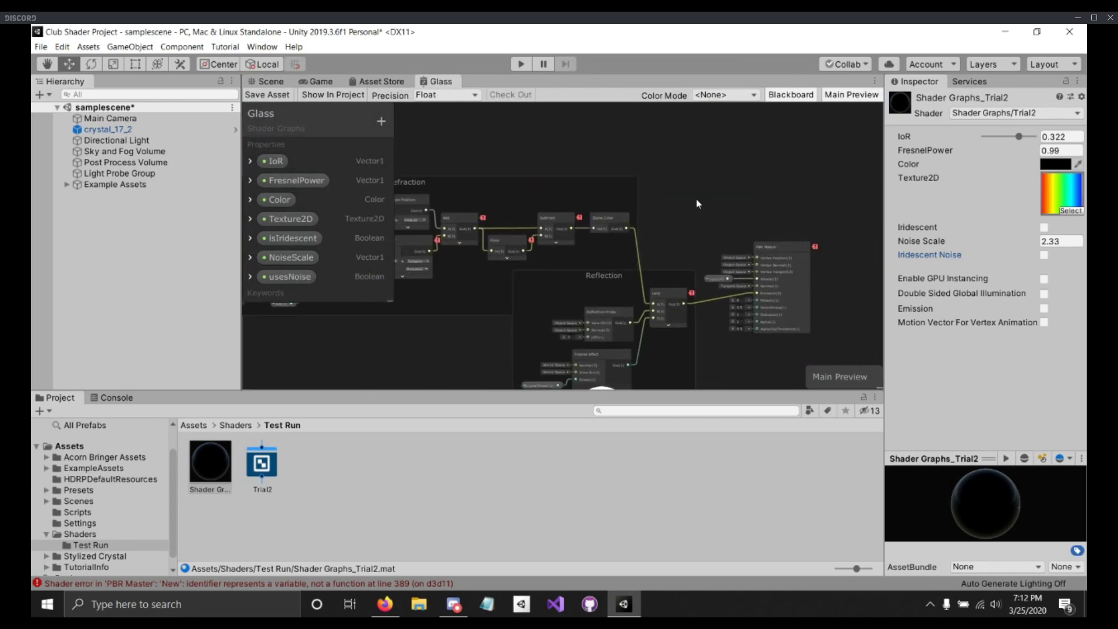
{"action": "middle_click_drag", "start_coordinate": [698, 202], "coordinate": [649, 99]}
{"action": "left_click_drag", "start_coordinate": [733, 140], "coordinate": [820, 207]}
{"action": "left_click_drag", "start_coordinate": [621, 243], "coordinate": [683, 241]}
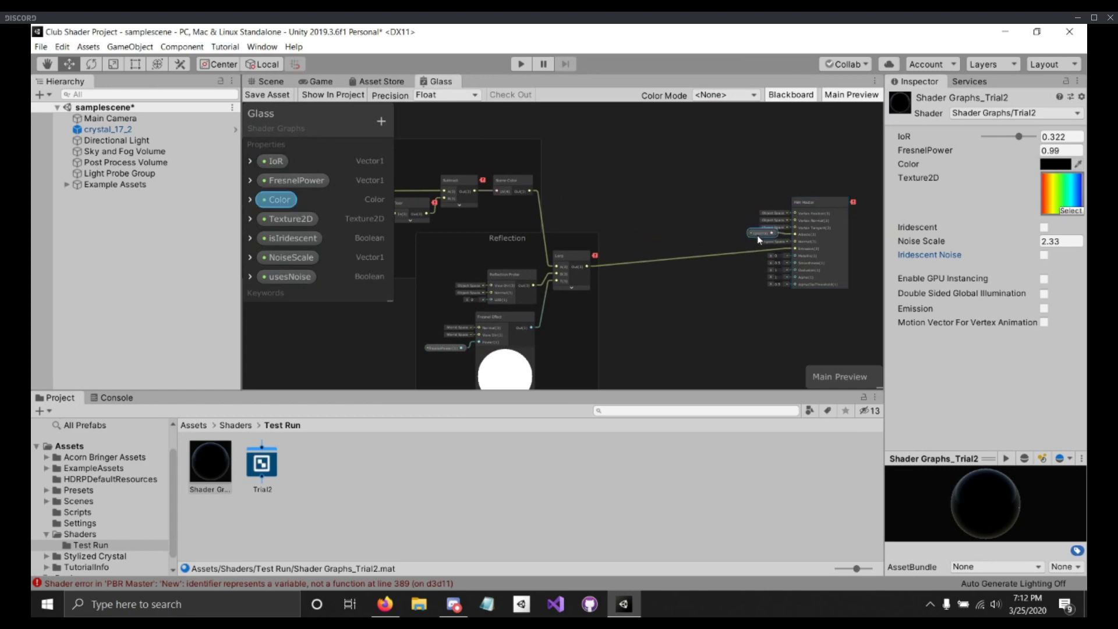
{"action": "left_click_drag", "start_coordinate": [759, 239], "coordinate": [765, 244]}
{"action": "left_click", "coordinate": [716, 244]}
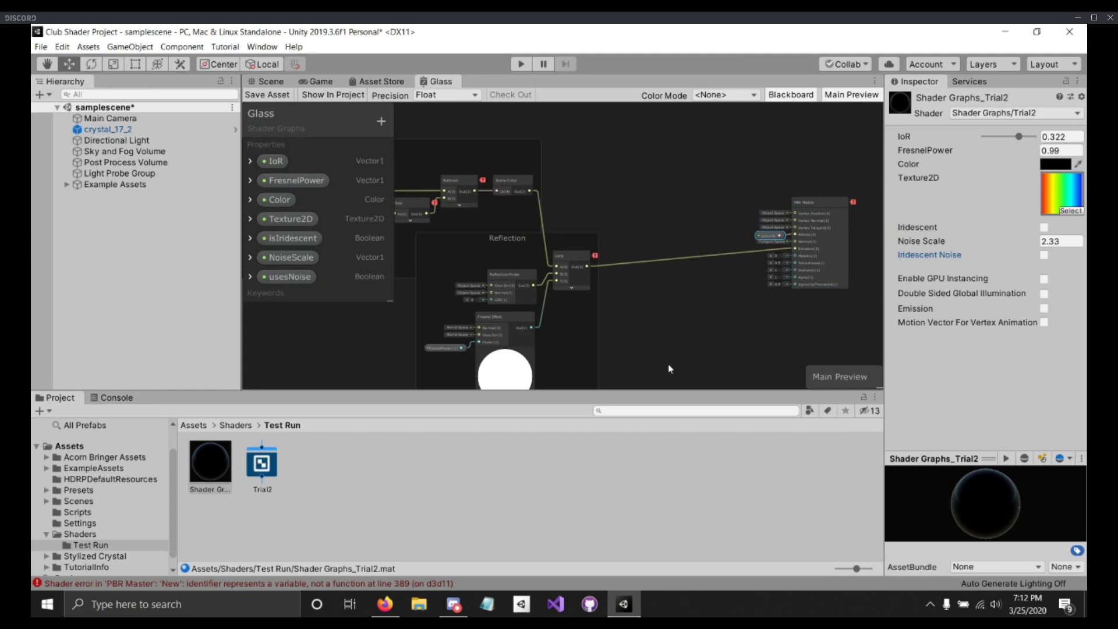
Step: Add a Fresnel Effect node in the empty area below the existing Refraction and Reflection groups
{"action": "middle_click_drag", "start_coordinate": [659, 373], "coordinate": [787, 207]}
{"action": "mouse_move", "coordinate": [460, 293]}
{"action": "middle_mouse_down"}
{"action": "mouse_move", "coordinate": [582, 274]}
{"action": "mouse_move", "coordinate": [676, 305]}
{"action": "mouse_move", "coordinate": [677, 285]}
{"action": "mouse_move", "coordinate": [689, 300]}
{"action": "middle_mouse_up"}
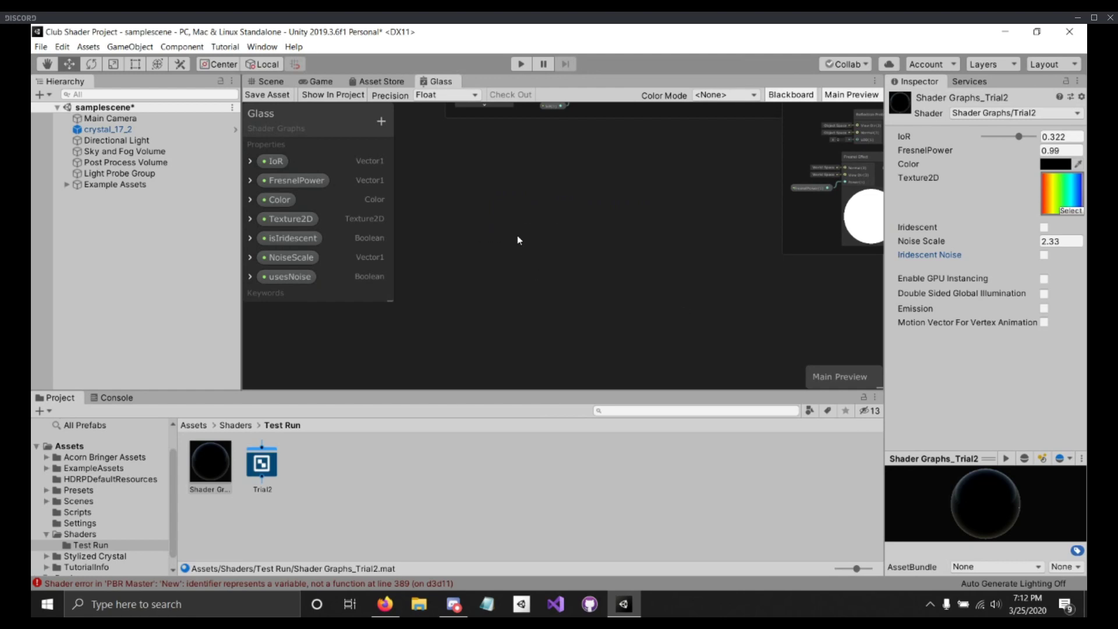
{"action": "key", "text": "space"}
{"action": "type", "text": "f"}
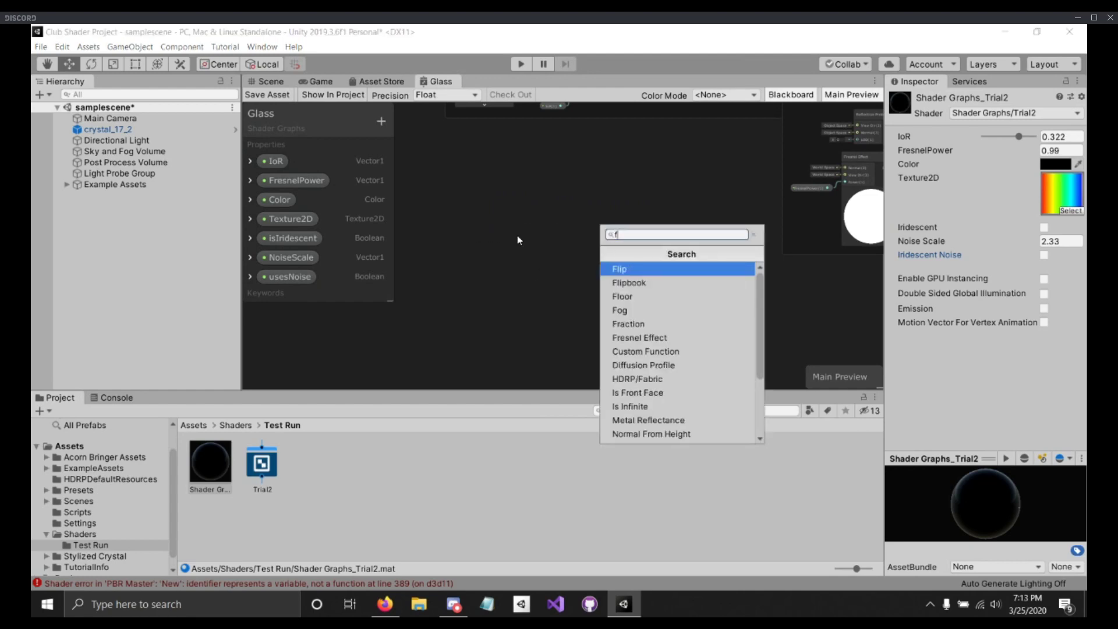
{"action": "type", "text": "re"}
{"action": "left_click", "coordinate": [662, 272]}
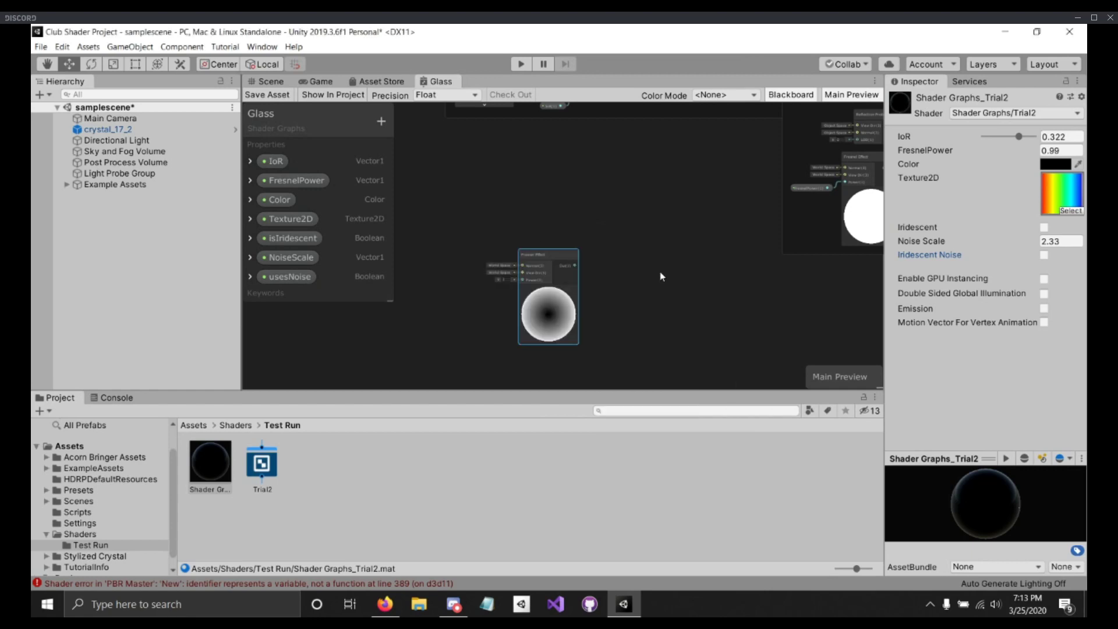
{"action": "middle_click_drag", "start_coordinate": [661, 231], "coordinate": [688, 195]}
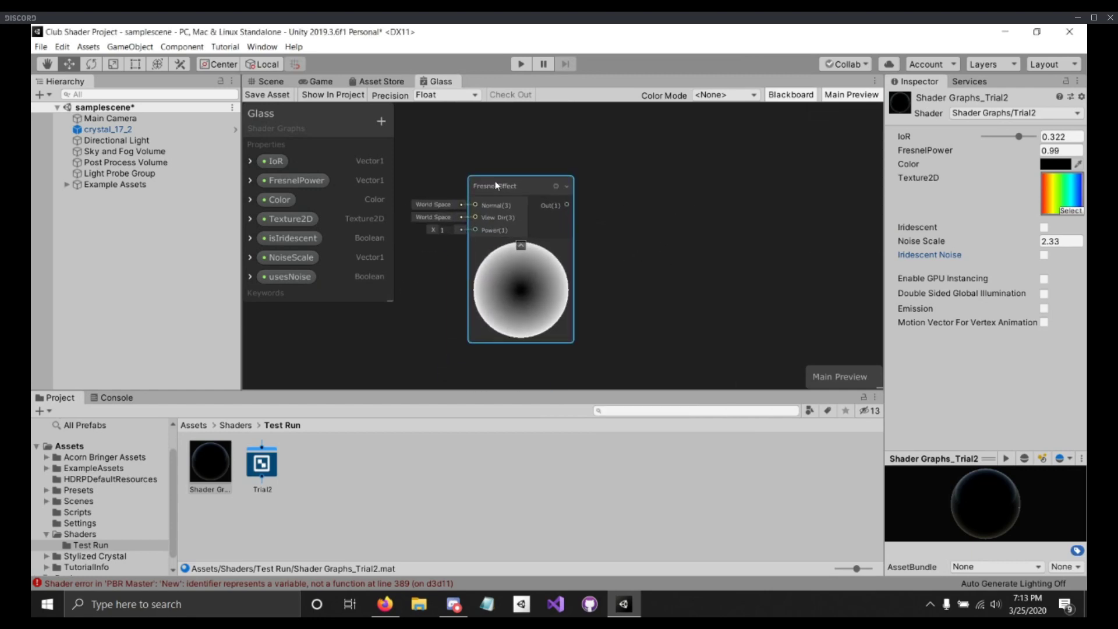
{"action": "left_click_drag", "start_coordinate": [491, 190], "coordinate": [476, 192]}
{"action": "scroll", "coordinate": [547, 195], "scroll_direction": "down", "scroll_amount": 4}
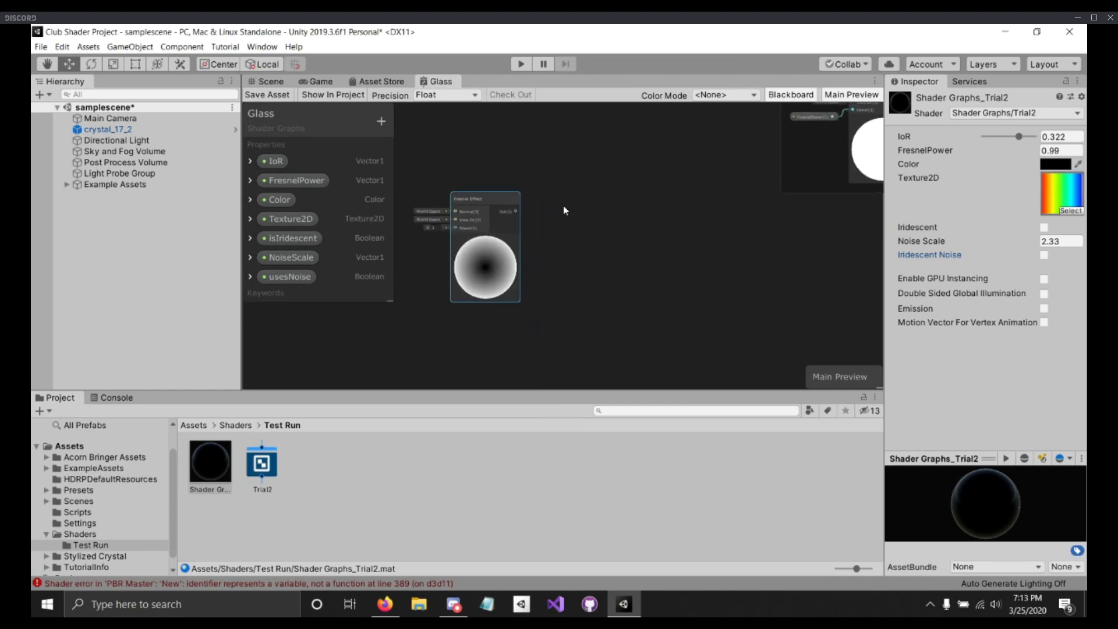
{"action": "left_click_drag", "start_coordinate": [509, 235], "coordinate": [464, 215]}
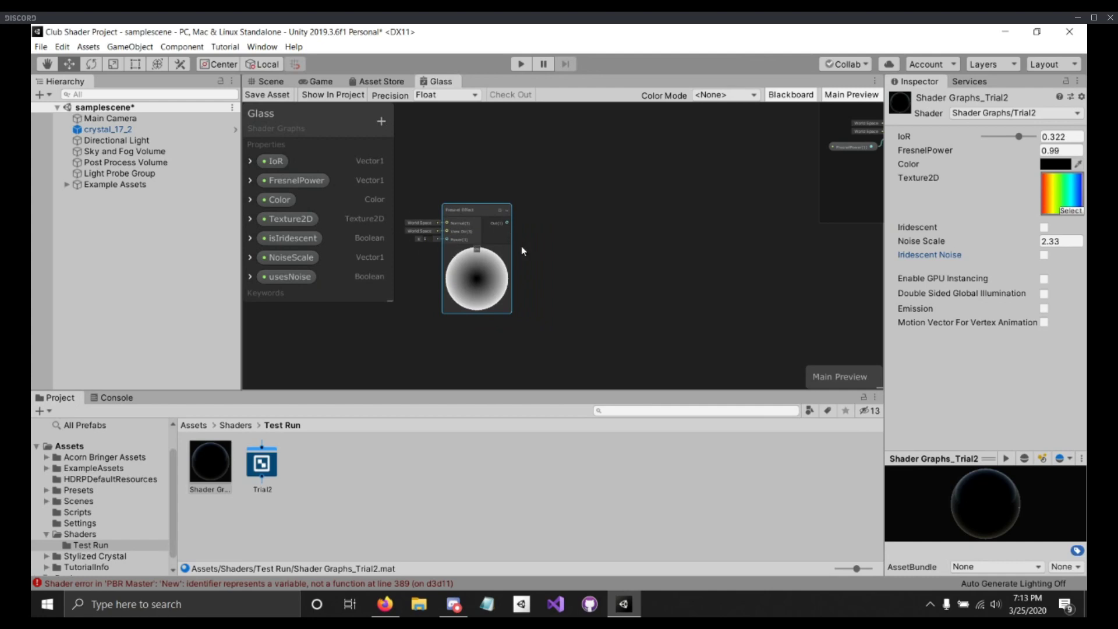
Step: Add a One Minus node fed by the Fresnel Effect node's output
{"action": "scroll", "coordinate": [553, 251], "scroll_direction": "up", "scroll_amount": 1}
{"action": "middle_click_drag", "start_coordinate": [599, 259], "coordinate": [594, 258]}
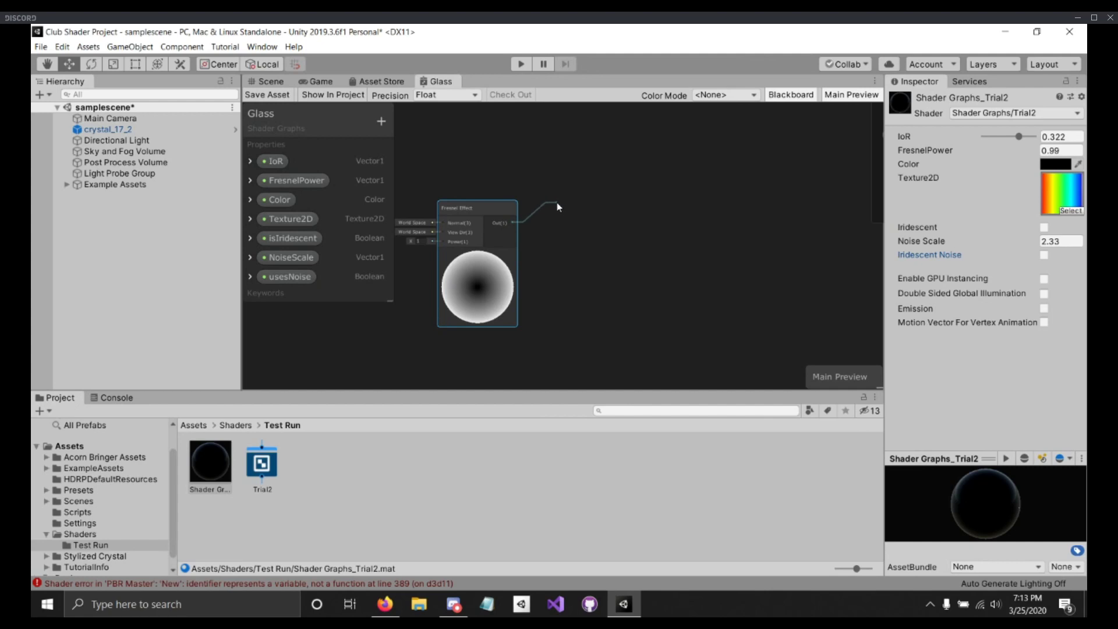
{"action": "left_click_drag", "start_coordinate": [557, 203], "coordinate": [557, 204]}
{"action": "type", "text": "one"}
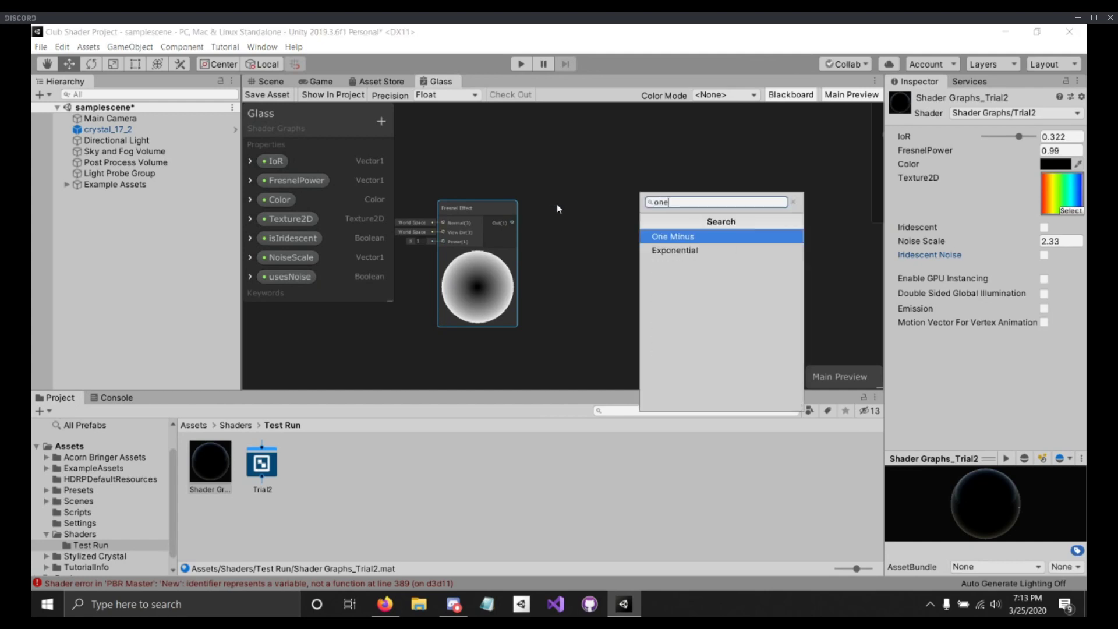
{"action": "key", "text": "Return"}
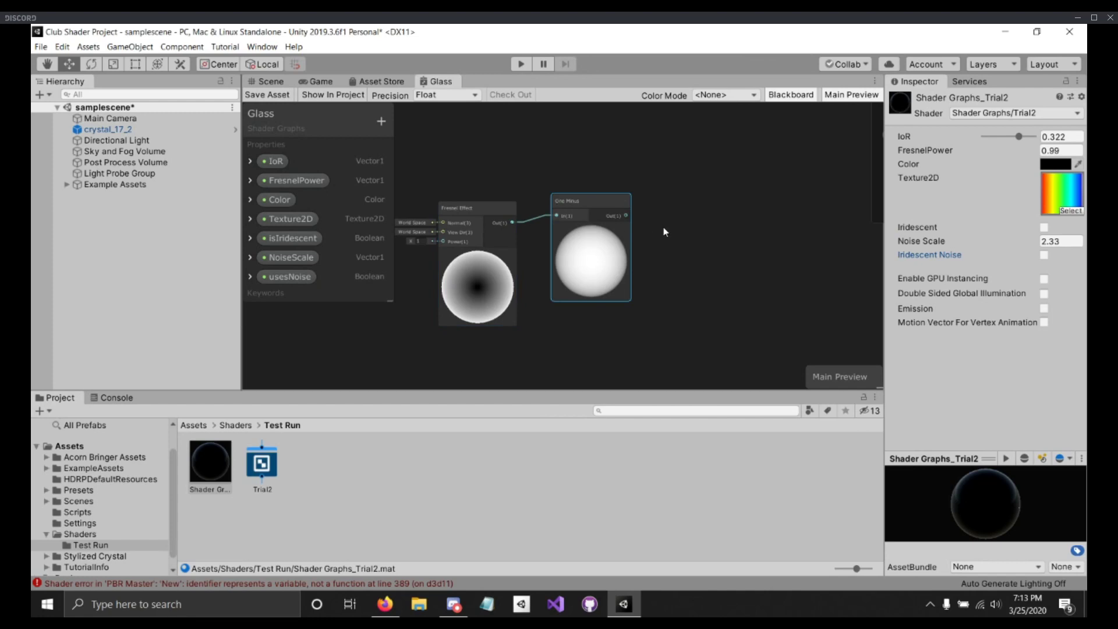
Step: Reposition the One Minus node lower beside the Fresnel Effect node and compare their previews
{"action": "scroll", "coordinate": [663, 227], "scroll_direction": "up", "scroll_amount": 3}
{"action": "middle_click_drag", "start_coordinate": [705, 221], "coordinate": [838, 184]}
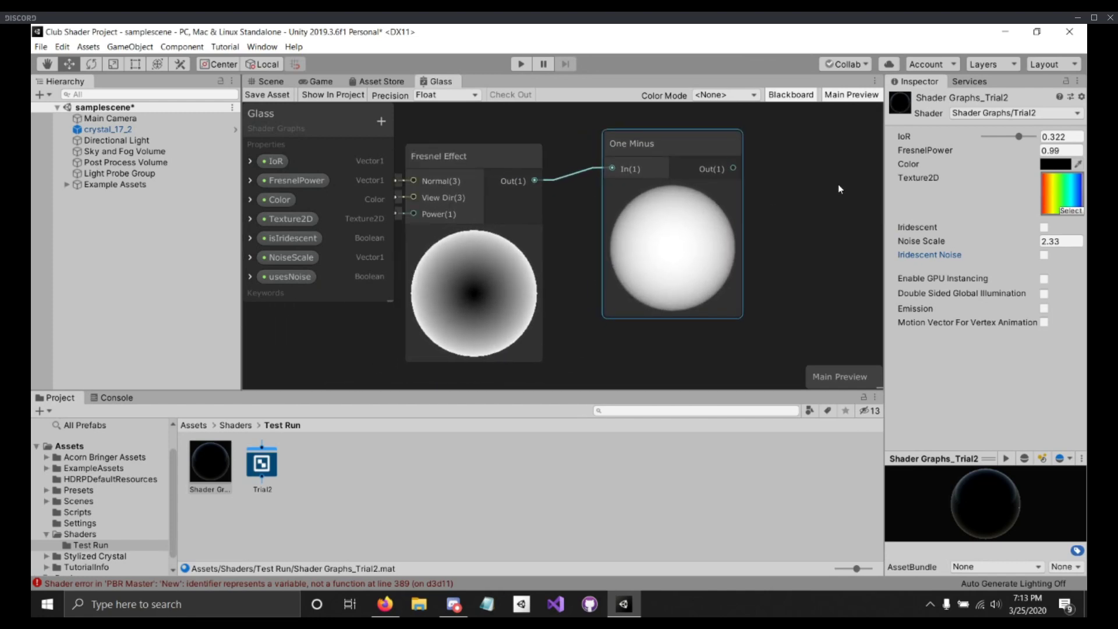
{"action": "left_click_drag", "start_coordinate": [669, 146], "coordinate": [649, 197]}
{"action": "middle_click_drag", "start_coordinate": [518, 175], "coordinate": [565, 144]}
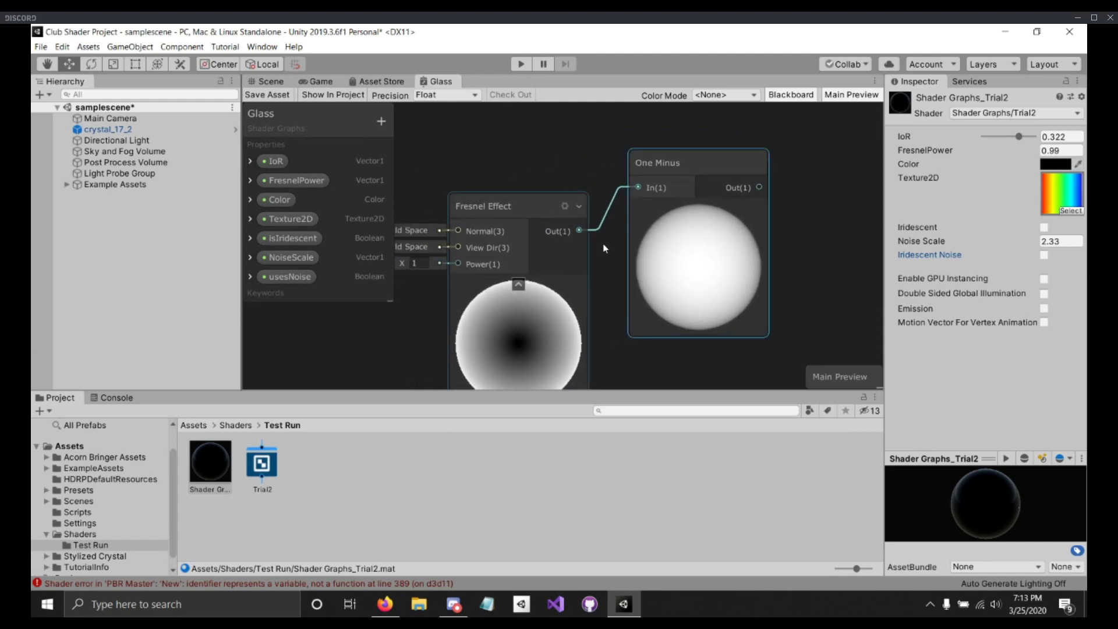
{"action": "left_click_drag", "start_coordinate": [674, 161], "coordinate": [668, 216]}
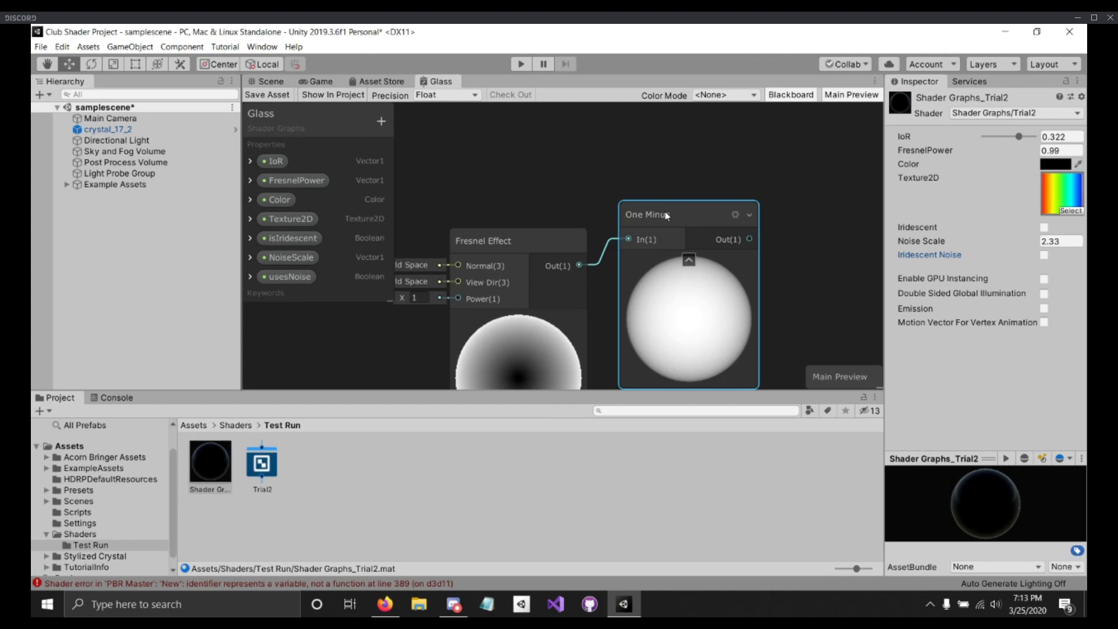
{"action": "middle_click_drag", "start_coordinate": [583, 182], "coordinate": [636, 143]}
{"action": "middle_click_drag", "start_coordinate": [642, 268], "coordinate": [648, 229]}
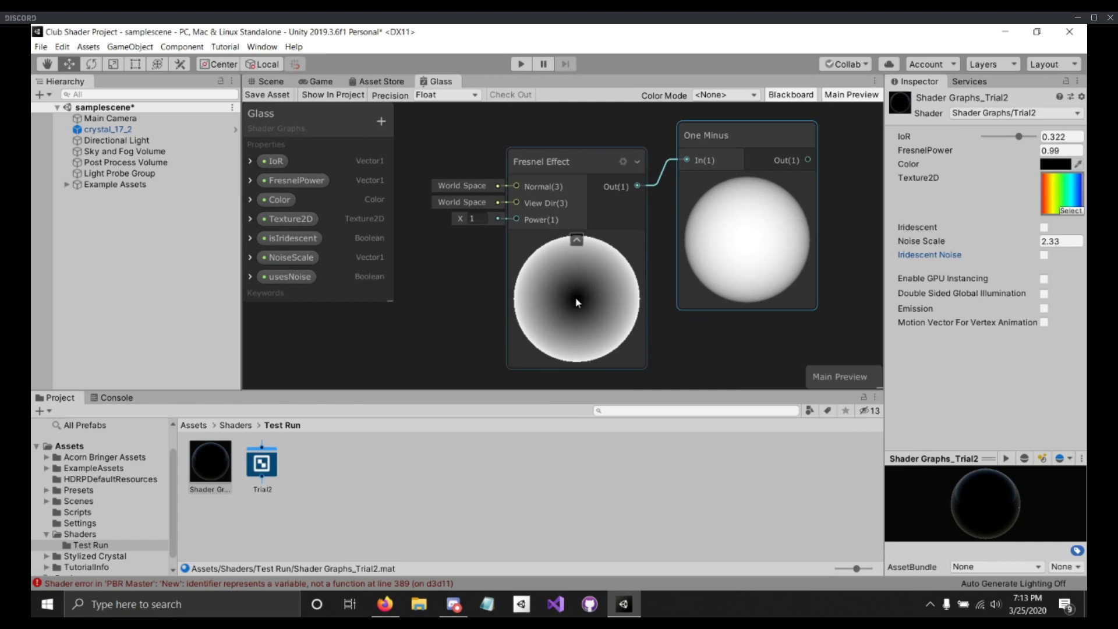
{"action": "left_click_drag", "start_coordinate": [755, 138], "coordinate": [754, 195]}
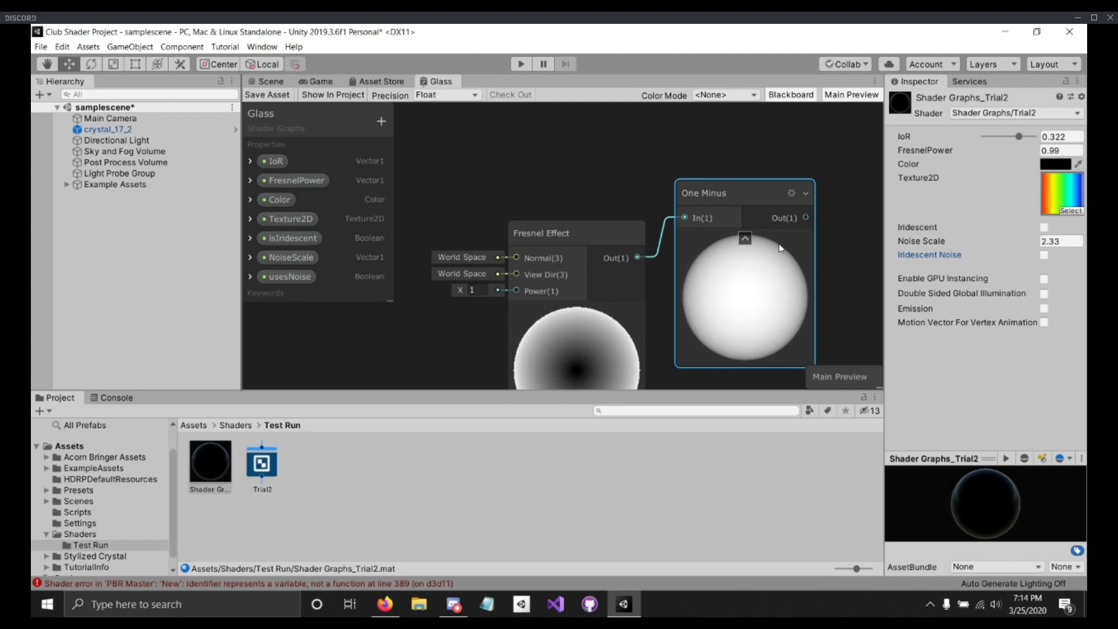
Step: Maximize the Glass shader graph window to get more working space around the new nodes
{"action": "scroll", "coordinate": [821, 258], "scroll_direction": "down", "scroll_amount": 1}
{"action": "scroll", "coordinate": [828, 258], "scroll_direction": "down", "scroll_amount": 1}
{"action": "middle_click_drag", "start_coordinate": [832, 247], "coordinate": [603, 227]}
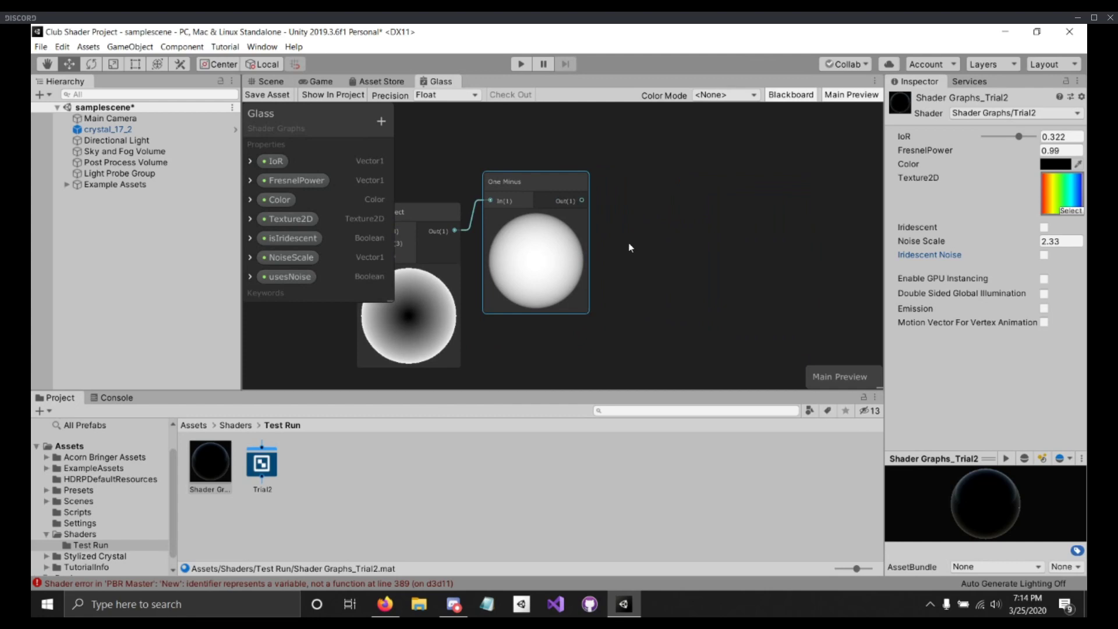
{"action": "middle_click_drag", "start_coordinate": [659, 249], "coordinate": [704, 180]}
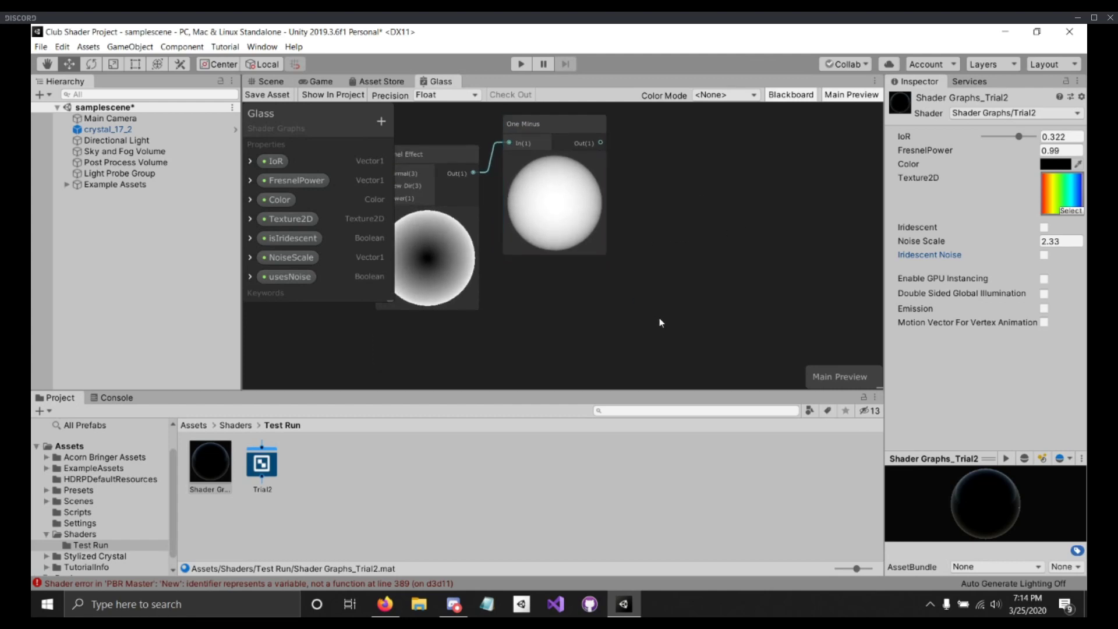
{"action": "mouse_move", "coordinate": [662, 319]}
{"action": "middle_mouse_down"}
{"action": "mouse_move", "coordinate": [637, 263]}
{"action": "mouse_move", "coordinate": [677, 281]}
{"action": "middle_mouse_up"}
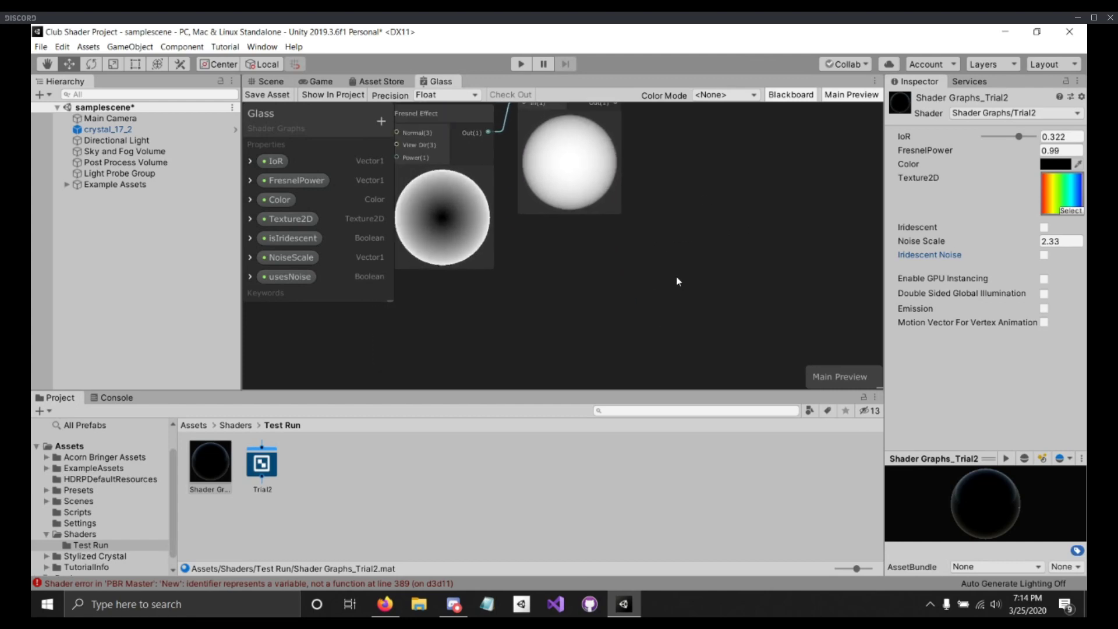
{"action": "double_click", "coordinate": [431, 83]}
{"action": "middle_click_drag", "start_coordinate": [508, 189], "coordinate": [621, 312]}
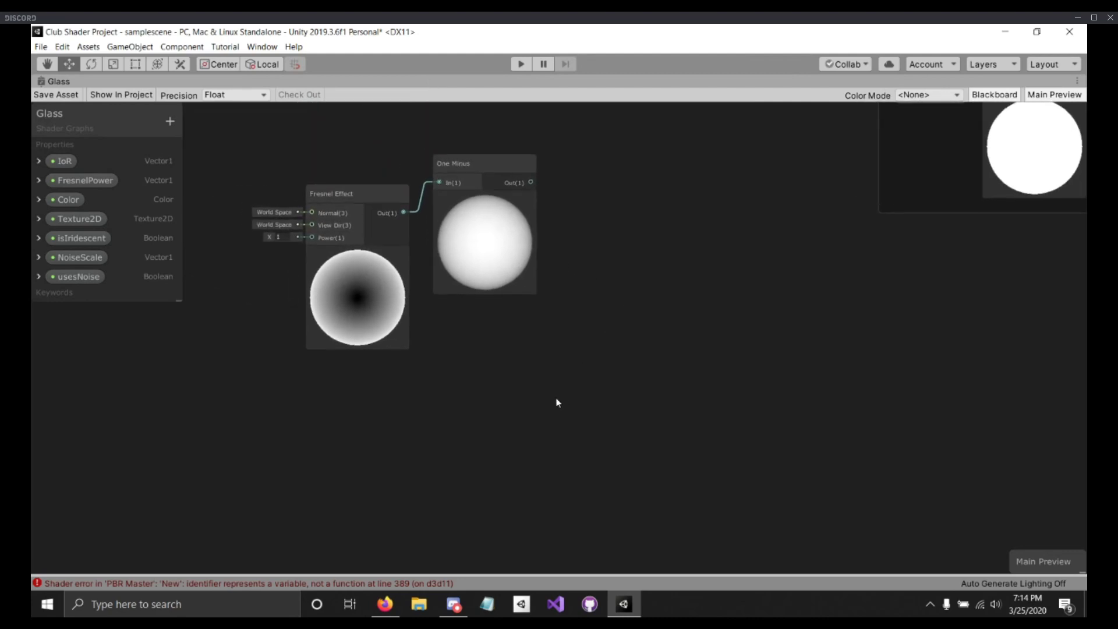
Step: Add a Simple Noise node and place it below the Fresnel Effect and One Minus nodes
{"action": "key", "text": "space"}
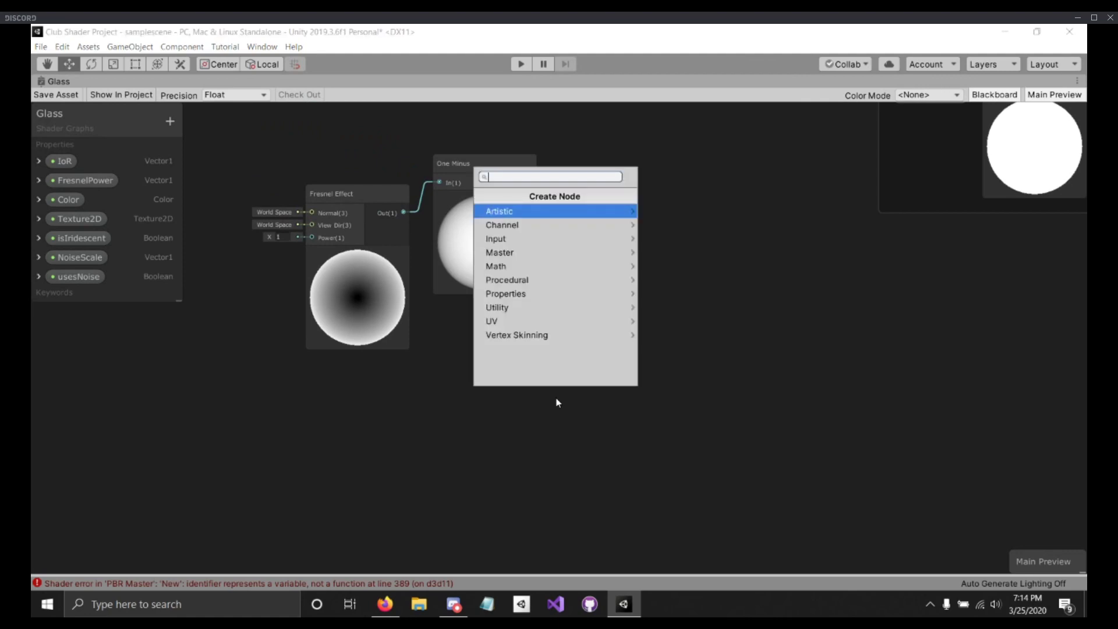
{"action": "type", "text": "simple"}
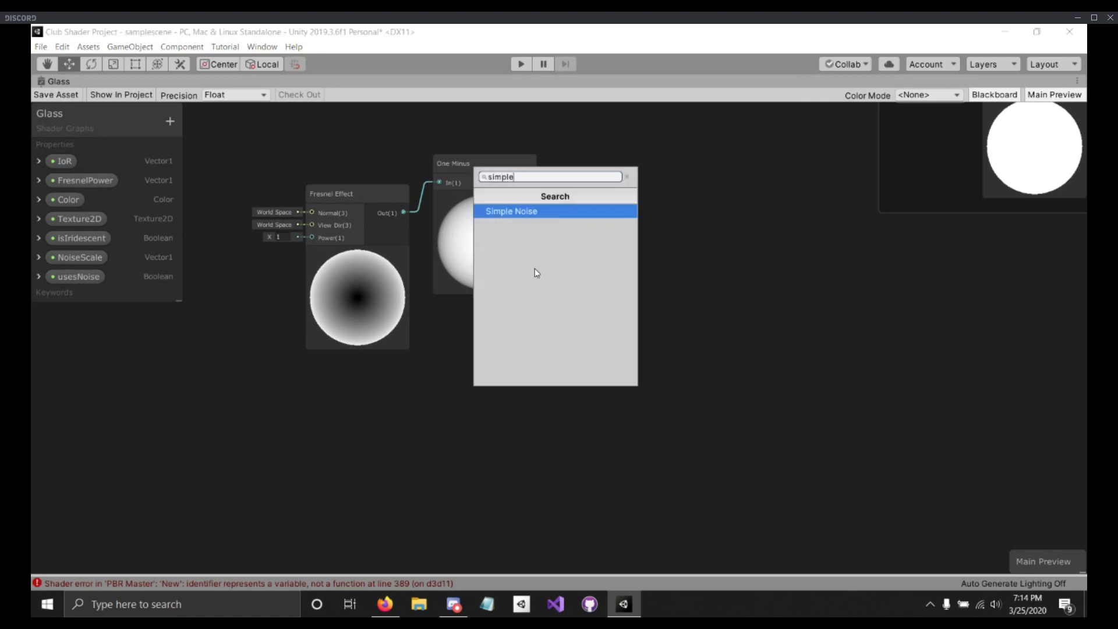
{"action": "left_click", "coordinate": [568, 213]}
{"action": "left_click_drag", "start_coordinate": [579, 429], "coordinate": [525, 380]}
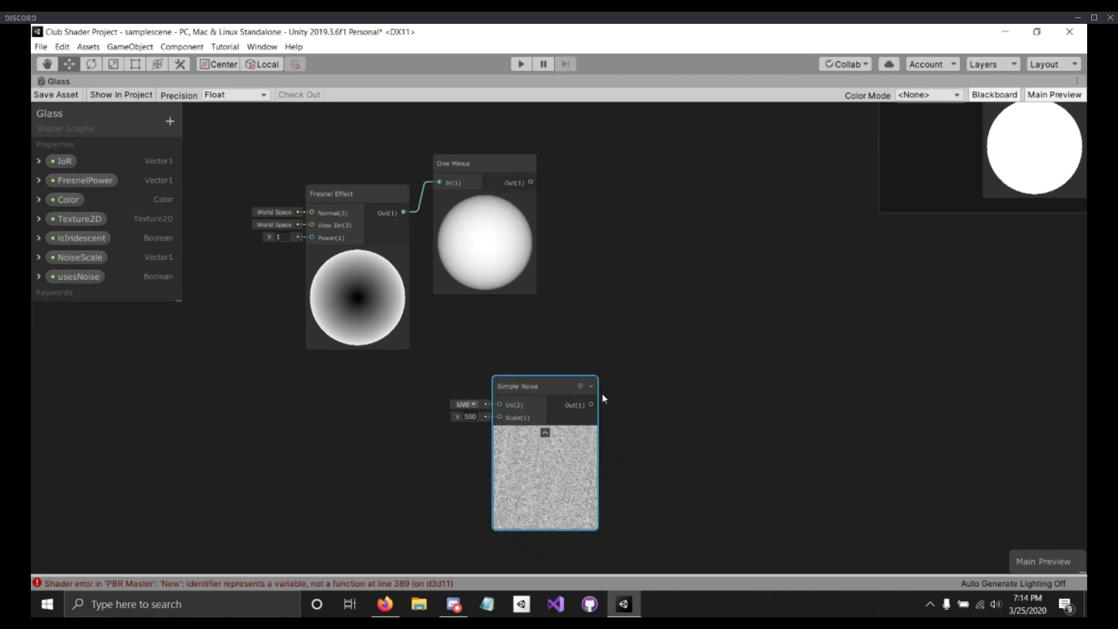
{"action": "scroll", "coordinate": [603, 393], "scroll_direction": "up", "scroll_amount": 3}
{"action": "middle_click_drag", "start_coordinate": [664, 404], "coordinate": [644, 305]}
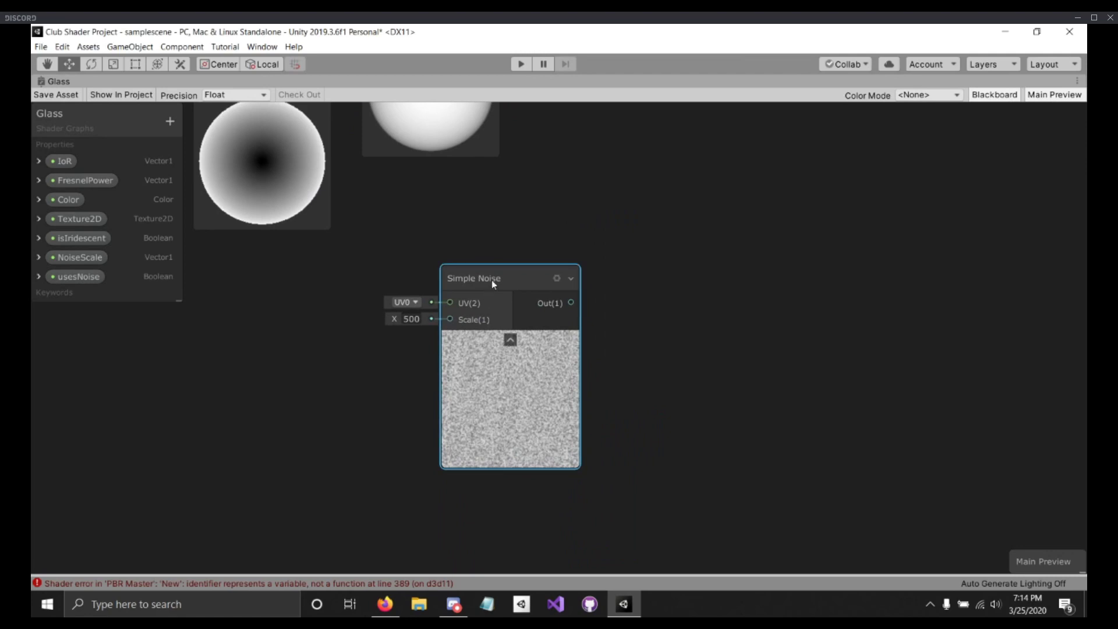
{"action": "left_click_drag", "start_coordinate": [492, 281], "coordinate": [441, 248]}
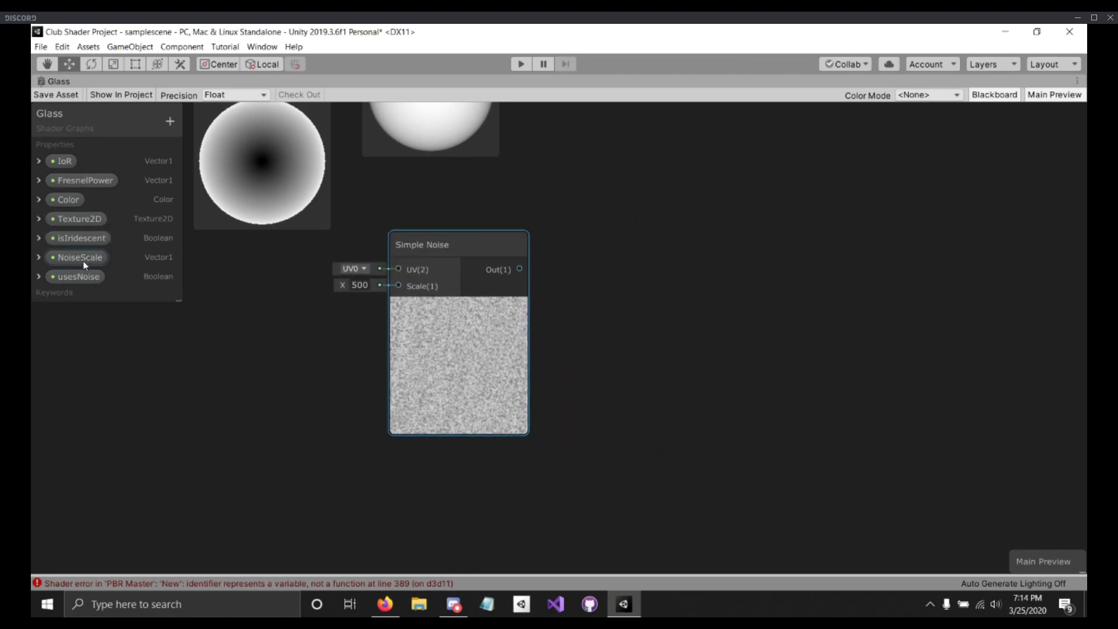
Step: Connect the NoiseScale property to the Simple Noise node's Scale input and arrange both nodes side by side
{"action": "left_click_drag", "start_coordinate": [83, 265], "coordinate": [398, 286]}
{"action": "left_click_drag", "start_coordinate": [433, 246], "coordinate": [415, 251]}
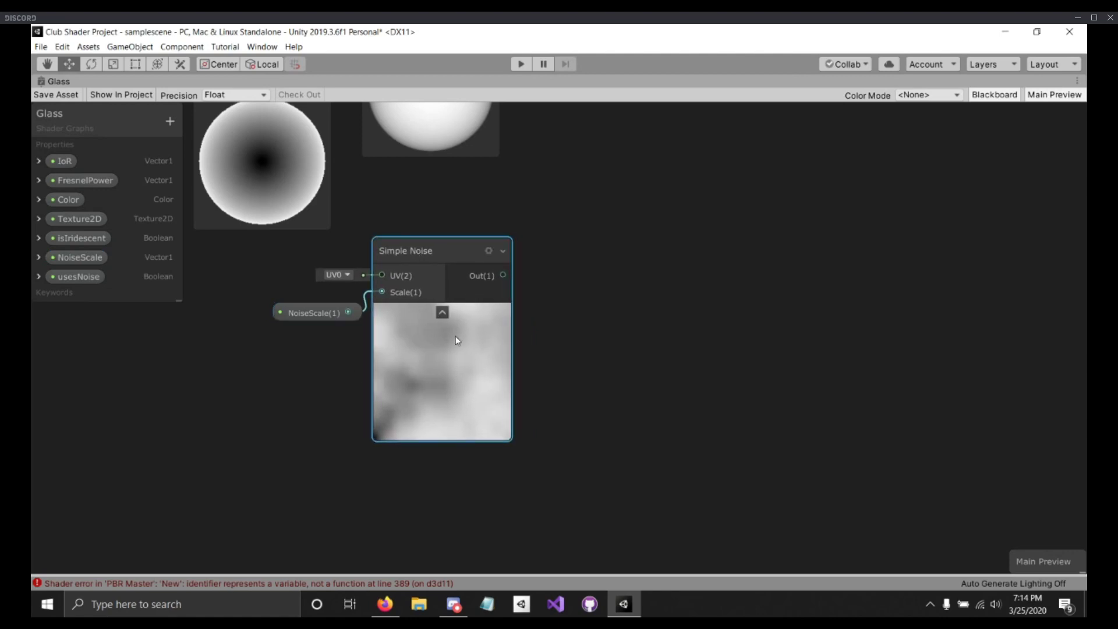
{"action": "left_click", "coordinate": [335, 313]}
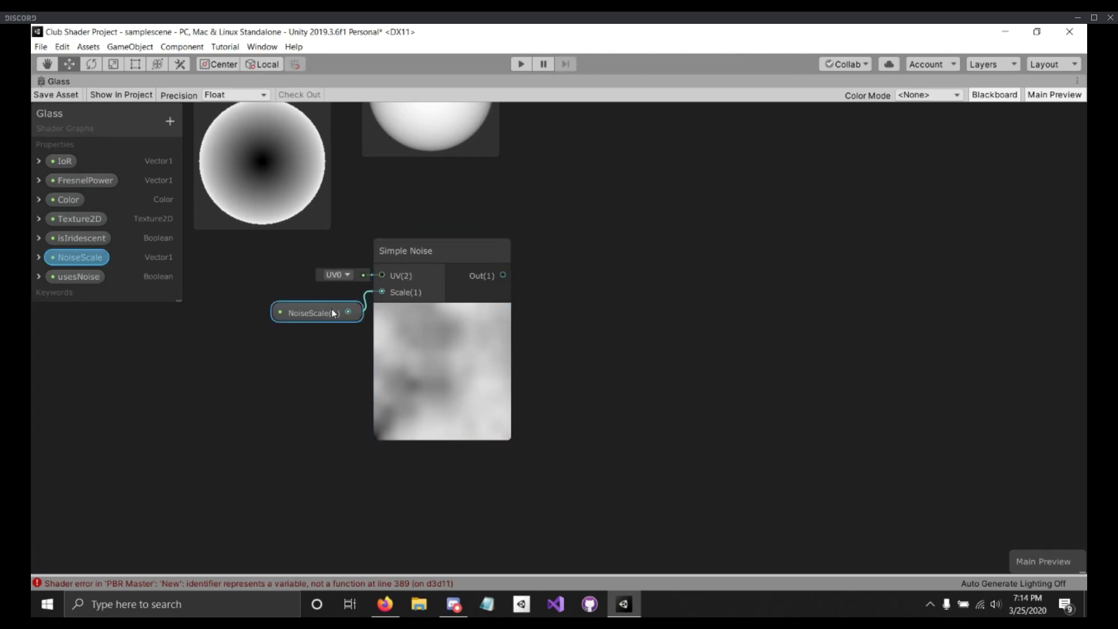
{"action": "left_click_drag", "start_coordinate": [331, 310], "coordinate": [328, 308]}
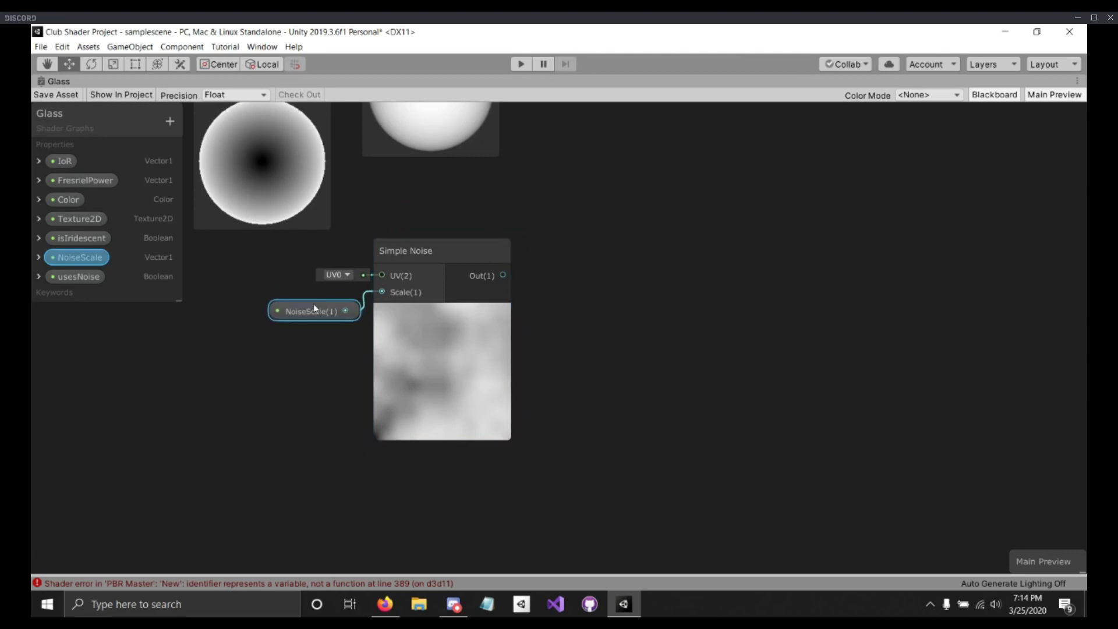
{"action": "left_click", "coordinate": [38, 257]}
{"action": "left_click", "coordinate": [39, 176]}
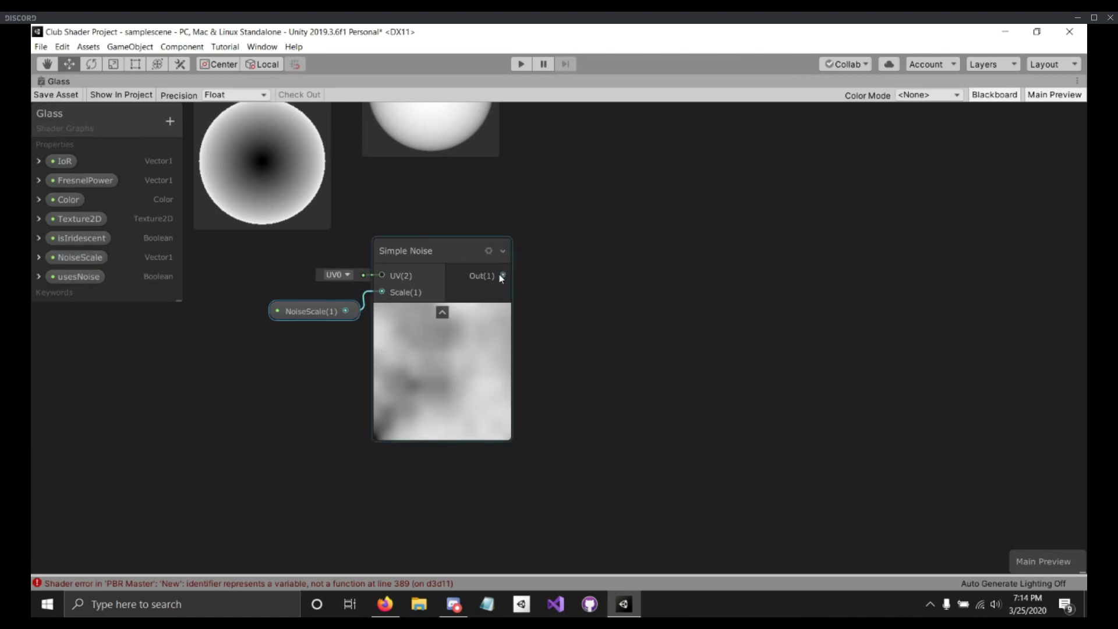
Step: Create an Add node next to Simple Noise, with the noise output feeding its B input
{"action": "left_click_drag", "start_coordinate": [503, 276], "coordinate": [565, 214]}
{"action": "type", "text": "add"}
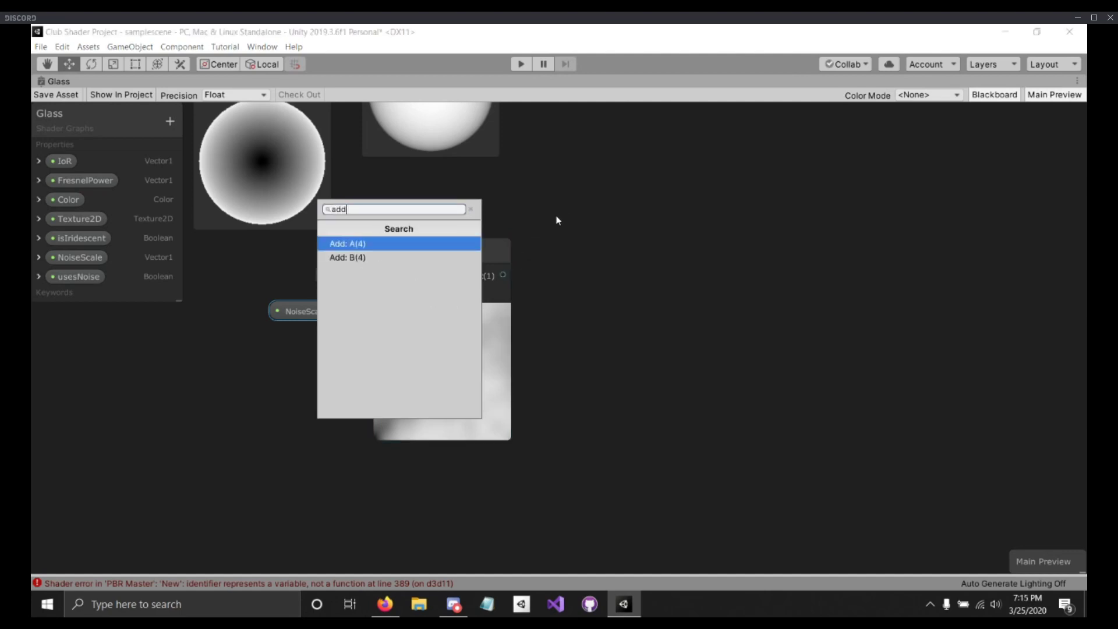
{"action": "left_click", "coordinate": [337, 258]}
{"action": "middle_click_drag", "start_coordinate": [789, 244], "coordinate": [778, 326]}
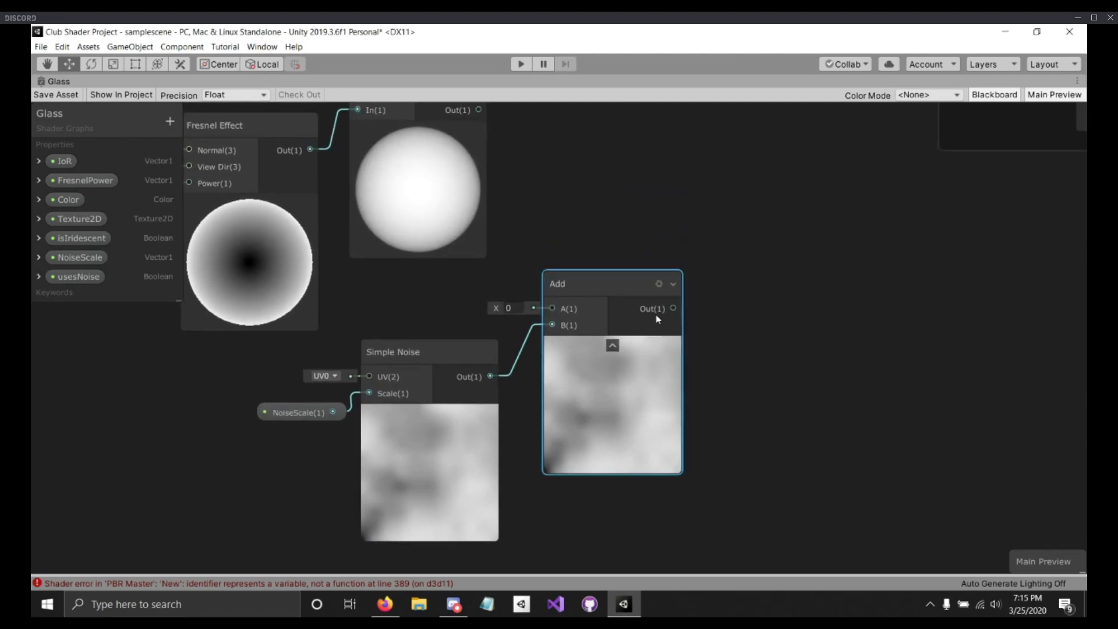
{"action": "left_click_drag", "start_coordinate": [615, 284], "coordinate": [621, 259]}
Step: Connect the One Minus output to the Add node's A input and place the Add node between the two branches
{"action": "middle_click_drag", "start_coordinate": [544, 176], "coordinate": [511, 234]}
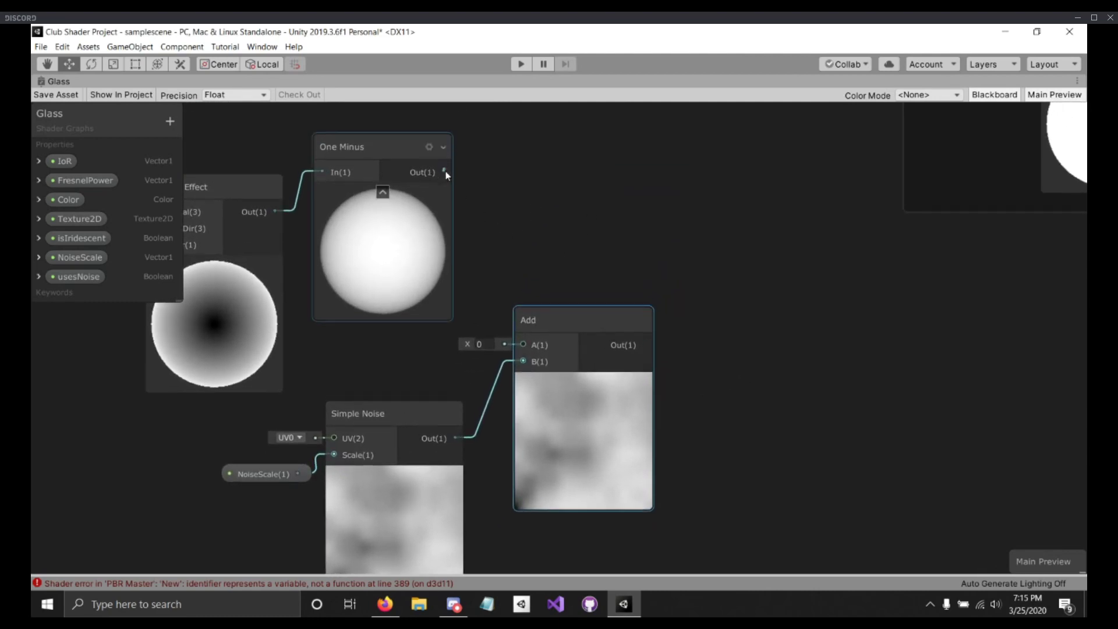
{"action": "left_click_drag", "start_coordinate": [444, 172], "coordinate": [539, 310]}
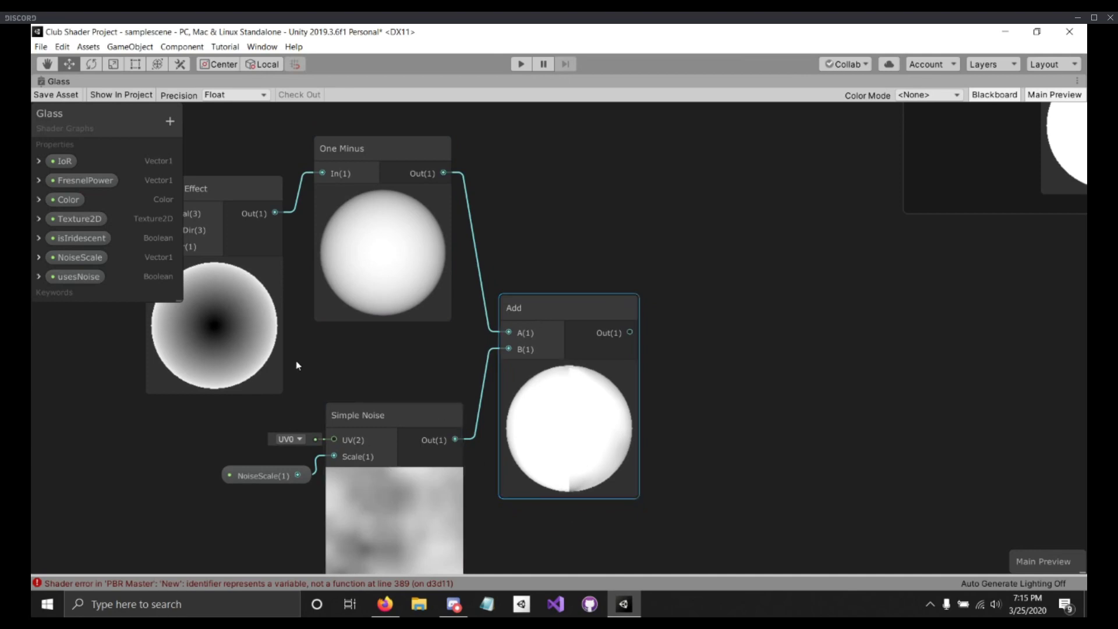
{"action": "middle_click_drag", "start_coordinate": [241, 141], "coordinate": [289, 146]}
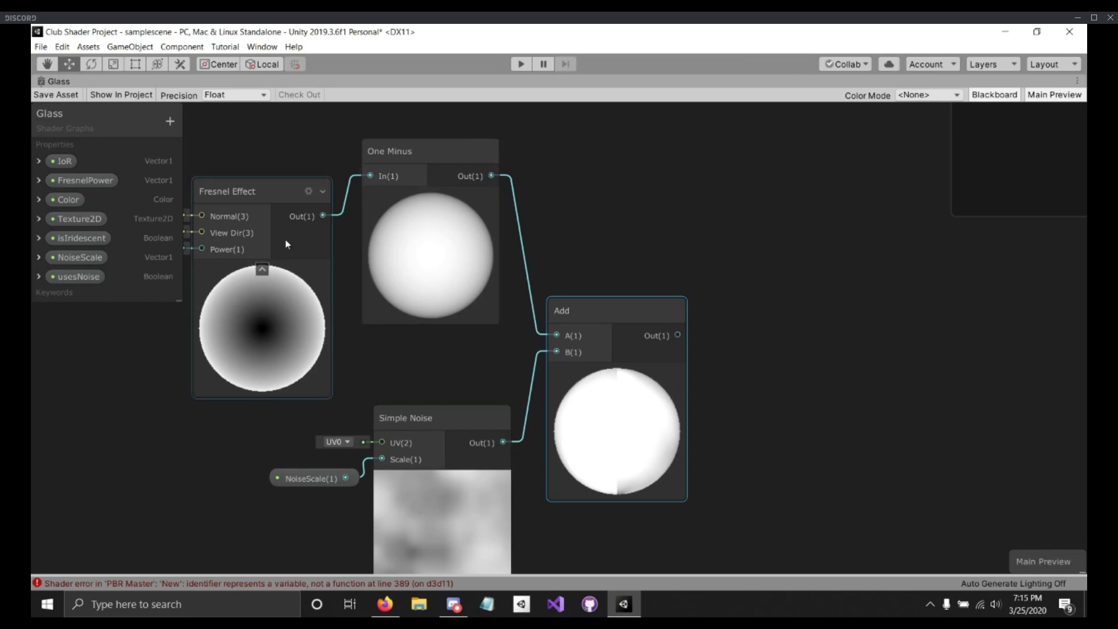
{"action": "left_click_drag", "start_coordinate": [606, 324], "coordinate": [596, 313]}
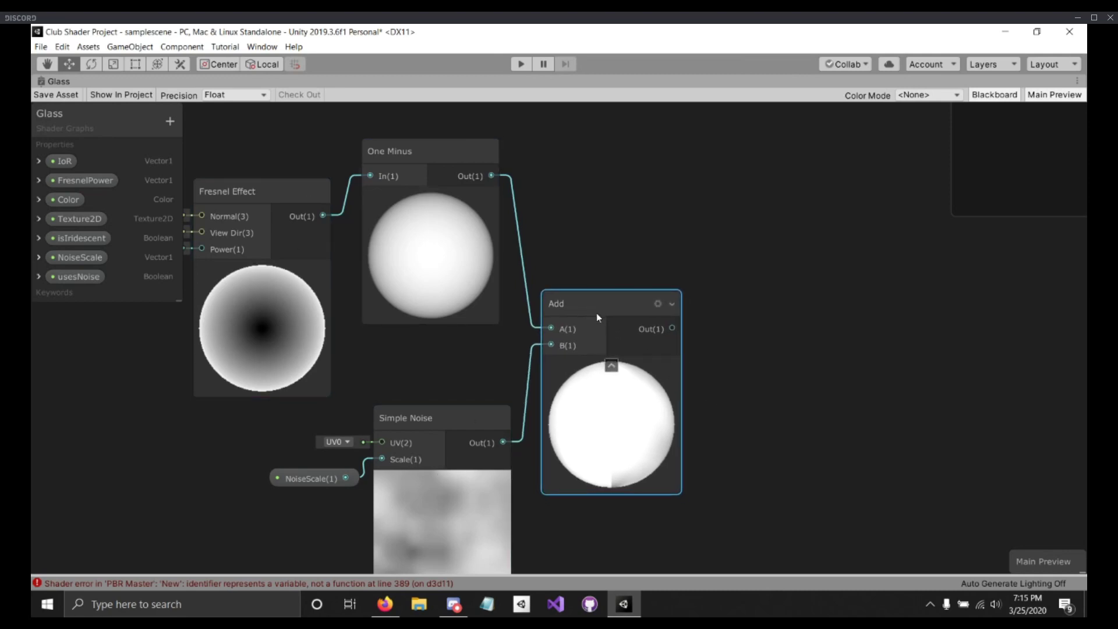
{"action": "left_click", "coordinate": [498, 416]}
{"action": "left_click", "coordinate": [420, 162]}
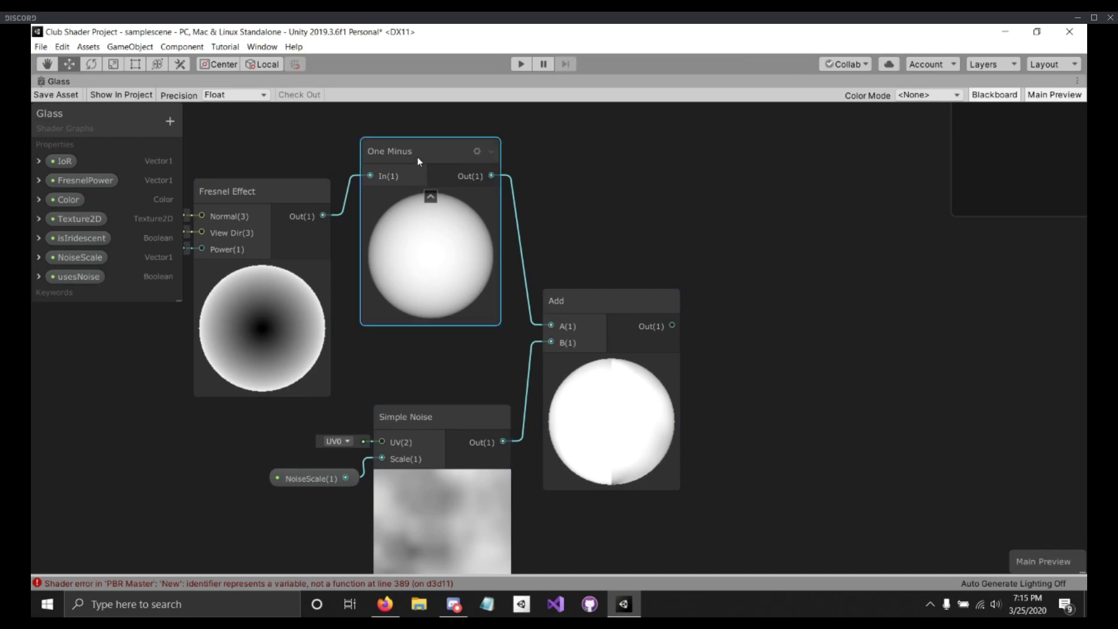
{"action": "left_click", "coordinate": [452, 421]}
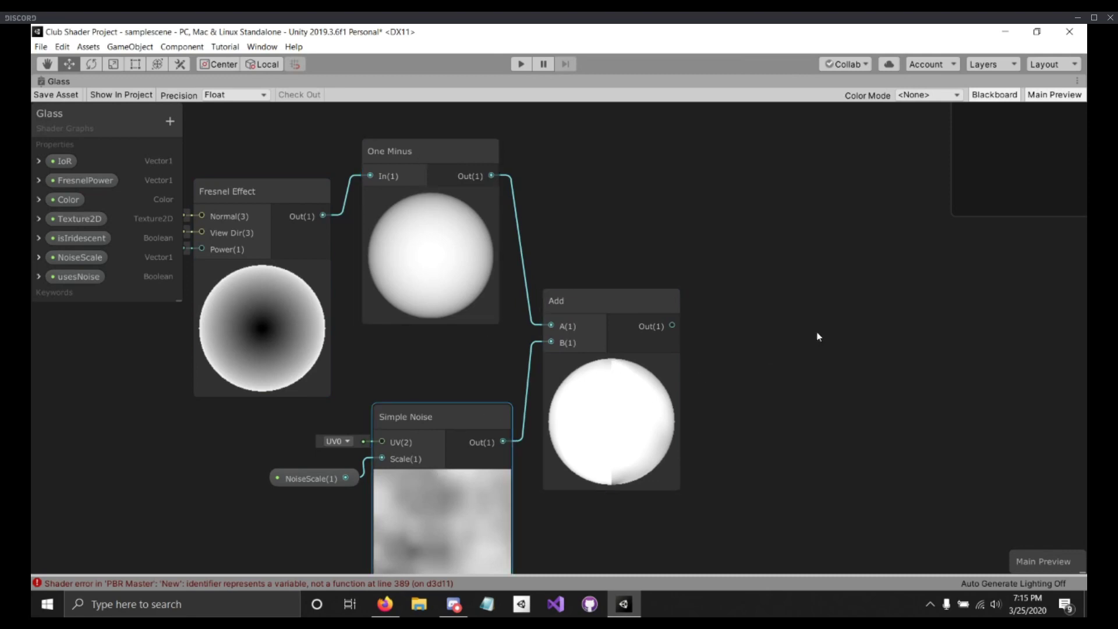
{"action": "middle_click_drag", "start_coordinate": [817, 333], "coordinate": [784, 340]}
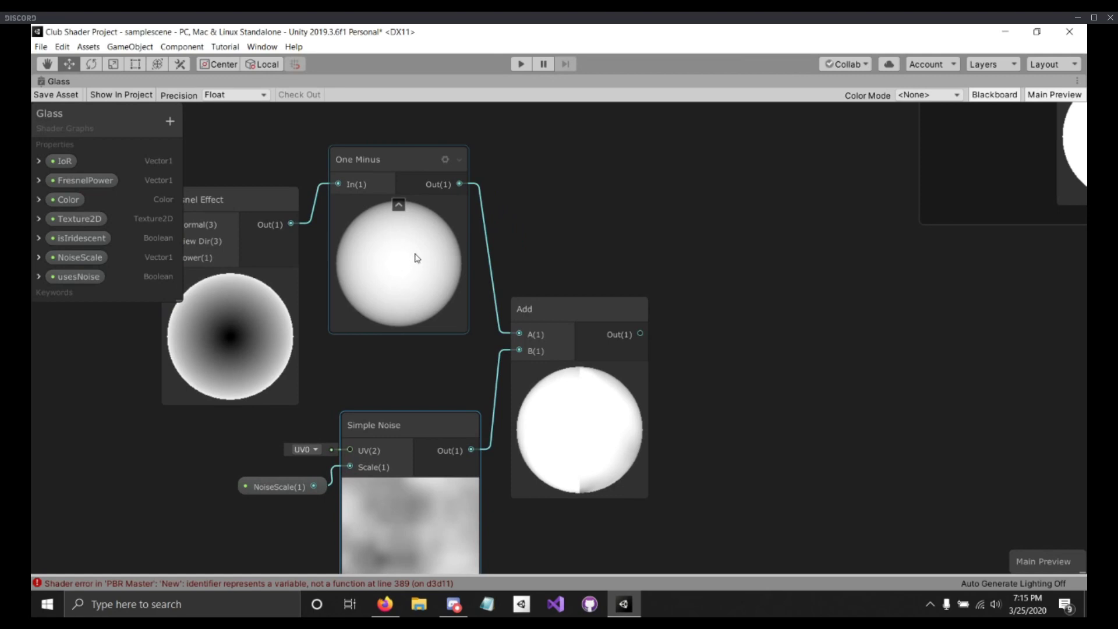
{"action": "scroll", "coordinate": [629, 334], "scroll_direction": "down", "scroll_amount": 2}
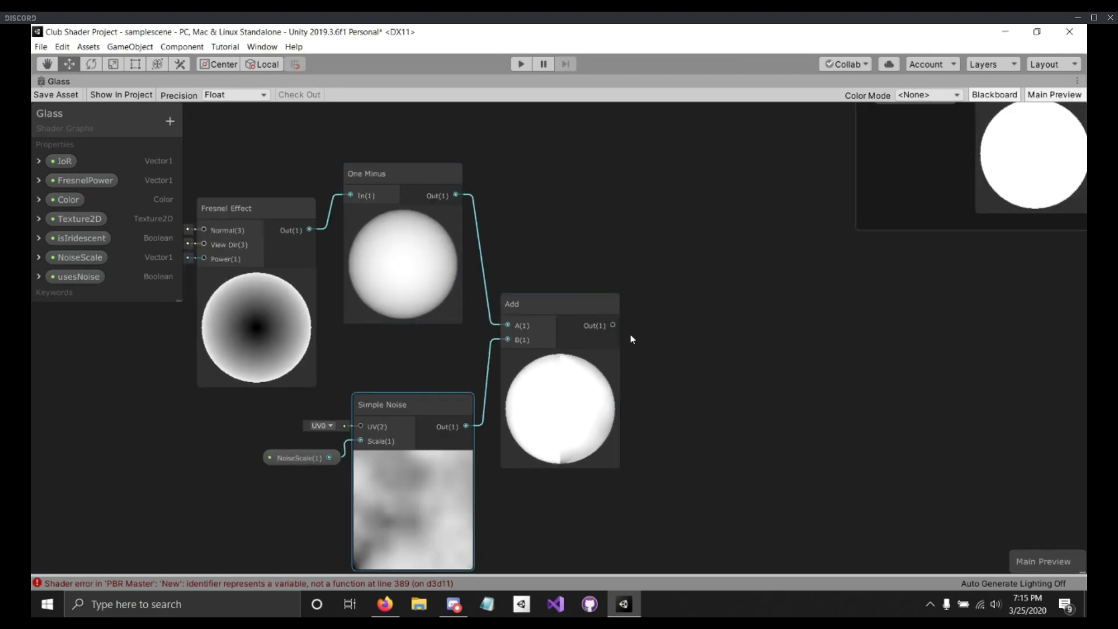
{"action": "middle_click_drag", "start_coordinate": [630, 335], "coordinate": [670, 267]}
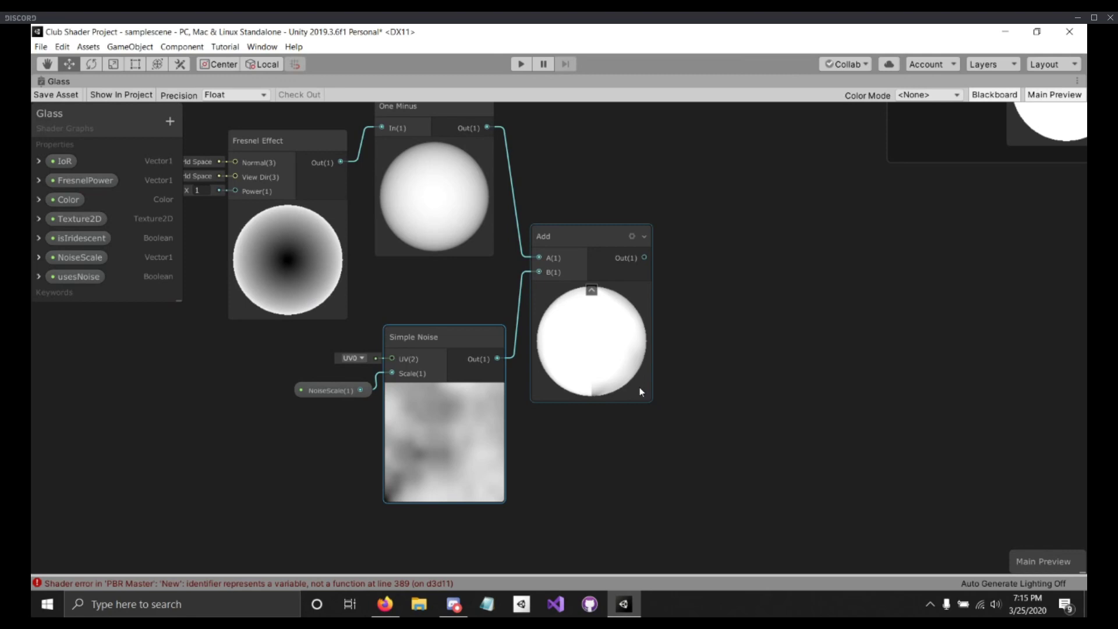
Step: Tighten the layout by moving the Add, Simple Noise and NoiseScale nodes up closer to the One Minus node
{"action": "middle_click_drag", "start_coordinate": [724, 305], "coordinate": [657, 377]}
{"action": "left_click", "coordinate": [493, 324]}
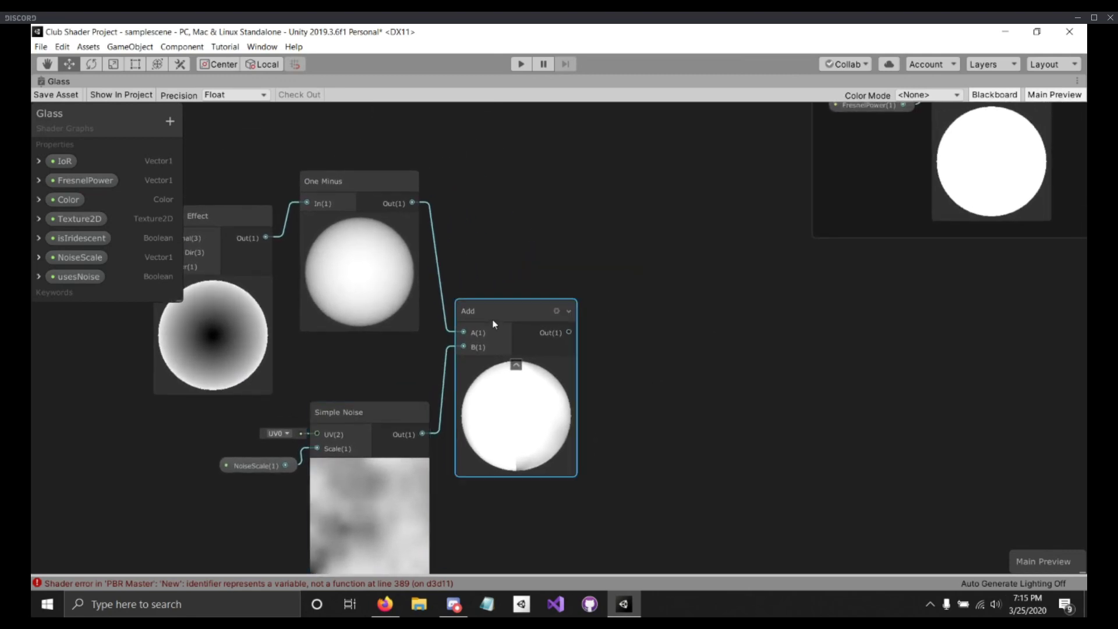
{"action": "left_click_drag", "start_coordinate": [494, 324], "coordinate": [485, 312]}
{"action": "left_click_drag", "start_coordinate": [375, 406], "coordinate": [372, 356]}
{"action": "left_click_drag", "start_coordinate": [274, 460], "coordinate": [268, 406]}
{"action": "left_click", "coordinate": [721, 311]}
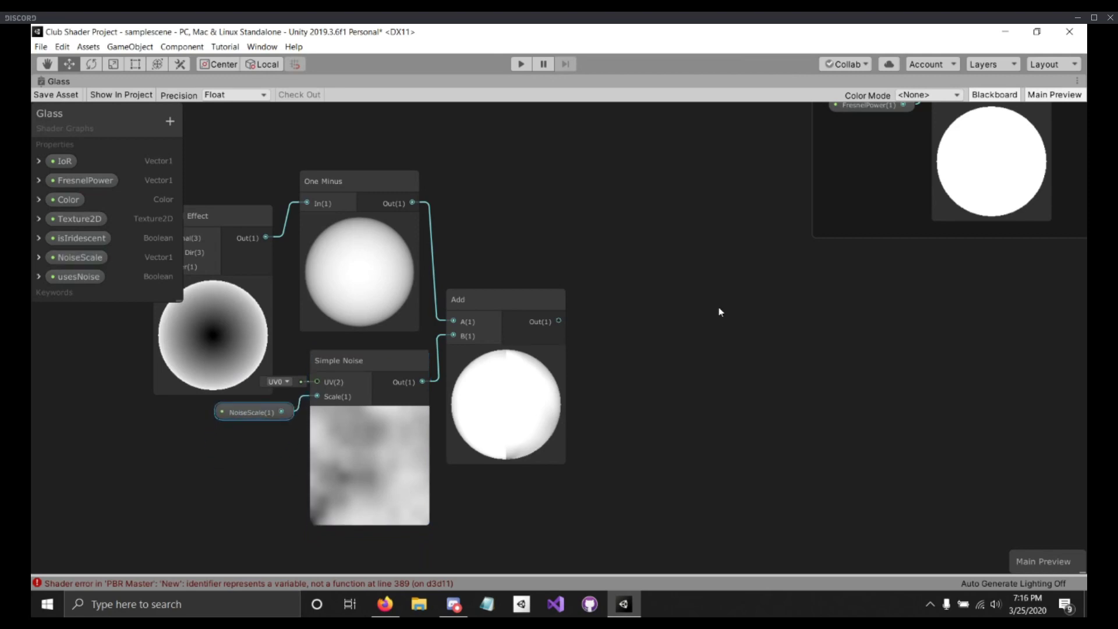
Step: Add a Branch node in the free space beside the Add node
{"action": "middle_click_drag", "start_coordinate": [721, 311], "coordinate": [661, 361]}
{"action": "left_click", "coordinate": [457, 364]}
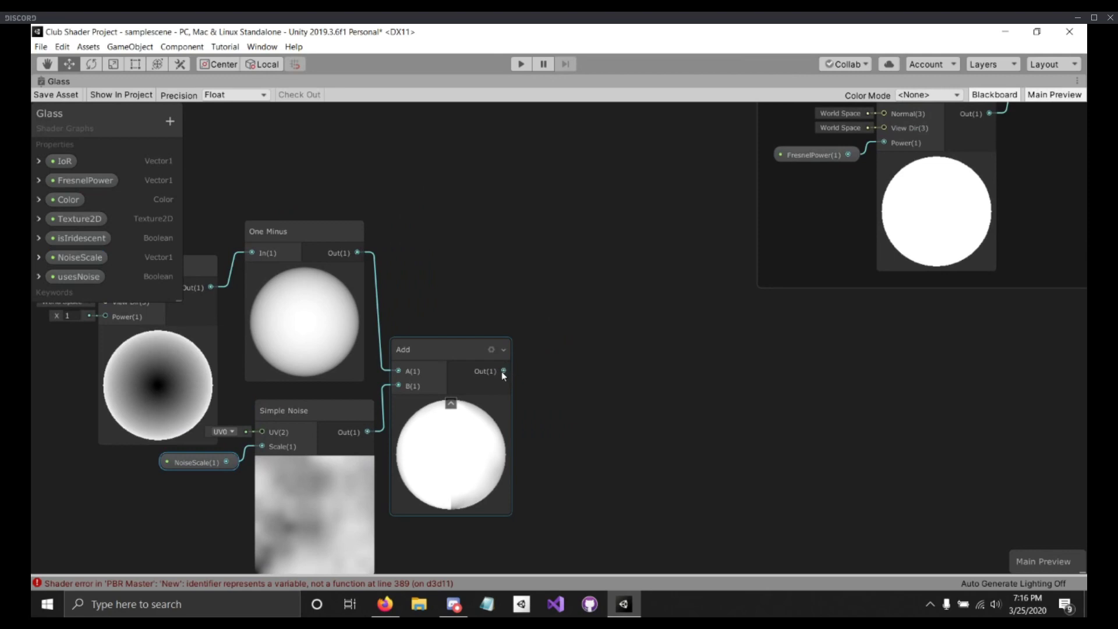
{"action": "left_click", "coordinate": [555, 232]}
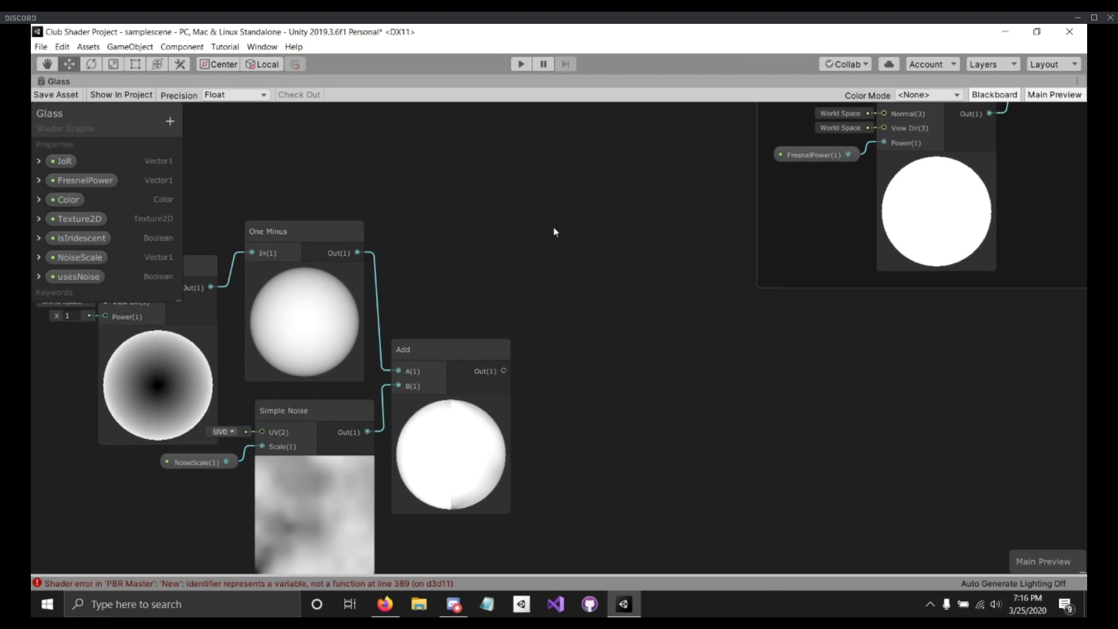
{"action": "key", "text": "space"}
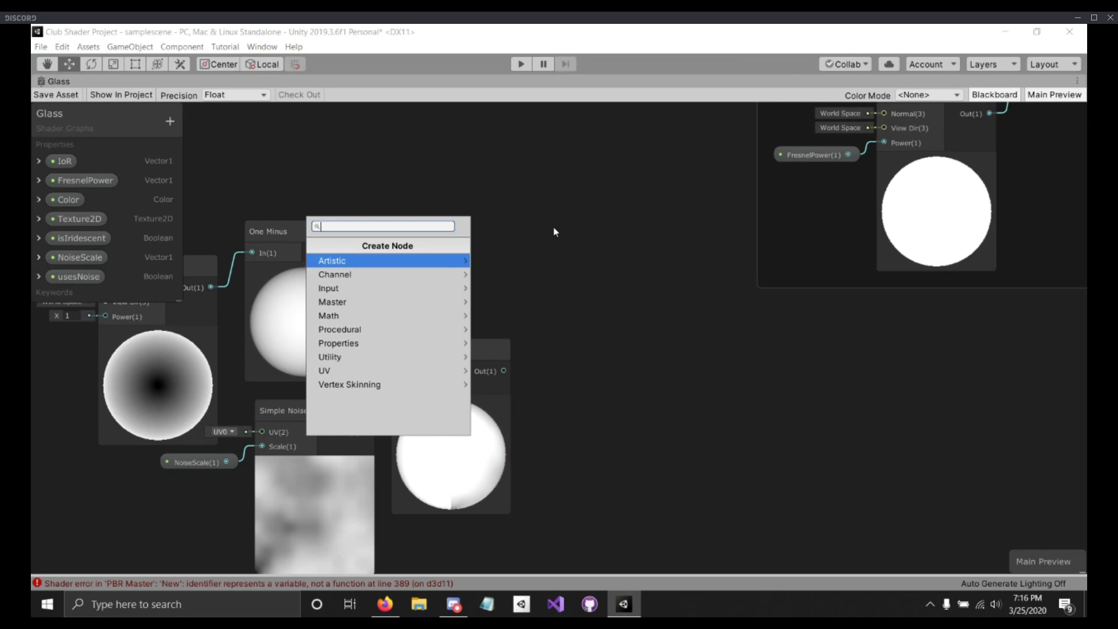
{"action": "type", "text": "bra"}
{"action": "key", "text": "Return"}
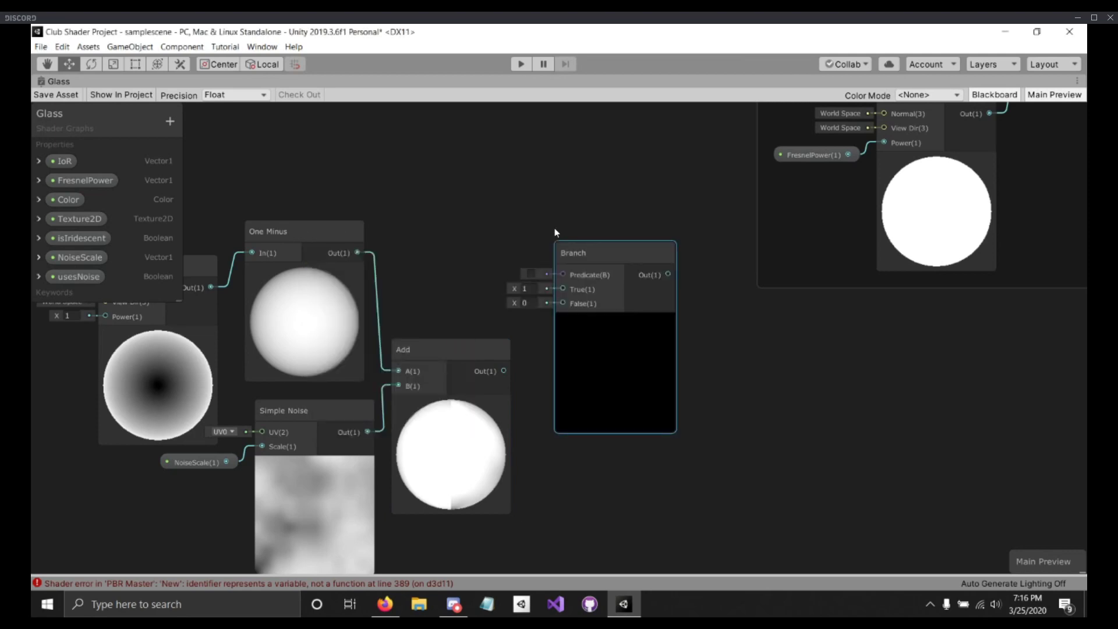
{"action": "left_click_drag", "start_coordinate": [572, 247], "coordinate": [564, 251]}
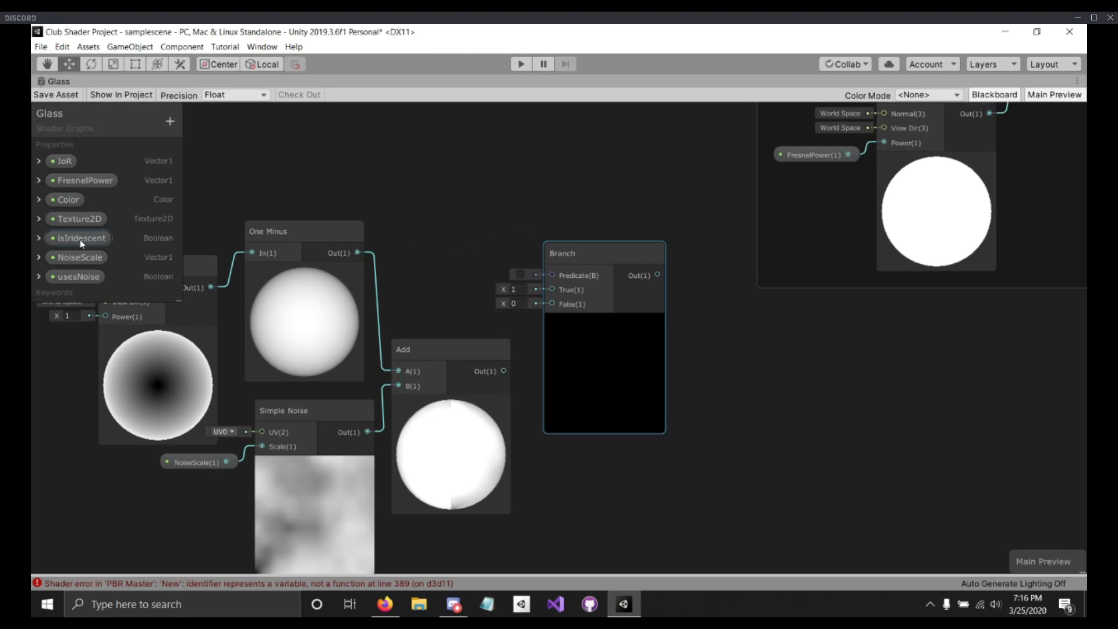
Step: Place the usesNoise property in the graph and connect it to the Branch node's Predicate input
{"action": "mouse_move", "coordinate": [79, 240]}
{"action": "left_mouse_down"}
{"action": "mouse_move", "coordinate": [222, 234]}
{"action": "mouse_move", "coordinate": [91, 241]}
{"action": "left_mouse_up"}
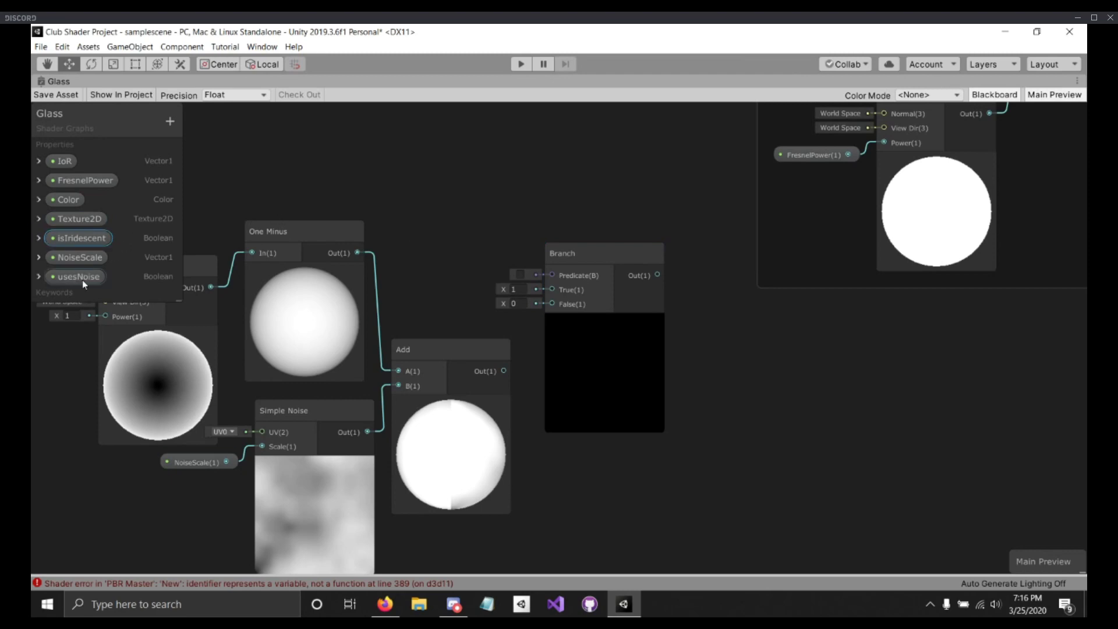
{"action": "left_click_drag", "start_coordinate": [82, 280], "coordinate": [425, 262]}
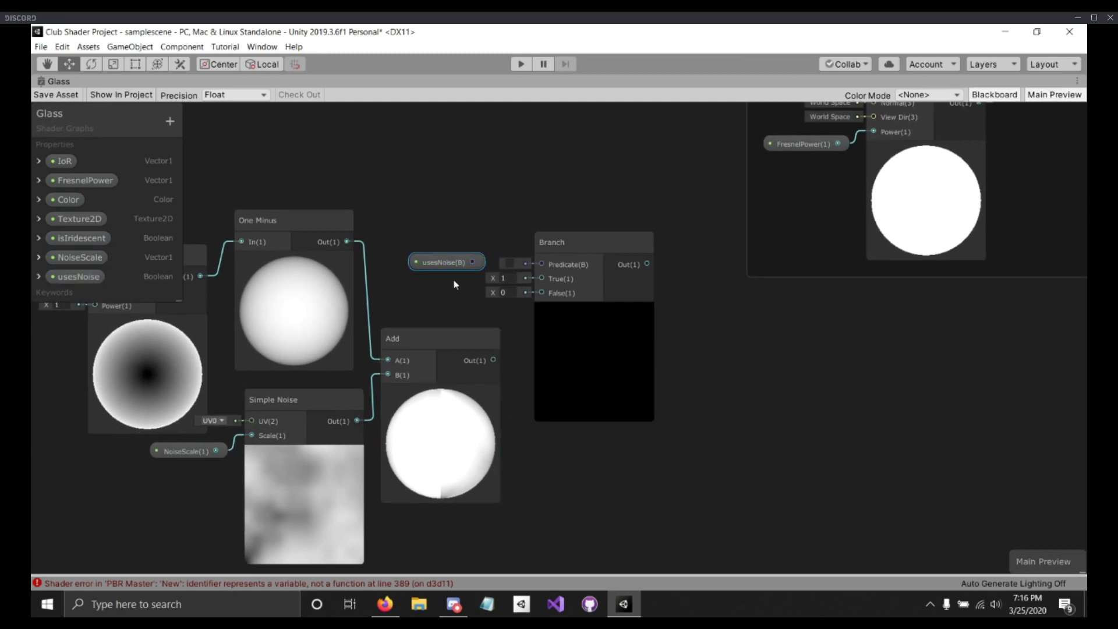
{"action": "left_click_drag", "start_coordinate": [449, 268], "coordinate": [481, 264]}
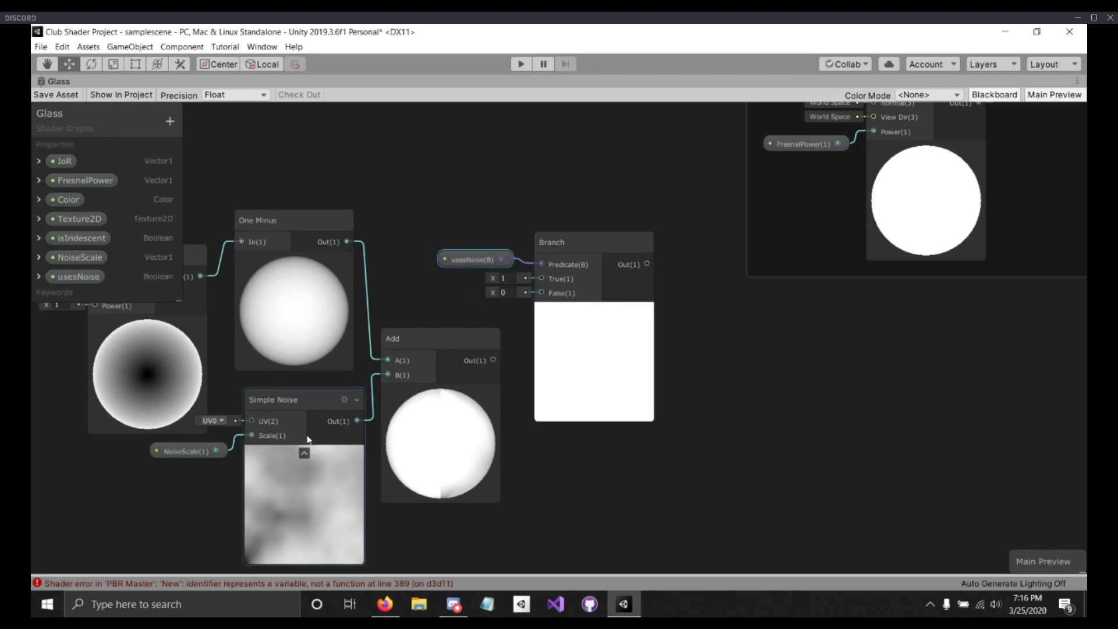
Step: Connect the Add output to the Branch node's True input and the One Minus output to its False input
{"action": "left_click_drag", "start_coordinate": [426, 347], "coordinate": [423, 355]}
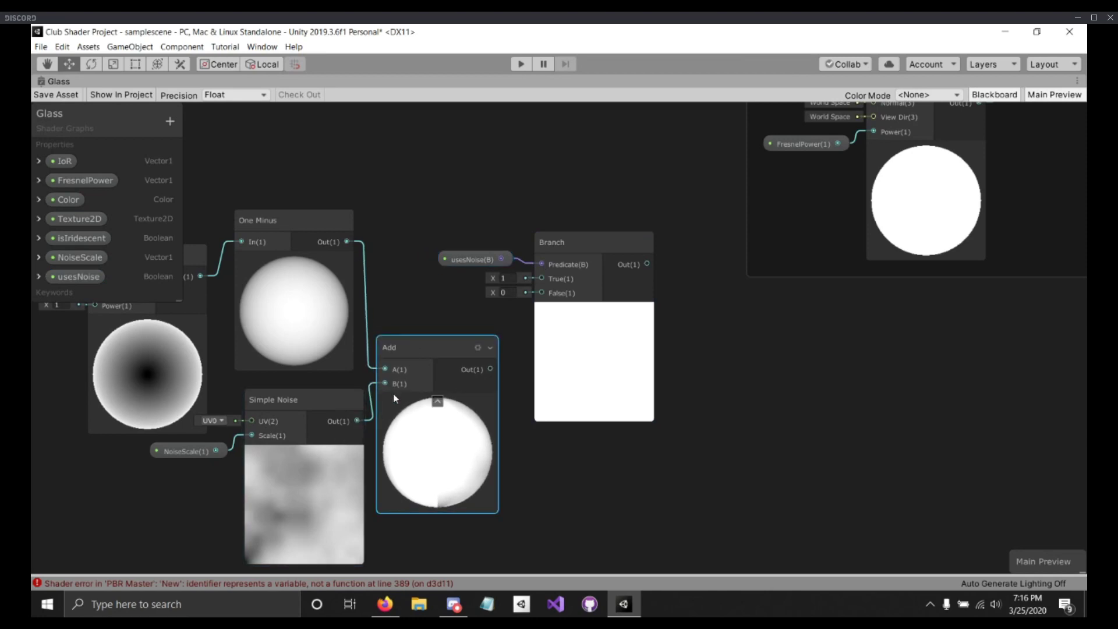
{"action": "left_click_drag", "start_coordinate": [482, 372], "coordinate": [488, 374]}
{"action": "left_click_drag", "start_coordinate": [533, 289], "coordinate": [539, 280]}
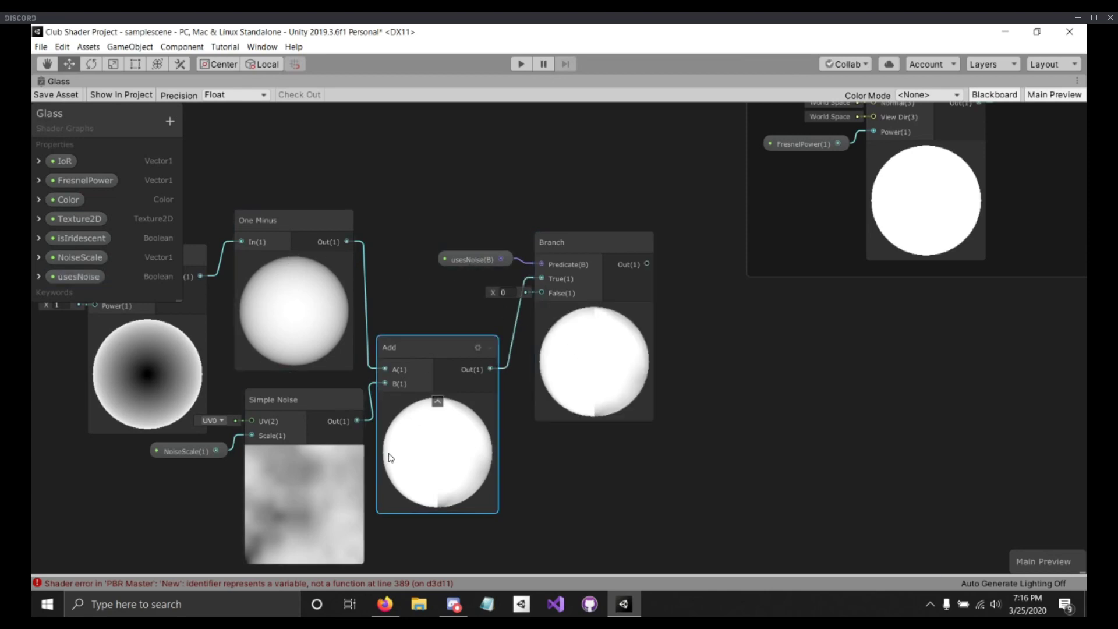
{"action": "left_click_drag", "start_coordinate": [347, 241], "coordinate": [541, 292]}
{"action": "left_click_drag", "start_coordinate": [571, 250], "coordinate": [557, 250]}
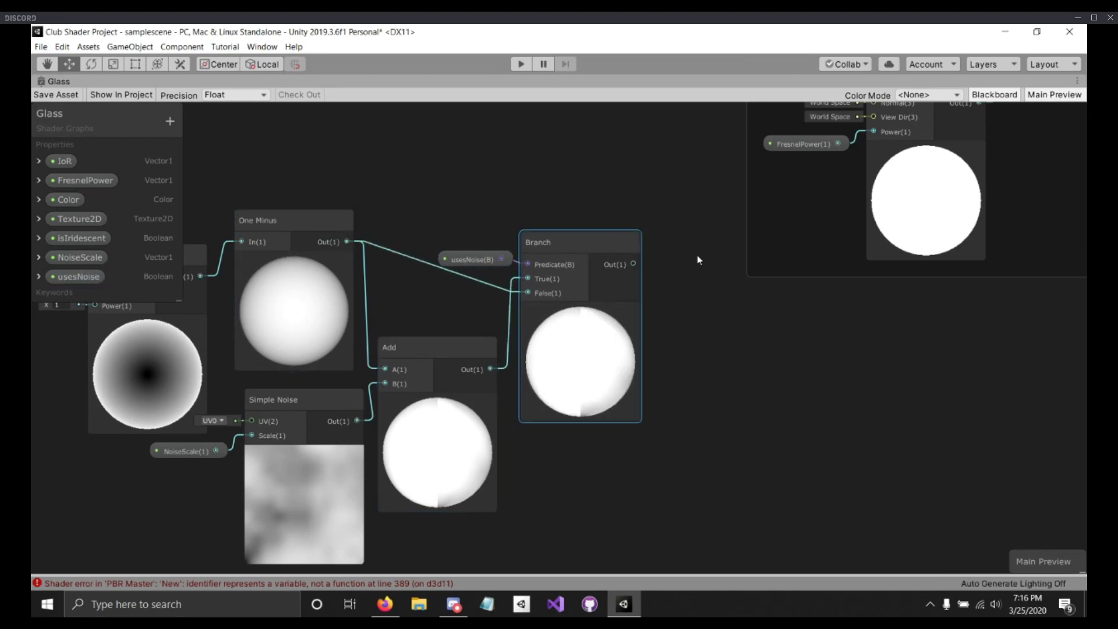
Step: Shift the whole node chain from Fresnel Effect through Branch further away from the Reflection group
{"action": "scroll", "coordinate": [446, 212], "scroll_direction": "down", "scroll_amount": 2}
{"action": "middle_click_drag", "start_coordinate": [446, 212], "coordinate": [537, 233]}
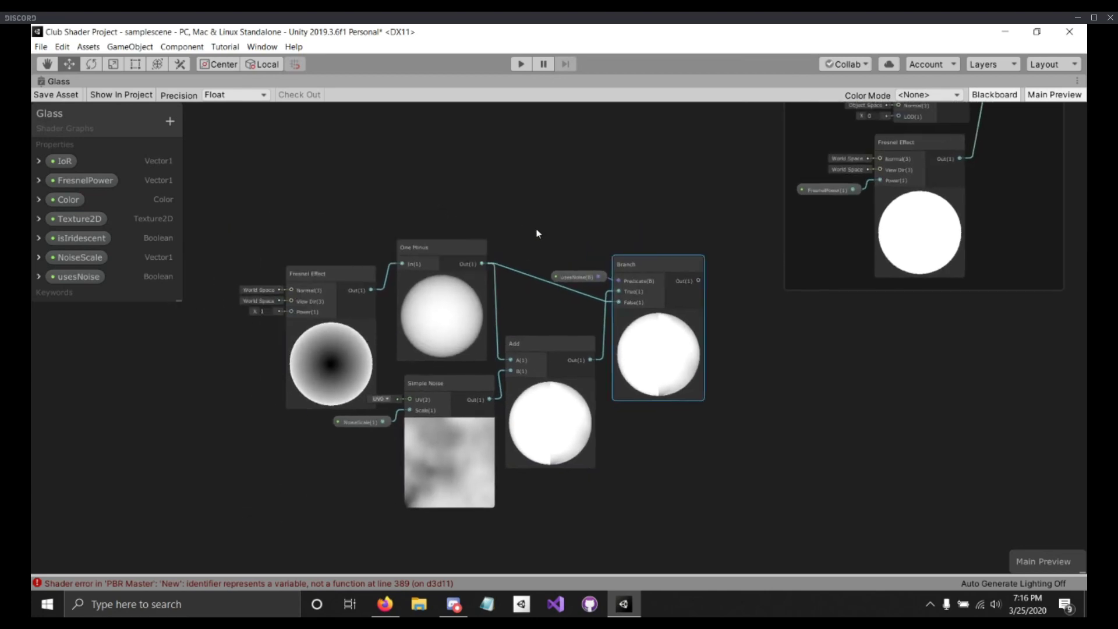
{"action": "left_click_drag", "start_coordinate": [299, 230], "coordinate": [674, 444]}
{"action": "left_click_drag", "start_coordinate": [685, 367], "coordinate": [507, 366]}
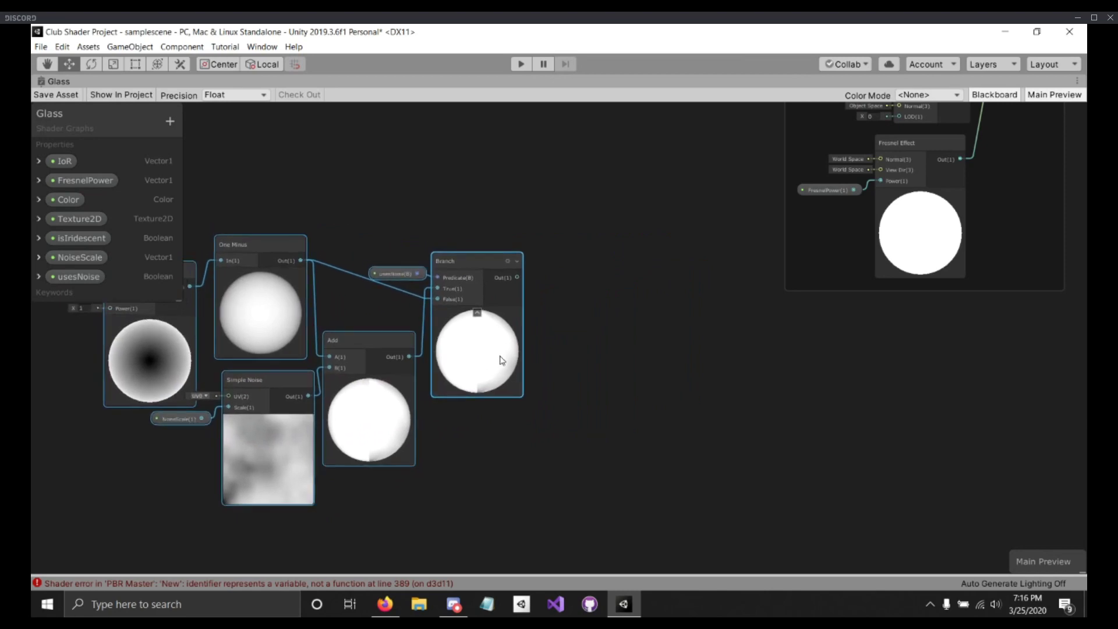
{"action": "scroll", "coordinate": [570, 344], "scroll_direction": "up", "scroll_amount": 1}
{"action": "scroll", "coordinate": [569, 342], "scroll_direction": "up", "scroll_amount": 1}
{"action": "left_click", "coordinate": [569, 345]}
{"action": "middle_click_drag", "start_coordinate": [568, 346], "coordinate": [719, 338]}
{"action": "scroll", "coordinate": [719, 338], "scroll_direction": "up", "scroll_amount": 1}
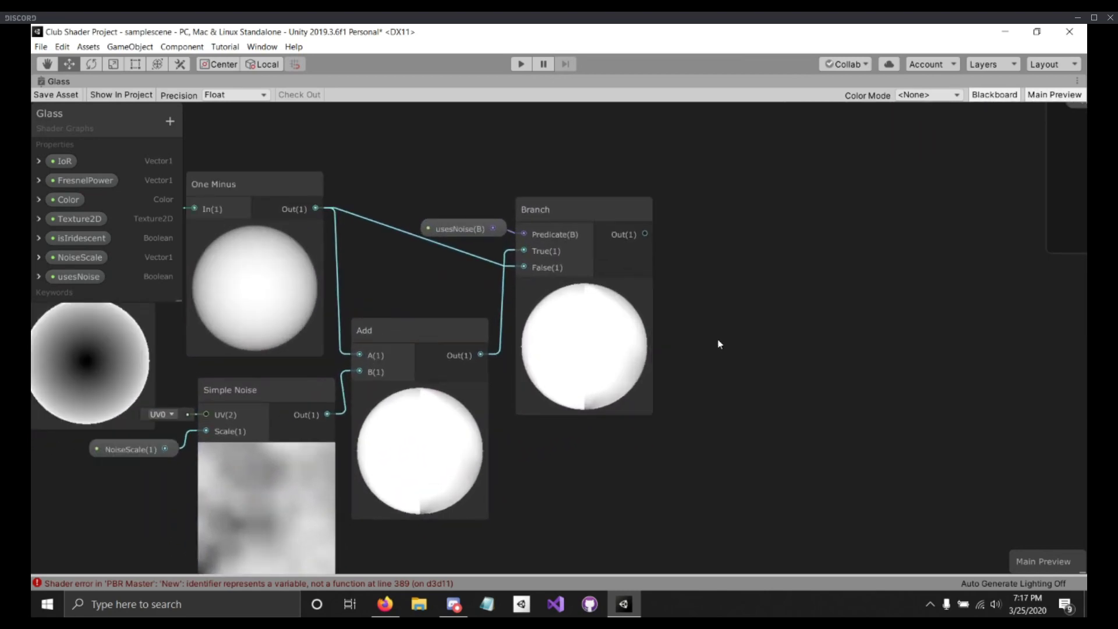
{"action": "scroll", "coordinate": [718, 341], "scroll_direction": "down", "scroll_amount": 5}
{"action": "middle_click_drag", "start_coordinate": [809, 367], "coordinate": [754, 383]}
{"action": "left_click_drag", "start_coordinate": [315, 231], "coordinate": [583, 442]}
{"action": "left_click_drag", "start_coordinate": [401, 305], "coordinate": [320, 308]}
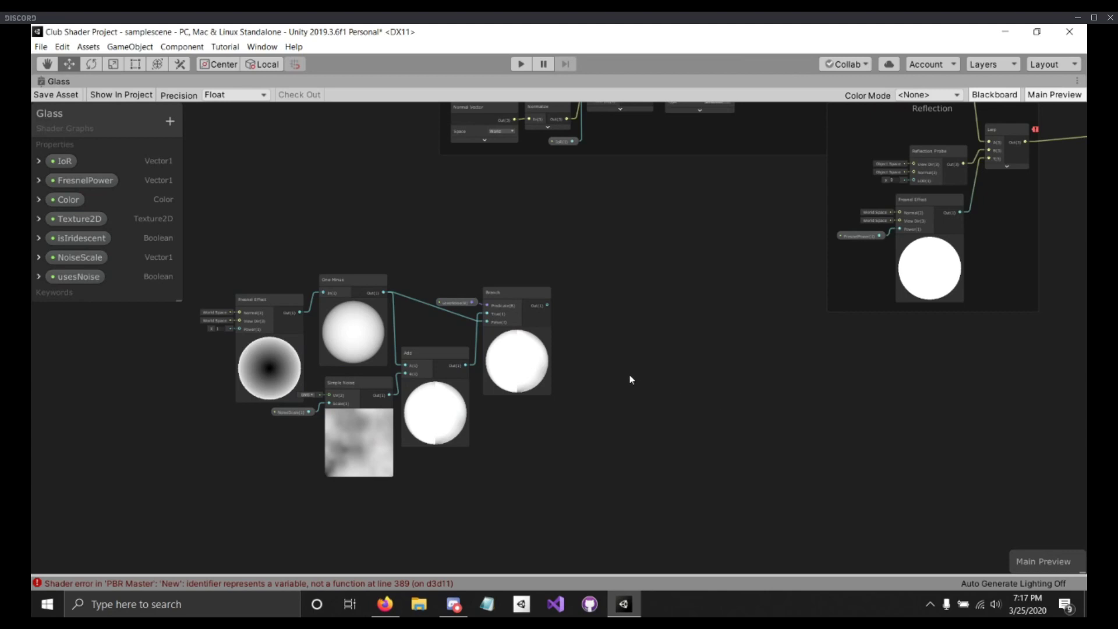
Step: Add a Sample Texture 2D node after Branch, with the Branch output feeding its UV input
{"action": "left_click_drag", "start_coordinate": [548, 305], "coordinate": [577, 263]}
{"action": "type", "text": "samp"}
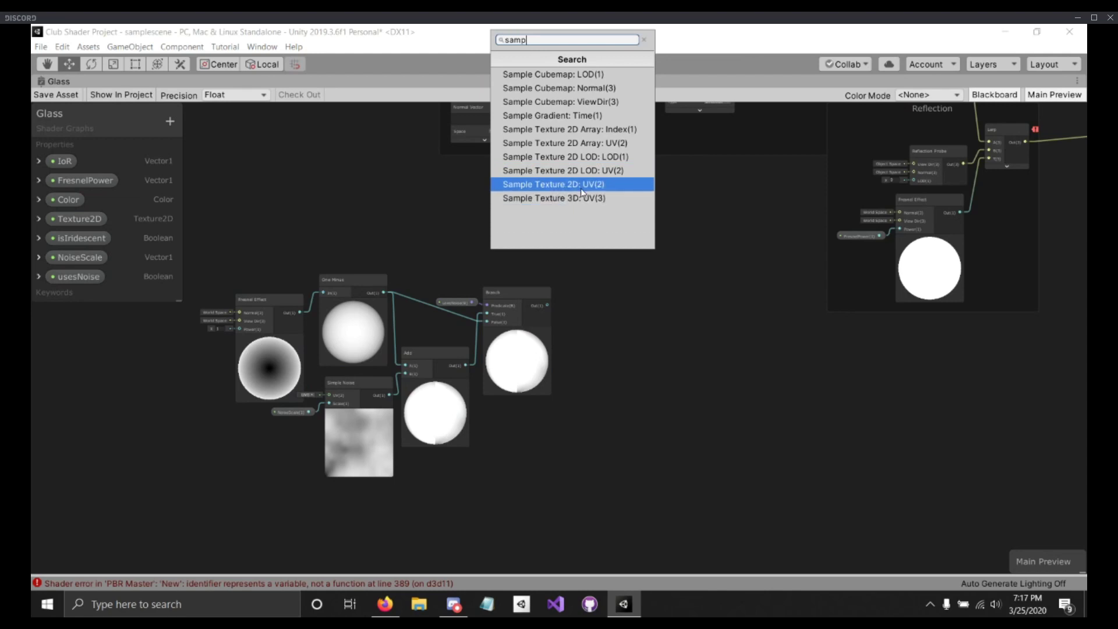
{"action": "left_click", "coordinate": [613, 186]}
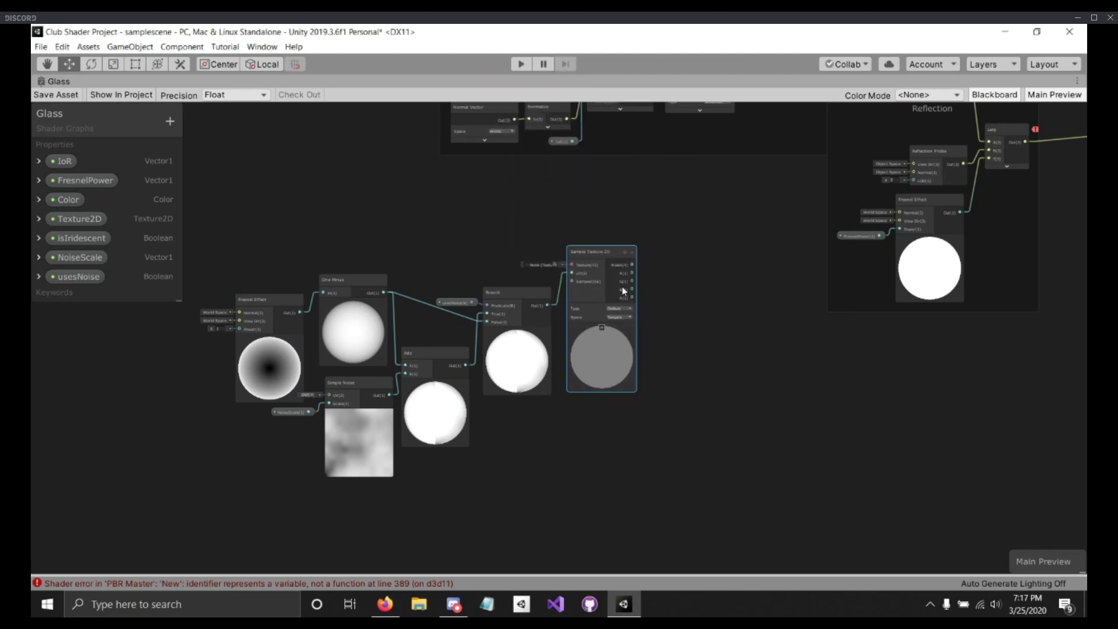
{"action": "left_click_drag", "start_coordinate": [582, 256], "coordinate": [577, 256]}
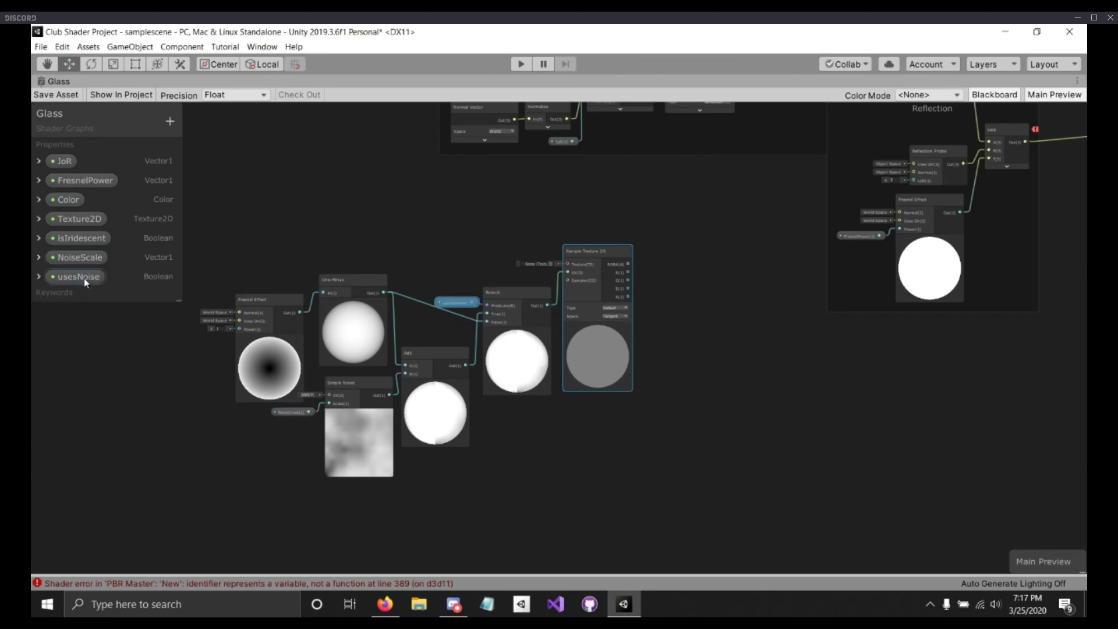
Step: Place the Texture2D property in the graph and connect it to the Sample Texture 2D node's Texture input
{"action": "left_click", "coordinate": [77, 219]}
{"action": "left_click_drag", "start_coordinate": [78, 220], "coordinate": [568, 264]}
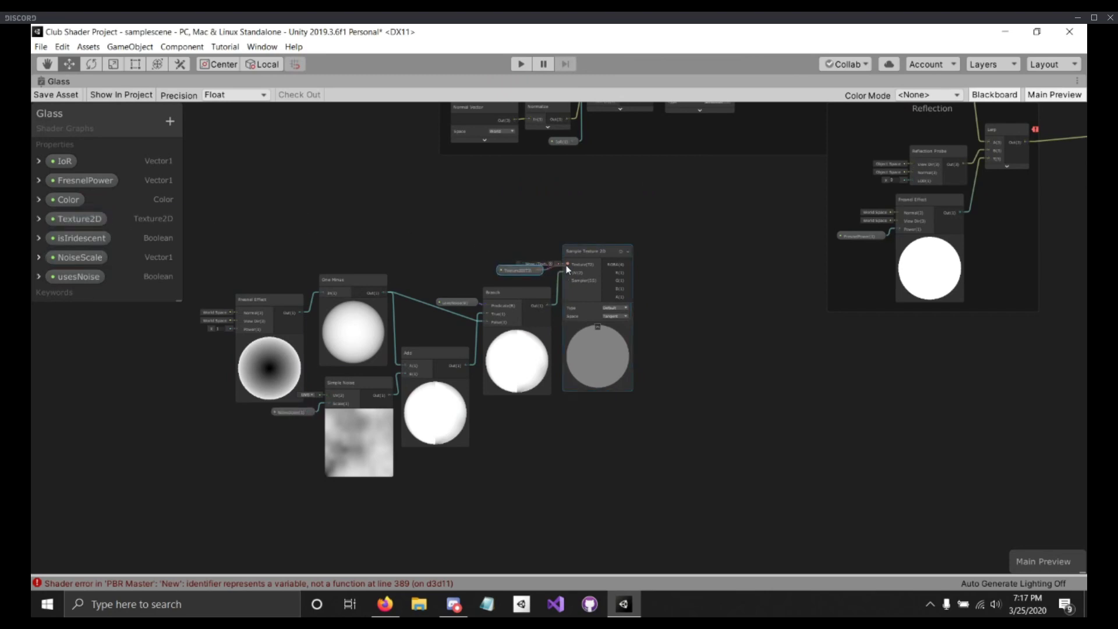
{"action": "left_click", "coordinate": [530, 270]}
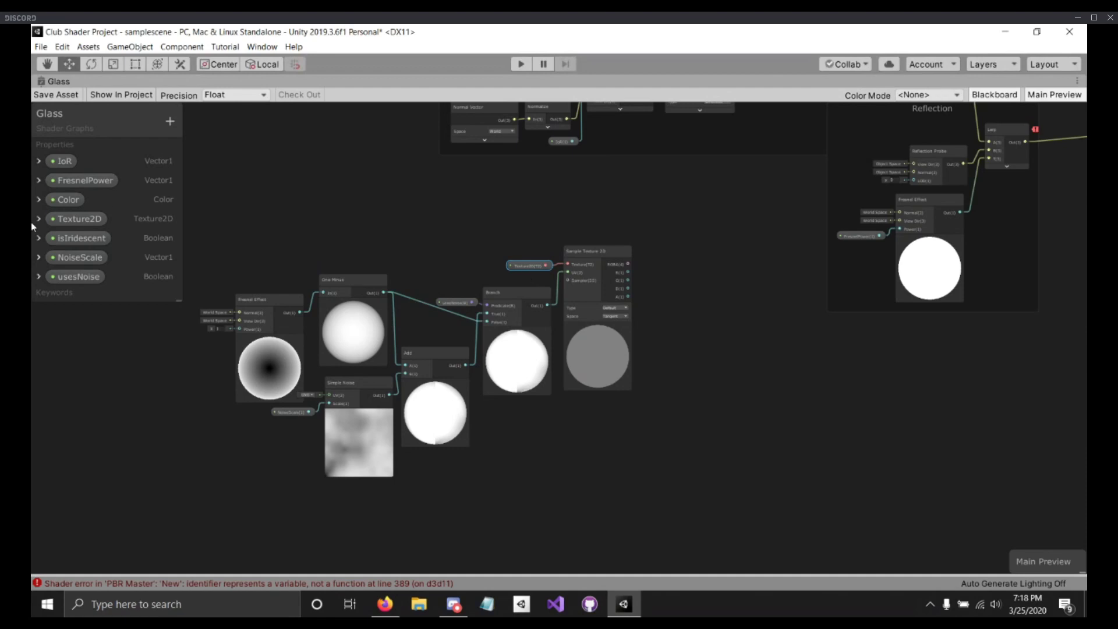
Step: Move the complete chain, including Sample Texture 2D and its Texture2D property, to free more space before the Reflection group
{"action": "left_click", "coordinate": [818, 453]}
{"action": "left_click", "coordinate": [614, 256]}
{"action": "left_click", "coordinate": [711, 247]}
{"action": "left_click_drag", "start_coordinate": [219, 245], "coordinate": [641, 458]}
{"action": "left_click_drag", "start_coordinate": [590, 385], "coordinate": [527, 391]}
{"action": "left_click", "coordinate": [609, 333]}
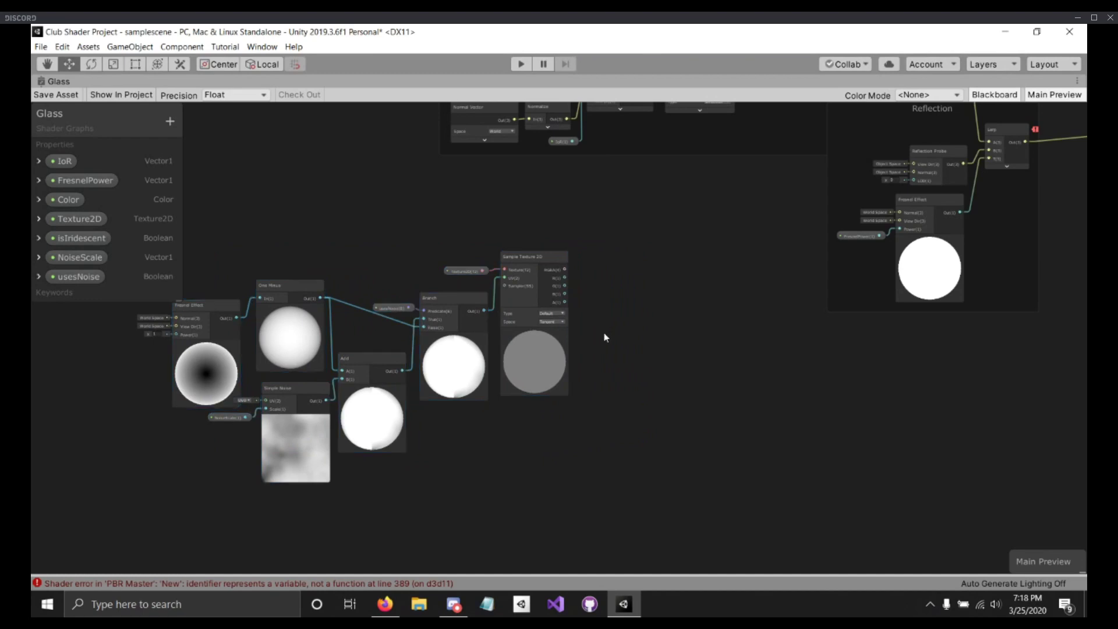
{"action": "left_click", "coordinate": [519, 303]}
{"action": "scroll", "coordinate": [652, 302], "scroll_direction": "up", "scroll_amount": 3}
{"action": "middle_click_drag", "start_coordinate": [633, 340], "coordinate": [669, 366]}
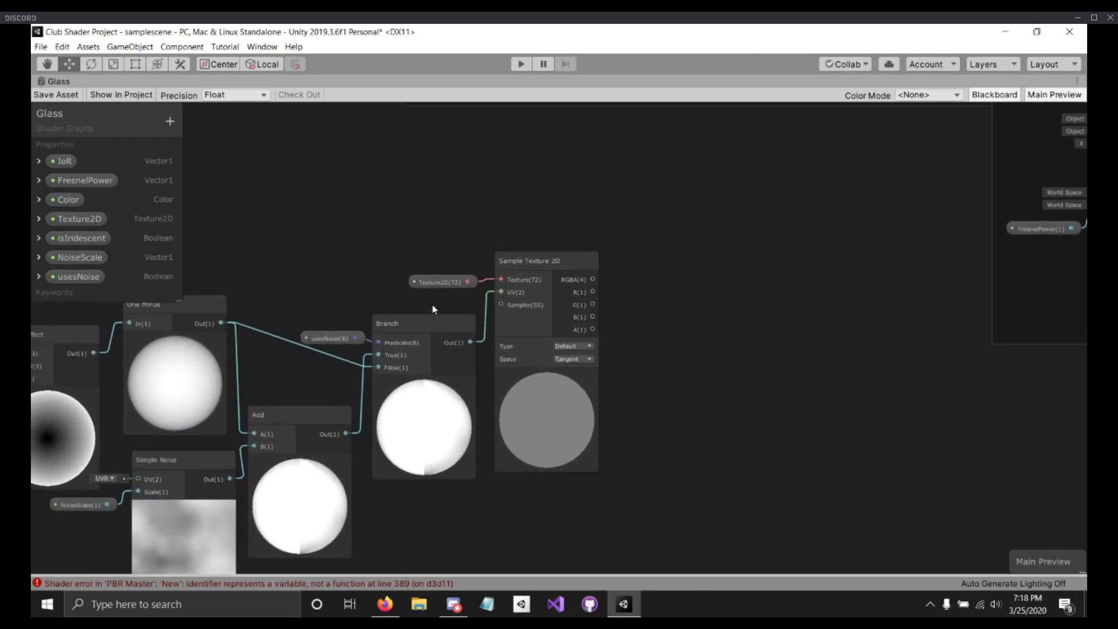
Step: Show the Shaders folder contents with the rainbow gradient texture, and return to the maximized Glass graph
{"action": "scroll", "coordinate": [321, 285], "scroll_direction": "down", "scroll_amount": 1}
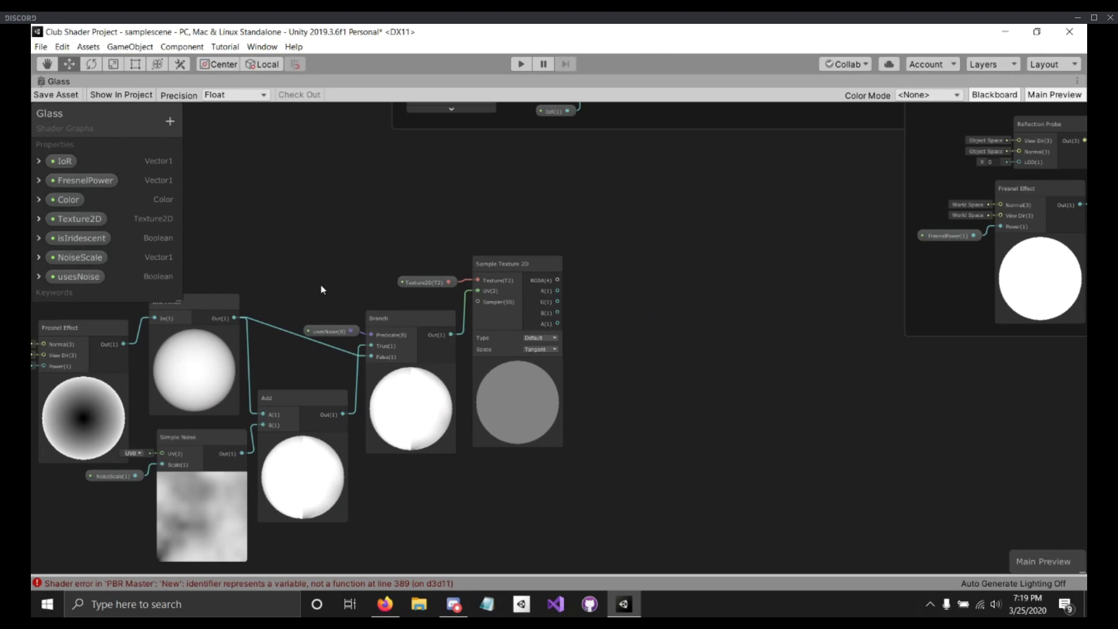
{"action": "double_click", "coordinate": [55, 83]}
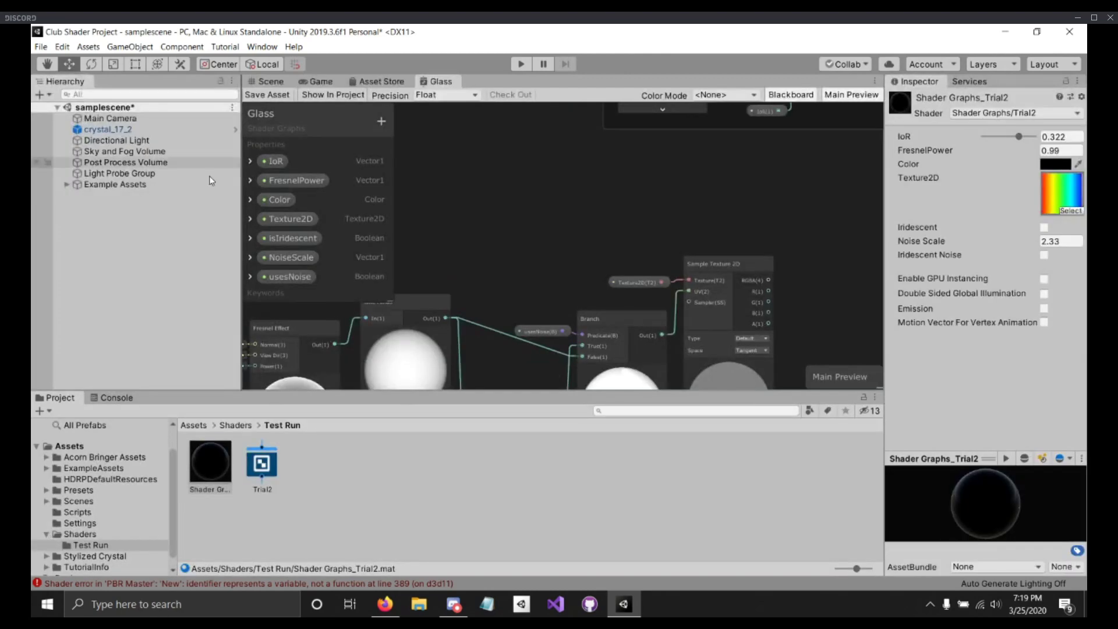
{"action": "left_click", "coordinate": [236, 426]}
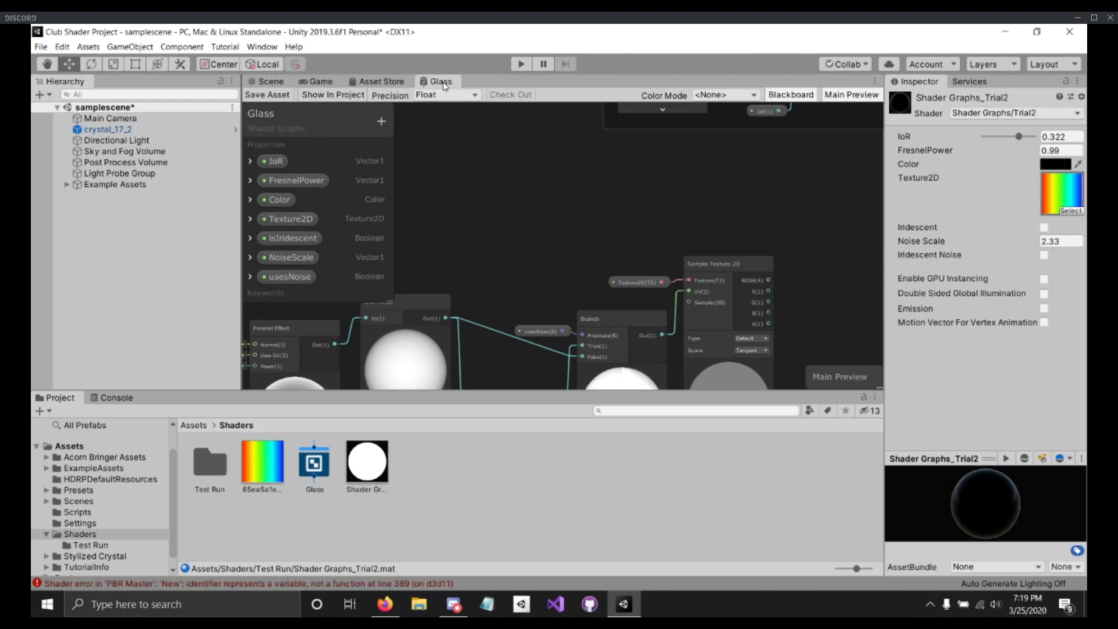
{"action": "key", "text": "alt"}
{"action": "double_click", "coordinate": [443, 82]}
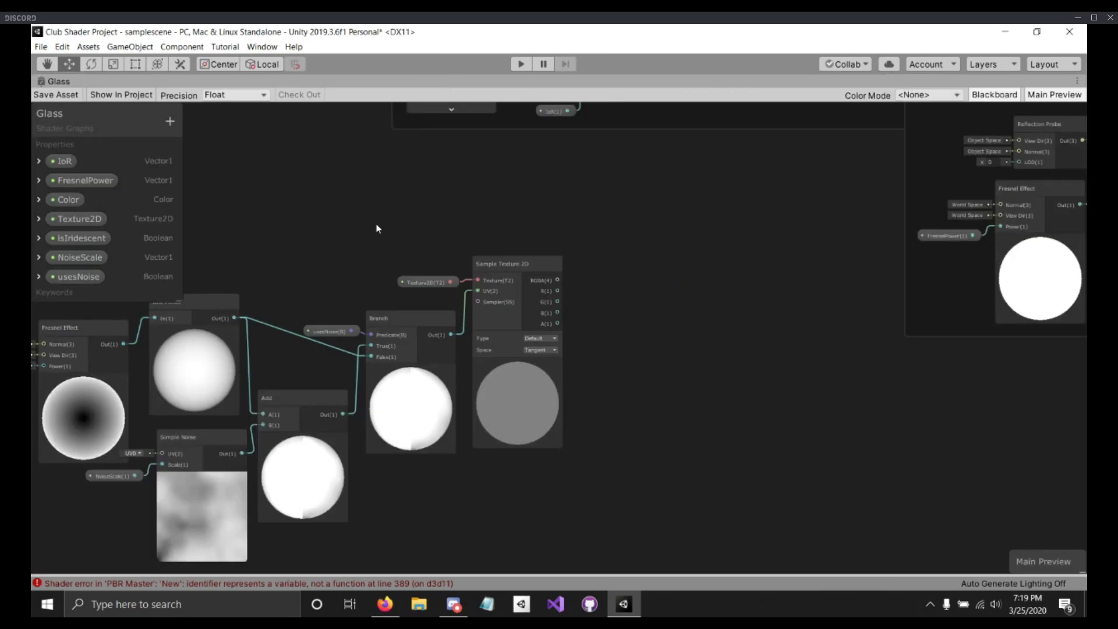
Step: Place an Add node after Sample Texture 2D, with the texture's RGBA output feeding its A input
{"action": "middle_click_drag", "start_coordinate": [370, 216], "coordinate": [575, 166]}
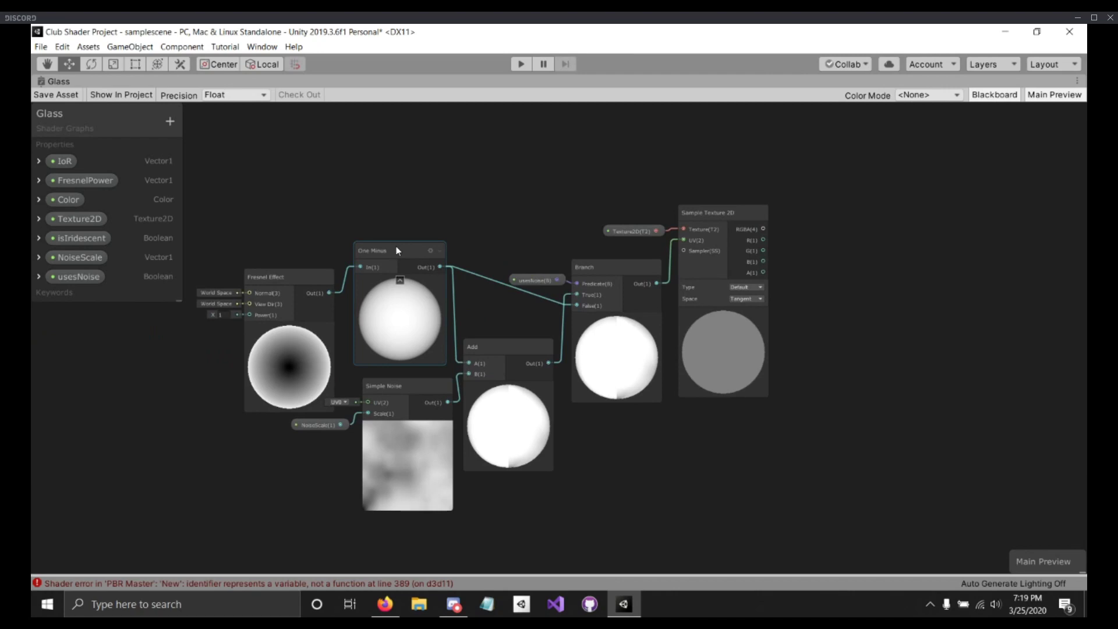
{"action": "middle_click_drag", "start_coordinate": [907, 232], "coordinate": [856, 243]}
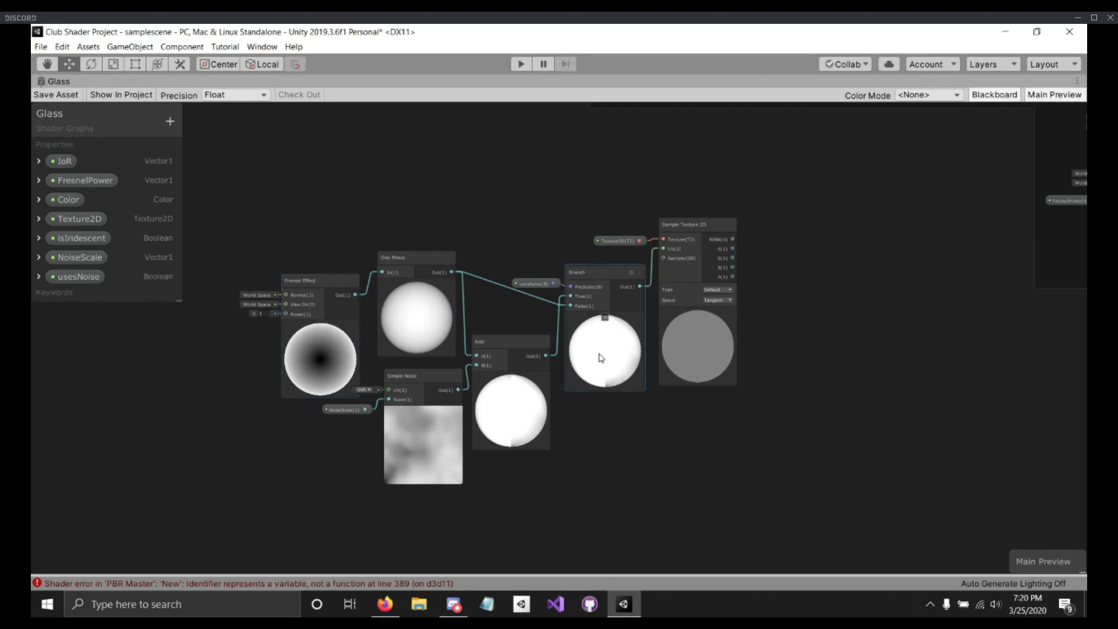
{"action": "middle_click_drag", "start_coordinate": [770, 259], "coordinate": [609, 300]}
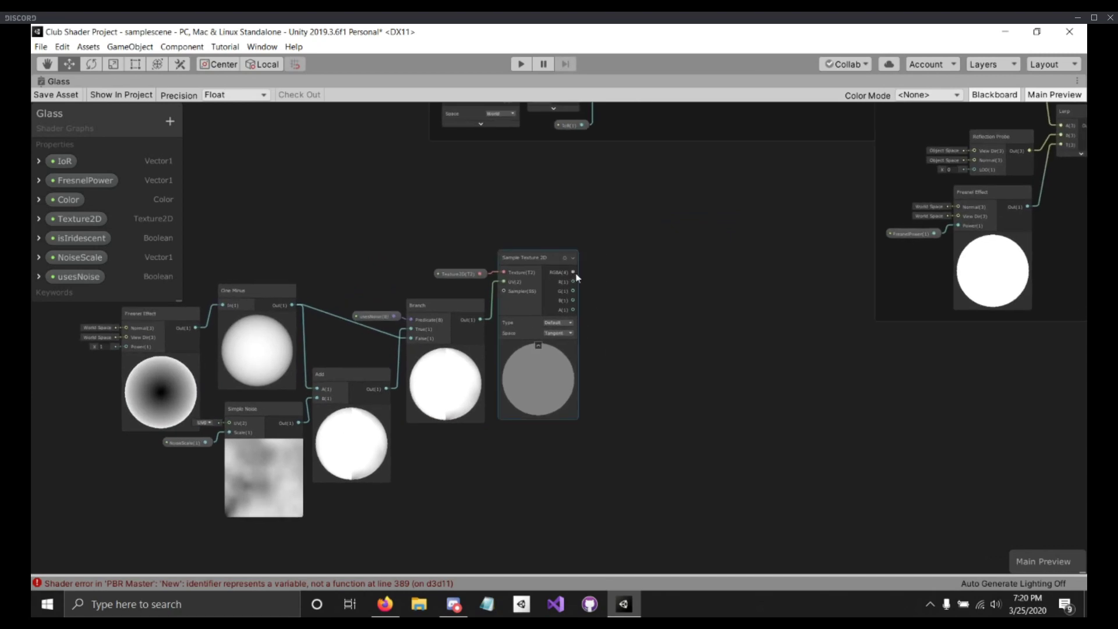
{"action": "left_click_drag", "start_coordinate": [573, 272], "coordinate": [599, 254]}
{"action": "type", "text": "add"}
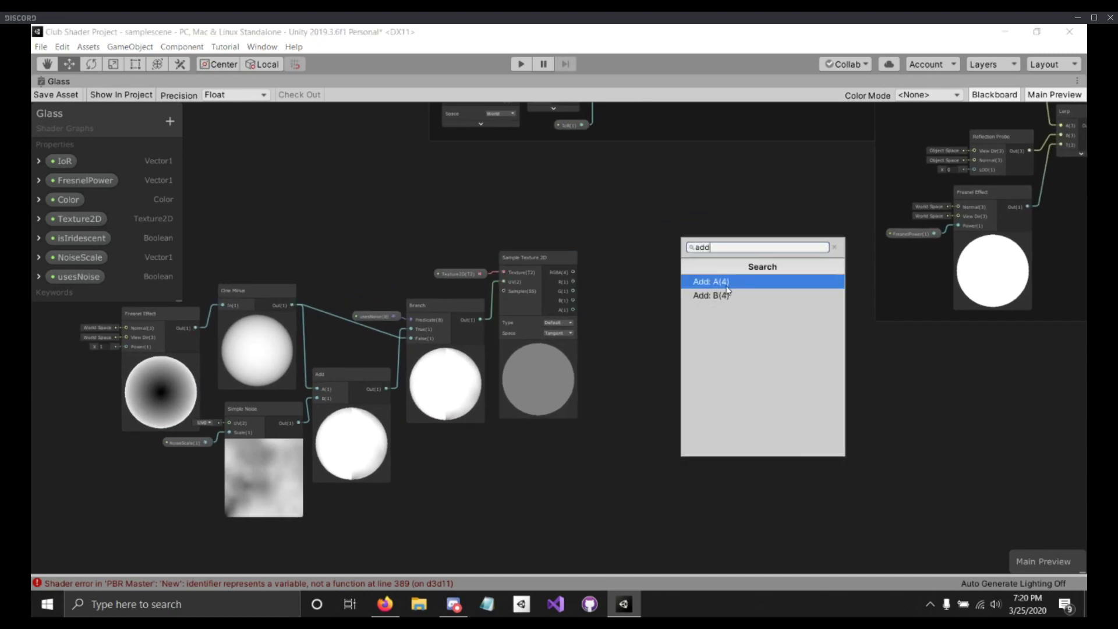
{"action": "left_click", "coordinate": [727, 283]}
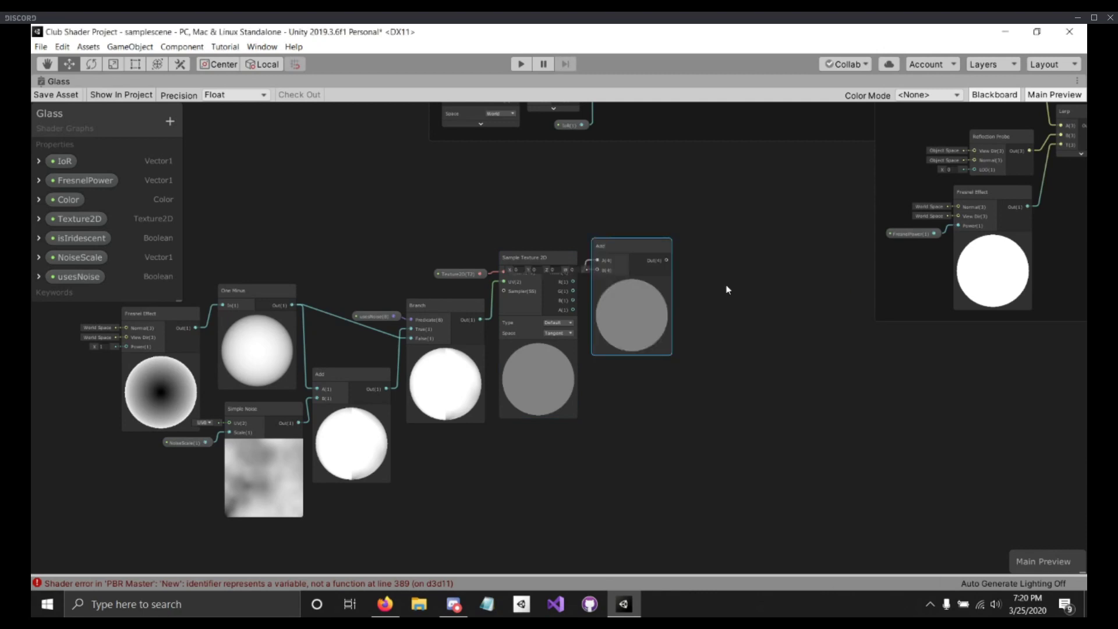
{"action": "left_click_drag", "start_coordinate": [614, 249], "coordinate": [654, 242]}
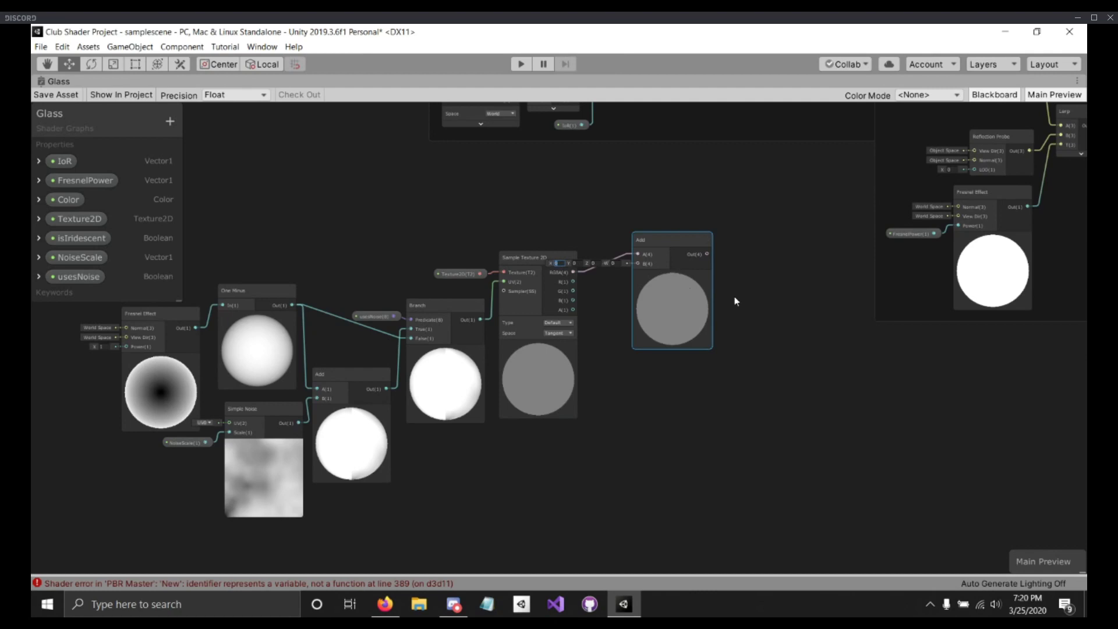
Step: Set the new Add node's B input to 0.5 for X, Y, Z and W, and place the node beside Sample Texture 2D
{"action": "type", "text": "0.5"}
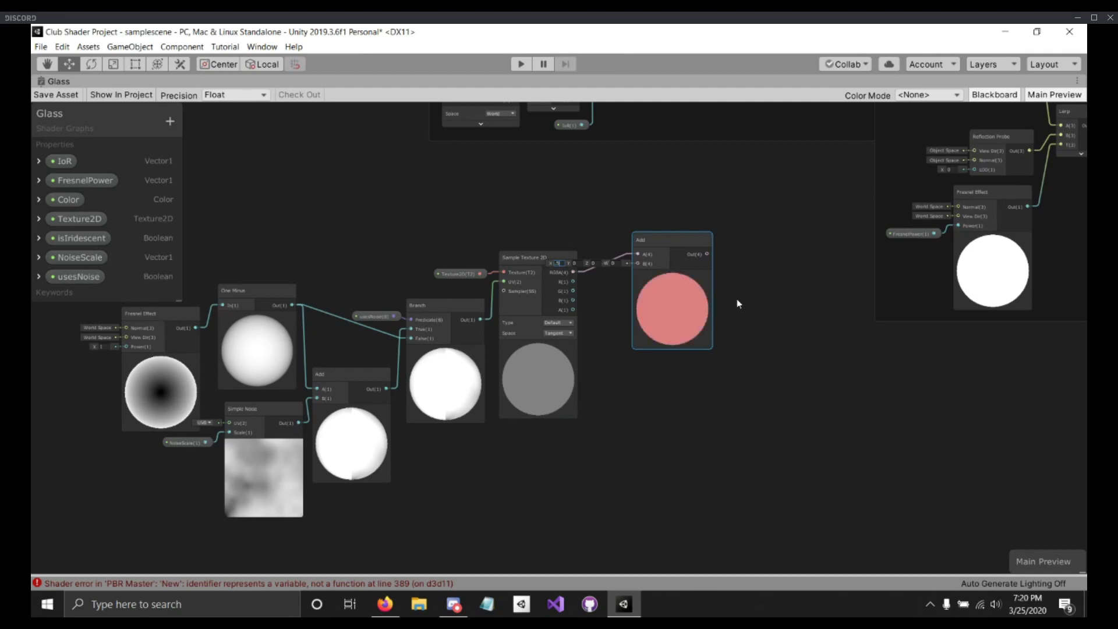
{"action": "key", "text": "Tab"}
{"action": "type", "text": "0.5"}
{"action": "key", "text": "Tab"}
{"action": "type", "text": "0.5"}
{"action": "key", "text": "Tab"}
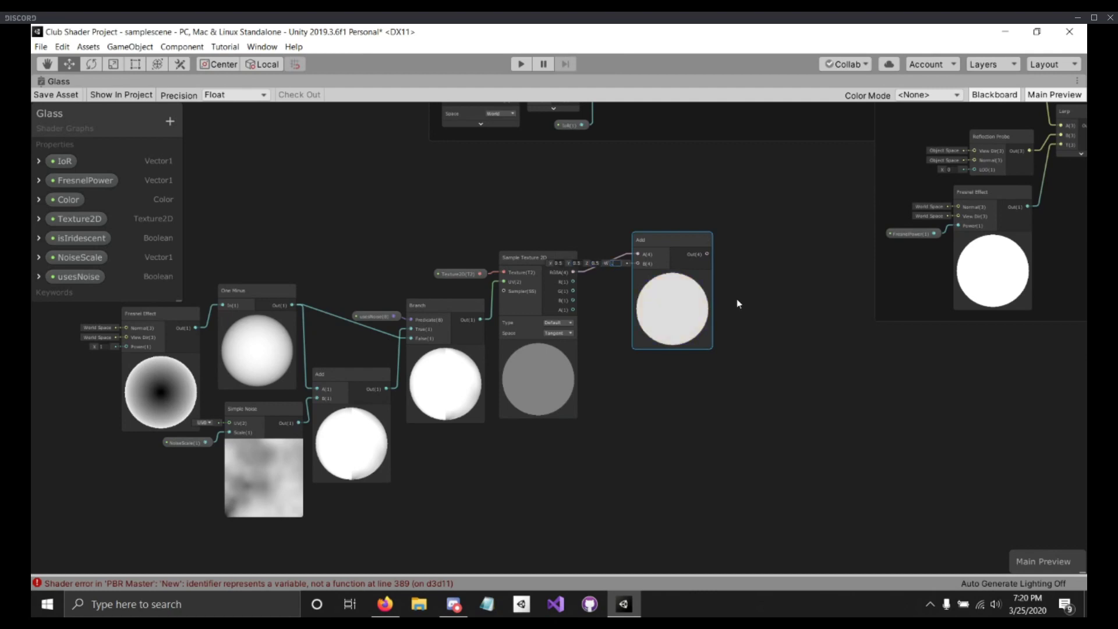
{"action": "left_click", "coordinate": [744, 304]}
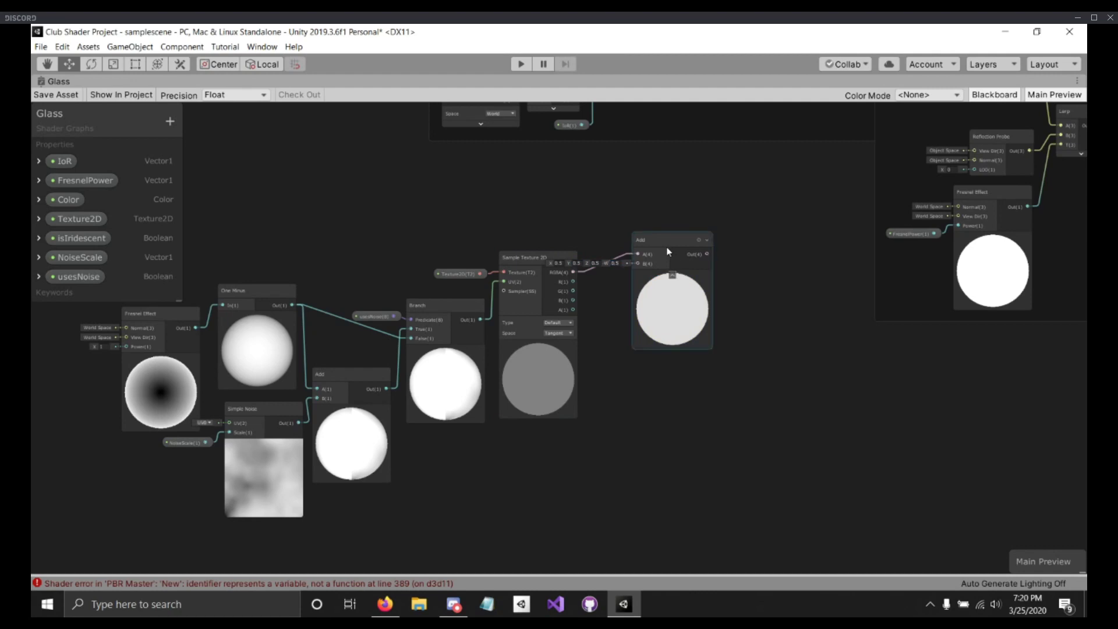
{"action": "left_click_drag", "start_coordinate": [668, 252], "coordinate": [624, 293]}
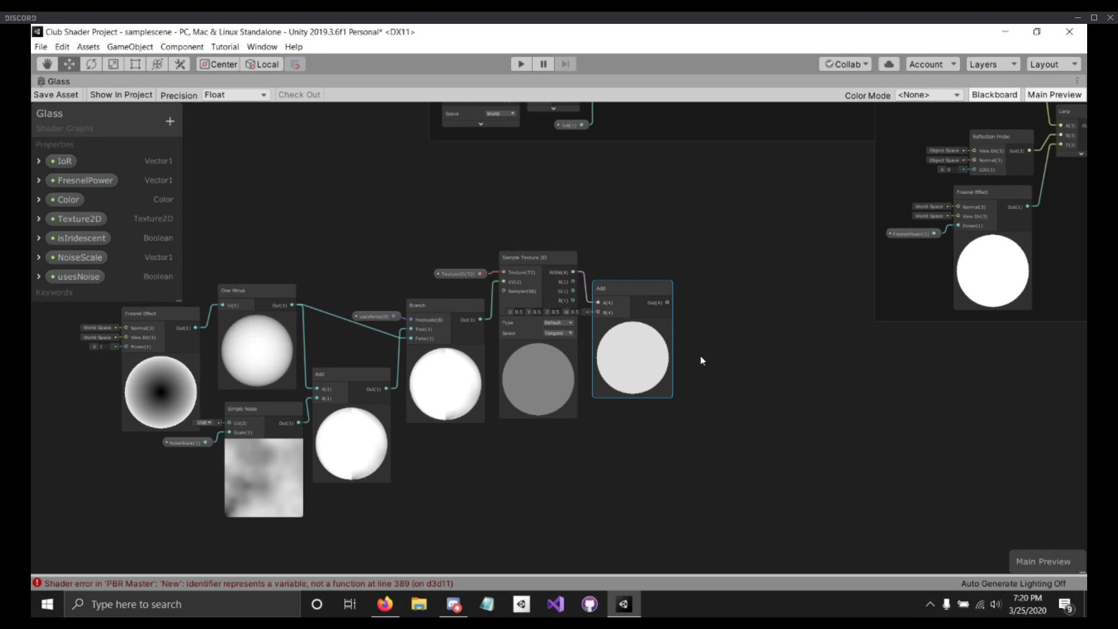
Step: Group all nodes from Fresnel Effect through the final Add node and name the group Iridescence
{"action": "middle_click_drag", "start_coordinate": [303, 244], "coordinate": [394, 278]}
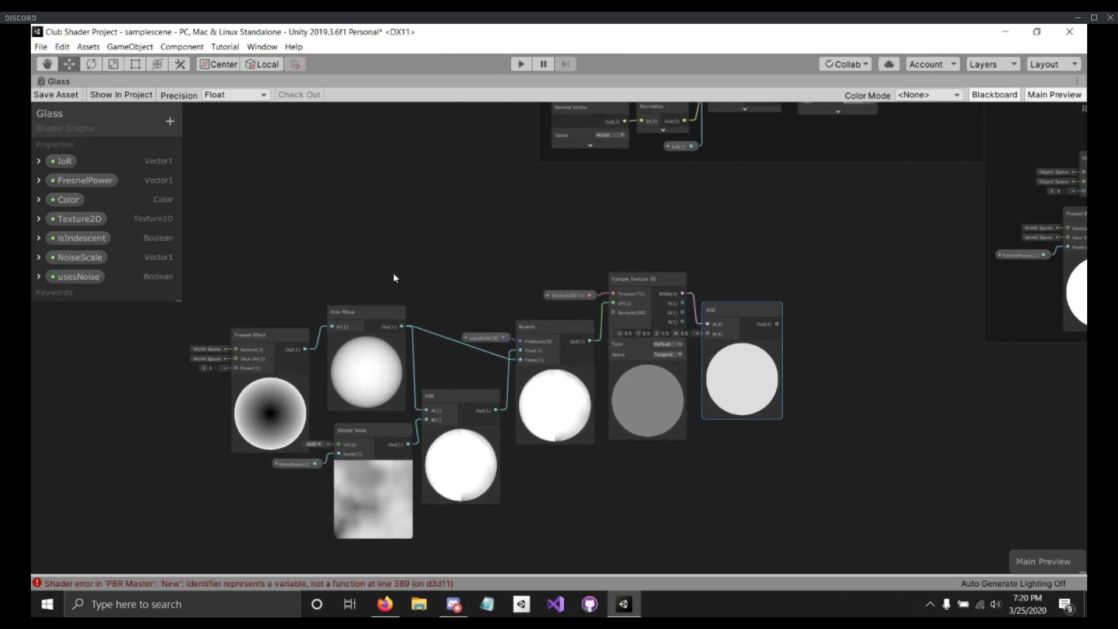
{"action": "left_click_drag", "start_coordinate": [223, 245], "coordinate": [771, 517]}
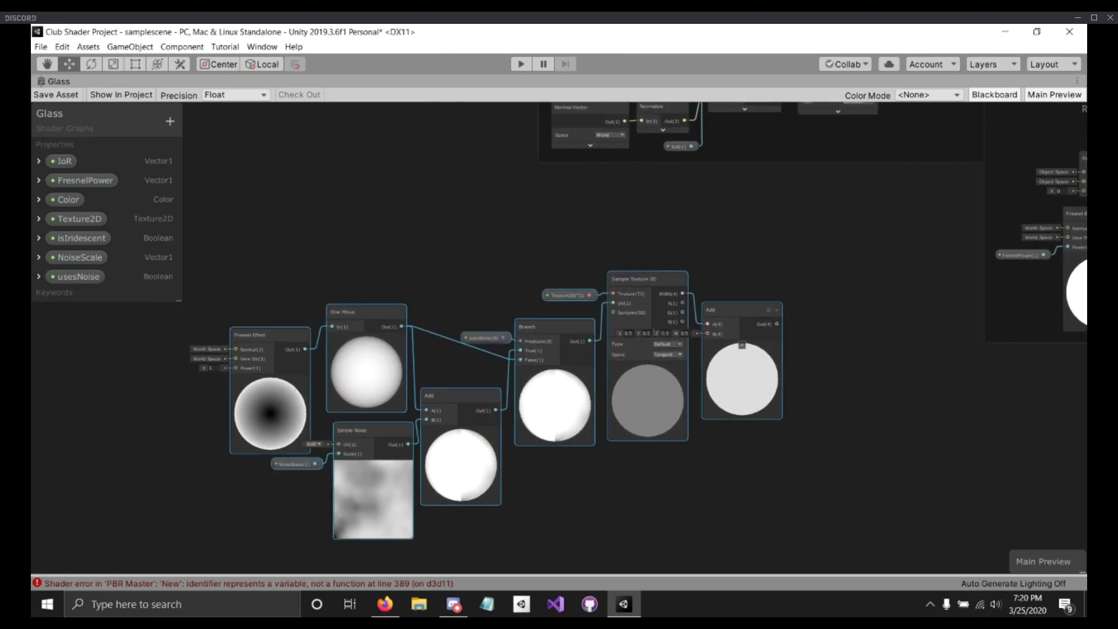
{"action": "right_click", "coordinate": [640, 284]}
{"action": "left_click", "coordinate": [731, 451]}
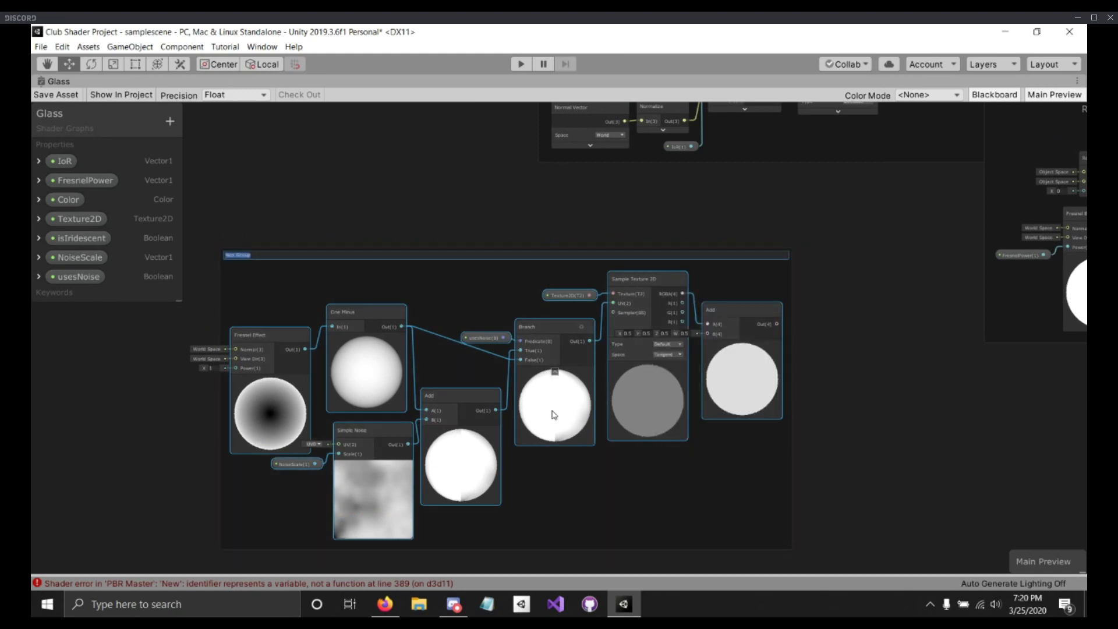
{"action": "key", "text": "BackSpace"}
{"action": "key", "text": "Return"}
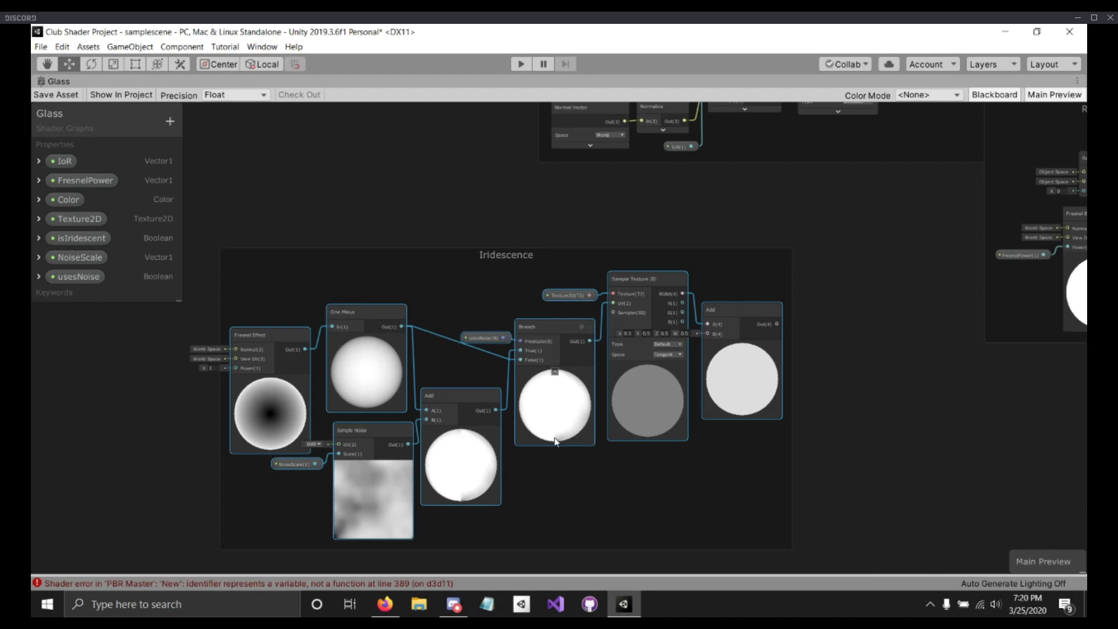
Step: Move the Iridescence group beneath the Reflection group
{"action": "scroll", "coordinate": [723, 440], "scroll_direction": "down", "scroll_amount": 2}
{"action": "middle_click_drag", "start_coordinate": [836, 411], "coordinate": [509, 440]}
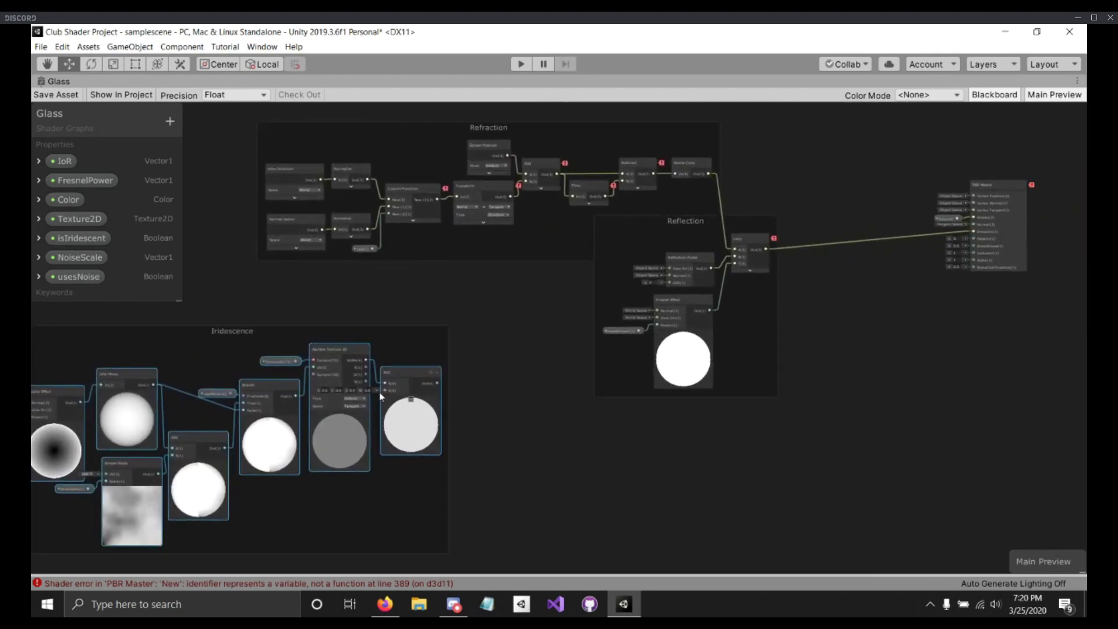
{"action": "left_click", "coordinate": [382, 393]}
{"action": "left_click", "coordinate": [290, 336]}
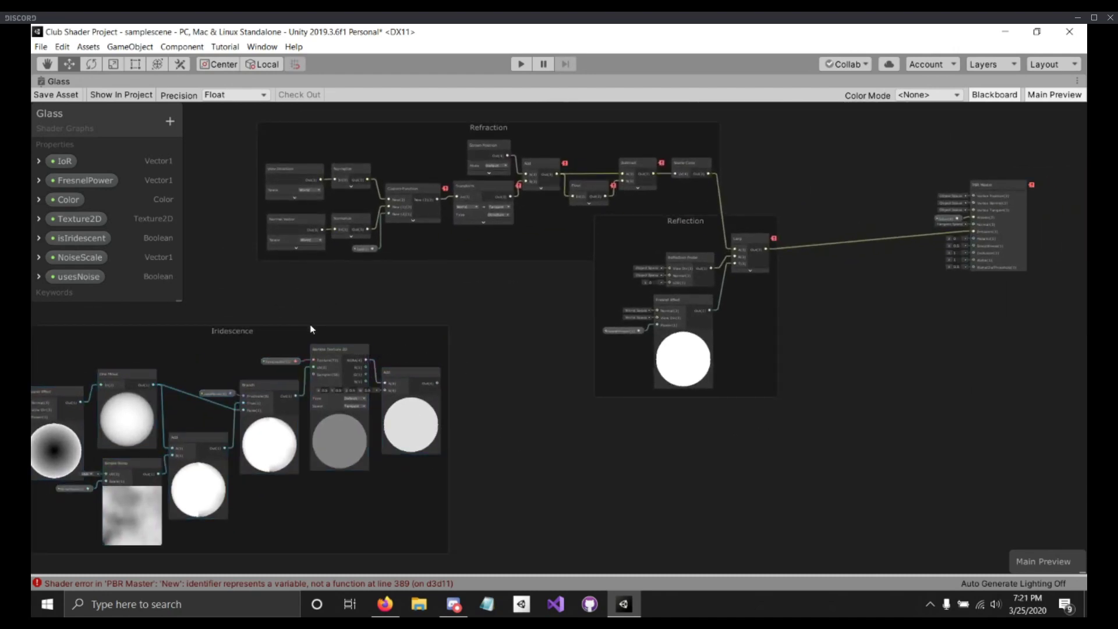
{"action": "left_click_drag", "start_coordinate": [312, 327], "coordinate": [449, 364]}
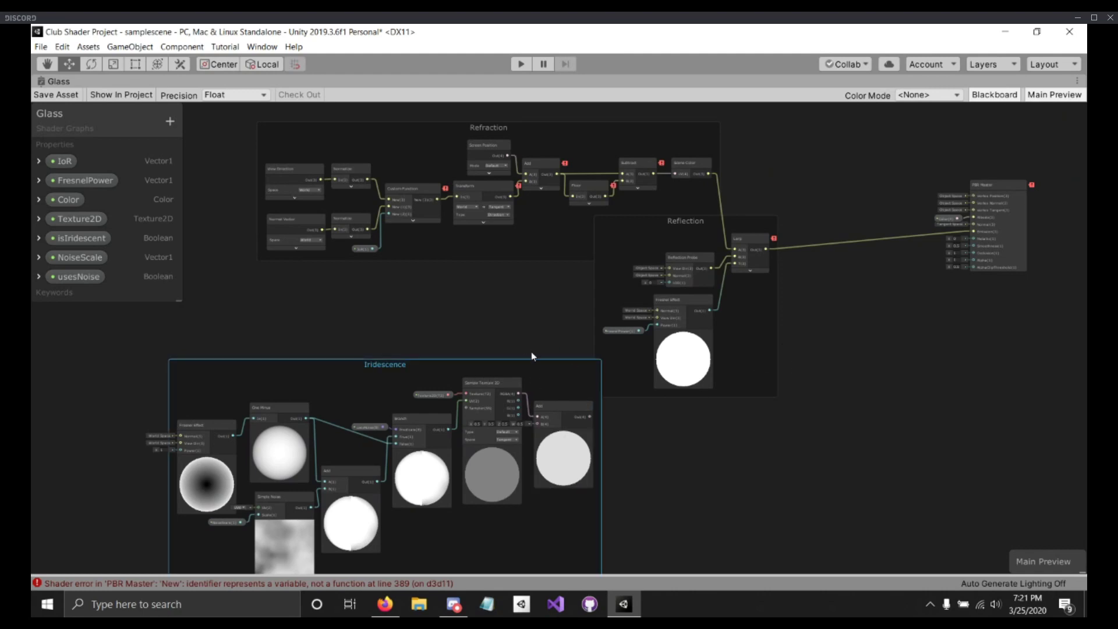
{"action": "left_click_drag", "start_coordinate": [548, 369], "coordinate": [727, 408]}
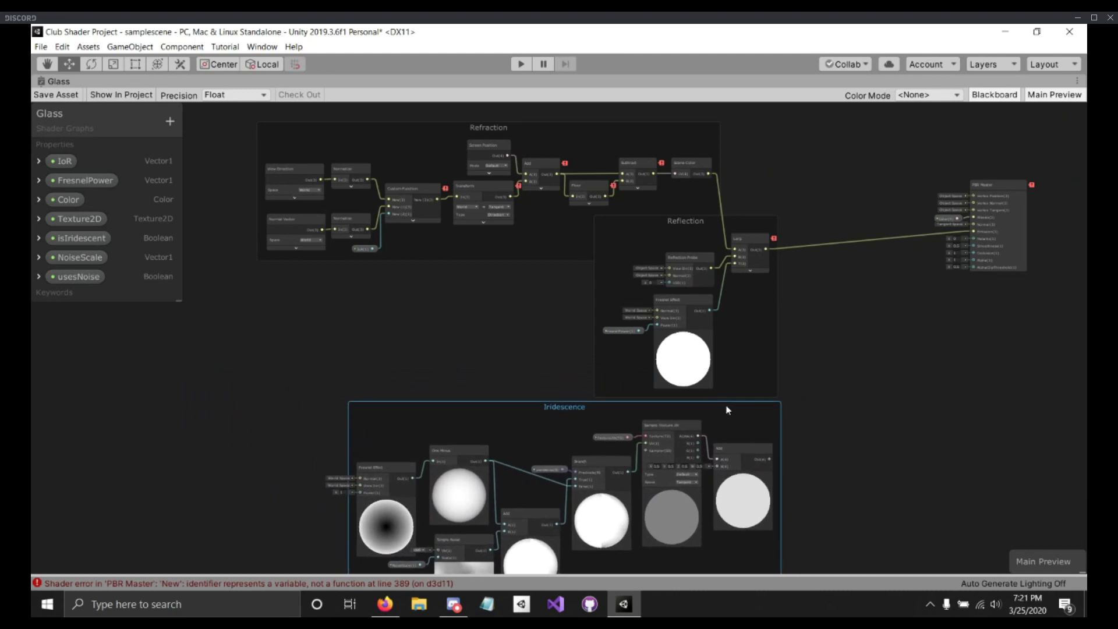
Step: Collapse the preview of the Reflection group's Fresnel Effect node and bring the Iridescence group up close beneath that group
{"action": "middle_click_drag", "start_coordinate": [837, 367], "coordinate": [711, 344]}
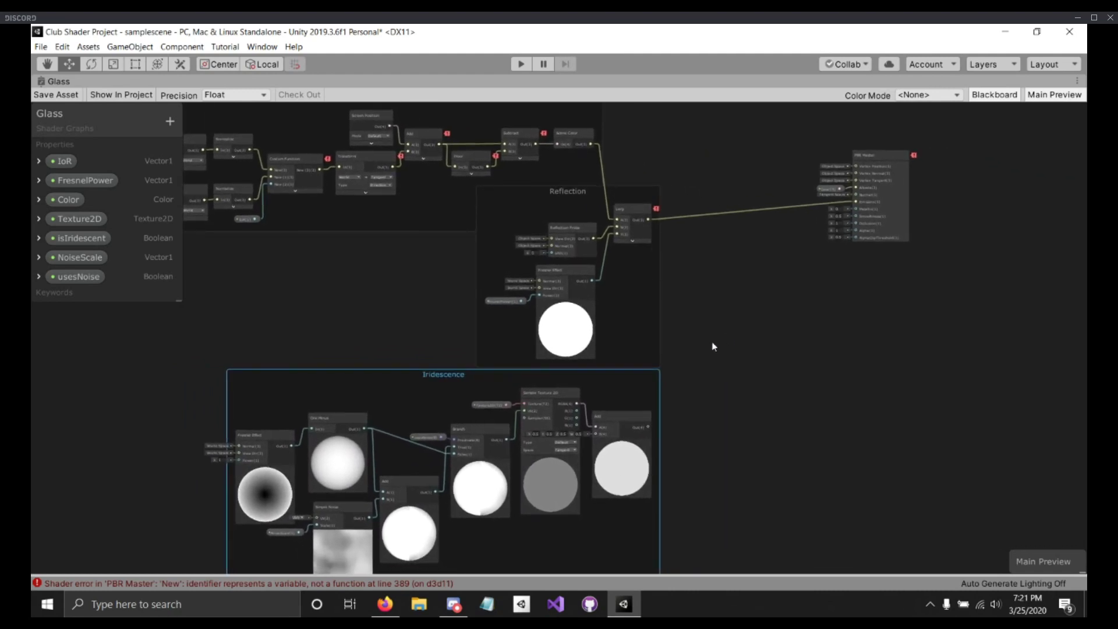
{"action": "left_click", "coordinate": [565, 304]}
{"action": "left_click_drag", "start_coordinate": [547, 377], "coordinate": [548, 323]}
Step: Move the PBR Master node slightly further from the Reflection group and place its Color property right beside its inputs
{"action": "middle_click_drag", "start_coordinate": [498, 415], "coordinate": [416, 432]}
{"action": "left_click_drag", "start_coordinate": [791, 175], "coordinate": [817, 202]}
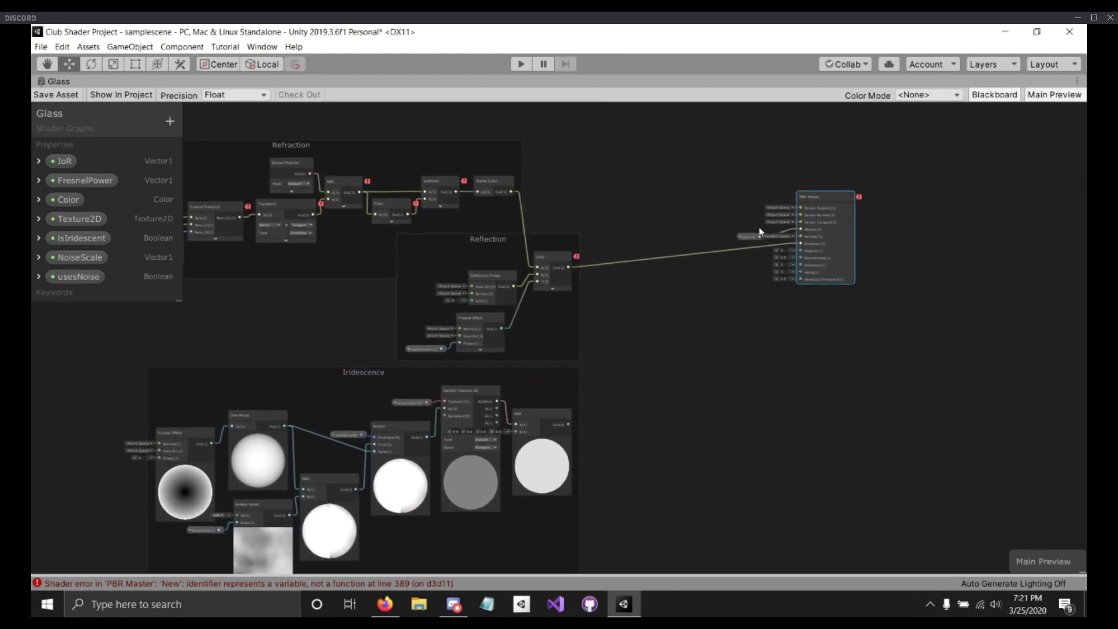
{"action": "left_click", "coordinate": [759, 233]}
{"action": "left_click", "coordinate": [730, 295]}
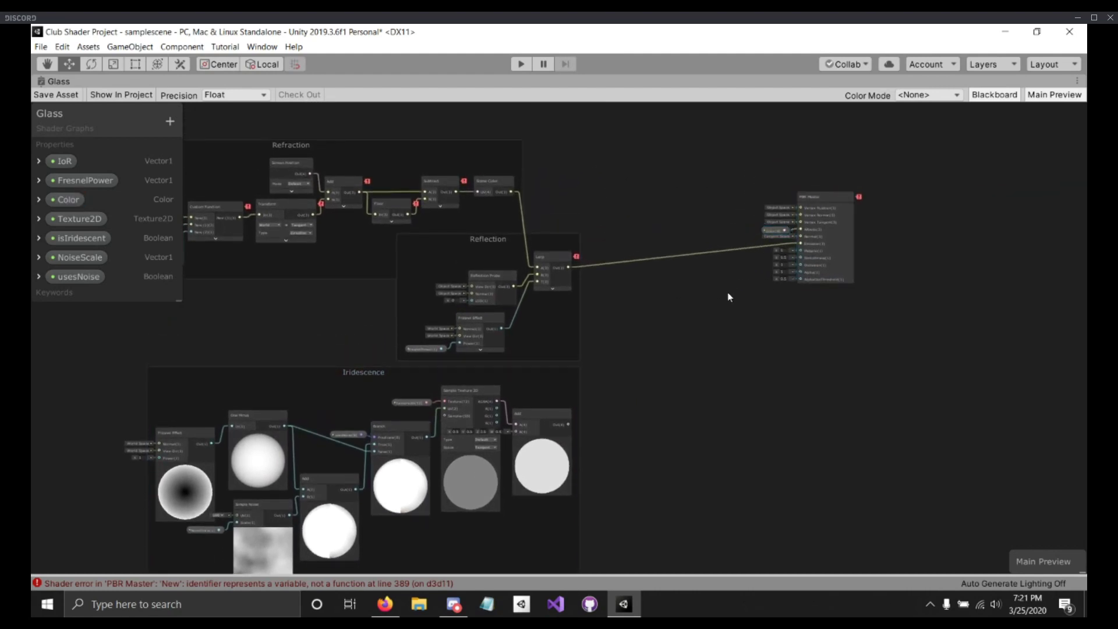
Step: Add a Branch node in the space between the Reflection group and PBR Master
{"action": "key", "text": "space"}
{"action": "type", "text": "branch"}
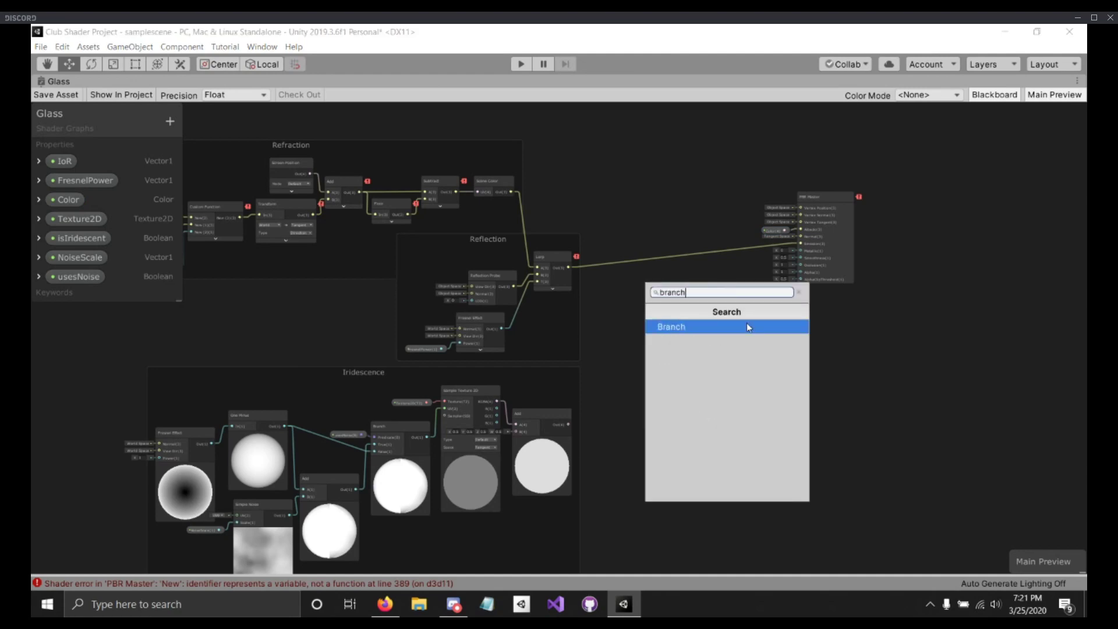
{"action": "left_click", "coordinate": [748, 326]}
{"action": "left_click_drag", "start_coordinate": [748, 325], "coordinate": [706, 264]}
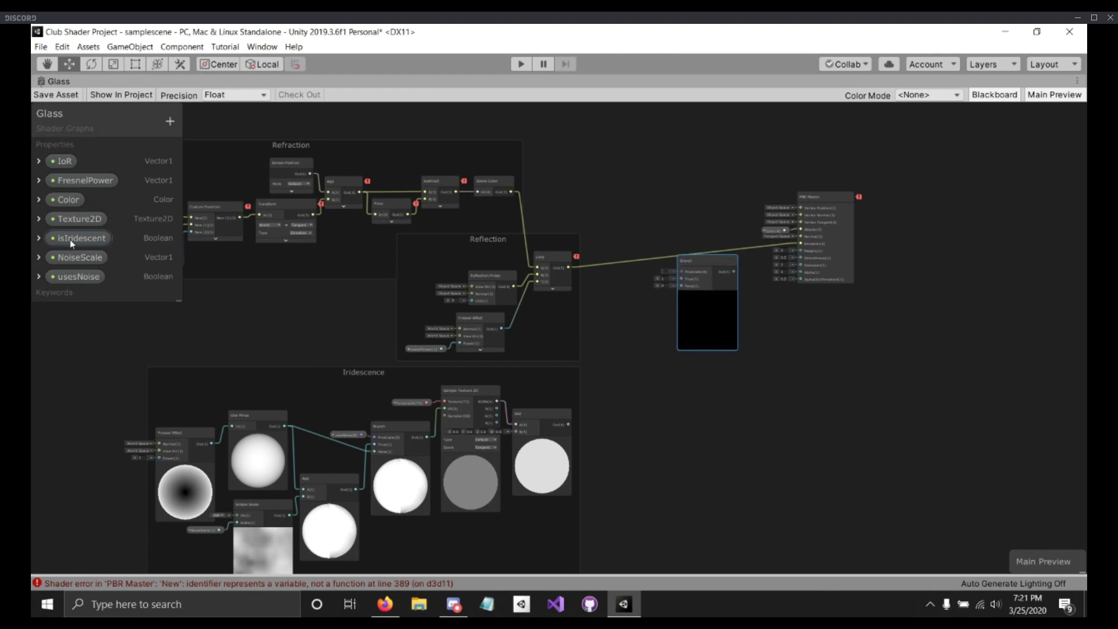
Step: Place the isIridescent property next to the new Branch node and connect it to the Predicate input
{"action": "left_click_drag", "start_coordinate": [70, 238], "coordinate": [716, 240]}
{"action": "left_click", "coordinate": [627, 332]}
{"action": "scroll", "coordinate": [647, 299], "scroll_direction": "up", "scroll_amount": 6}
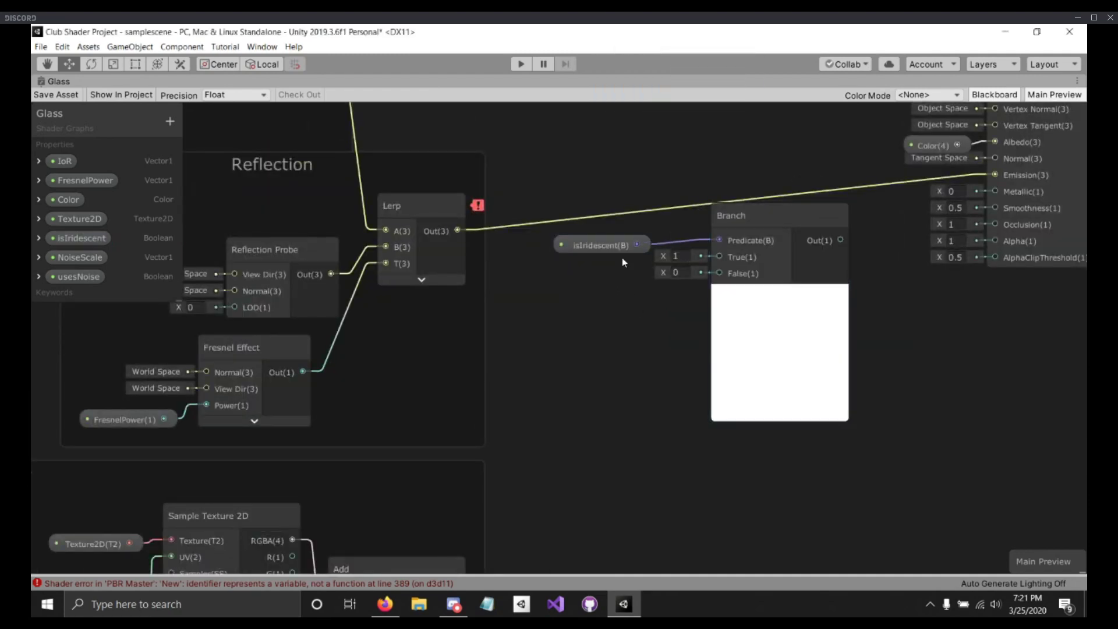
{"action": "left_click_drag", "start_coordinate": [622, 256], "coordinate": [646, 245]}
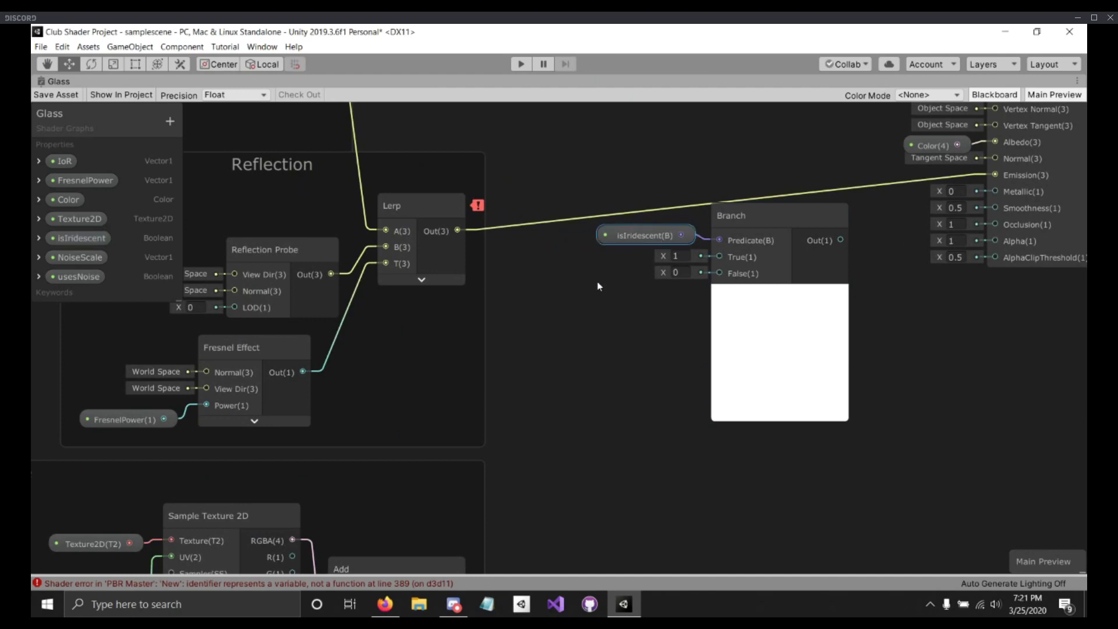
Step: Shift the Branch node together with its isIridescent property closer to PBR Master
{"action": "scroll", "coordinate": [564, 302], "scroll_direction": "down", "scroll_amount": 1}
{"action": "middle_click_drag", "start_coordinate": [559, 311], "coordinate": [493, 259]}
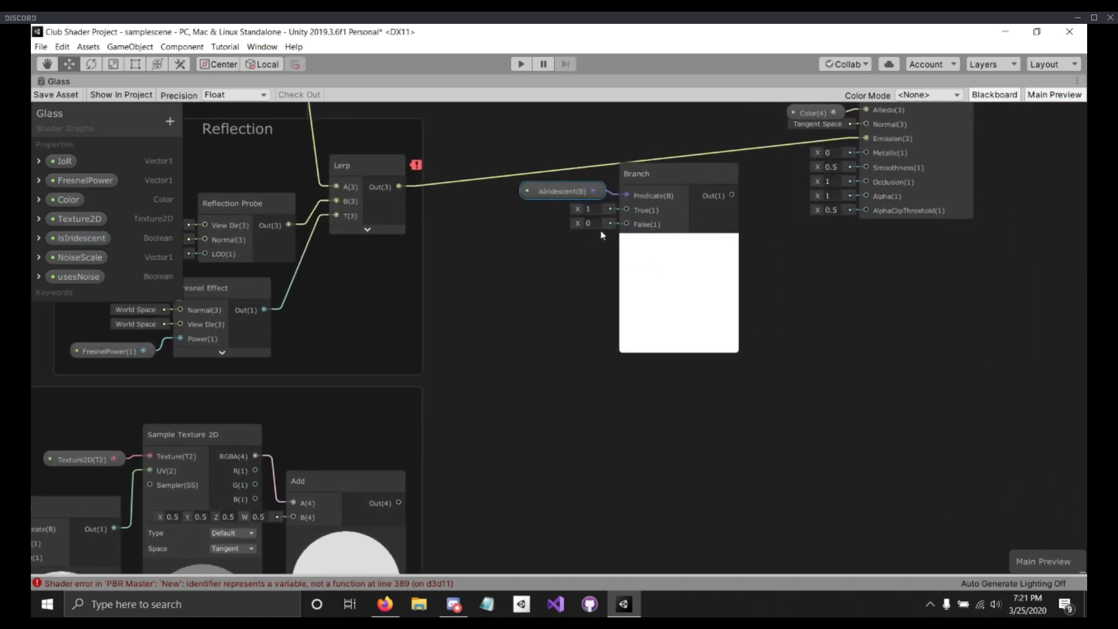
{"action": "left_click_drag", "start_coordinate": [579, 131], "coordinate": [746, 244]}
{"action": "left_click_drag", "start_coordinate": [681, 185], "coordinate": [718, 181]}
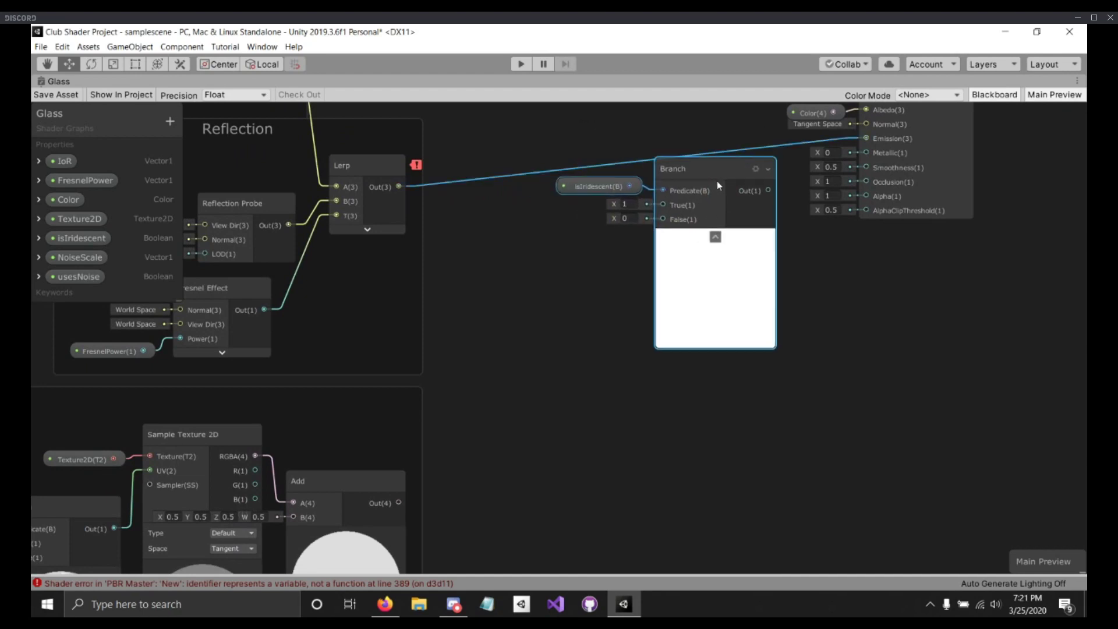
Step: Connect the Lerp output to the Branch node's False input and collapse the Branch preview
{"action": "left_click_drag", "start_coordinate": [399, 186], "coordinate": [668, 226]}
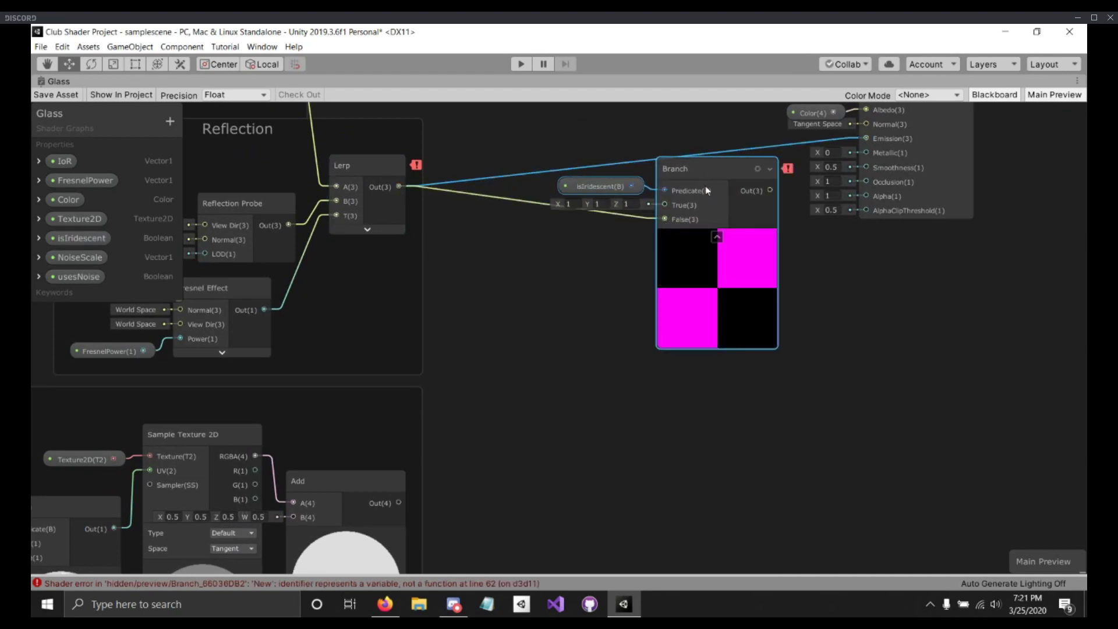
{"action": "left_click", "coordinate": [718, 237]}
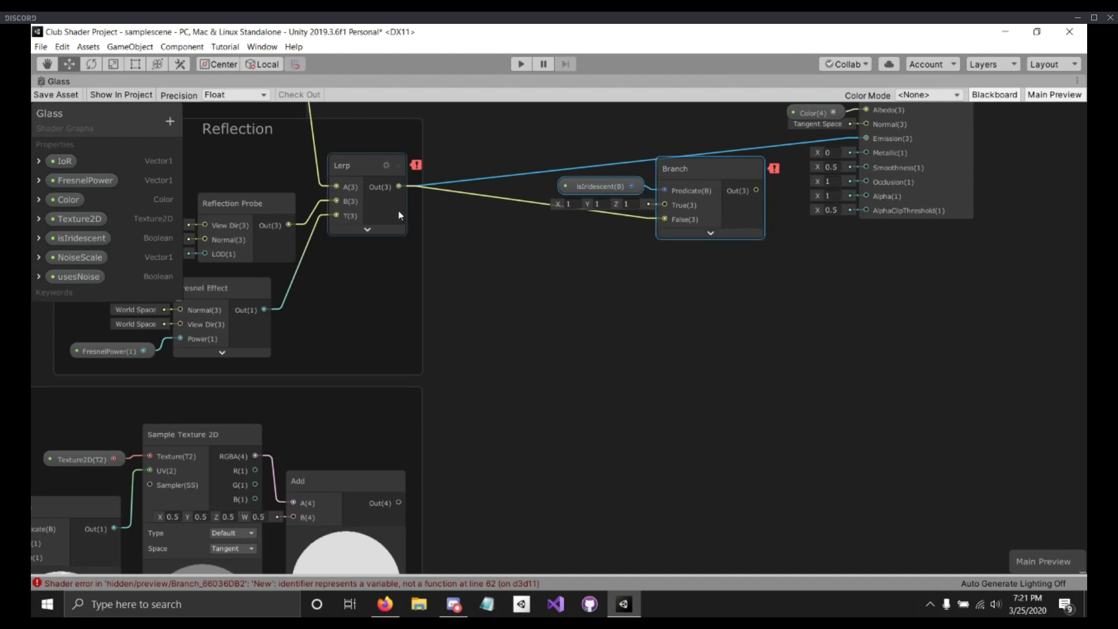
{"action": "left_click_drag", "start_coordinate": [400, 187], "coordinate": [501, 285]}
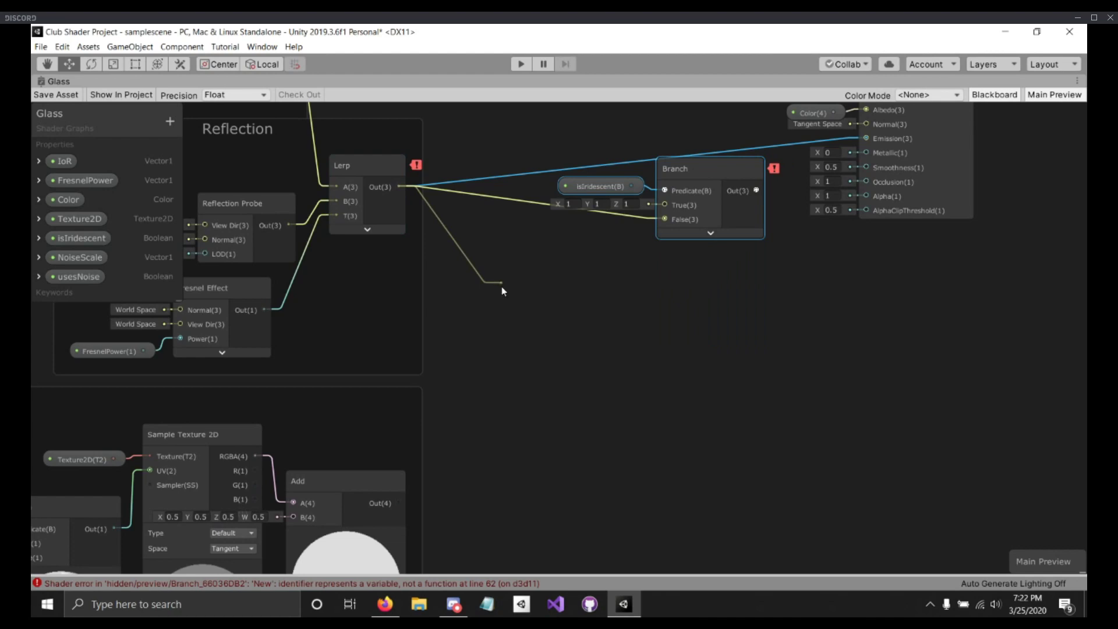
{"action": "type", "text": "mul"}
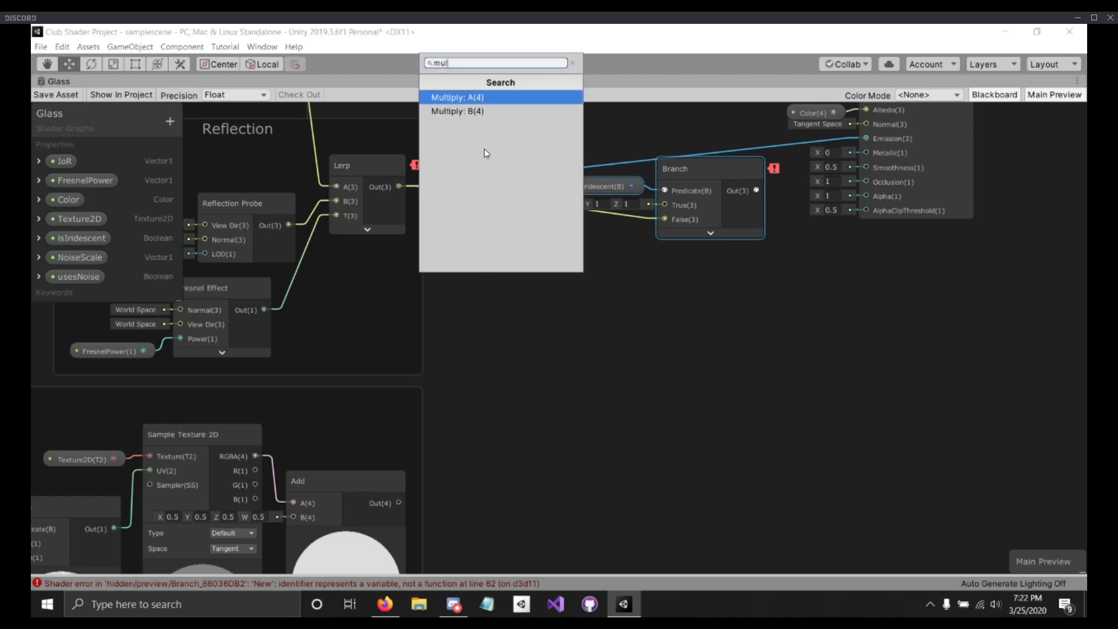
{"action": "left_click", "coordinate": [494, 98]}
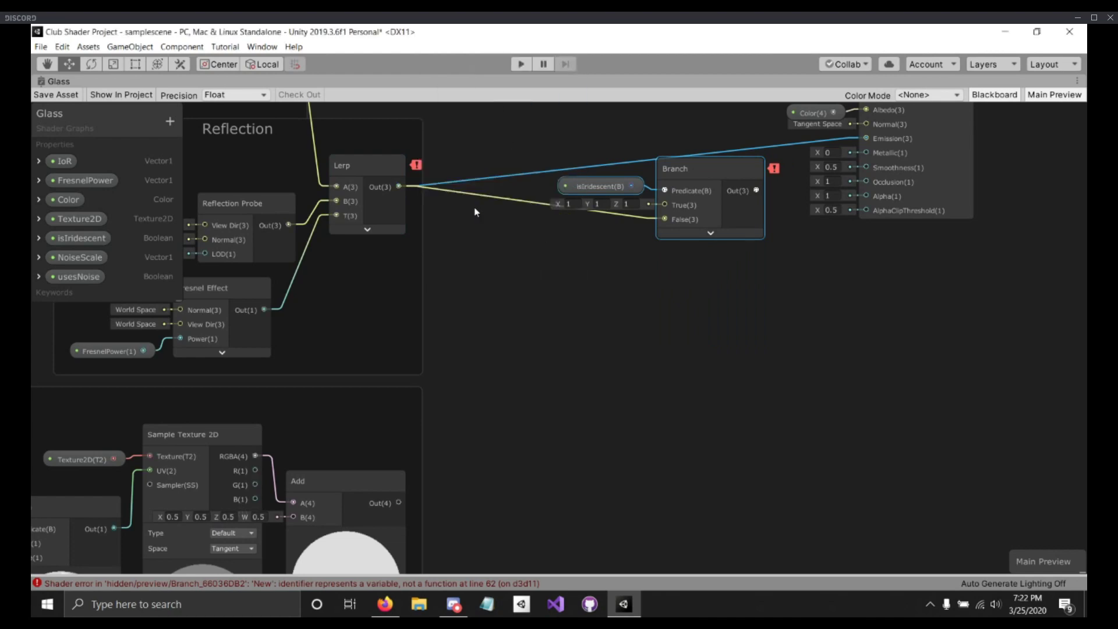
Step: Add a Multiply node taking the Lerp output in A and the Iridescence group's Add output in B, with its preview collapsed
{"action": "scroll", "coordinate": [638, 356], "scroll_direction": "down", "scroll_amount": 1}
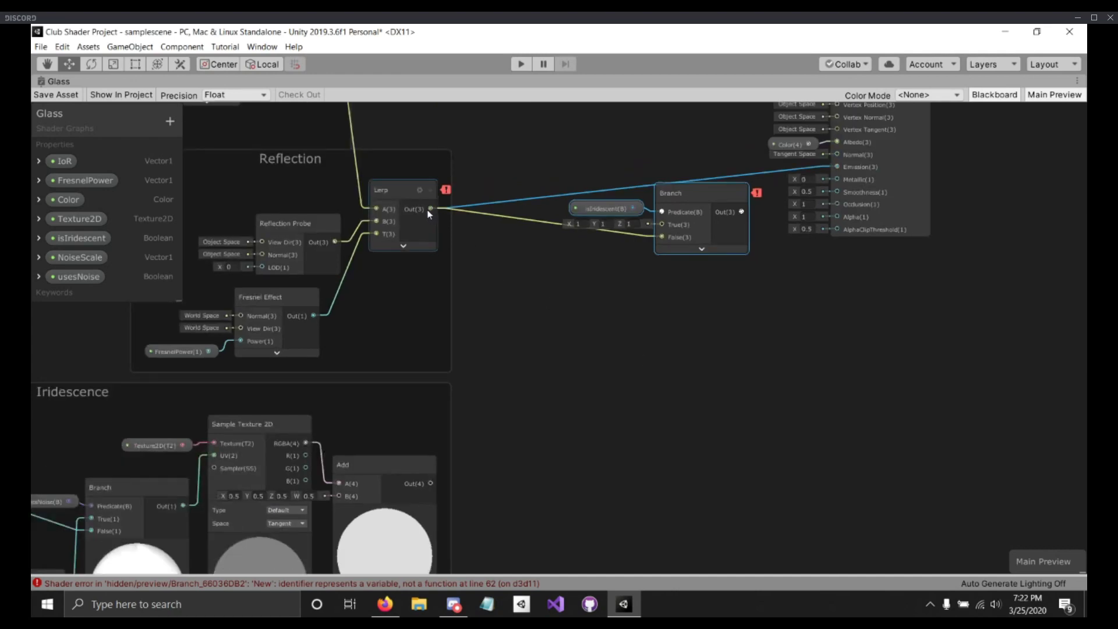
{"action": "left_click_drag", "start_coordinate": [431, 209], "coordinate": [527, 303]}
{"action": "type", "text": "mul"}
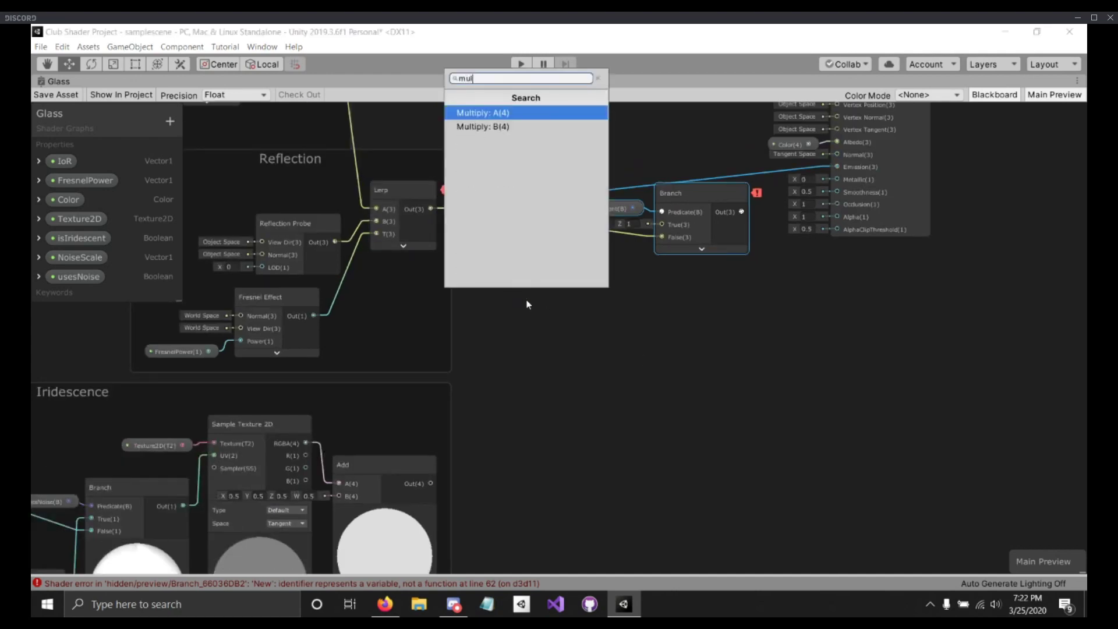
{"action": "key", "text": "Return"}
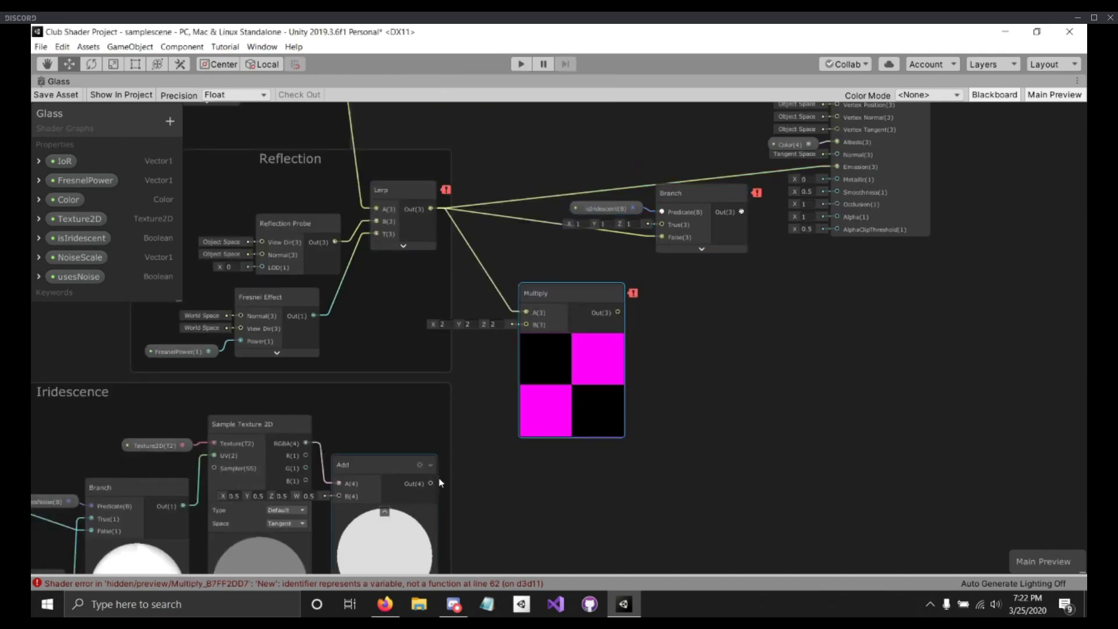
{"action": "left_click_drag", "start_coordinate": [431, 483], "coordinate": [508, 316]}
{"action": "left_click", "coordinate": [572, 341]}
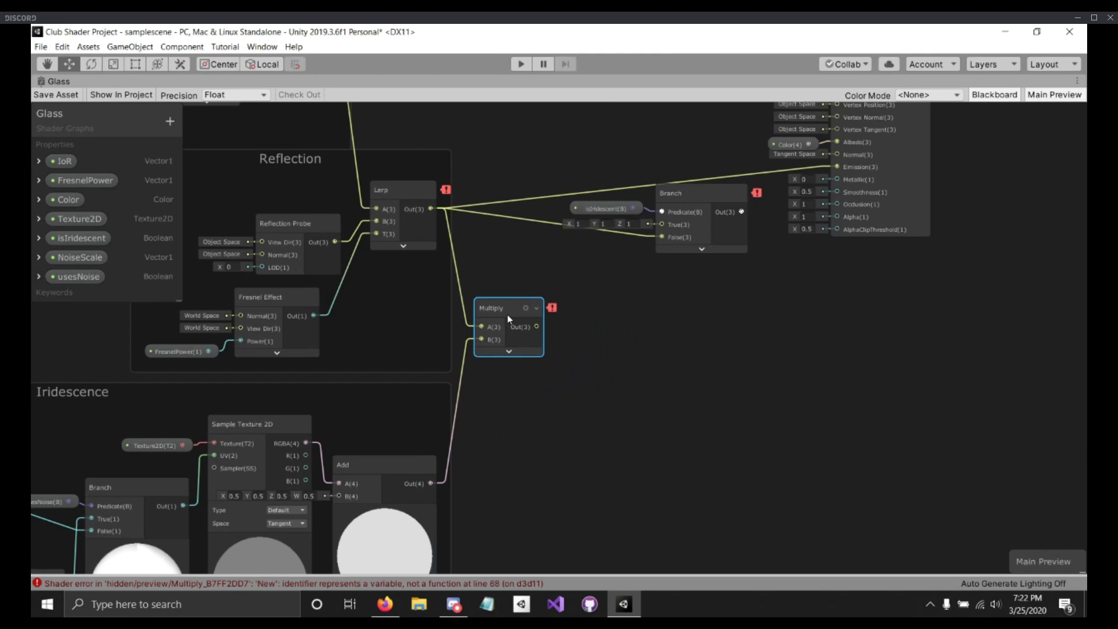
Step: Connect the Multiply output to the Branch node's True input and the Branch output to PBR Master's Emission
{"action": "left_click_drag", "start_coordinate": [537, 326], "coordinate": [659, 227]}
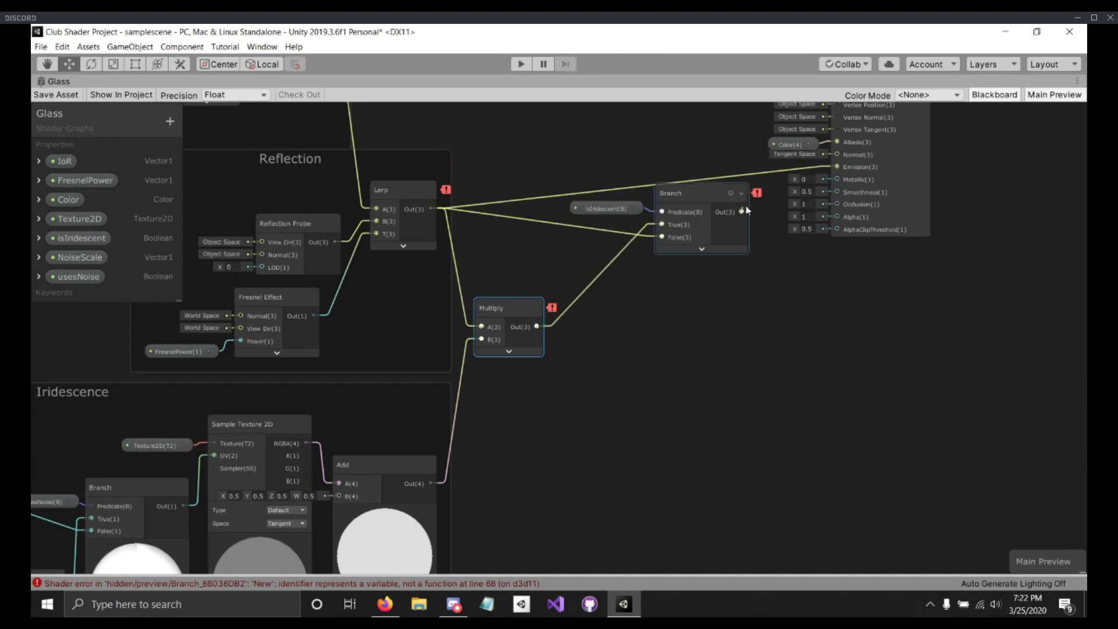
{"action": "left_click_drag", "start_coordinate": [743, 211], "coordinate": [835, 202]}
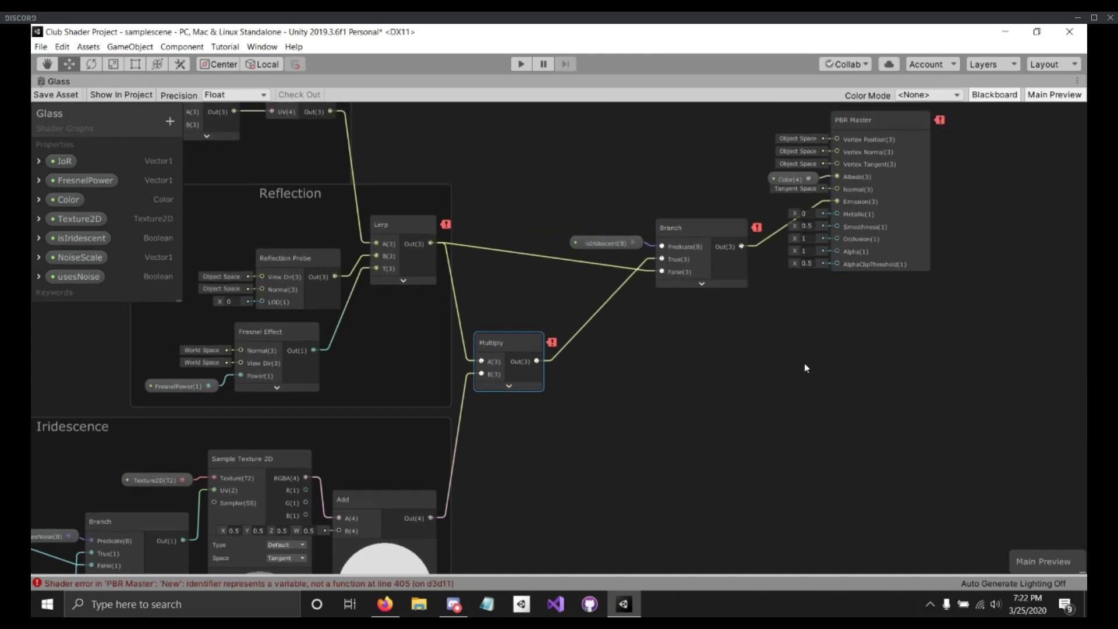
{"action": "scroll", "coordinate": [806, 367], "scroll_direction": "down", "scroll_amount": 3}
{"action": "scroll", "coordinate": [806, 373], "scroll_direction": "down", "scroll_amount": 2}
{"action": "middle_click_drag", "start_coordinate": [802, 390], "coordinate": [803, 339]}
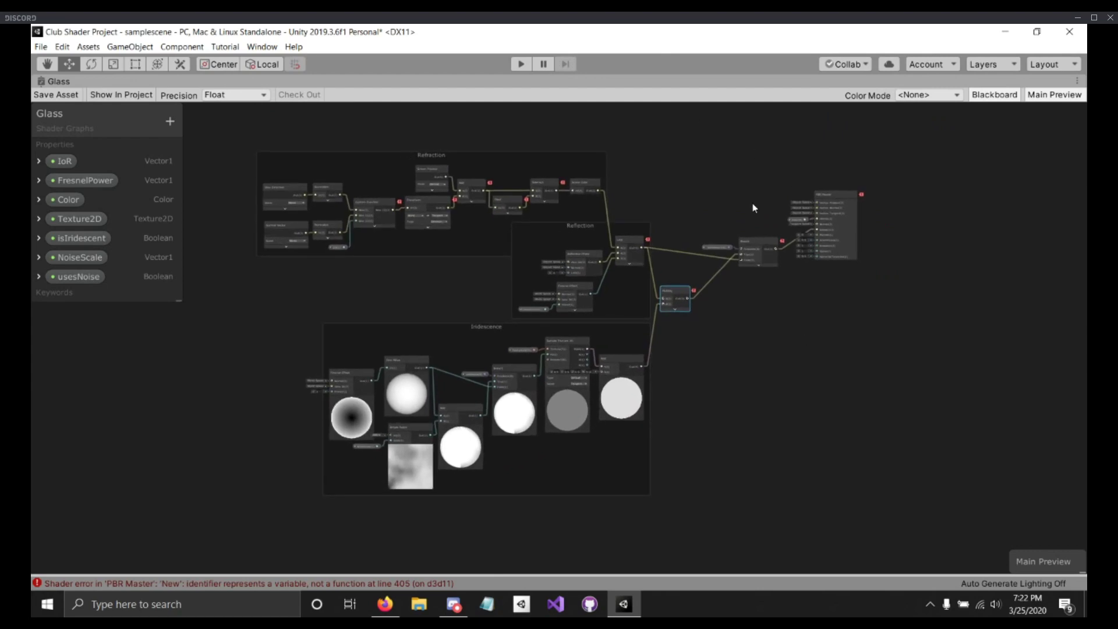
Step: Return from the maximized graph to the Scene view and select the Shader Graphs_Trial2 material in the Test Run folder
{"action": "double_click", "coordinate": [60, 81]}
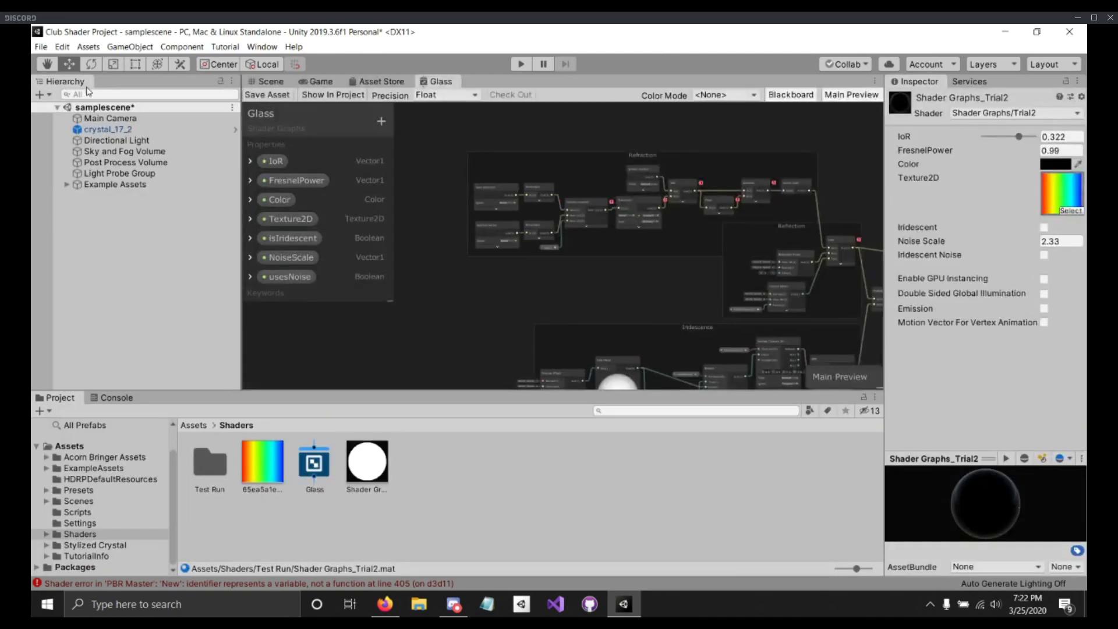
{"action": "left_click", "coordinate": [279, 81]}
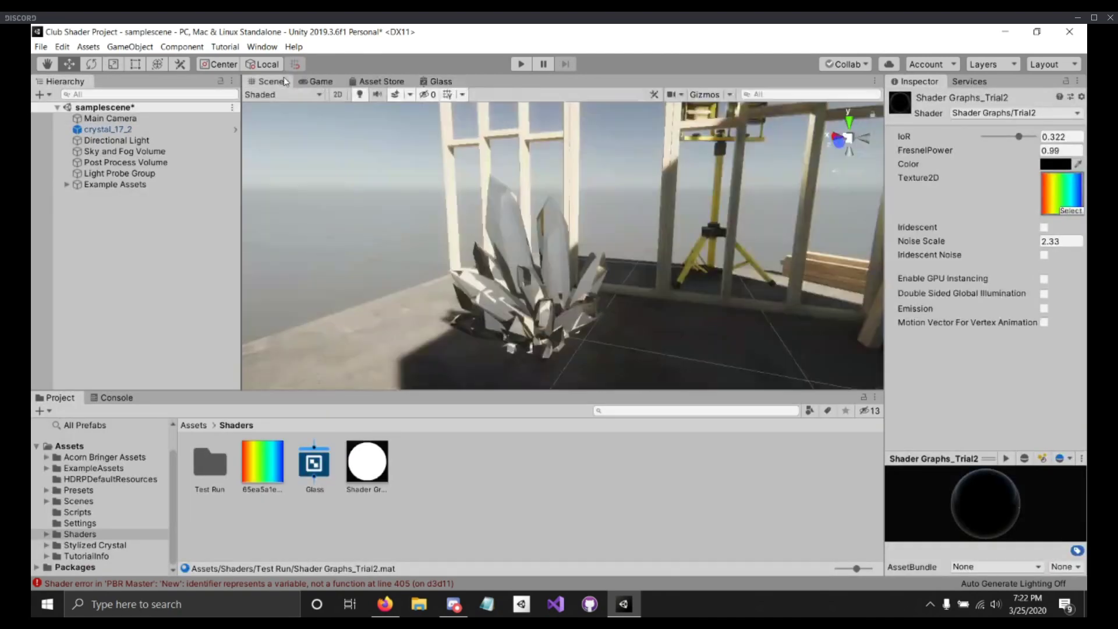
{"action": "double_click", "coordinate": [211, 456]}
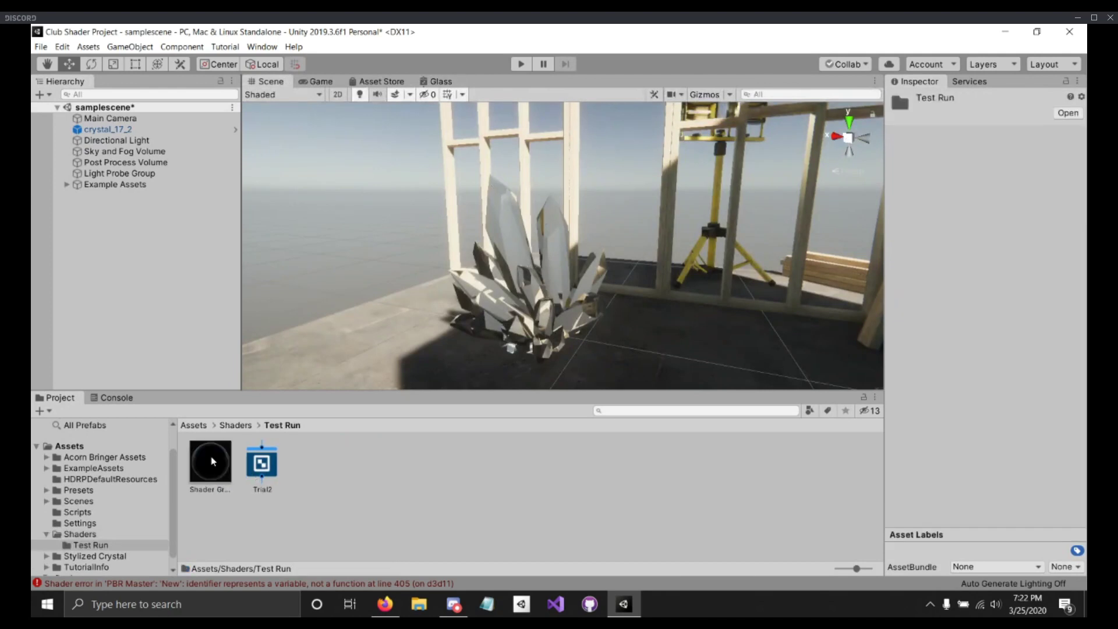
{"action": "left_click", "coordinate": [218, 463]}
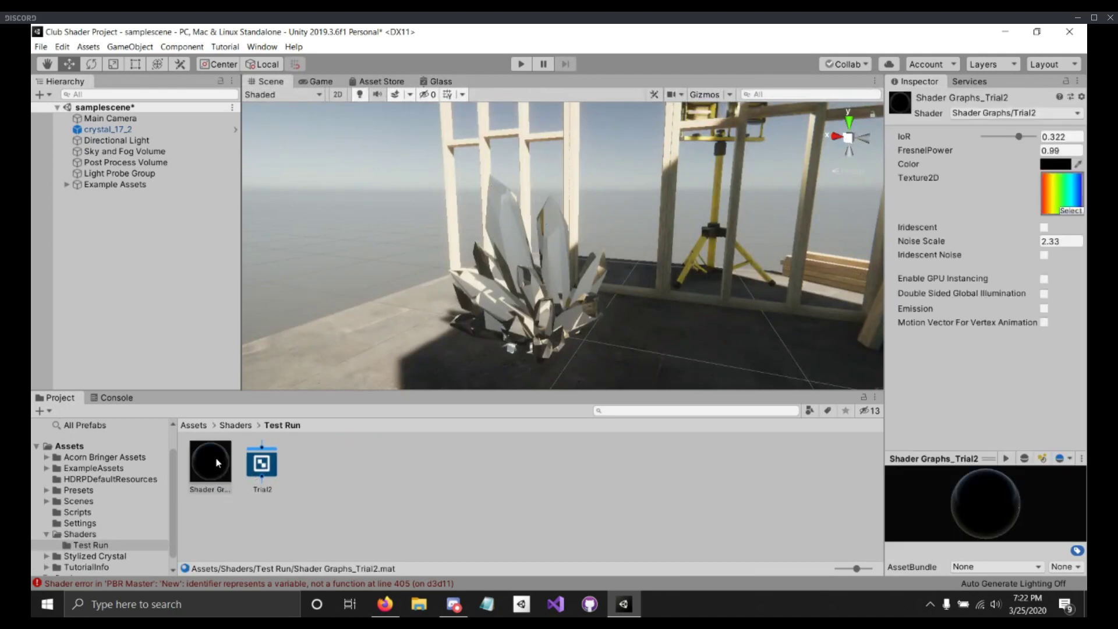
Step: Enable Iridescent Noise and Iridescent on the Shader Graphs_Trial2 material
{"action": "scroll", "coordinate": [658, 307], "scroll_direction": "down", "scroll_amount": 2}
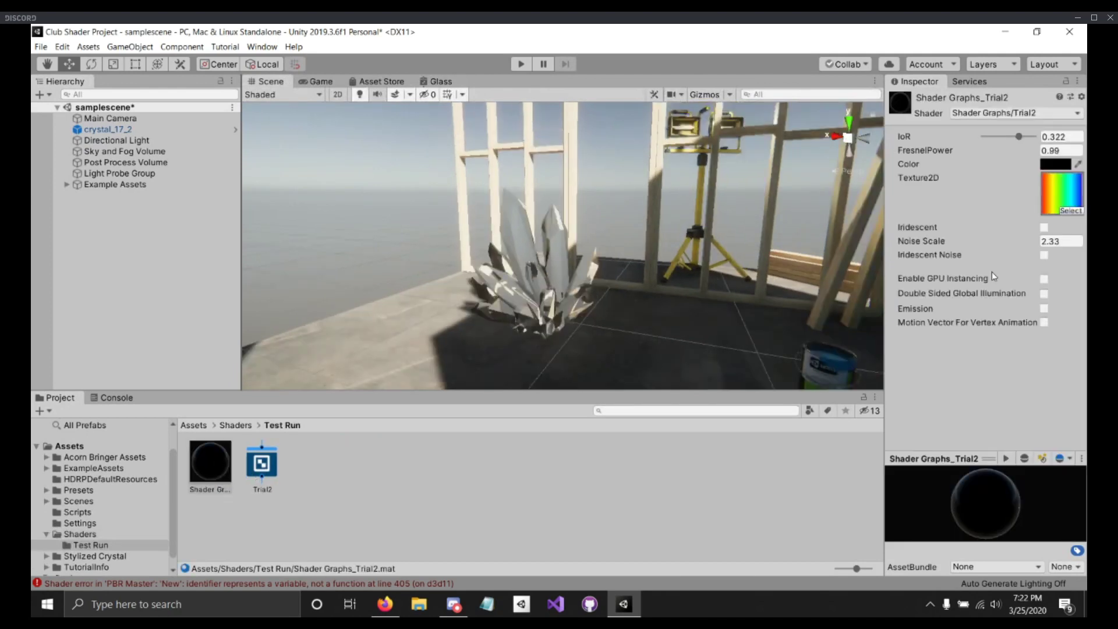
{"action": "left_click", "coordinate": [1043, 255]}
{"action": "left_click", "coordinate": [1044, 227]}
Step: Examine the crystal's iridescent surface in the scene from several angles and distances
{"action": "middle_click_drag", "start_coordinate": [769, 258], "coordinate": [622, 277]}
{"action": "right_click_drag", "start_coordinate": [622, 278], "coordinate": [698, 287]}
{"action": "mouse_move", "coordinate": [697, 288]}
{"action": "middle_mouse_down"}
{"action": "mouse_move", "coordinate": [662, 277]}
{"action": "mouse_move", "coordinate": [700, 293]}
{"action": "middle_mouse_up"}
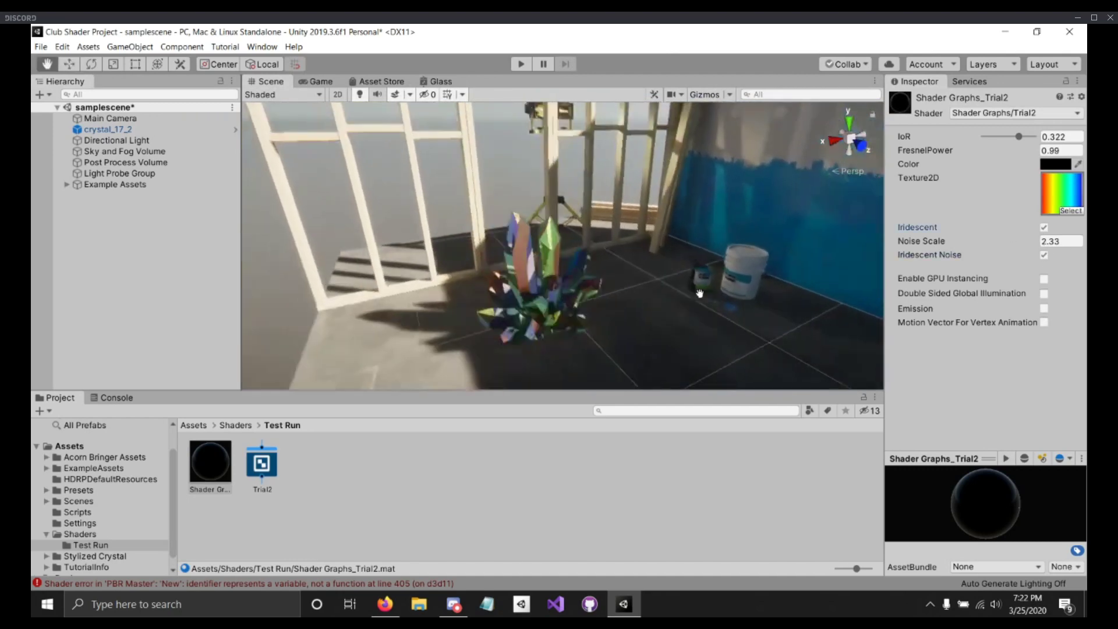
{"action": "mouse_move", "coordinate": [699, 293]}
{"action": "right_mouse_down"}
{"action": "mouse_move", "coordinate": [633, 328]}
{"action": "mouse_move", "coordinate": [695, 289]}
{"action": "right_mouse_up"}
{"action": "mouse_move", "coordinate": [695, 289]}
{"action": "middle_mouse_down"}
{"action": "mouse_move", "coordinate": [708, 265]}
{"action": "mouse_move", "coordinate": [701, 253]}
{"action": "mouse_move", "coordinate": [698, 270]}
{"action": "middle_mouse_up"}
{"action": "scroll", "coordinate": [698, 271], "scroll_direction": "down", "scroll_amount": 2}
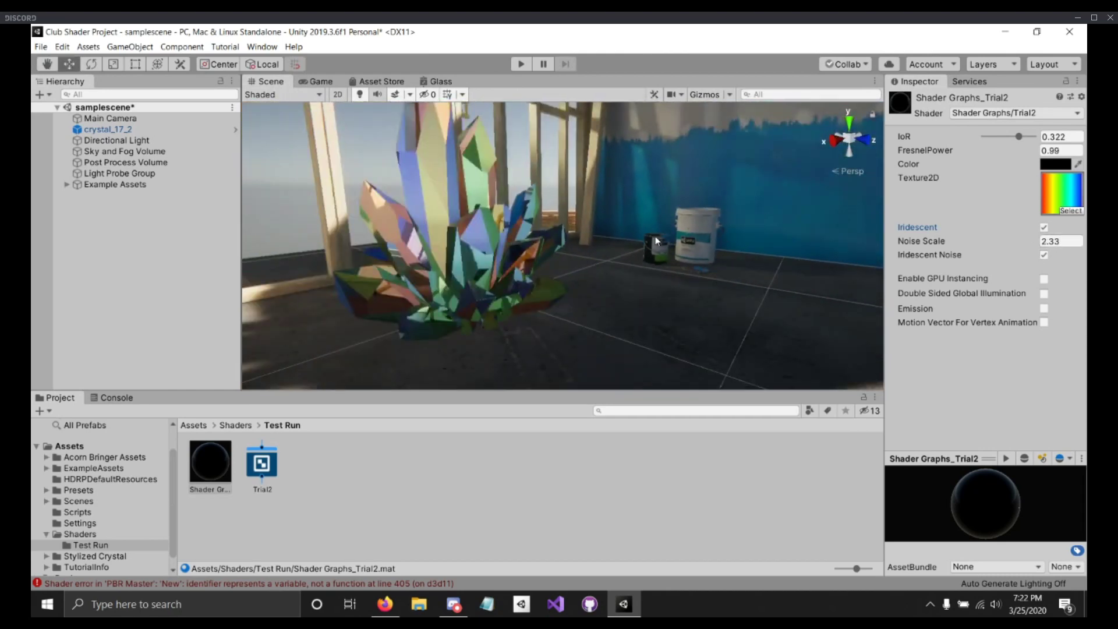
{"action": "right_click_drag", "start_coordinate": [728, 224], "coordinate": [647, 199]}
{"action": "mouse_move", "coordinate": [647, 198]}
{"action": "middle_mouse_down"}
{"action": "mouse_move", "coordinate": [626, 201]}
{"action": "mouse_move", "coordinate": [617, 188]}
{"action": "mouse_move", "coordinate": [627, 191]}
{"action": "middle_mouse_up"}
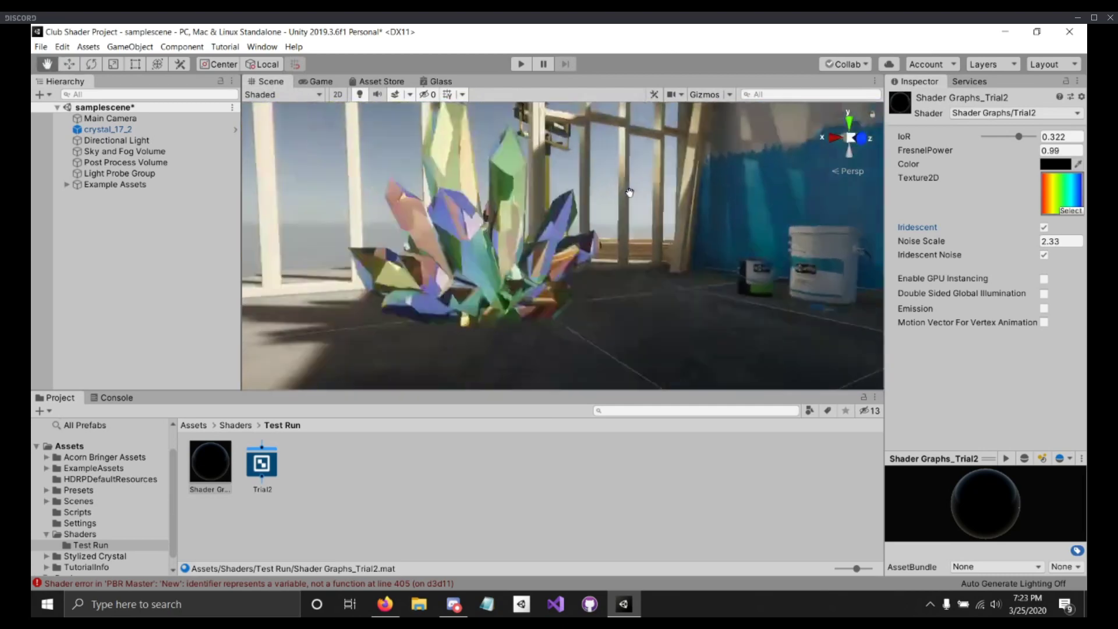
{"action": "scroll", "coordinate": [645, 217], "scroll_direction": "down", "scroll_amount": 3}
{"action": "scroll", "coordinate": [693, 230], "scroll_direction": "down", "scroll_amount": 3}
{"action": "left_click_drag", "start_coordinate": [637, 266], "coordinate": [698, 294], "text": "alt"}
{"action": "scroll", "coordinate": [676, 298], "scroll_direction": "down", "scroll_amount": 3}
{"action": "scroll", "coordinate": [671, 301], "scroll_direction": "down", "scroll_amount": 2}
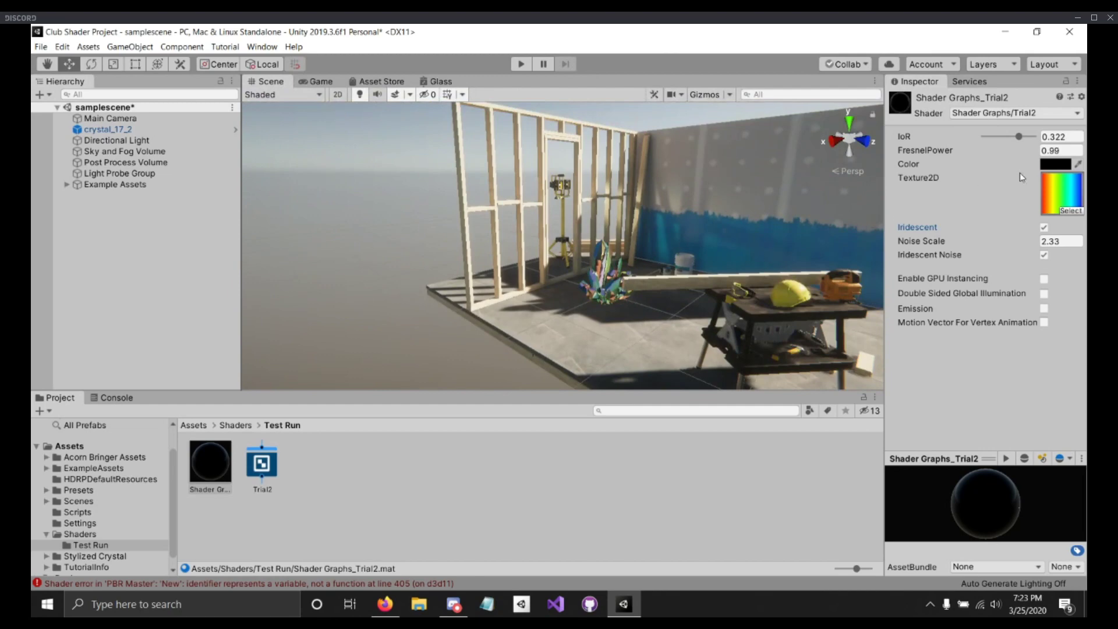
{"action": "scroll", "coordinate": [748, 216], "scroll_direction": "up", "scroll_amount": 5}
{"action": "scroll", "coordinate": [748, 216], "scroll_direction": "up", "scroll_amount": 4}
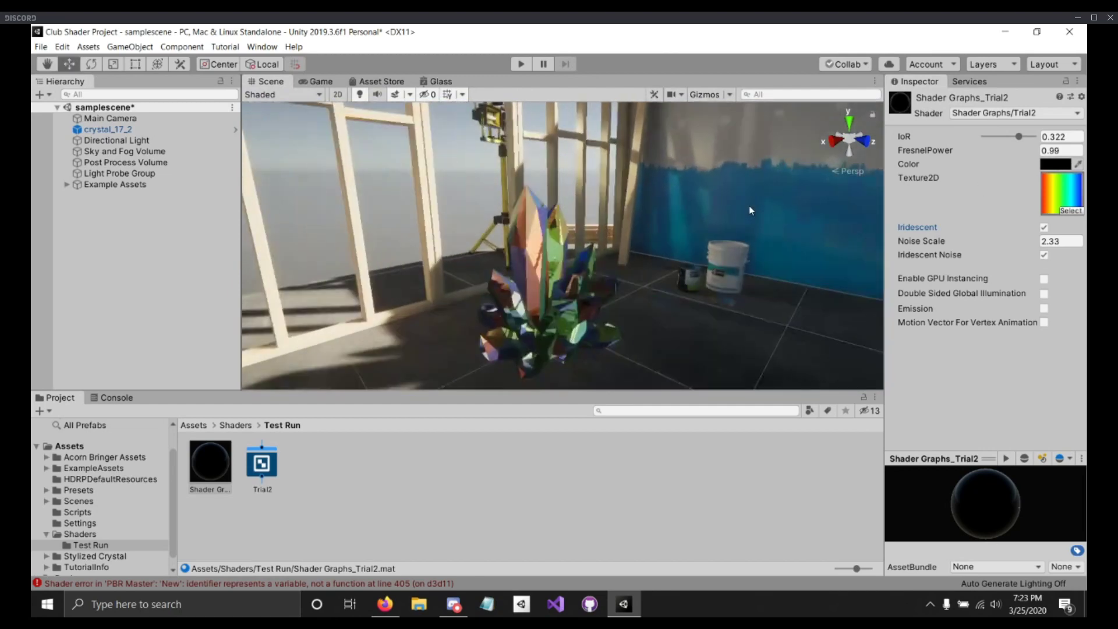
Step: Try pure red (FF0000) as the material's Color and view the crystal from another angle
{"action": "left_click", "coordinate": [1055, 163]}
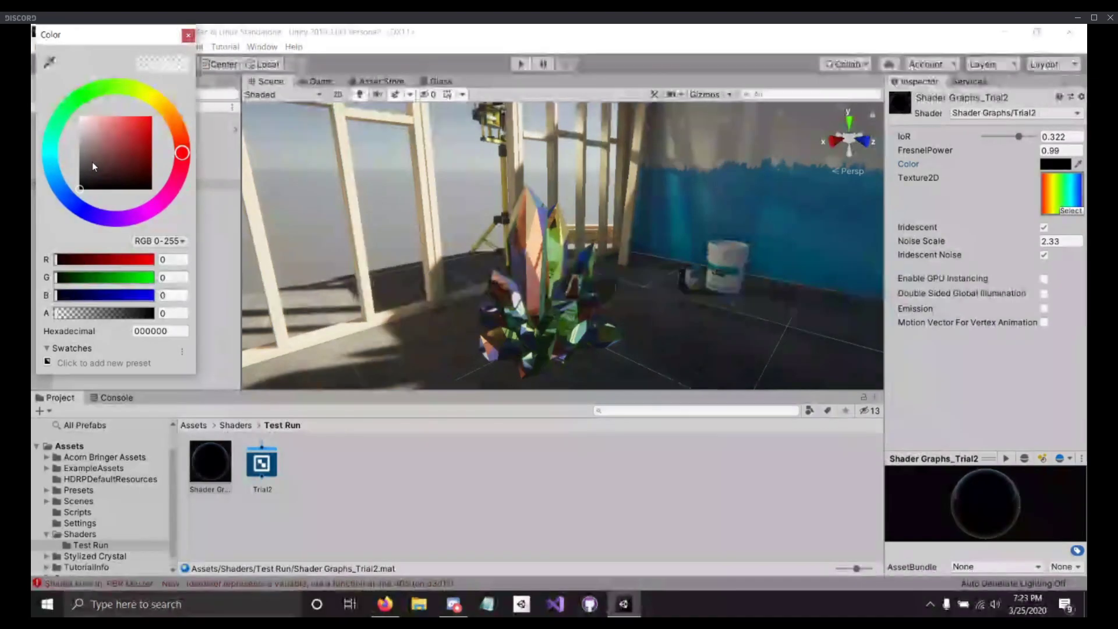
{"action": "left_click_drag", "start_coordinate": [92, 162], "coordinate": [181, 106]}
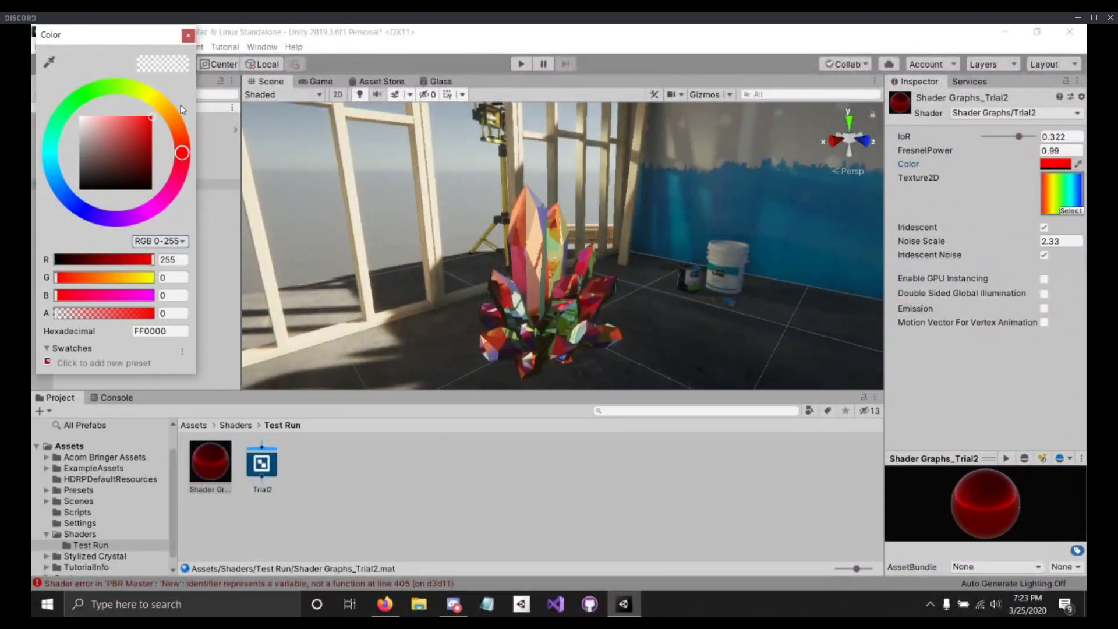
{"action": "right_click_drag", "start_coordinate": [649, 270], "coordinate": [518, 202]}
Step: Try white (FFFFFF) as the material's Color and check the crystal from near and far
{"action": "left_click", "coordinate": [1056, 164]}
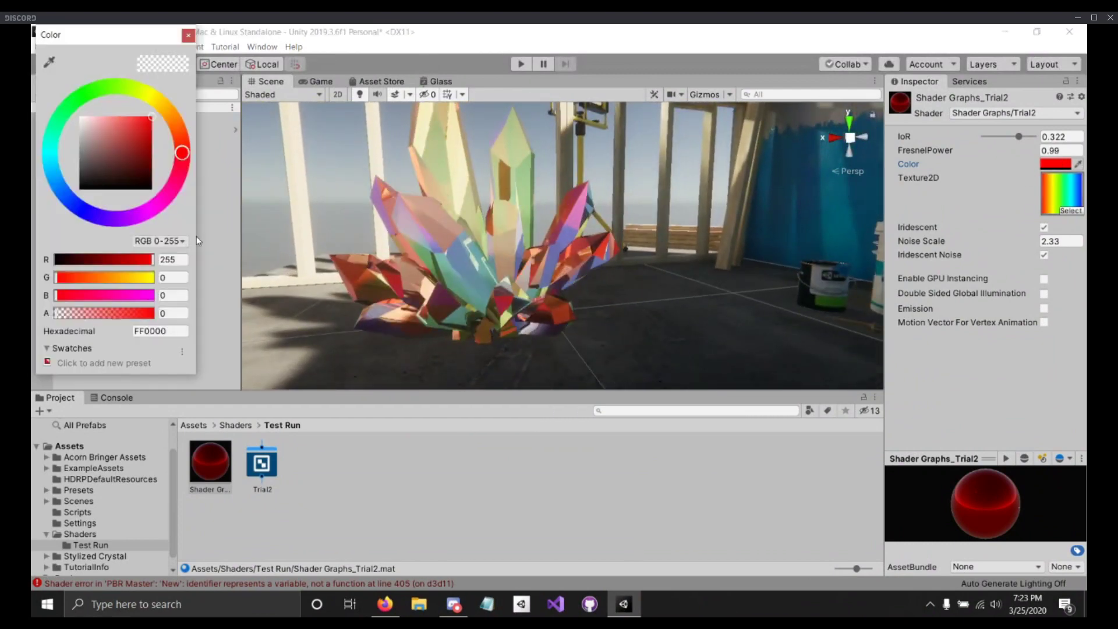
{"action": "left_click", "coordinate": [90, 119]}
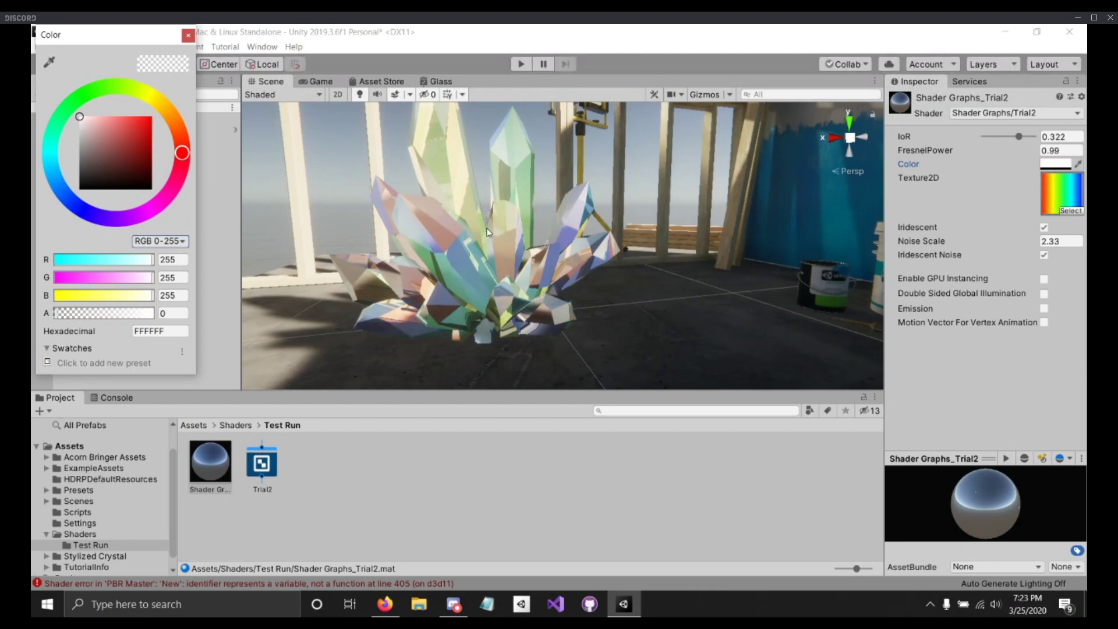
{"action": "scroll", "coordinate": [489, 233], "scroll_direction": "down", "scroll_amount": 5}
{"action": "scroll", "coordinate": [557, 232], "scroll_direction": "up", "scroll_amount": 5}
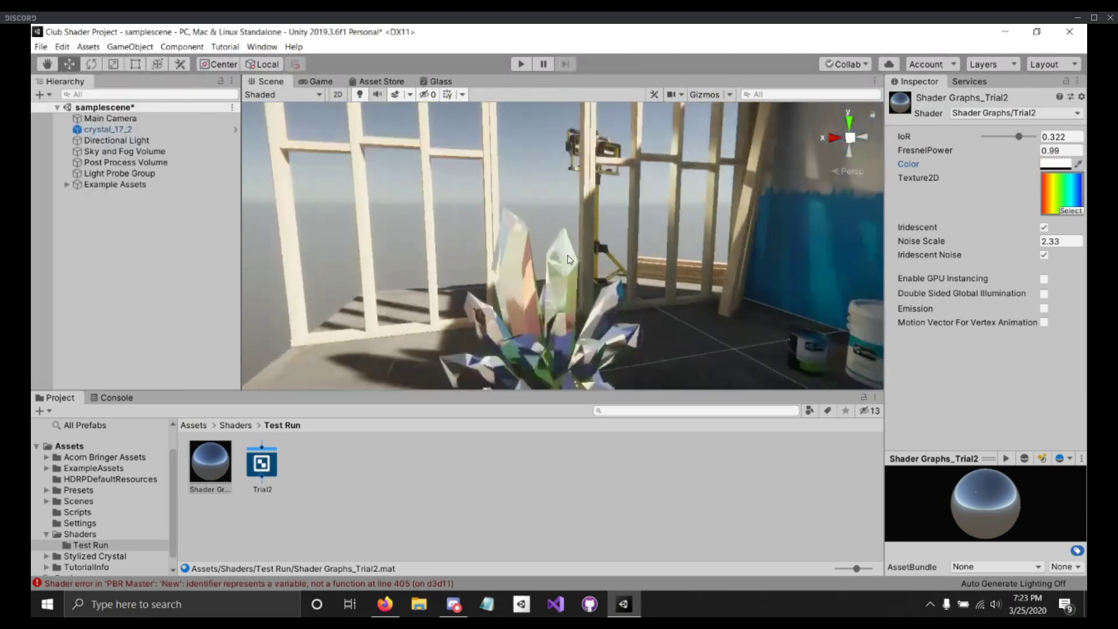
Step: Try violet (4F00FF) as the material's Color, reset it to black (000000), and close the color picker
{"action": "left_click", "coordinate": [1050, 165]}
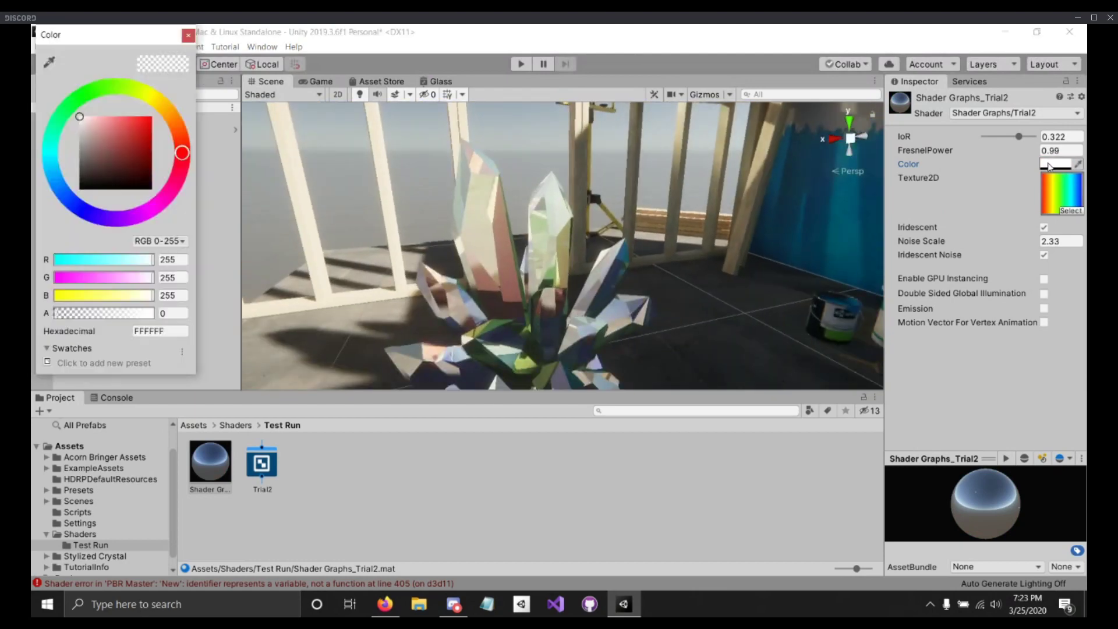
{"action": "left_click_drag", "start_coordinate": [126, 120], "coordinate": [103, 224]}
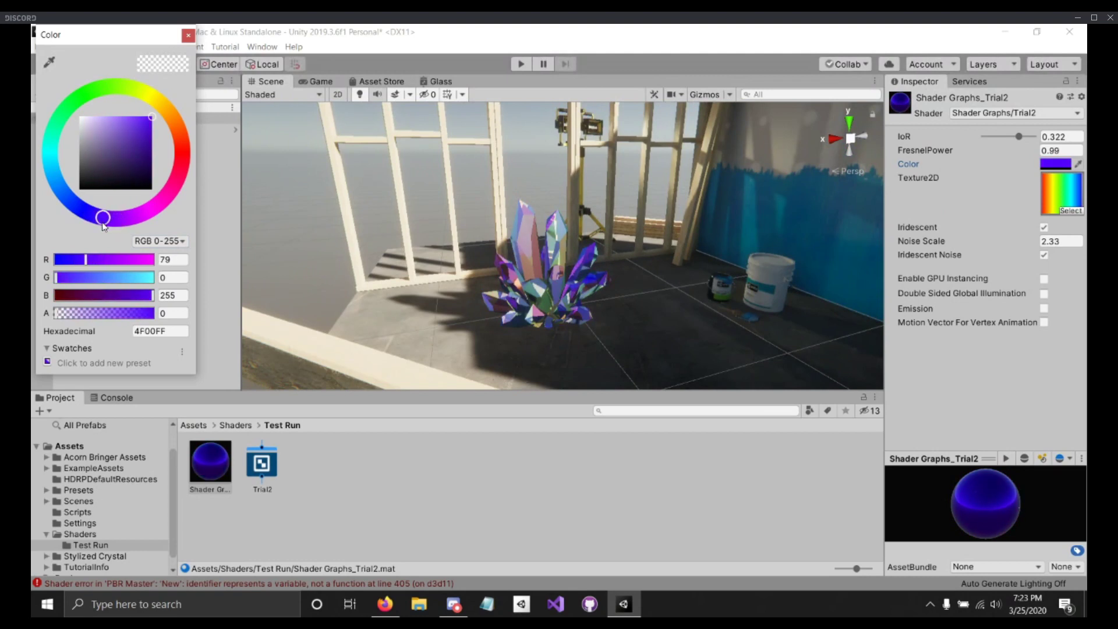
{"action": "left_click_drag", "start_coordinate": [116, 140], "coordinate": [79, 194]}
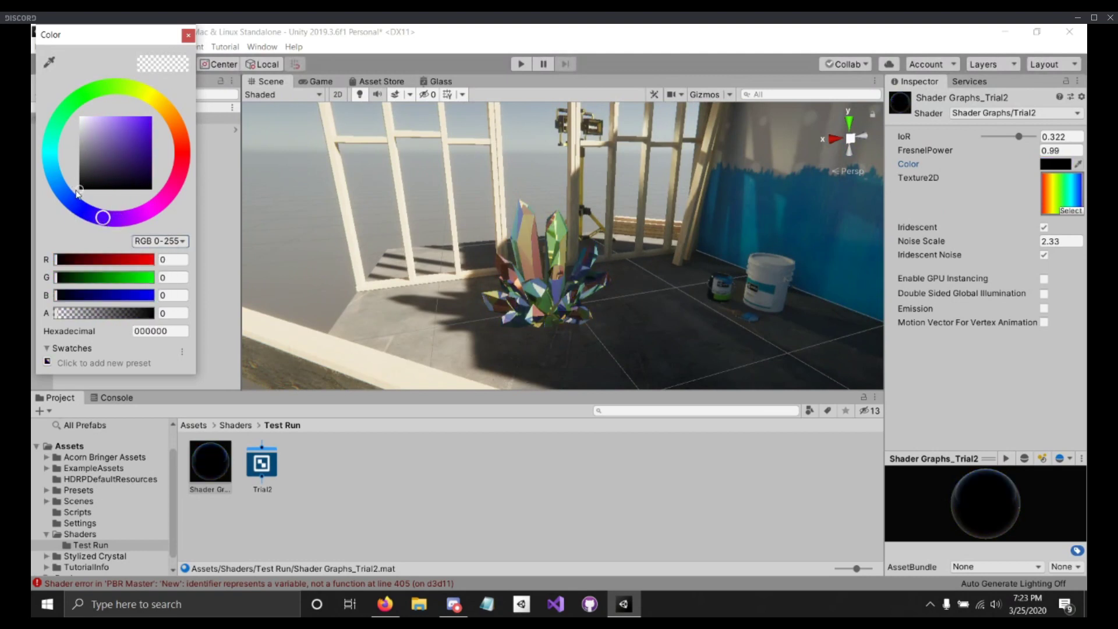
{"action": "left_click", "coordinate": [188, 38]}
Step: Test the material's FresnelPower at 0.51 and set it to 0.97 while viewing the crystal up close
{"action": "right_click_drag", "start_coordinate": [631, 240], "coordinate": [628, 196]}
{"action": "key", "text": "w"}
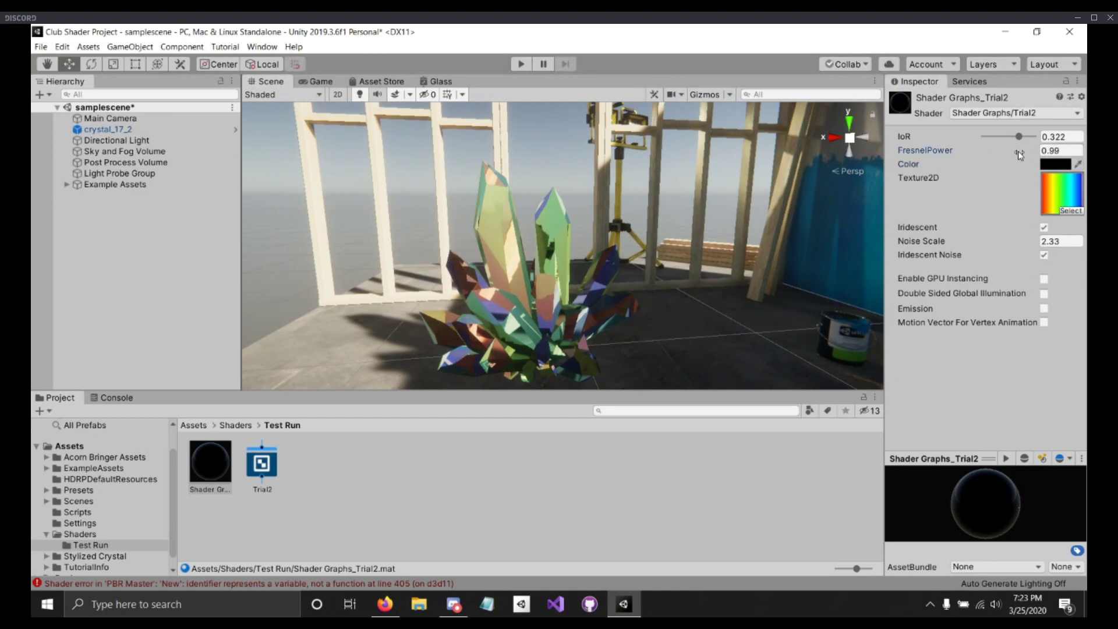
{"action": "mouse_move", "coordinate": [1026, 150]}
{"action": "left_mouse_down"}
{"action": "mouse_move", "coordinate": [995, 152]}
{"action": "mouse_move", "coordinate": [1042, 151]}
{"action": "left_mouse_up"}
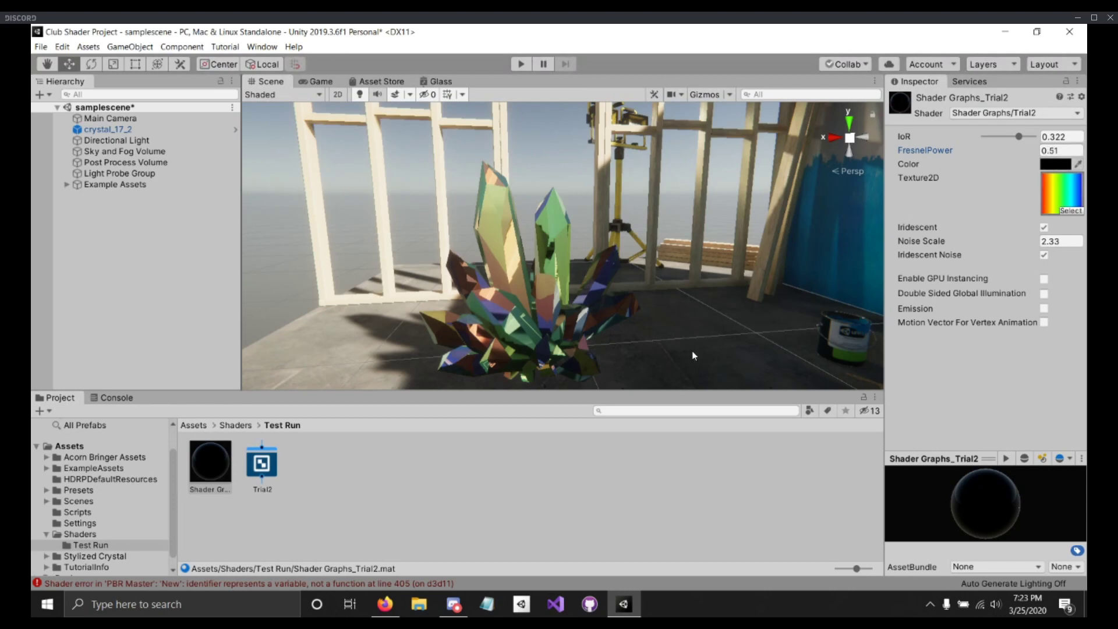
{"action": "left_click_drag", "start_coordinate": [1022, 152], "coordinate": [1031, 152]}
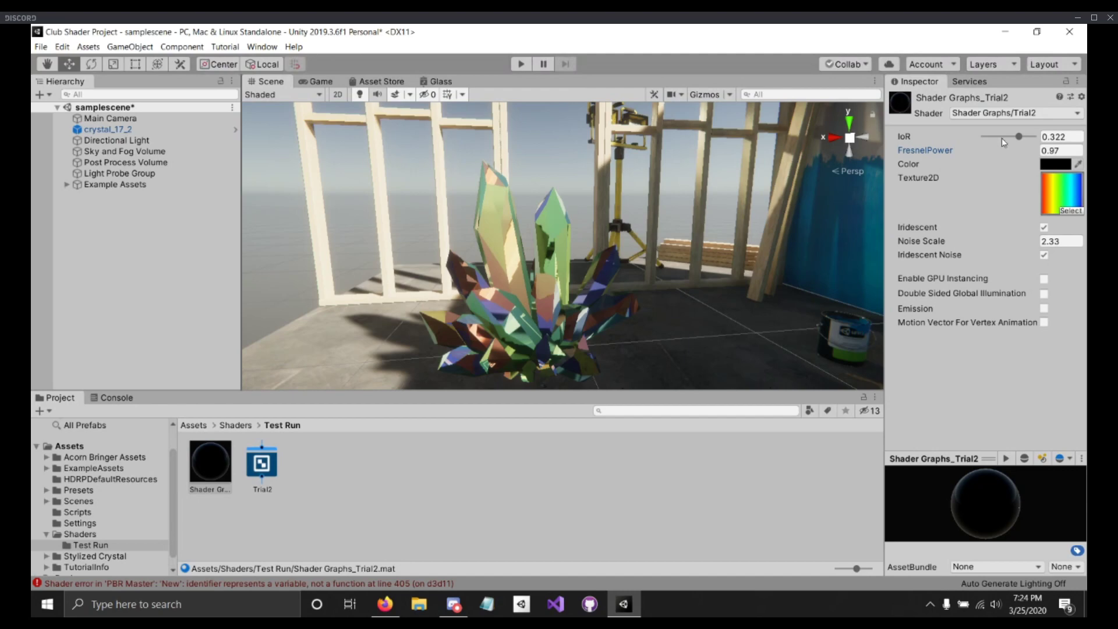
Step: Vary the material's IoR to 0 and -0.15, ending at -0.03, to compare the crystal's refraction
{"action": "scroll", "coordinate": [764, 178], "scroll_direction": "down", "scroll_amount": 3}
{"action": "scroll", "coordinate": [762, 187], "scroll_direction": "up", "scroll_amount": 4}
{"action": "mouse_move", "coordinate": [750, 196]}
{"action": "middle_mouse_down"}
{"action": "mouse_move", "coordinate": [758, 185]}
{"action": "mouse_move", "coordinate": [756, 195]}
{"action": "middle_mouse_up"}
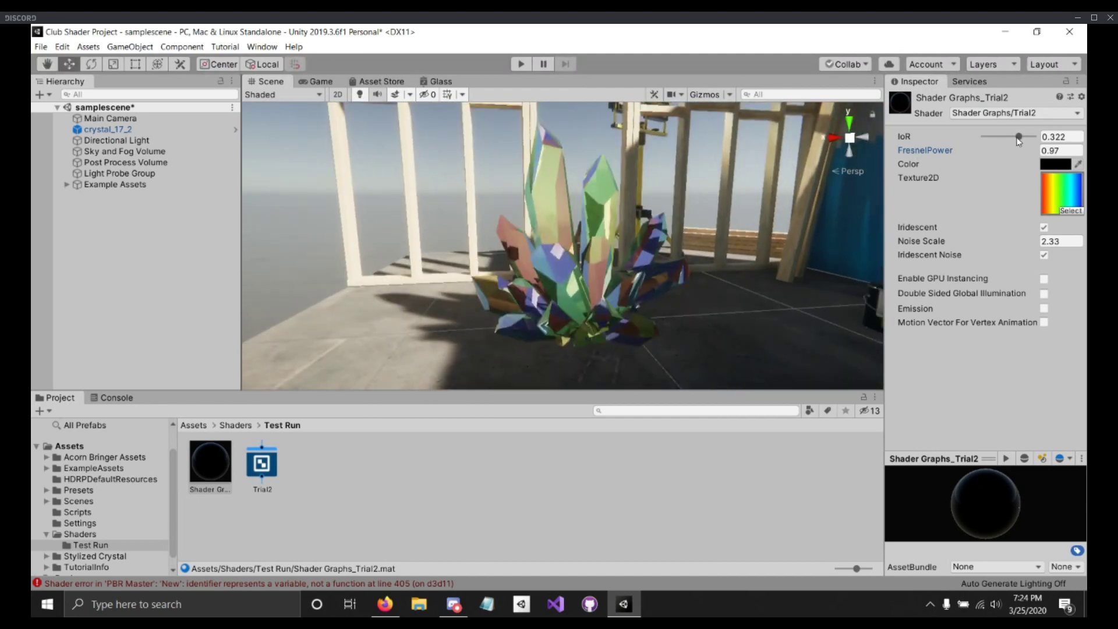
{"action": "mouse_move", "coordinate": [1018, 137]}
{"action": "left_mouse_down"}
{"action": "mouse_move", "coordinate": [995, 140]}
{"action": "mouse_move", "coordinate": [1005, 142]}
{"action": "left_mouse_up"}
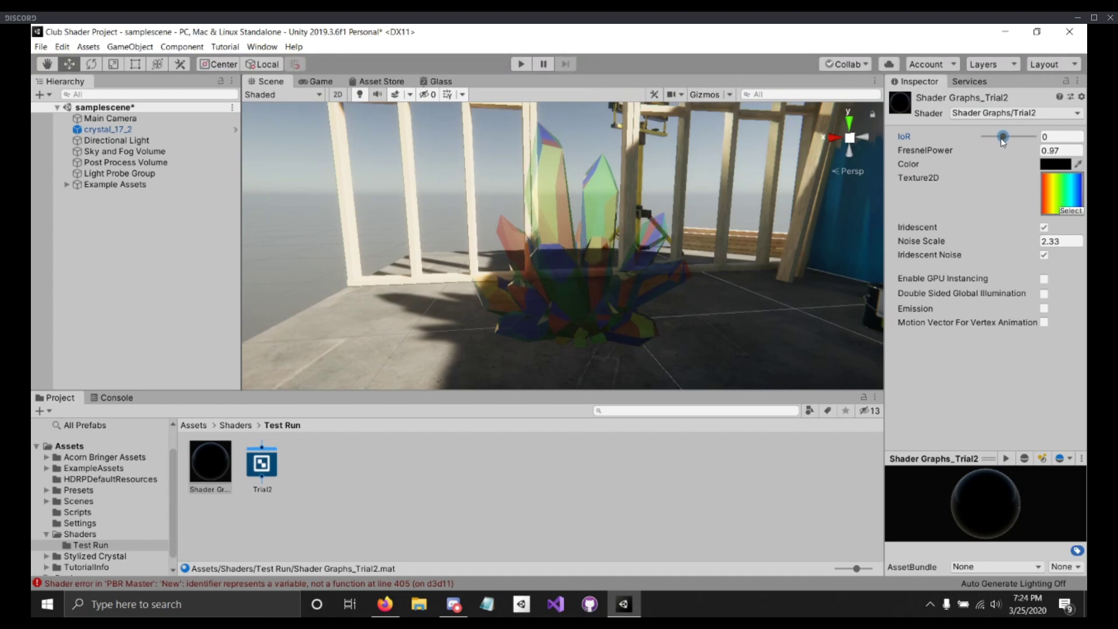
{"action": "mouse_move", "coordinate": [852, 179]}
{"action": "middle_mouse_down"}
{"action": "mouse_move", "coordinate": [832, 177]}
{"action": "mouse_move", "coordinate": [861, 183]}
{"action": "mouse_move", "coordinate": [824, 167]}
{"action": "mouse_move", "coordinate": [854, 181]}
{"action": "middle_mouse_up"}
{"action": "left_click_drag", "start_coordinate": [1005, 141], "coordinate": [991, 143]}
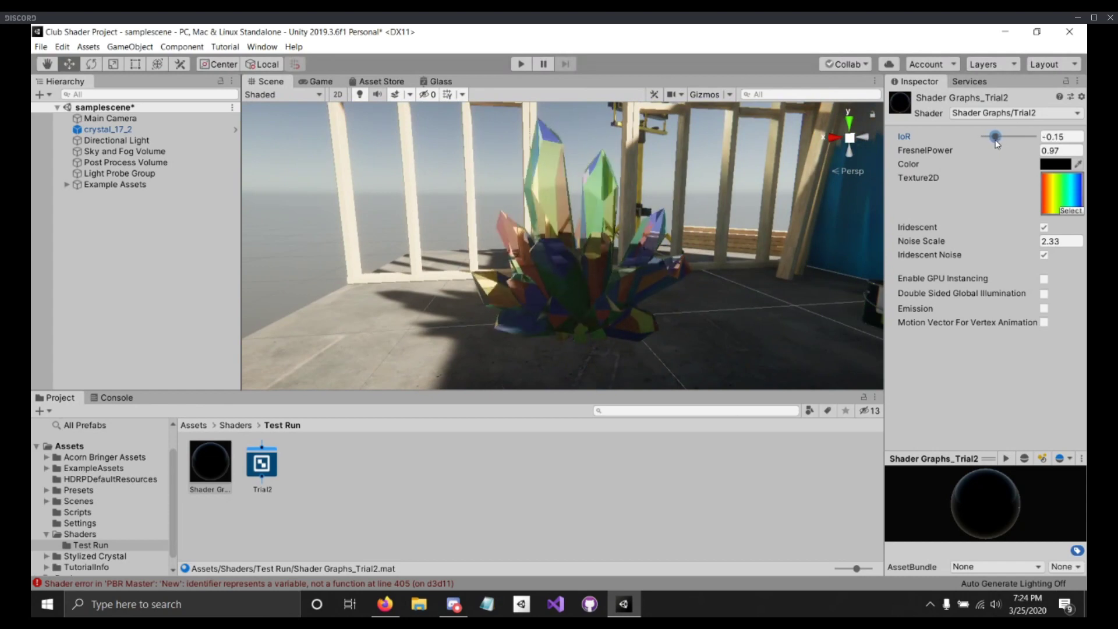
{"action": "left_click_drag", "start_coordinate": [987, 141], "coordinate": [1003, 142]}
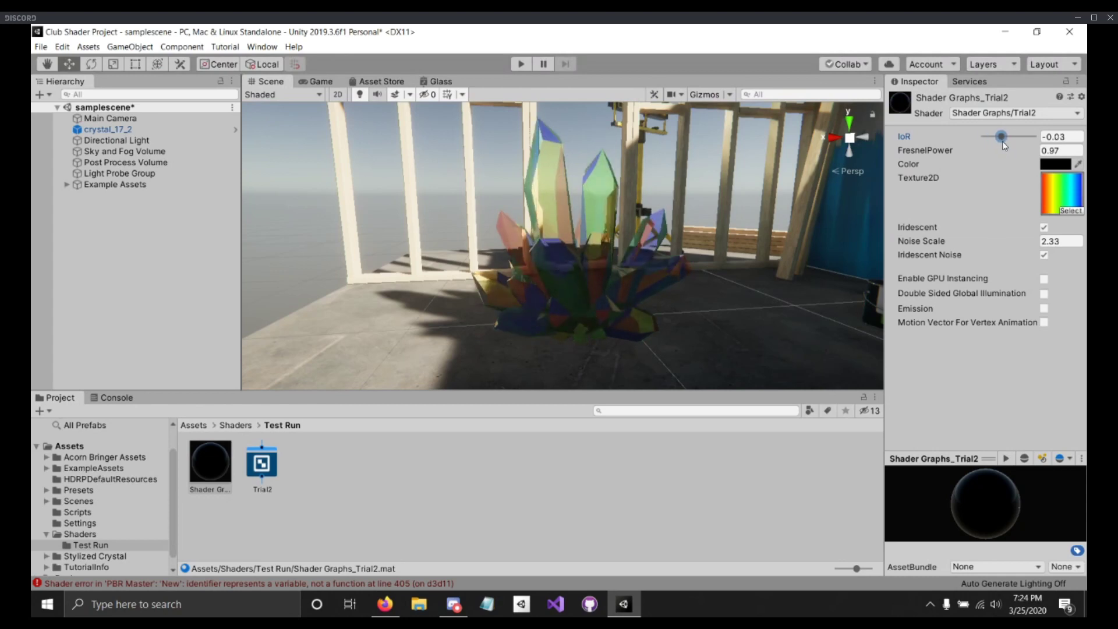
Step: Add a 3D sphere to the scene and reset its transform to the origin
{"action": "right_click", "coordinate": [168, 207]}
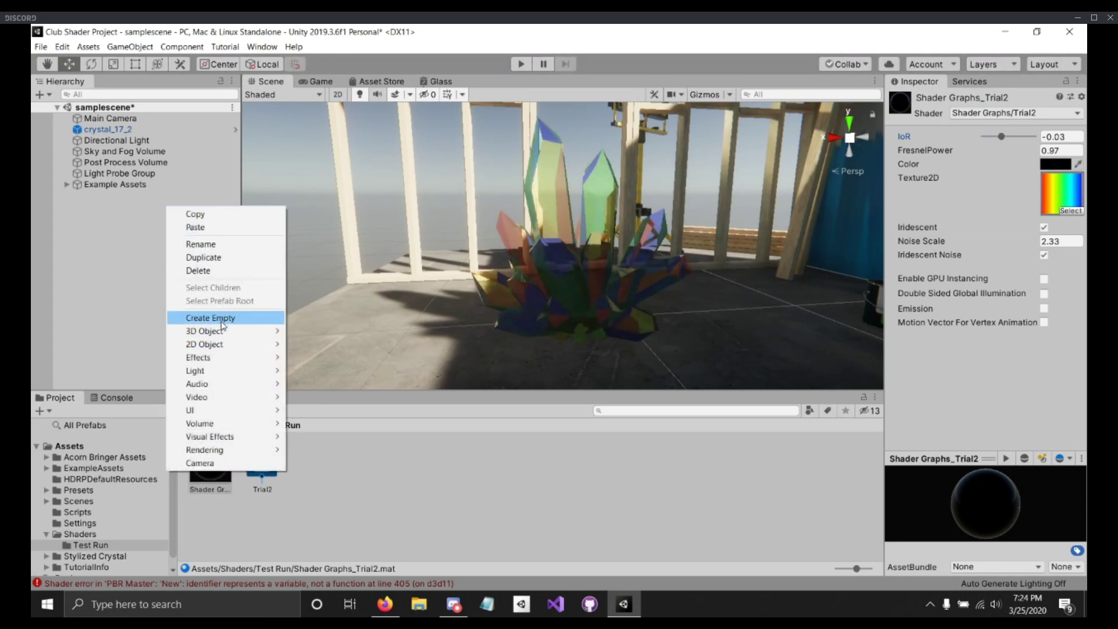
{"action": "mouse_move", "coordinate": [225, 330]}
{"action": "left_click", "coordinate": [315, 344]}
{"action": "key", "text": "f"}
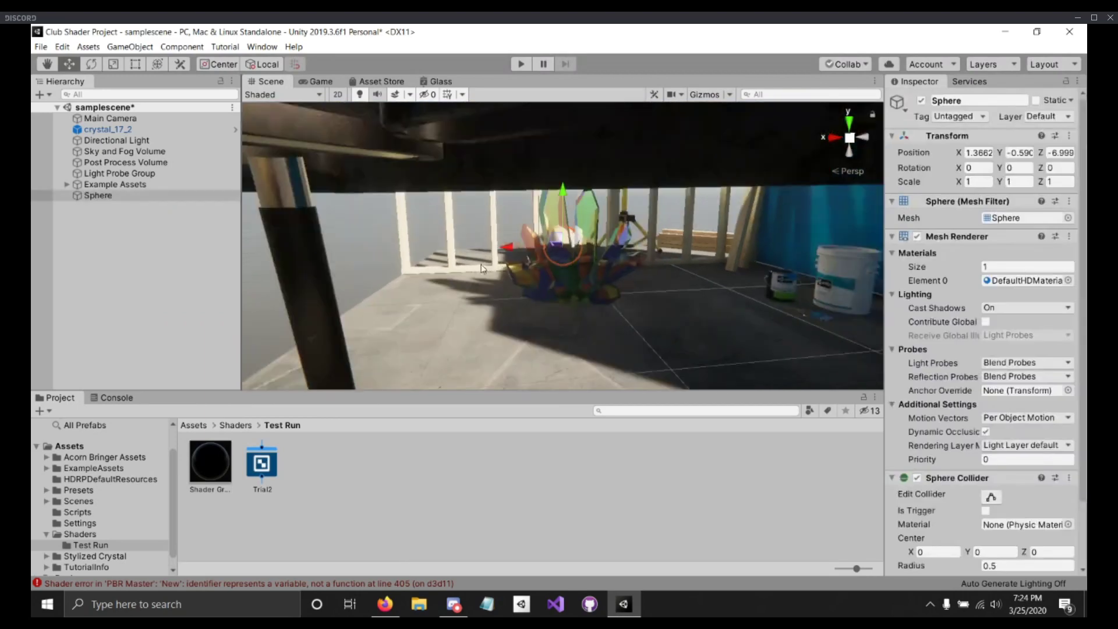
{"action": "left_click", "coordinate": [1070, 135]}
{"action": "left_click", "coordinate": [920, 149]}
{"action": "key", "text": "f"}
{"action": "scroll", "coordinate": [632, 202], "scroll_direction": "down", "scroll_amount": 3}
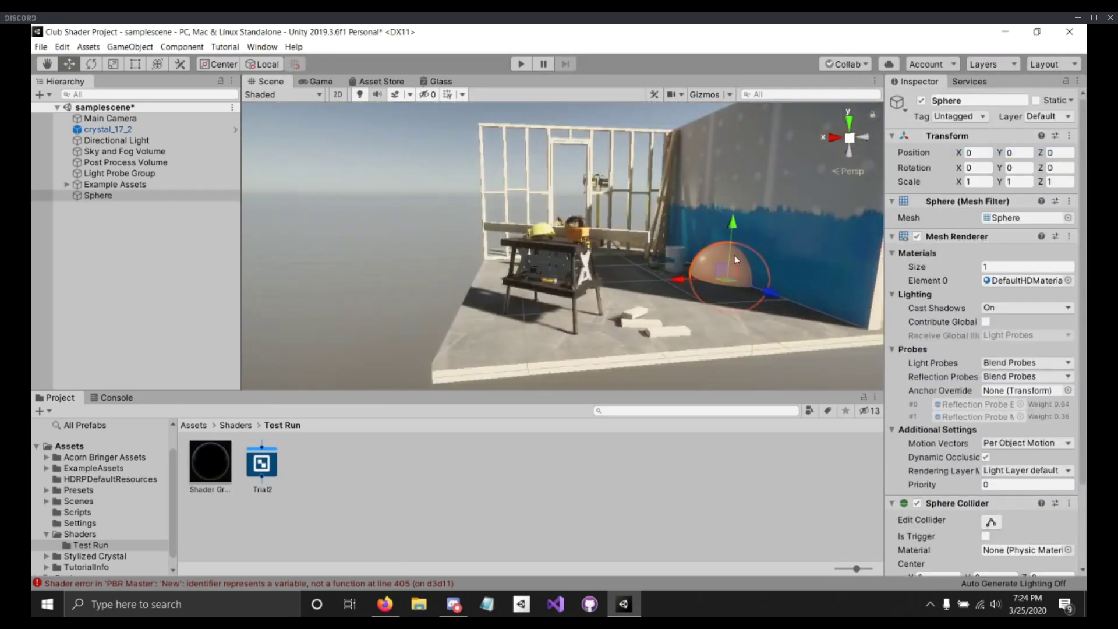
{"action": "left_click", "coordinate": [729, 216]}
{"action": "left_click", "coordinate": [721, 257]}
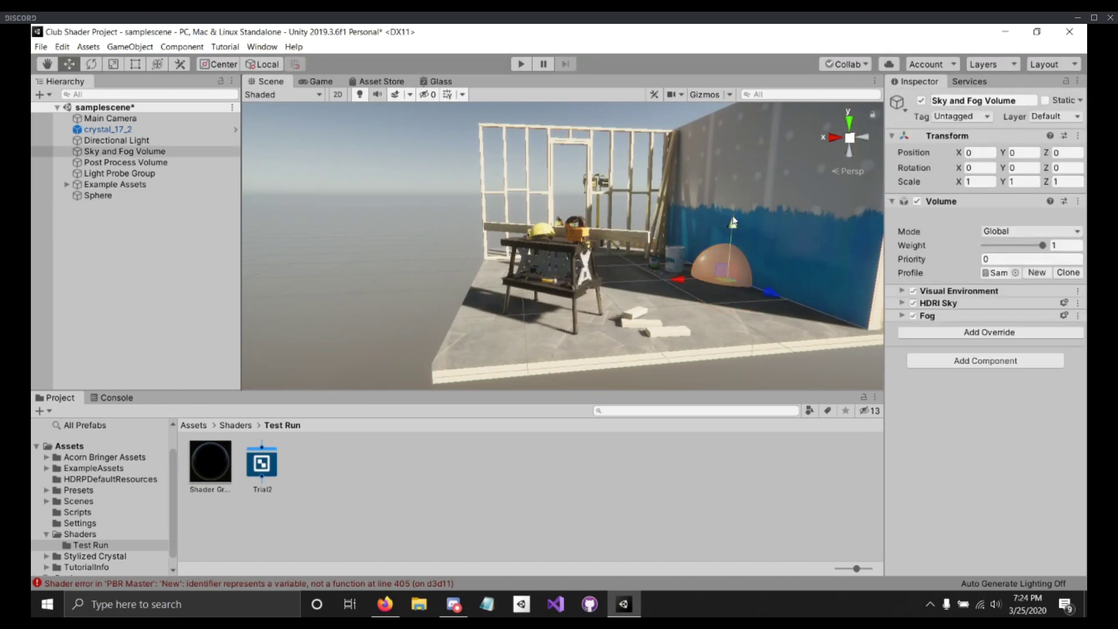
{"action": "left_click_drag", "start_coordinate": [738, 200], "coordinate": [738, 171]}
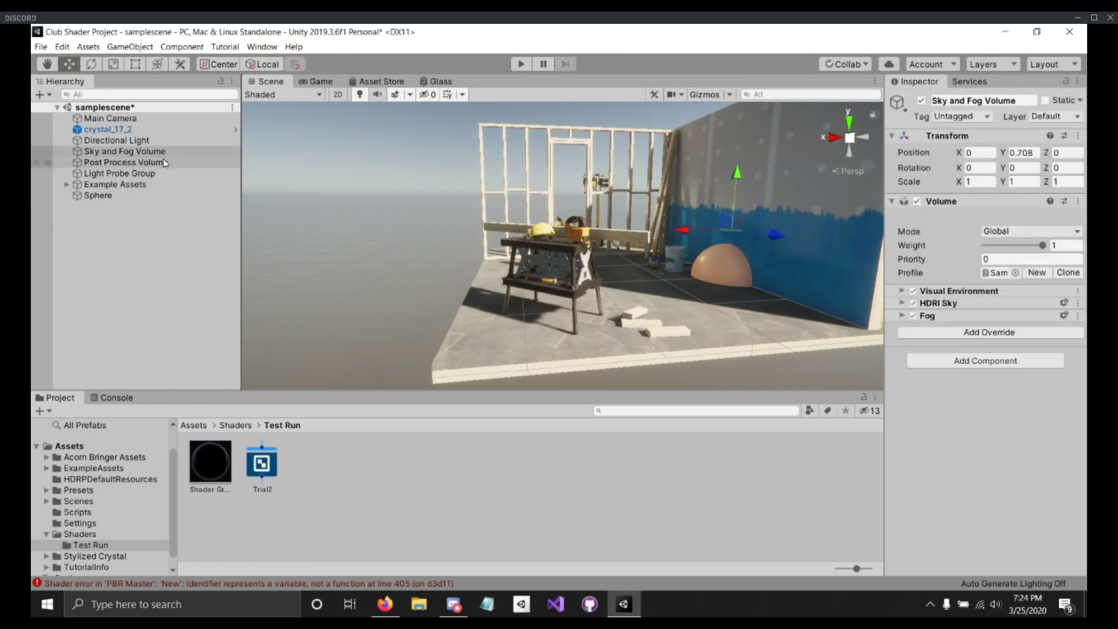
{"action": "key", "text": "ctrl+z"}
Step: Move the sphere to about X 1.217, Y 0.767 and apply the Shader Graphs_Trial2 material to it
{"action": "left_click", "coordinate": [146, 196]}
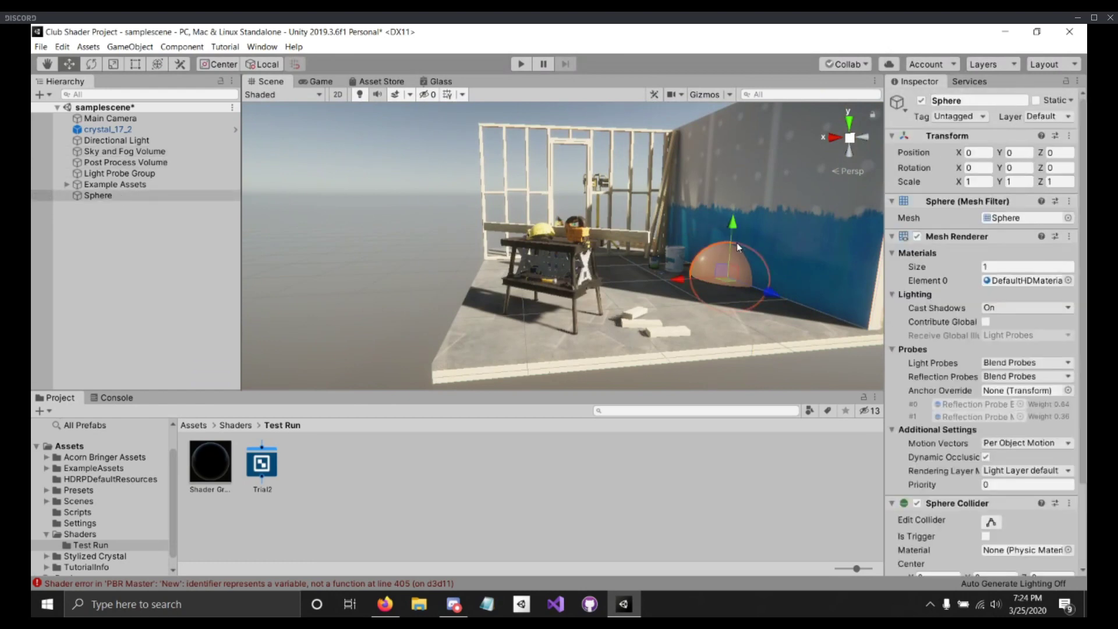
{"action": "left_click_drag", "start_coordinate": [737, 243], "coordinate": [738, 175]}
{"action": "left_click_drag", "start_coordinate": [684, 223], "coordinate": [604, 226]}
{"action": "left_click_drag", "start_coordinate": [211, 463], "coordinate": [674, 224]}
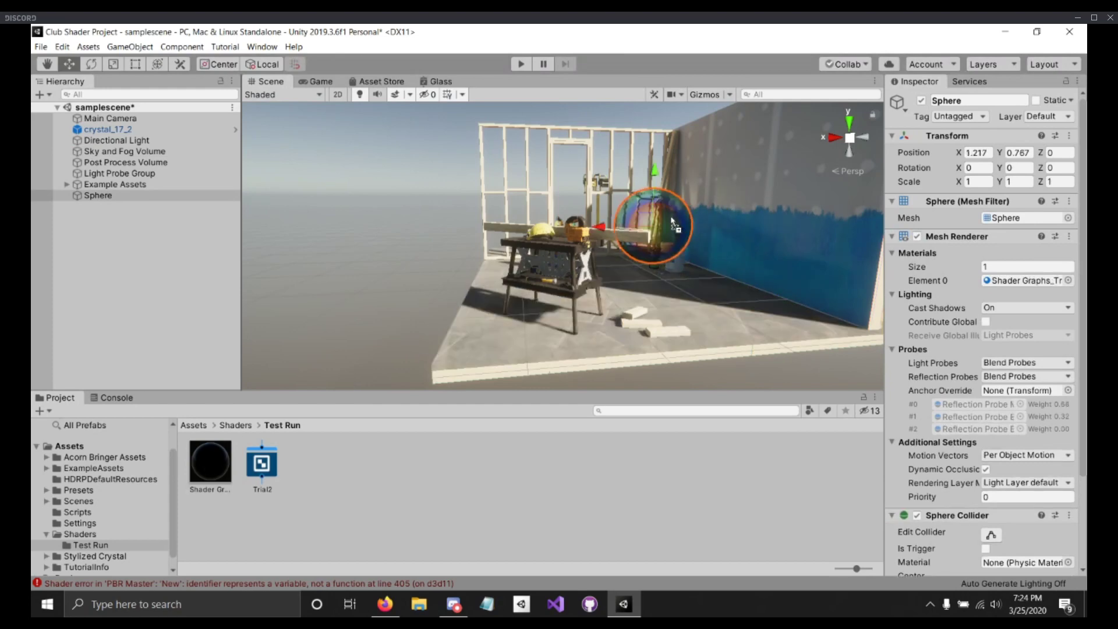
{"action": "key", "text": "f"}
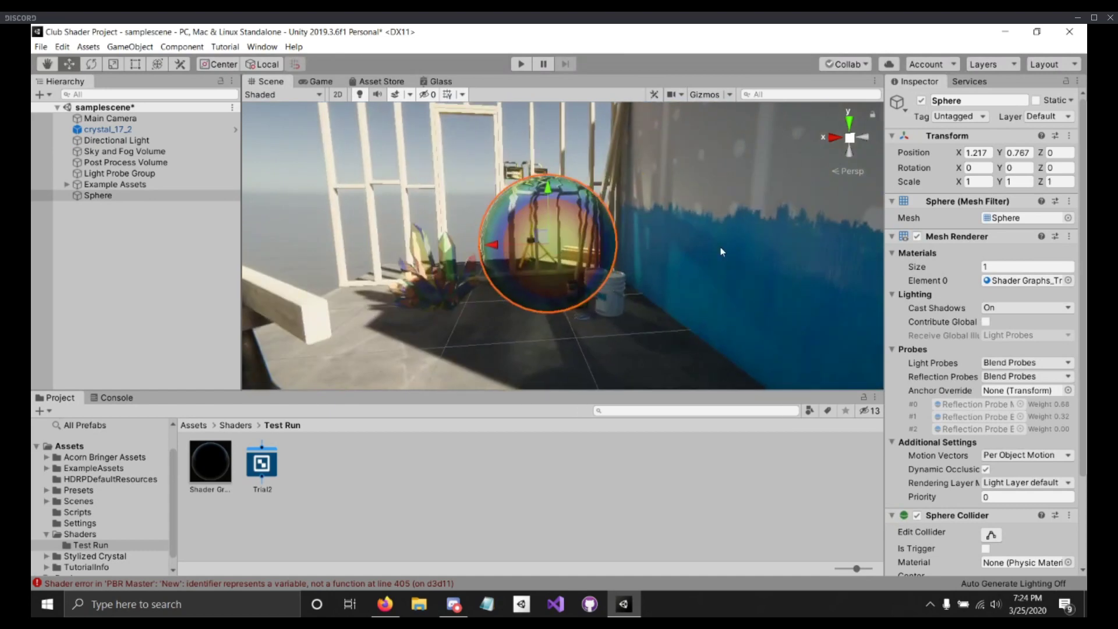
Step: Select the Shader Graphs_Trial2 material, lower its IoR to -0.37, and view the refraction on the sphere and crystal
{"action": "left_click", "coordinate": [210, 462]}
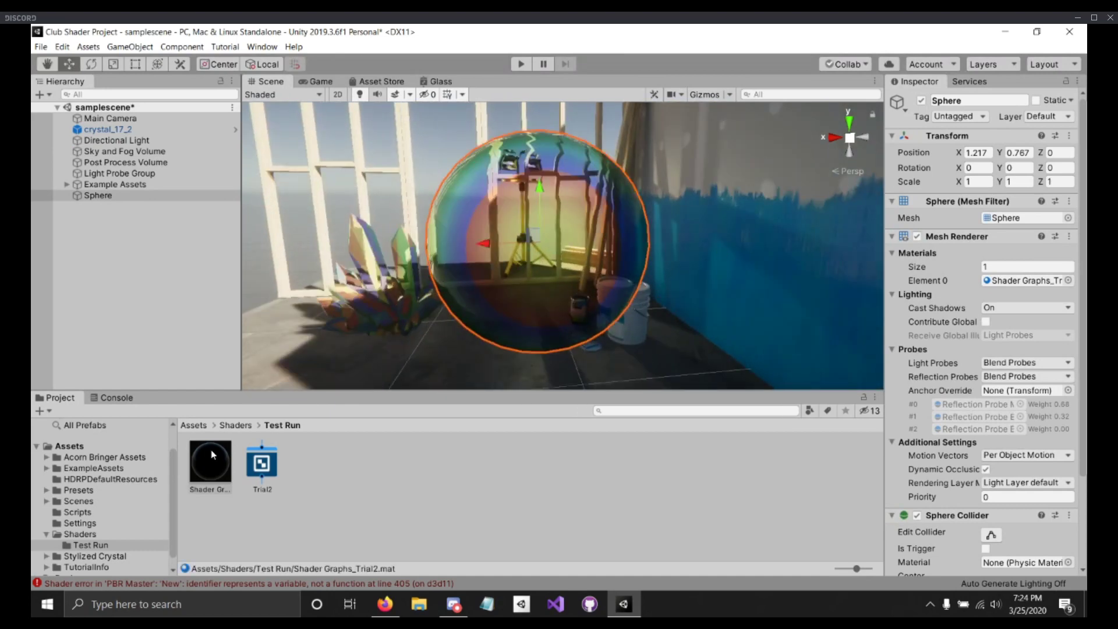
{"action": "left_click_drag", "start_coordinate": [1002, 140], "coordinate": [975, 146]}
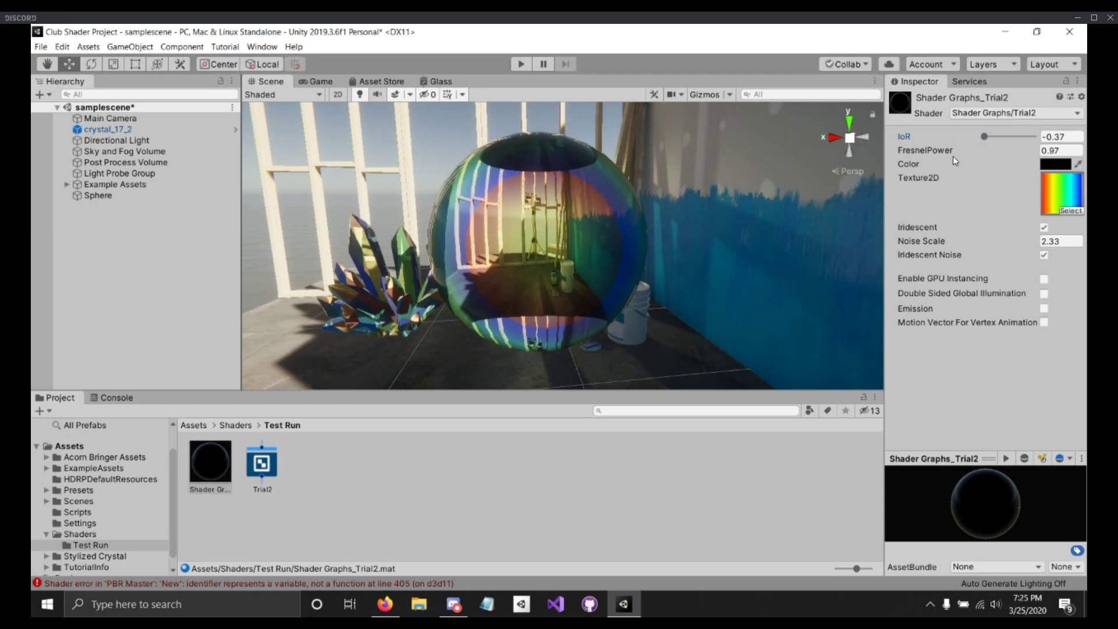
{"action": "scroll", "coordinate": [871, 191], "scroll_direction": "down", "scroll_amount": 10}
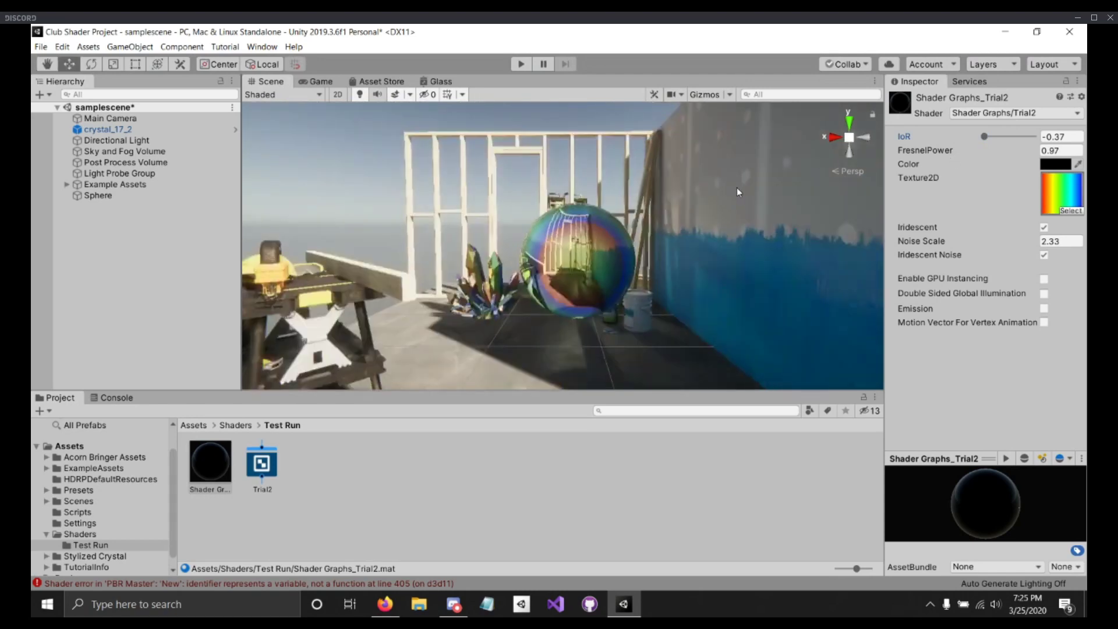
{"action": "right_click_drag", "start_coordinate": [657, 208], "coordinate": [699, 235]}
{"action": "mouse_move", "coordinate": [616, 196]}
{"action": "middle_mouse_down"}
{"action": "mouse_move", "coordinate": [626, 243]}
{"action": "mouse_move", "coordinate": [629, 215]}
{"action": "mouse_move", "coordinate": [612, 195]}
{"action": "middle_mouse_up"}
{"action": "middle_click_drag", "start_coordinate": [675, 178], "coordinate": [681, 205]}
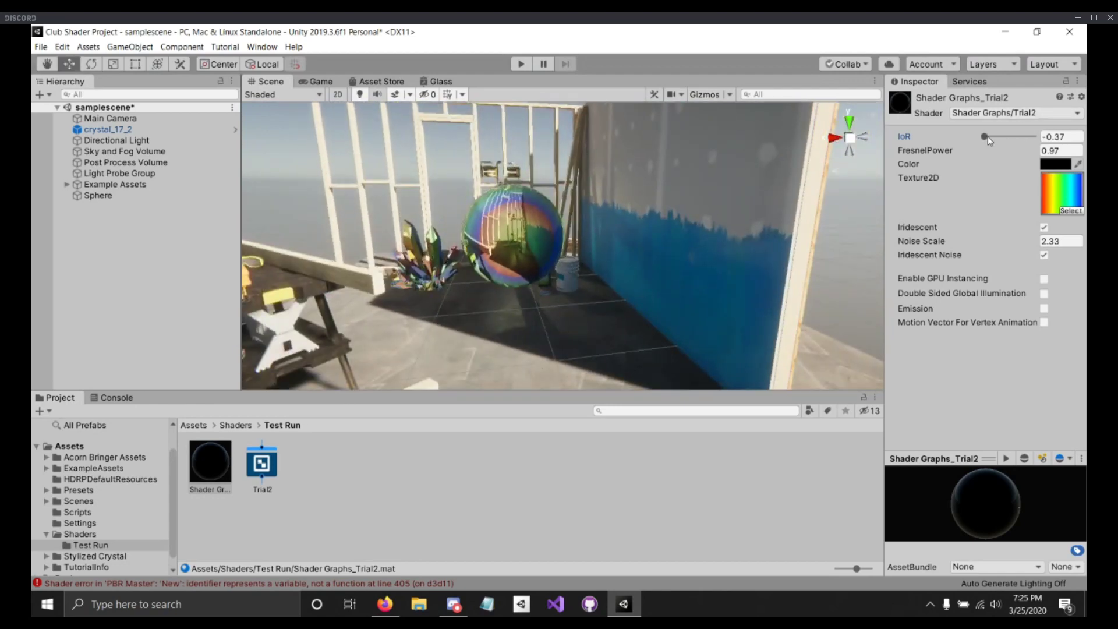
Step: Try an IoR of 0.61 on the material and compare the sphere from near and far
{"action": "left_click_drag", "start_coordinate": [988, 136], "coordinate": [1041, 139]}
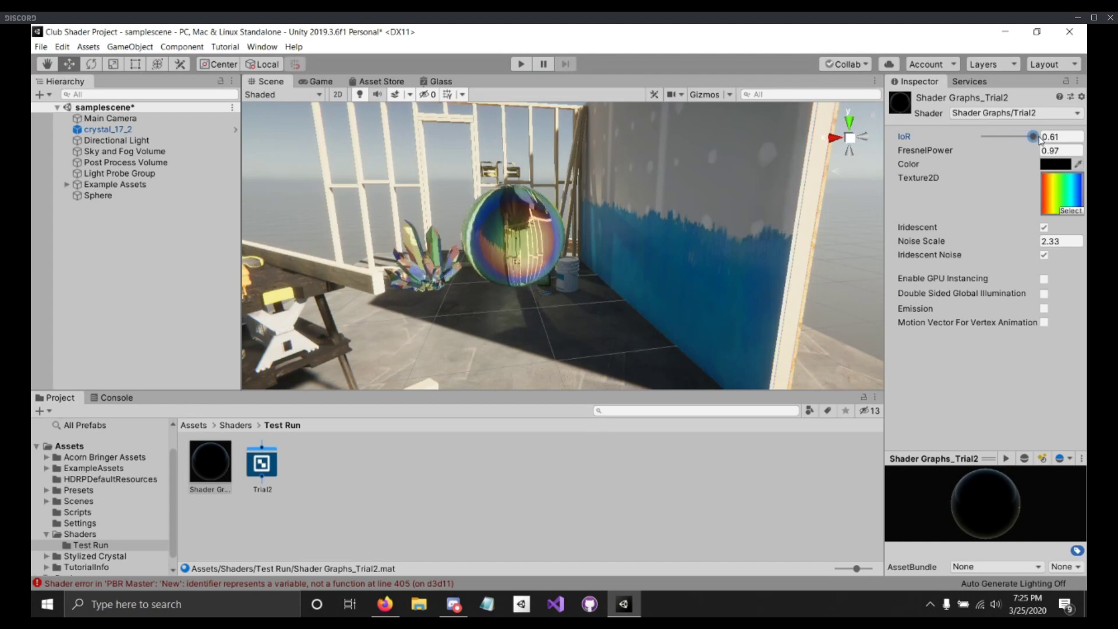
{"action": "scroll", "coordinate": [703, 220], "scroll_direction": "up", "scroll_amount": 3}
{"action": "scroll", "coordinate": [669, 214], "scroll_direction": "up", "scroll_amount": 4}
{"action": "middle_click_drag", "start_coordinate": [645, 208], "coordinate": [588, 229]}
{"action": "scroll", "coordinate": [645, 203], "scroll_direction": "down", "scroll_amount": 8}
{"action": "scroll", "coordinate": [594, 216], "scroll_direction": "up", "scroll_amount": 5}
Step: Set the material's IoR to 0.31 and check the sphere up close
{"action": "mouse_move", "coordinate": [1033, 138]}
{"action": "left_mouse_down"}
{"action": "mouse_move", "coordinate": [993, 138]}
{"action": "mouse_move", "coordinate": [1023, 142]}
{"action": "mouse_move", "coordinate": [997, 143]}
{"action": "mouse_move", "coordinate": [1016, 152]}
{"action": "left_mouse_up"}
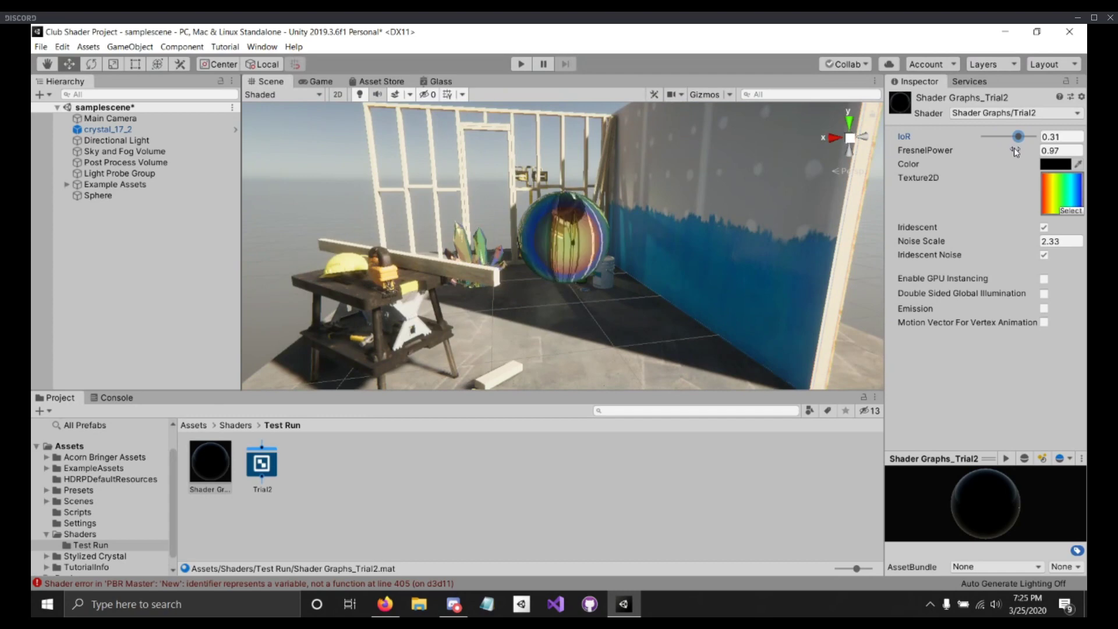
{"action": "scroll", "coordinate": [736, 249], "scroll_direction": "up", "scroll_amount": 6}
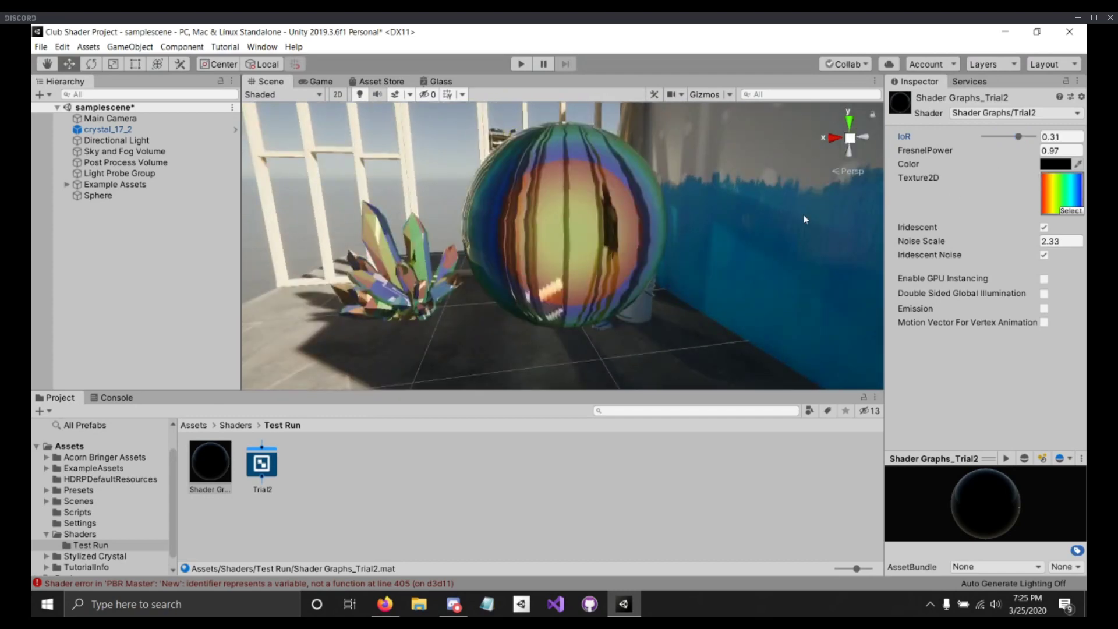
{"action": "scroll", "coordinate": [781, 221], "scroll_direction": "down", "scroll_amount": 3}
Step: Test the material's FresnelPower at 1.77 and 1.02 while viewing the sphere from different angles
{"action": "mouse_move", "coordinate": [952, 157]}
{"action": "left_mouse_down"}
{"action": "mouse_move", "coordinate": [938, 157]}
{"action": "mouse_move", "coordinate": [981, 156]}
{"action": "mouse_move", "coordinate": [967, 157]}
{"action": "left_mouse_up"}
{"action": "scroll", "coordinate": [764, 209], "scroll_direction": "down", "scroll_amount": 5}
{"action": "right_click_drag", "start_coordinate": [763, 216], "coordinate": [749, 257]}
{"action": "middle_click_drag", "start_coordinate": [749, 257], "coordinate": [734, 315]}
{"action": "right_click_drag", "start_coordinate": [736, 277], "coordinate": [702, 252]}
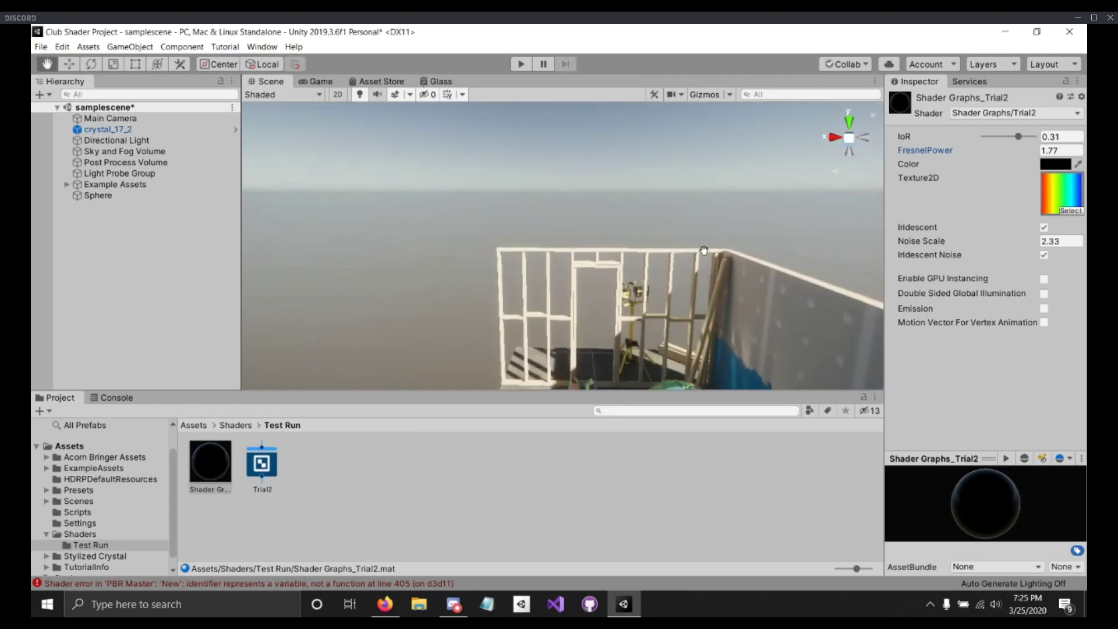
{"action": "middle_click_drag", "start_coordinate": [702, 252], "coordinate": [672, 229]}
{"action": "right_click_drag", "start_coordinate": [672, 230], "coordinate": [683, 315]}
{"action": "mouse_move", "coordinate": [683, 315]}
{"action": "middle_mouse_down"}
{"action": "mouse_move", "coordinate": [691, 337]}
{"action": "mouse_move", "coordinate": [674, 327]}
{"action": "middle_mouse_up"}
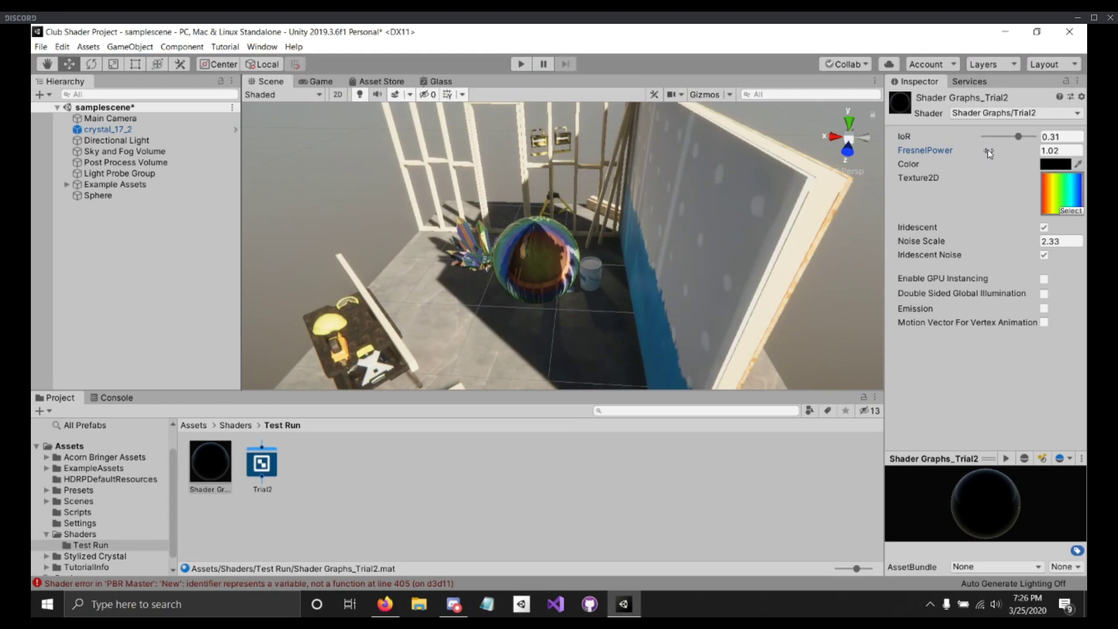
Step: Set the material's FresnelPower to 0.99 and examine how the sphere refracts the room from several viewpoints
{"action": "middle_click_drag", "start_coordinate": [754, 246], "coordinate": [774, 208]}
{"action": "right_click_drag", "start_coordinate": [774, 212], "coordinate": [740, 179]}
{"action": "middle_click_drag", "start_coordinate": [740, 180], "coordinate": [817, 189]}
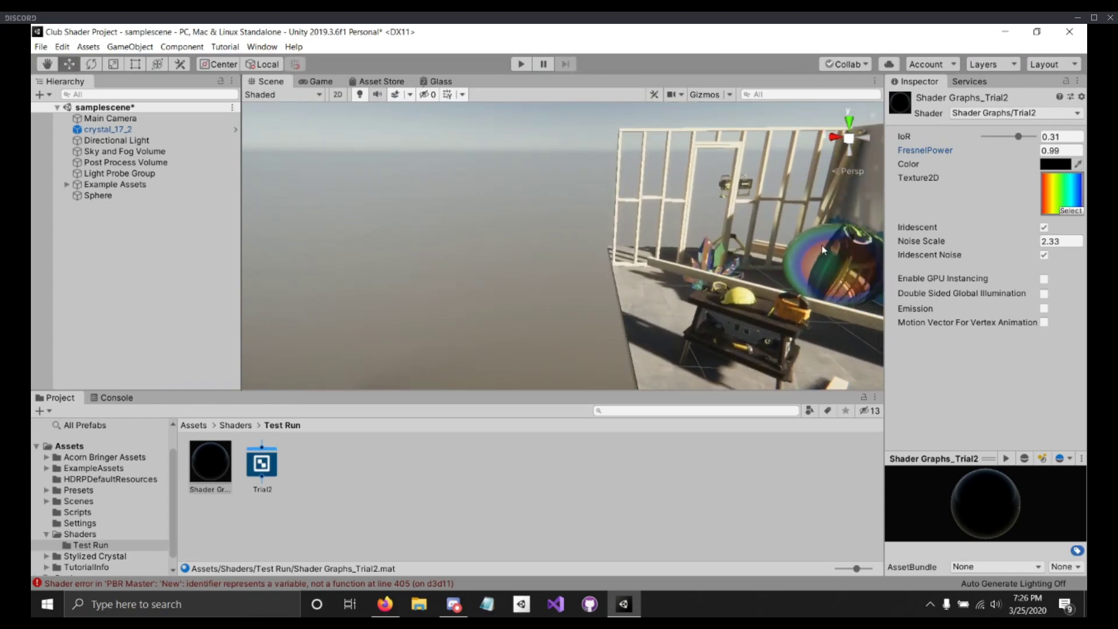
{"action": "mouse_move", "coordinate": [833, 233]}
{"action": "middle_mouse_down"}
{"action": "mouse_move", "coordinate": [783, 220]}
{"action": "mouse_move", "coordinate": [824, 226]}
{"action": "middle_mouse_up"}
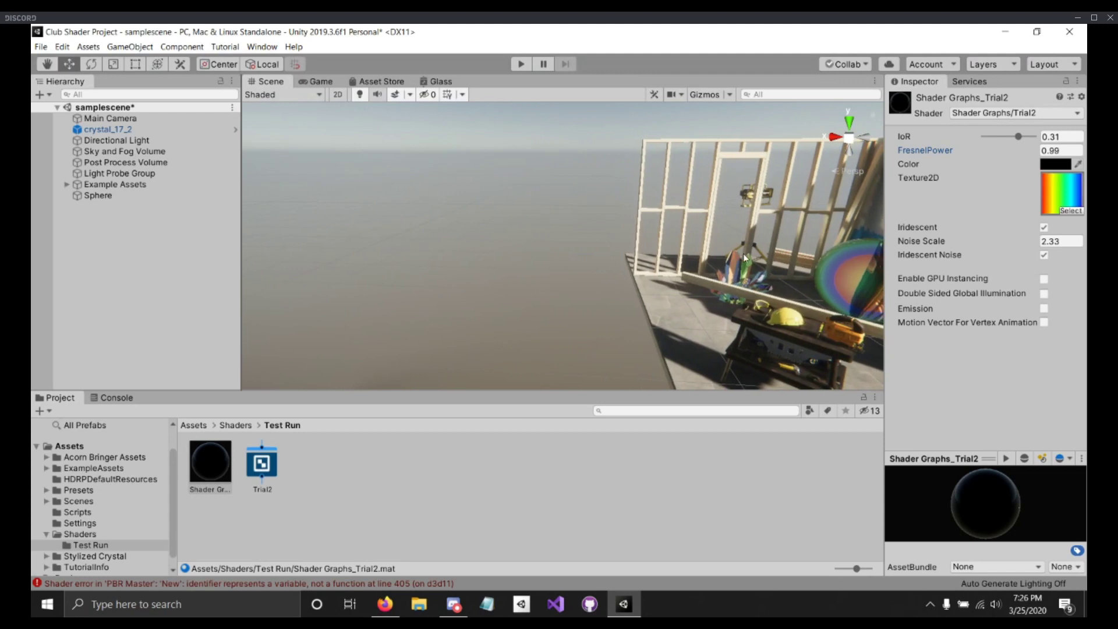
{"action": "right_click_drag", "start_coordinate": [743, 253], "coordinate": [779, 248]}
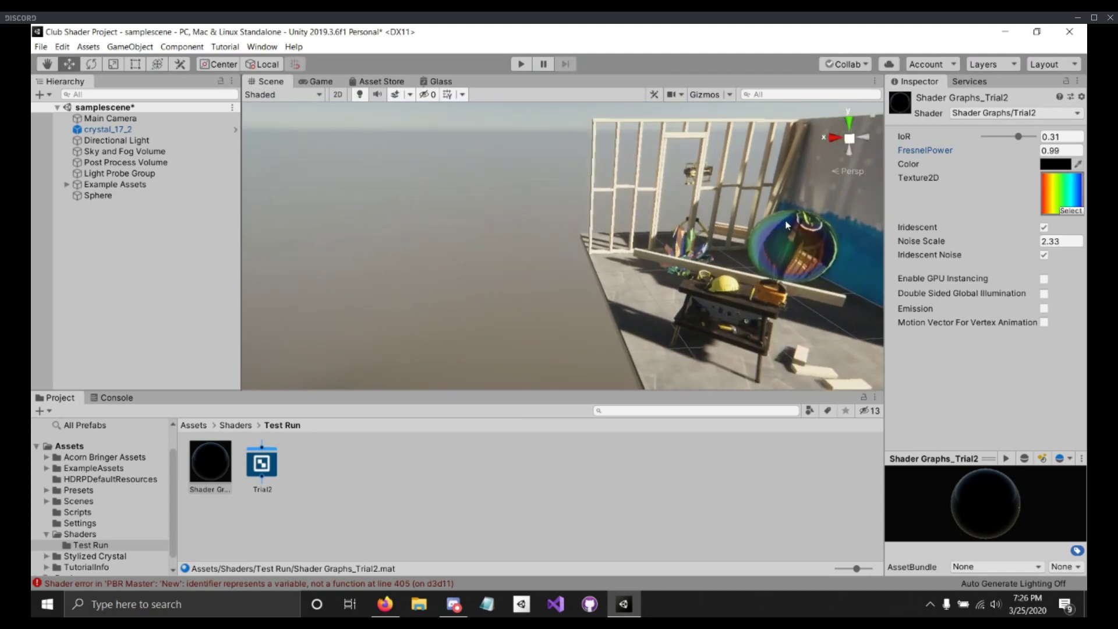
{"action": "middle_click_drag", "start_coordinate": [795, 215], "coordinate": [863, 248]}
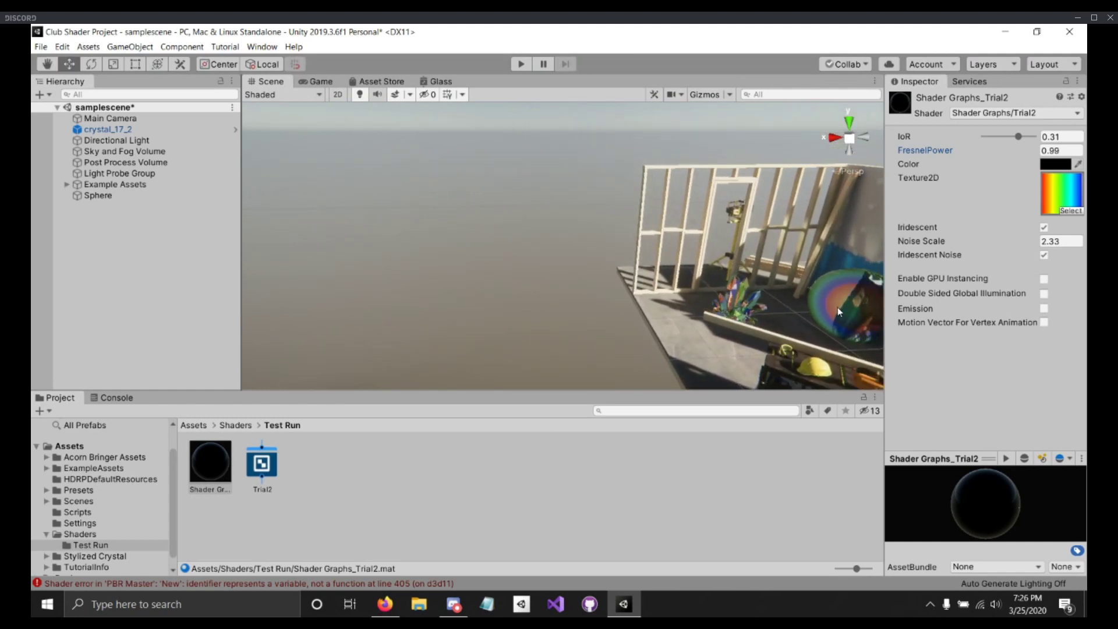
{"action": "middle_click_drag", "start_coordinate": [832, 319], "coordinate": [734, 252]}
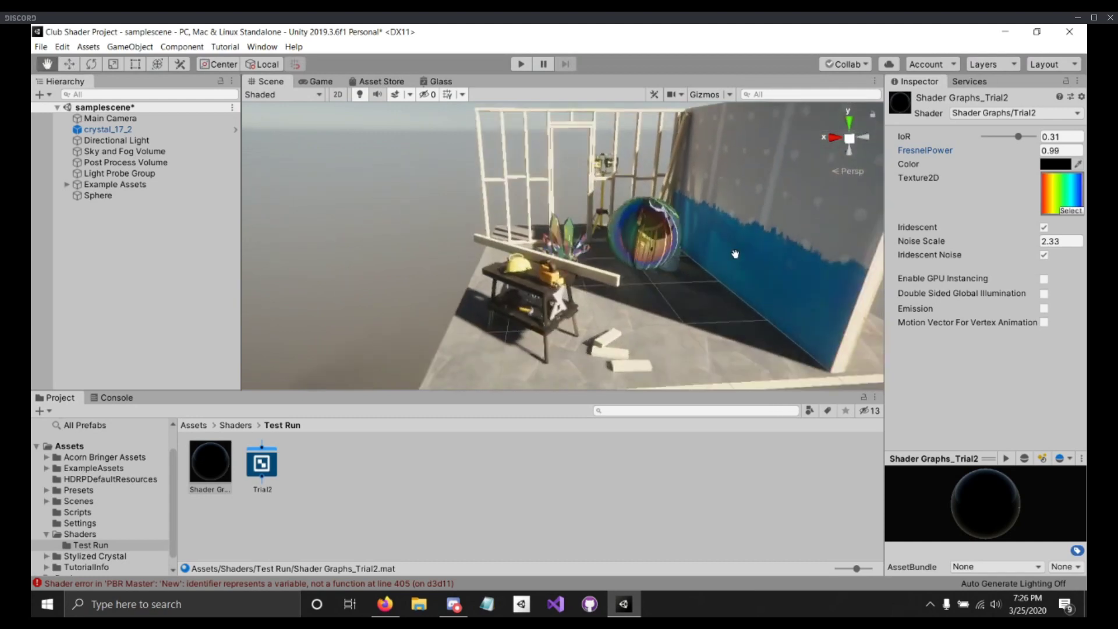
{"action": "scroll", "coordinate": [705, 255], "scroll_direction": "up", "scroll_amount": 3}
{"action": "scroll", "coordinate": [706, 255], "scroll_direction": "up", "scroll_amount": 3}
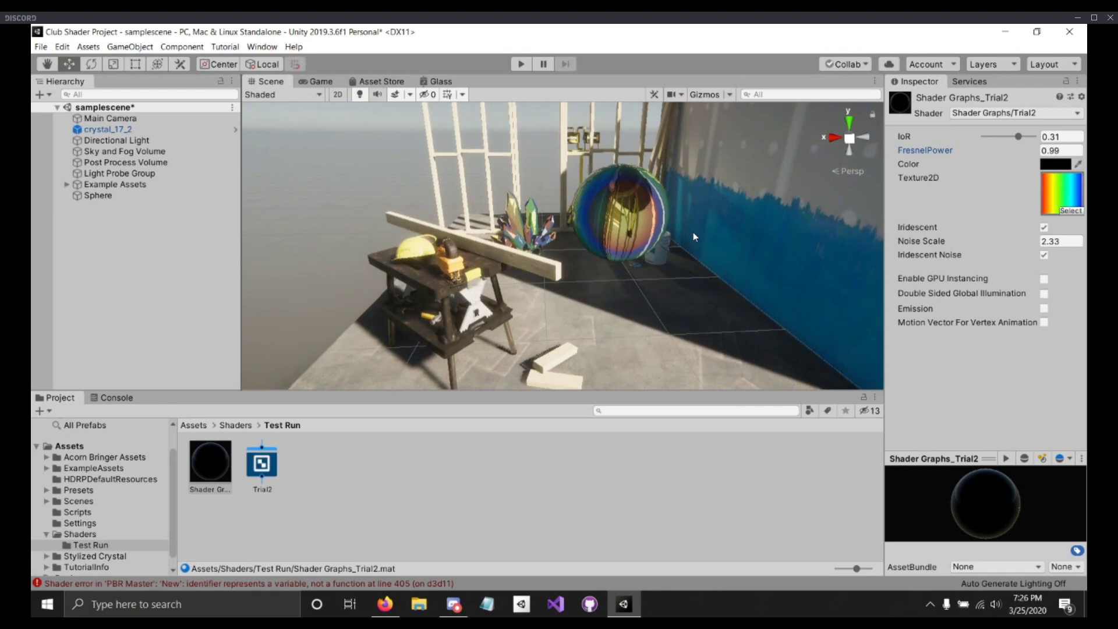
Step: Turn off the material's Iridescent Noise and inspect the sphere and crystal up close
{"action": "middle_click_drag", "start_coordinate": [693, 233], "coordinate": [667, 249]}
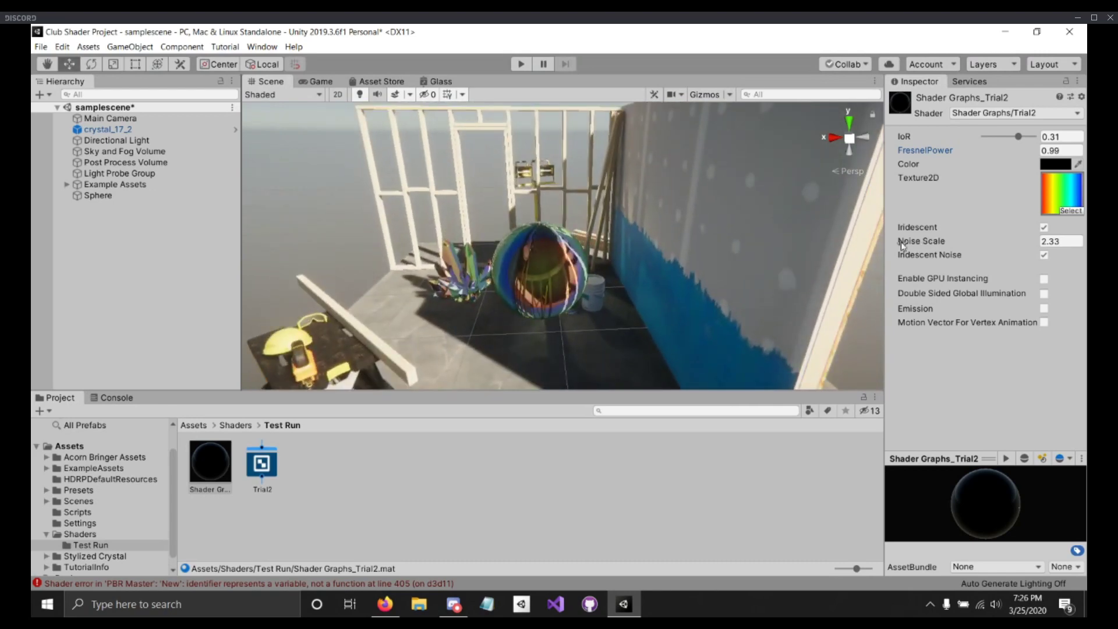
{"action": "scroll", "coordinate": [641, 240], "scroll_direction": "up", "scroll_amount": 3}
{"action": "middle_click_drag", "start_coordinate": [631, 235], "coordinate": [637, 226]}
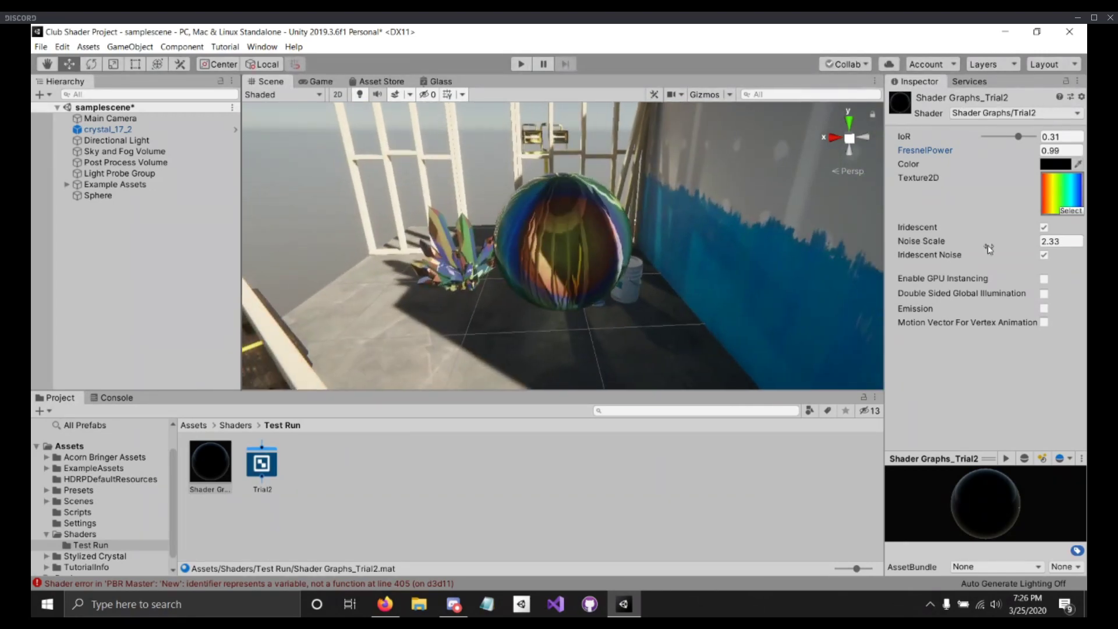
{"action": "left_click", "coordinate": [1044, 255]}
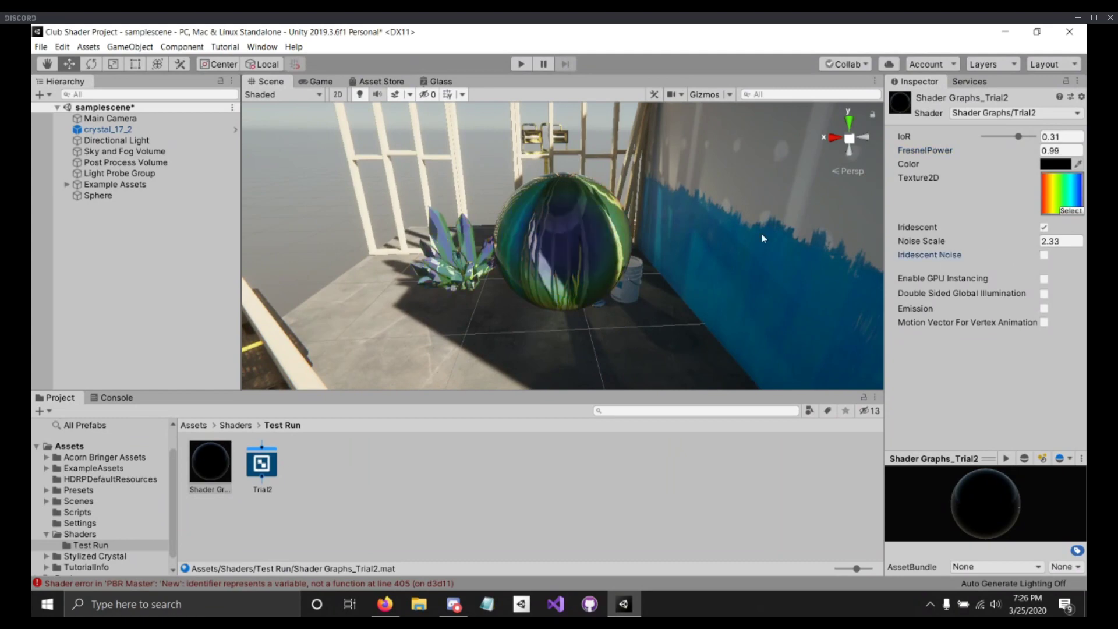
{"action": "scroll", "coordinate": [676, 228], "scroll_direction": "up", "scroll_amount": 3}
{"action": "scroll", "coordinate": [664, 228], "scroll_direction": "up", "scroll_amount": 3}
{"action": "middle_click_drag", "start_coordinate": [553, 206], "coordinate": [623, 190]}
{"action": "left_click_drag", "start_coordinate": [623, 189], "coordinate": [669, 213], "text": "alt"}
{"action": "right_click_drag", "start_coordinate": [668, 214], "coordinate": [705, 256]}
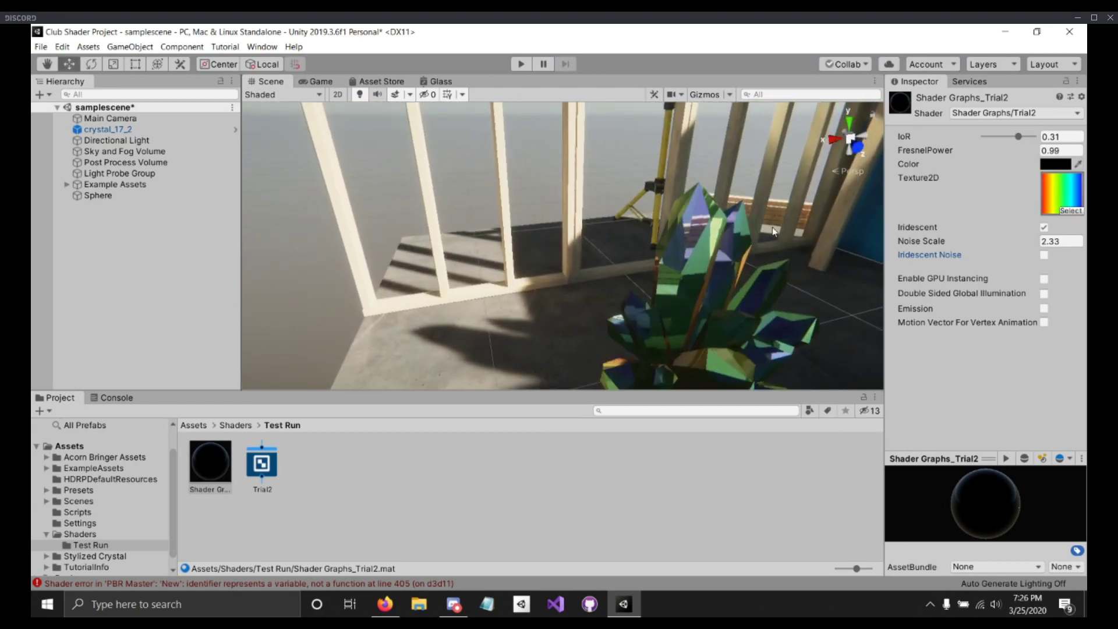
{"action": "middle_click_drag", "start_coordinate": [772, 230], "coordinate": [753, 218]}
{"action": "right_click_drag", "start_coordinate": [752, 218], "coordinate": [647, 204]}
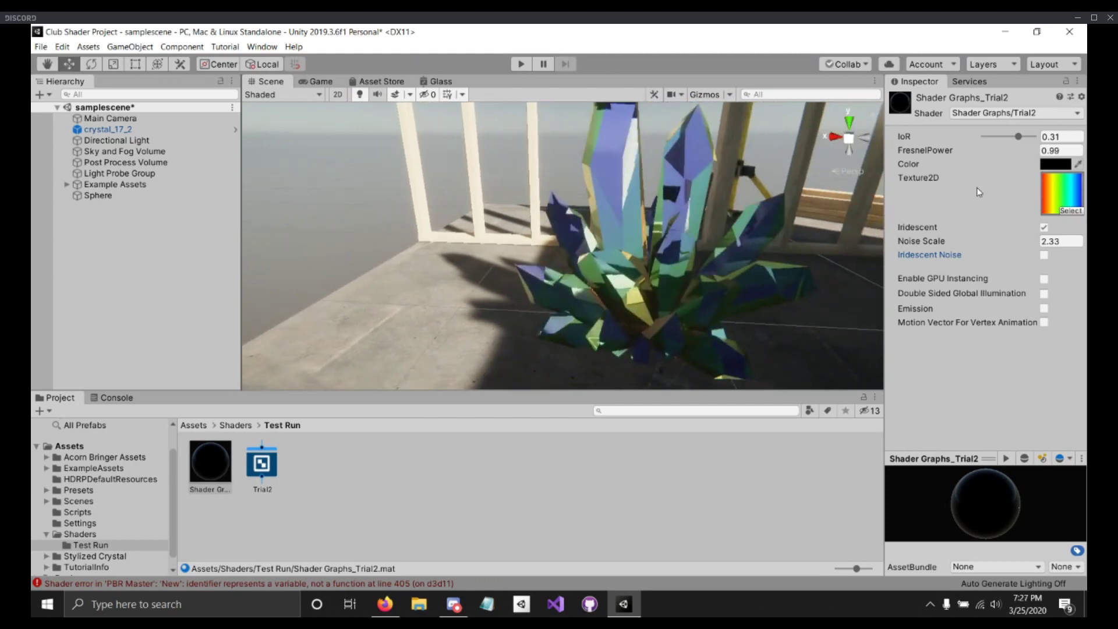
Step: Turn Iridescent Noise back on and examine the crystal from near and far
{"action": "left_click", "coordinate": [1044, 256]}
{"action": "scroll", "coordinate": [692, 201], "scroll_direction": "down", "scroll_amount": 3}
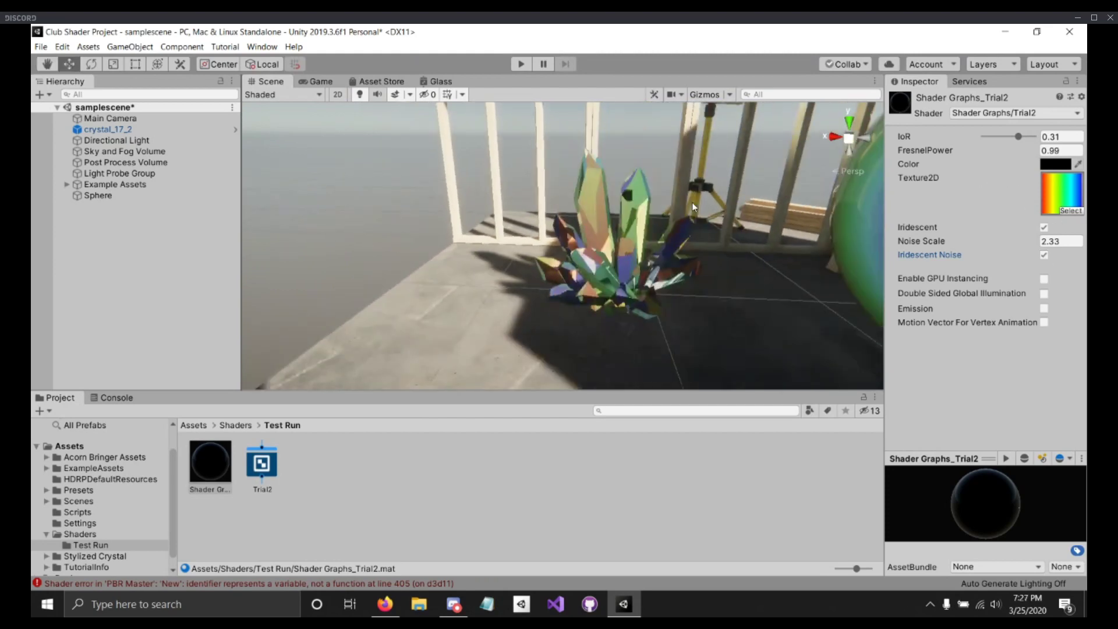
{"action": "right_click_drag", "start_coordinate": [692, 202], "coordinate": [663, 206]}
{"action": "scroll", "coordinate": [653, 206], "scroll_direction": "down", "scroll_amount": 5}
{"action": "middle_click_drag", "start_coordinate": [702, 200], "coordinate": [638, 209]}
{"action": "scroll", "coordinate": [668, 201], "scroll_direction": "up", "scroll_amount": 2}
{"action": "scroll", "coordinate": [638, 210], "scroll_direction": "up", "scroll_amount": 3}
{"action": "middle_click_drag", "start_coordinate": [541, 195], "coordinate": [614, 191]}
{"action": "scroll", "coordinate": [606, 215], "scroll_direction": "up", "scroll_amount": 5}
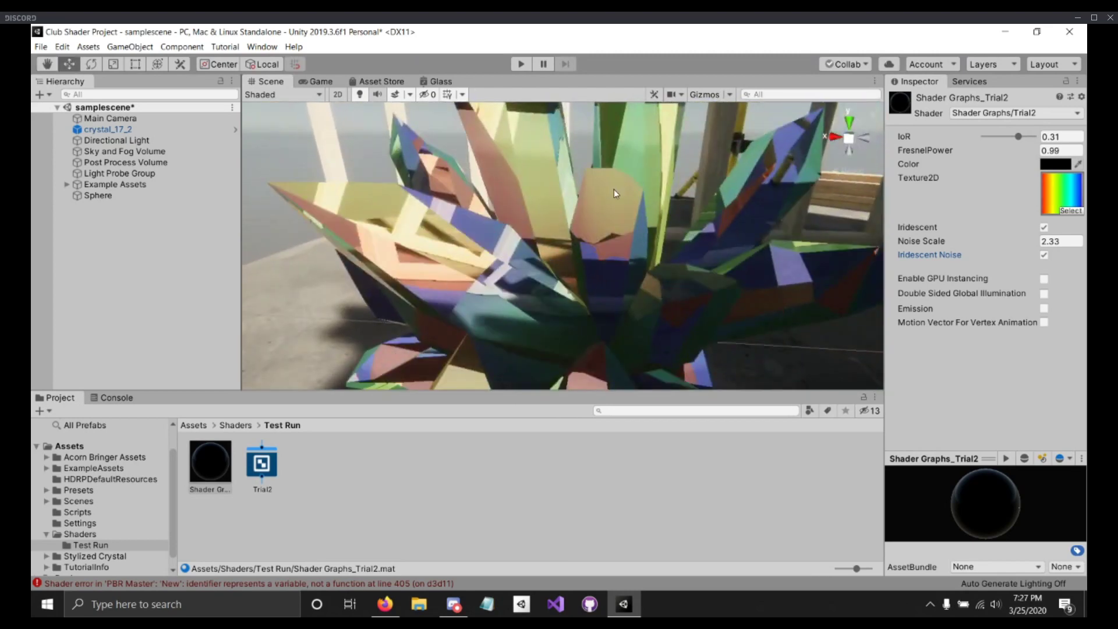
{"action": "scroll", "coordinate": [614, 192], "scroll_direction": "down", "scroll_amount": 5}
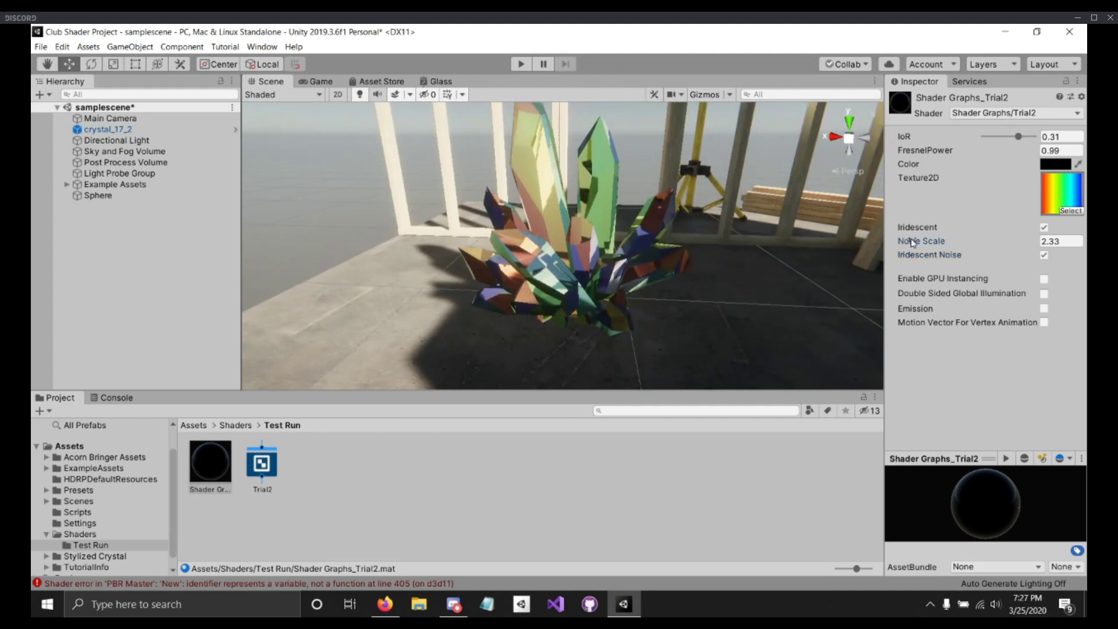
Step: Try a Noise Scale of 53.9 and view the pattern on the crystal and sphere
{"action": "left_click_drag", "start_coordinate": [911, 241], "coordinate": [755, 249]}
{"action": "right_click_drag", "start_coordinate": [544, 261], "coordinate": [635, 219]}
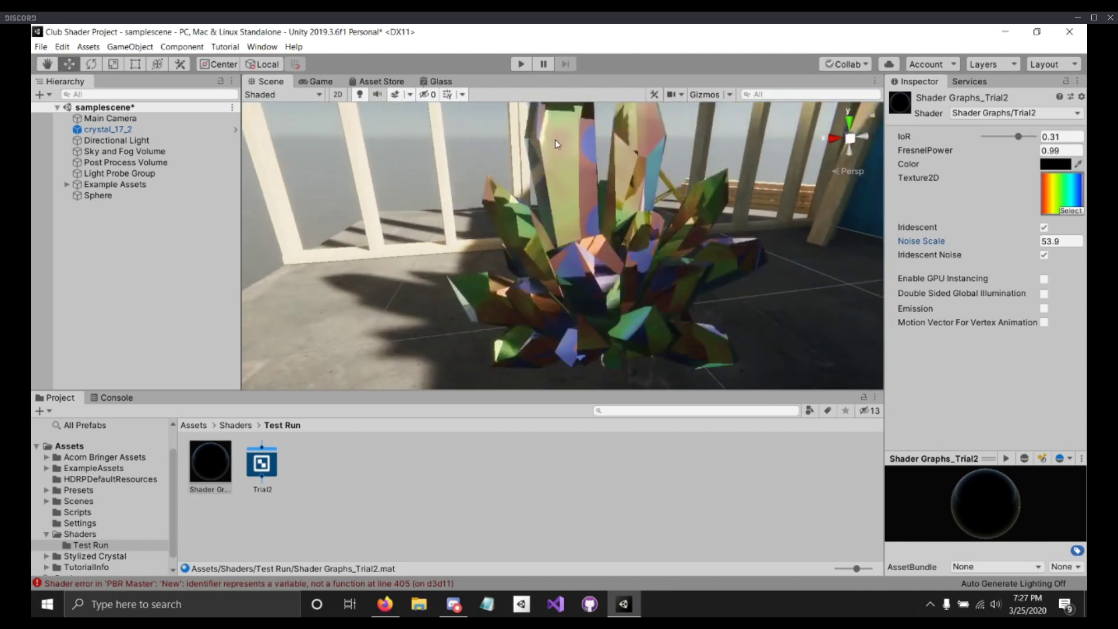
{"action": "right_click_drag", "start_coordinate": [571, 151], "coordinate": [787, 173]}
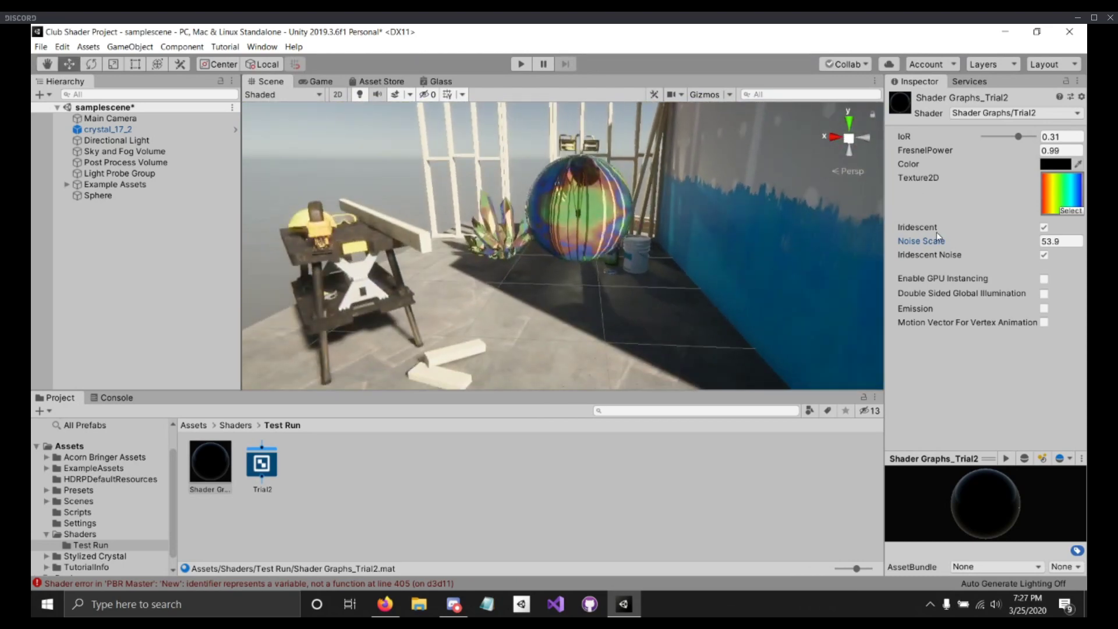
Step: Raise the material's Noise Scale to 228.08 and check the finer pattern on the crystal up close
{"action": "left_click_drag", "start_coordinate": [920, 245], "coordinate": [402, 256]}
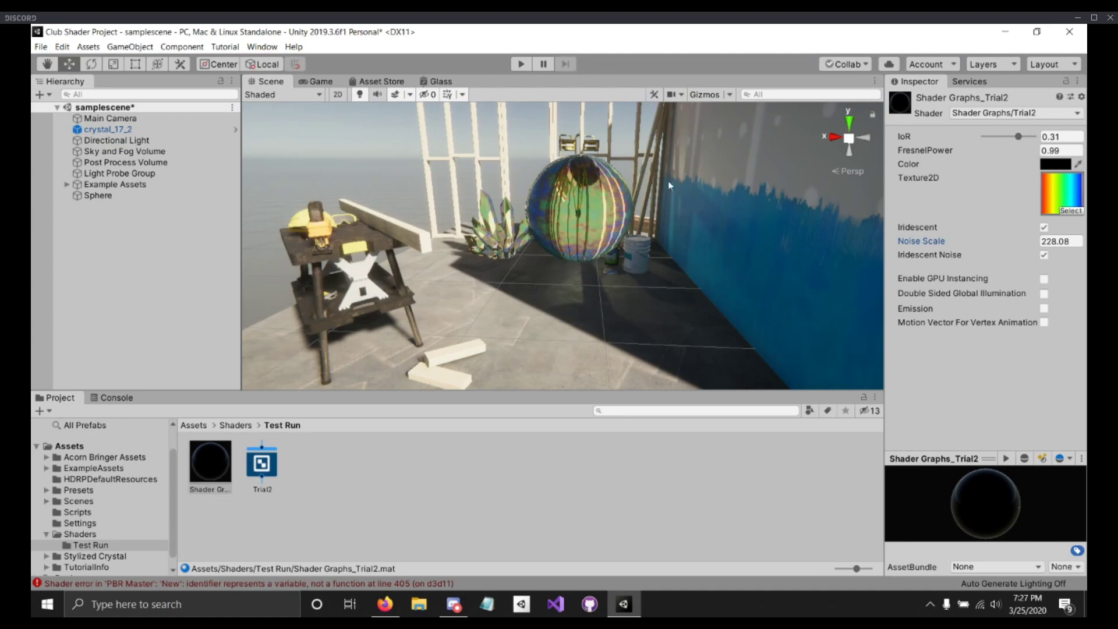
{"action": "scroll", "coordinate": [659, 192], "scroll_direction": "up", "scroll_amount": 5}
{"action": "scroll", "coordinate": [659, 191], "scroll_direction": "up", "scroll_amount": 5}
{"action": "middle_click_drag", "start_coordinate": [522, 187], "coordinate": [605, 230]}
{"action": "scroll", "coordinate": [566, 199], "scroll_direction": "up", "scroll_amount": 3}
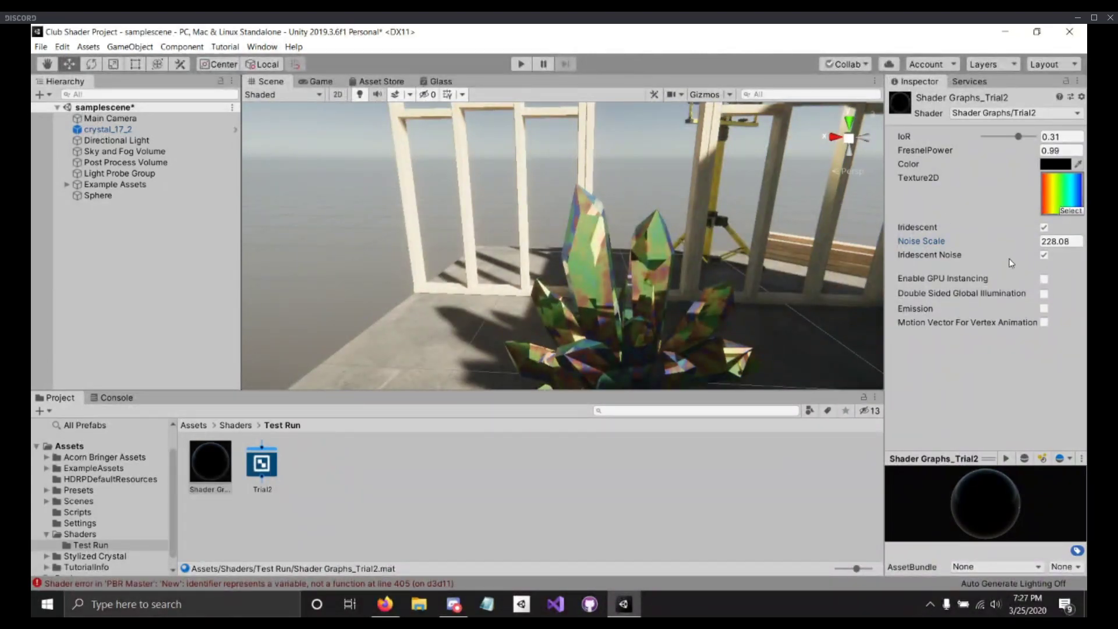
Step: Switch the material's Iridescent option off and back on to compare the crystal with and without it
{"action": "left_click", "coordinate": [1045, 228]}
{"action": "scroll", "coordinate": [724, 287], "scroll_direction": "up", "scroll_amount": 2}
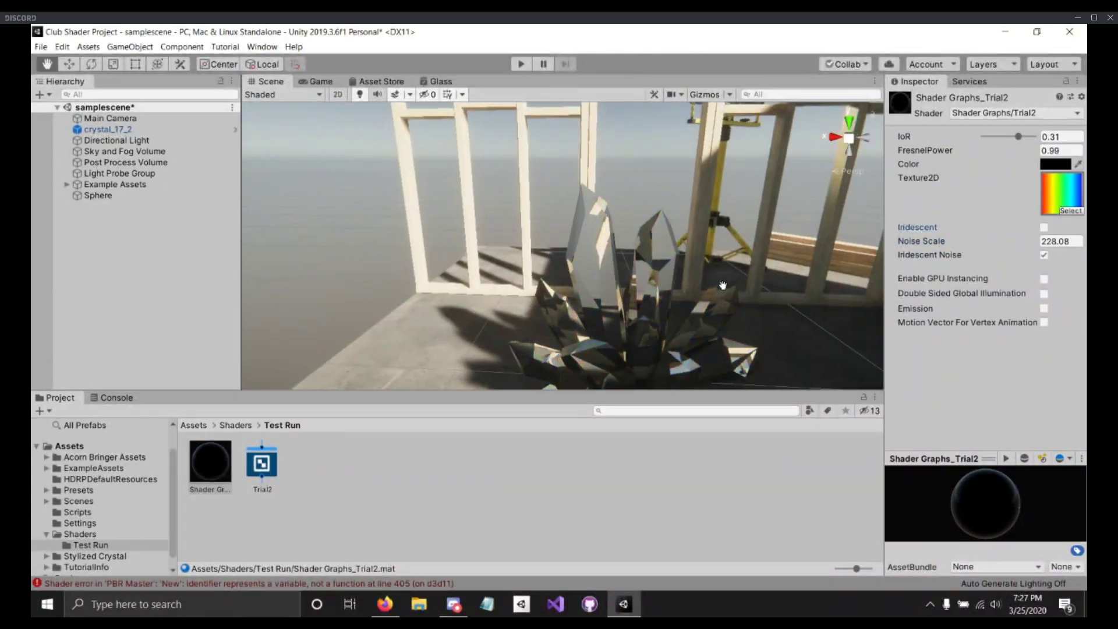
{"action": "middle_click_drag", "start_coordinate": [751, 347], "coordinate": [844, 255]}
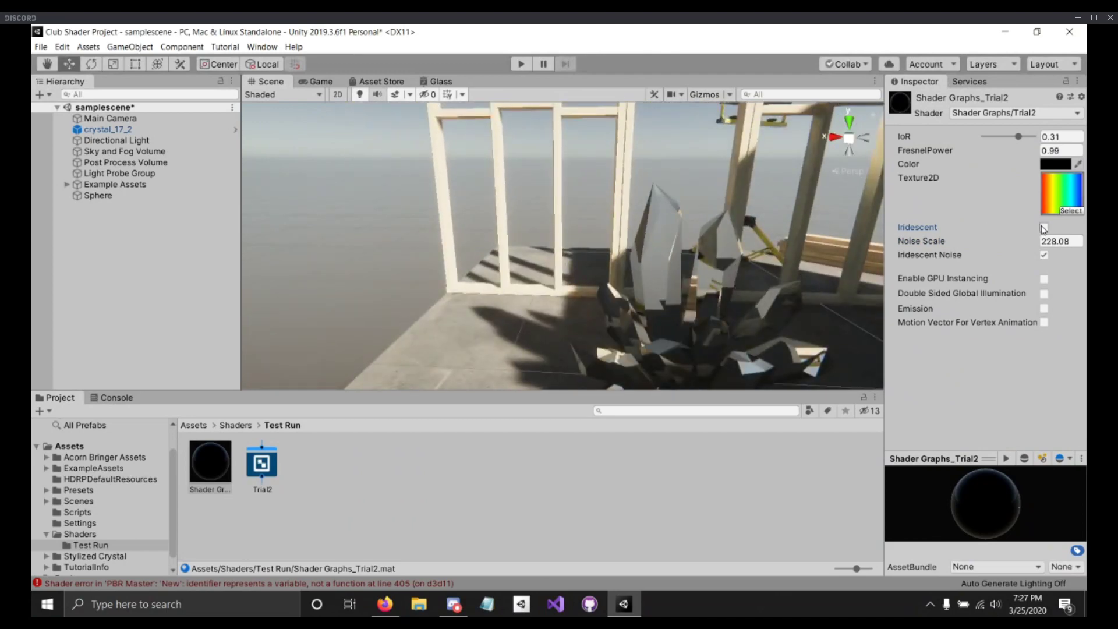
{"action": "left_click", "coordinate": [1045, 229]}
{"action": "left_click", "coordinate": [1045, 228]}
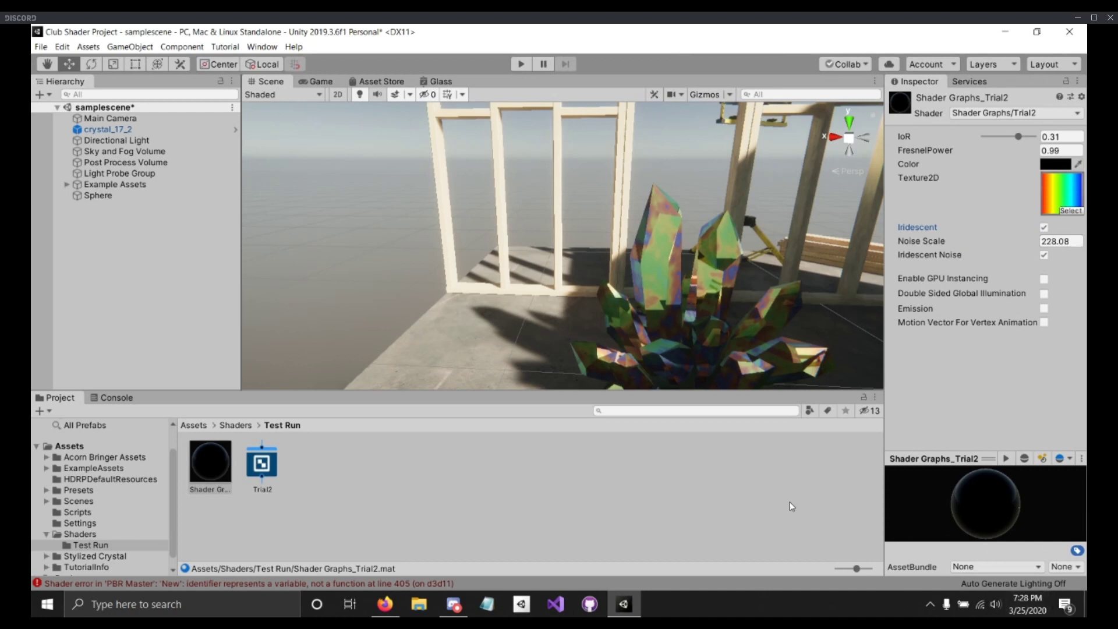
Step: Inspect the crystal and sphere from near and far, and lower the material's Noise Scale to 15
{"action": "scroll", "coordinate": [672, 295], "scroll_direction": "down", "scroll_amount": 5}
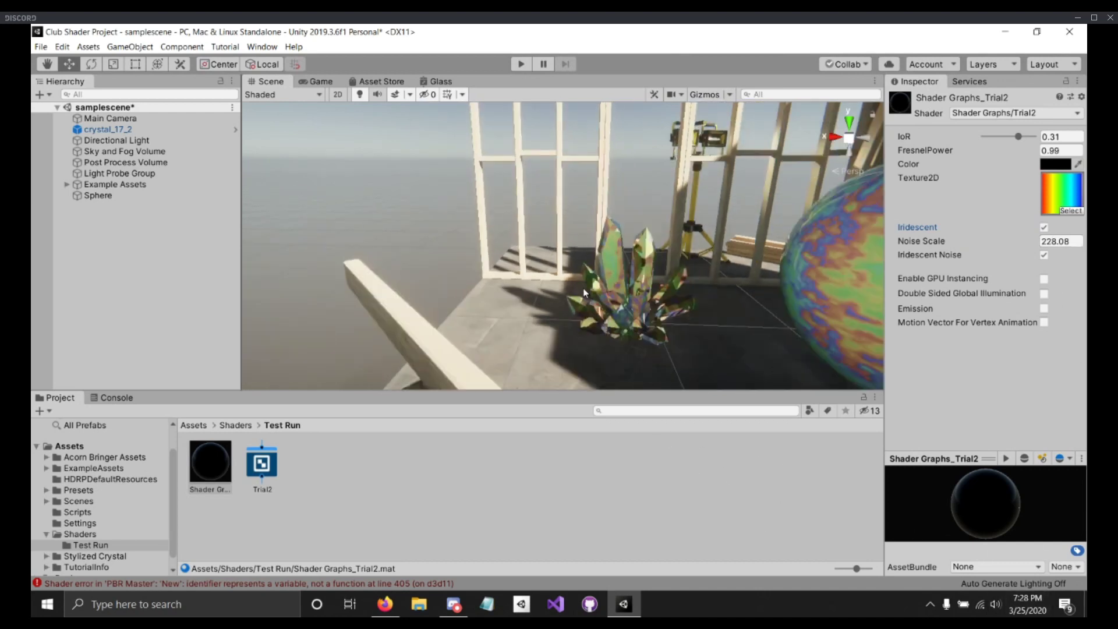
{"action": "middle_click_drag", "start_coordinate": [672, 294], "coordinate": [695, 315]}
{"action": "scroll", "coordinate": [696, 314], "scroll_direction": "up", "scroll_amount": 6}
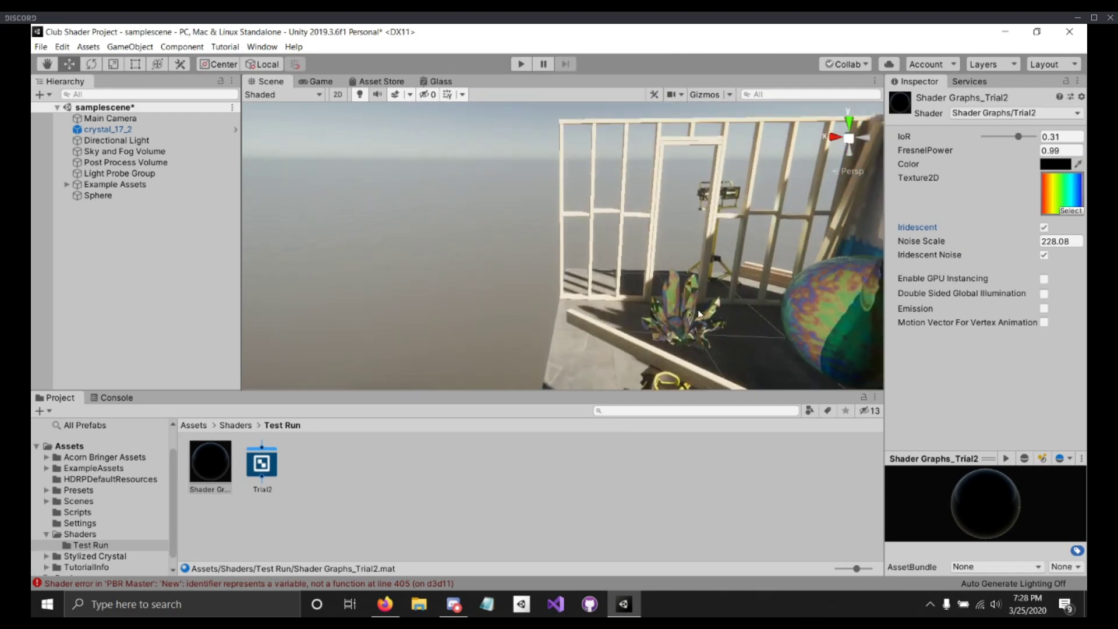
{"action": "right_click_drag", "start_coordinate": [696, 314], "coordinate": [746, 335]}
{"action": "scroll", "coordinate": [755, 335], "scroll_direction": "up", "scroll_amount": 2}
{"action": "middle_click_drag", "start_coordinate": [756, 338], "coordinate": [703, 302]}
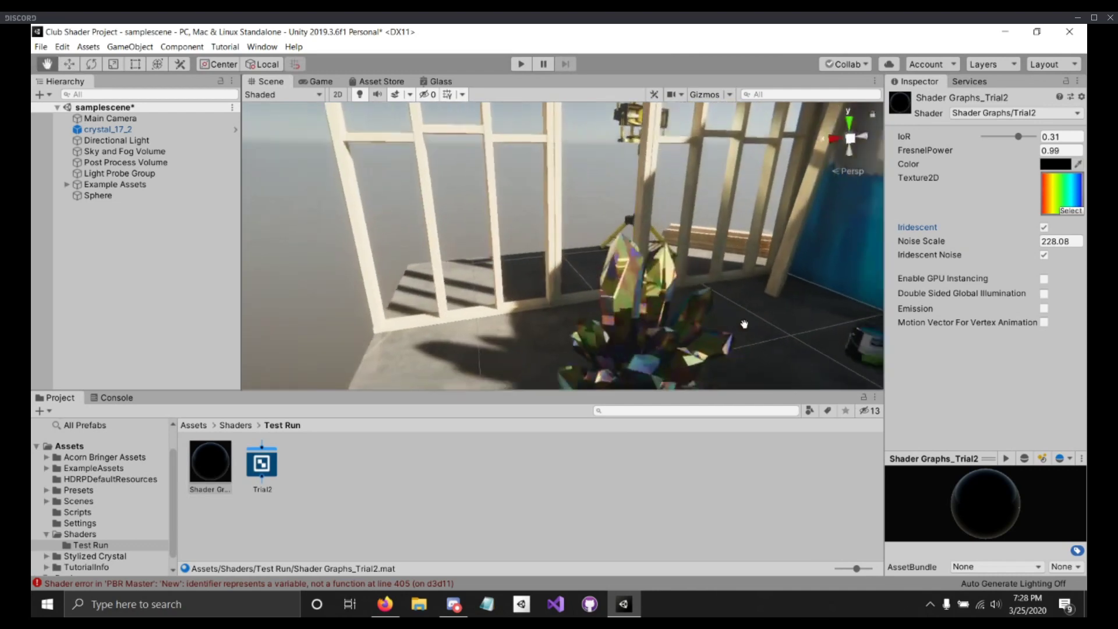
{"action": "right_click_drag", "start_coordinate": [702, 303], "coordinate": [642, 281]}
{"action": "scroll", "coordinate": [721, 311], "scroll_direction": "up", "scroll_amount": 3}
{"action": "scroll", "coordinate": [641, 281], "scroll_direction": "down", "scroll_amount": 5}
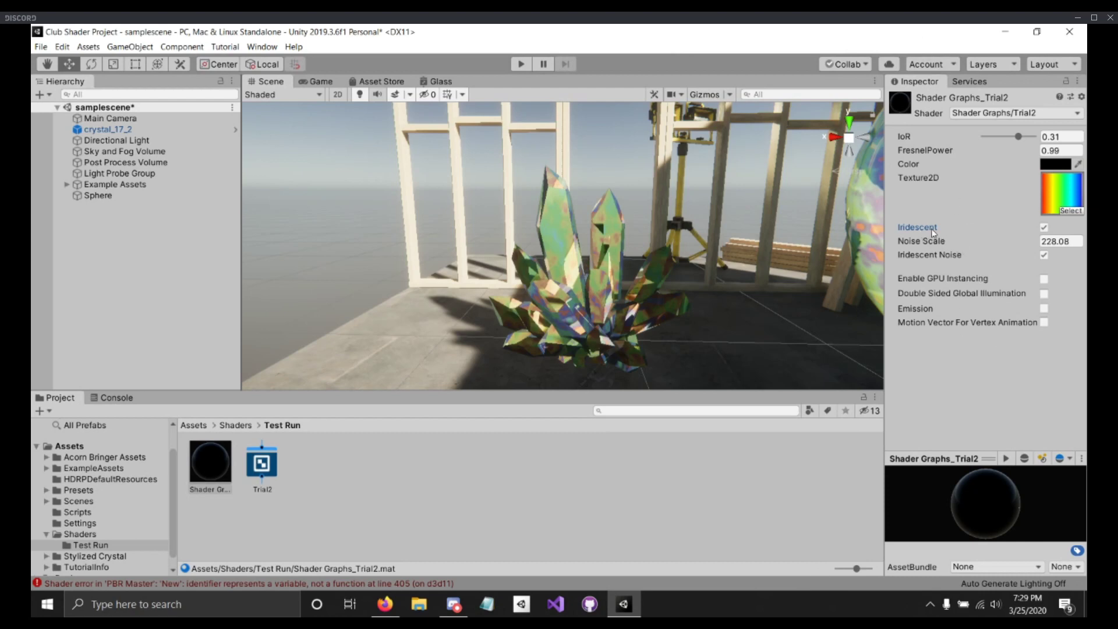
{"action": "left_click_drag", "start_coordinate": [916, 241], "coordinate": [260, 307]}
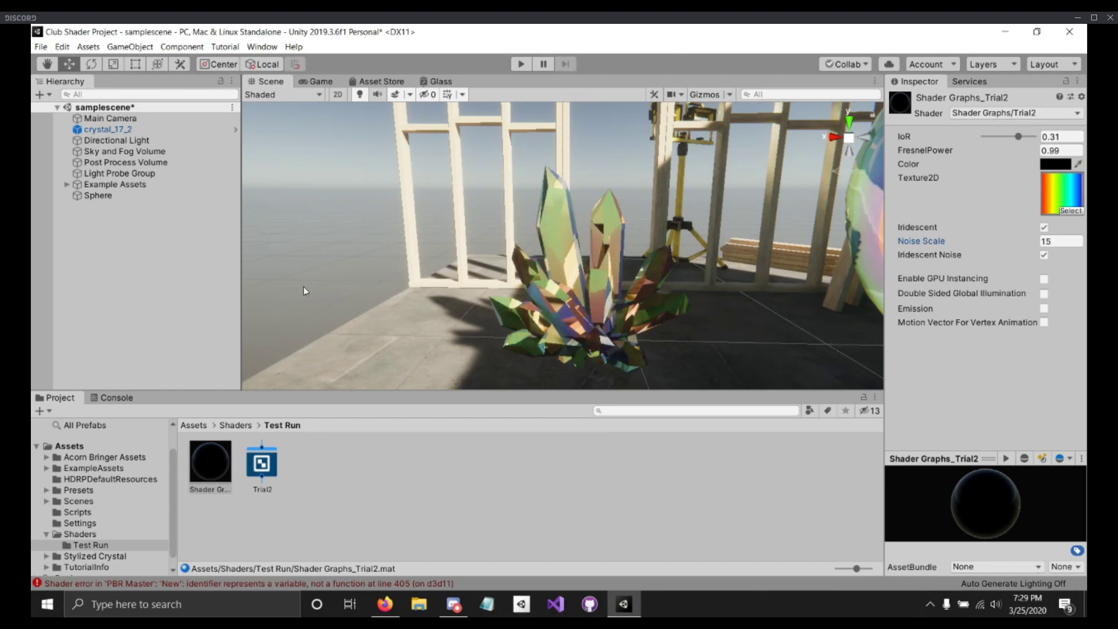
Step: Enlarge the Glass shader graph's Blackboard and expand the IoR property to examine its settings
{"action": "left_click", "coordinate": [438, 81]}
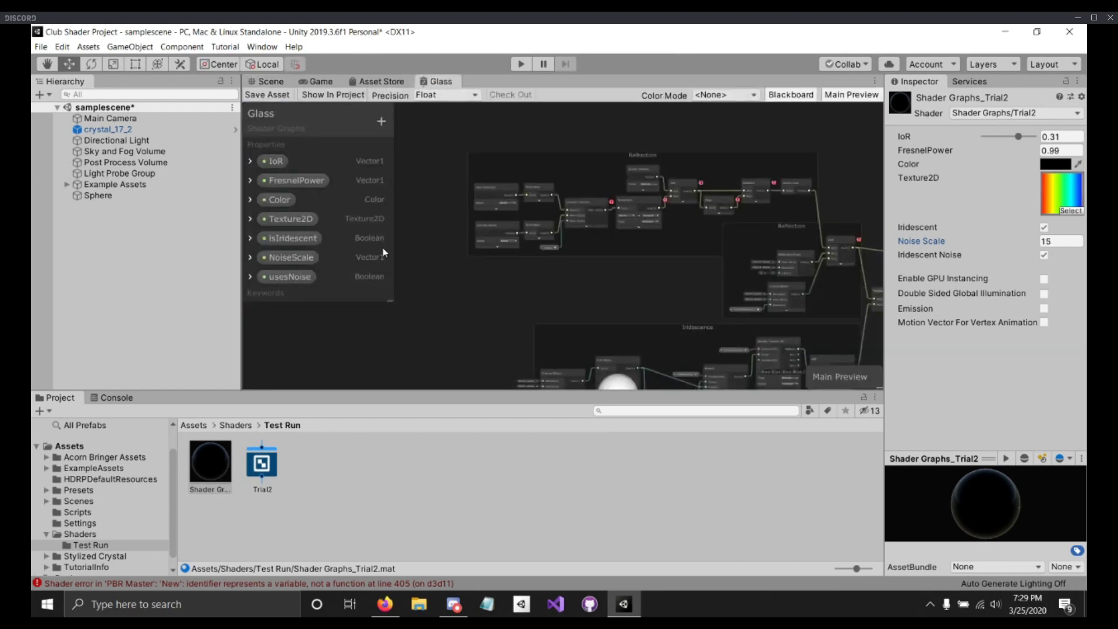
{"action": "left_click_drag", "start_coordinate": [395, 307], "coordinate": [581, 388]}
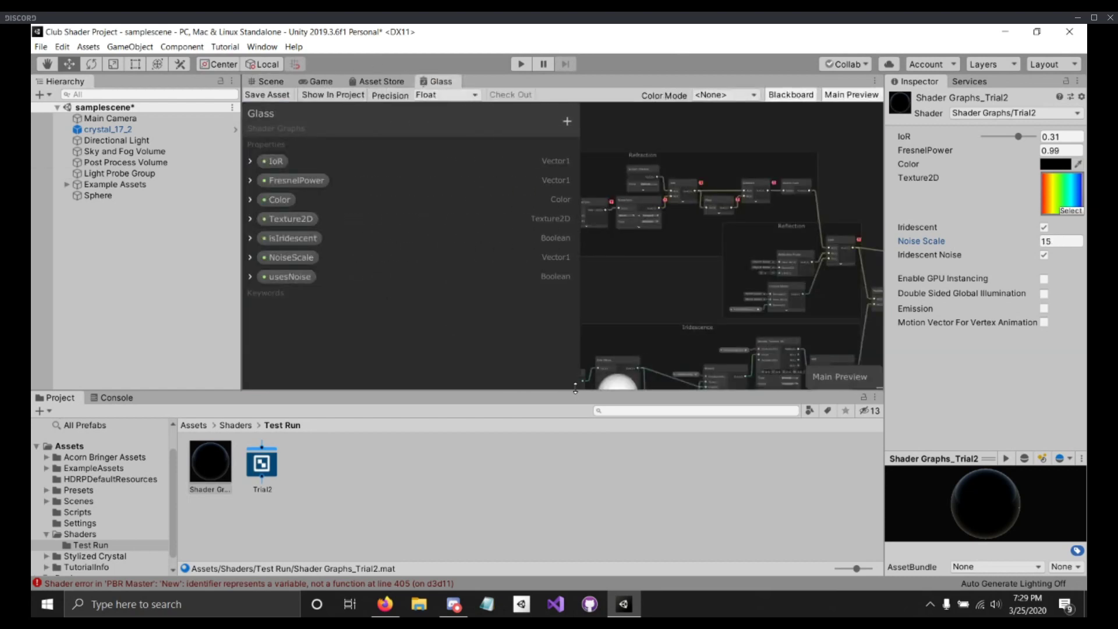
{"action": "left_click", "coordinate": [251, 161]}
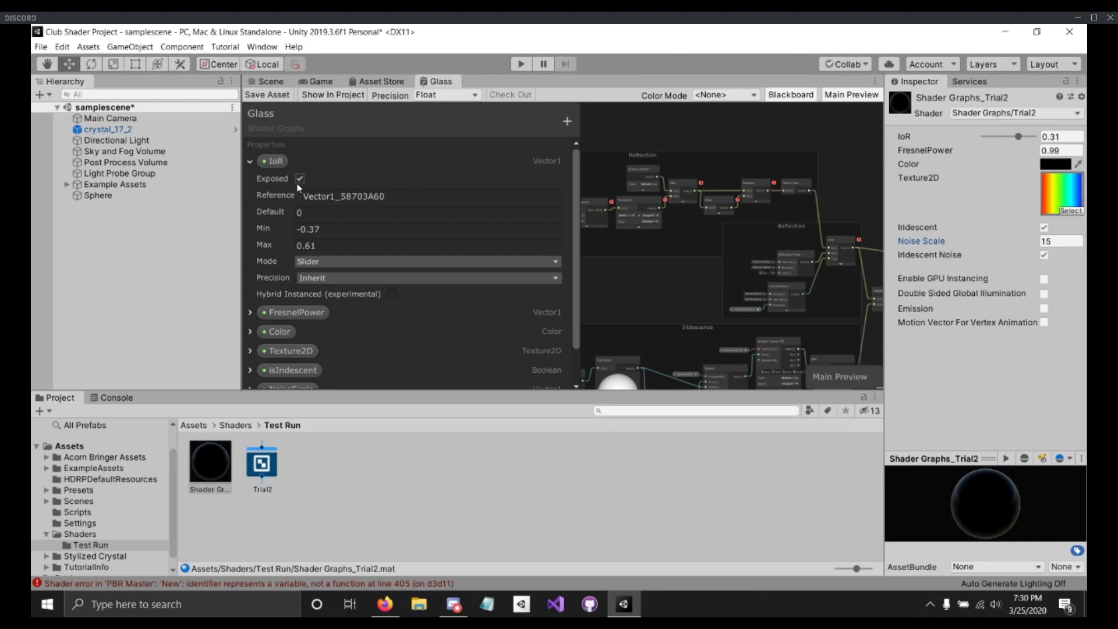
Step: Return to the scene and view the crystal and sphere together from farther away
{"action": "left_click", "coordinate": [272, 85]}
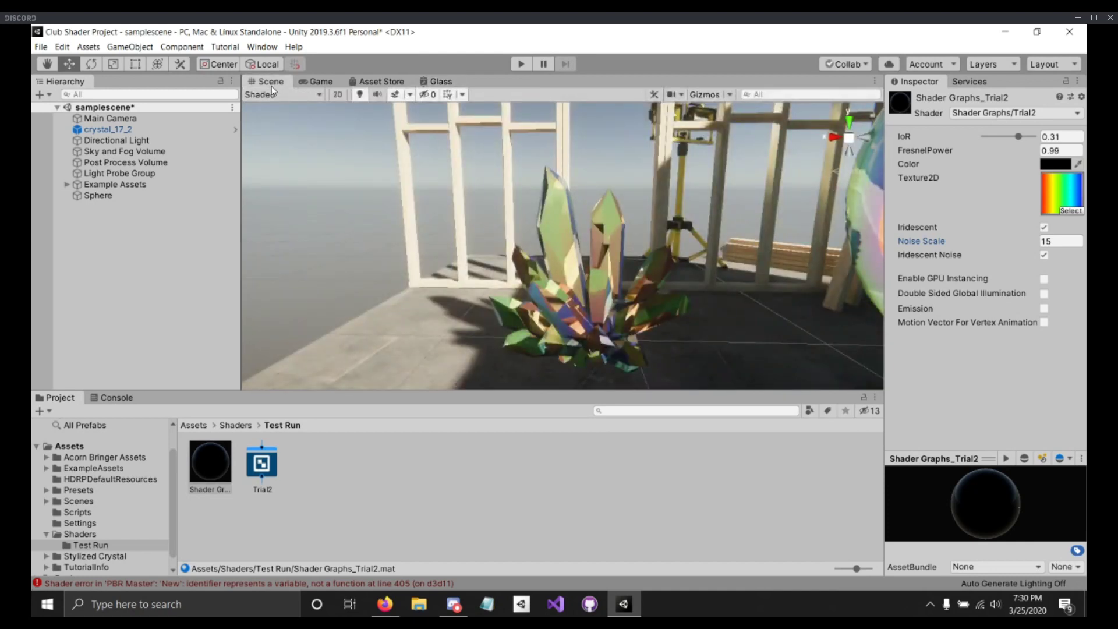
{"action": "scroll", "coordinate": [700, 267], "scroll_direction": "down", "scroll_amount": 4}
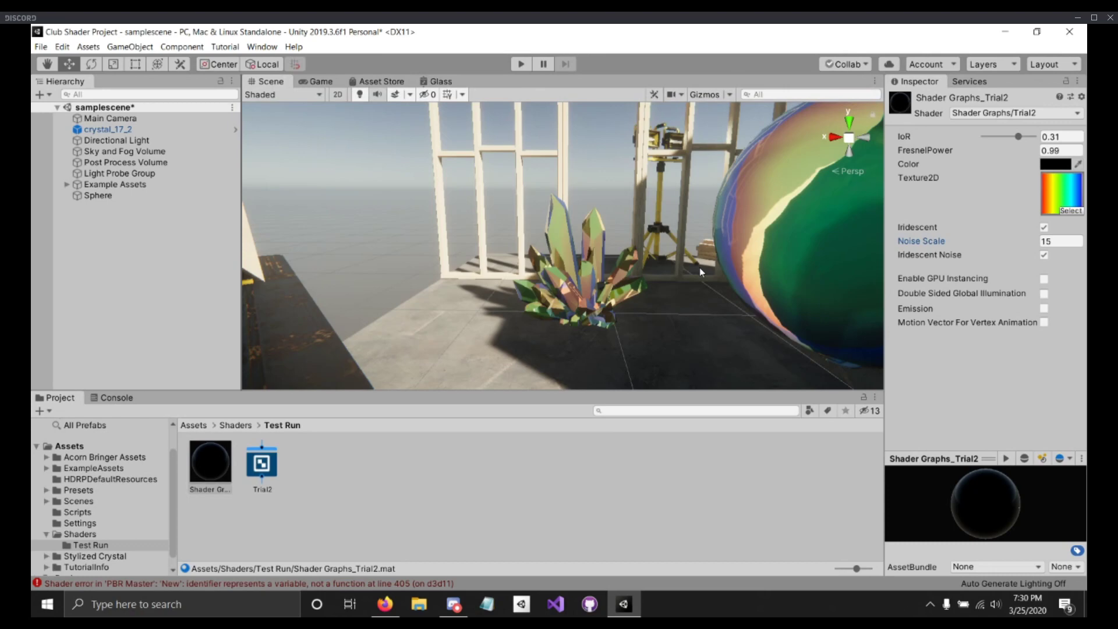
{"action": "scroll", "coordinate": [761, 240], "scroll_direction": "down", "scroll_amount": 6}
{"action": "middle_click_drag", "start_coordinate": [761, 240], "coordinate": [736, 268]}
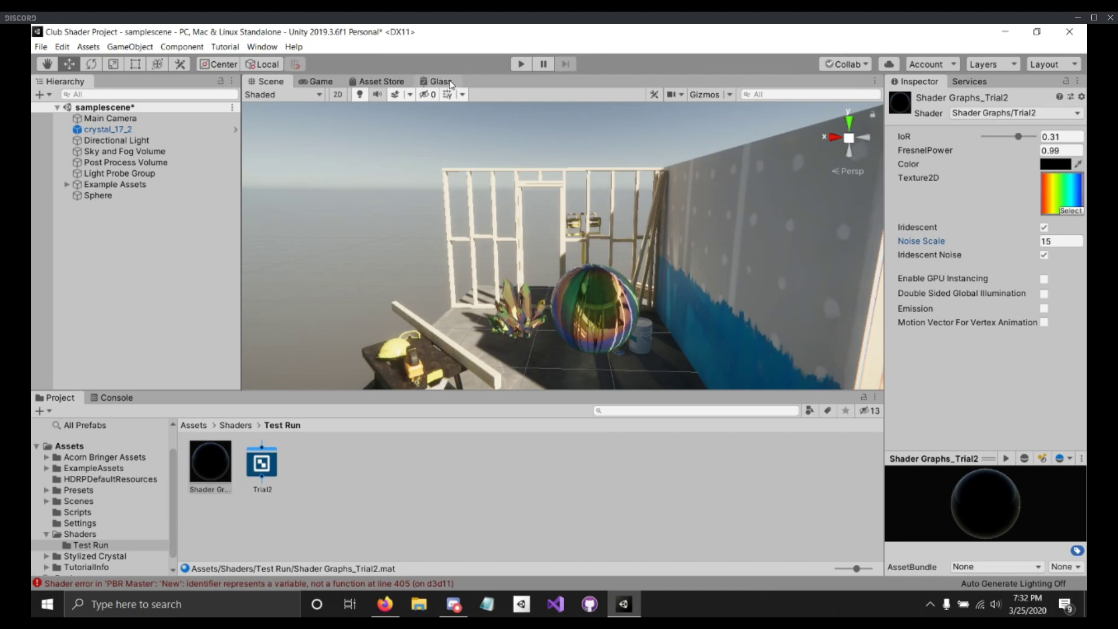
Step: Maximize the Glass shader graph and shrink its Blackboard so it no longer covers the nodes
{"action": "left_click", "coordinate": [451, 85]}
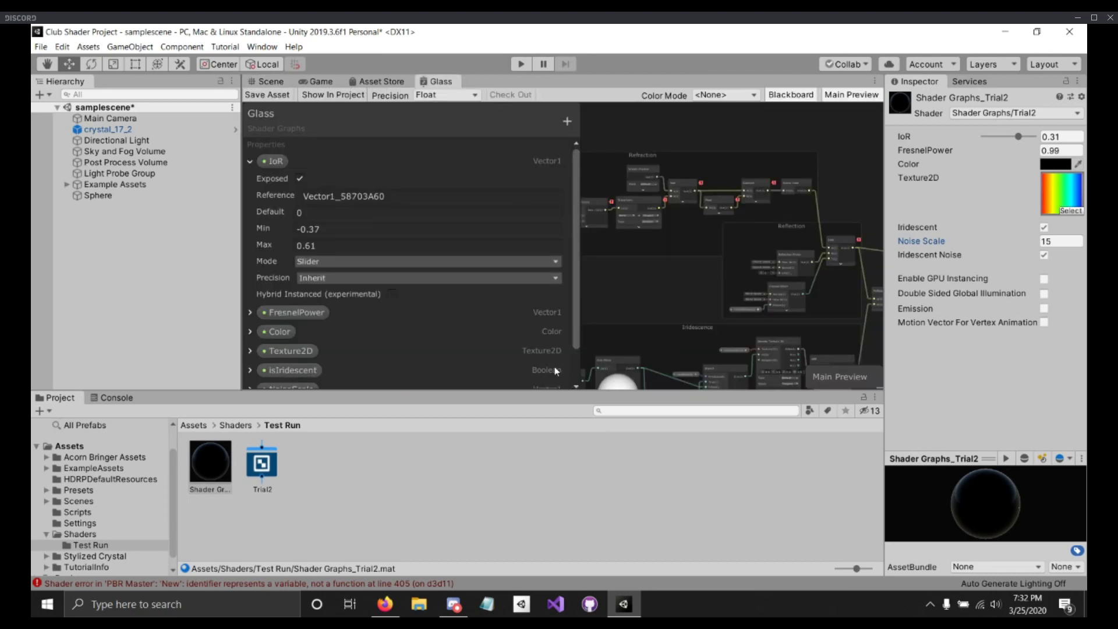
{"action": "double_click", "coordinate": [431, 85]}
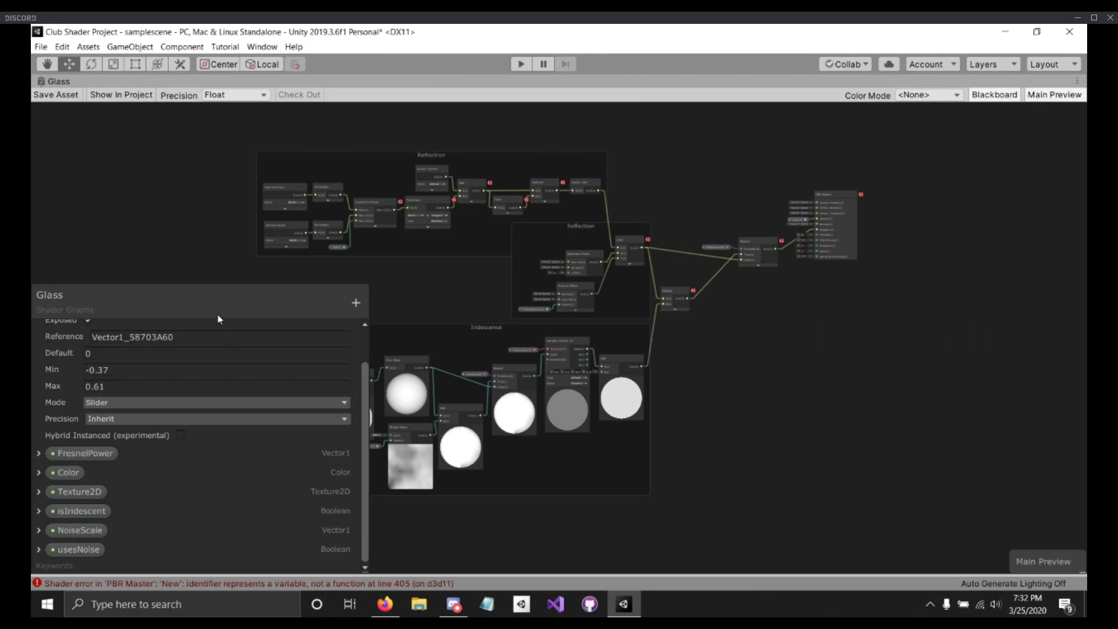
{"action": "left_click_drag", "start_coordinate": [218, 304], "coordinate": [204, 135]}
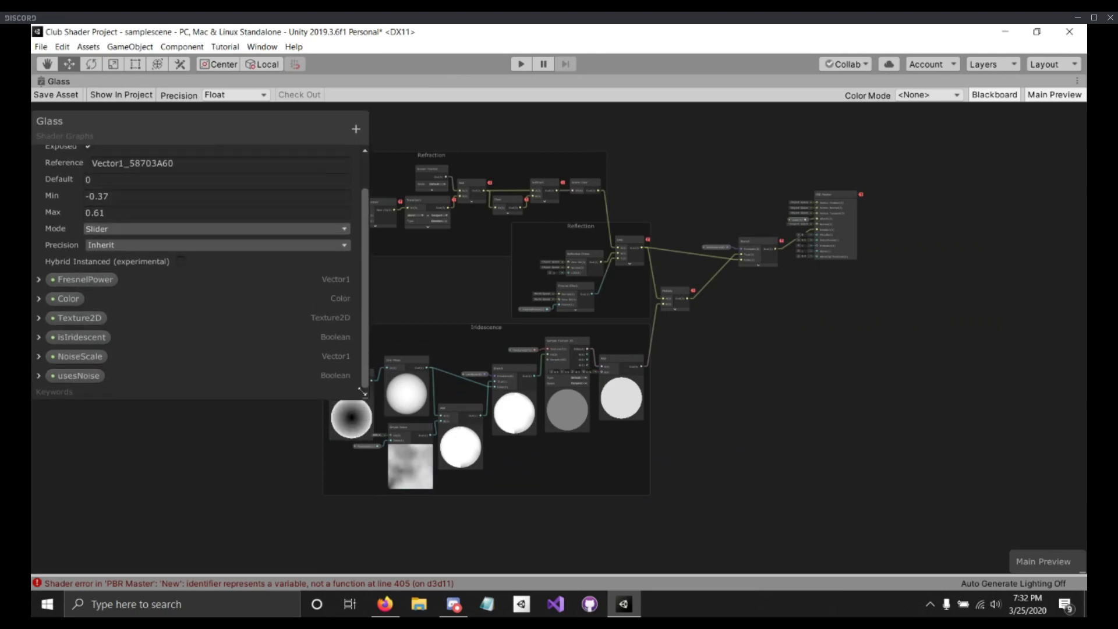
{"action": "left_click_drag", "start_coordinate": [367, 400], "coordinate": [97, 176]}
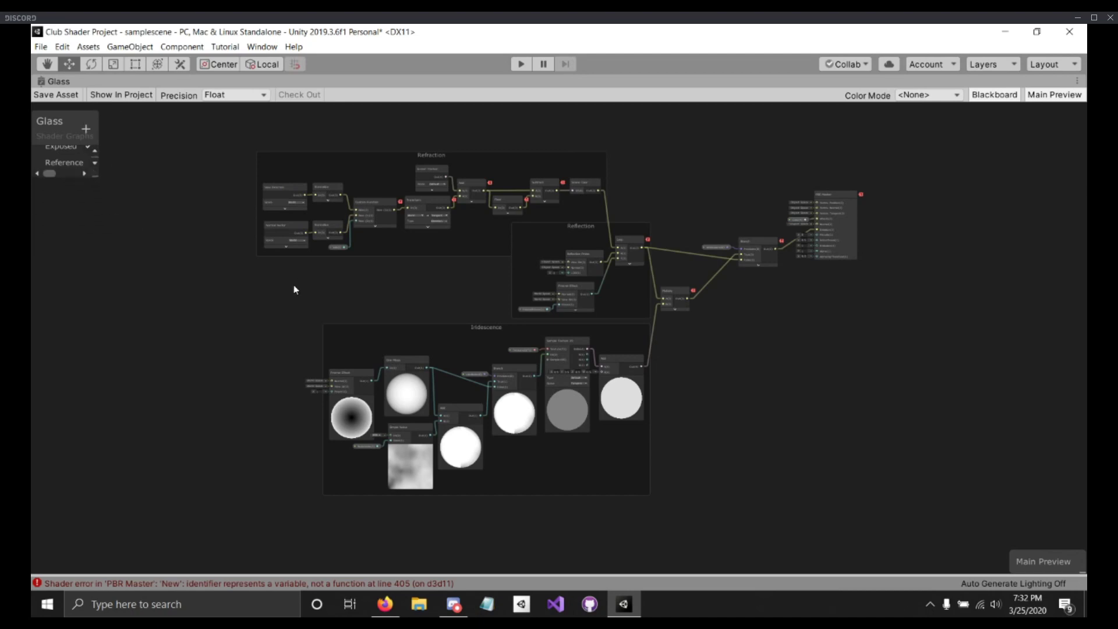
Step: Add a Time node to the graph and place it beside the Iridescence group, near the NoiseScale property
{"action": "scroll", "coordinate": [309, 318], "scroll_direction": "up", "scroll_amount": 3}
{"action": "scroll", "coordinate": [308, 318], "scroll_direction": "up", "scroll_amount": 4}
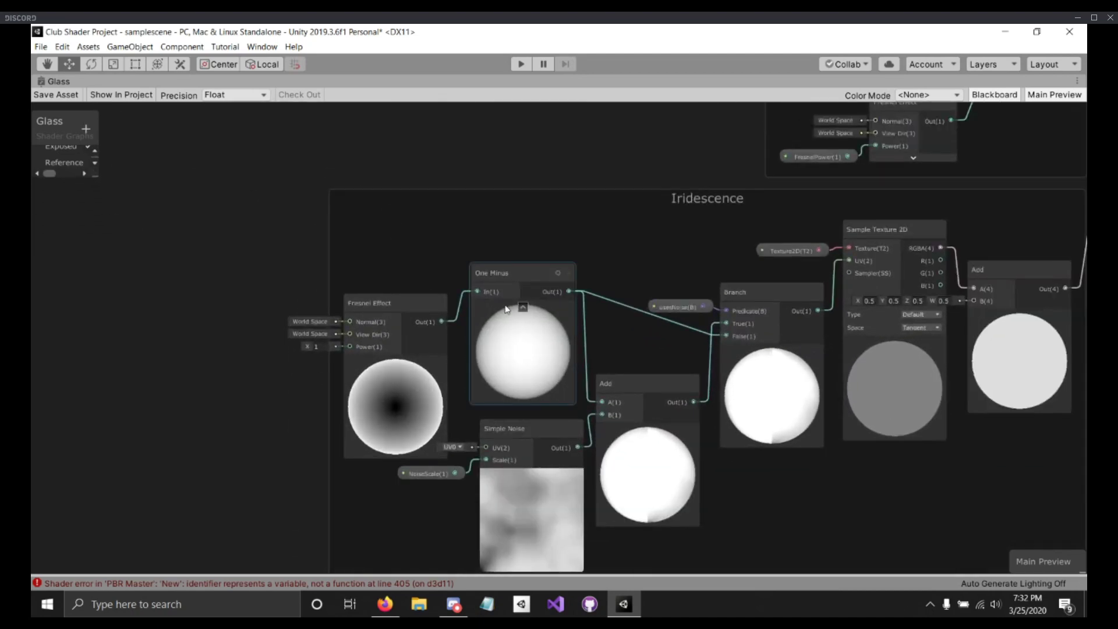
{"action": "middle_click_drag", "start_coordinate": [515, 301], "coordinate": [542, 160]}
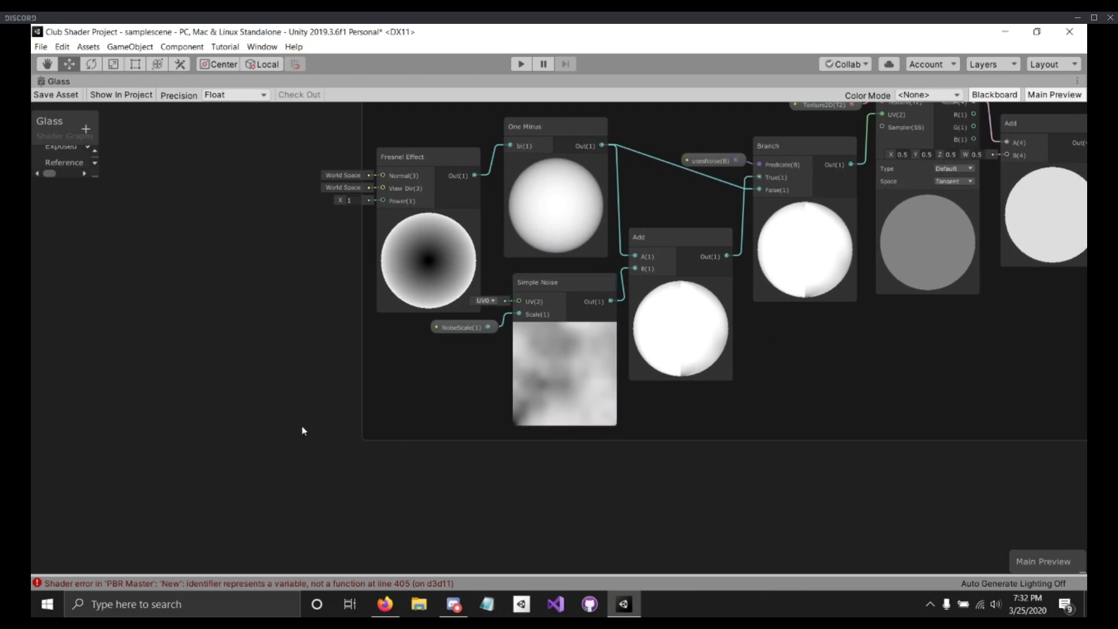
{"action": "key", "text": "space"}
{"action": "type", "text": "tim"}
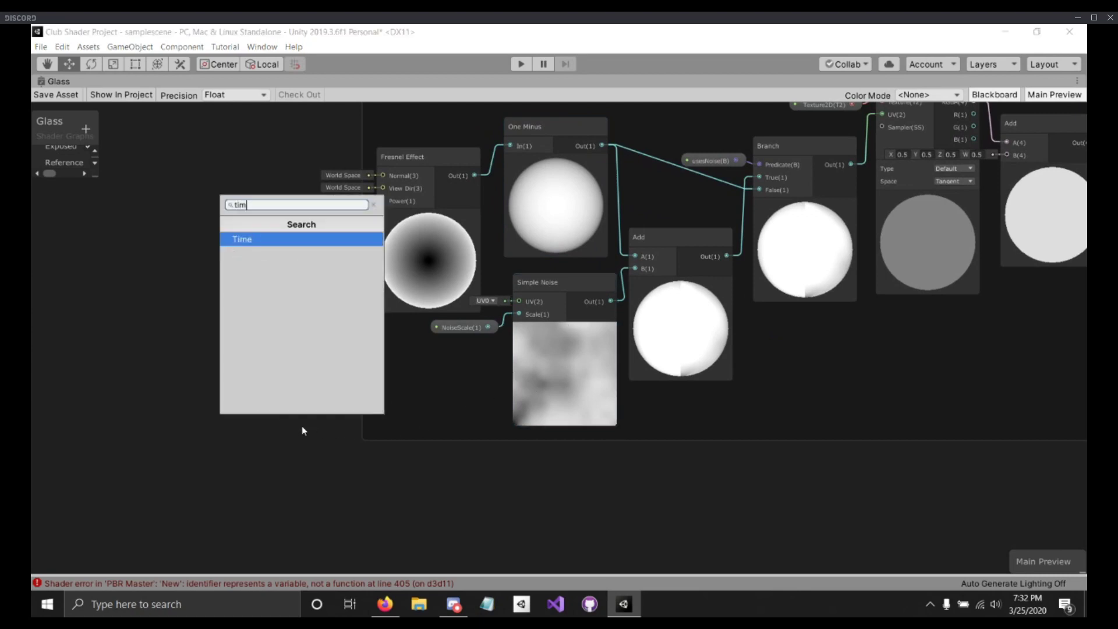
{"action": "left_click", "coordinate": [328, 241]}
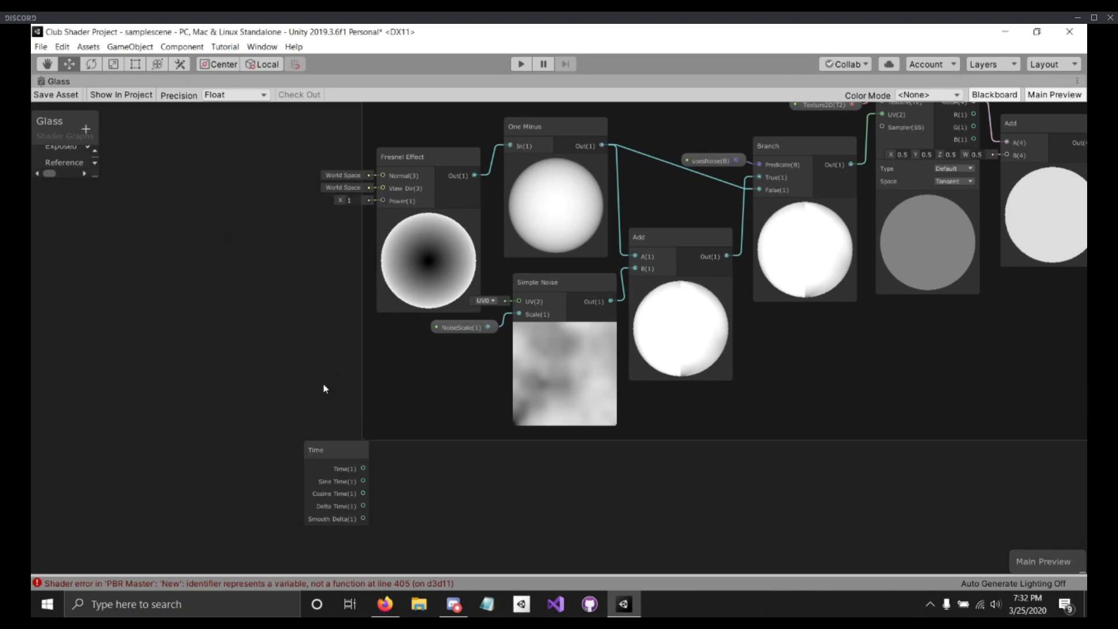
{"action": "left_click_drag", "start_coordinate": [331, 444], "coordinate": [222, 344]}
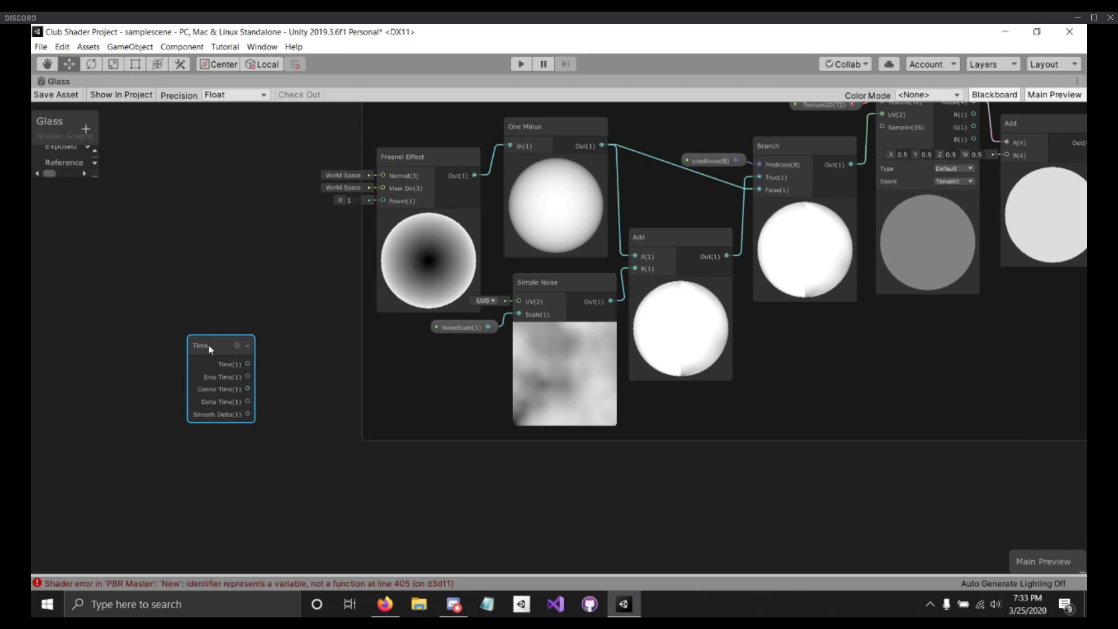
{"action": "left_click_drag", "start_coordinate": [210, 348], "coordinate": [201, 358]}
{"action": "left_click", "coordinate": [271, 376]}
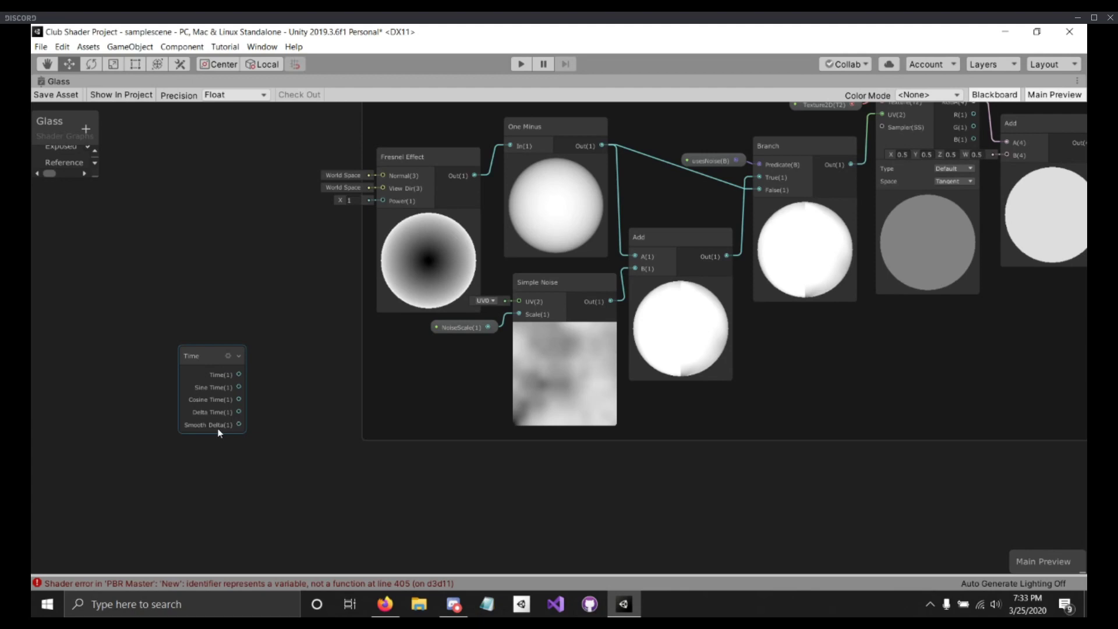
Step: Try driving Simple Noise's UV input directly with the Time output, and disconnect the two nodes again
{"action": "left_click_drag", "start_coordinate": [204, 361], "coordinate": [519, 302]}
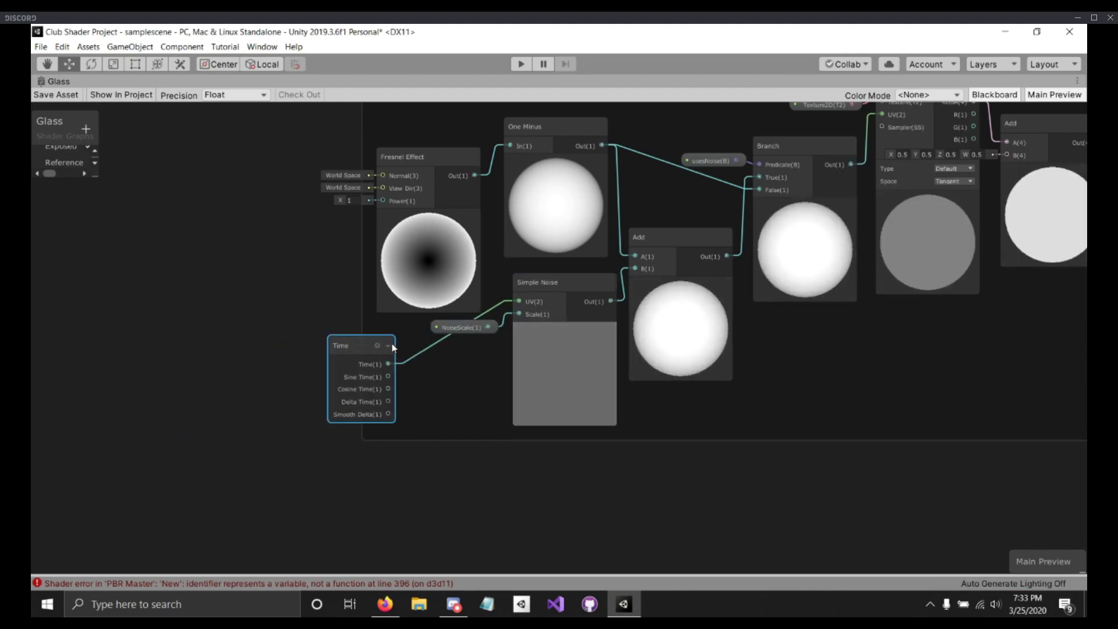
{"action": "left_click_drag", "start_coordinate": [356, 347], "coordinate": [313, 343]}
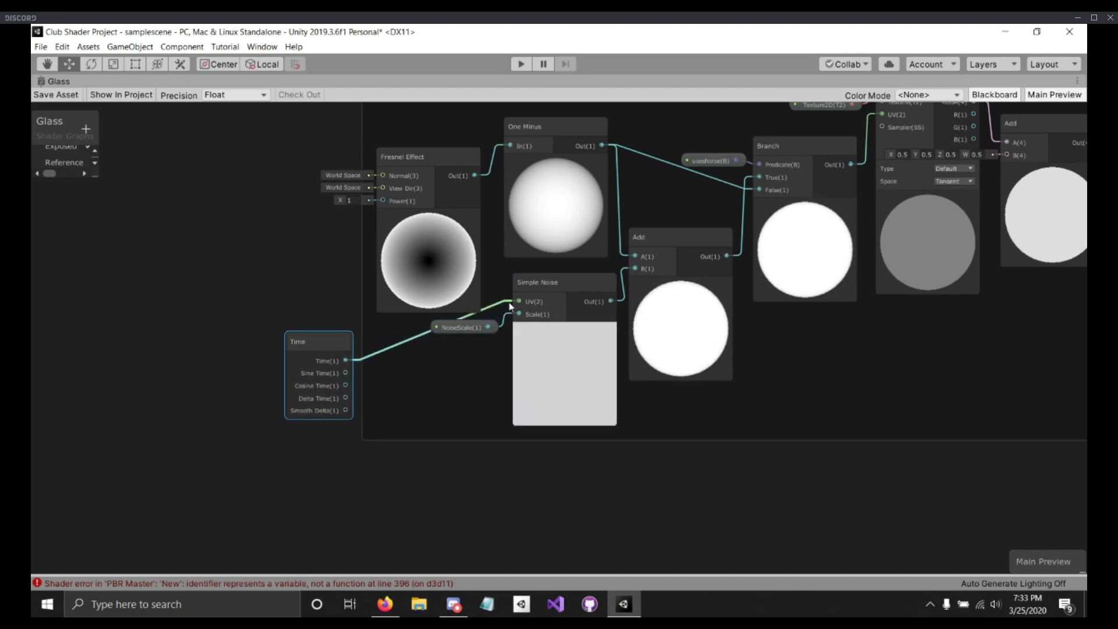
{"action": "left_click_drag", "start_coordinate": [509, 302], "coordinate": [351, 434]}
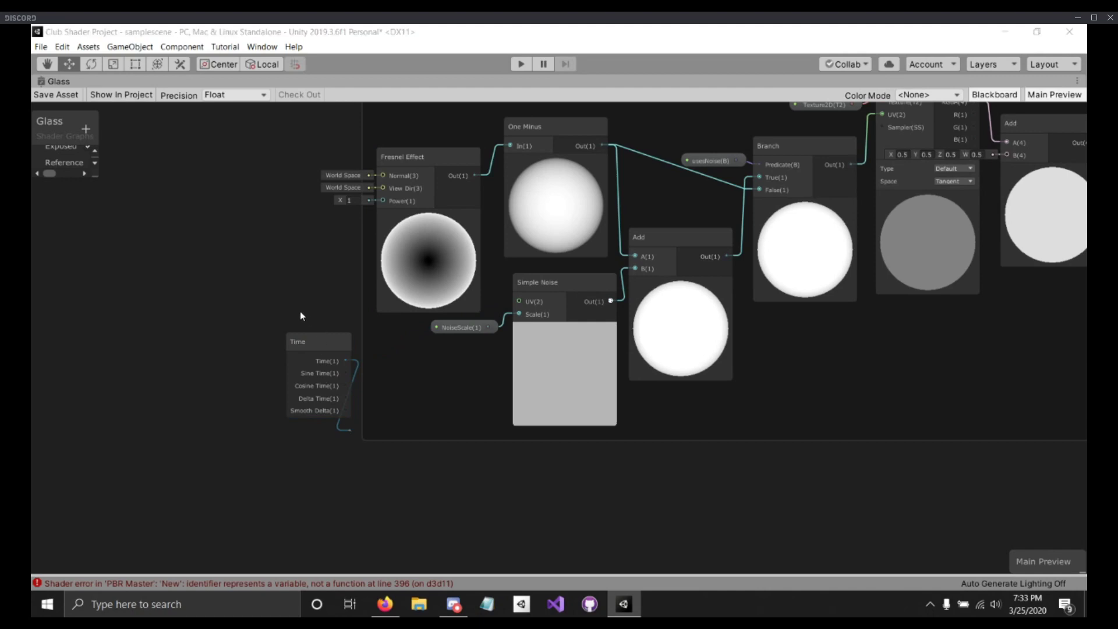
{"action": "left_click", "coordinate": [201, 257]}
{"action": "left_click_drag", "start_coordinate": [308, 344], "coordinate": [249, 367]}
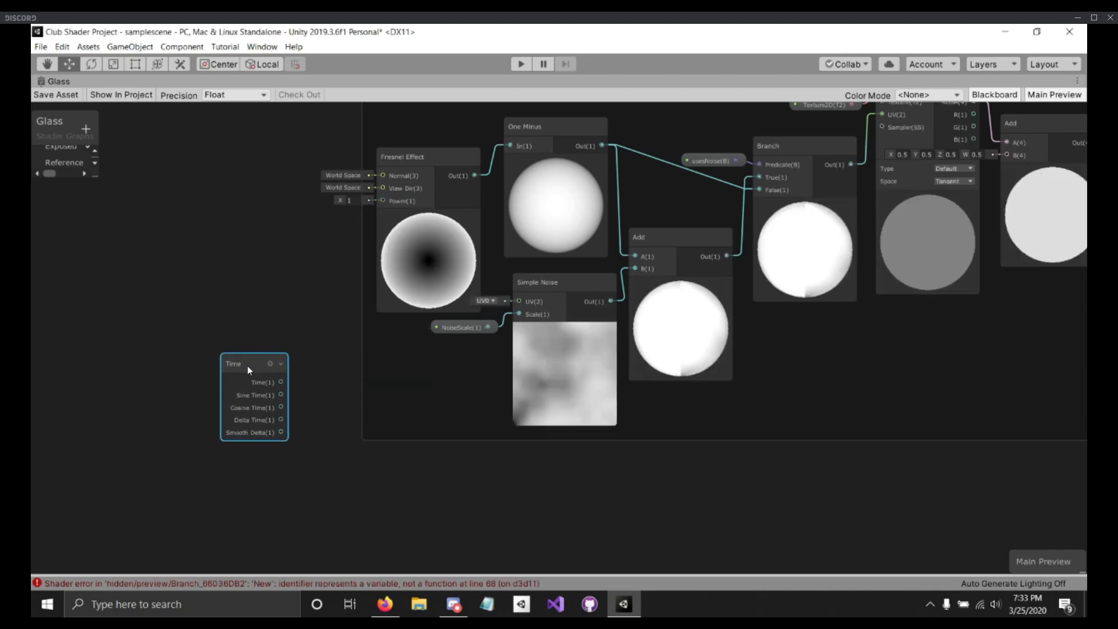
{"action": "left_click_drag", "start_coordinate": [249, 370], "coordinate": [212, 367]}
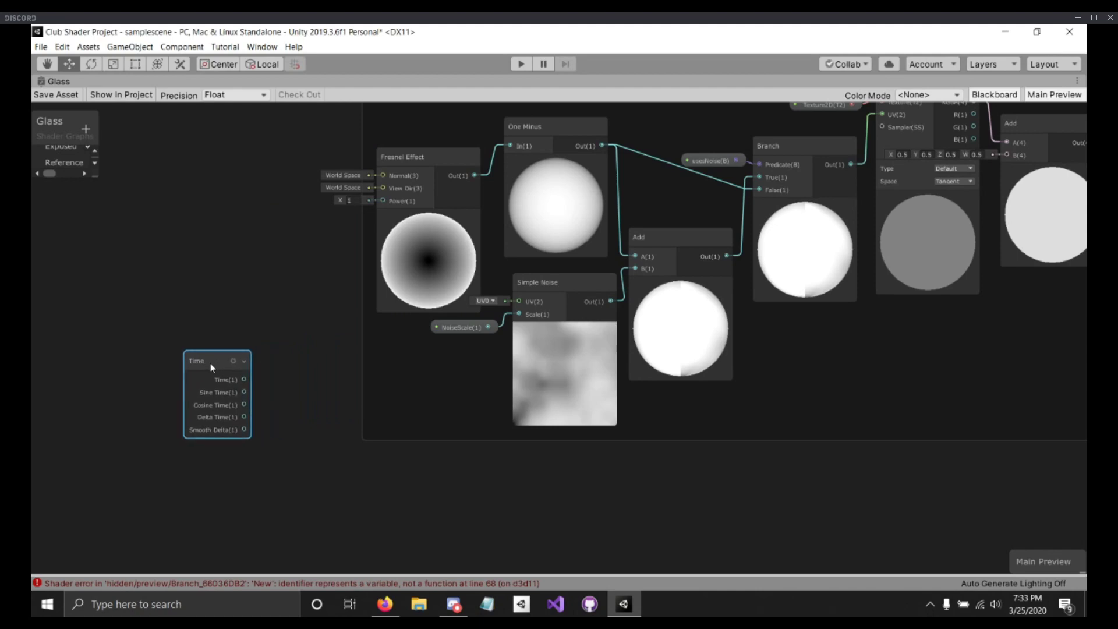
Step: Add a Tiling And Offset node below the Fresnel Effect node and connect the Time output to its Offset
{"action": "left_click", "coordinate": [288, 386]}
{"action": "key", "text": "space"}
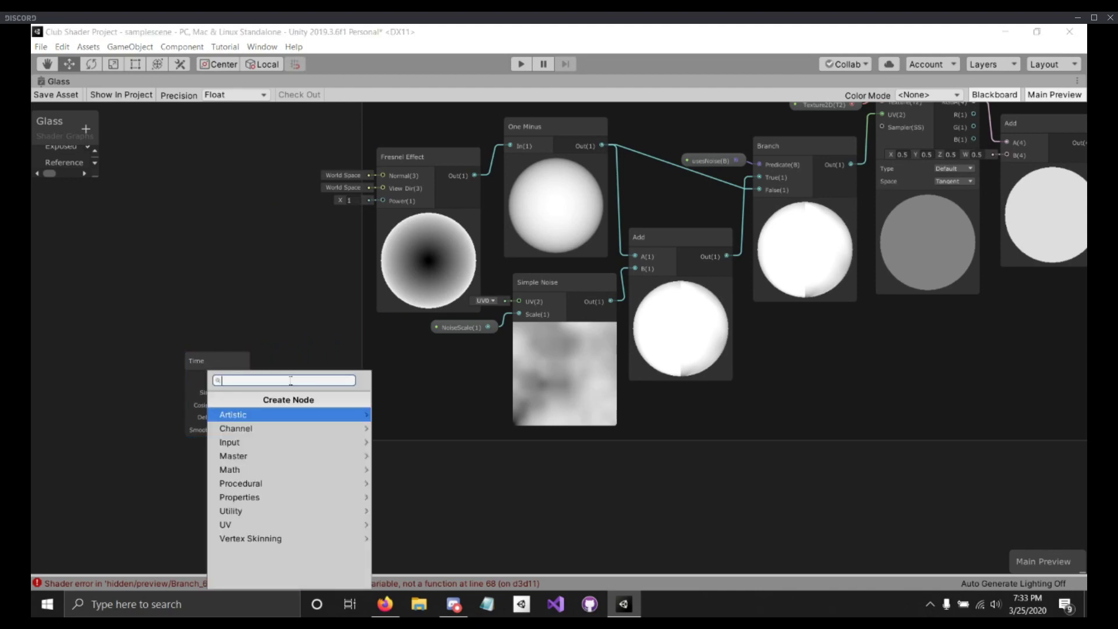
{"action": "type", "text": "til"}
{"action": "key", "text": "Return"}
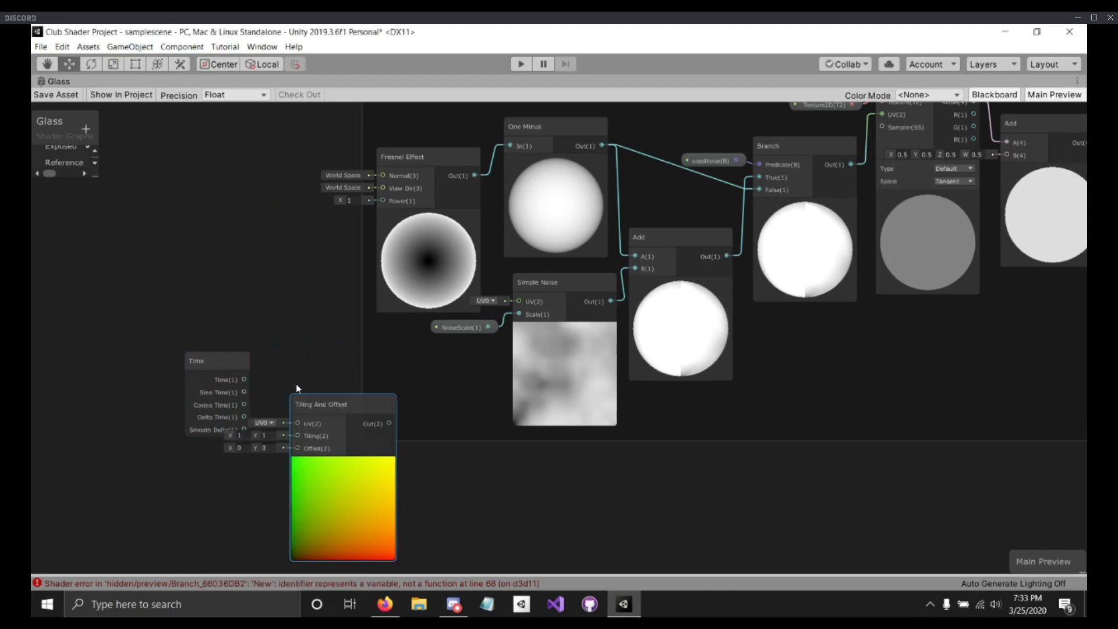
{"action": "left_click_drag", "start_coordinate": [318, 401], "coordinate": [356, 376]}
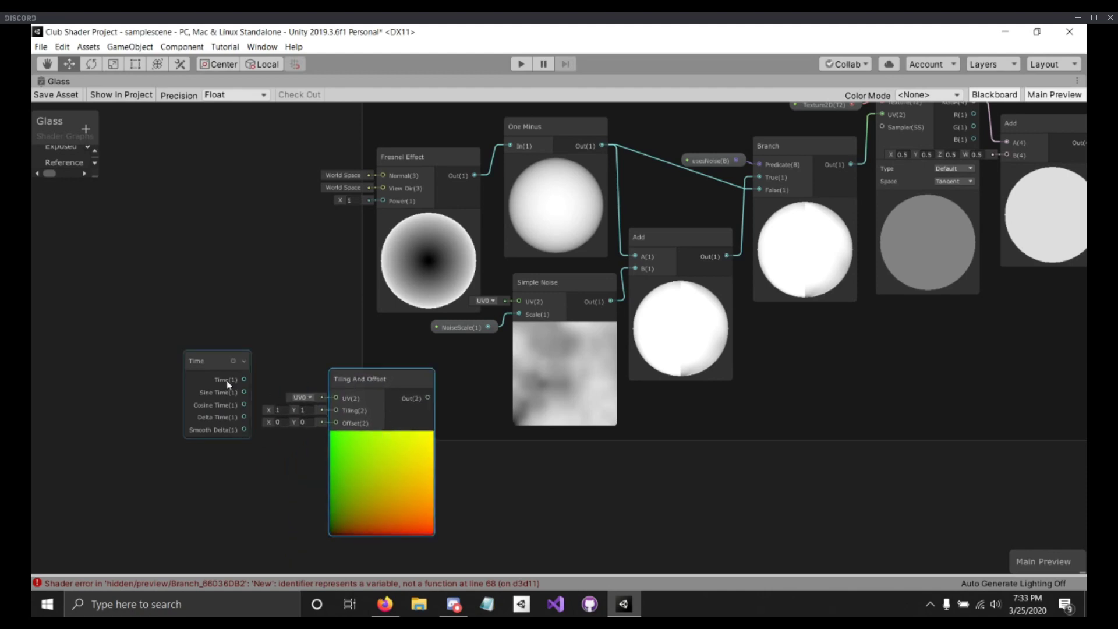
{"action": "left_click_drag", "start_coordinate": [228, 385], "coordinate": [329, 430]}
{"action": "left_click_drag", "start_coordinate": [183, 401], "coordinate": [227, 424]}
Step: Connect the Tiling And Offset output to Simple Noise's UV input and save the shader graph
{"action": "left_click_drag", "start_coordinate": [428, 400], "coordinate": [519, 302]}
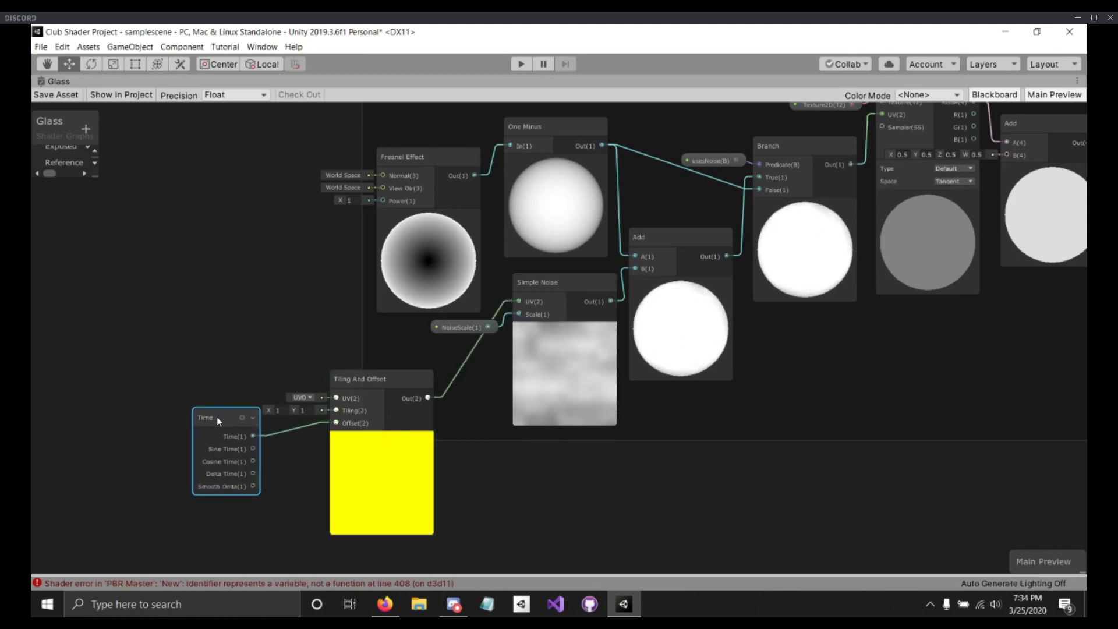
{"action": "left_click_drag", "start_coordinate": [216, 417], "coordinate": [267, 431]}
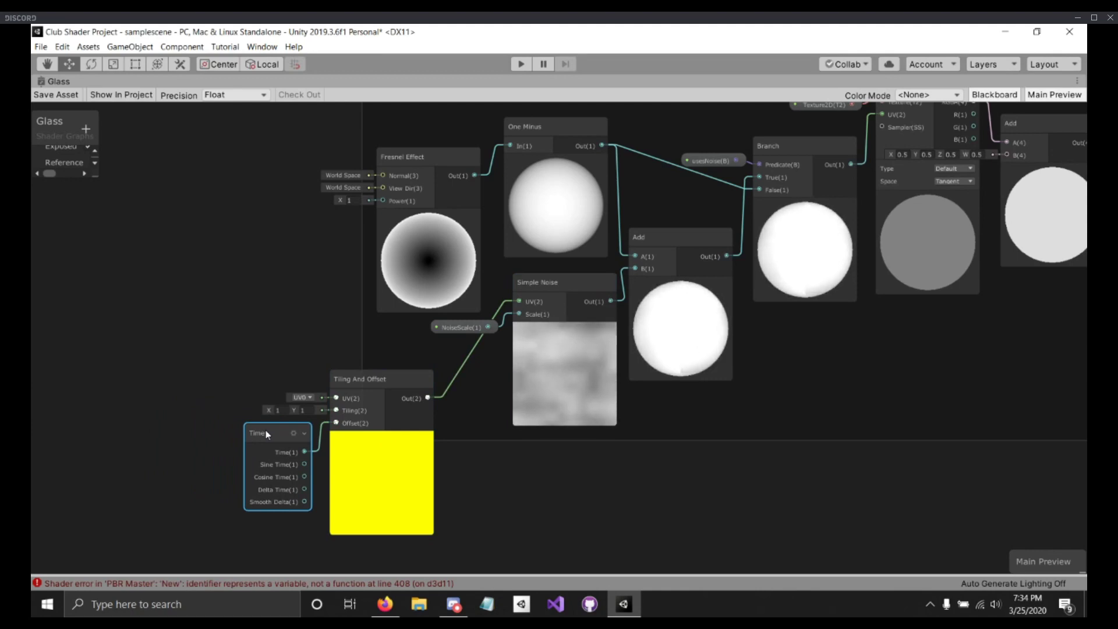
{"action": "left_click", "coordinate": [71, 97]}
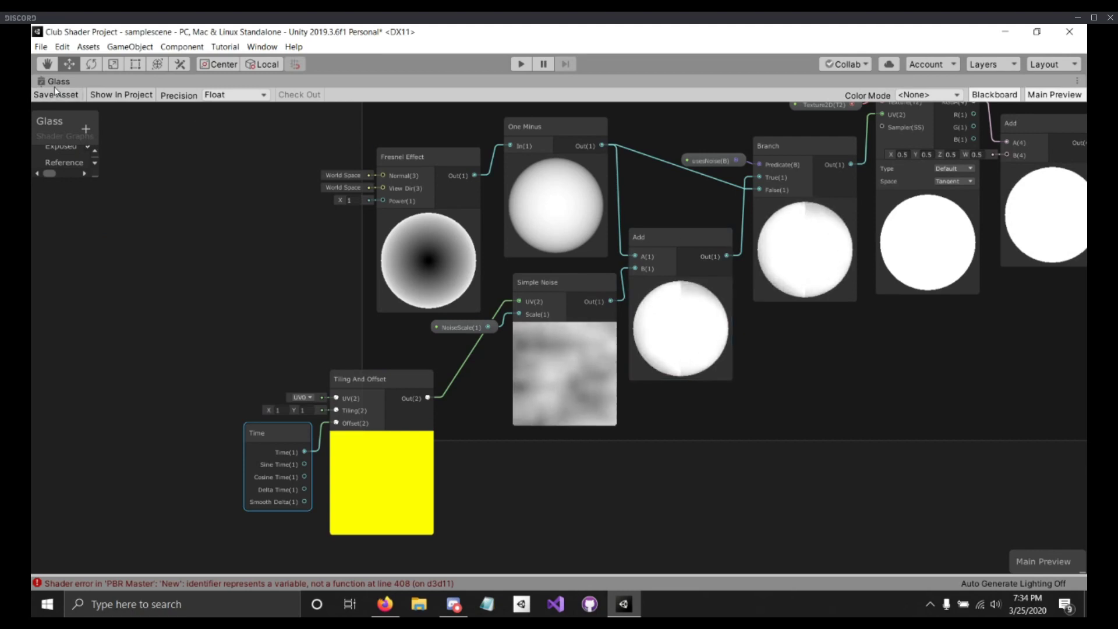
Step: Open the Trial2 shader graph from the Test Run folder and add a Time node beside its Iridescence group
{"action": "double_click", "coordinate": [56, 85]}
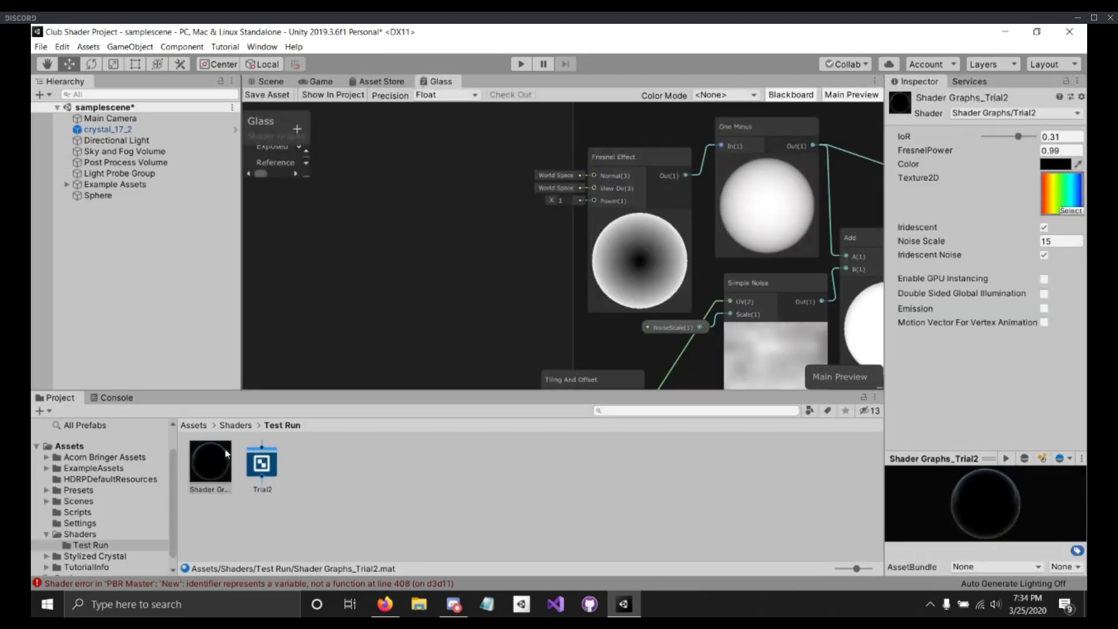
{"action": "left_click", "coordinate": [271, 463]}
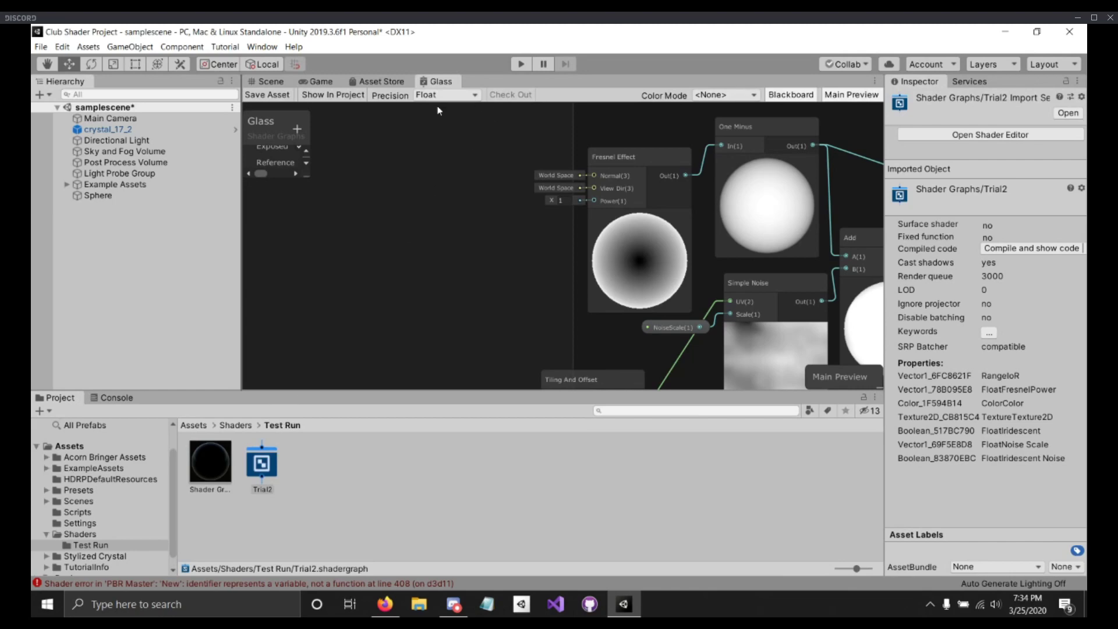
{"action": "double_click", "coordinate": [486, 81]}
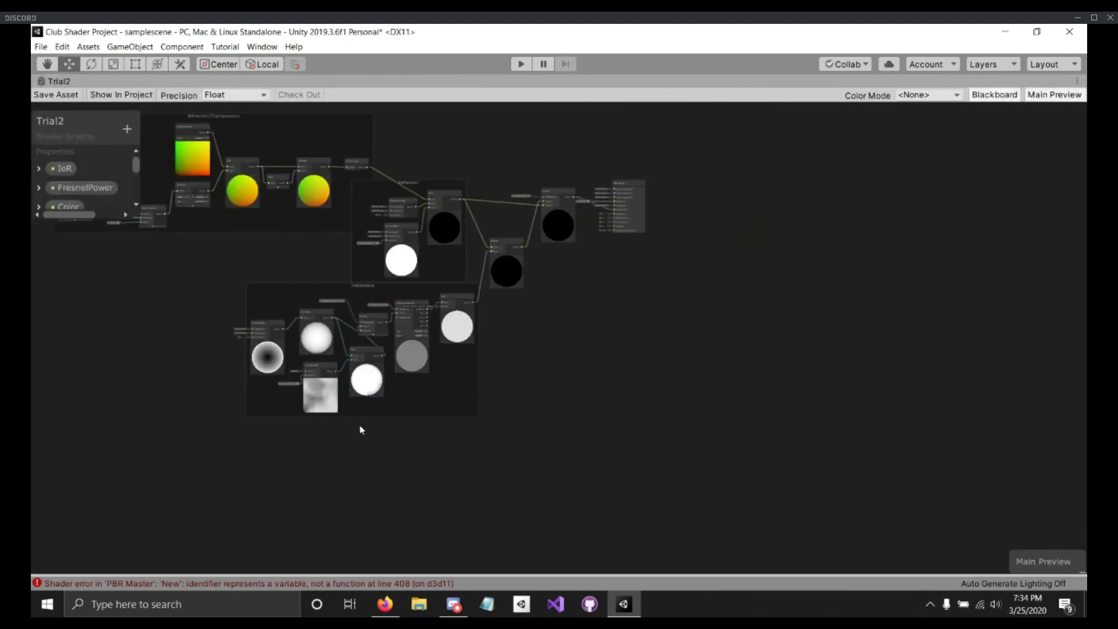
{"action": "scroll", "coordinate": [360, 430], "scroll_direction": "up", "scroll_amount": 5}
{"action": "middle_click_drag", "start_coordinate": [282, 438], "coordinate": [625, 435]}
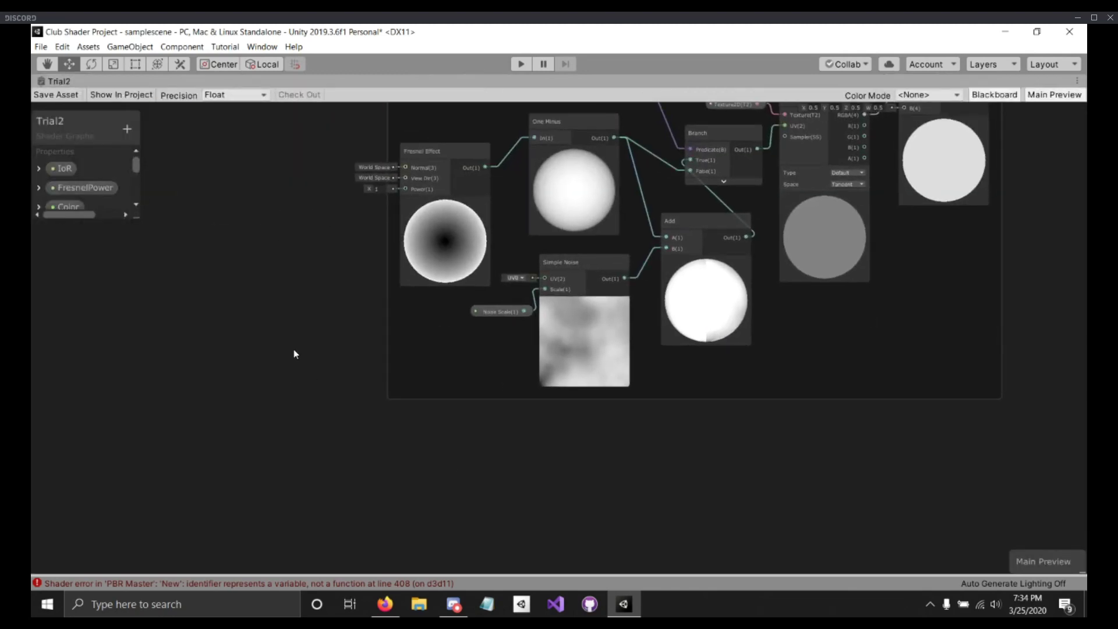
{"action": "key", "text": "space"}
{"action": "type", "text": "time"}
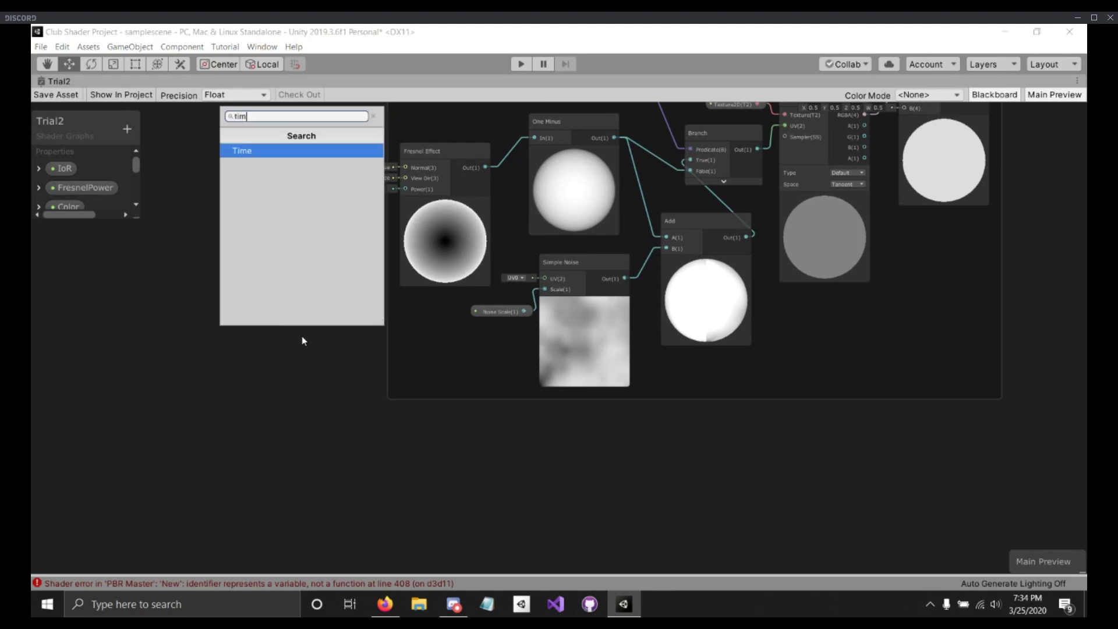
{"action": "key", "text": "Return"}
Step: Add a Tiling And Offset node with its Offset fed by Time and connect its output to Simple Noise's UV input
{"action": "left_click_drag", "start_coordinate": [359, 375], "coordinate": [383, 348]}
{"action": "type", "text": "til"}
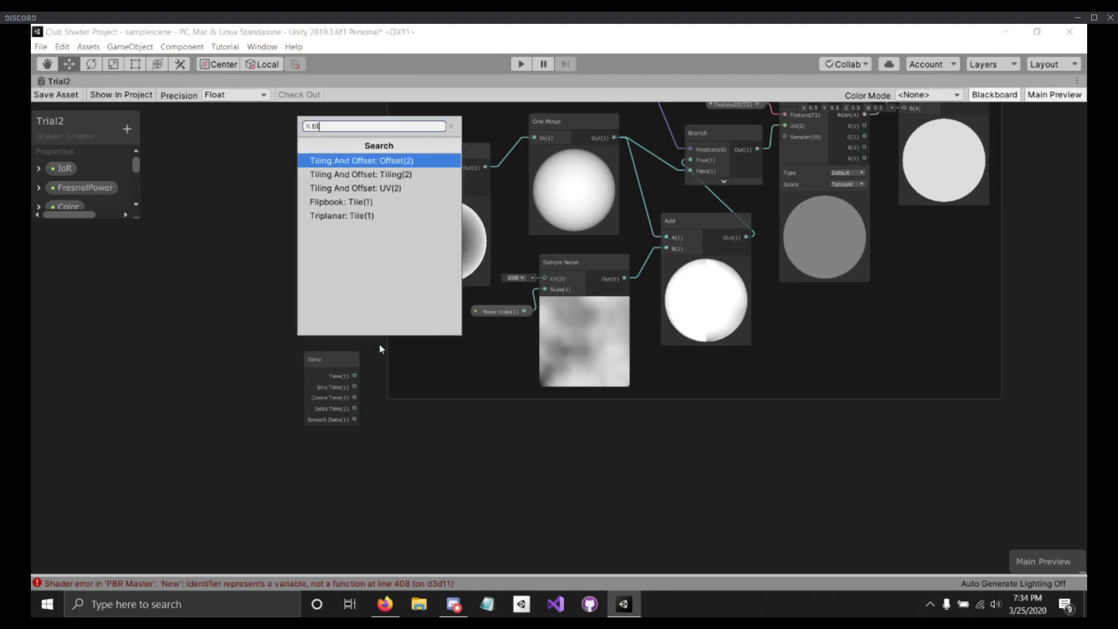
{"action": "left_click", "coordinate": [394, 163]}
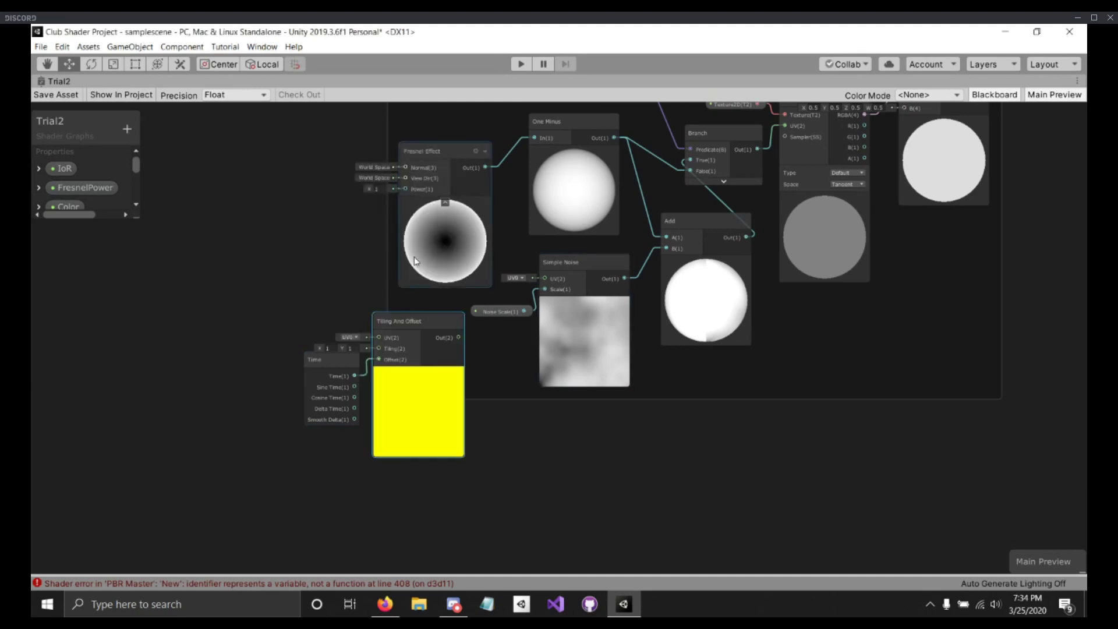
{"action": "left_click_drag", "start_coordinate": [459, 338], "coordinate": [541, 279]}
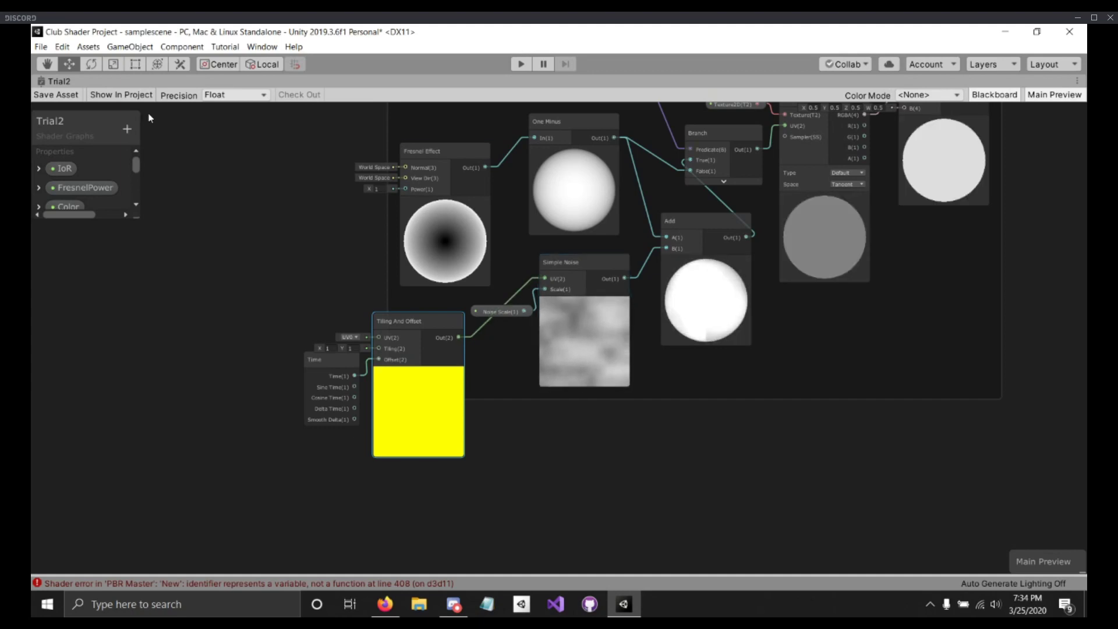
Step: Examine the iridescent noise on the sphere and crystals in the scene view
{"action": "double_click", "coordinate": [64, 83]}
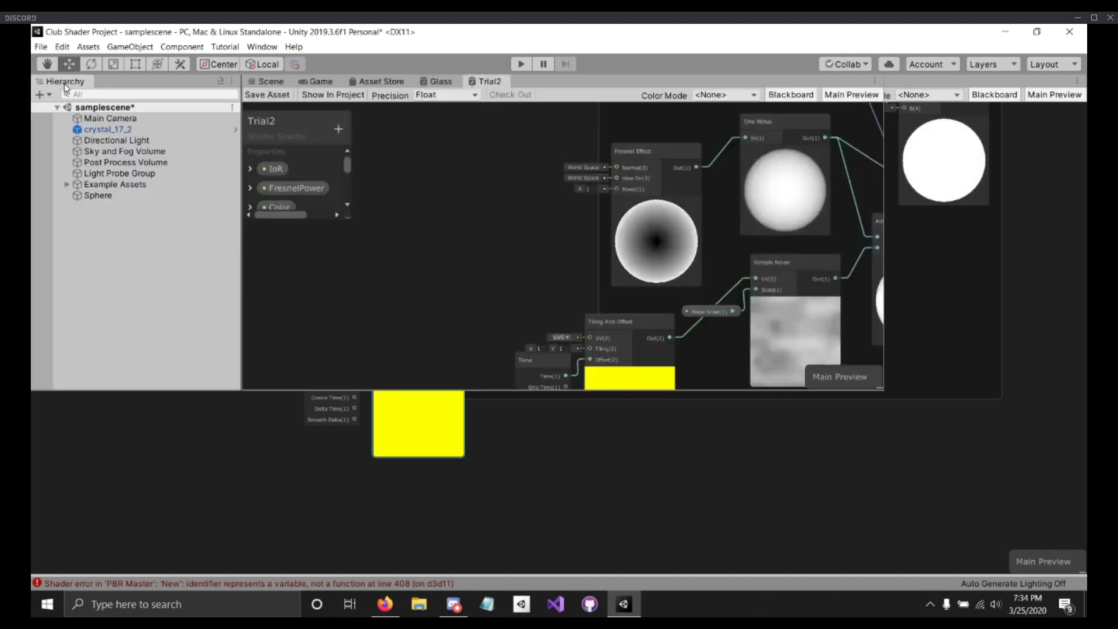
{"action": "left_click", "coordinate": [275, 85]}
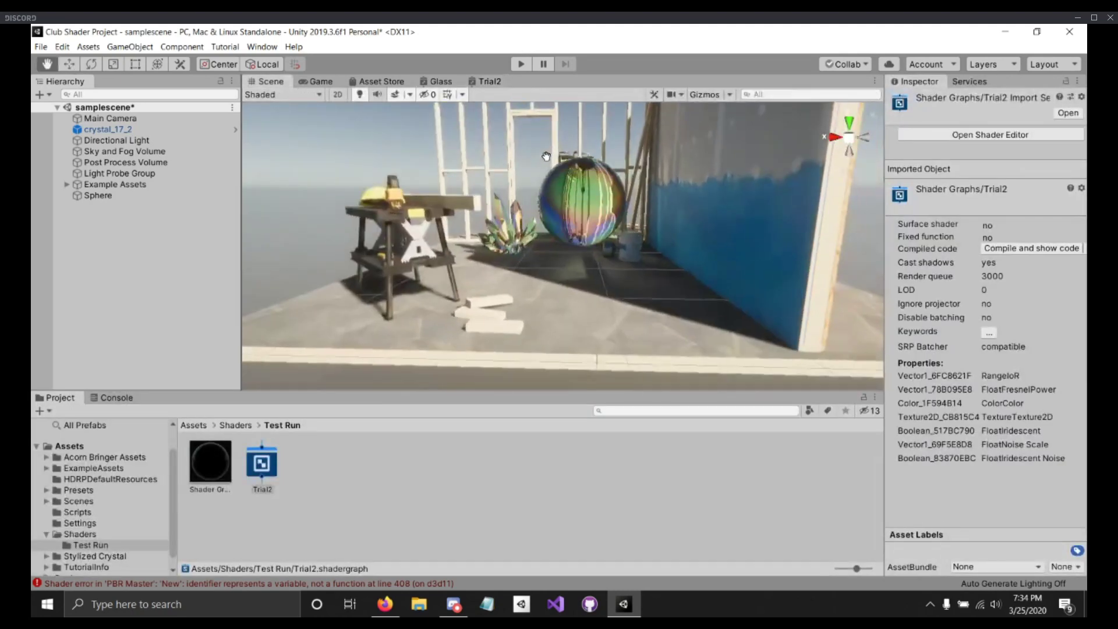
{"action": "middle_click_drag", "start_coordinate": [547, 156], "coordinate": [526, 244]}
{"action": "scroll", "coordinate": [561, 166], "scroll_direction": "up", "scroll_amount": 7}
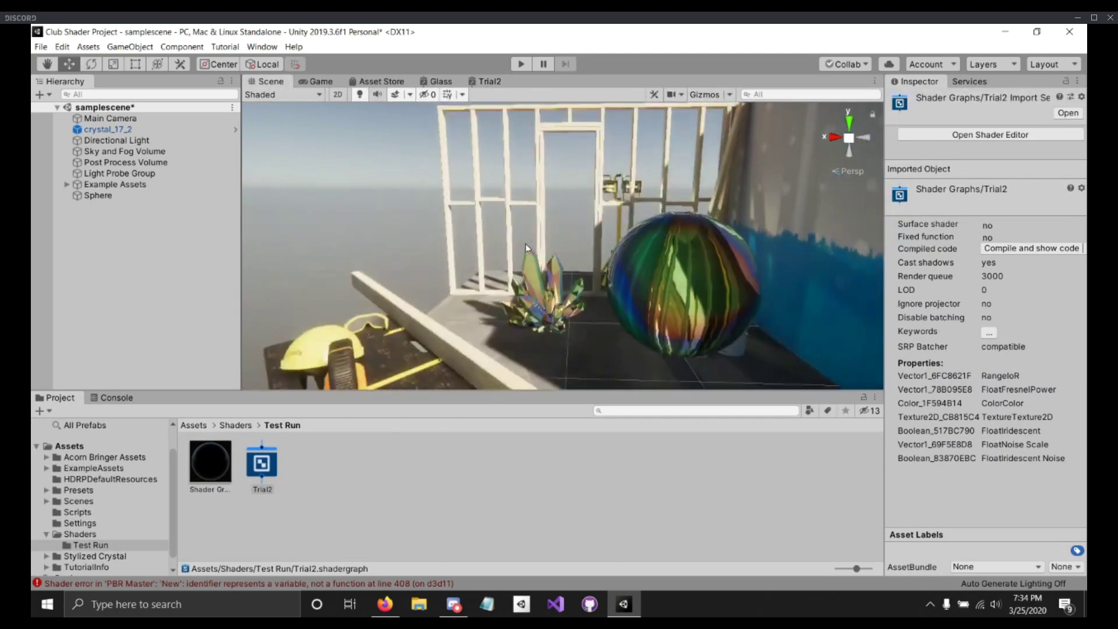
{"action": "scroll", "coordinate": [525, 251], "scroll_direction": "up", "scroll_amount": 5}
{"action": "right_click_drag", "start_coordinate": [520, 256], "coordinate": [598, 307]}
{"action": "middle_click_drag", "start_coordinate": [598, 307], "coordinate": [543, 289]}
{"action": "scroll", "coordinate": [539, 288], "scroll_direction": "down", "scroll_amount": 8}
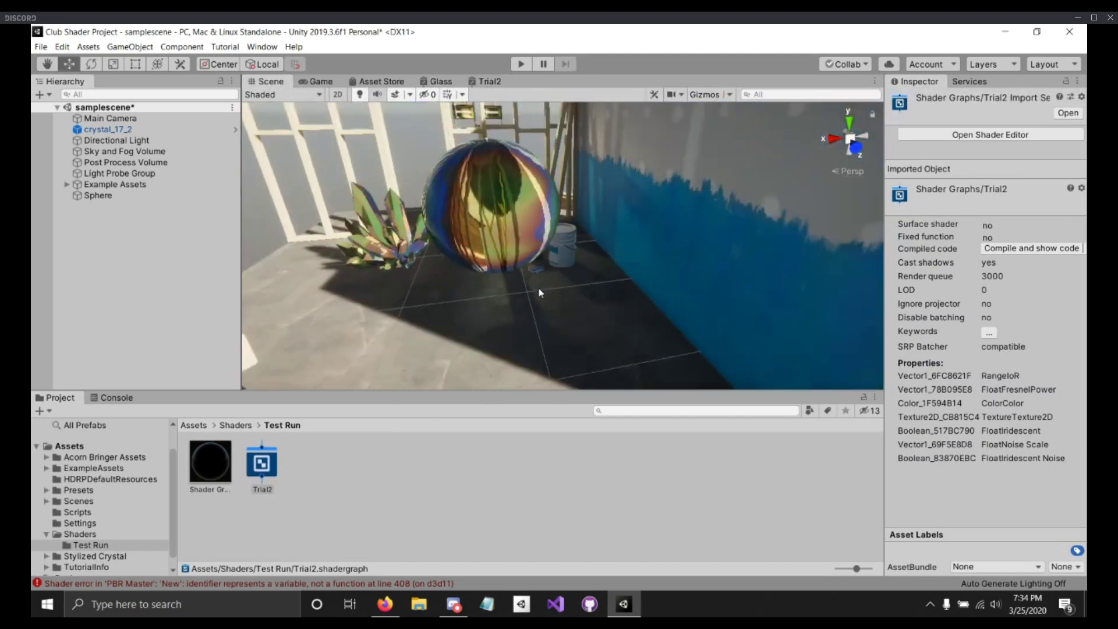
{"action": "key", "text": "f"}
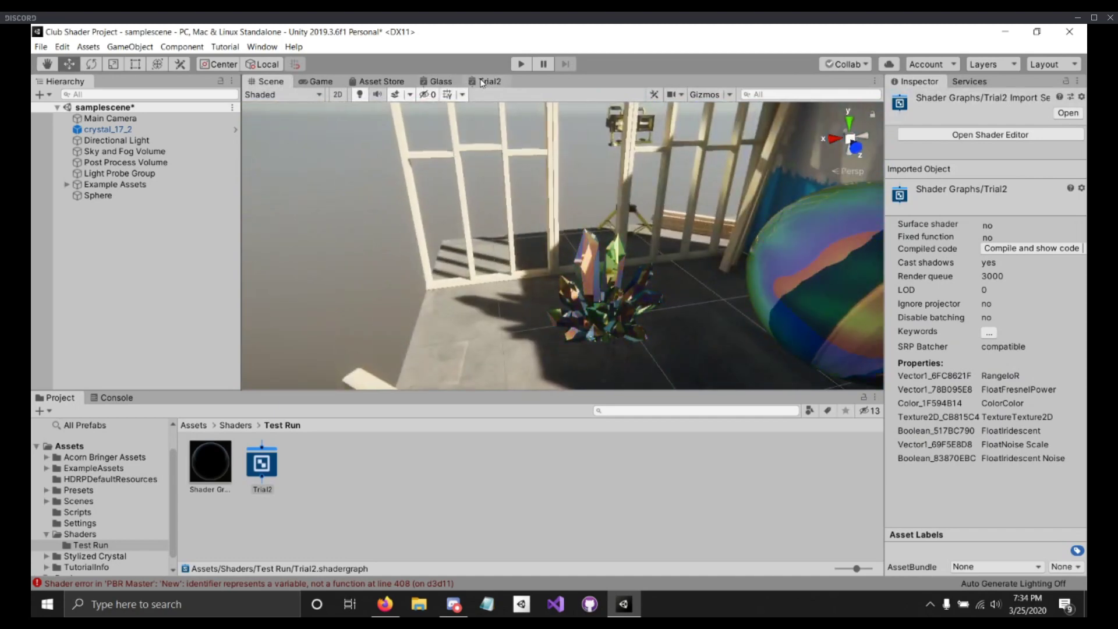
Step: Move Trial2's Time node farther from Tiling And Offset and add a Vector1 property named Speed to the graph
{"action": "left_click", "coordinate": [482, 82]}
{"action": "left_click_drag", "start_coordinate": [500, 263], "coordinate": [408, 242]}
{"action": "scroll", "coordinate": [295, 183], "scroll_direction": "down", "scroll_amount": 3}
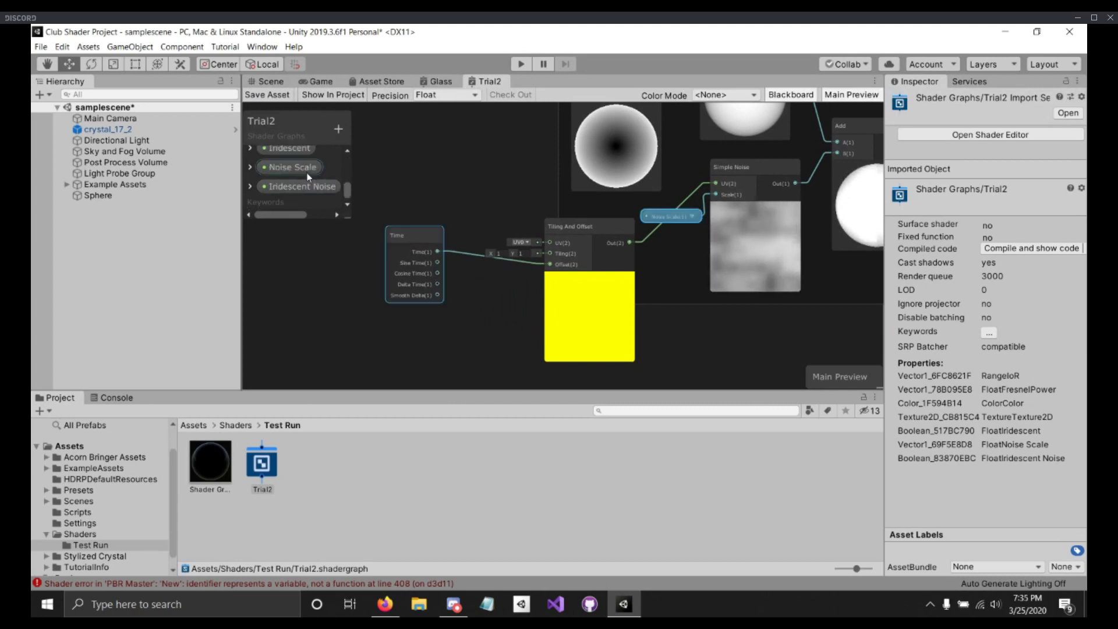
{"action": "left_click", "coordinate": [339, 128]}
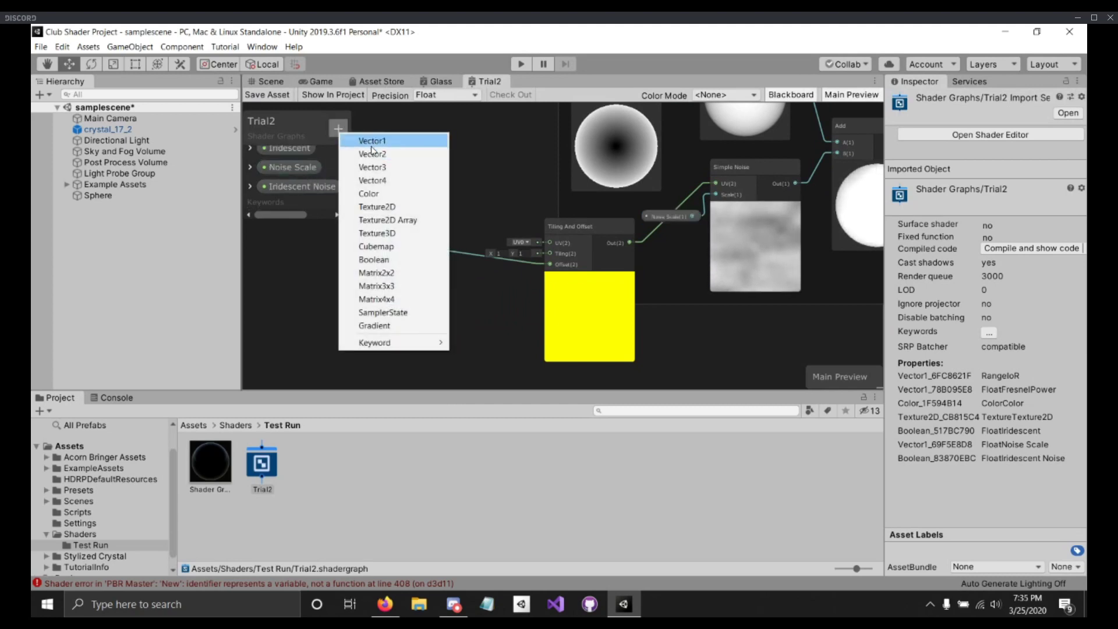
{"action": "left_click", "coordinate": [371, 146]}
{"action": "type", "text": "Speel"}
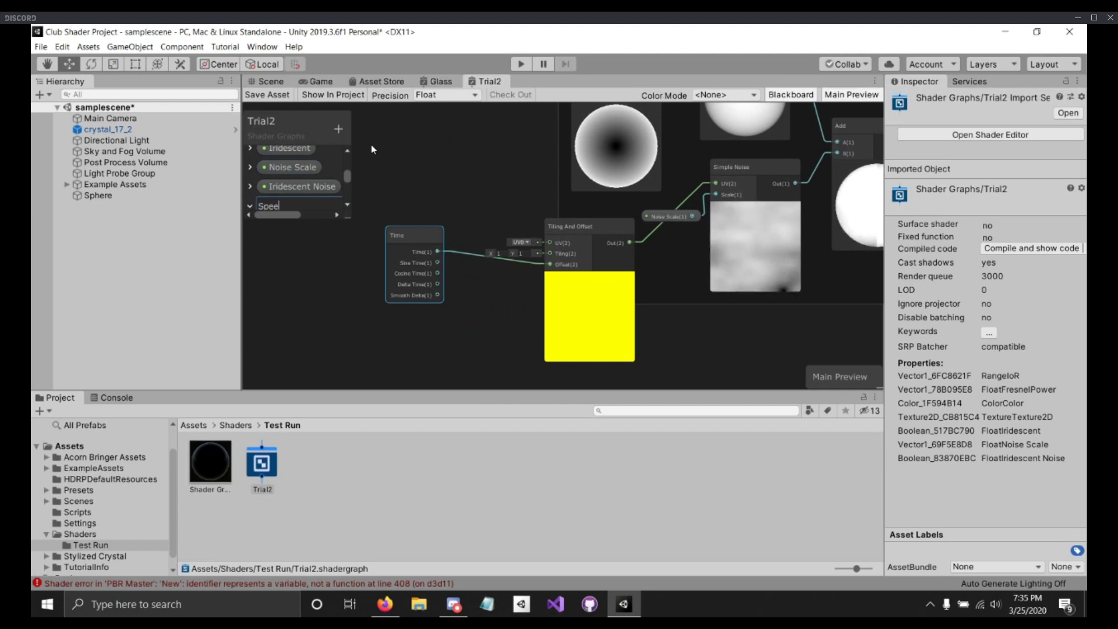
{"action": "key", "text": "BackSpace"}
{"action": "type", "text": "d"}
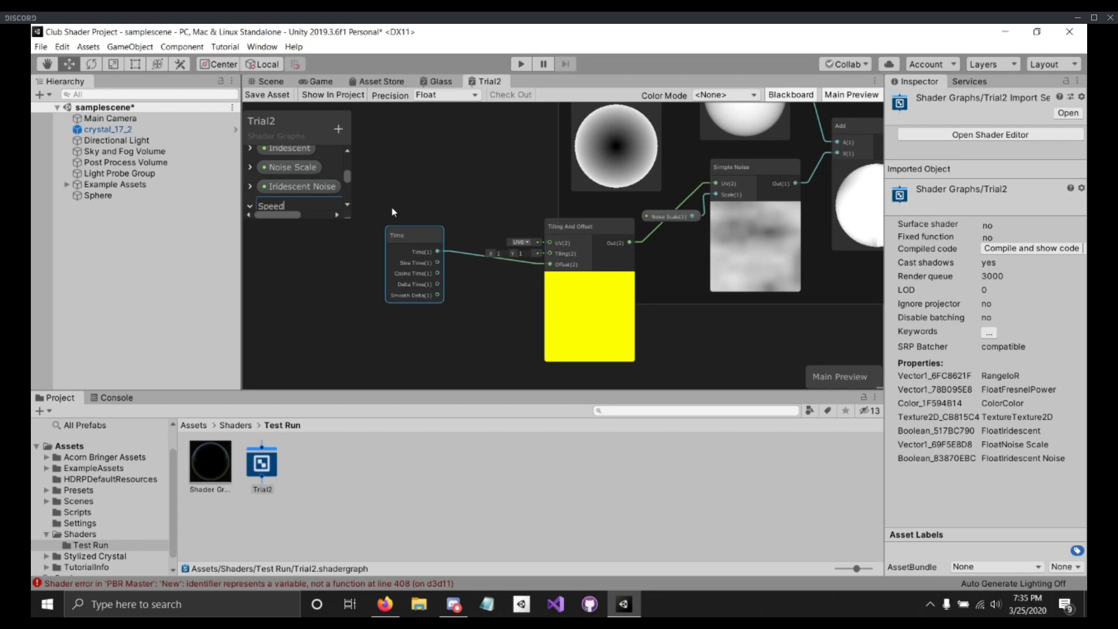
{"action": "key", "text": "Return"}
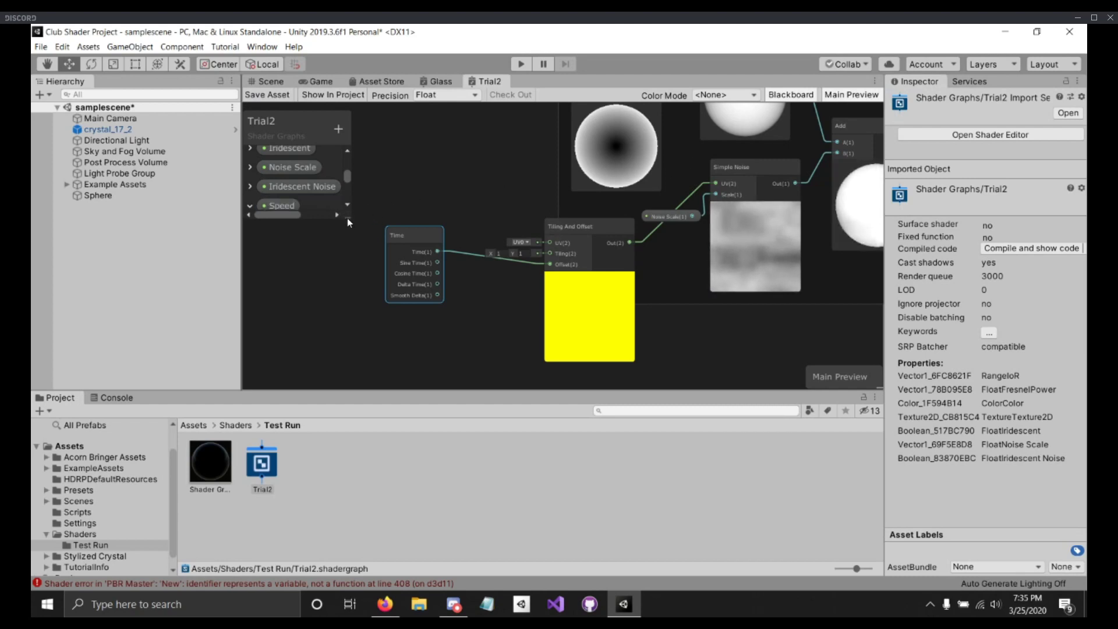
{"action": "left_click_drag", "start_coordinate": [347, 215], "coordinate": [369, 257]}
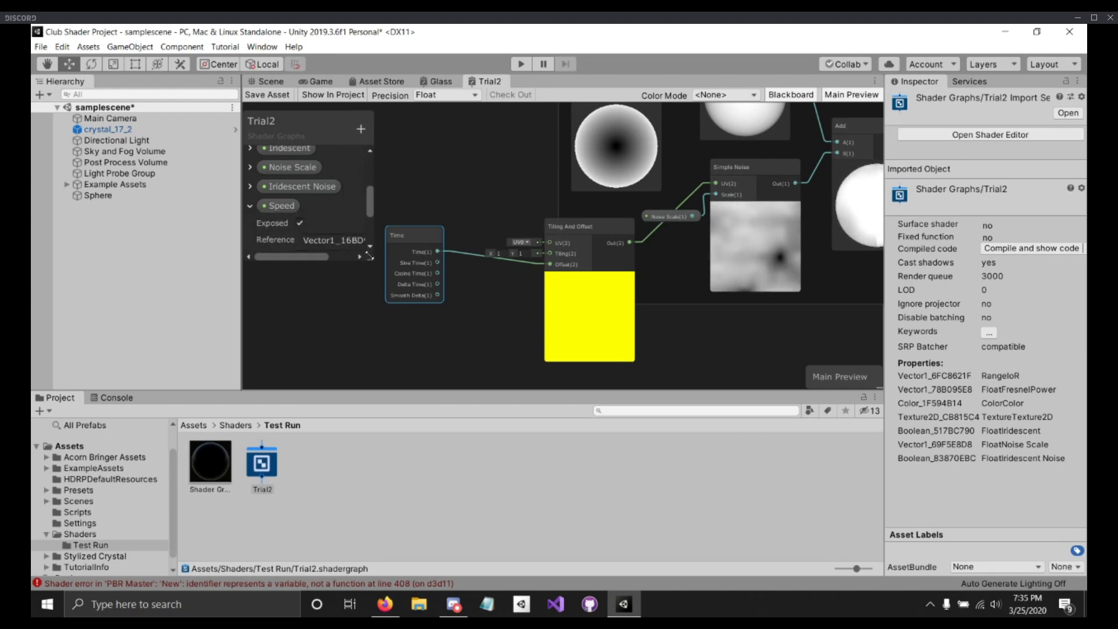
Step: Place the Speed property below the Time node and feed it into the B input of a new Multiply node
{"action": "left_click_drag", "start_coordinate": [271, 213], "coordinate": [452, 336]}
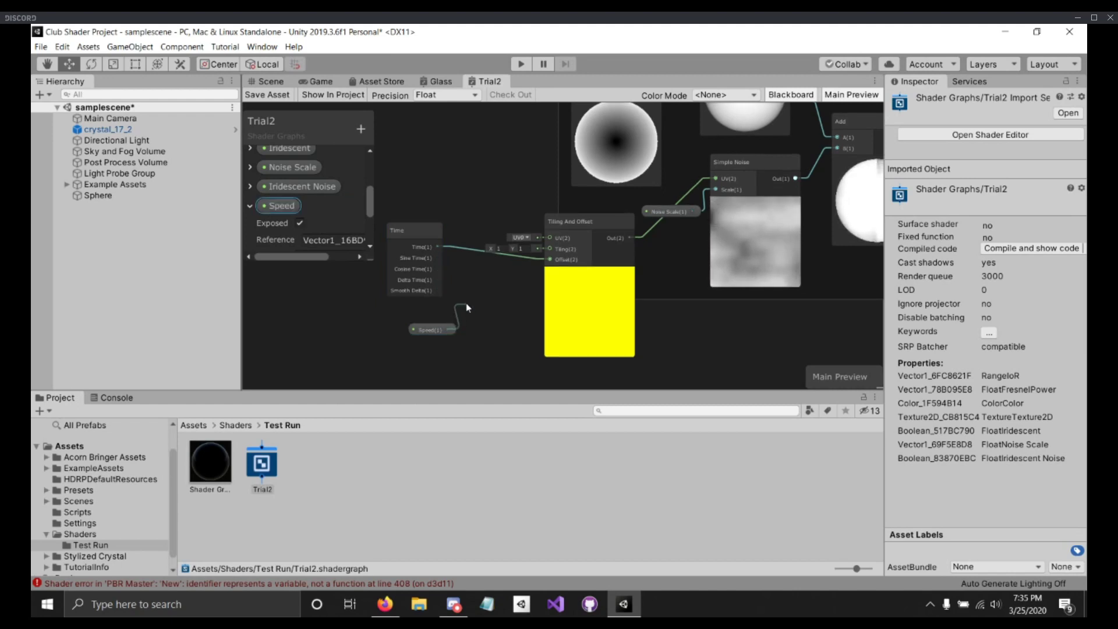
{"action": "key", "text": "space"}
{"action": "type", "text": "mul"}
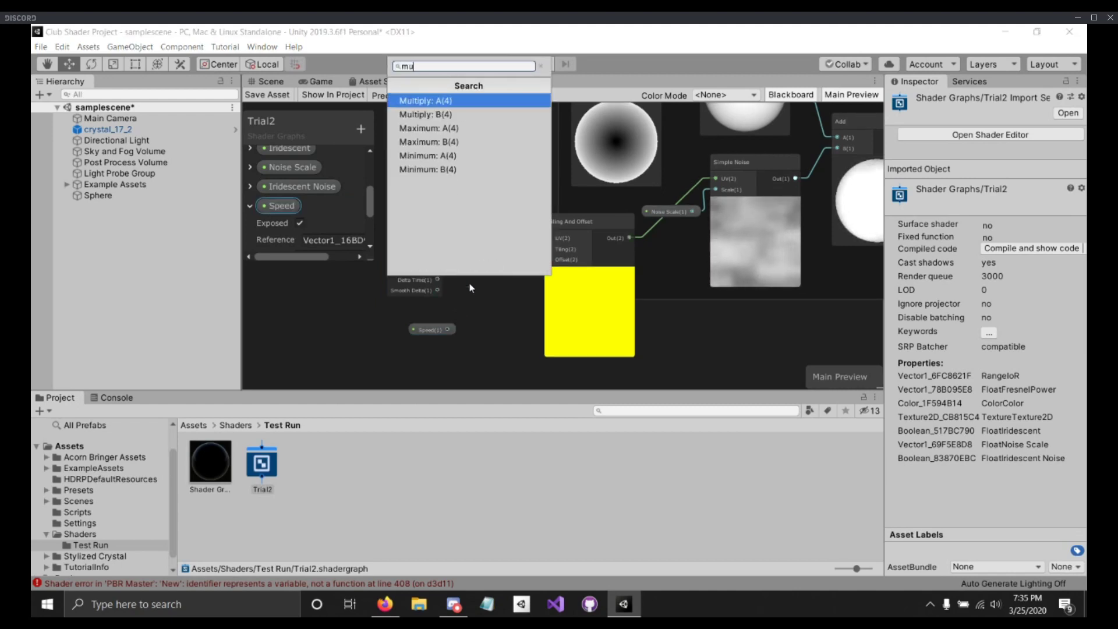
{"action": "left_click", "coordinate": [450, 114]}
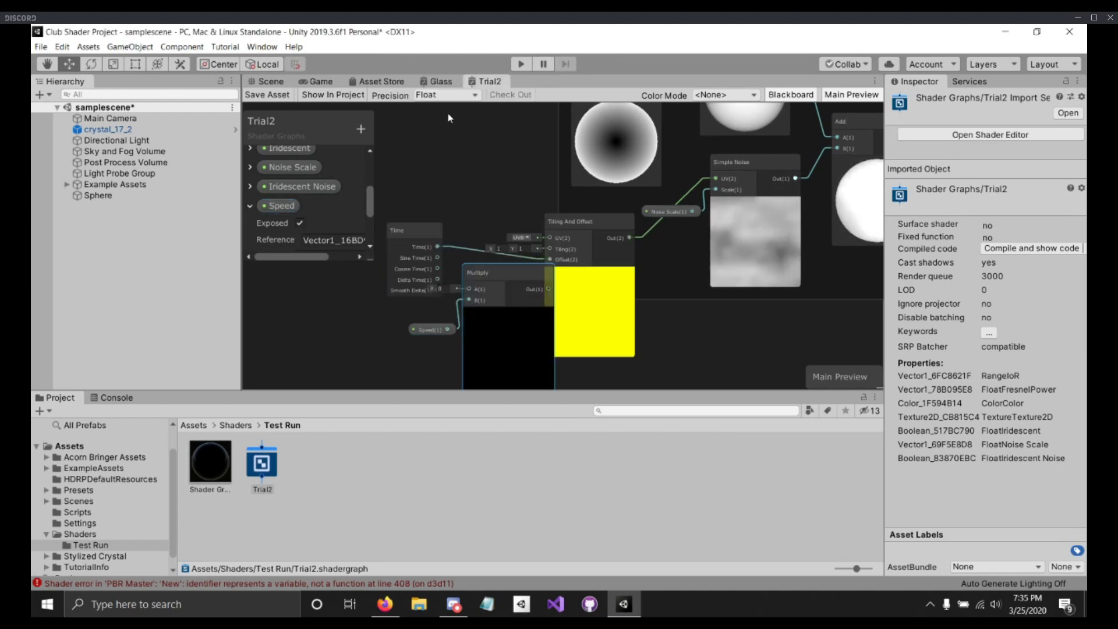
Step: Connect Time to Multiply's A input and Multiply's output to Tiling And Offset's Offset, collapsing the Multiply preview
{"action": "left_click_drag", "start_coordinate": [437, 247], "coordinate": [470, 288]}
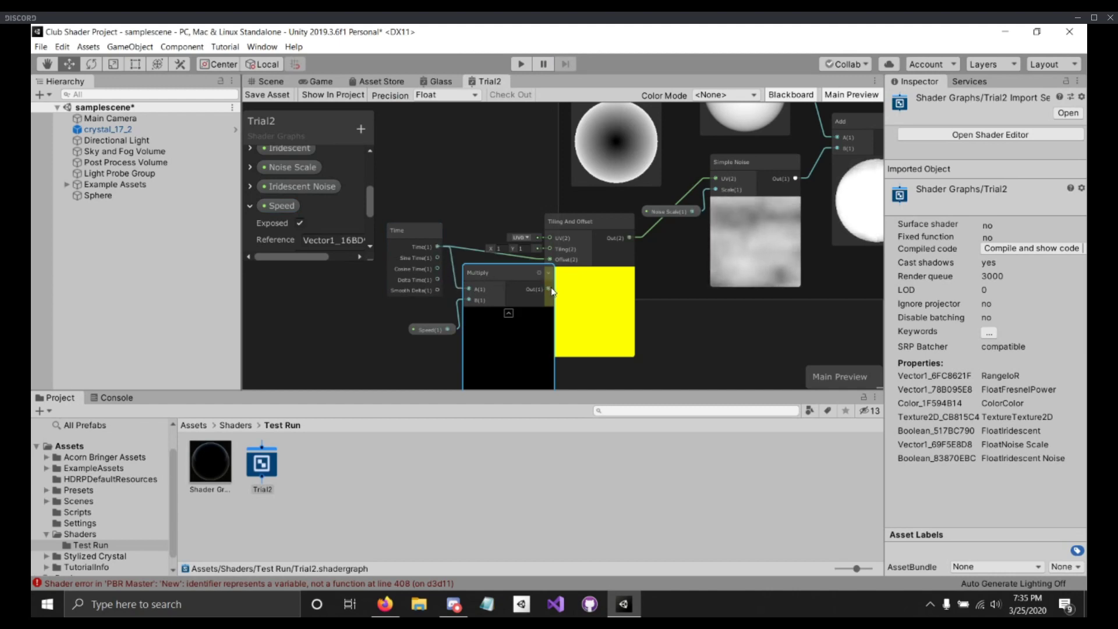
{"action": "left_click_drag", "start_coordinate": [549, 289], "coordinate": [551, 260]}
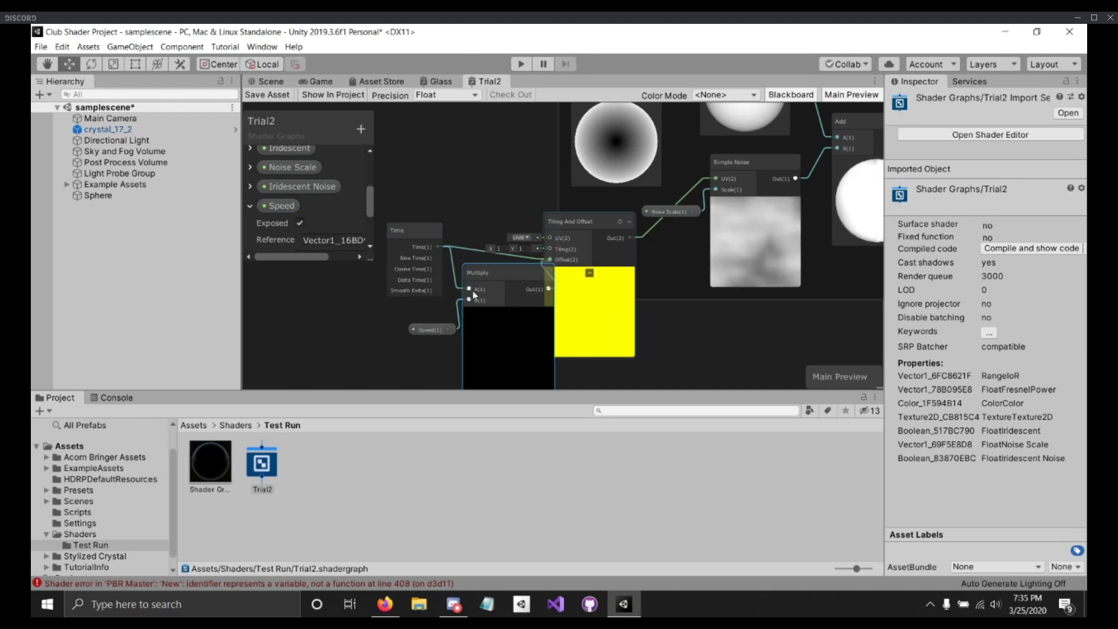
{"action": "left_click", "coordinate": [509, 314]}
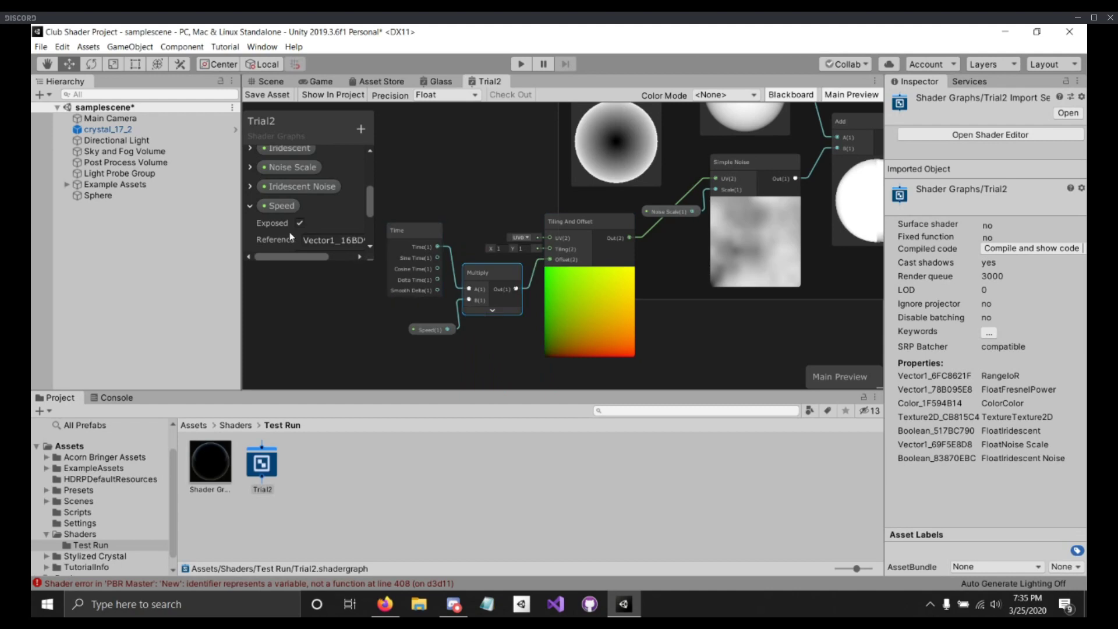
Step: Set the Speed property's default value to 0.5 and save the Trial2 shader graph
{"action": "scroll", "coordinate": [293, 224], "scroll_direction": "down", "scroll_amount": 2}
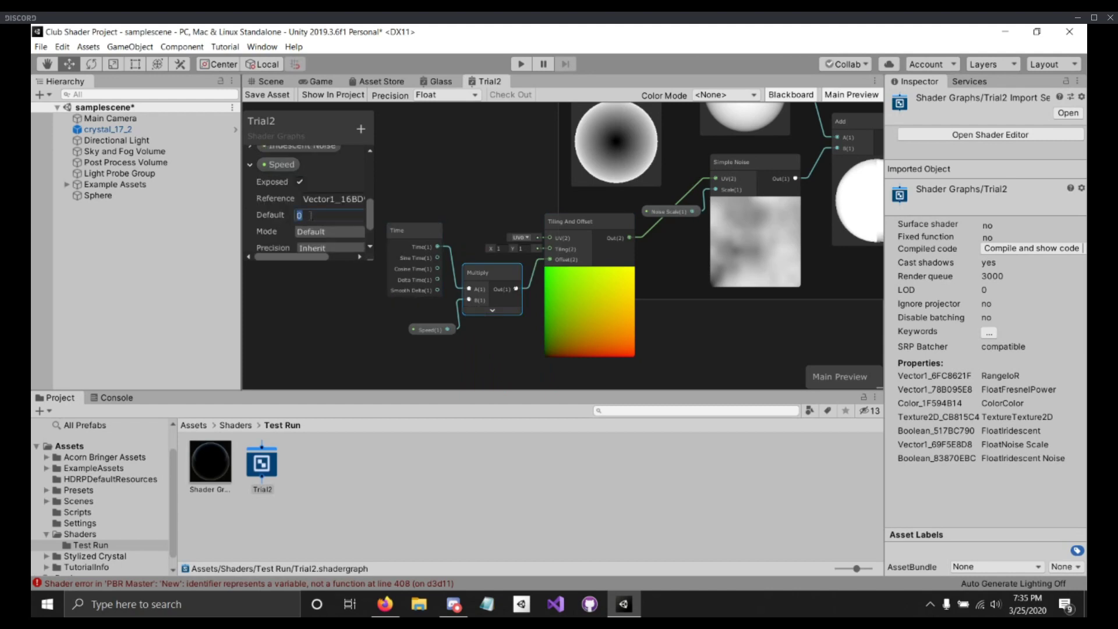
{"action": "left_click", "coordinate": [310, 215]}
{"action": "type", "text": ".5"}
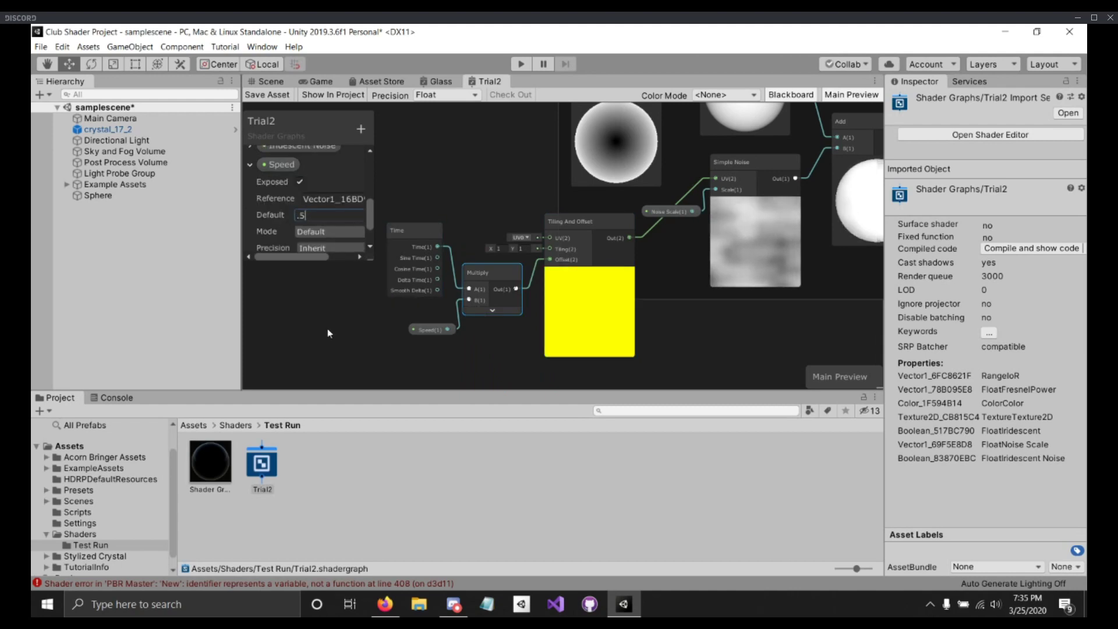
{"action": "left_click", "coordinate": [323, 289]}
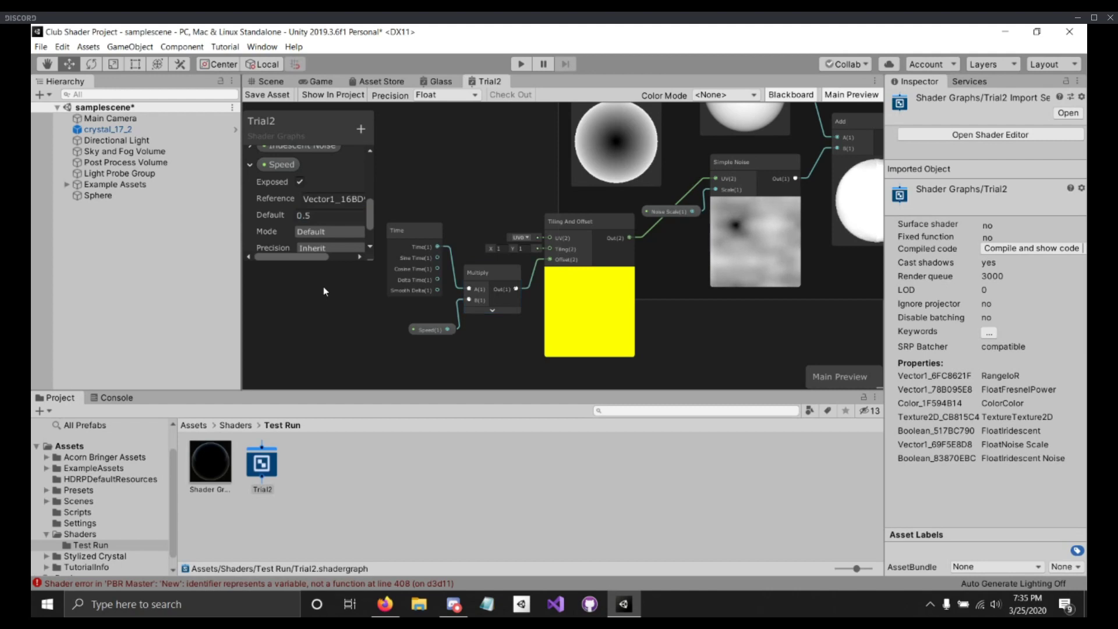
{"action": "left_click", "coordinate": [273, 99]}
Step: With the scene displayed, select the Shader Graphs_Trial2 material and set its Speed to 0.29
{"action": "left_click", "coordinate": [276, 79]}
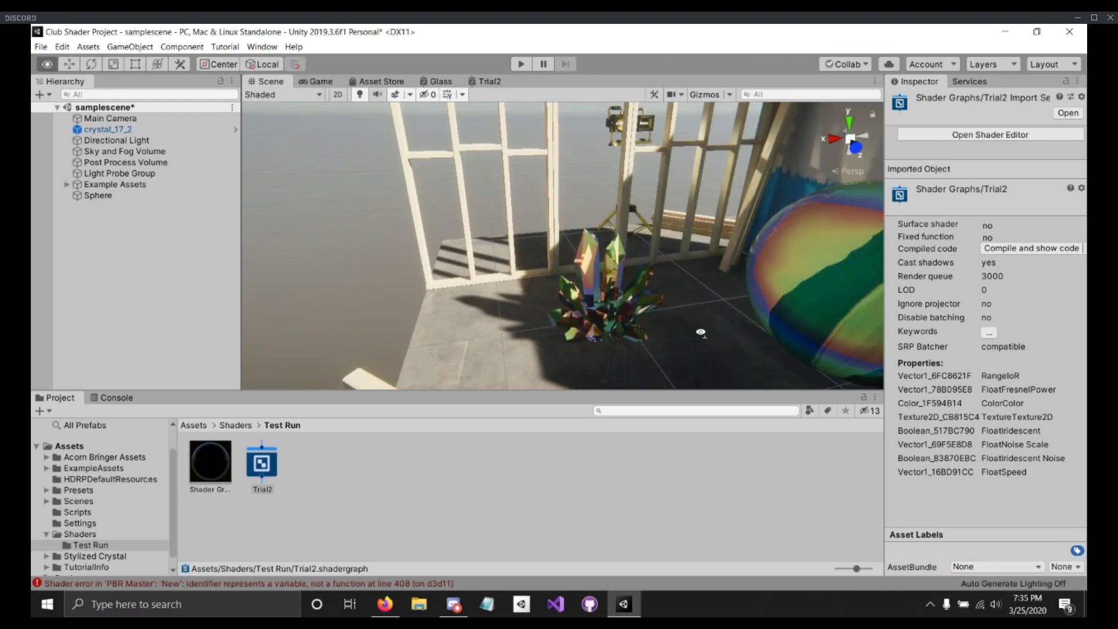
{"action": "right_click_drag", "start_coordinate": [702, 332], "coordinate": [664, 291]}
{"action": "middle_click_drag", "start_coordinate": [664, 291], "coordinate": [571, 265]}
{"action": "scroll", "coordinate": [571, 265], "scroll_direction": "down", "scroll_amount": 5}
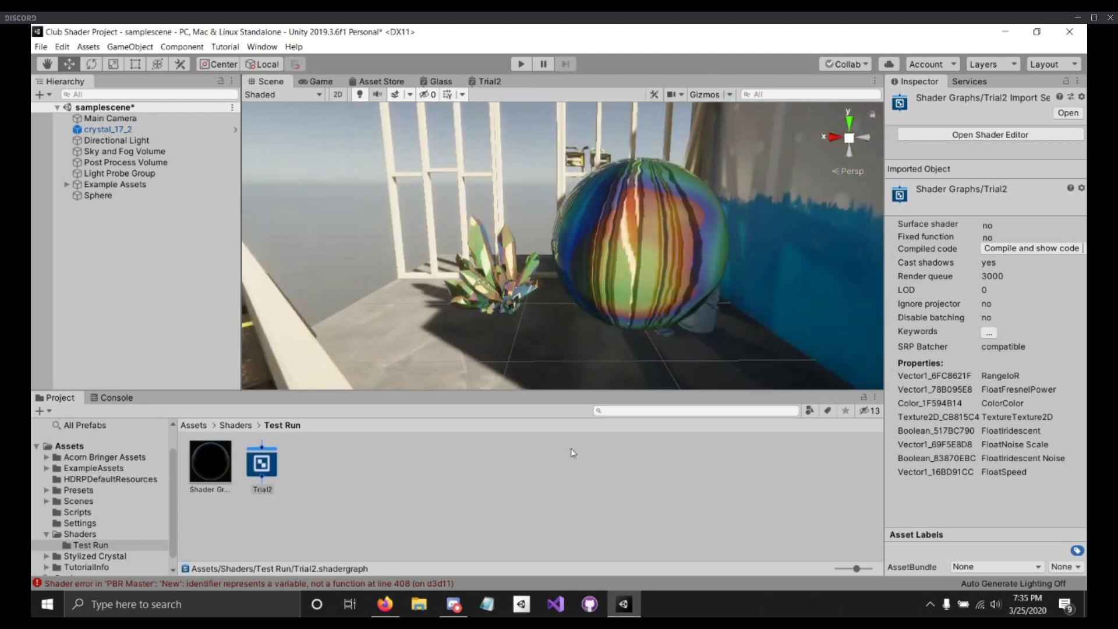
{"action": "left_click", "coordinate": [228, 462]}
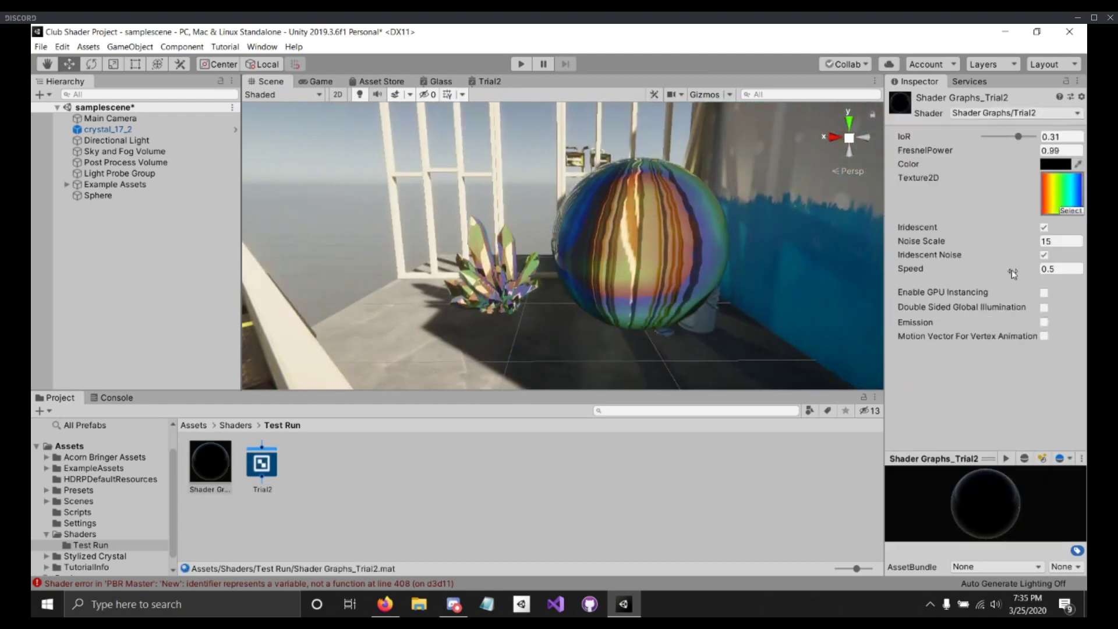
{"action": "mouse_move", "coordinate": [1012, 270]}
{"action": "left_mouse_down"}
{"action": "mouse_move", "coordinate": [991, 274]}
{"action": "mouse_move", "coordinate": [1071, 277]}
{"action": "mouse_move", "coordinate": [34, 278]}
{"action": "mouse_move", "coordinate": [1047, 277]}
{"action": "mouse_move", "coordinate": [1014, 275]}
{"action": "left_mouse_up"}
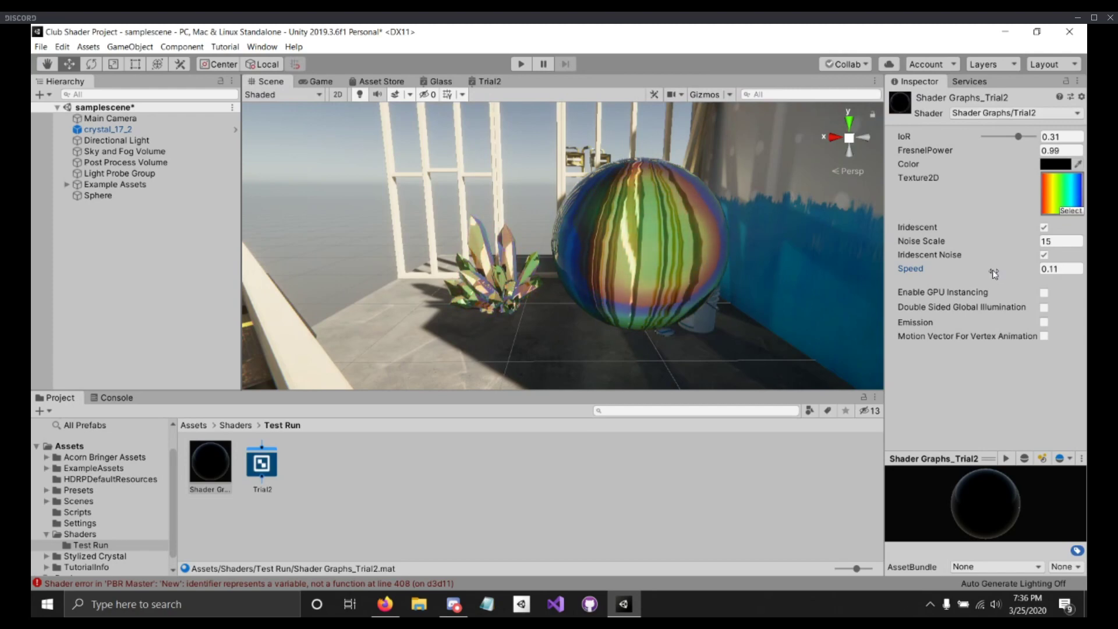
{"action": "left_click_drag", "start_coordinate": [990, 272], "coordinate": [996, 272]}
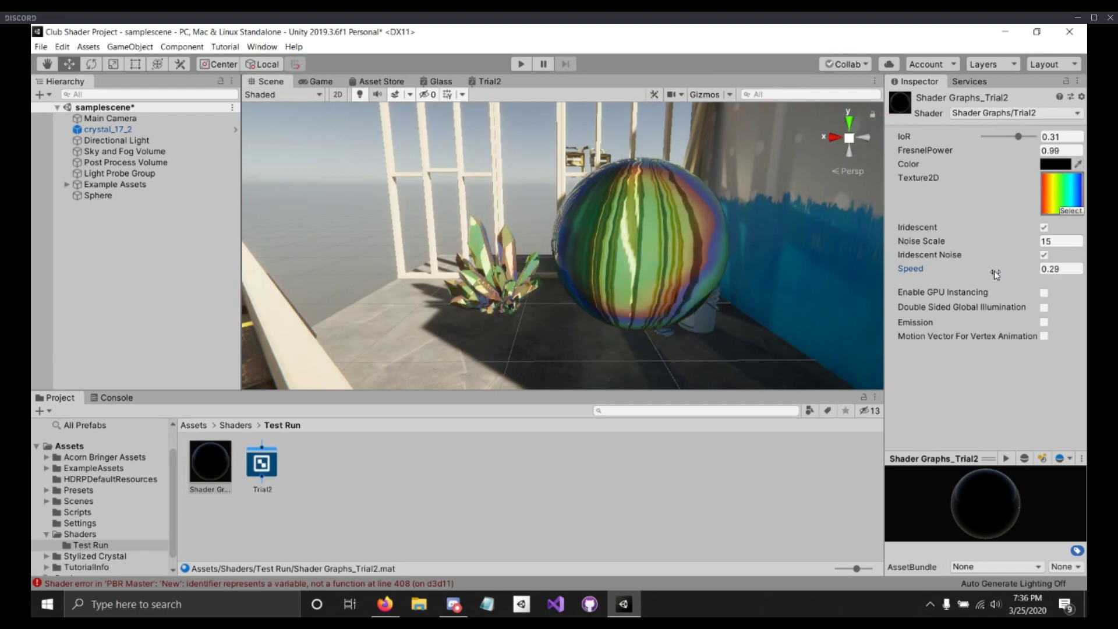
Step: Examine the animated iridescence on the crystal cluster up close
{"action": "scroll", "coordinate": [491, 303], "scroll_direction": "up", "scroll_amount": 4}
{"action": "scroll", "coordinate": [535, 289], "scroll_direction": "up", "scroll_amount": 8}
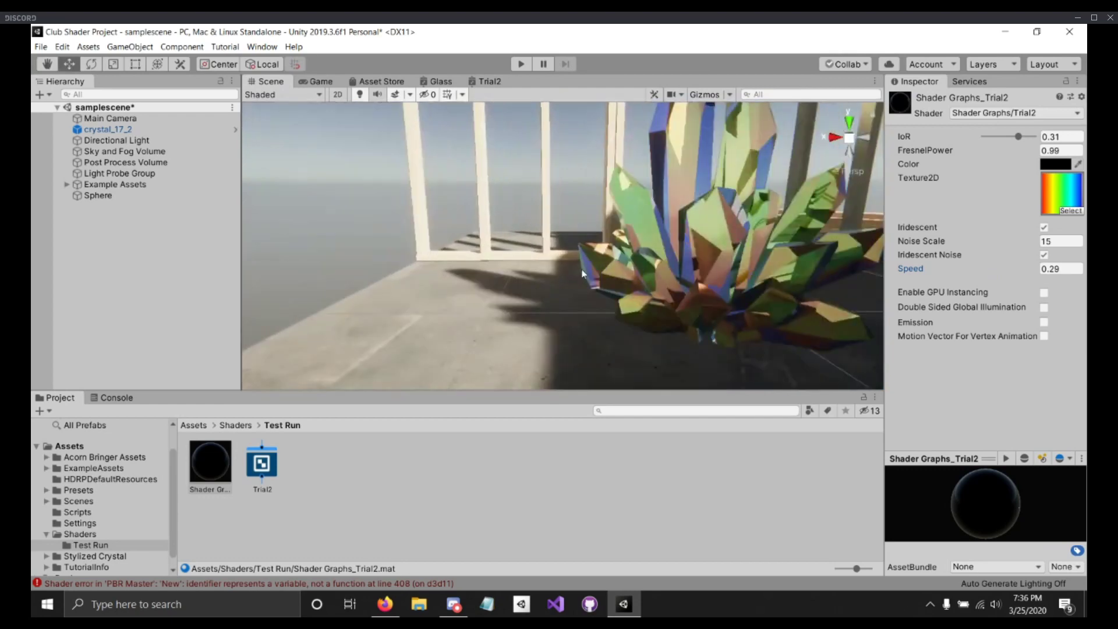
{"action": "right_click_drag", "start_coordinate": [563, 286], "coordinate": [653, 287]}
{"action": "scroll", "coordinate": [653, 286], "scroll_direction": "down", "scroll_amount": 10}
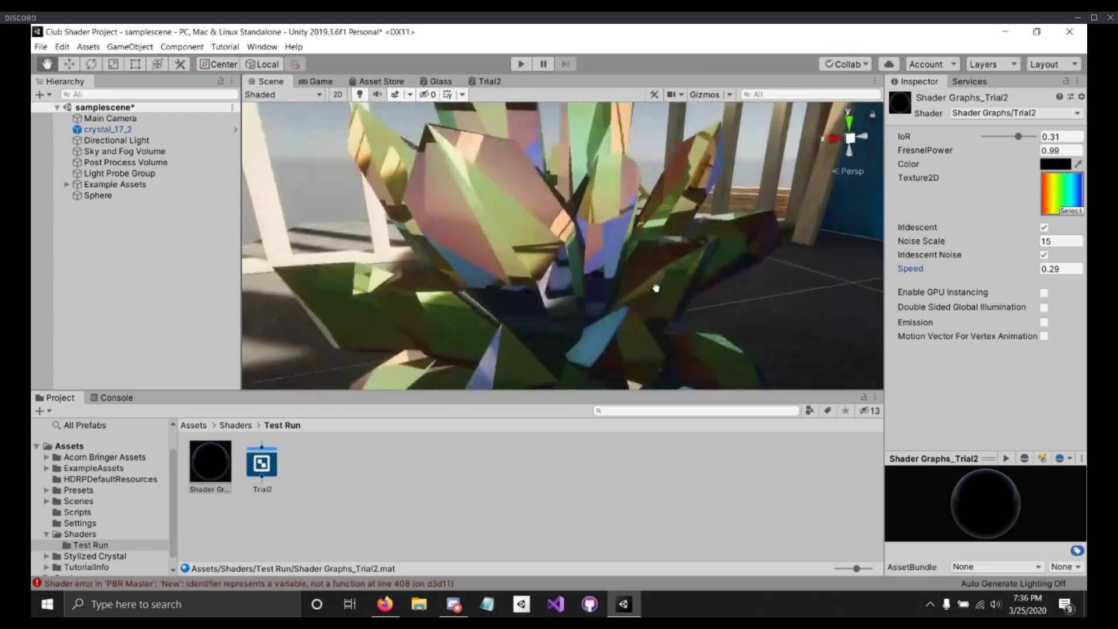
Step: Turn off the Animated Materials effect in the Scene view, with the sphere and crystal cluster both in view
{"action": "scroll", "coordinate": [652, 280], "scroll_direction": "down", "scroll_amount": 5}
{"action": "middle_click_drag", "start_coordinate": [650, 278], "coordinate": [635, 305]}
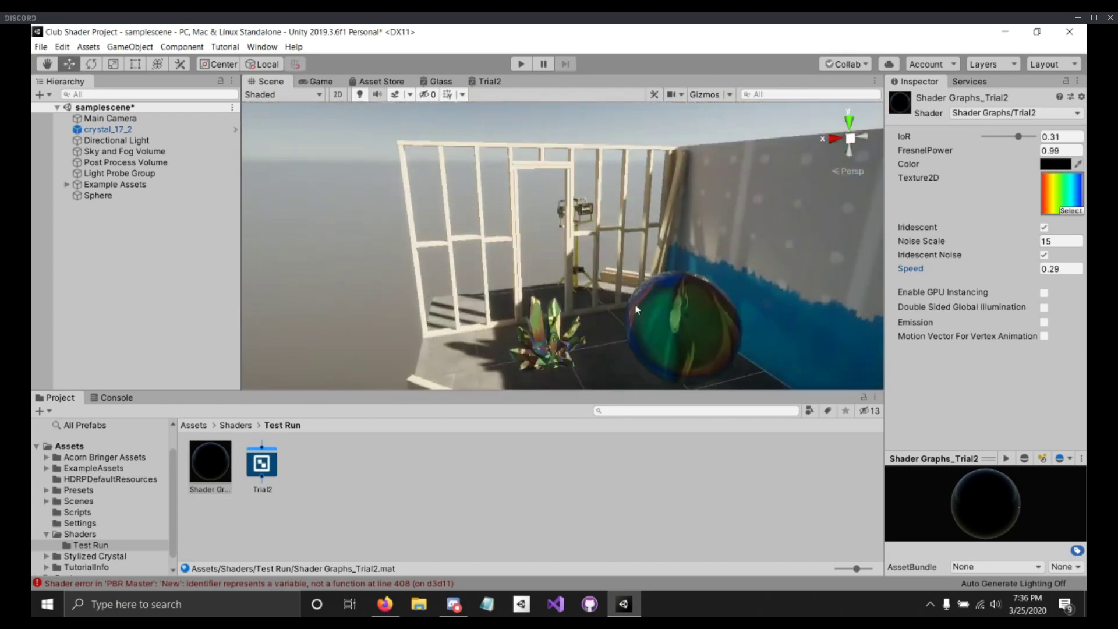
{"action": "scroll", "coordinate": [635, 305], "scroll_direction": "up", "scroll_amount": 1}
{"action": "right_click_drag", "start_coordinate": [635, 305], "coordinate": [717, 306]}
{"action": "middle_click_drag", "start_coordinate": [670, 304], "coordinate": [724, 281]}
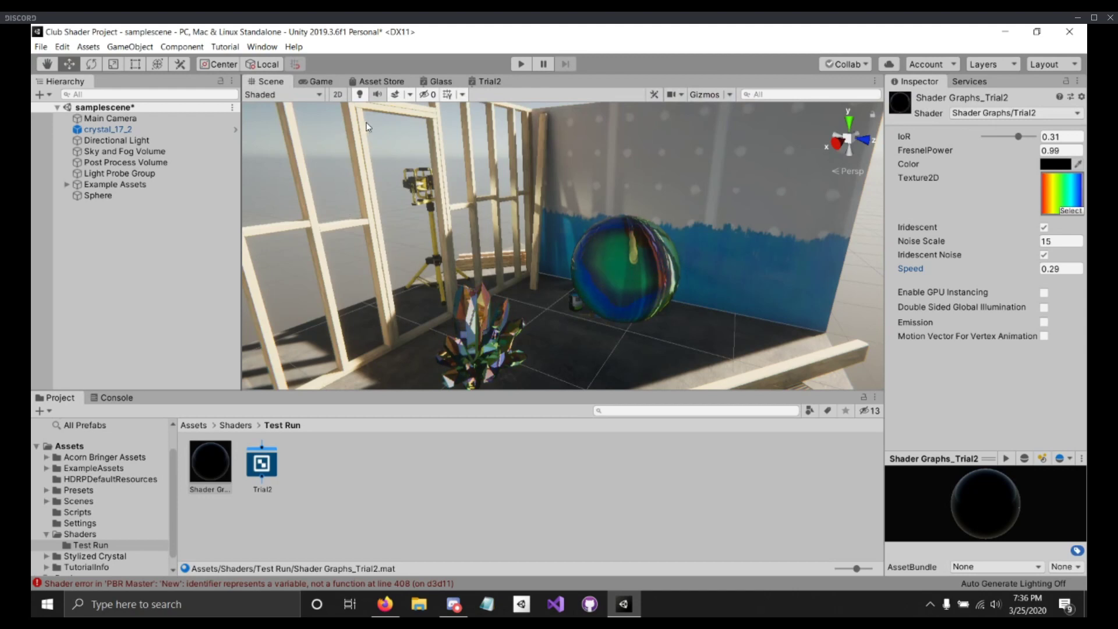
{"action": "right_click_drag", "start_coordinate": [561, 233], "coordinate": [527, 227]}
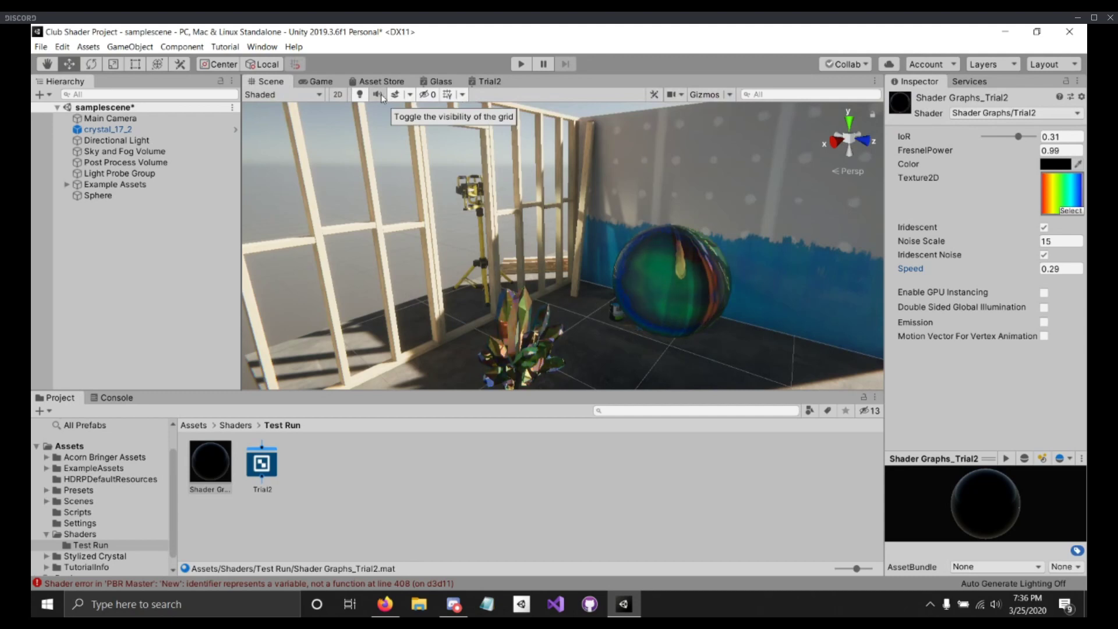
{"action": "left_click", "coordinate": [411, 95]}
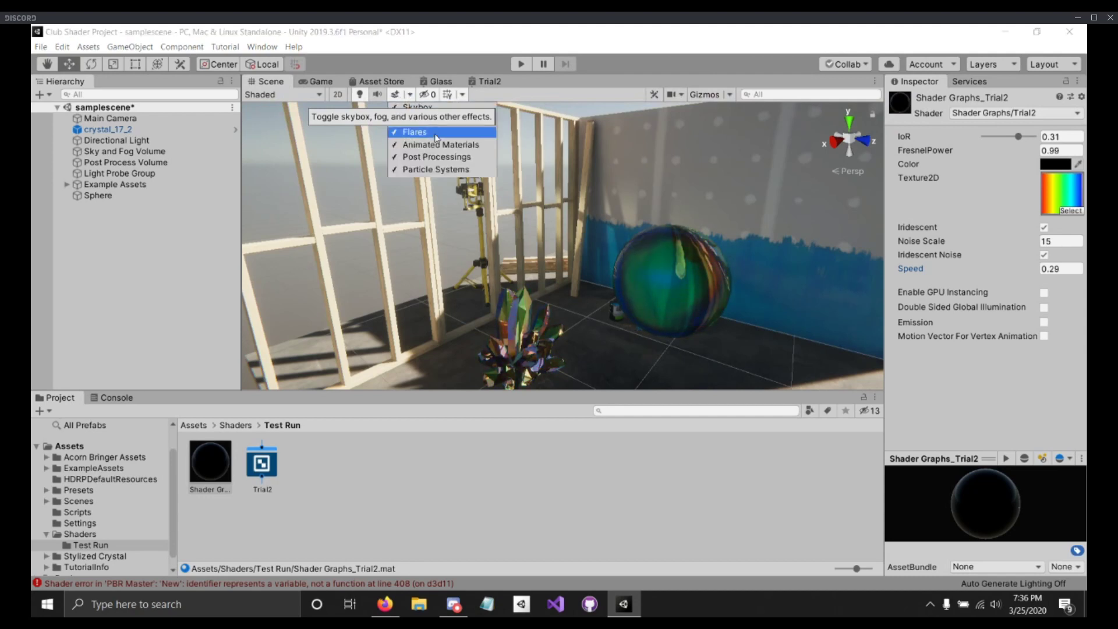
{"action": "left_click", "coordinate": [462, 148]}
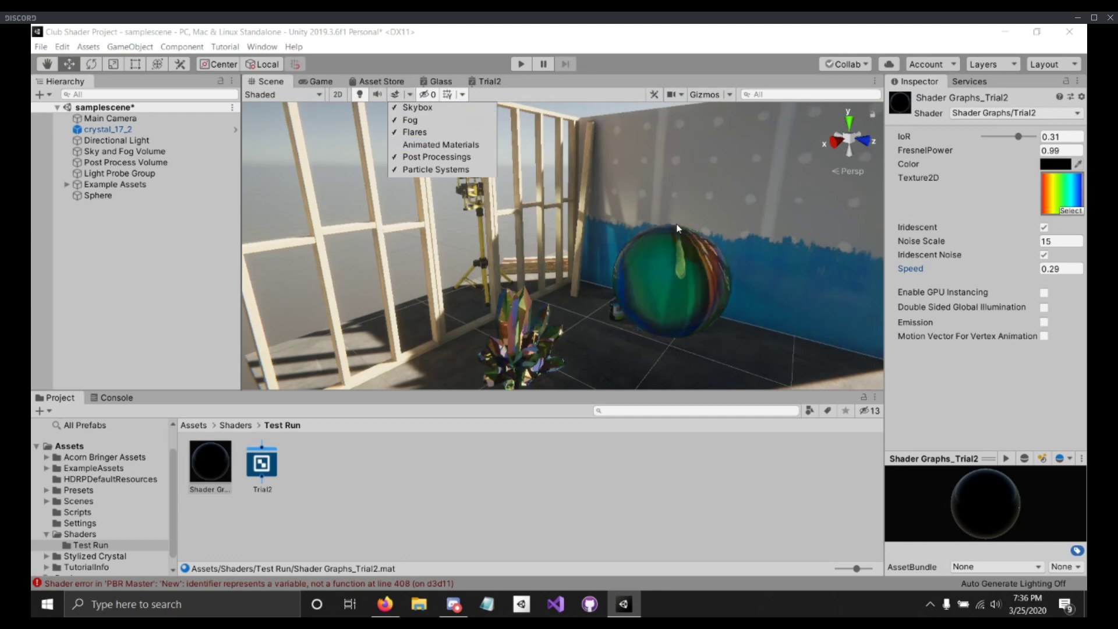
Step: Turn the Scene view's Animated Materials effect back on while viewing the crystal cluster and sphere from above
{"action": "right_click_drag", "start_coordinate": [739, 233], "coordinate": [662, 233]}
{"action": "middle_click_drag", "start_coordinate": [662, 233], "coordinate": [588, 240]}
{"action": "right_click_drag", "start_coordinate": [587, 239], "coordinate": [541, 212]}
{"action": "middle_click_drag", "start_coordinate": [540, 212], "coordinate": [590, 204]}
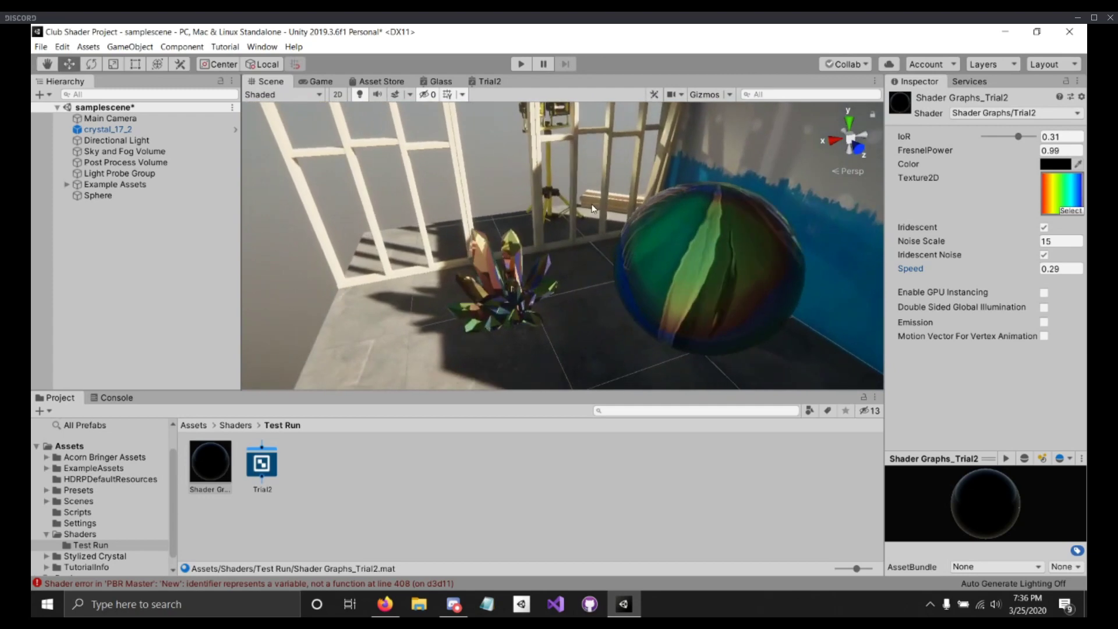
{"action": "left_click", "coordinate": [410, 94]}
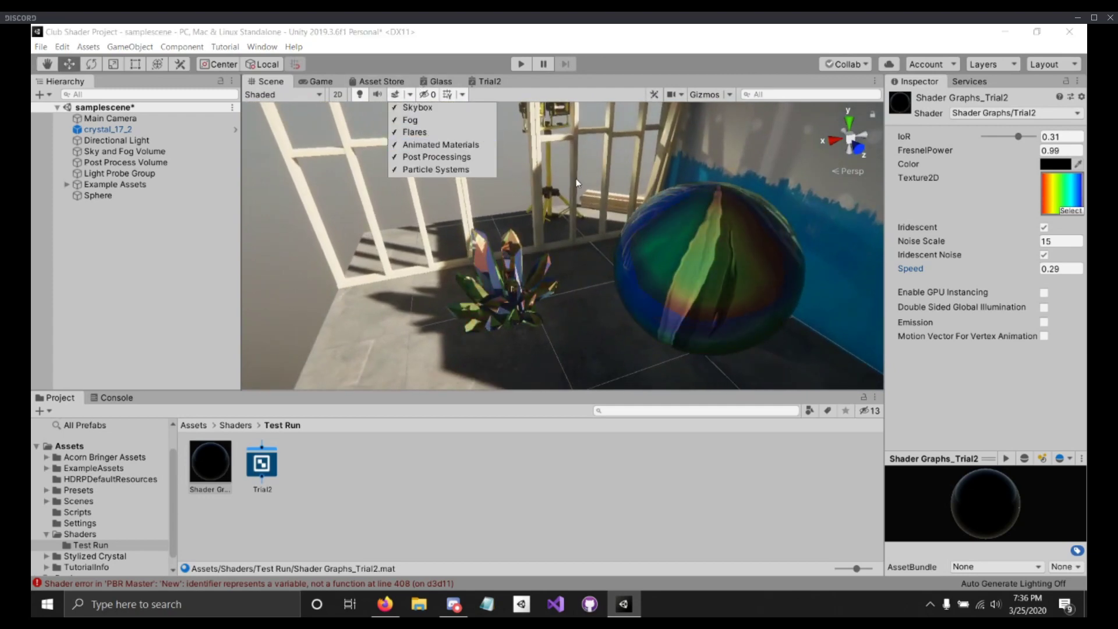
Step: Deselect the material and examine the animated iridescence on the sphere and crystal cluster from several angles and distances
{"action": "scroll", "coordinate": [623, 169], "scroll_direction": "down", "scroll_amount": 3}
{"action": "scroll", "coordinate": [623, 174], "scroll_direction": "down", "scroll_amount": 2}
{"action": "left_click", "coordinate": [806, 364]}
{"action": "middle_click_drag", "start_coordinate": [774, 315], "coordinate": [726, 260]}
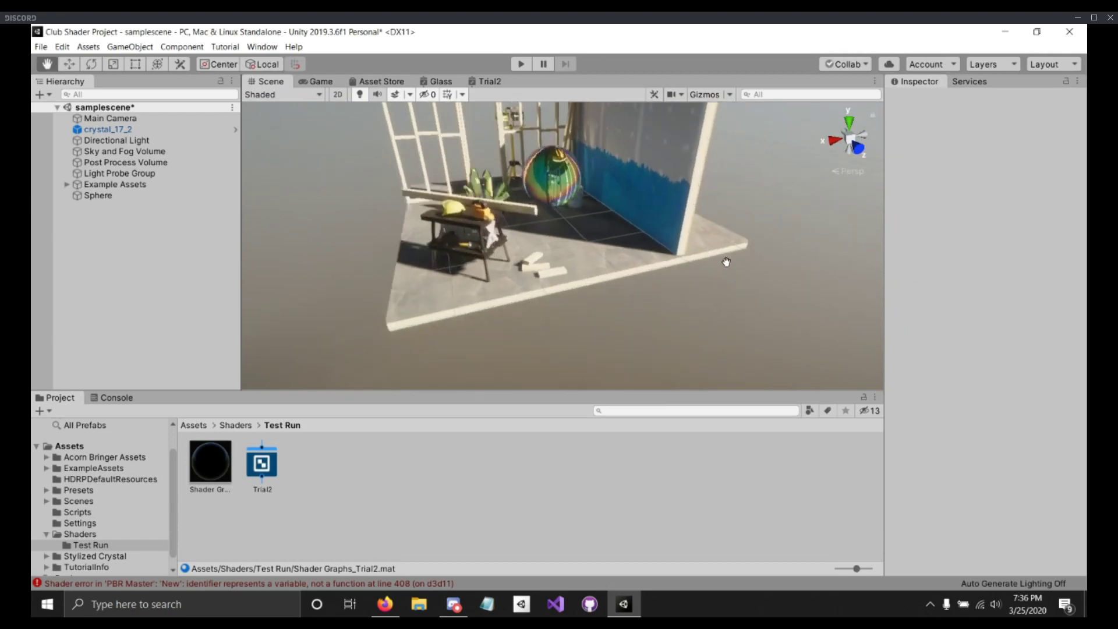
{"action": "right_click_drag", "start_coordinate": [726, 261], "coordinate": [611, 218]}
{"action": "scroll", "coordinate": [638, 192], "scroll_direction": "up", "scroll_amount": 4}
{"action": "middle_click_drag", "start_coordinate": [639, 192], "coordinate": [600, 215]}
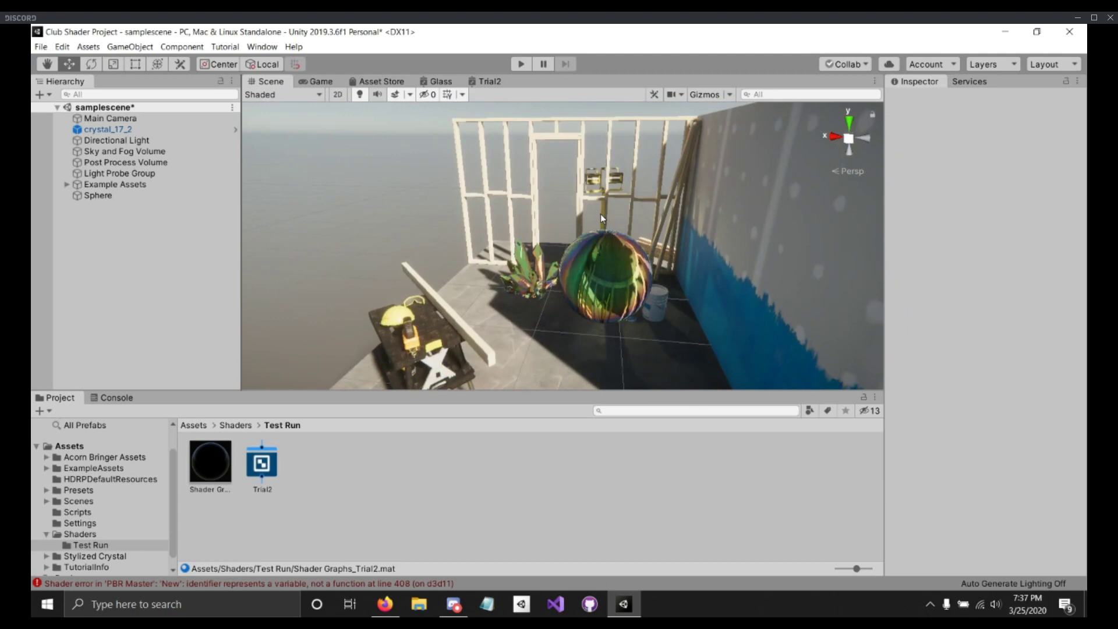
{"action": "scroll", "coordinate": [600, 214], "scroll_direction": "up", "scroll_amount": 5}
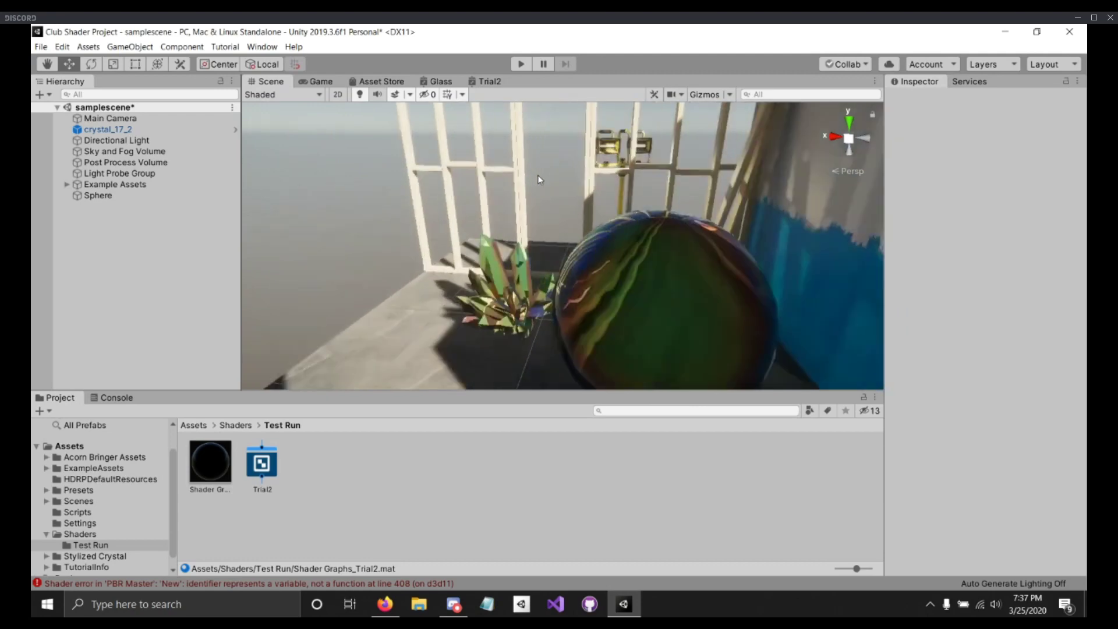
{"action": "right_click_drag", "start_coordinate": [467, 326], "coordinate": [524, 341]}
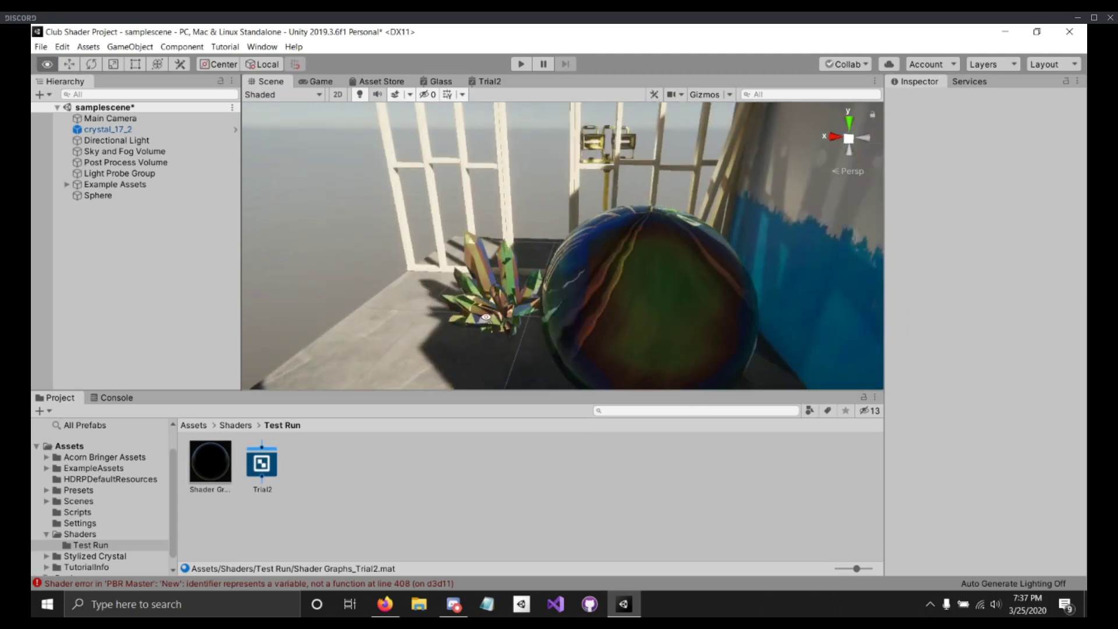
{"action": "middle_click_drag", "start_coordinate": [524, 341], "coordinate": [613, 339]}
{"action": "right_click_drag", "start_coordinate": [613, 339], "coordinate": [680, 307]}
{"action": "scroll", "coordinate": [635, 321], "scroll_direction": "up", "scroll_amount": 3}
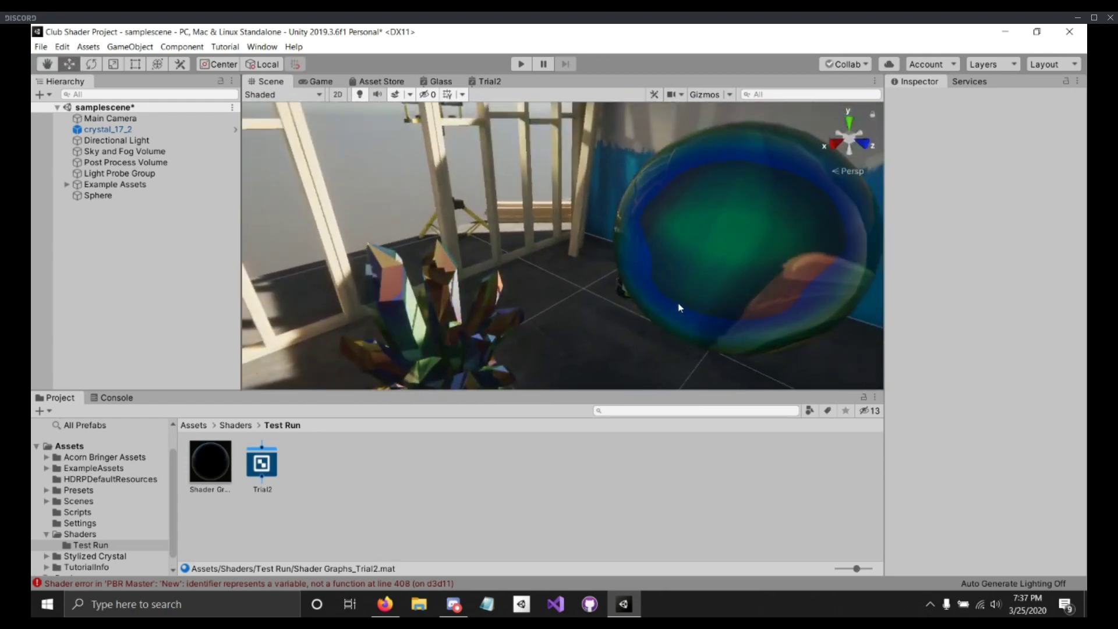
{"action": "mouse_move", "coordinate": [679, 307]}
{"action": "middle_mouse_down"}
{"action": "mouse_move", "coordinate": [691, 290]}
{"action": "mouse_move", "coordinate": [682, 291]}
{"action": "middle_mouse_up"}
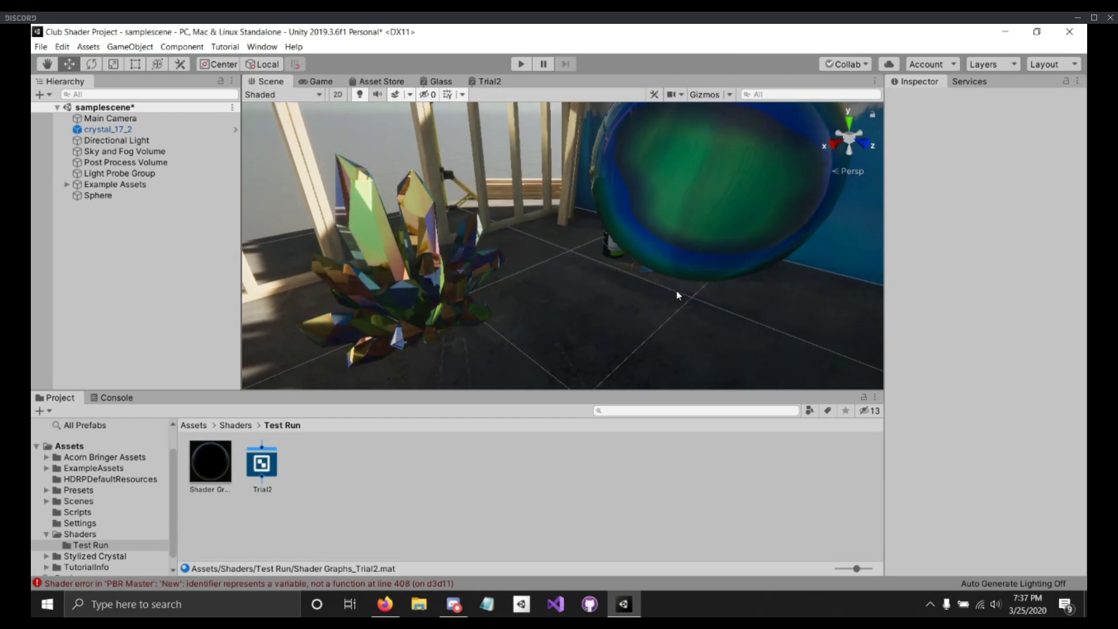
{"action": "scroll", "coordinate": [677, 294], "scroll_direction": "down", "scroll_amount": 5}
{"action": "scroll", "coordinate": [490, 260], "scroll_direction": "down", "scroll_amount": 6}
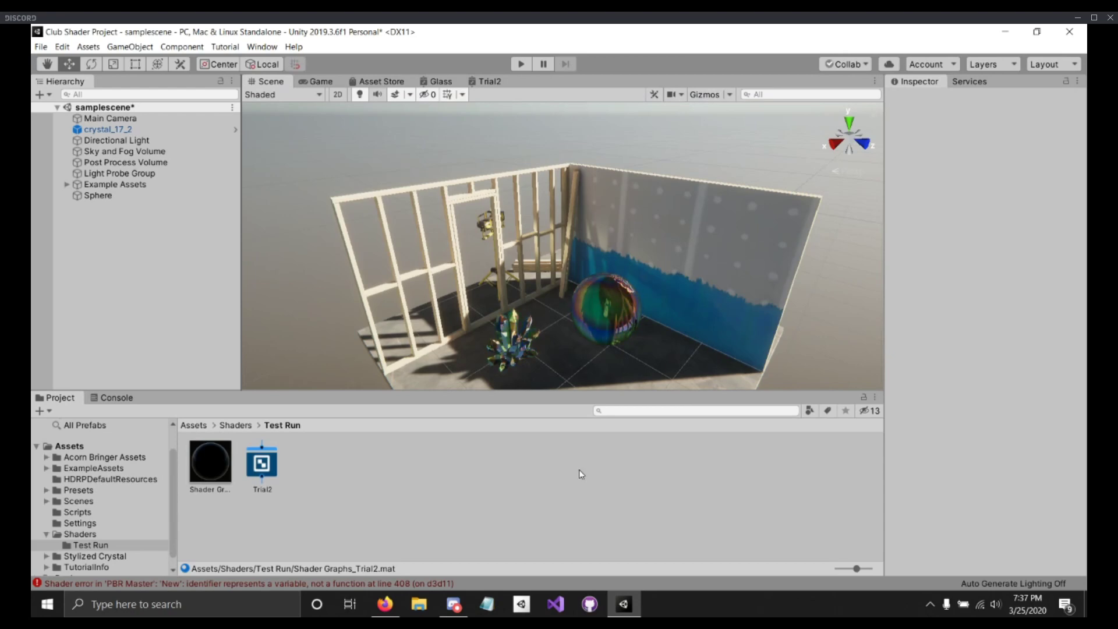
Step: Switch to Discord, check the newest messages in the vc channel, and stop the live screen share
{"action": "left_click", "coordinate": [448, 613]}
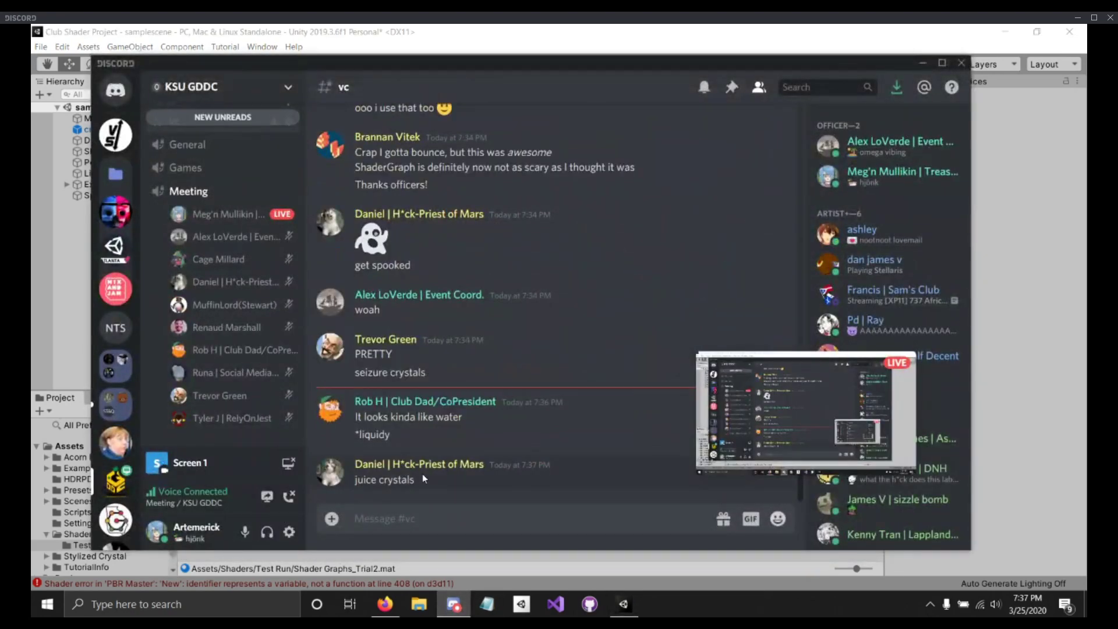
{"action": "scroll", "coordinate": [236, 274], "scroll_direction": "up", "scroll_amount": 1}
{"action": "scroll", "coordinate": [239, 280], "scroll_direction": "down", "scroll_amount": 1}
{"action": "mouse_move", "coordinate": [836, 400]}
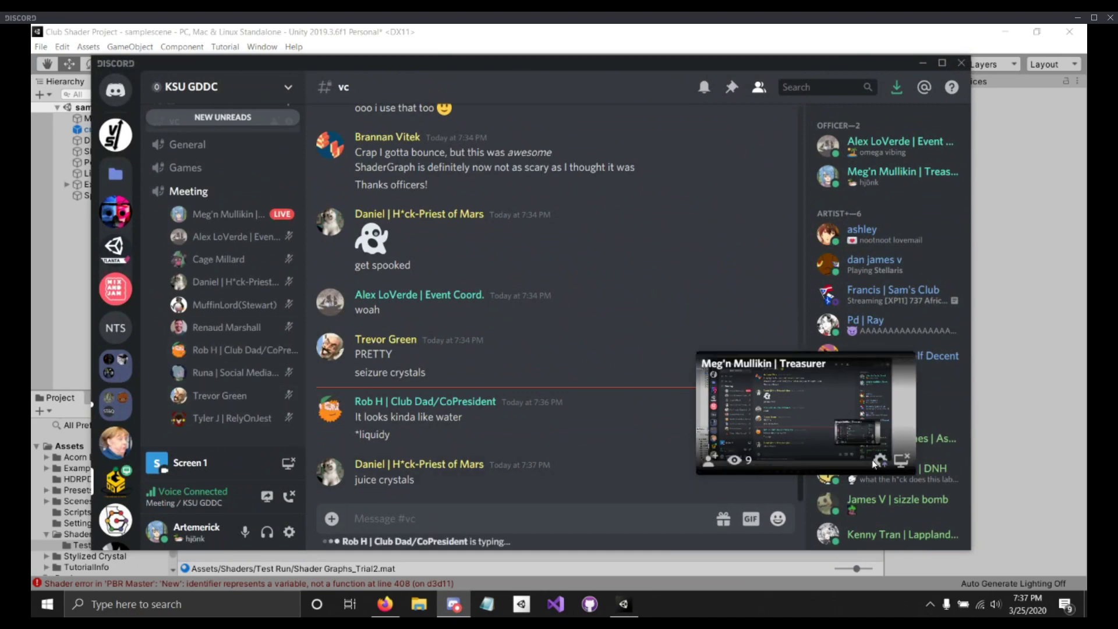
{"action": "left_click", "coordinate": [908, 462]}
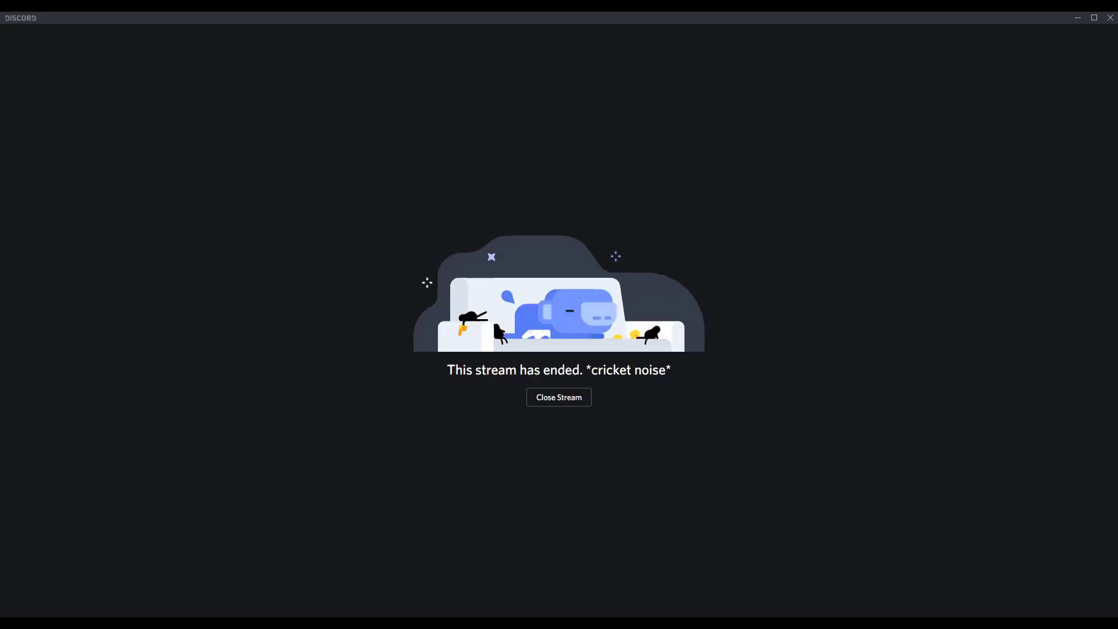